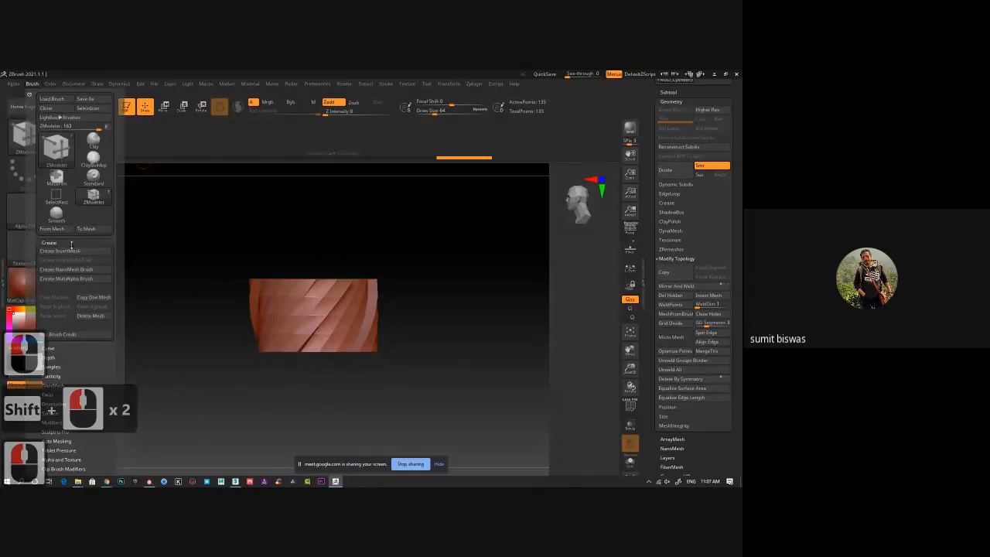
Create a new InsertMesh brush from the active twisted cylinder mesh instead of appending it to the current brush.
click(73, 251)
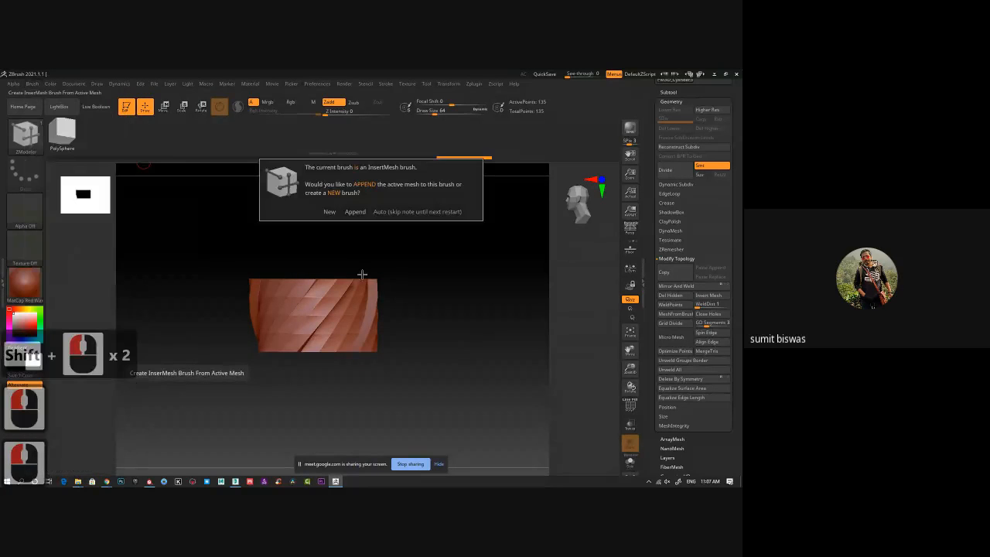
click(330, 212)
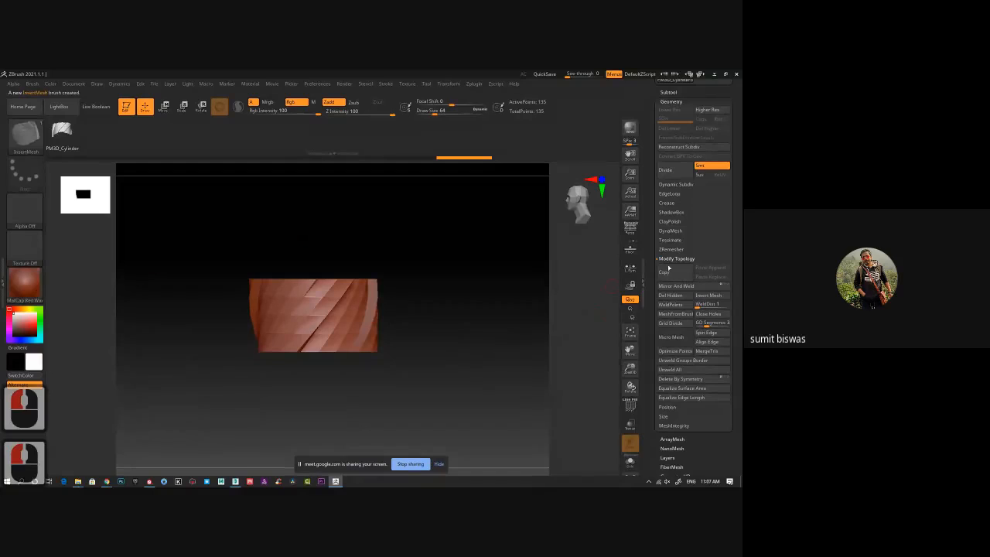
Append a sphere as a new subtool below the twisted cylinder.
scroll(649, 112, up, 5)
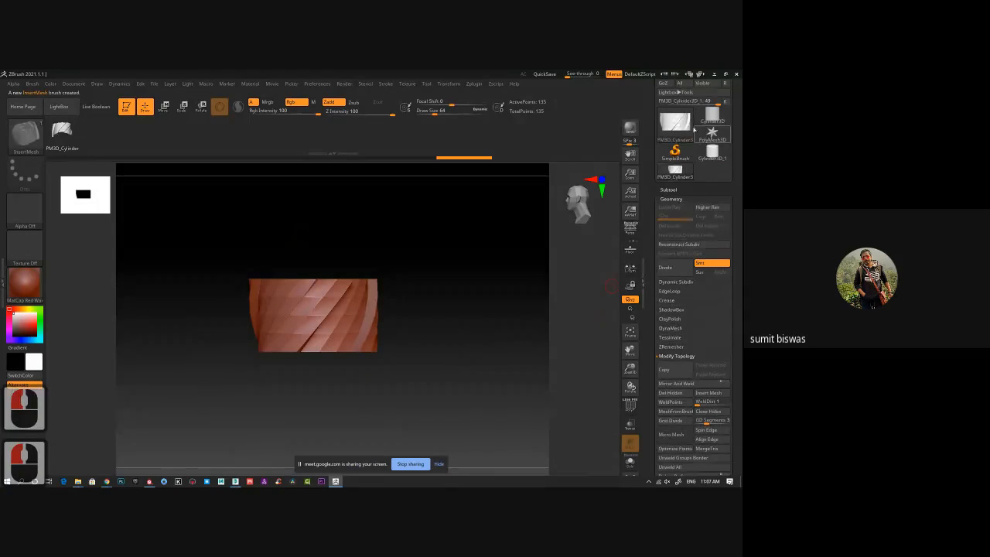
click(669, 190)
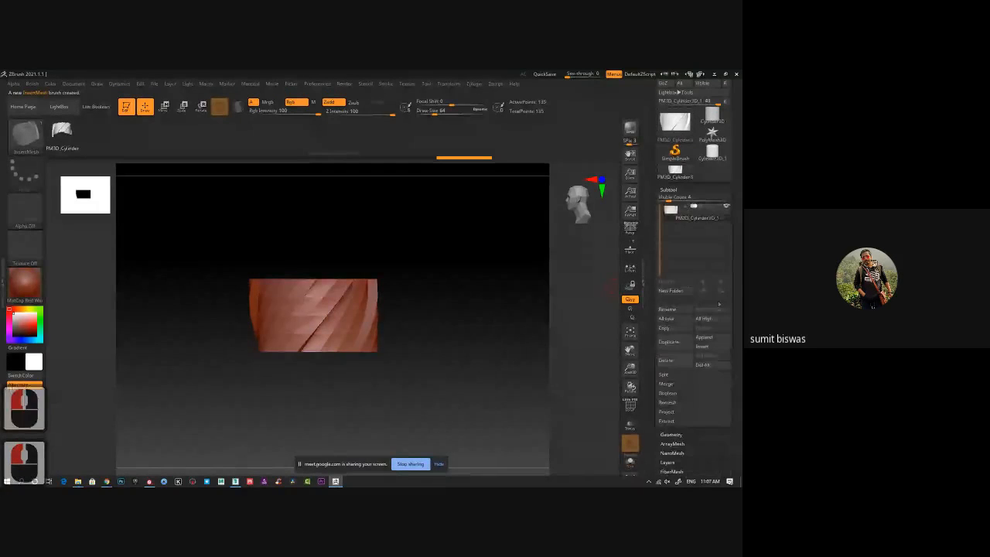
click(716, 341)
click(410, 354)
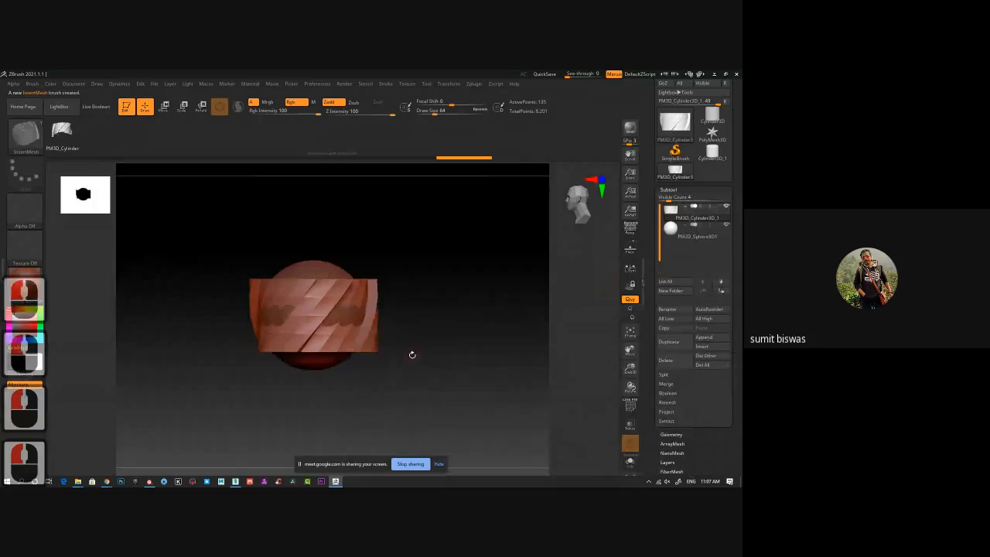
Turn on Solo mode and make the sphere the active subtool.
ctrl+right_drag(460, 375, 431, 362)
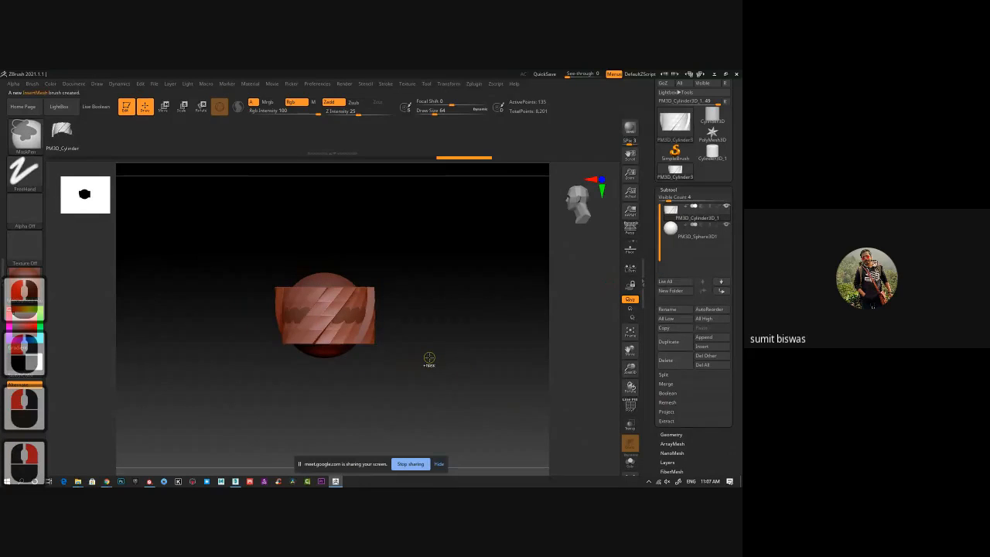
click(630, 462)
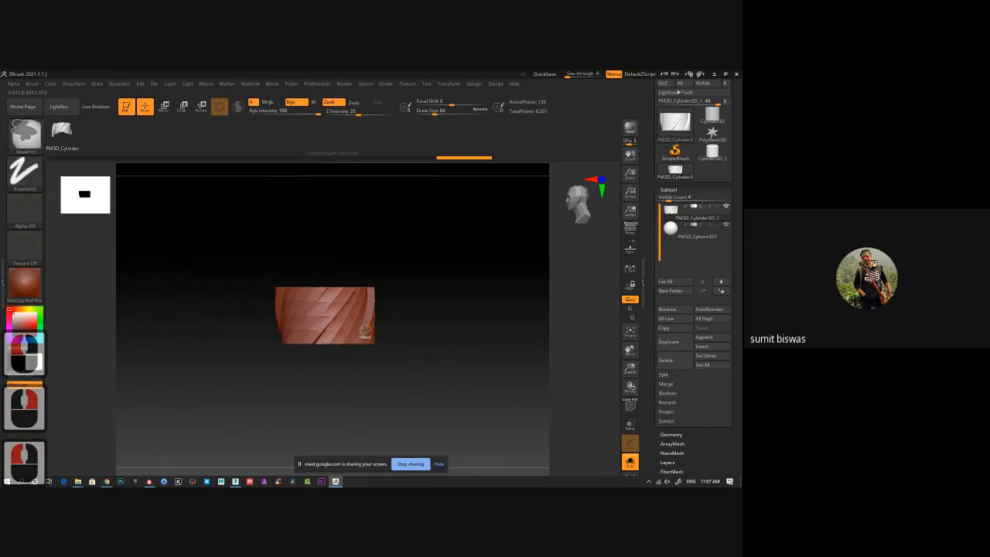
ctrl+right_drag(365, 329, 433, 375)
click(697, 232)
alt+right_drag(346, 285, 380, 319)
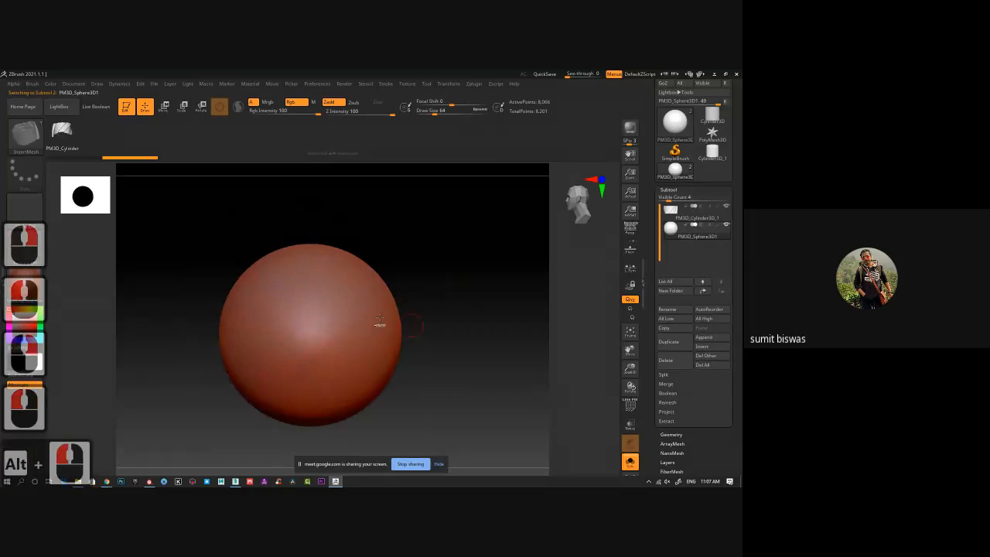
ctrl+right_drag(316, 307, 328, 314)
alt+right_drag(408, 310, 420, 276)
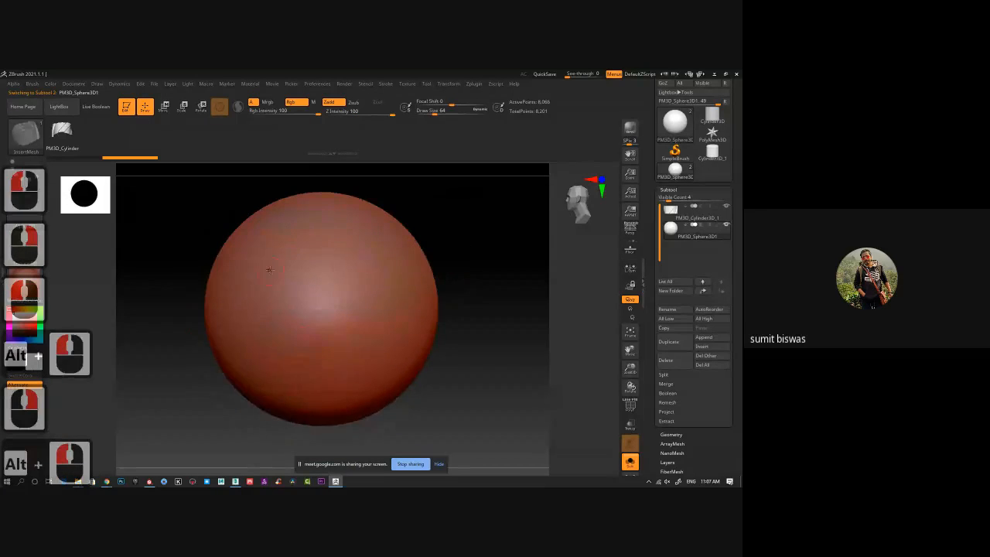
Try inserting a single copy of the twisted mesh on the sphere and undo the insertion.
drag(269, 270, 347, 313)
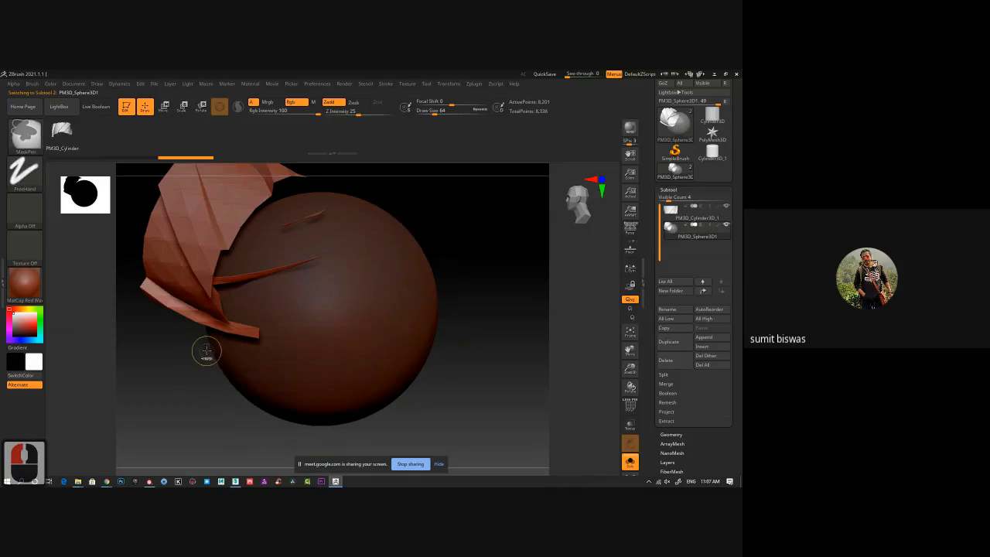
key(ctrl+z)
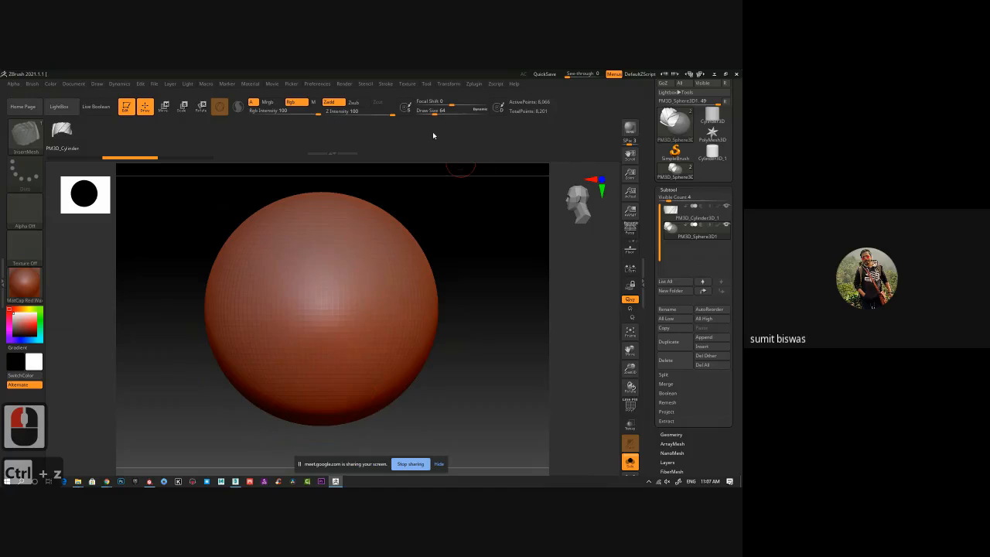
Turn on Curve Mode in the InsertMesh brush's stroke settings.
click(385, 83)
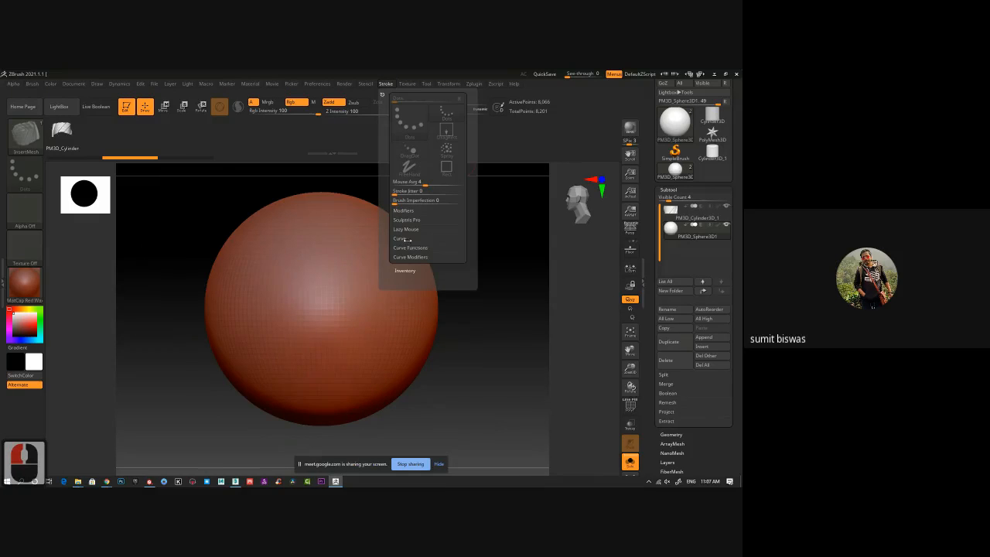
click(407, 241)
click(406, 247)
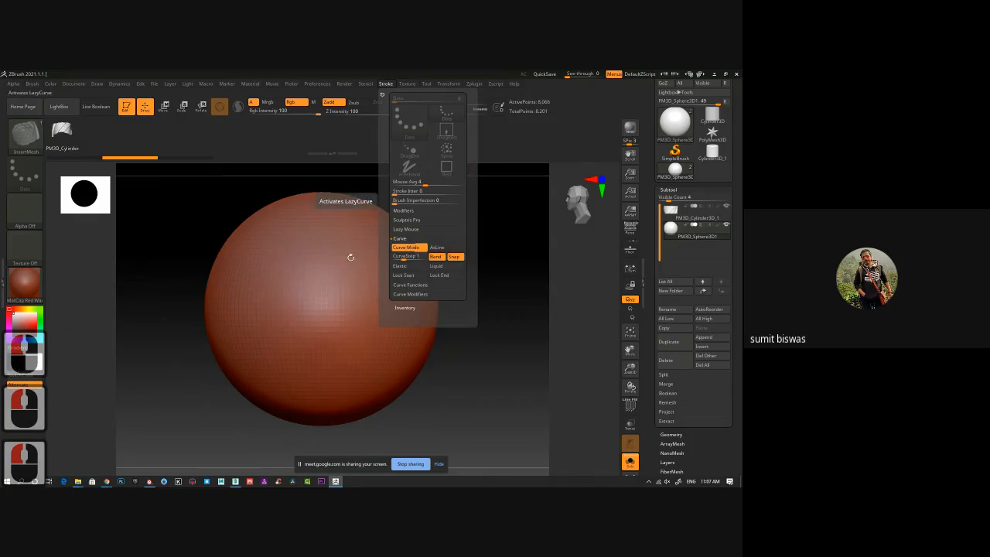
Draw a test curve of inserted meshes across the sphere, inspect the spacing between pieces, and undo it.
mouse_move(275, 246)
mouse_down()
mouse_move(347, 294)
mouse_move(319, 358)
mouse_move(321, 412)
mouse_move(387, 353)
mouse_move(388, 275)
mouse_up()
drag(480, 278, 462, 283)
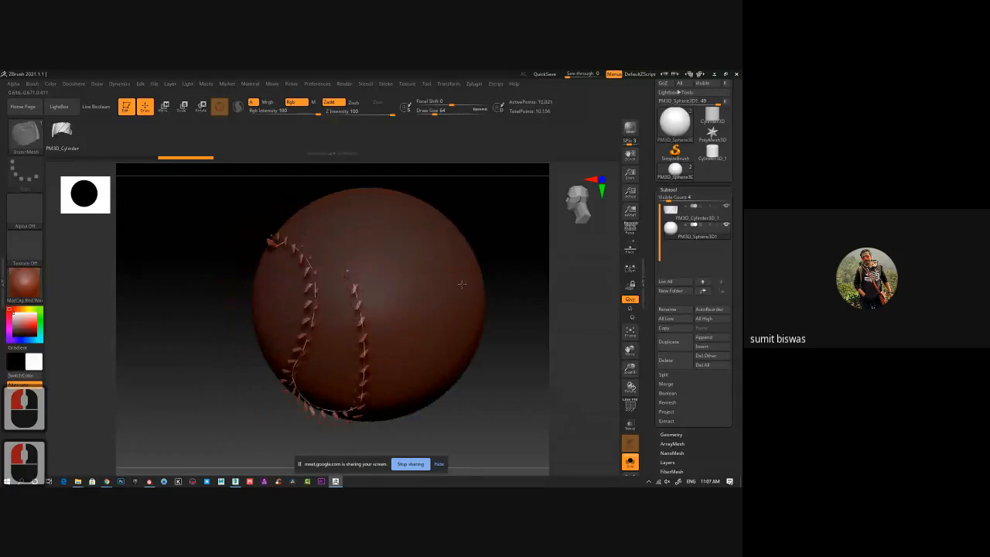
ctrl+right_drag(320, 277, 329, 312)
mouse_move(157, 300)
right_down()
mouse_move(208, 295)
mouse_move(147, 297)
right_up()
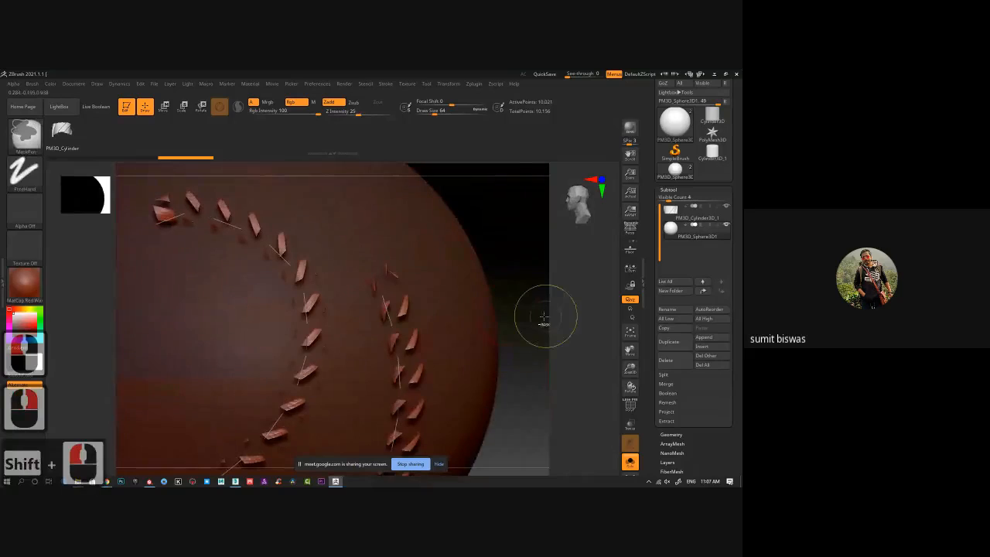
ctrl+right_drag(546, 316, 489, 303)
alt+drag(489, 310, 490, 267)
mouse_move(485, 328)
right_down()
mouse_move(484, 240)
mouse_move(484, 309)
mouse_move(498, 314)
right_up()
key(ctrl+z)
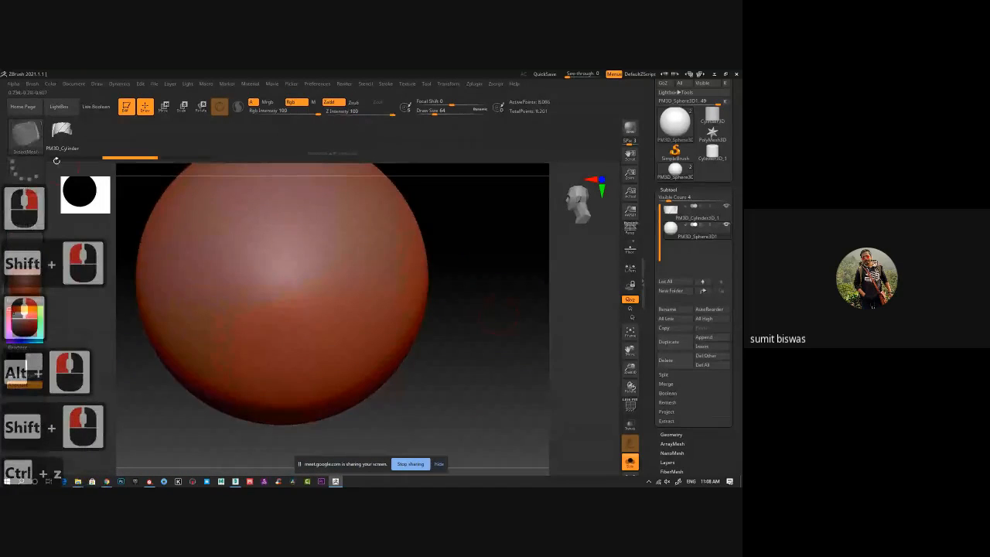
Enable Weld Points and Stretch in the InsertMesh brush's modifiers.
click(34, 147)
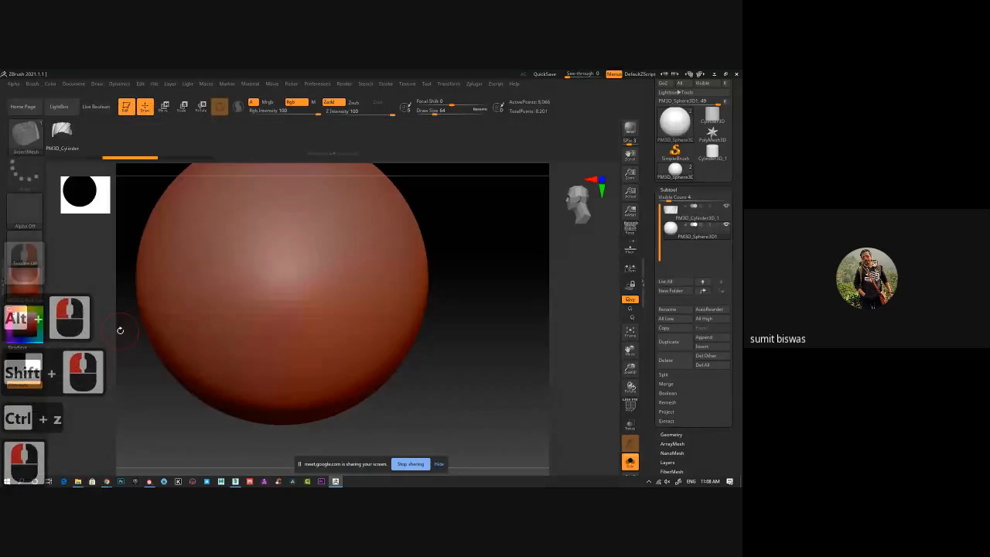
click(31, 83)
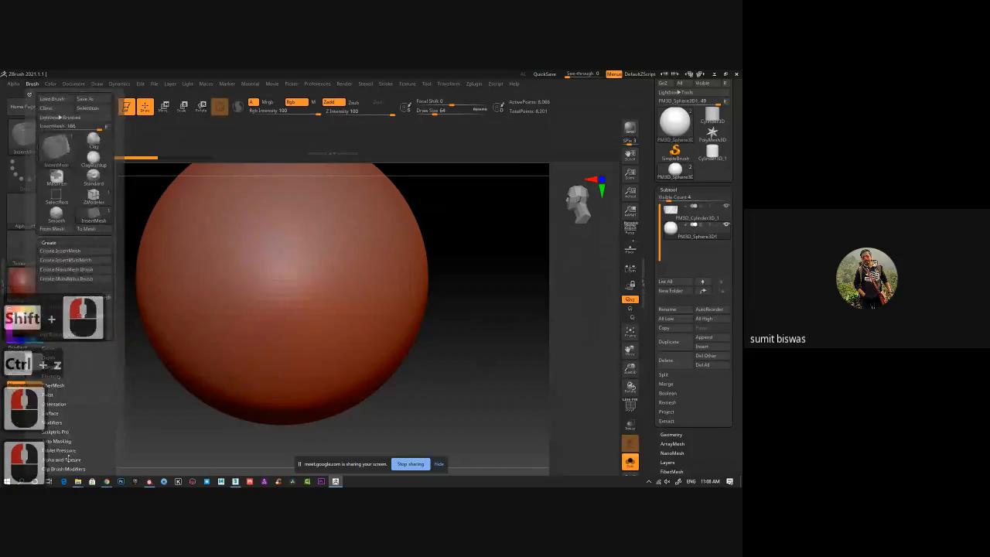
click(49, 349)
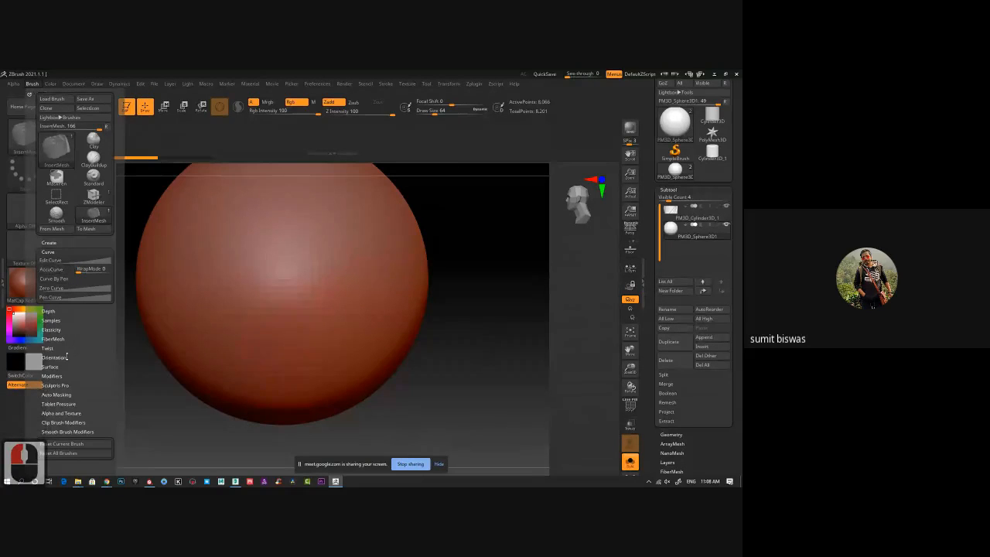
click(57, 395)
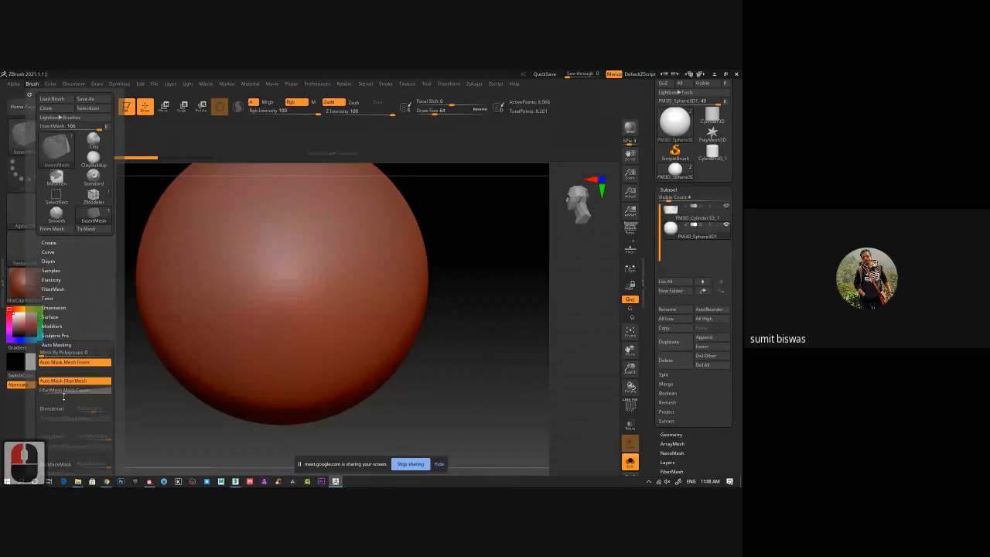
click(56, 326)
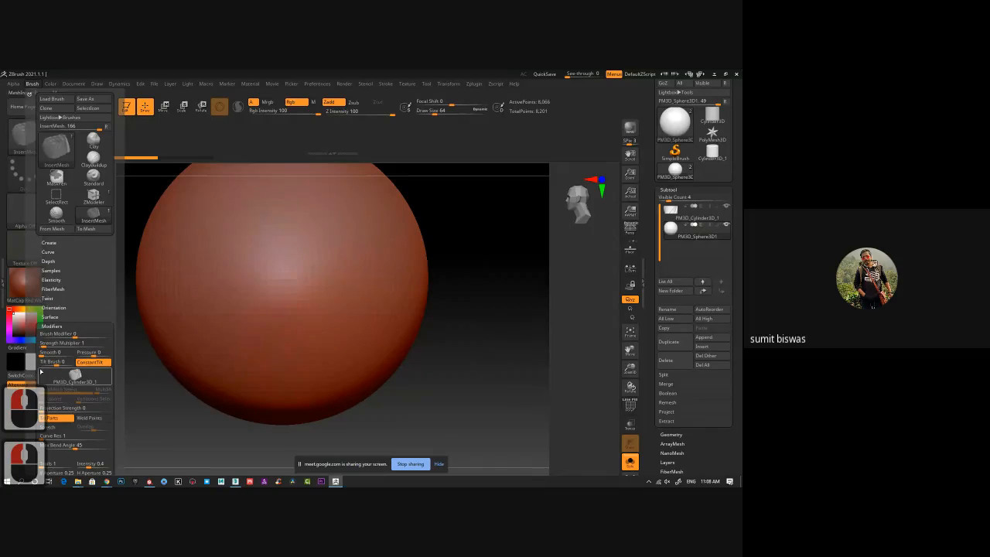
drag(120, 433, 120, 308)
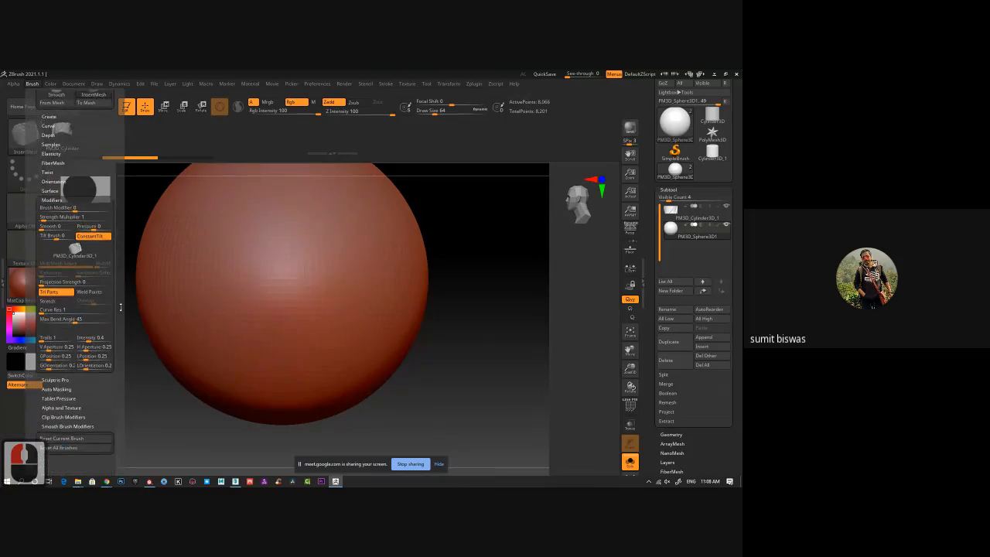
click(89, 292)
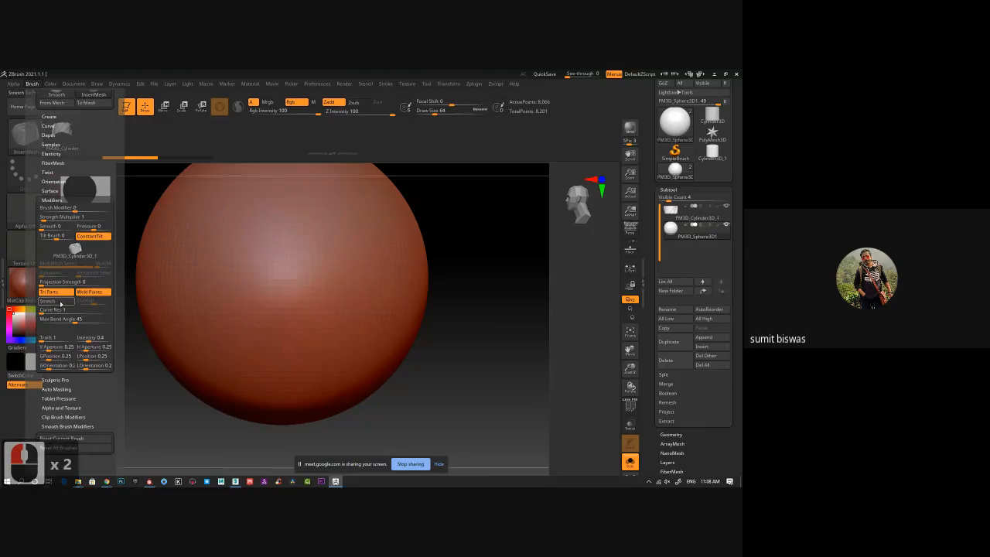
click(49, 301)
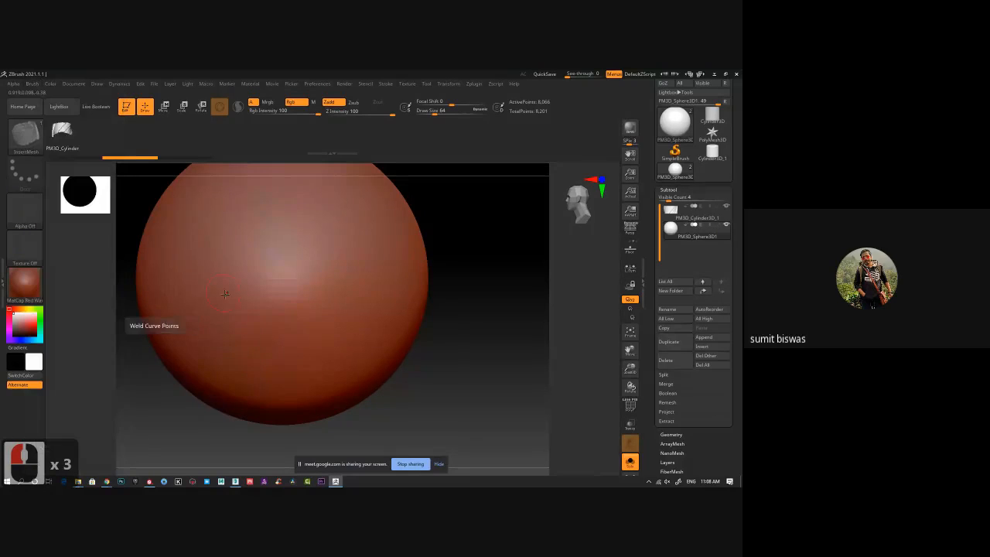
Draw an S-shaped braid curve on the front of the sphere and inspect how its segments join.
mouse_move(262, 205)
mouse_down()
mouse_move(292, 263)
mouse_move(257, 298)
mouse_move(317, 350)
mouse_move(337, 323)
mouse_up()
drag(465, 349, 420, 356)
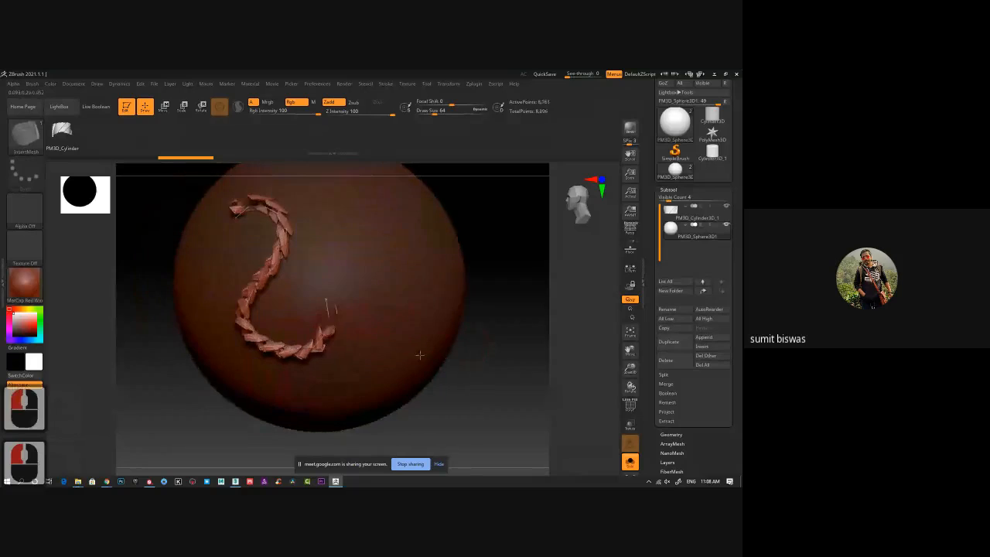
mouse_move(420, 356)
ctrl+right_down()
mouse_move(363, 332)
mouse_move(295, 360)
mouse_move(385, 303)
mouse_move(287, 269)
ctrl+right_up()
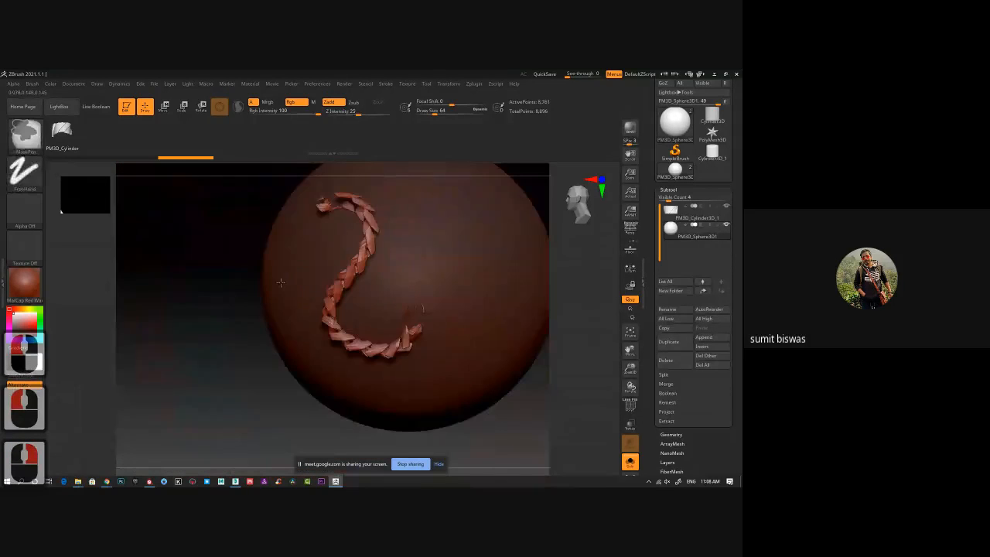
alt+drag(228, 270, 175, 315)
right_drag(175, 316, 348, 418)
drag(488, 241, 454, 247)
right_drag(453, 246, 358, 225)
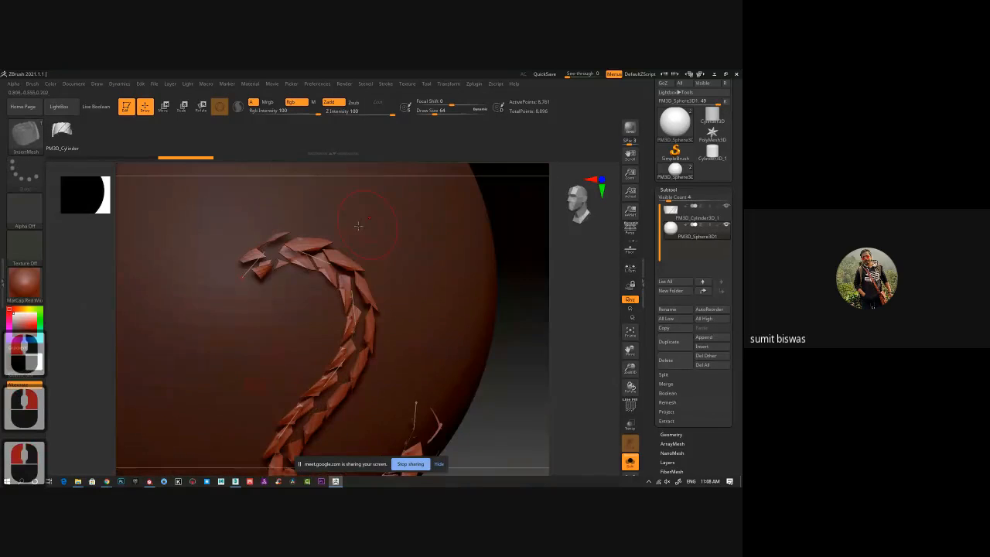
Draw an arched braid and a hooked braid beside the first curve on the sphere, and inspect the joints closely.
key(f)
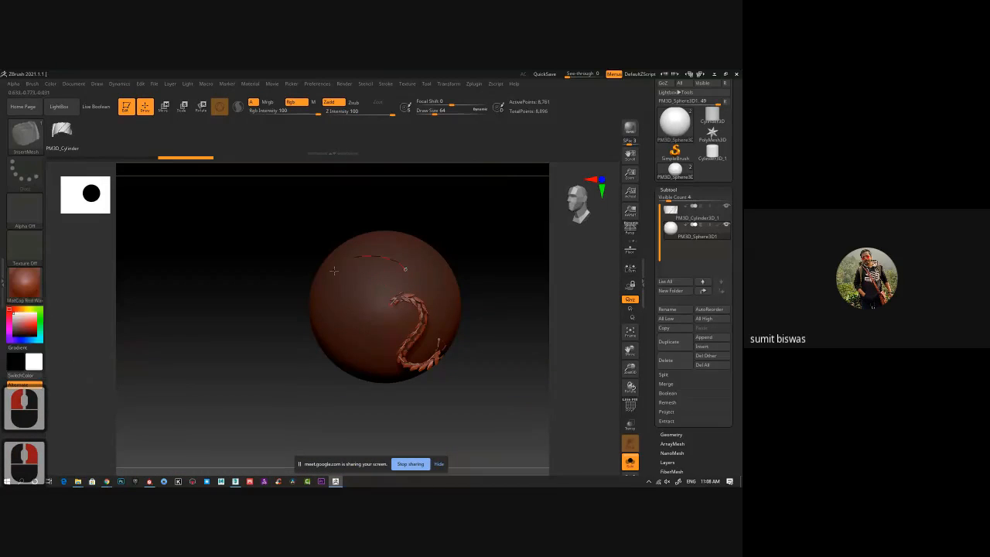
ctrl+right_drag(340, 272, 353, 306)
drag(369, 294, 339, 390)
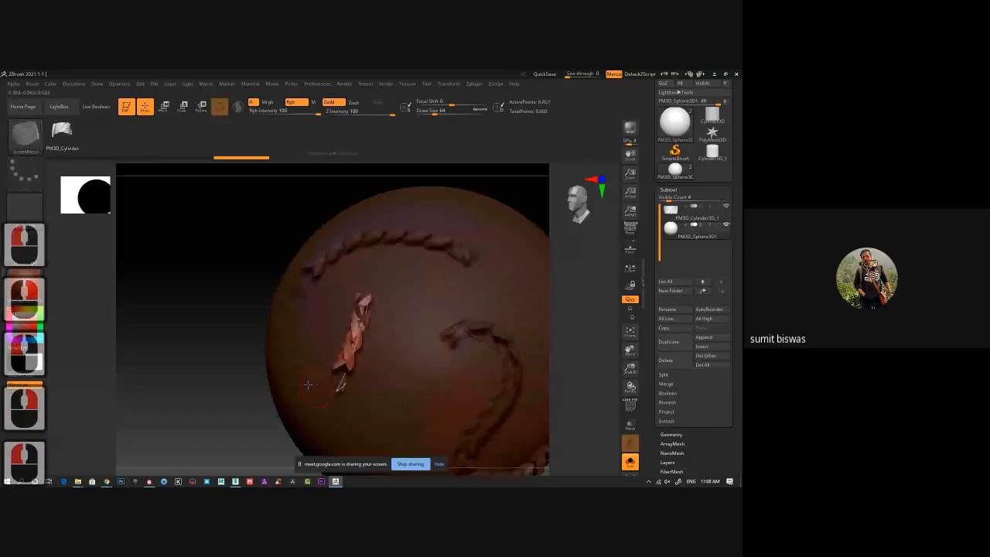
mouse_move(372, 295)
mouse_down()
mouse_move(433, 268)
mouse_move(442, 296)
mouse_move(435, 302)
mouse_up()
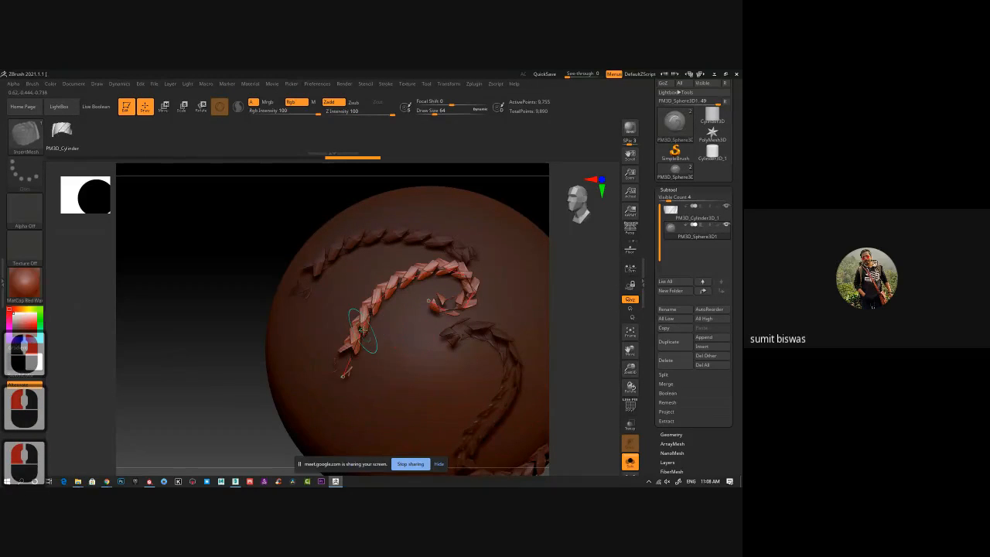
mouse_move(370, 346)
mouse_down()
mouse_move(207, 269)
mouse_move(216, 246)
mouse_move(329, 221)
mouse_up()
mouse_move(350, 256)
ctrl+right_down()
mouse_move(361, 304)
mouse_move(210, 225)
mouse_move(199, 232)
mouse_move(156, 212)
mouse_move(163, 225)
ctrl+right_up()
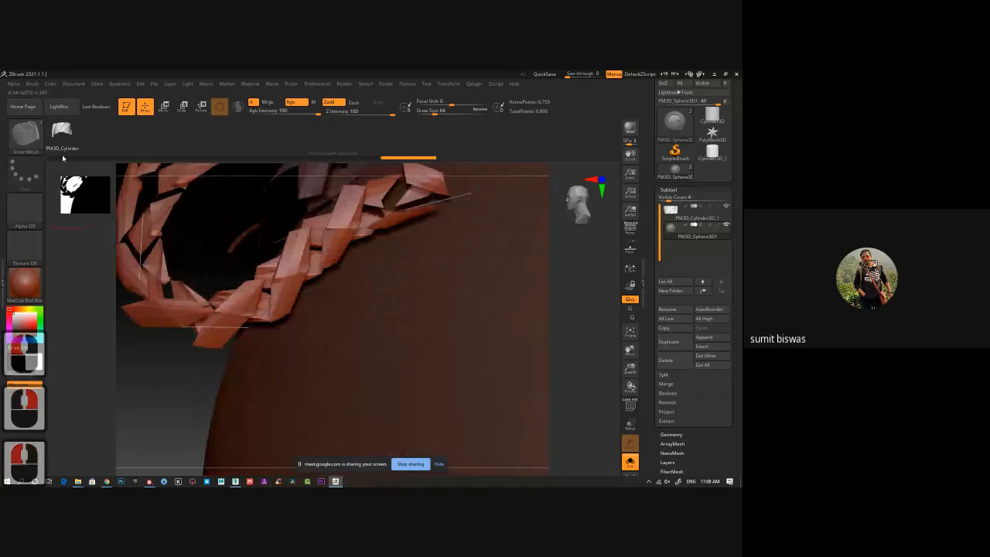
ctrl+right_drag(384, 356, 307, 304)
alt+drag(308, 305, 265, 281)
Select the twisted cylinder subtool and assign its whole mesh to one polygroup with the PolyFrame display on.
click(698, 214)
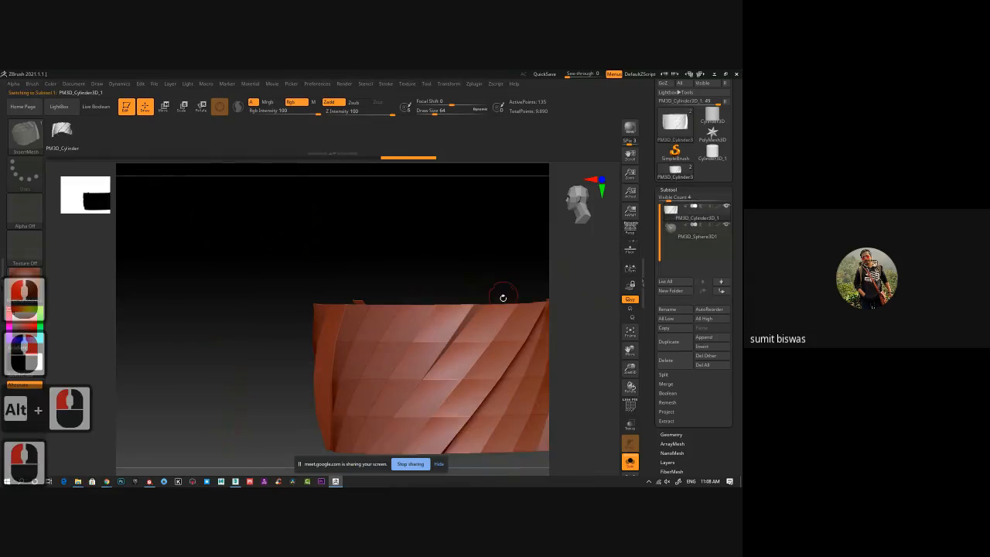
alt+drag(485, 268, 345, 219)
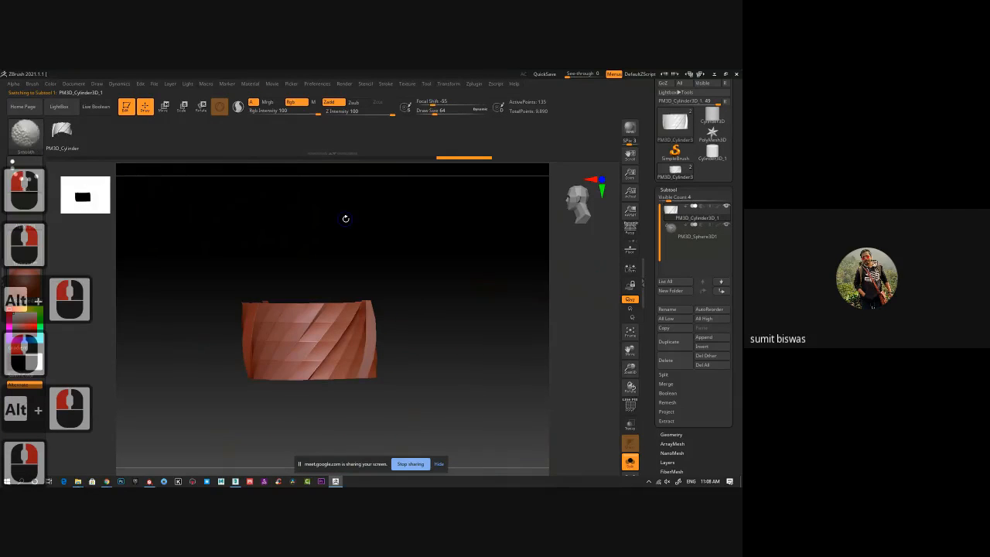
key(shift+f)
key(ctrl+w)
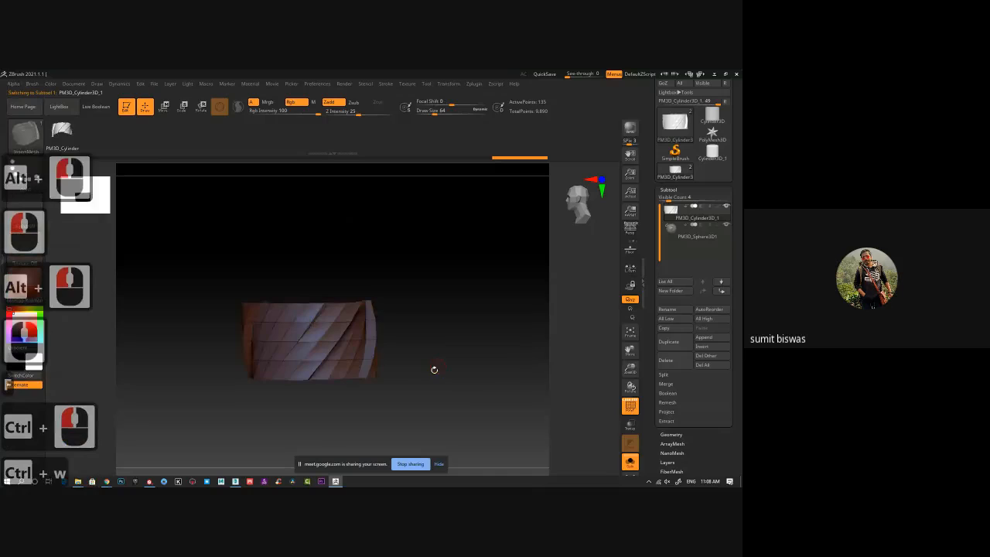
drag(434, 369, 276, 307)
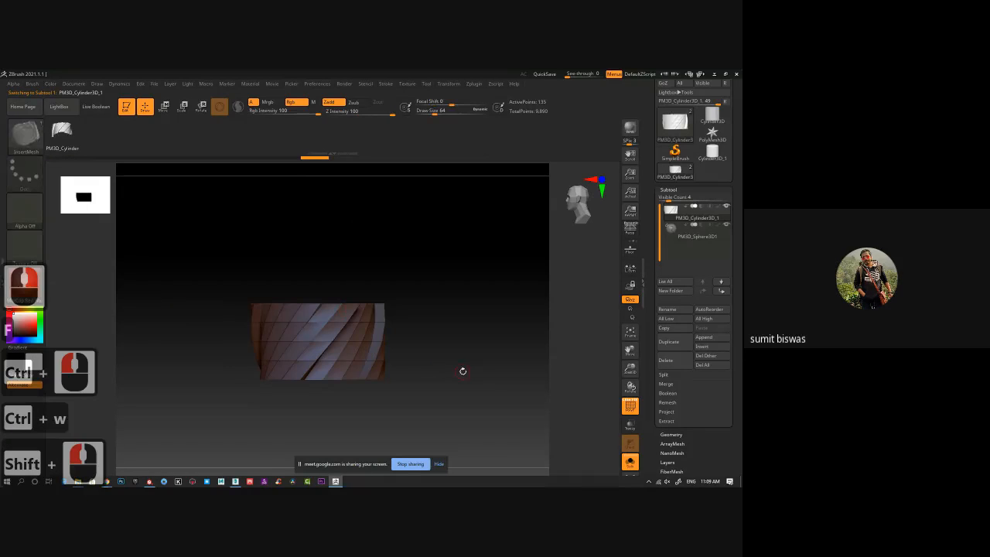
Create a new InsertMesh brush from the twisted cylinder and turn on Curve Mode for its stroke.
ctrl+click(466, 387)
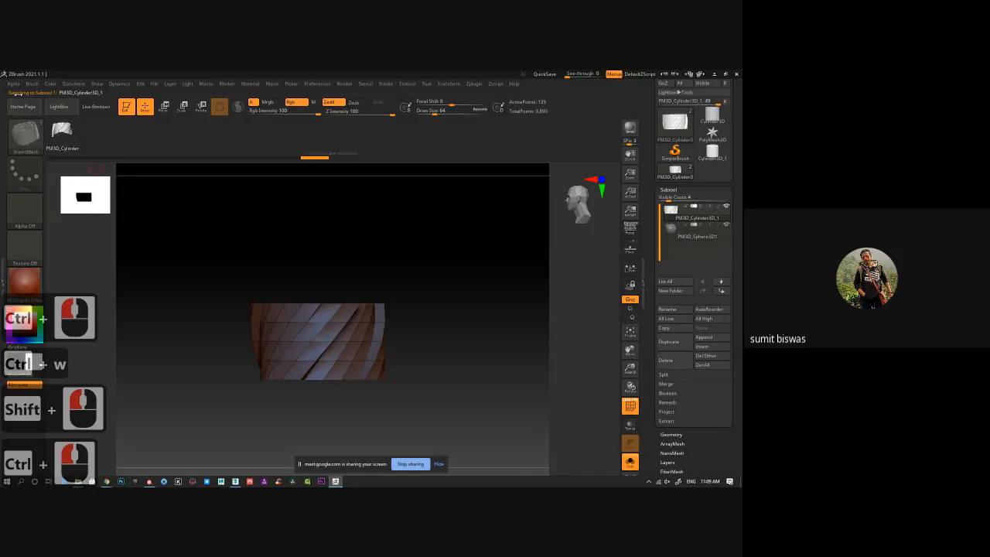
click(31, 84)
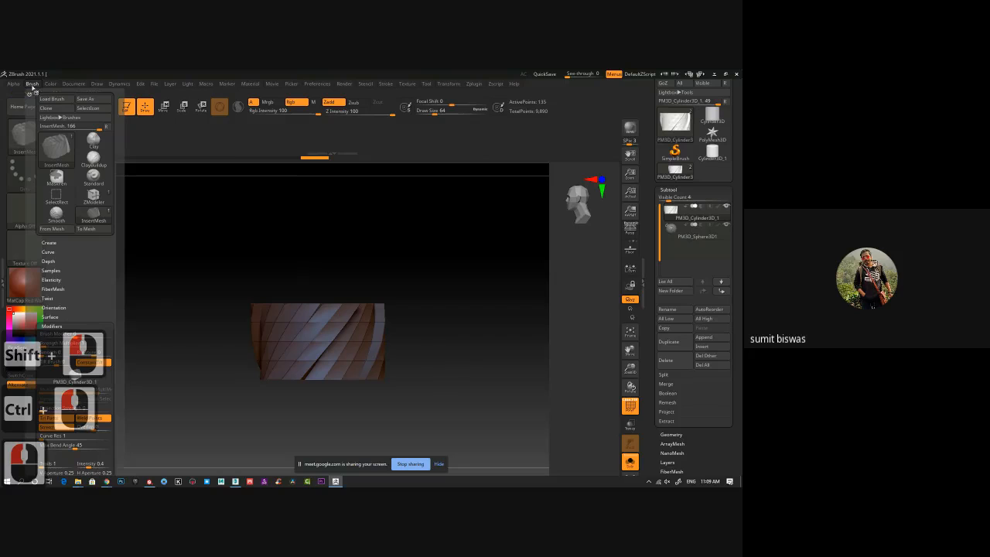
click(48, 242)
click(69, 253)
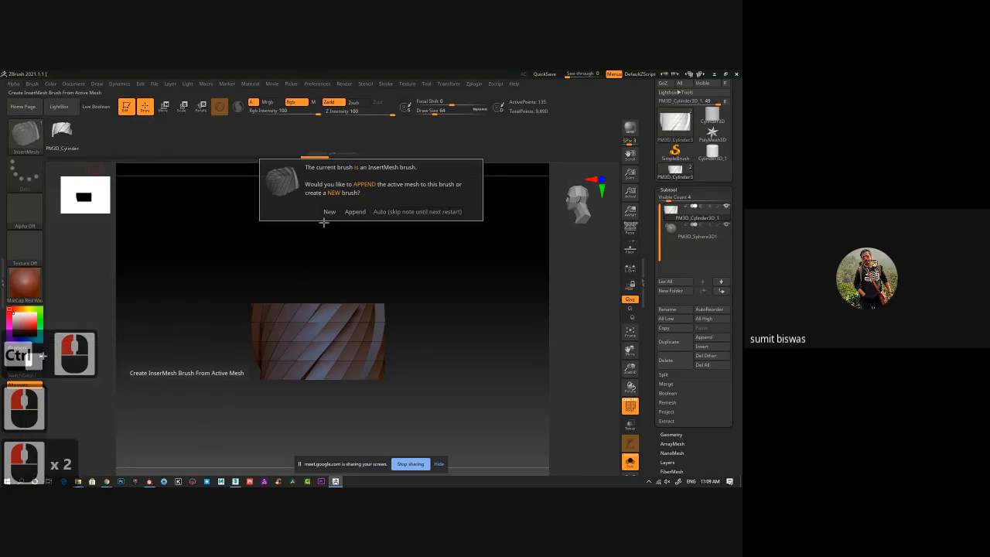
click(330, 211)
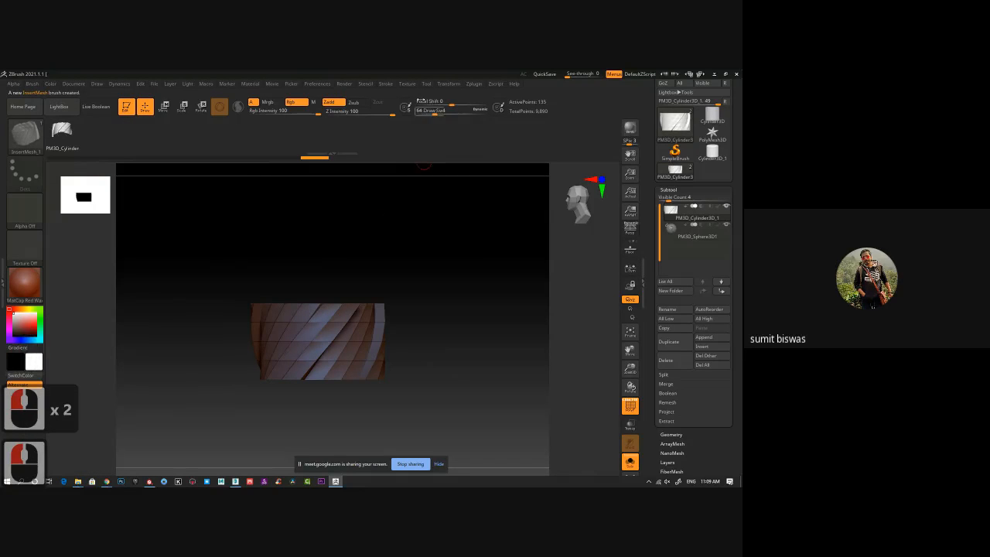
click(387, 84)
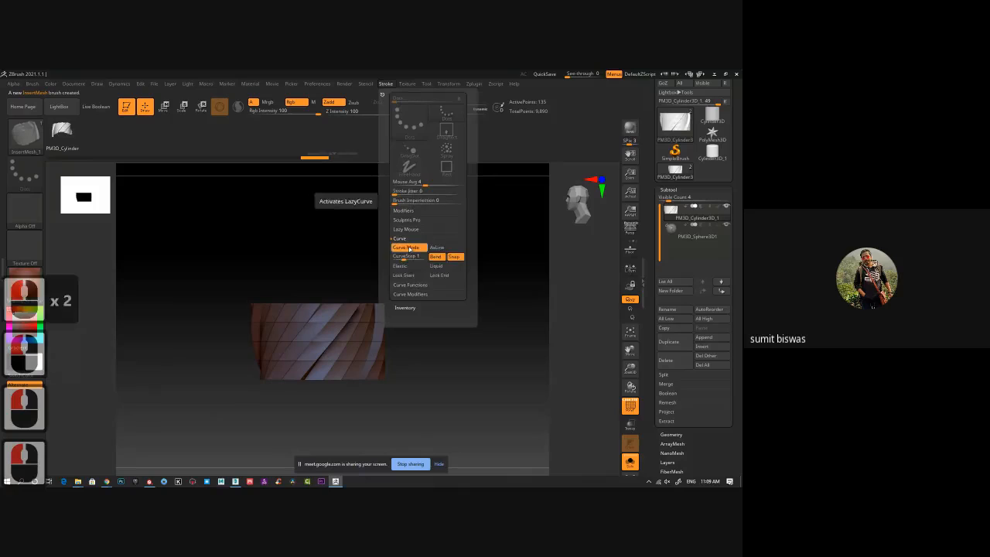
Enable Weld Points and Stretch in the new InsertMesh brush's modifiers.
click(31, 83)
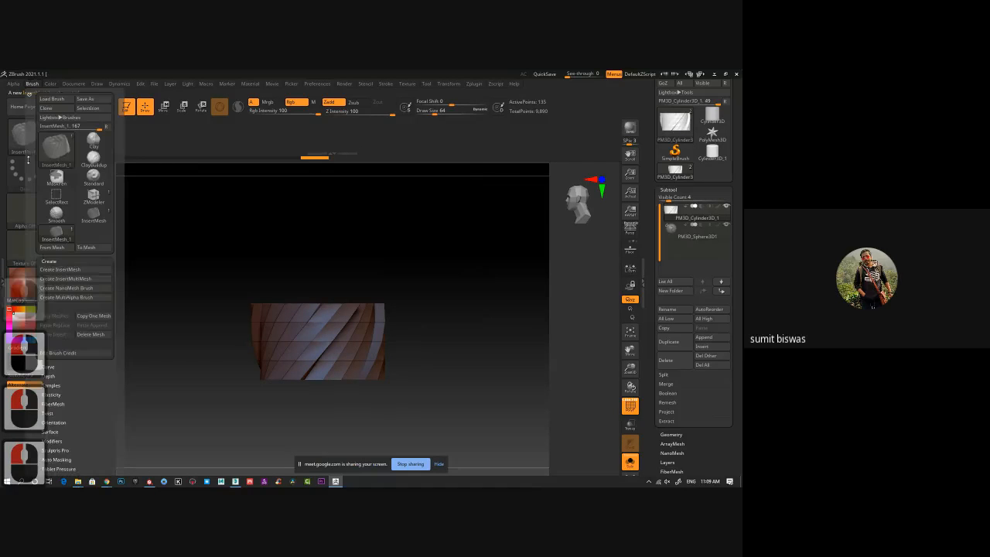
mouse_move(48, 373)
mouse_down()
mouse_move(80, 361)
mouse_move(52, 251)
mouse_up()
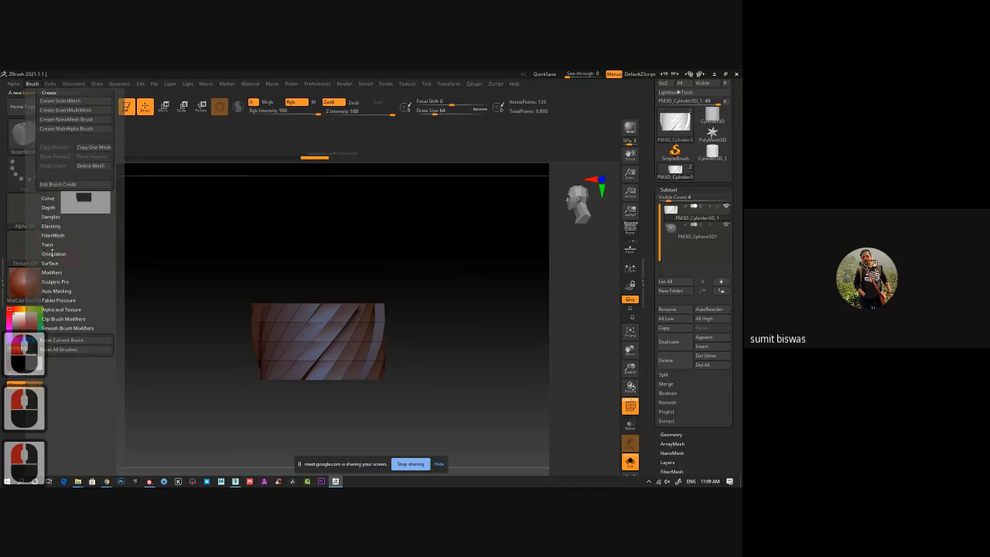
click(51, 271)
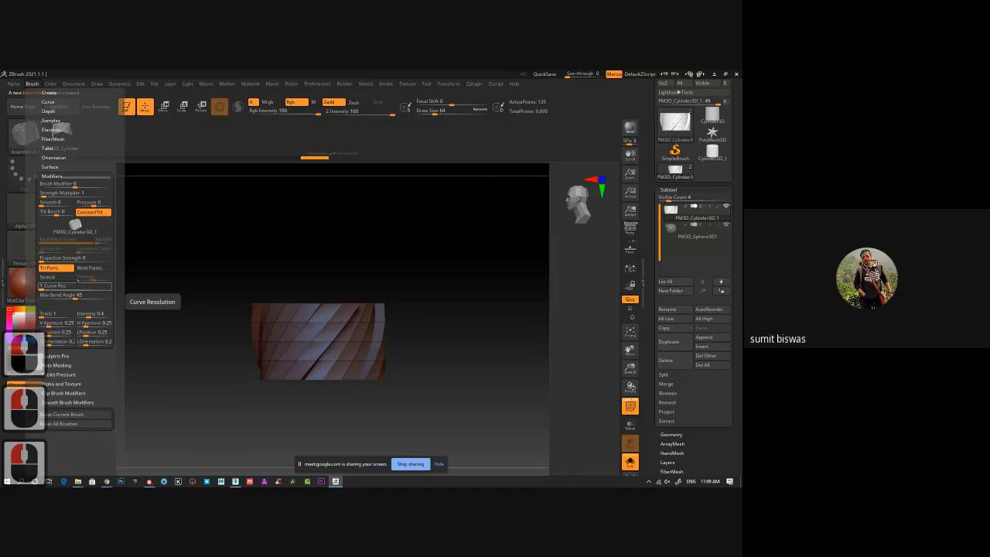
click(88, 269)
click(54, 279)
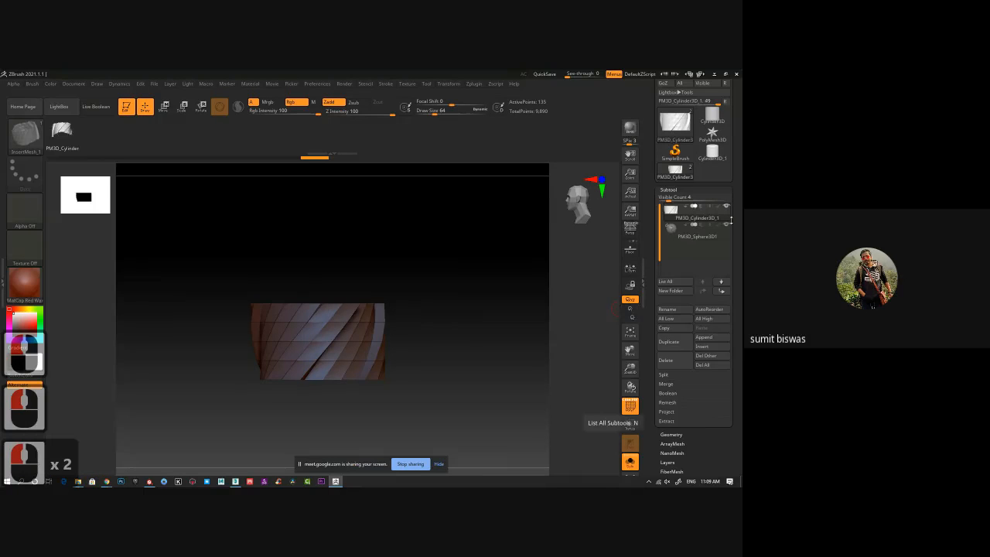
Select the sphere subtool, turn off the PolyFrame display, and draw a thick S-shaped rope beside the braids on the sphere.
click(711, 236)
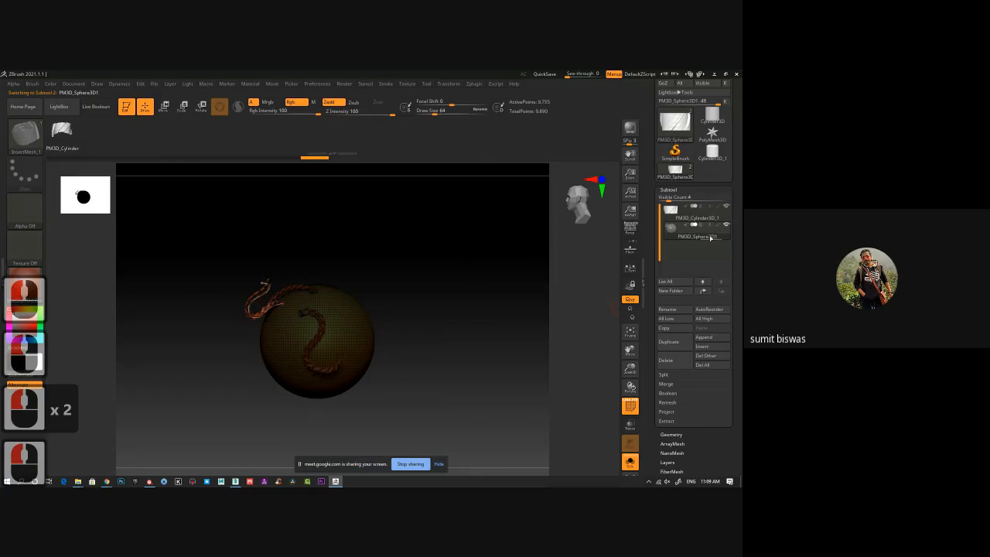
click(441, 377)
key(shift+f)
ctrl+right_drag(442, 377, 328, 284)
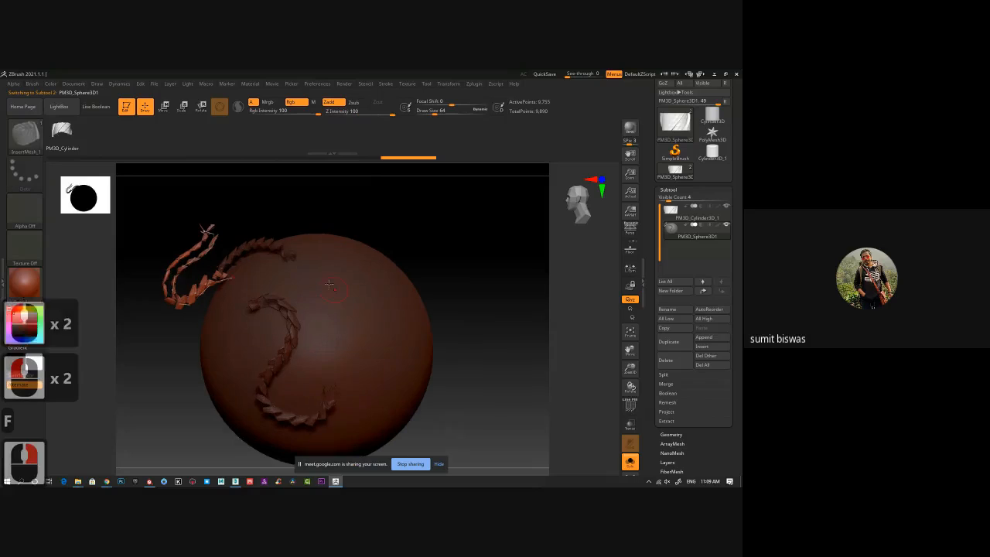
mouse_move(328, 284)
mouse_down()
mouse_move(345, 341)
mouse_move(395, 383)
mouse_move(380, 350)
mouse_up()
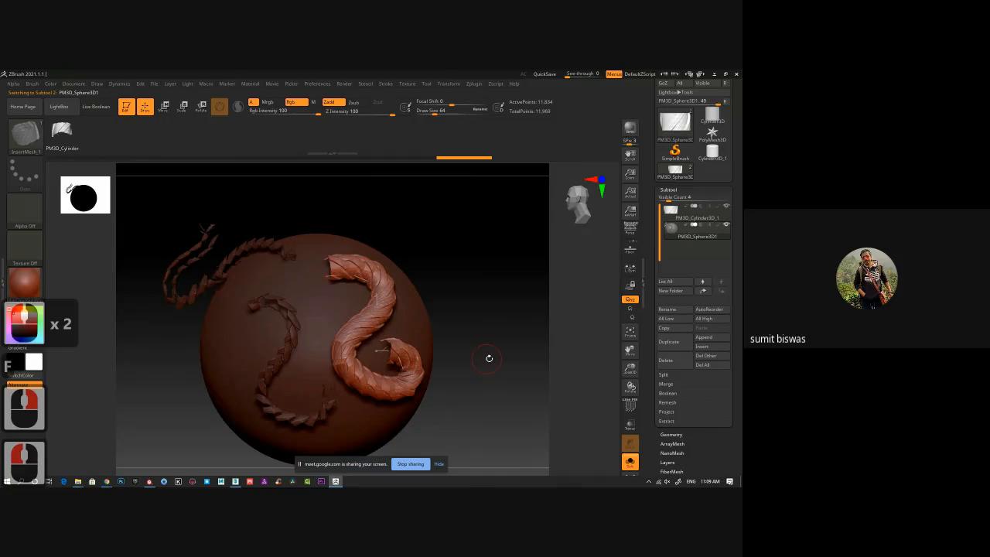
drag(489, 358, 424, 351)
Draw a short wavy rope on the bare side of the sphere and rebuild it thinner with a draw size of 24.
alt+drag(553, 393, 492, 389)
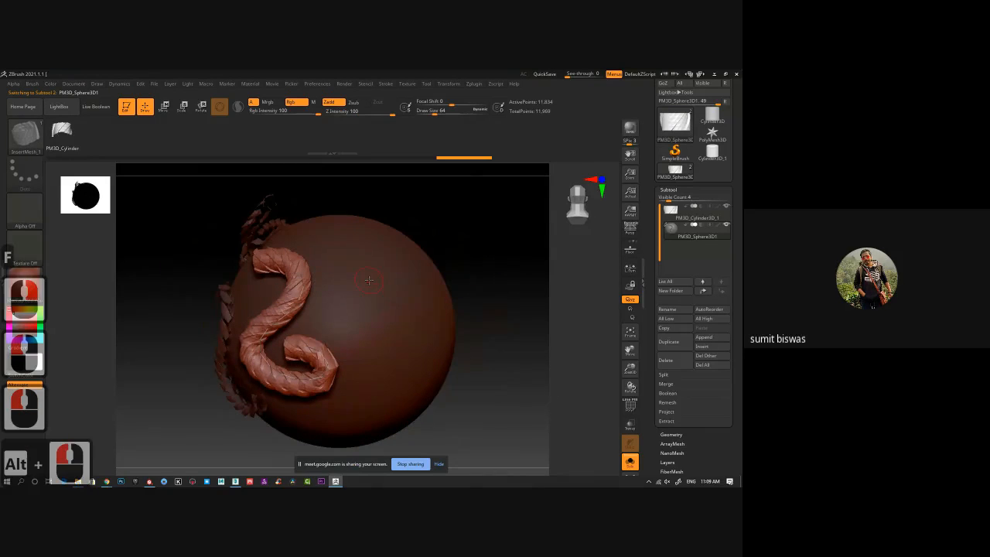
drag(369, 280, 398, 391)
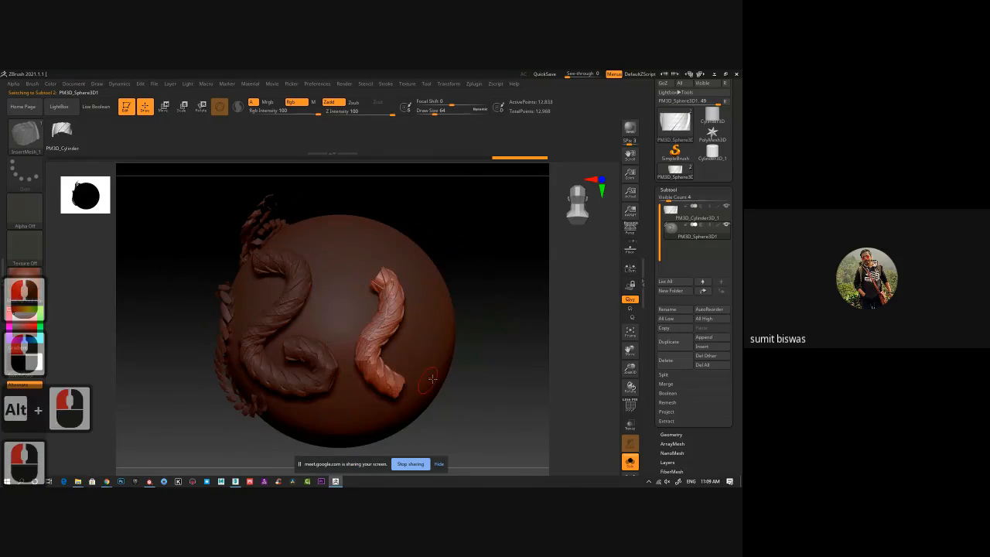
key(bracketleft)
key(bracketleft)
key(bracketleft)
key(bracketleft)
key(bracketleft)
key(bracketleft)
key(bracketleft)
key(bracketleft)
key(bracketleft)
key(bracketleft)
click(504, 352)
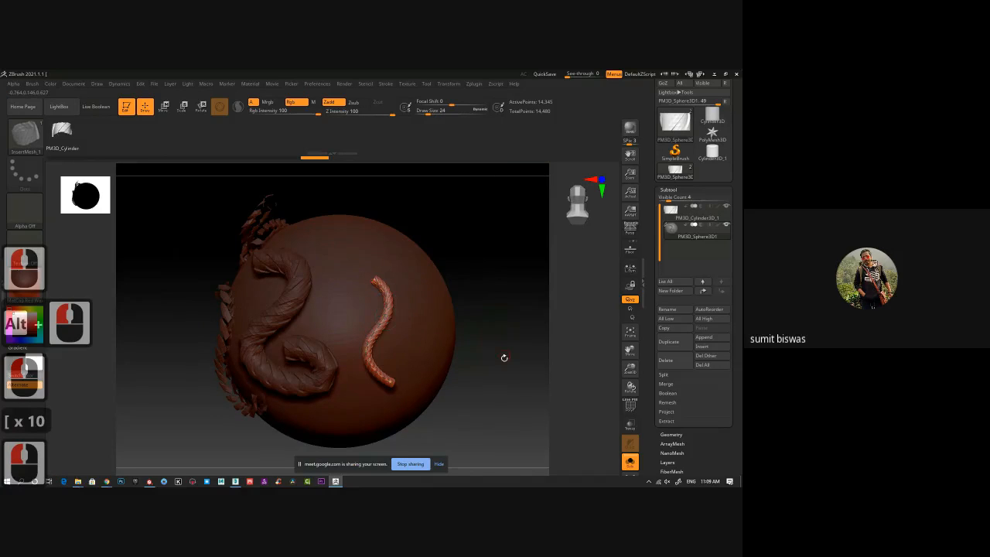
Draw a long thin rope on the sphere, curving in an S and ending in a spiral, and inspect it from the side.
mouse_move(504, 357)
mouse_down()
mouse_move(500, 376)
mouse_move(484, 365)
mouse_up()
ctrl+right_drag(395, 316, 387, 297)
key(ctrl+z)
alt+drag(195, 303, 100, 290)
mouse_move(408, 308)
mouse_down()
mouse_move(447, 299)
mouse_move(446, 329)
mouse_up()
drag(527, 226, 515, 250)
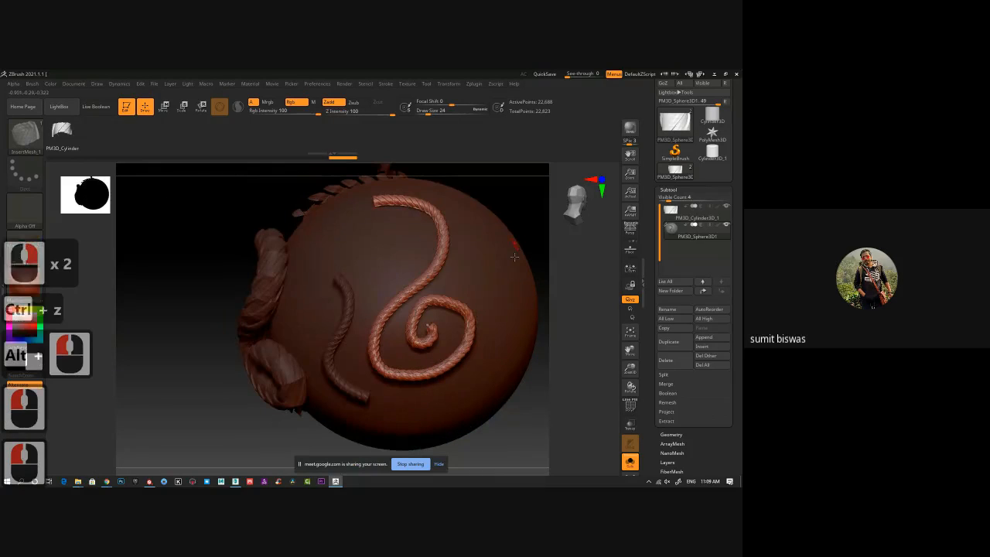
alt+drag(544, 418, 464, 431)
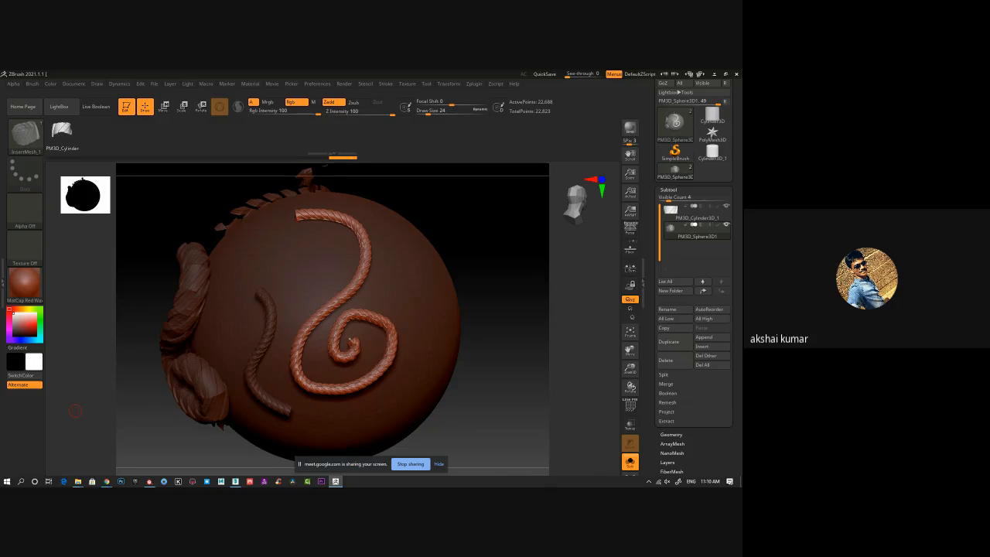
drag(495, 312, 184, 317)
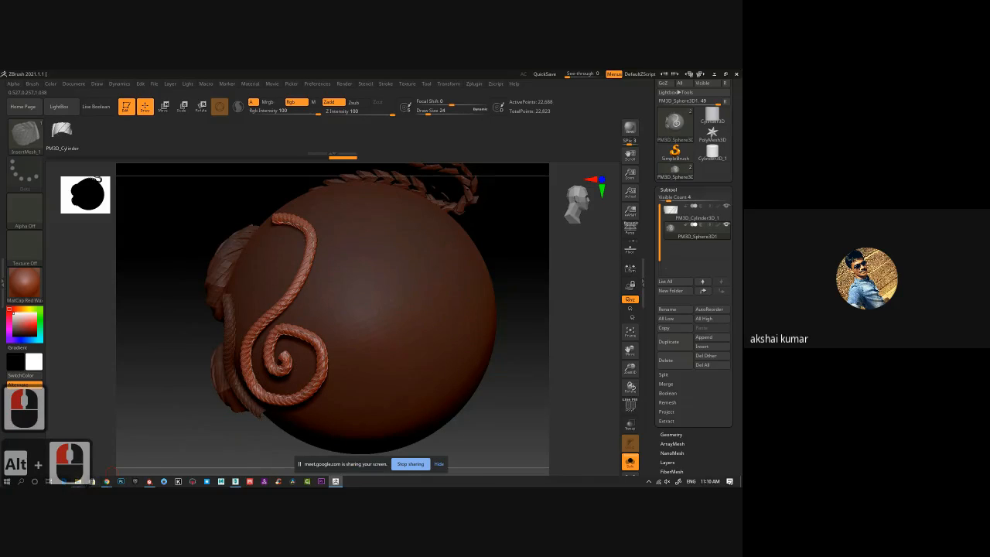
mouse_move(84, 485)
click(95, 464)
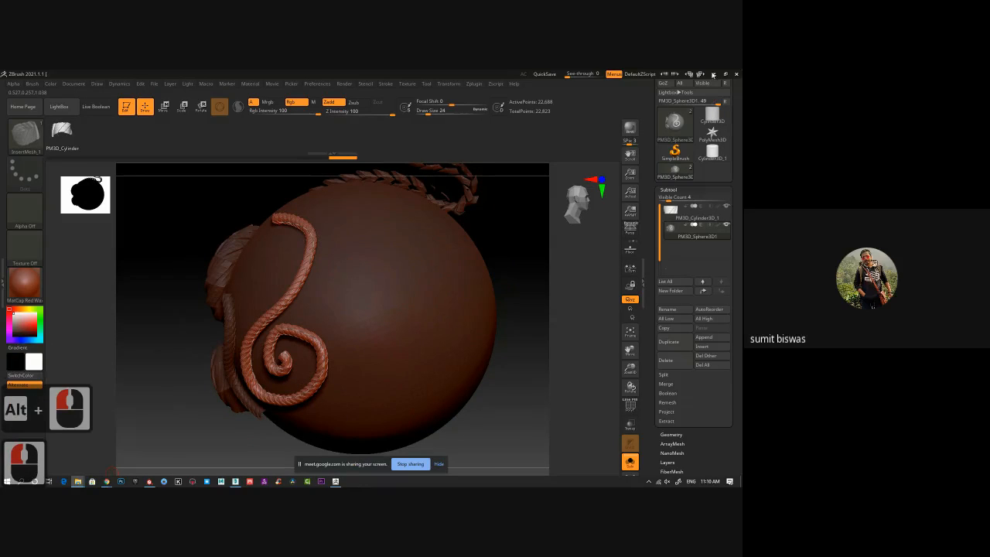
click(714, 75)
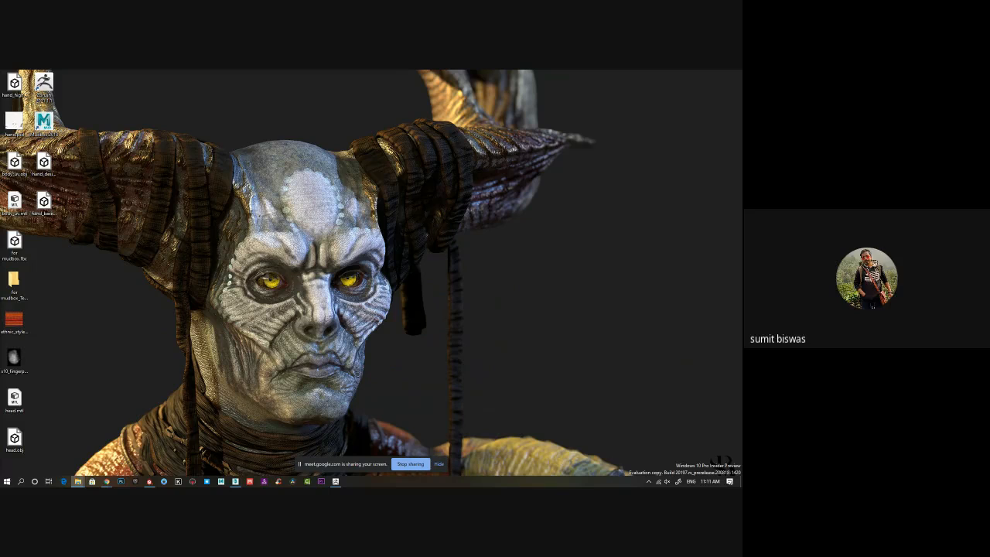
click(107, 481)
click(335, 481)
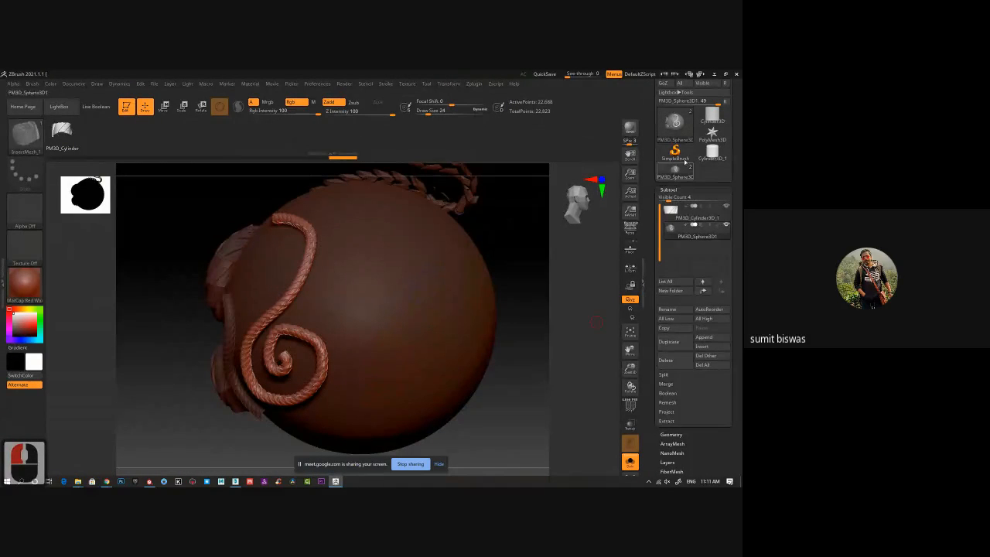
Append a Sphere3D as a new subtool and select it.
click(710, 341)
right_click(429, 348)
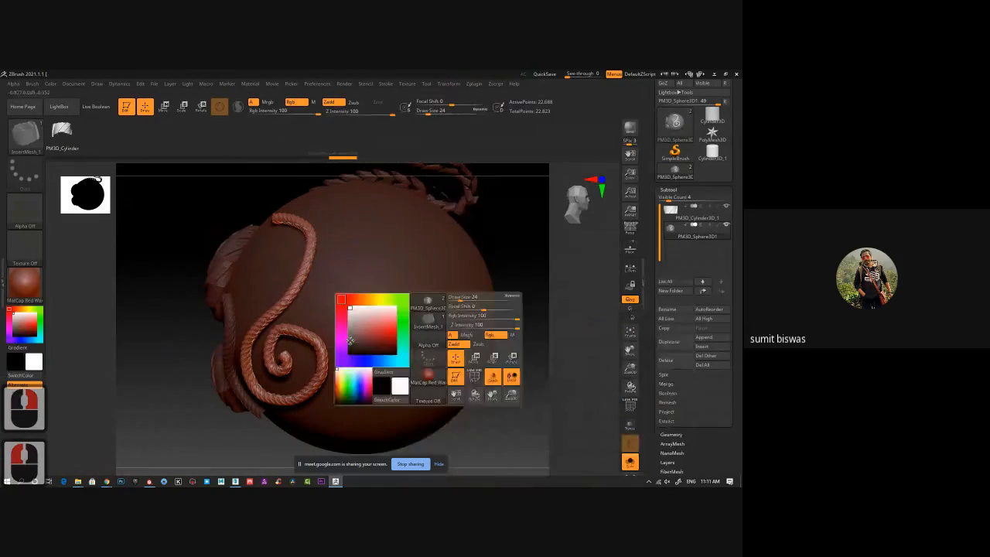
click(710, 337)
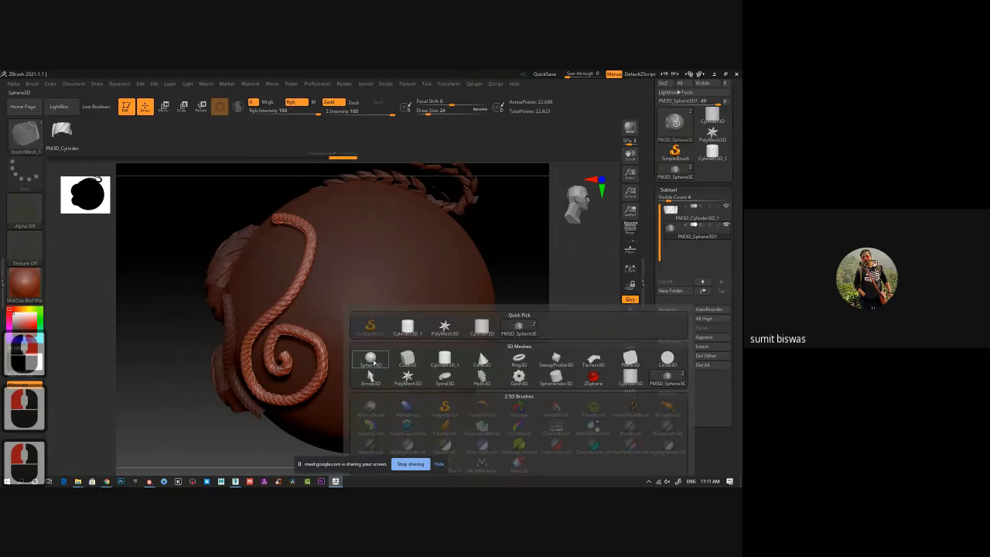
click(370, 359)
click(712, 256)
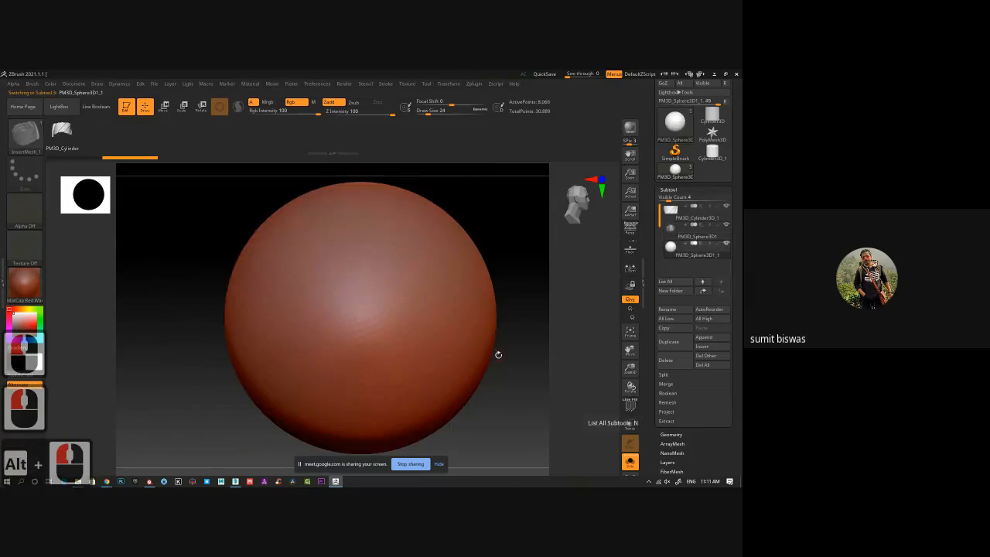
alt+drag(497, 353, 467, 325)
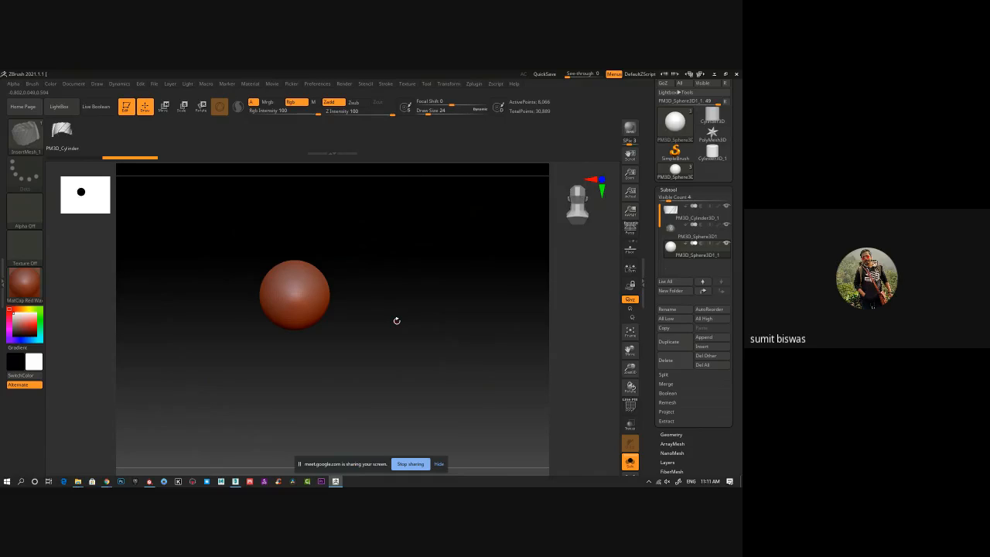
Append a ZSphere as a new subtool, select it, and bring it into close view.
click(715, 337)
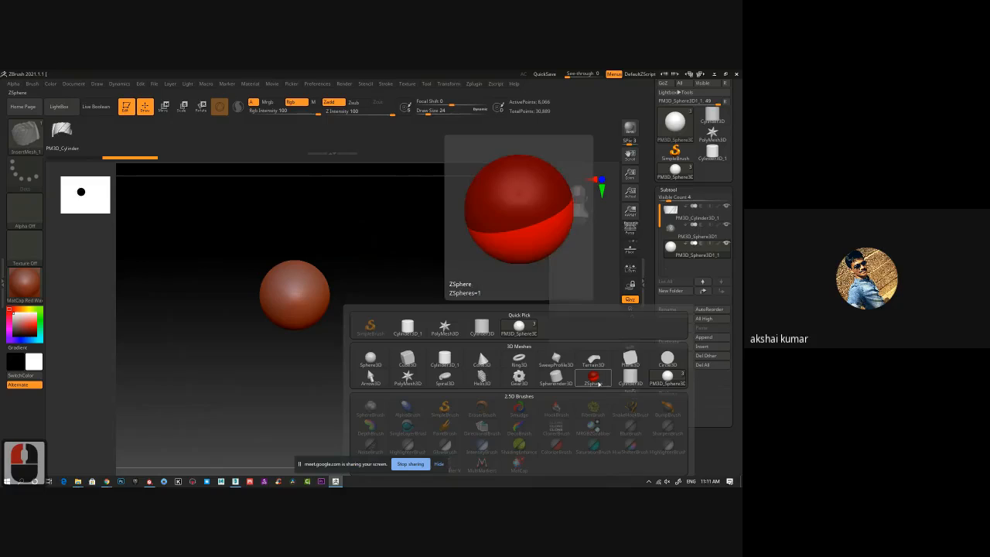
click(597, 382)
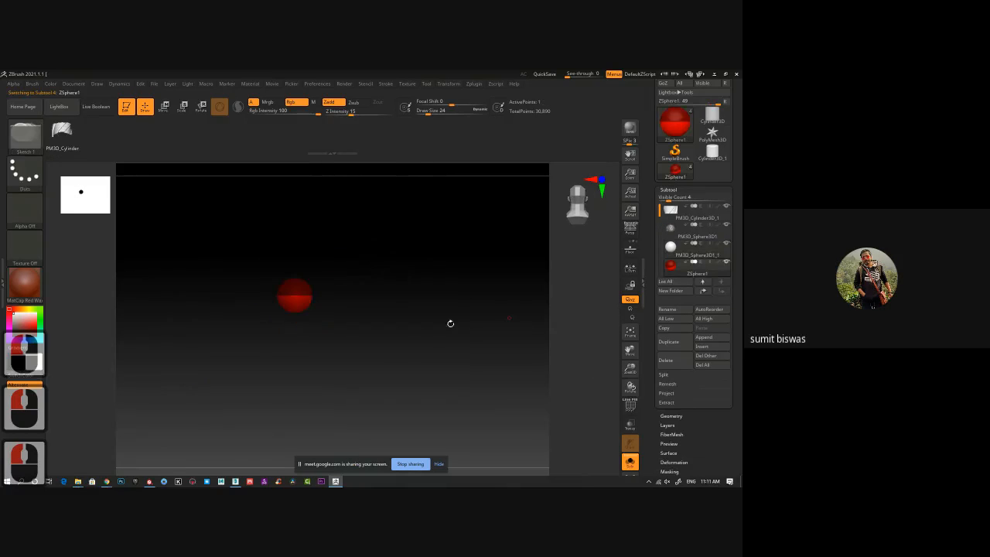
alt+click(431, 345)
ctrl+right_drag(431, 345, 356, 353)
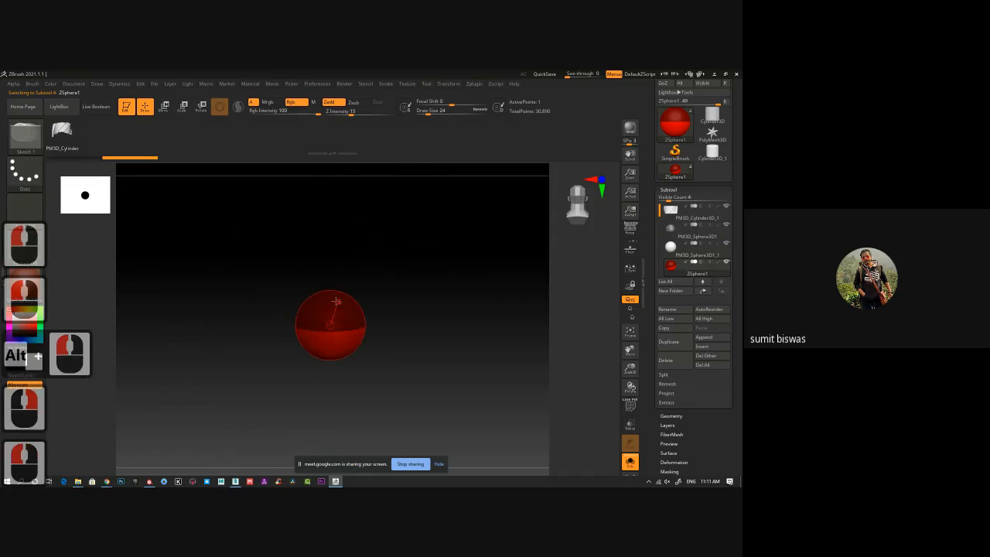
Add child ZSpheres to form a chain and move its joints into a sideways V shape.
mouse_move(335, 299)
mouse_down()
mouse_move(333, 265)
mouse_move(378, 274)
mouse_move(515, 248)
mouse_up()
key(w)
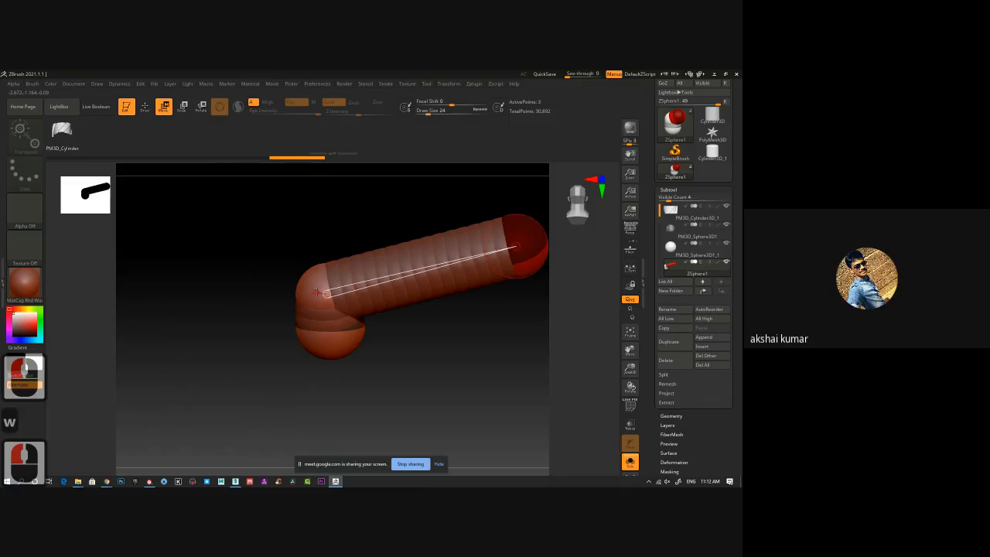
drag(317, 291, 270, 260)
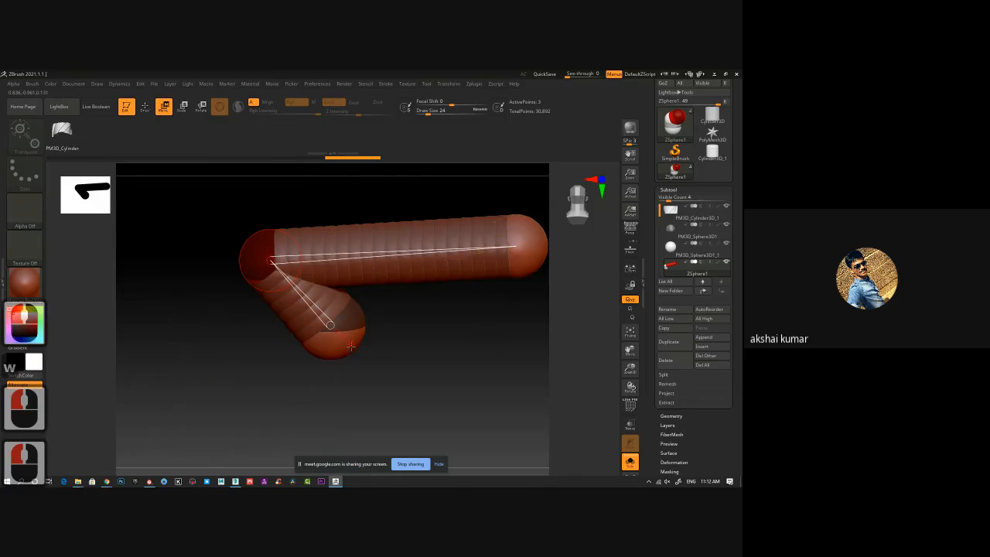
drag(351, 347, 378, 444)
ctrl+right_drag(390, 395, 402, 302)
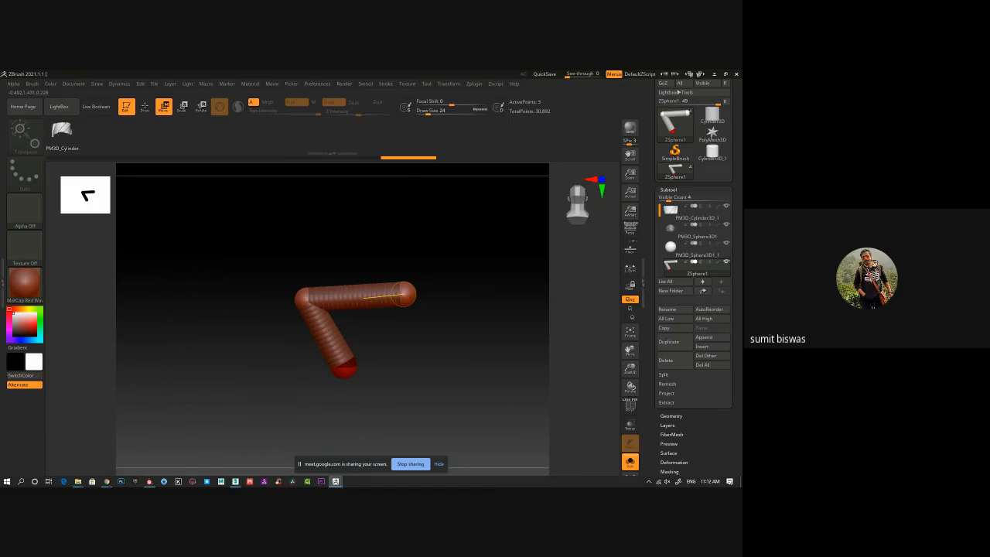
click(107, 481)
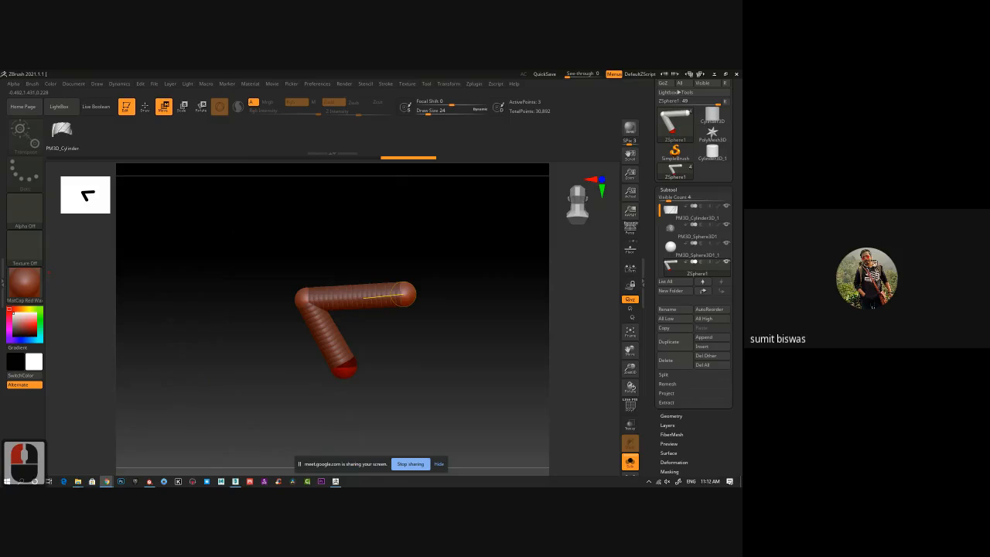
scroll(333, 317, down, 3)
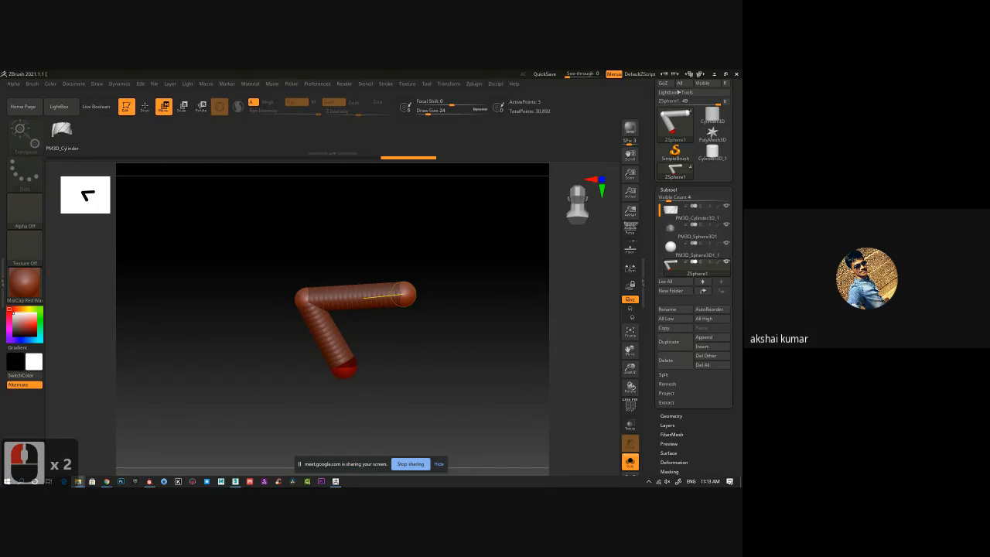
click(403, 294)
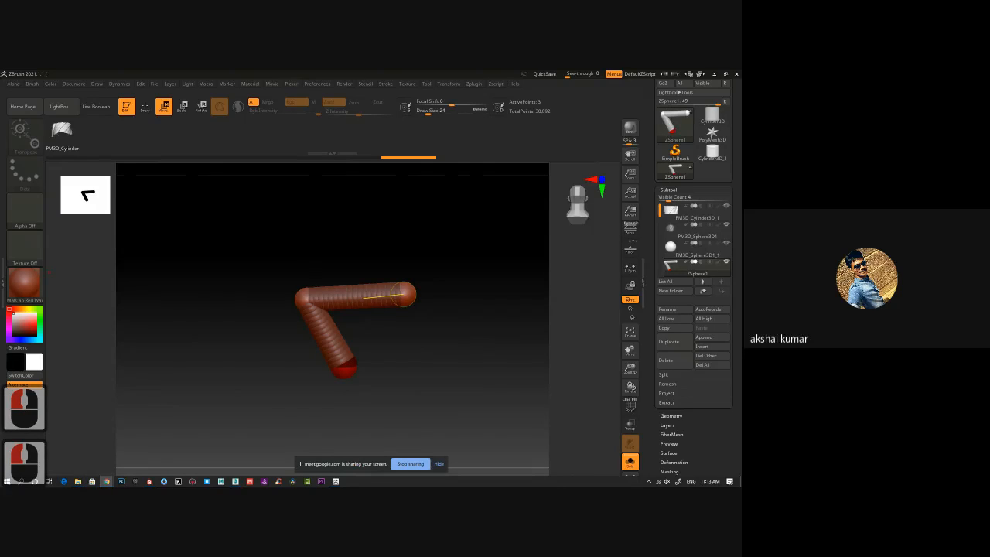
scroll(403, 294, down, 4)
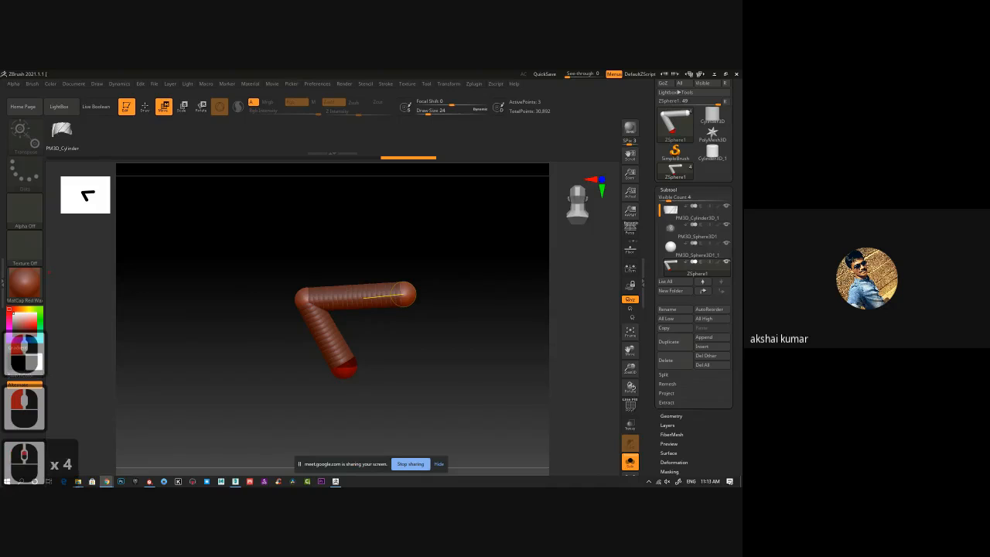
click(403, 294)
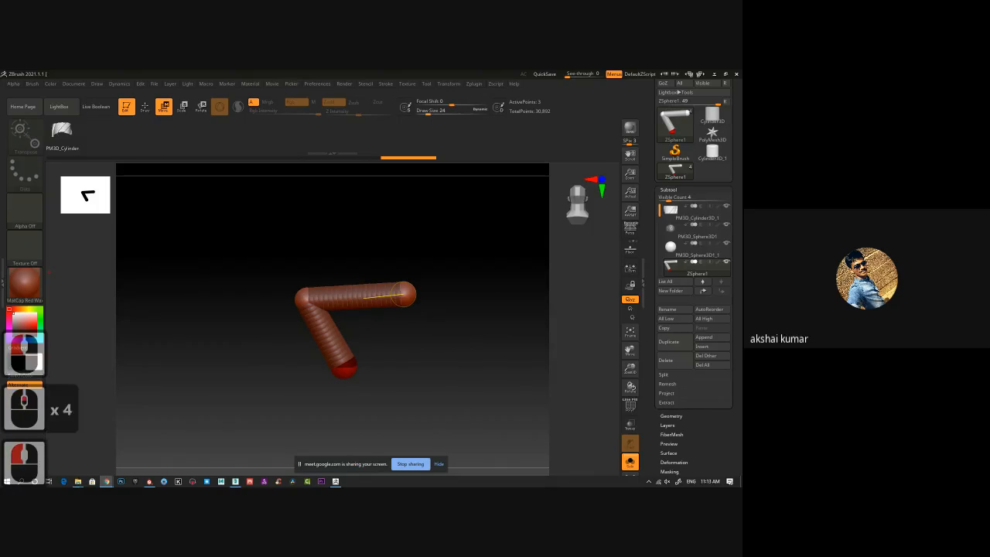
click(403, 294)
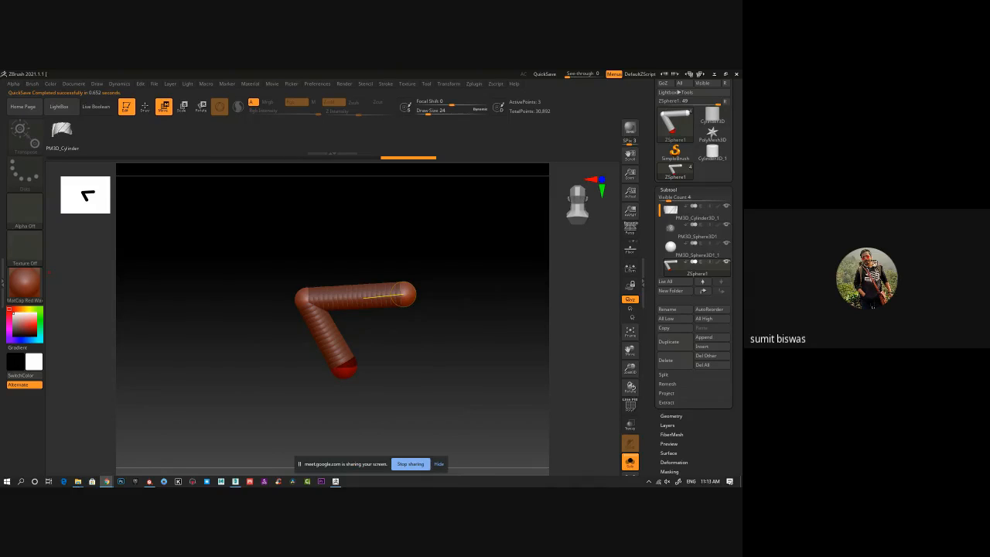
Minimise ZBrush and switch to the open 3ds Max scene with the horned head.
click(78, 481)
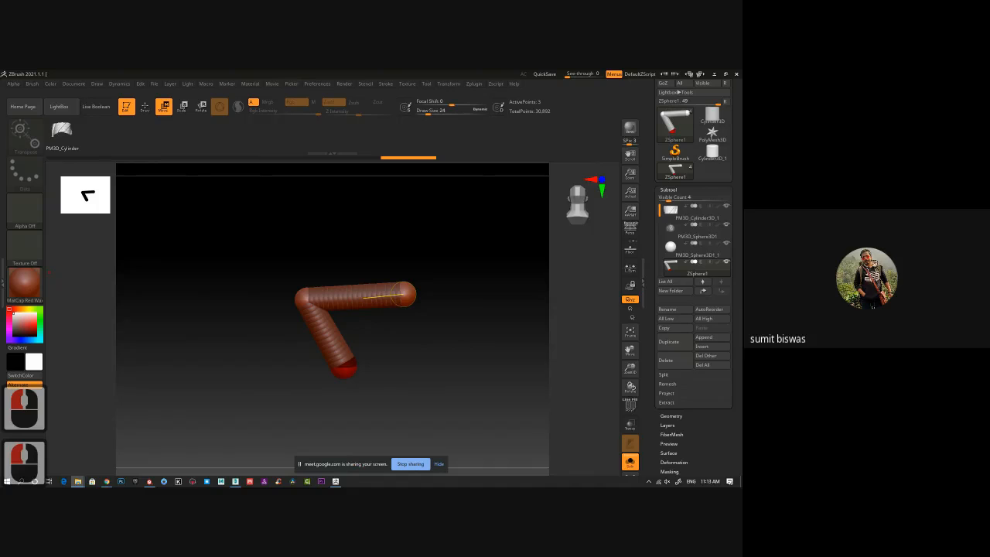
click(715, 75)
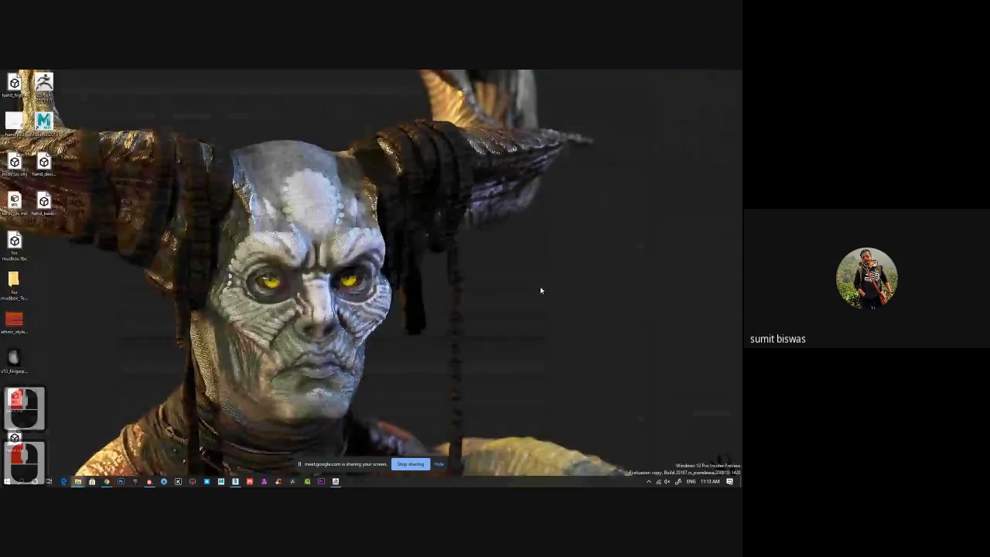
click(235, 481)
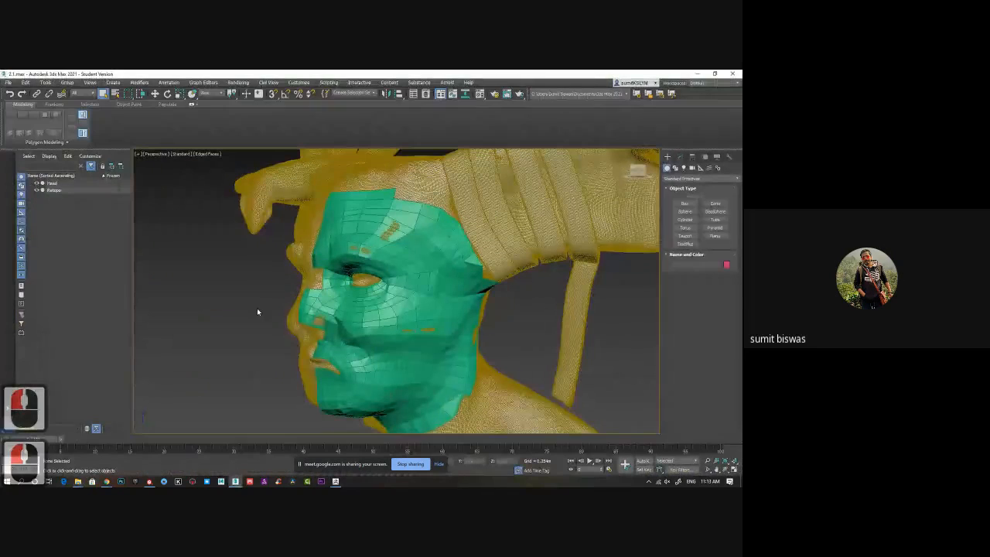
Select the green retopology mesh and examine its edge flow over the head from the front and the side.
alt+middle_drag(294, 349, 323, 348)
click(387, 353)
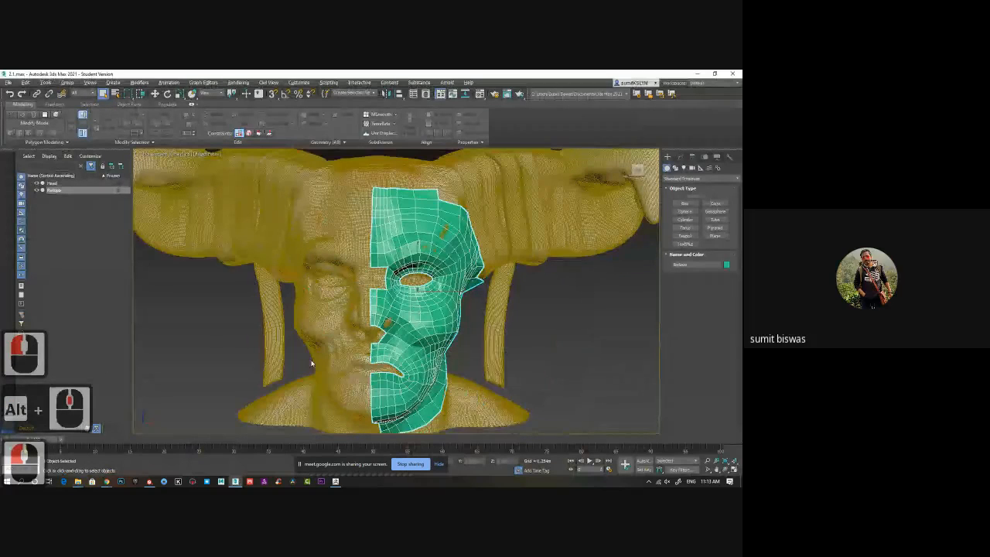
alt+middle_drag(352, 353, 387, 294)
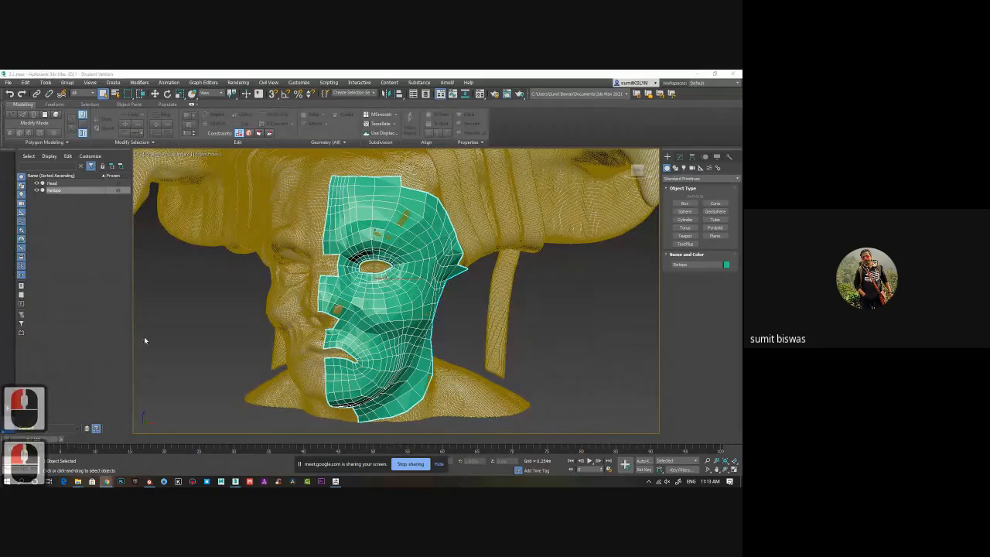
alt+middle_drag(301, 300, 353, 312)
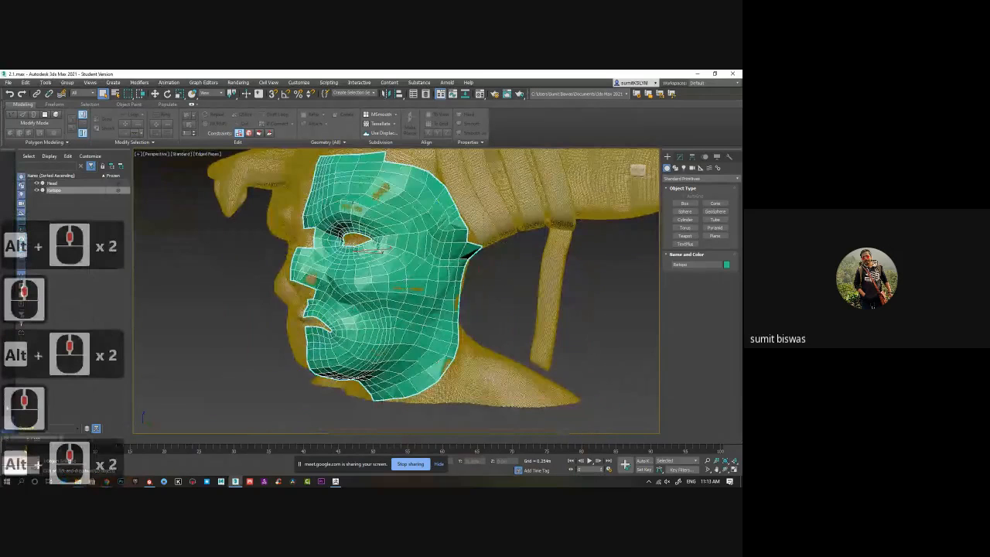
Start a new empty scene with New All.
click(9, 82)
mouse_move(21, 97)
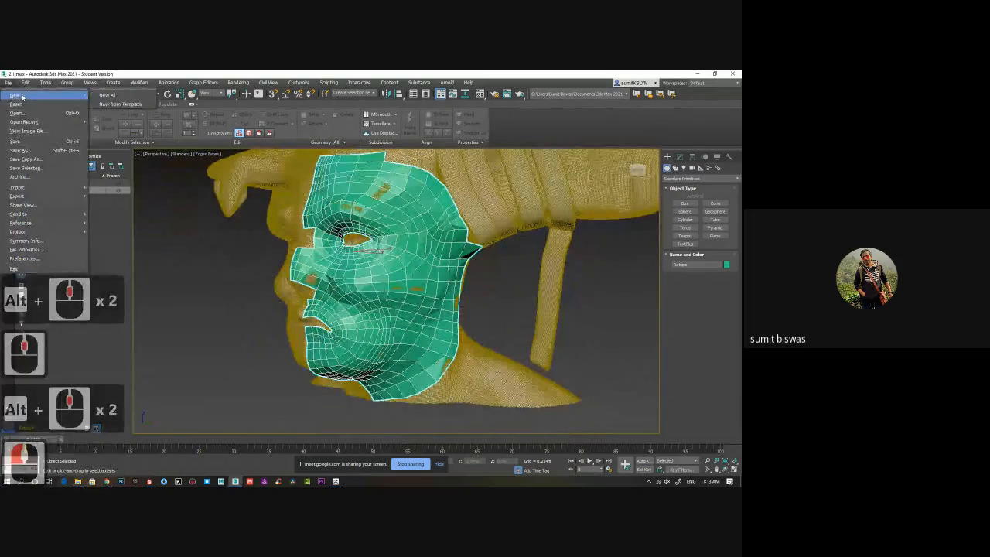
click(125, 98)
click(371, 288)
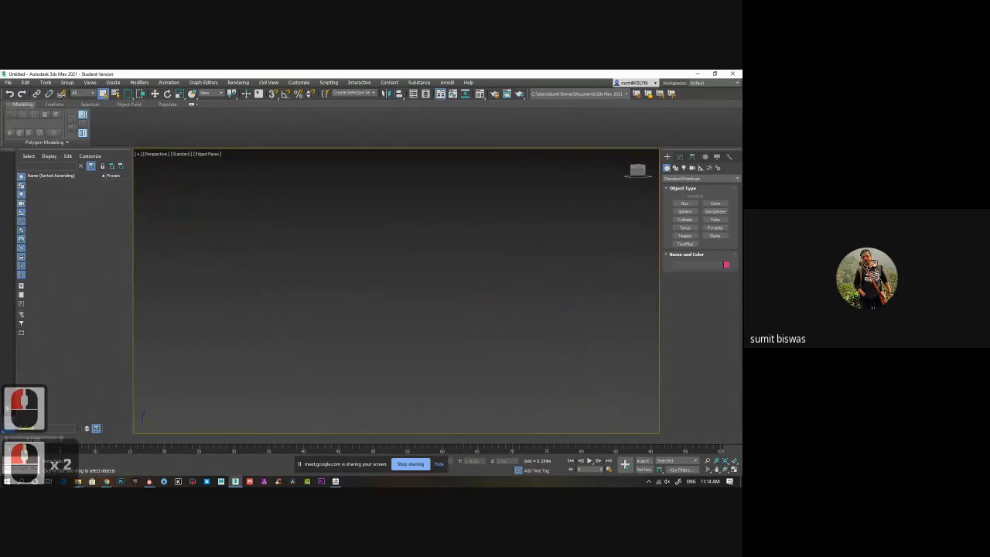
Import the sculpted head model from its file folder into the empty scene and place it.
click(106, 481)
click(78, 481)
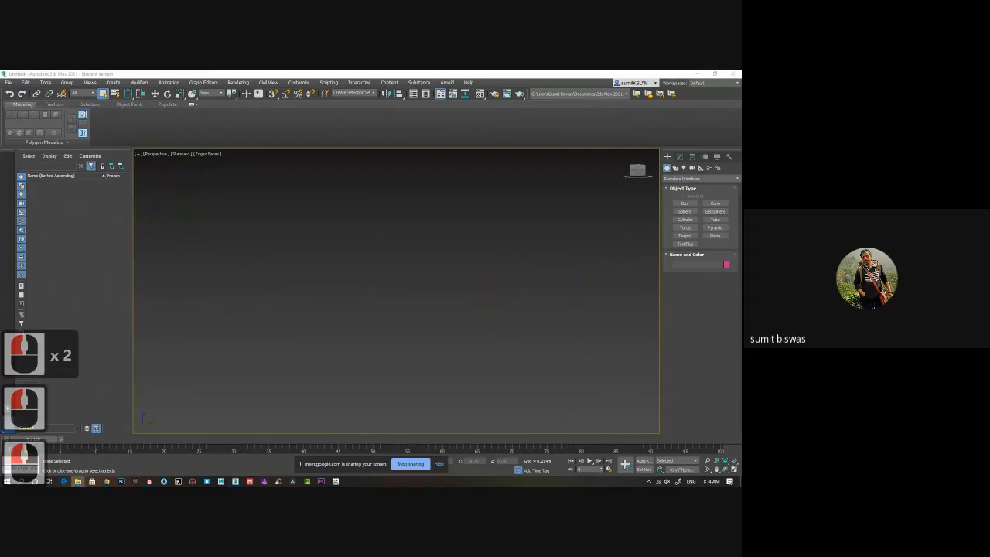
drag(192, 331, 422, 325)
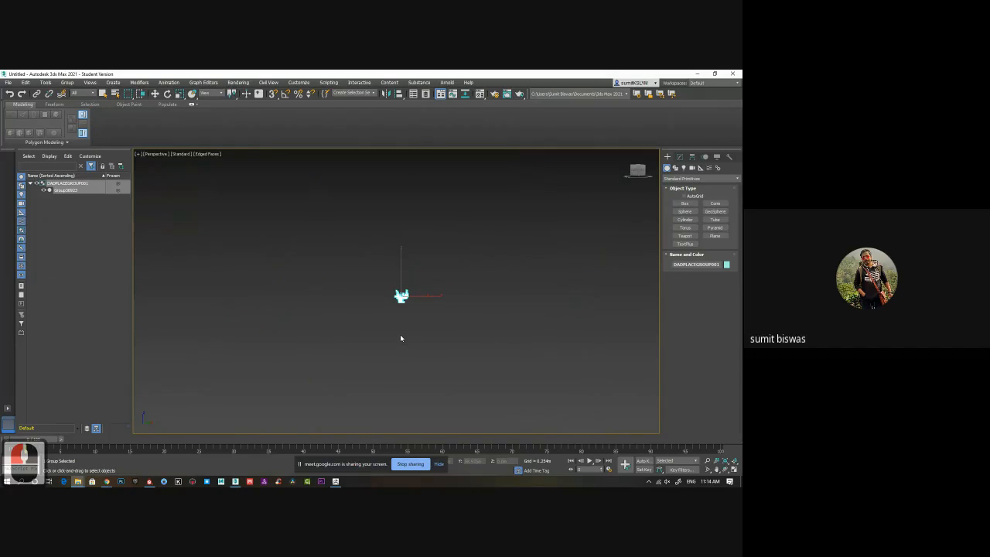
click(400, 335)
Reset the imported head's X, Y and Z position to 0 m and frame the face in the view.
right_click(488, 463)
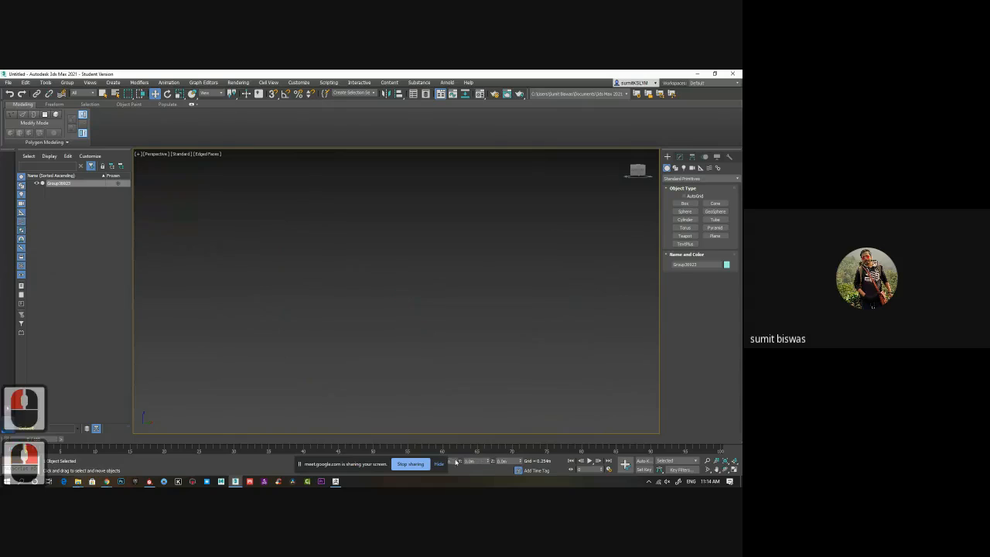
drag(373, 463, 290, 464)
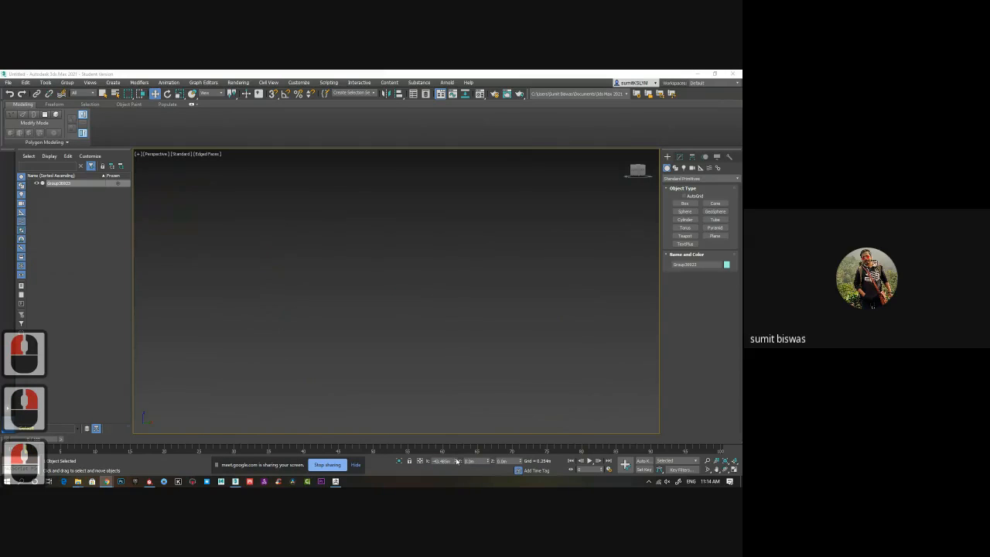
right_click(457, 462)
alt+middle_drag(402, 396, 464, 395)
click(470, 397)
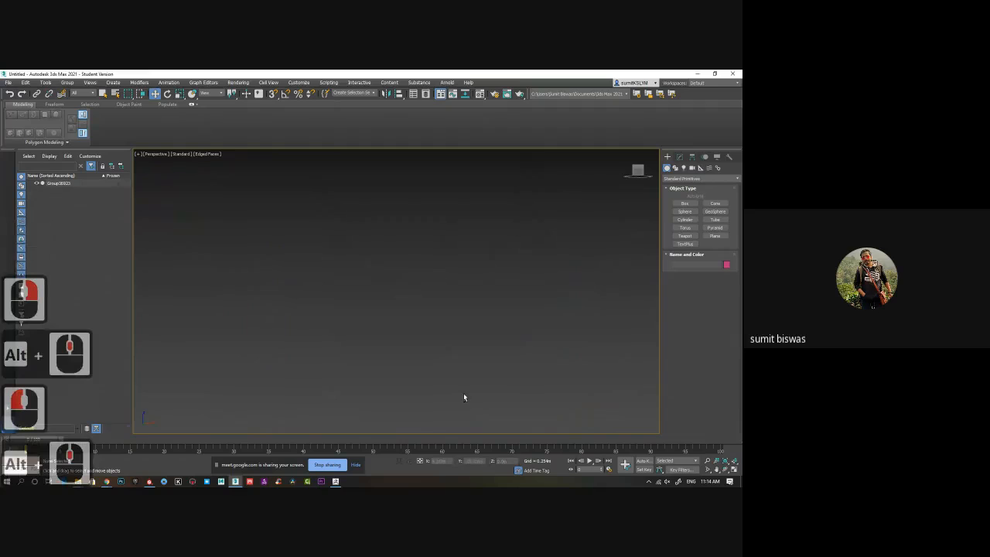
key(z)
click(464, 397)
scroll(480, 390, up, 6)
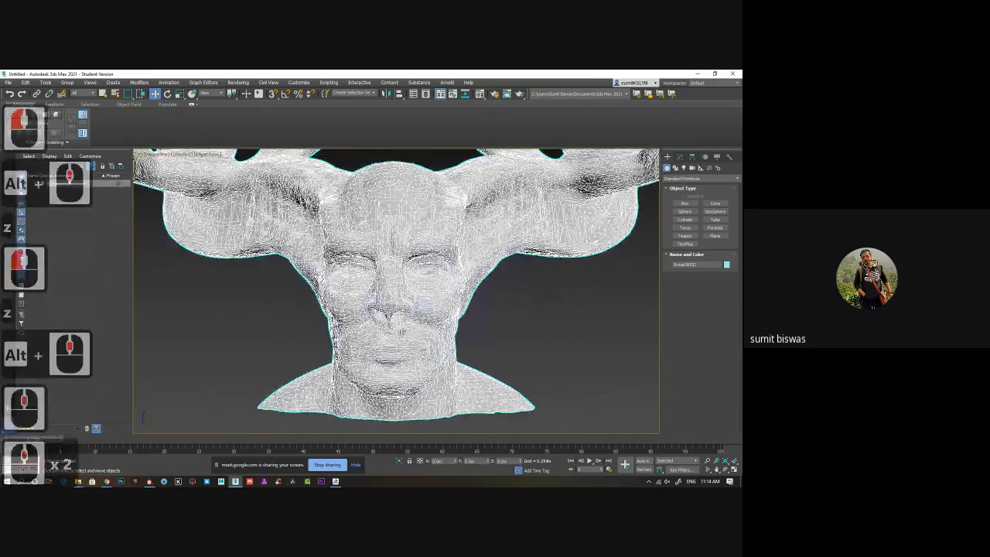
alt+middle_drag(402, 332, 404, 305)
alt+middle_drag(383, 193, 372, 257)
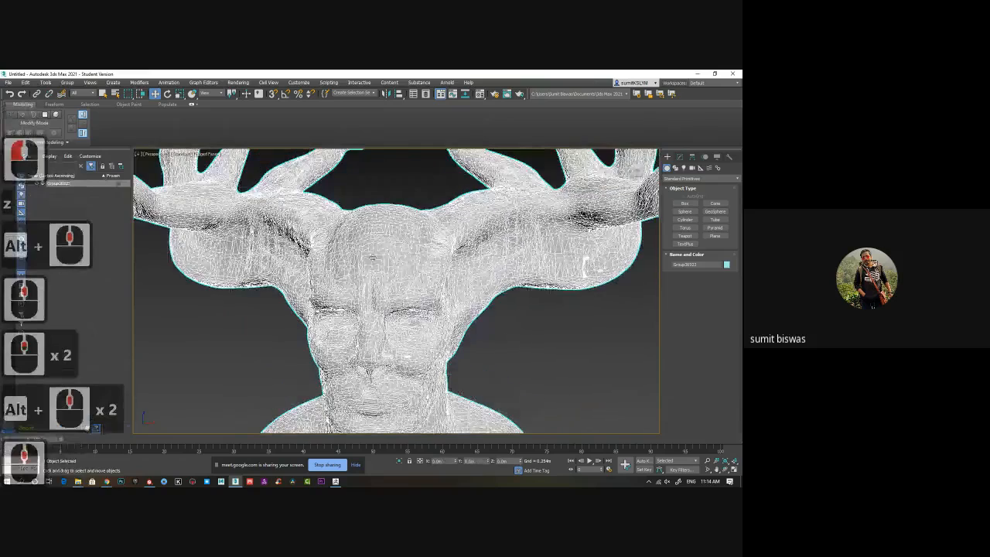
Convert the head mesh to an Editable Poly so the Freeform tools can be used.
click(54, 104)
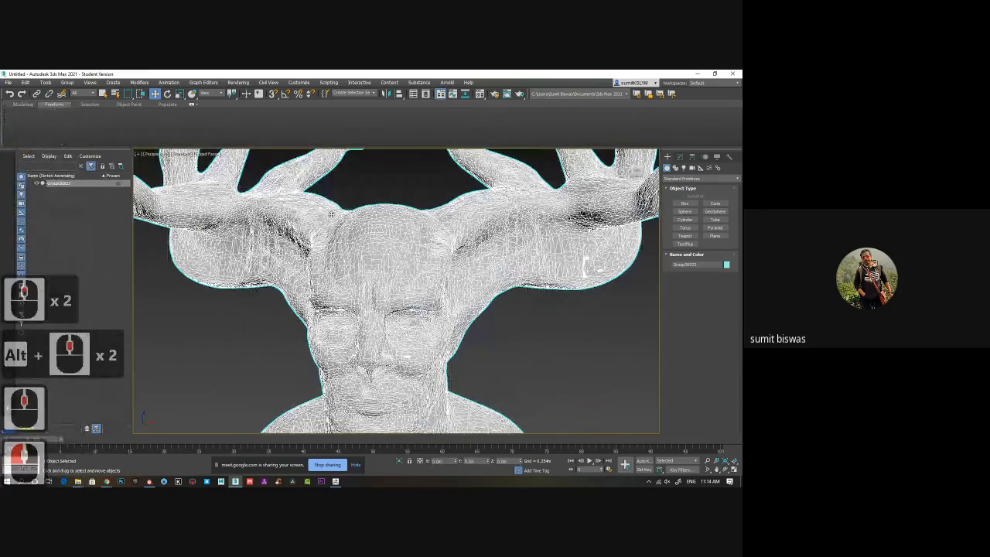
click(679, 157)
right_click(681, 190)
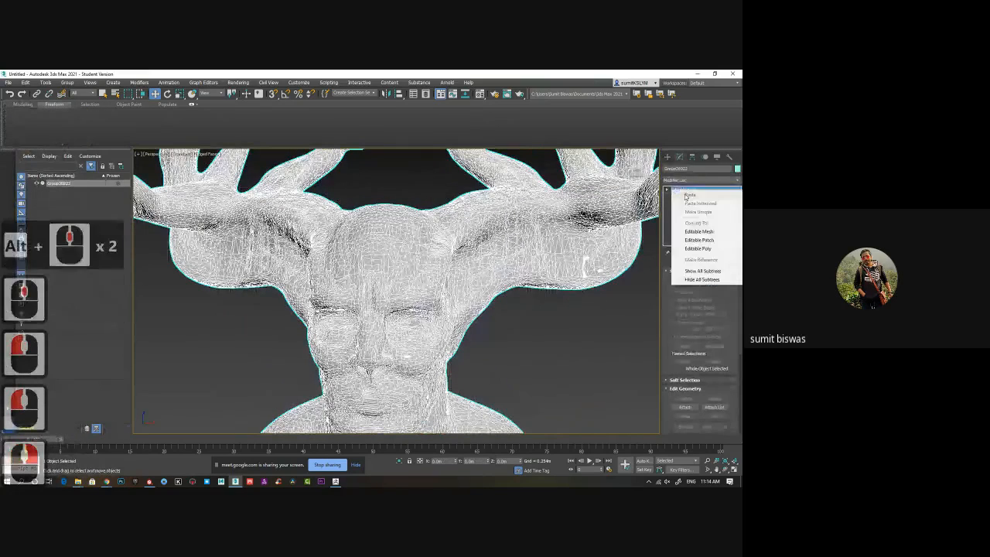
click(702, 252)
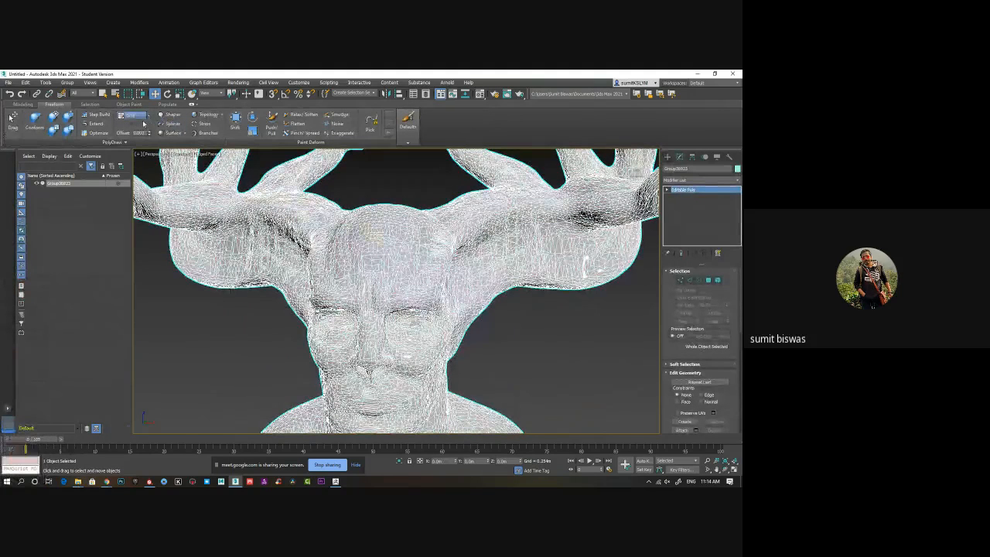
Set PolyDraw to draw on Surface with the head mesh Group30023 as target, and activate Step Build.
click(135, 116)
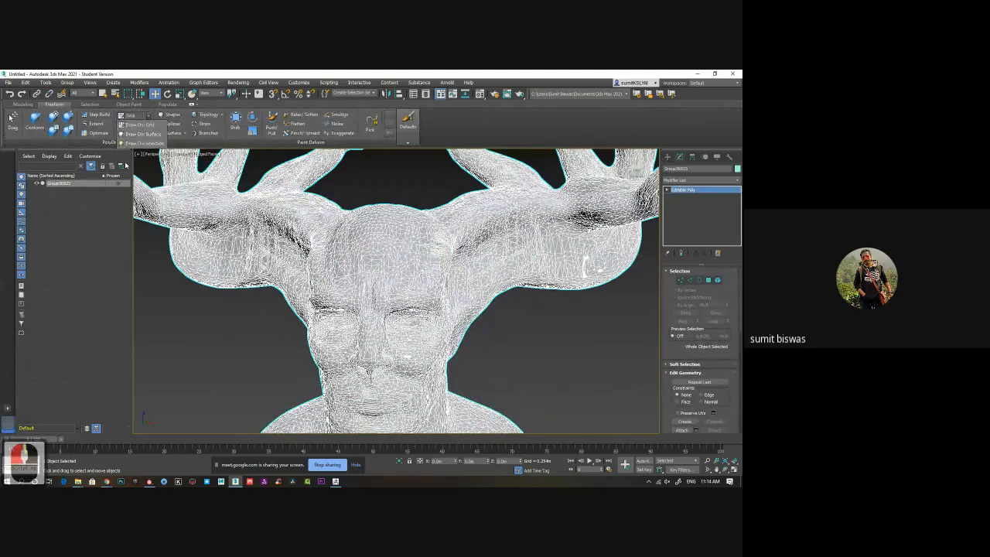
click(140, 134)
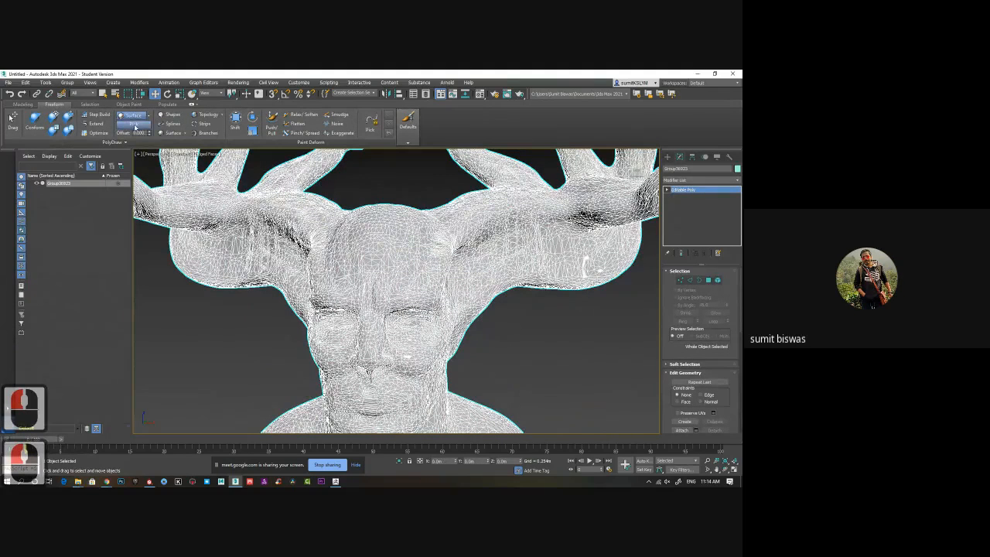
click(12, 118)
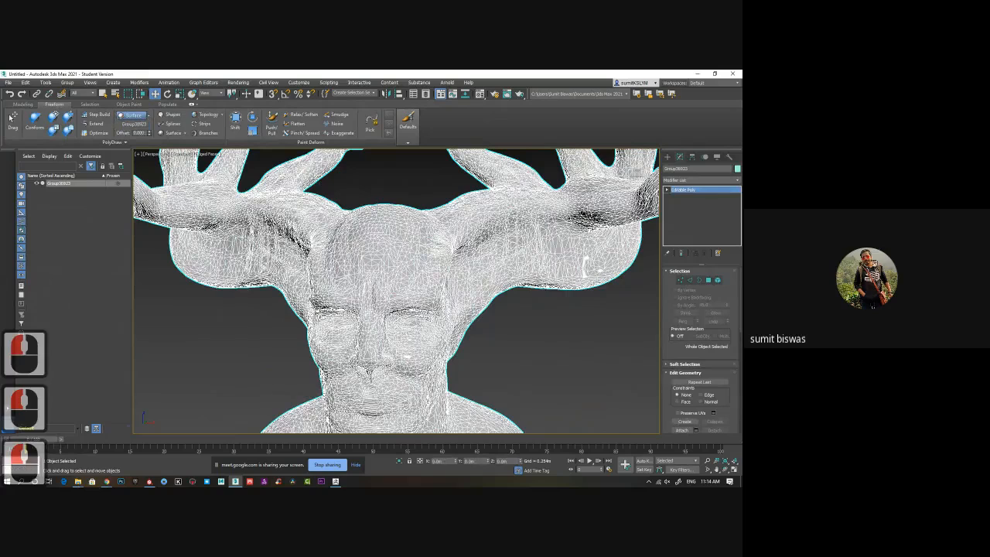
click(97, 115)
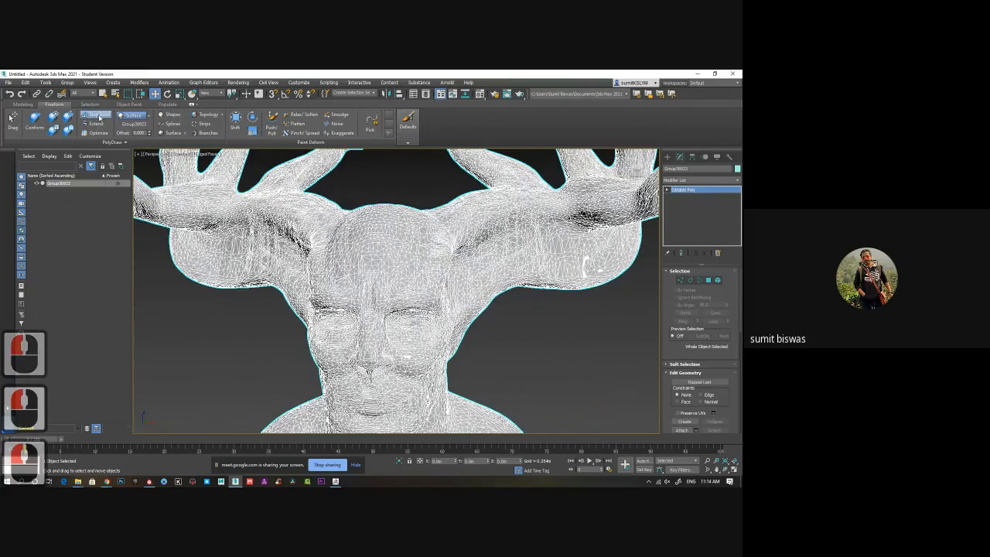
Place Step Build points at the inner corner of the closed eye and fill them with the first diamond-shaped faces.
alt+middle_drag(327, 427, 375, 254)
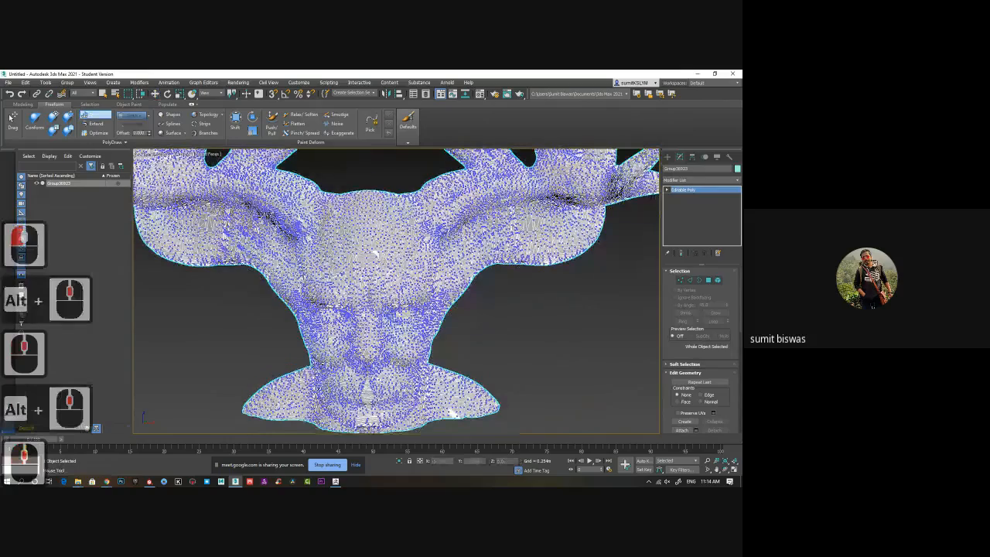
scroll(375, 253, up, 3)
alt+middle_drag(375, 193, 300, 141)
scroll(371, 222, up, 6)
scroll(348, 284, up, 2)
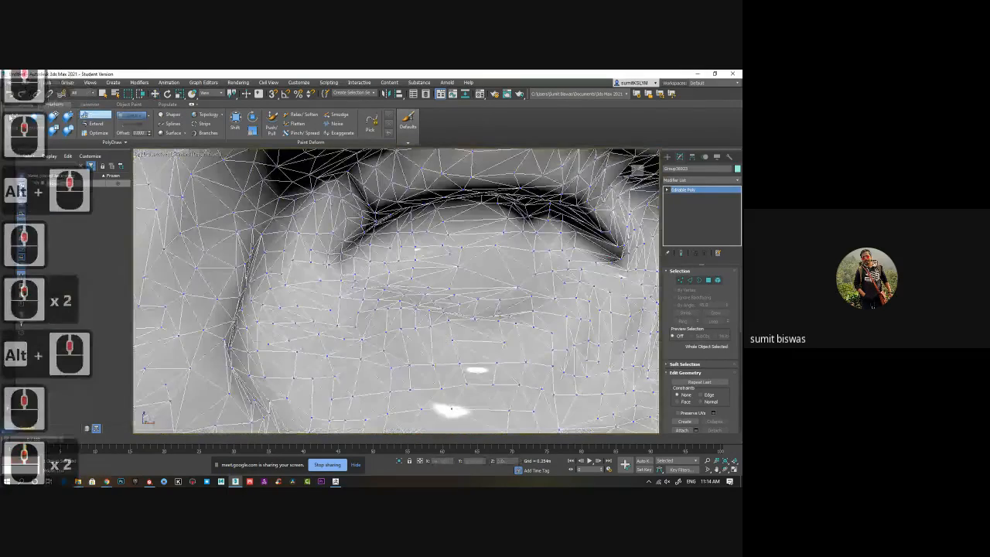
click(294, 226)
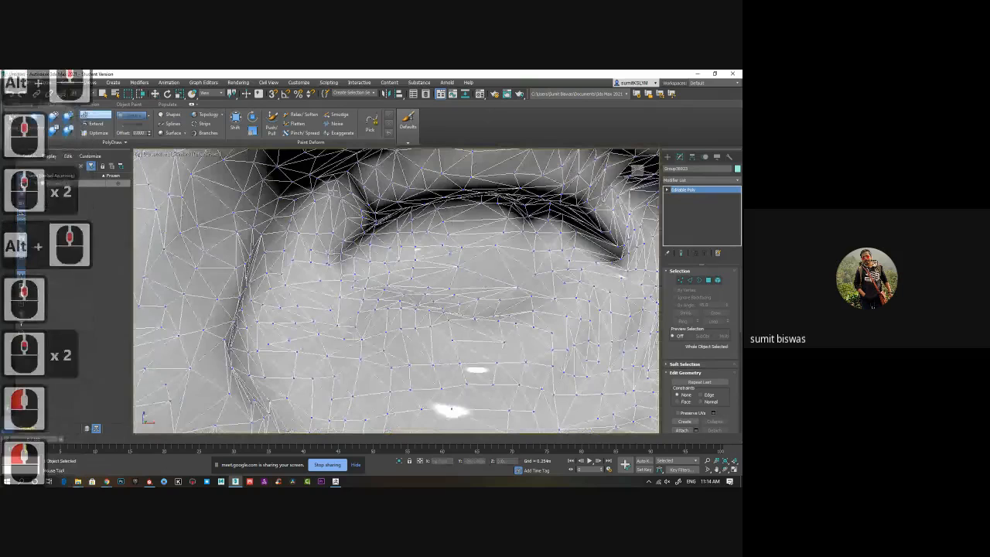
click(349, 195)
shift+click(318, 227)
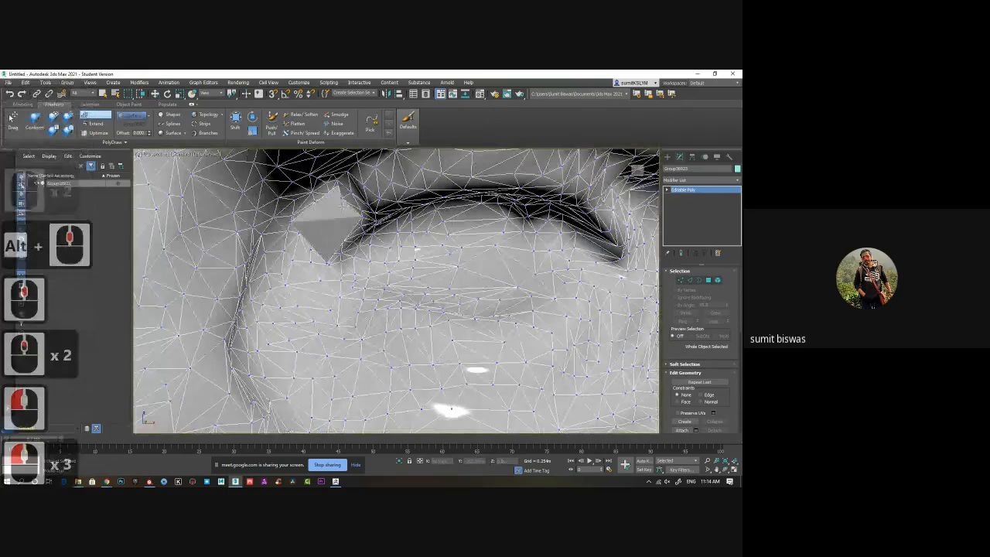
mouse_move(365, 240)
alt+middle_down()
mouse_move(434, 194)
mouse_move(400, 237)
alt+middle_up()
Try to place more Step Build points and fill a face along the upper eyelid and brow.
scroll(401, 237, down, 5)
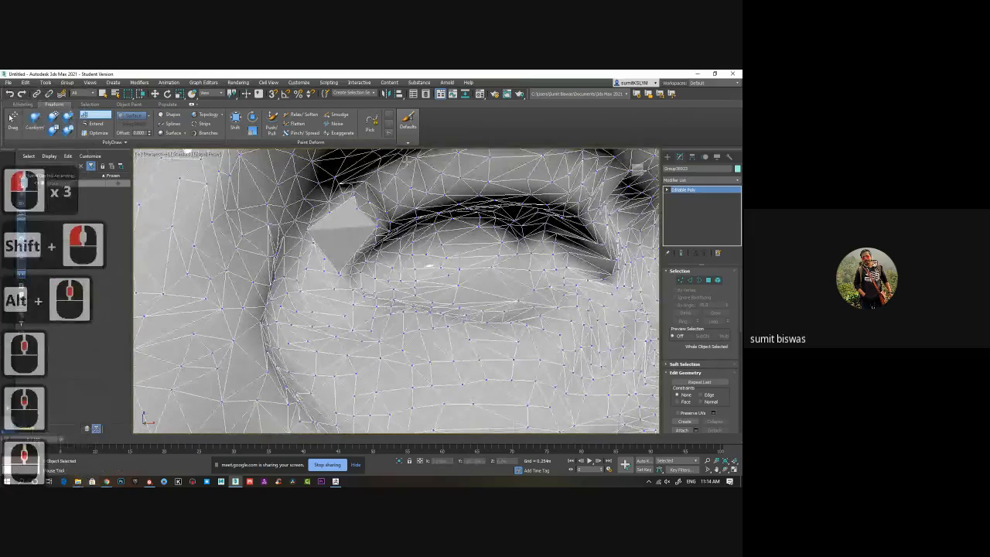
click(418, 178)
click(438, 187)
alt+middle_drag(499, 175, 458, 263)
click(454, 258)
click(389, 280)
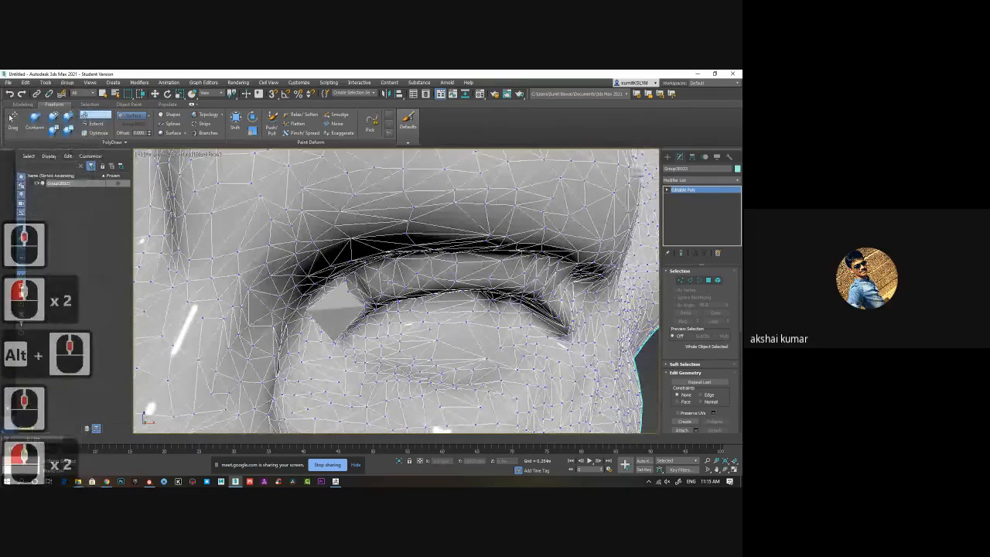
shift+click(435, 263)
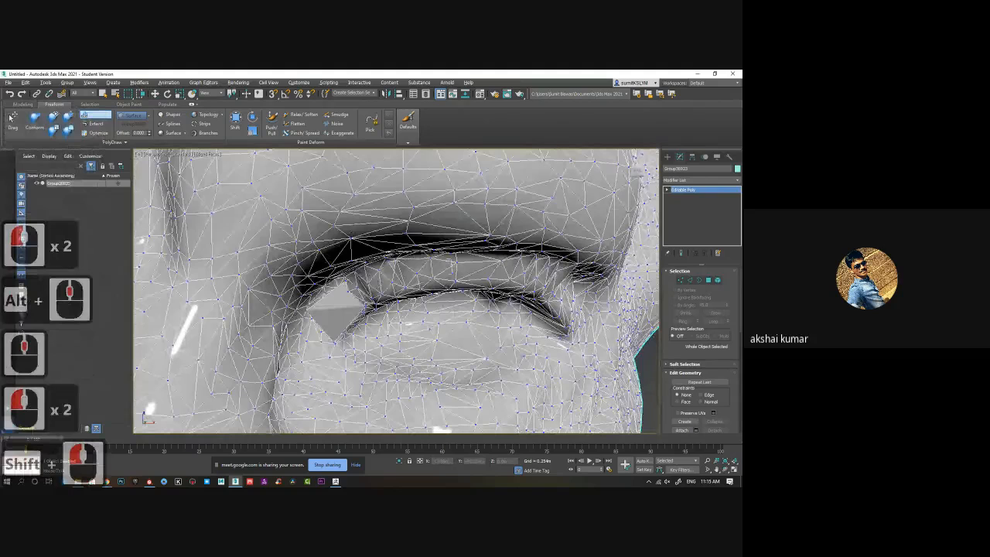
alt+middle_drag(441, 429, 452, 398)
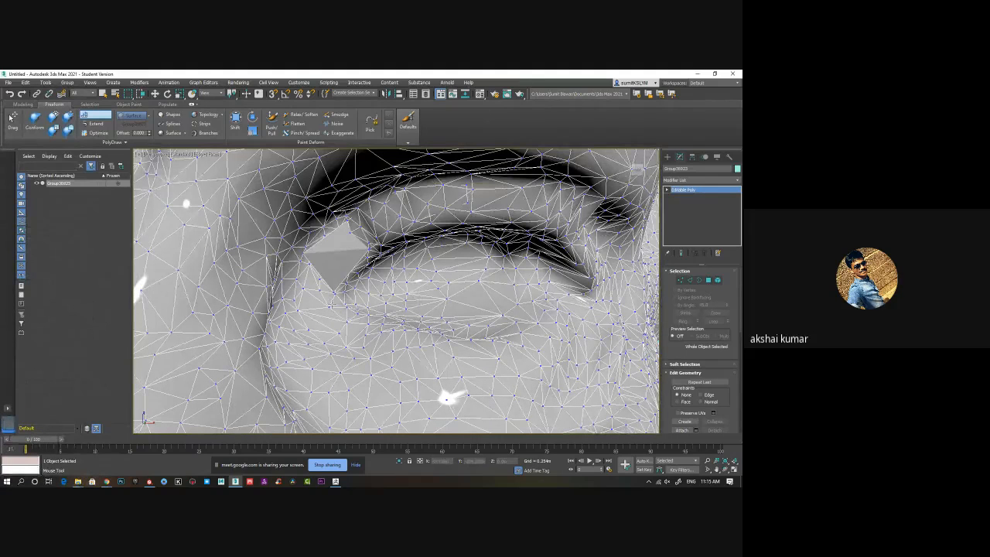
Add Step Build points below the diamond at the inner eye corner and fill the adjoining face.
click(332, 307)
click(294, 314)
shift+click(314, 293)
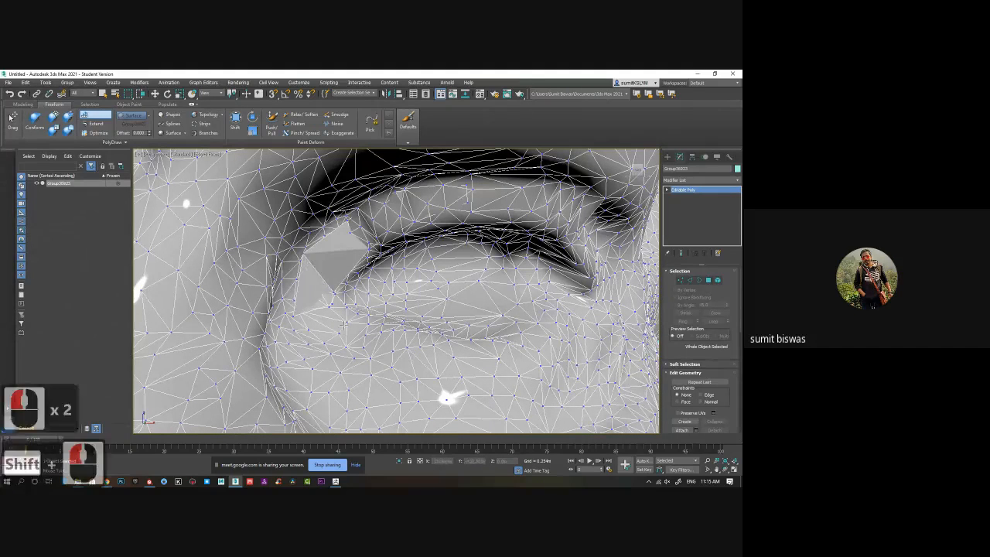
Add Step Build points along the lower eyelid from the inner eye corner and fill the faces between them.
click(329, 341)
click(319, 347)
shift+click(318, 329)
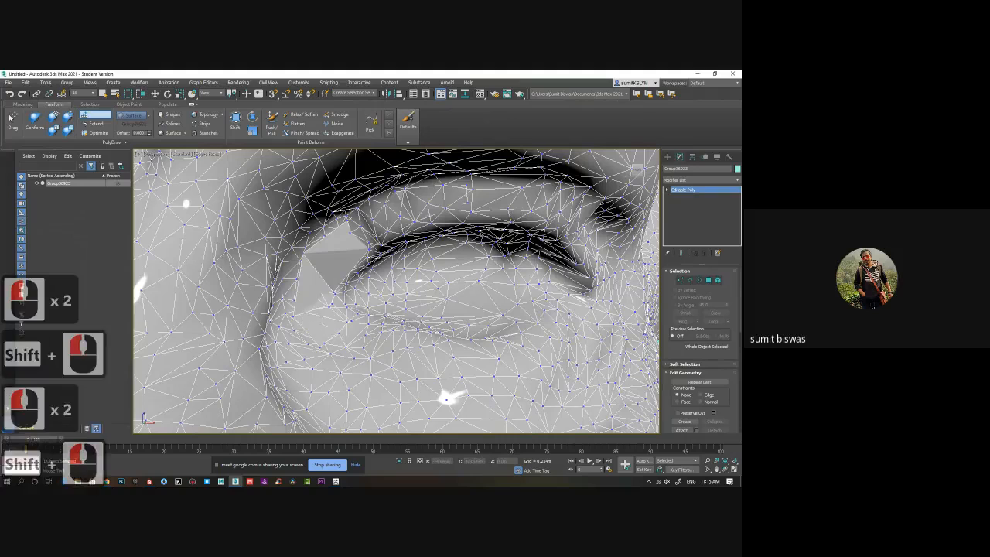
click(376, 358)
click(366, 337)
shift+click(357, 343)
click(415, 358)
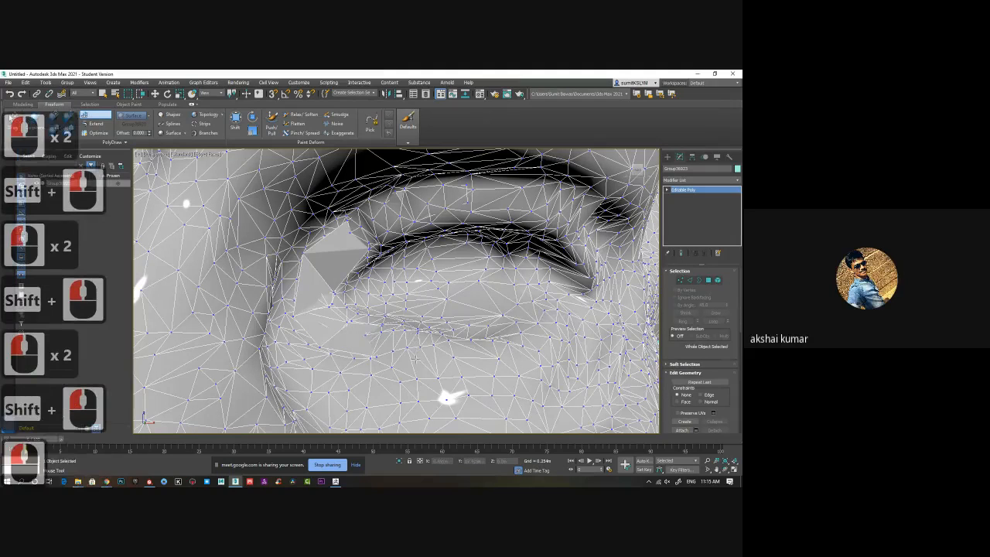
click(398, 346)
shift+click(410, 342)
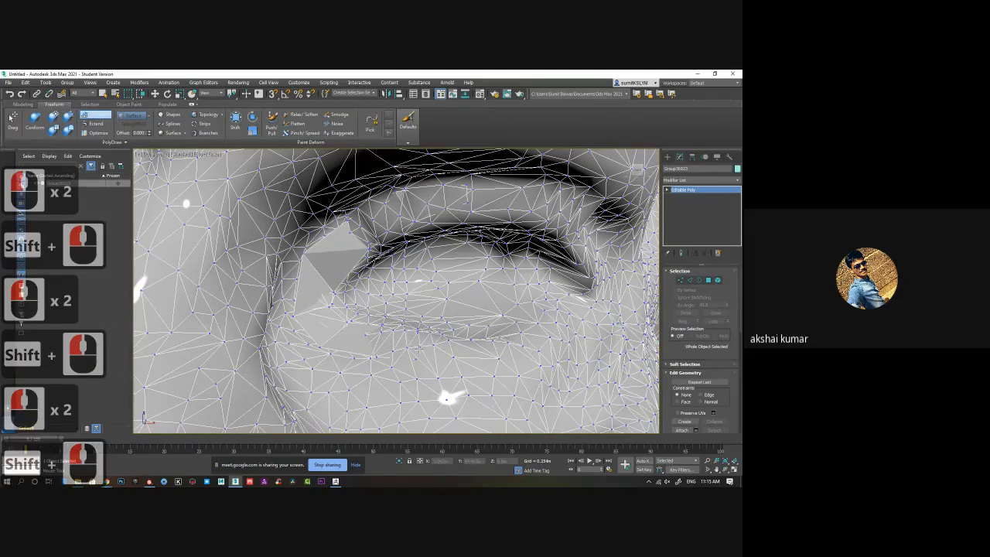
Expand the head mesh's Editable Poly sub-object levels and turn off Step Build.
middle_click(418, 348)
scroll(419, 348, down, 3)
alt+middle_drag(418, 348, 404, 313)
scroll(397, 341, down, 2)
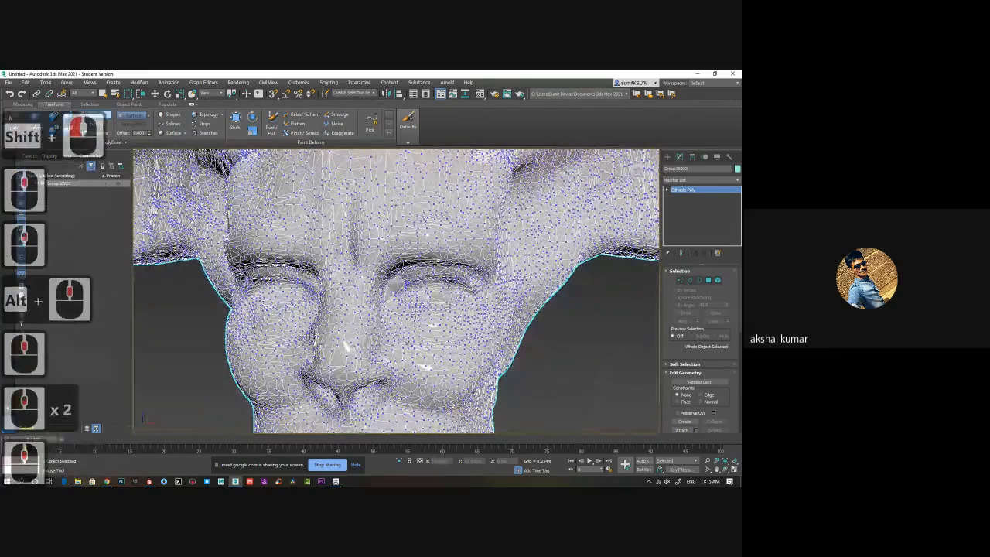
click(682, 190)
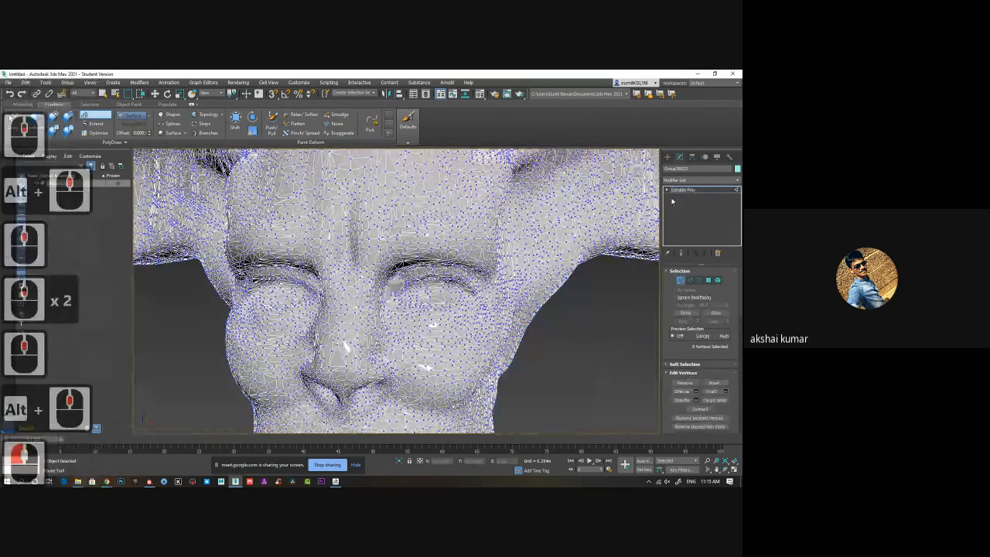
double_click(680, 191)
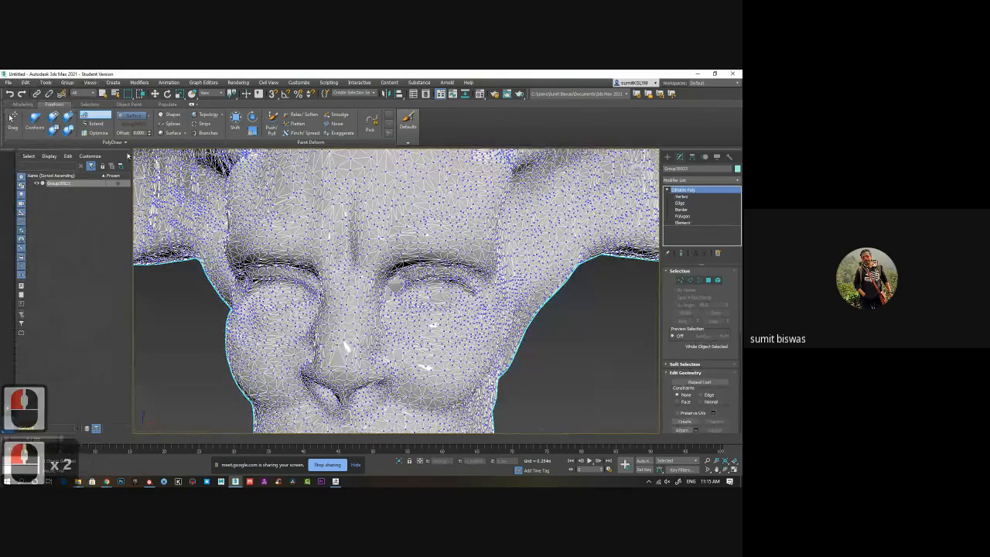
click(98, 115)
middle_drag(324, 275, 304, 263)
click(610, 358)
click(381, 275)
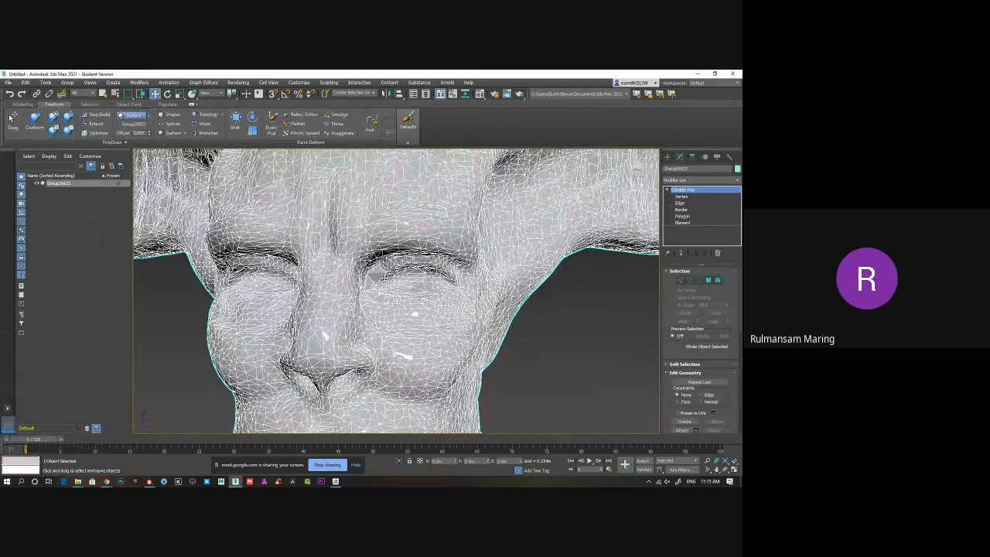
Select the newly drawn strip of faces around the inner eye corner at Element level.
double_click(448, 311)
alt+middle_drag(447, 311, 370, 275)
scroll(371, 274, up, 3)
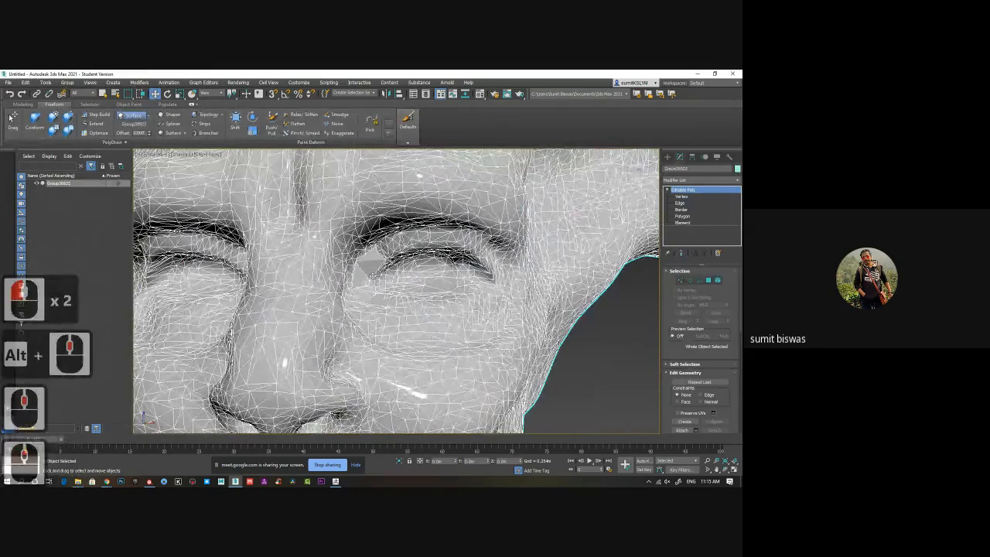
middle_drag(462, 307, 403, 316)
click(717, 280)
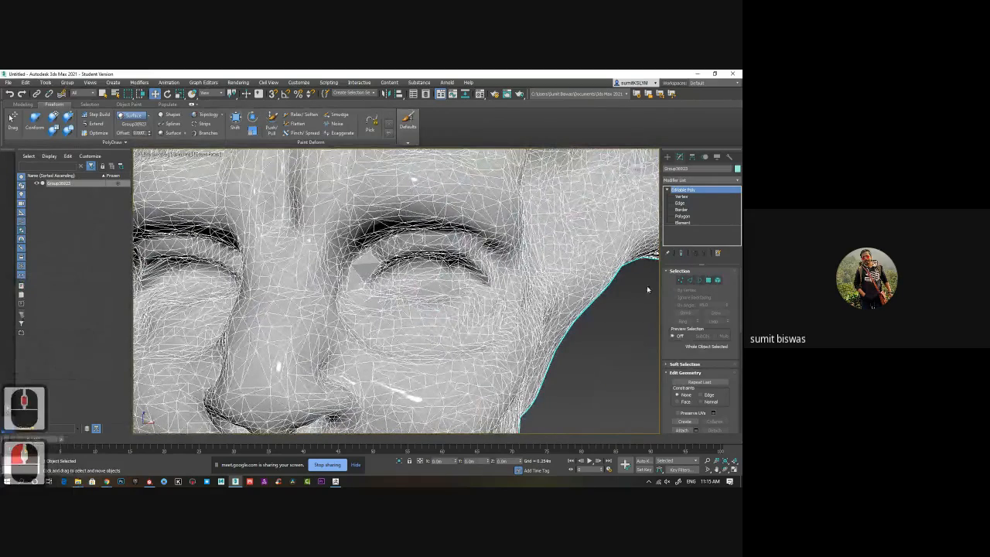
click(682, 222)
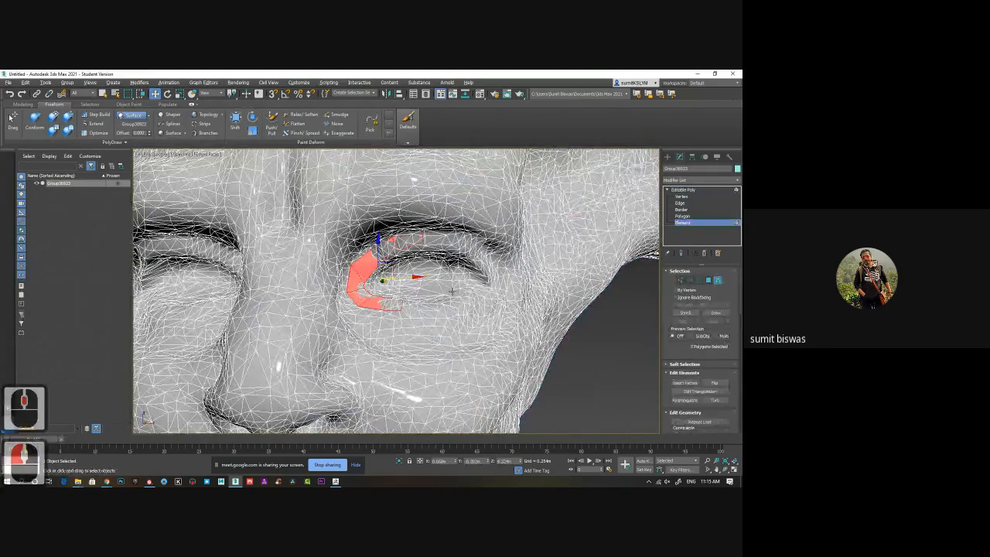
alt+middle_drag(446, 296, 404, 276)
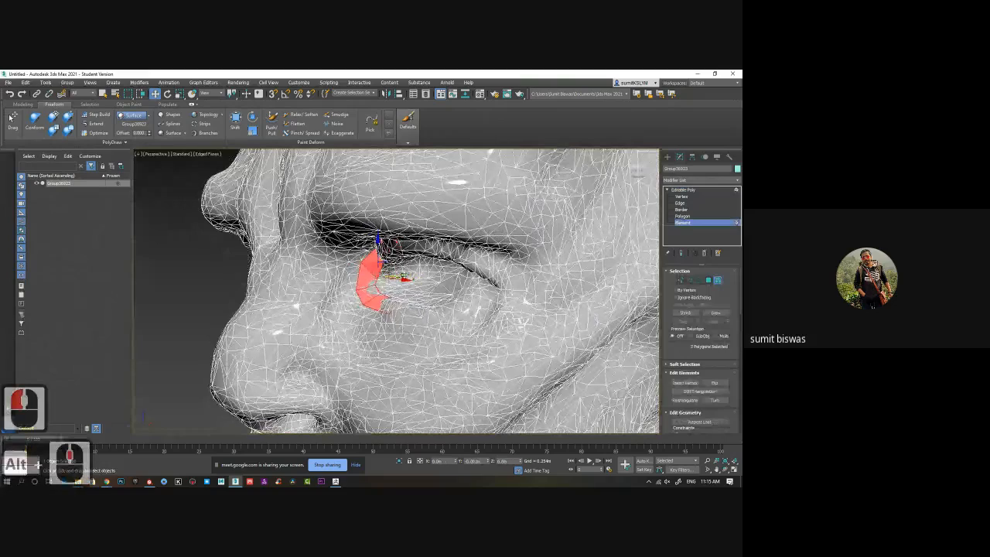
Undo the drawn strip faces repeatedly and delete the remaining selected diamond at the inner eye corner.
click(227, 290)
click(218, 294)
alt+middle_drag(339, 326, 417, 311)
key(ctrl+z)
key(ctrl+z)
key(ctrl+z)
key(ctrl+z)
key(ctrl+z)
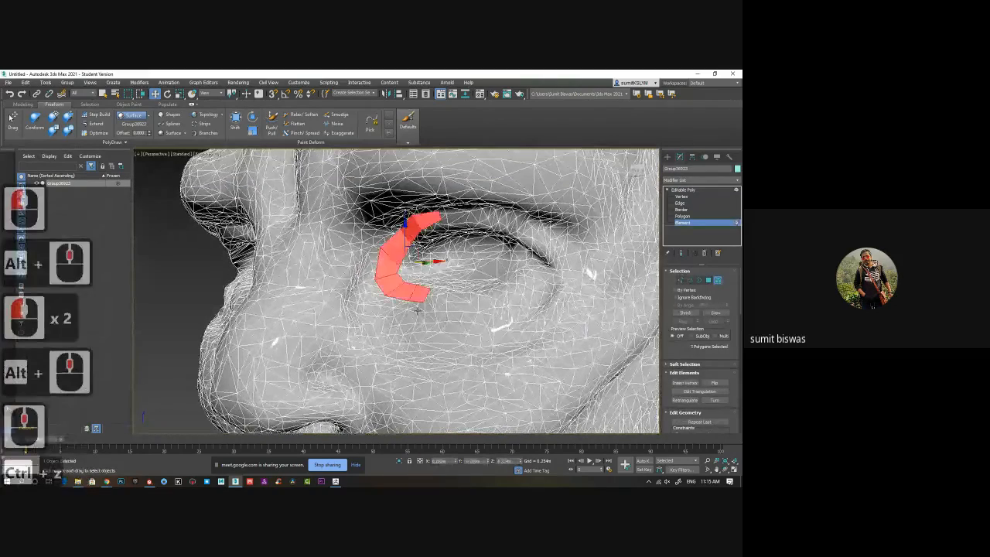
key(ctrl+z)
key(ctrl+z)
key(ctrl+z)
key(ctrl+z)
key(ctrl+z)
key(ctrl+z)
key(ctrl+z)
key(ctrl+z)
key(ctrl+z)
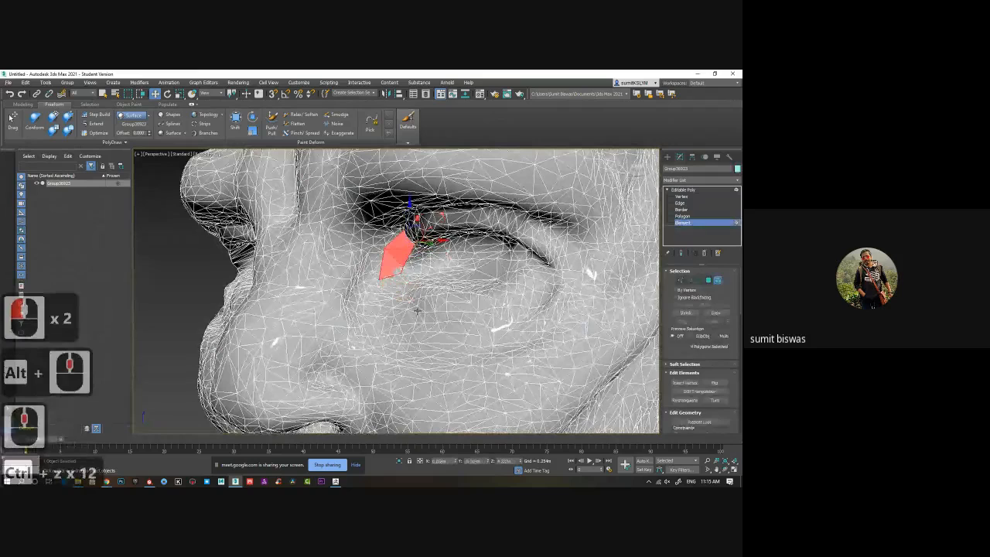
key(ctrl+z)
key(Delete)
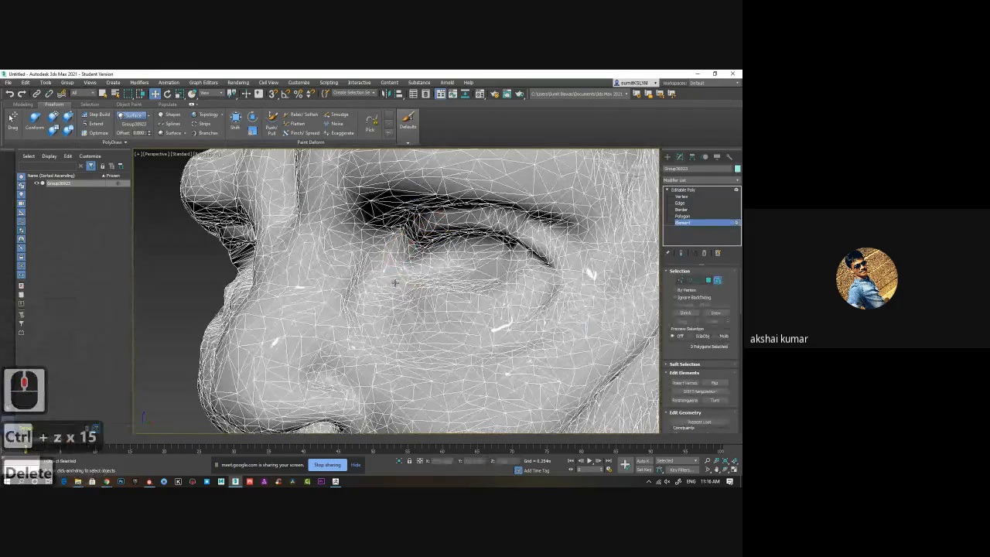
Clear the selection and leave Element level so the whole head object is active.
click(189, 280)
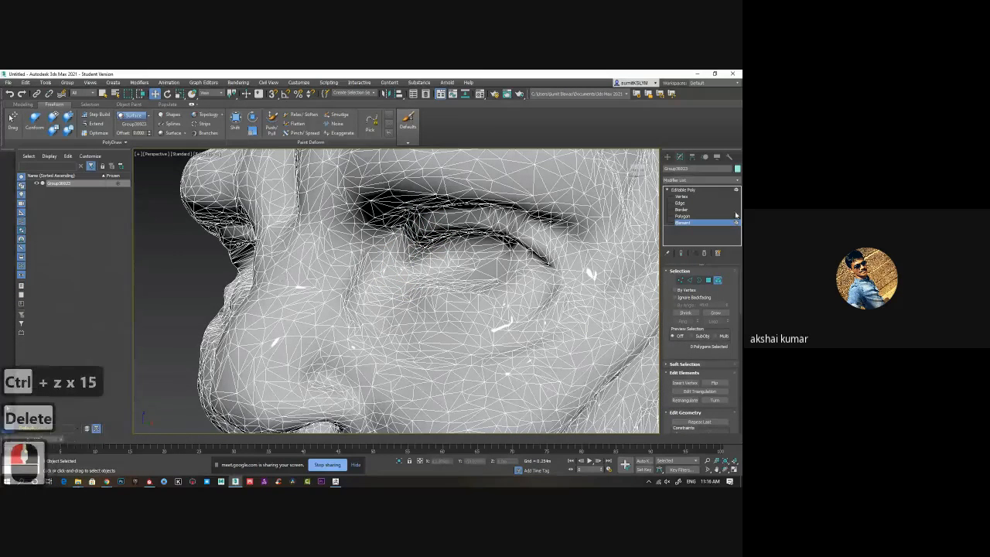
click(708, 224)
middle_drag(322, 291, 311, 307)
scroll(311, 306, down, 3)
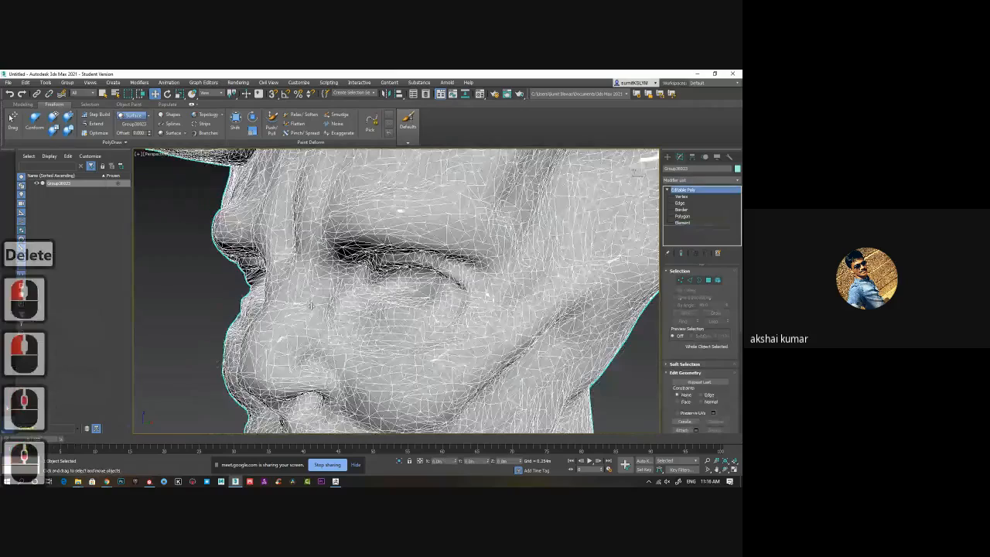
alt+middle_drag(216, 287, 366, 280)
scroll(301, 282, down, 2)
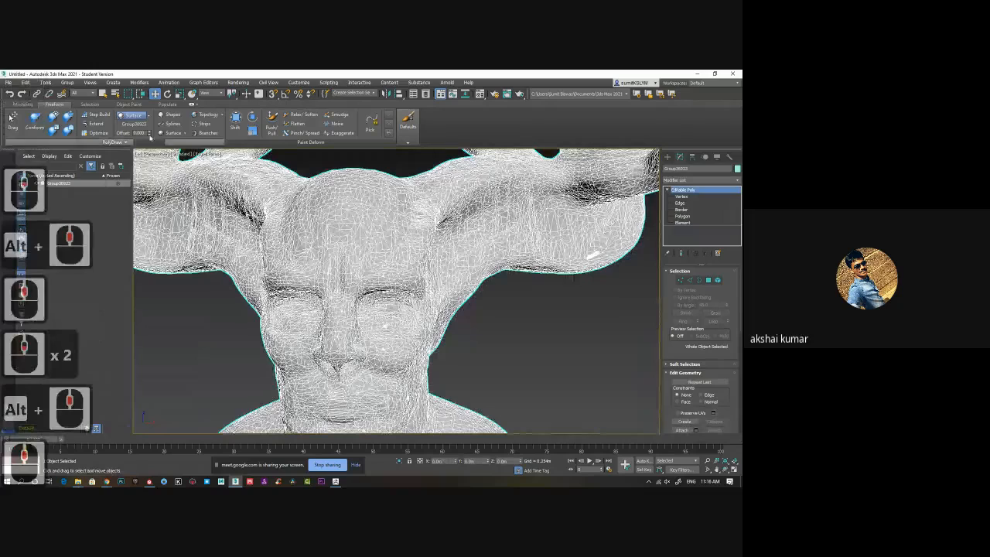
Adjust the PolyDraw surface offset and check the additional PolyDraw options.
click(150, 132)
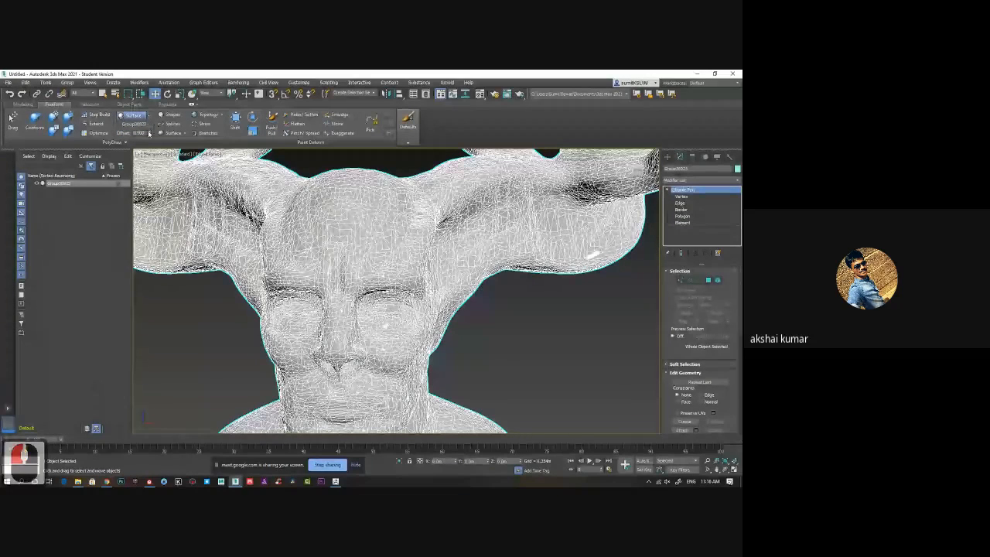
click(150, 132)
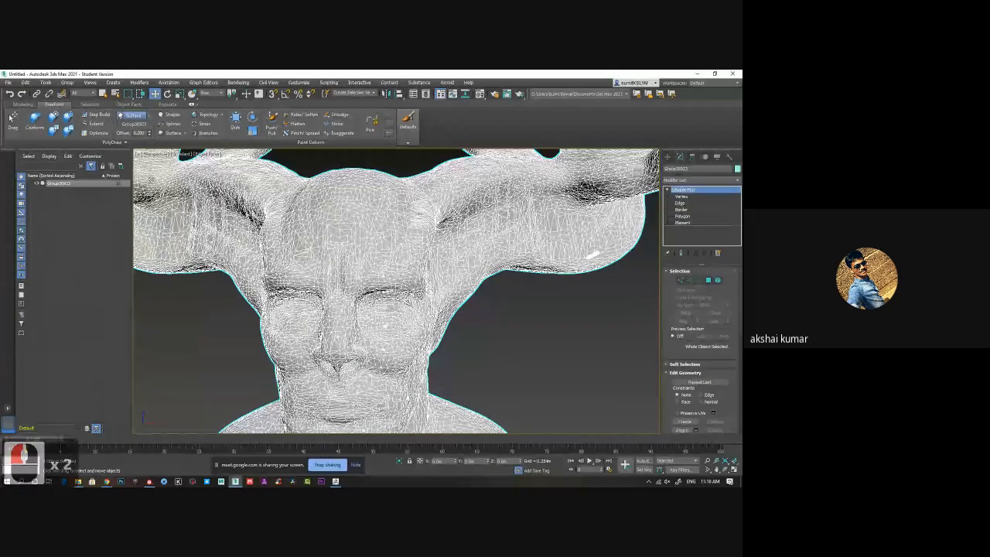
click(116, 143)
alt+middle_drag(262, 249, 261, 221)
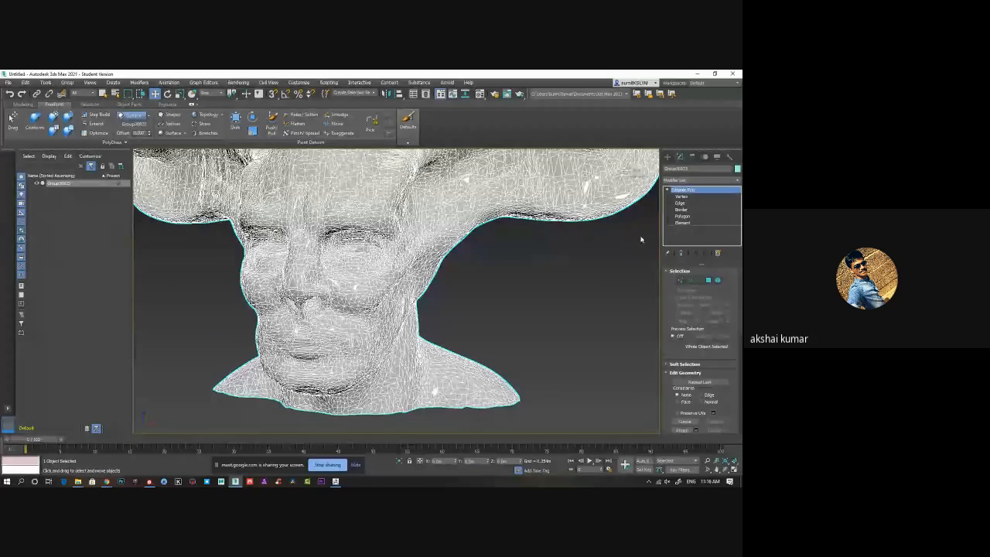
Create a standard sphere beside the head and isolate it.
click(667, 157)
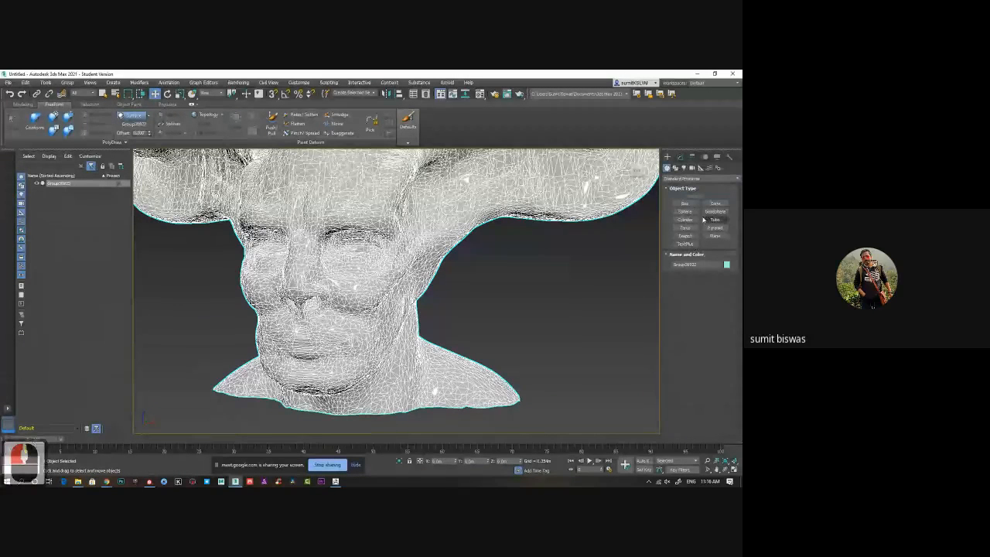
click(688, 214)
middle_drag(564, 289, 412, 260)
drag(453, 315, 493, 309)
key(w)
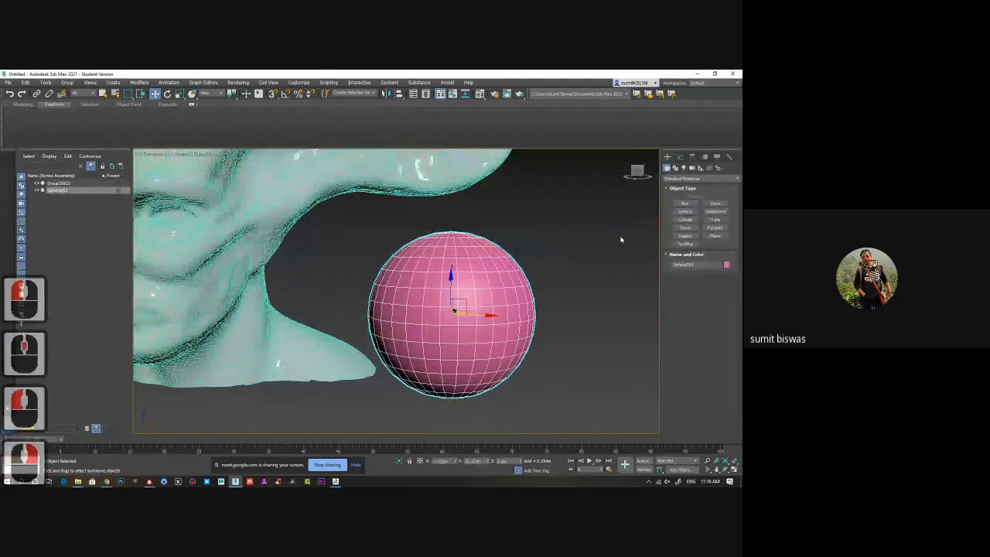
key(alt+q)
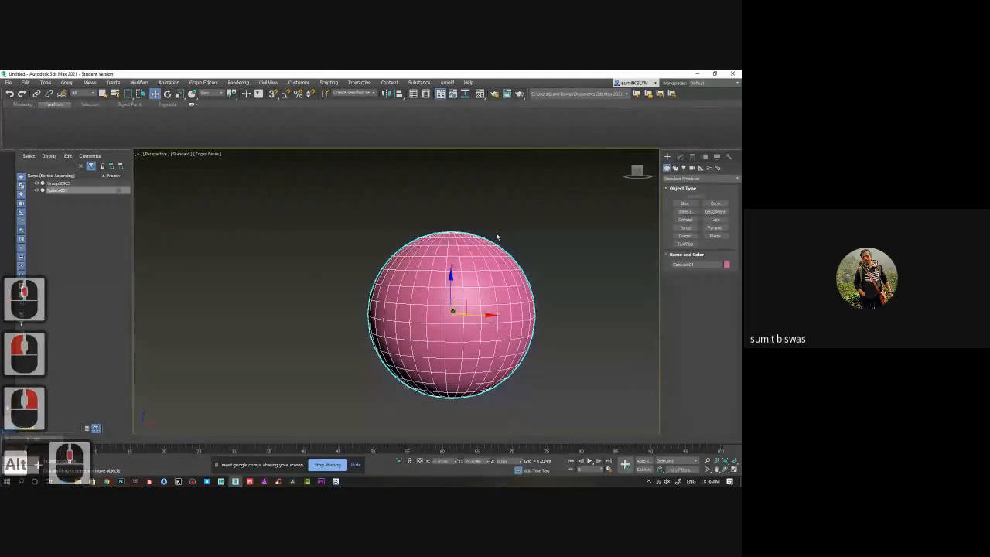
Convert the sphere to an Editable Poly.
click(680, 157)
right_click(690, 190)
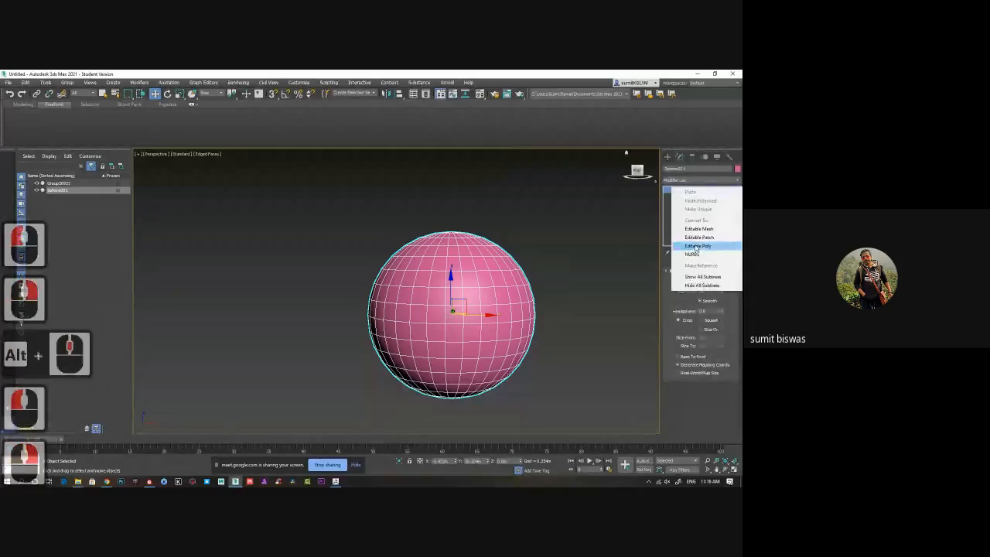
click(695, 246)
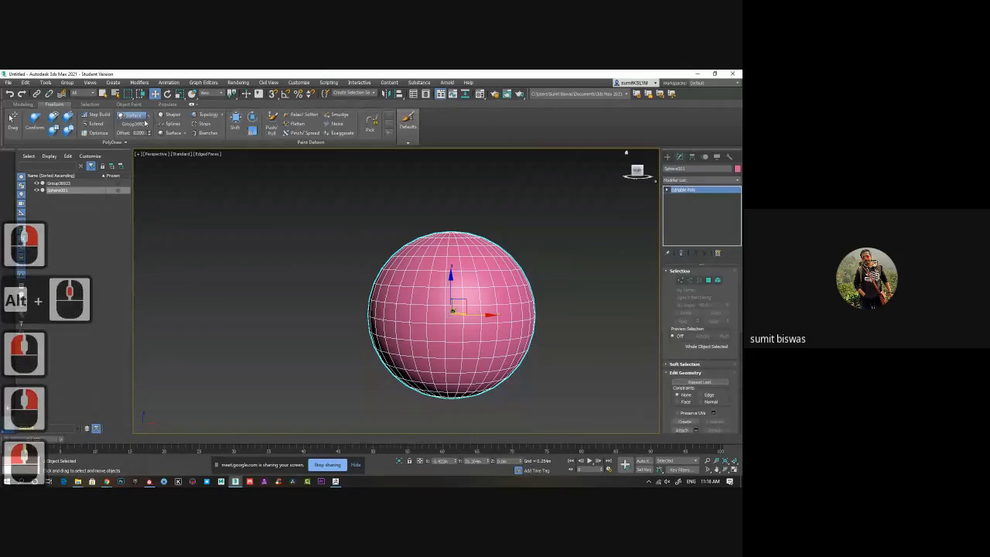
Pick the sphere as the PolyDraw target surface and activate Step Build on it.
click(145, 124)
click(431, 277)
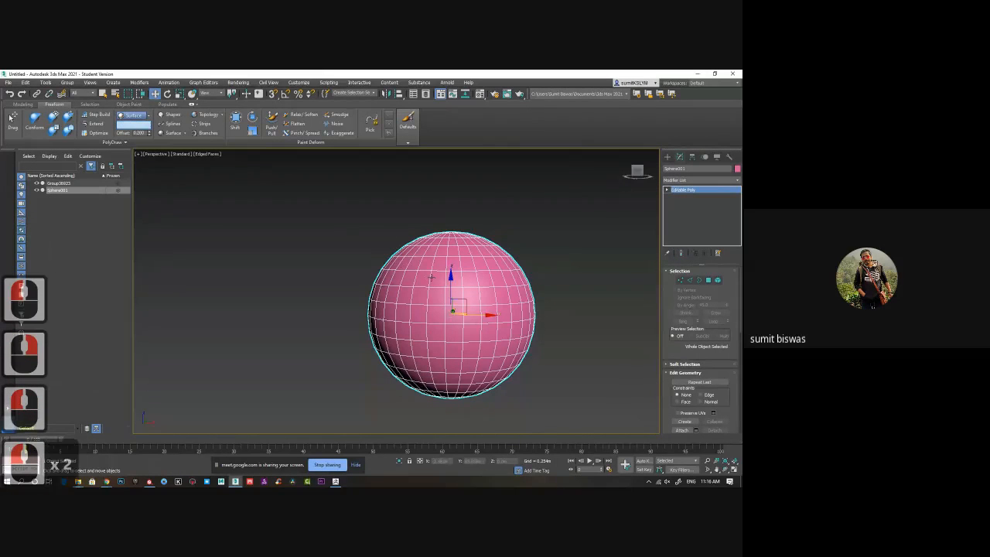
click(279, 230)
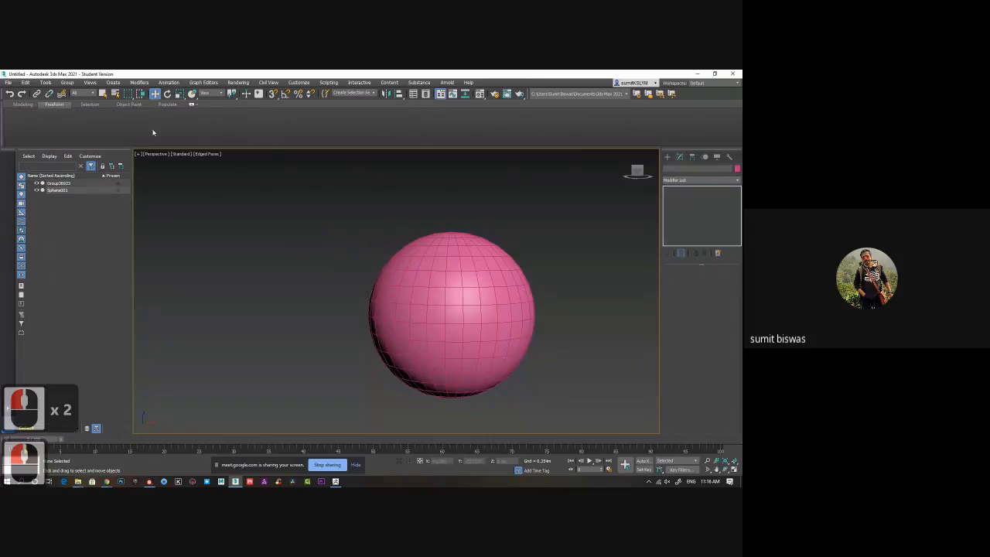
click(418, 277)
click(99, 116)
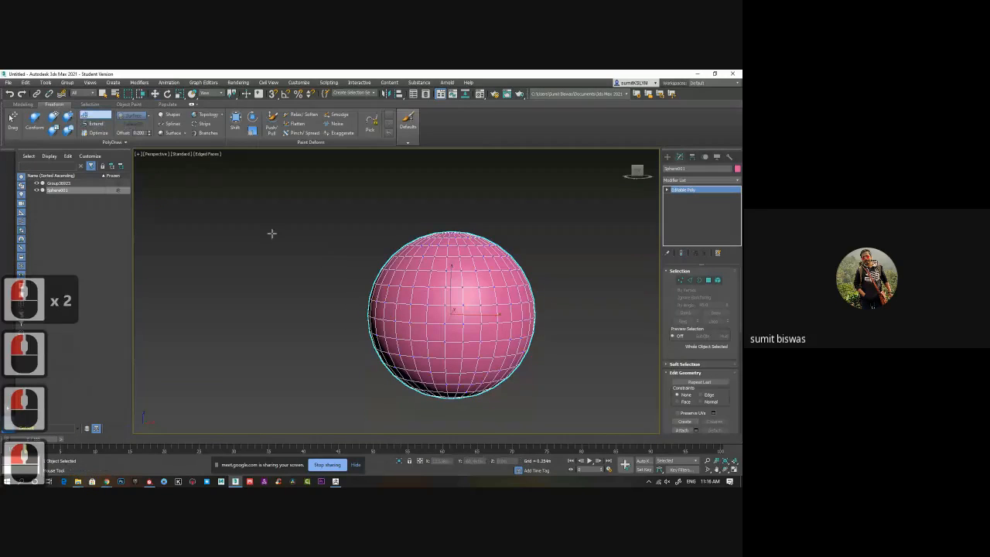
Place Step Build points across the front of the sphere and fill faces between them.
scroll(459, 300, up, 5)
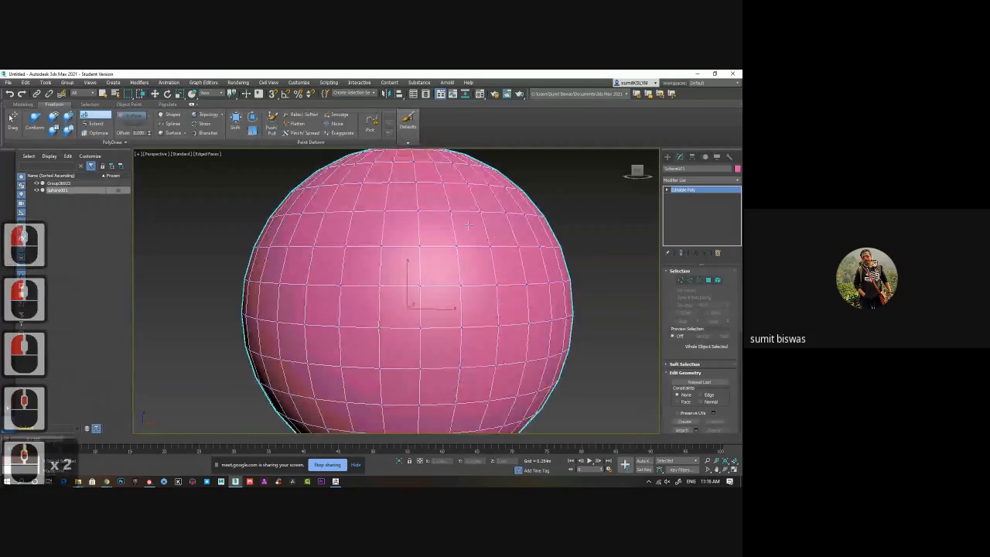
click(422, 365)
click(505, 288)
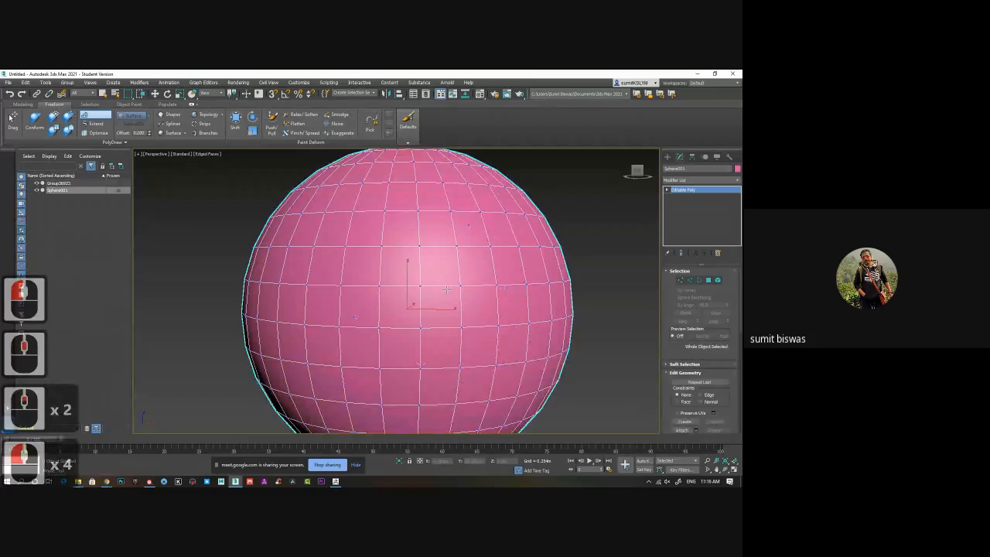
shift+click(446, 290)
click(307, 336)
click(341, 379)
shift+click(358, 360)
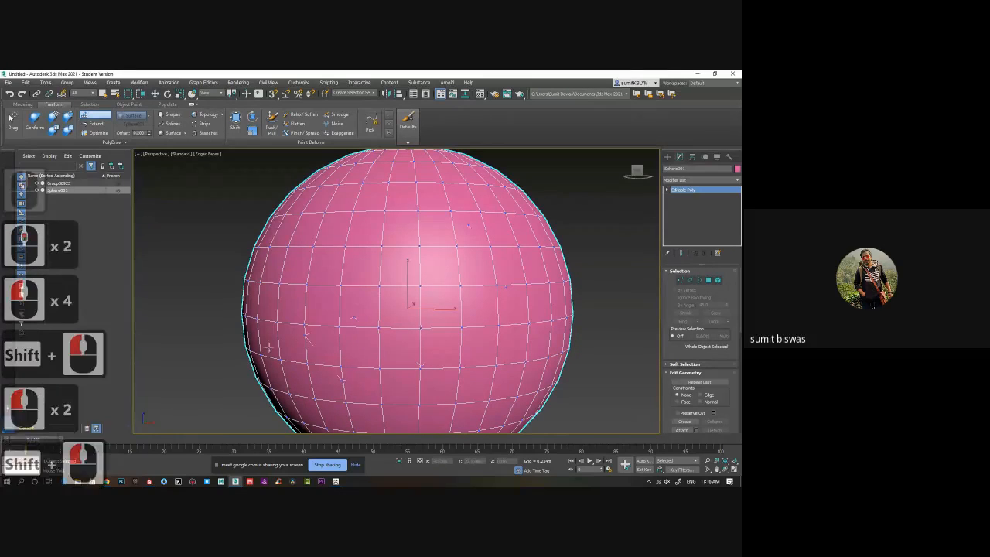
click(269, 343)
click(291, 375)
shift+click(288, 364)
middle_drag(360, 341, 364, 336)
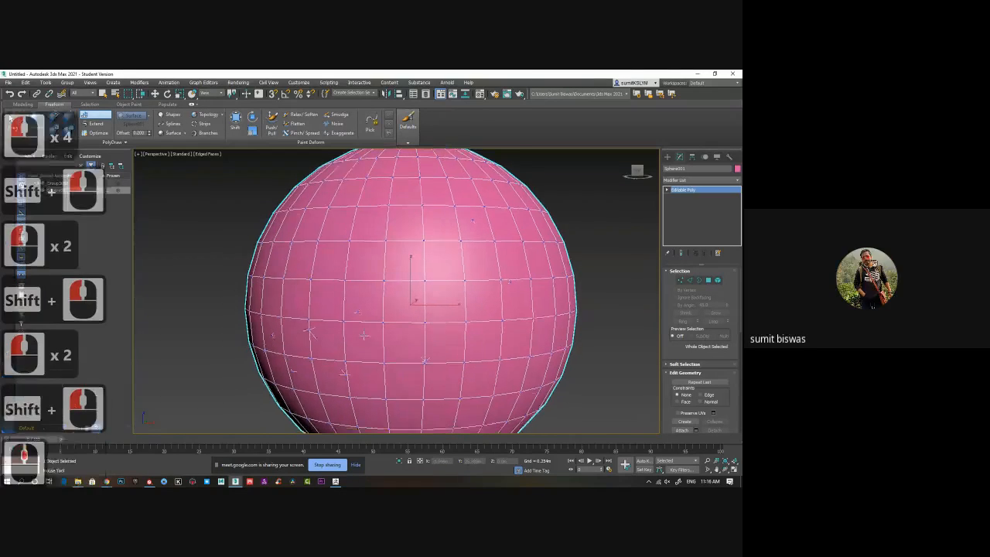
Start a New Object for drawing from the additional PolyDraw options.
scroll(363, 336, down, 3)
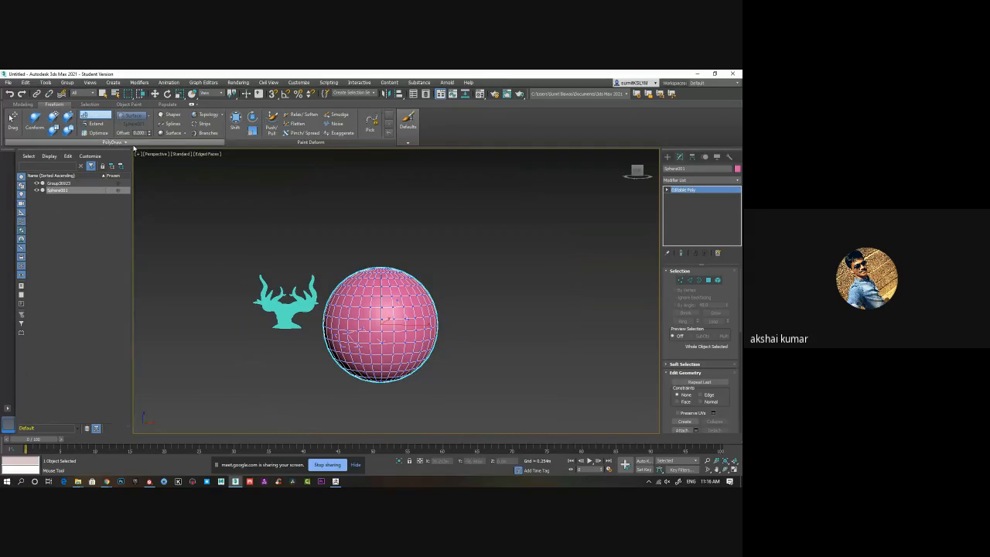
click(119, 144)
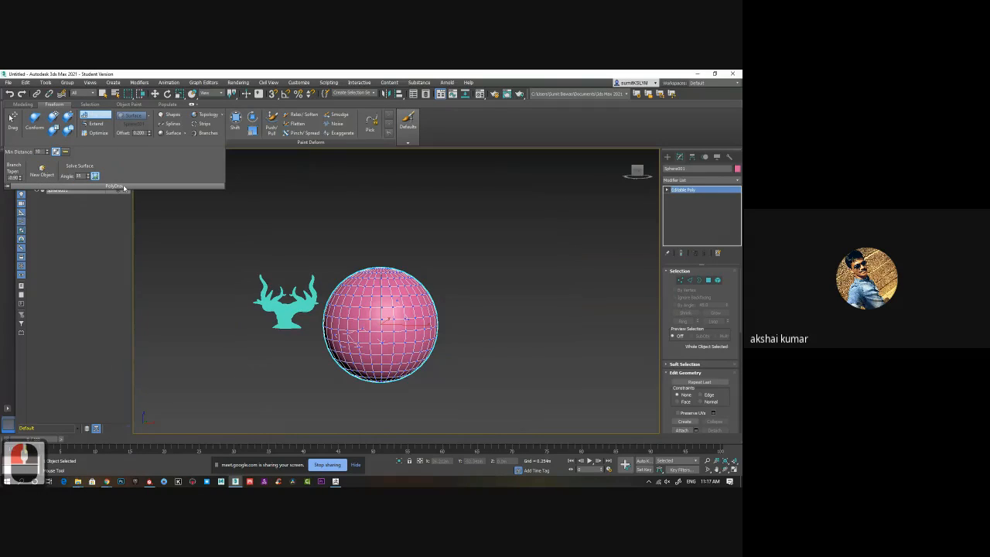
click(42, 170)
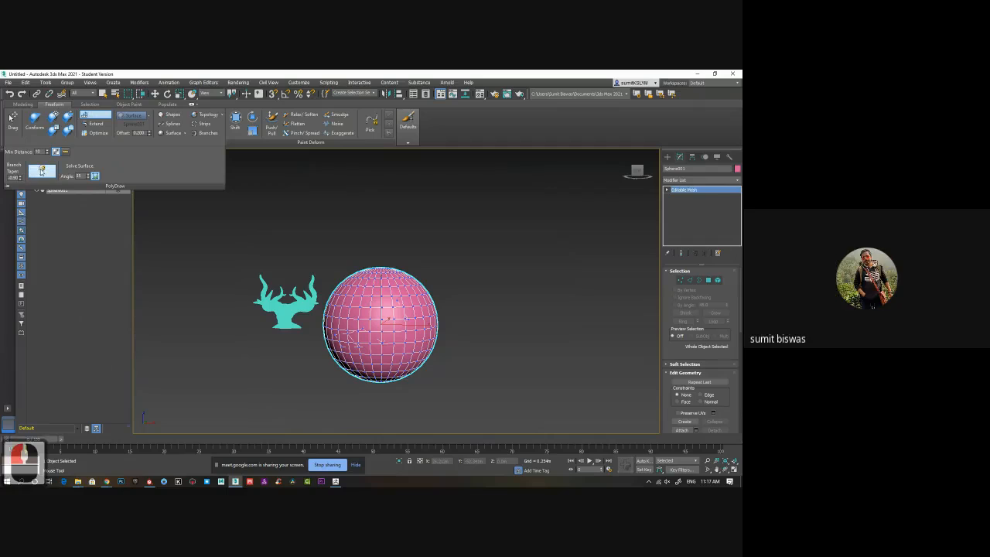
Place the first Step Build points of the new object on the front of the sphere.
alt+middle_drag(378, 343, 355, 325)
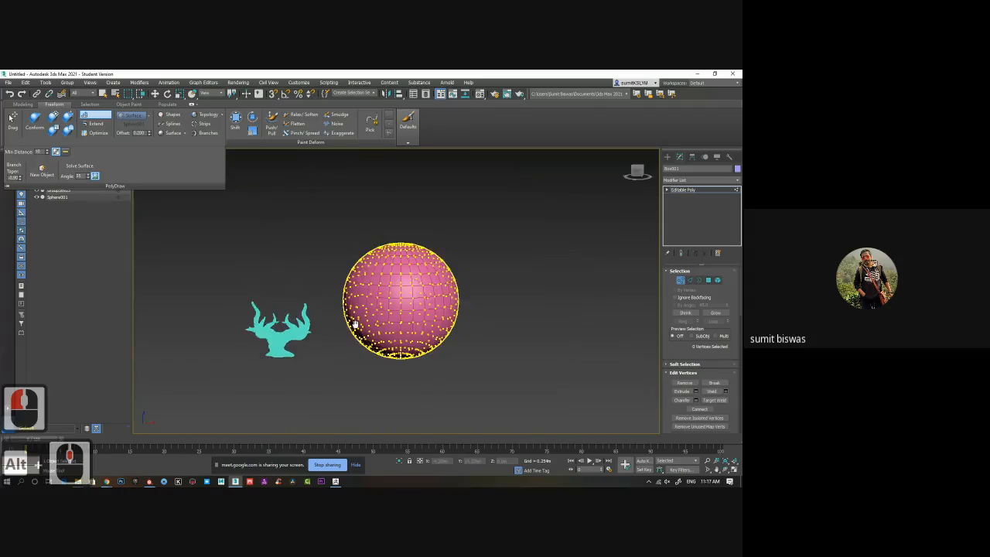
middle_click(354, 325)
scroll(354, 321, up, 2)
click(356, 297)
click(386, 316)
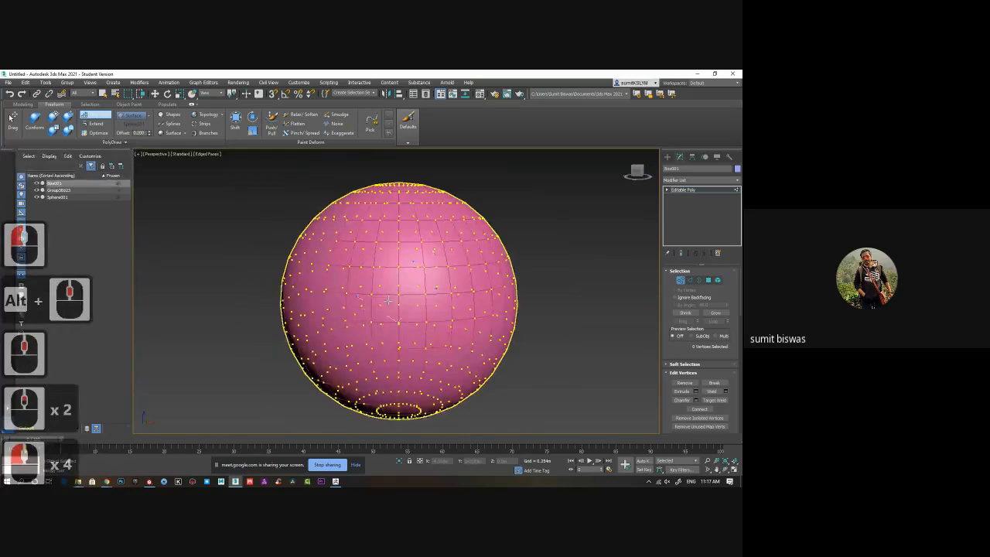
shift+click(316, 325)
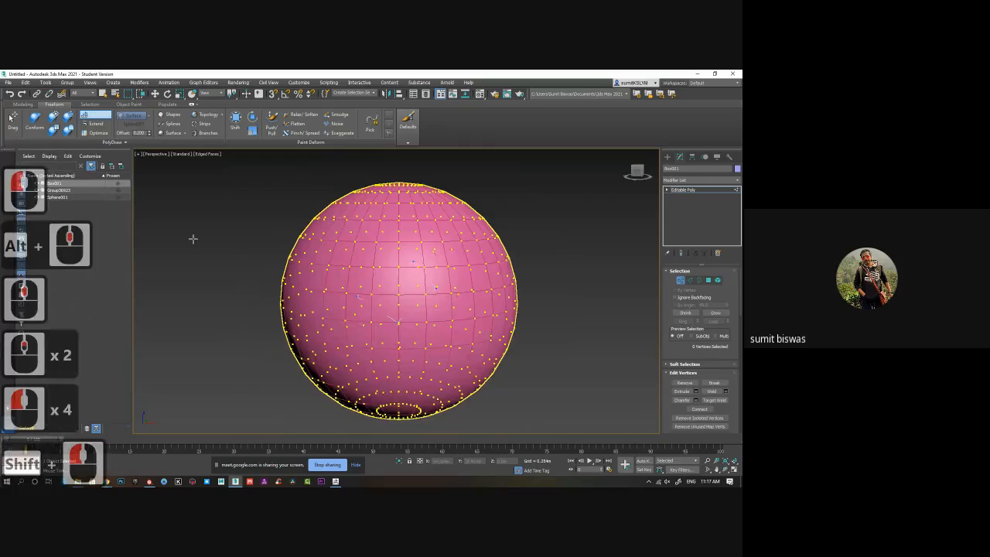
Add more Step Build points across the upper front of the sphere, continuing toward its side.
middle_drag(330, 311, 364, 292)
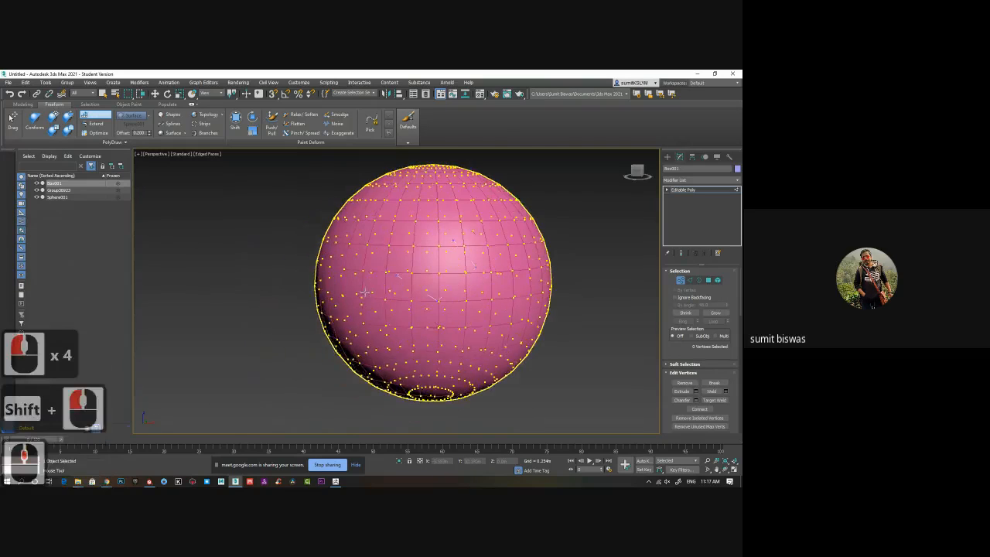
scroll(358, 293, down, 2)
scroll(451, 222, up, 7)
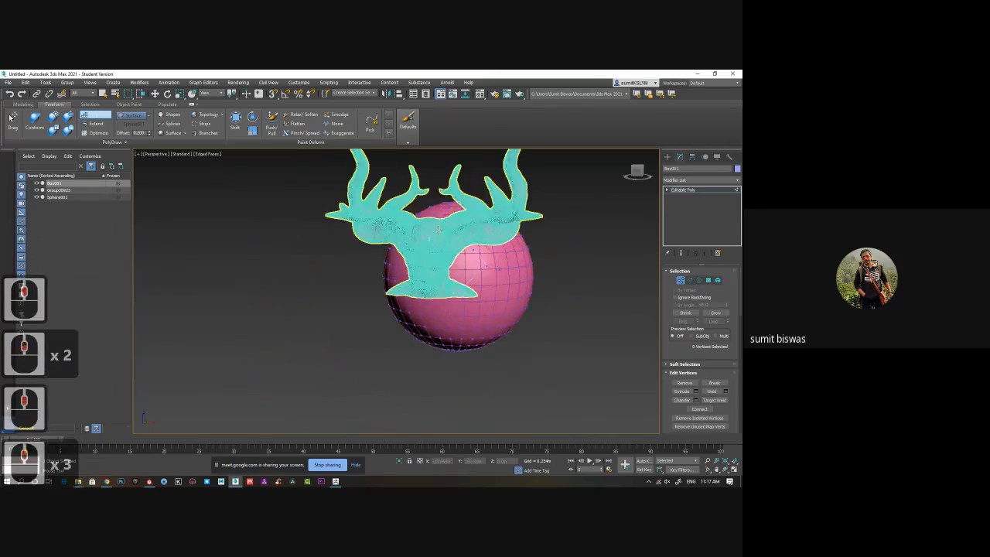
click(386, 245)
alt+middle_drag(390, 246, 433, 278)
scroll(473, 285, down, 3)
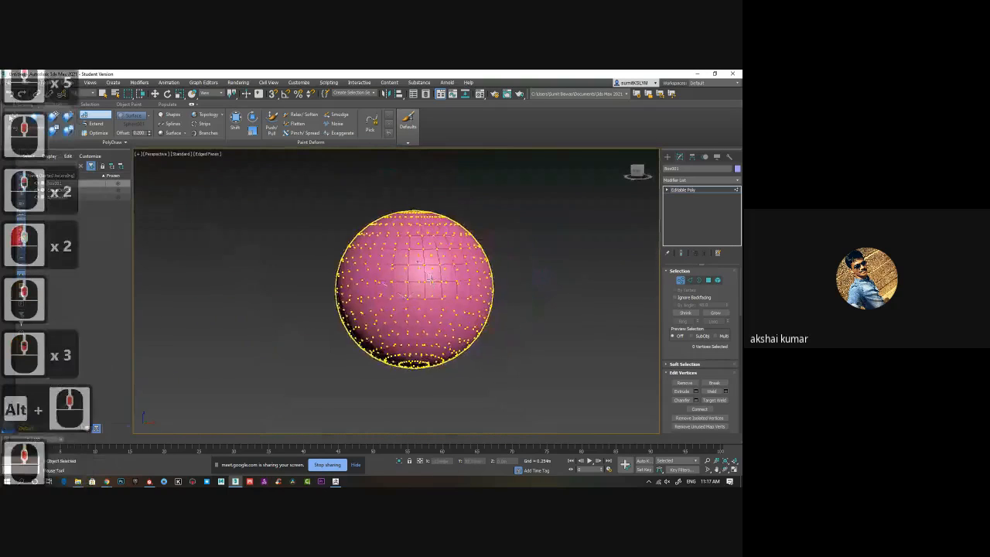
scroll(432, 272, up, 3)
click(428, 220)
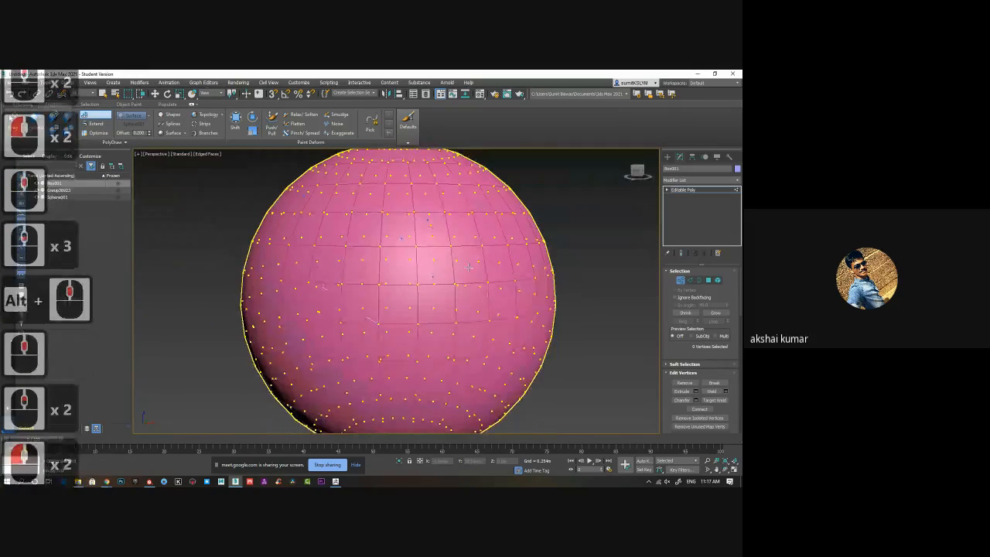
shift+click(469, 266)
click(472, 211)
click(493, 249)
shift+click(510, 264)
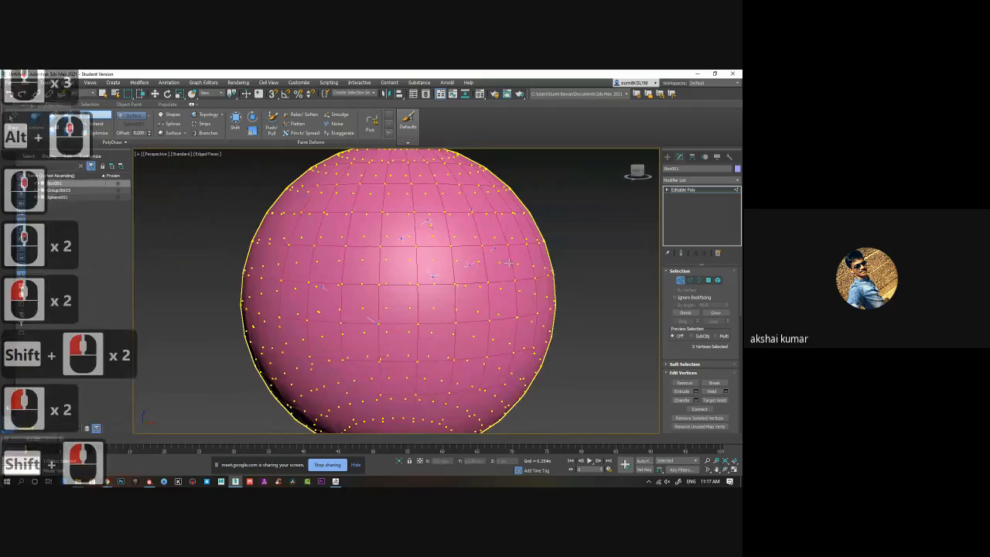
Continue the Step Build points around the side of the sphere and fill faces between them.
alt+middle_drag(510, 264, 473, 308)
click(507, 304)
shift+click(508, 304)
click(510, 266)
click(527, 311)
shift+click(533, 313)
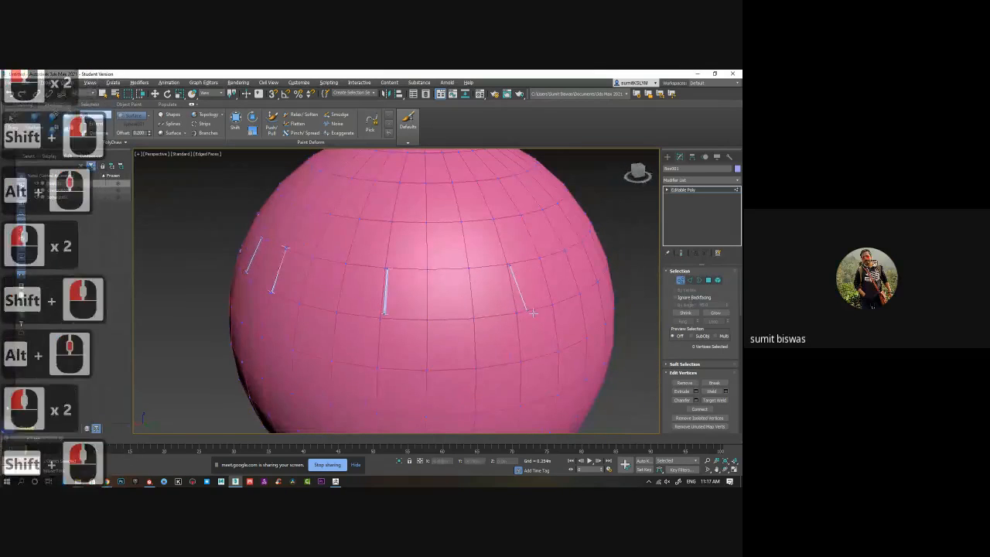
alt+middle_drag(533, 313, 477, 274)
click(532, 262)
click(545, 307)
shift+click(547, 308)
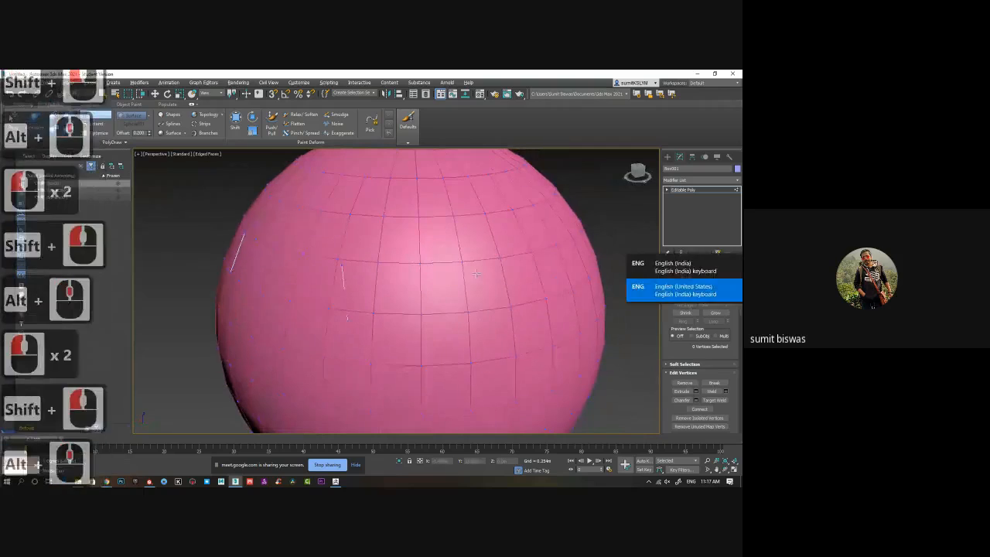
Extend the strip of Step Build faces farther around the sphere with additional points.
click(532, 253)
click(546, 298)
shift+click(547, 300)
alt+middle_drag(547, 300, 480, 309)
click(472, 269)
click(400, 291)
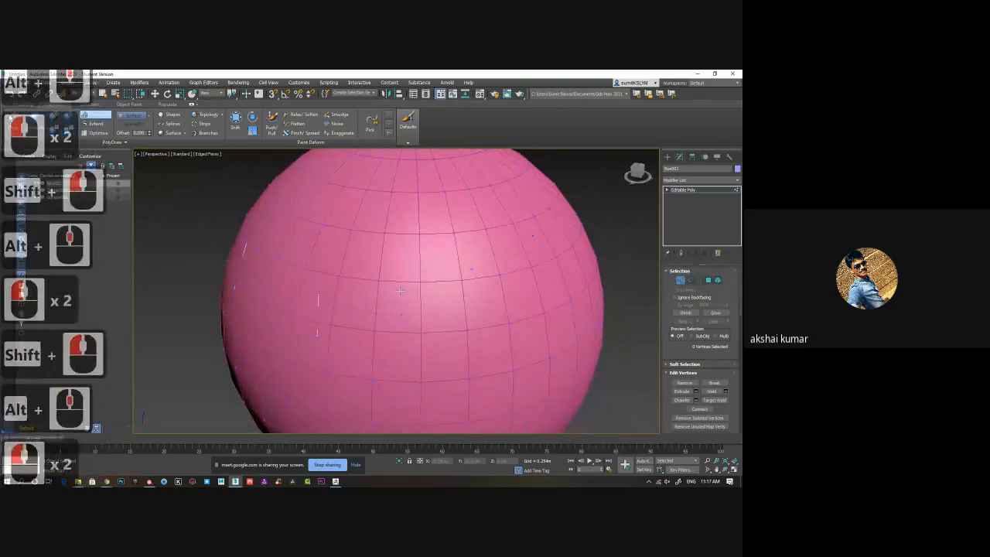
shift+click(400, 291)
alt+middle_drag(400, 291, 403, 315)
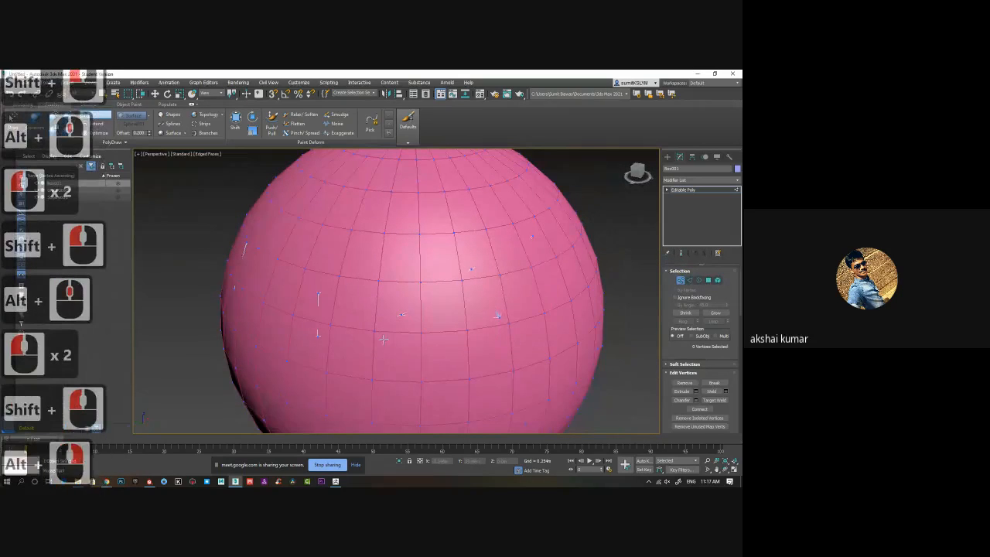
Select the horned head mesh in the scene and frame it from the front.
scroll(387, 332, down, 2)
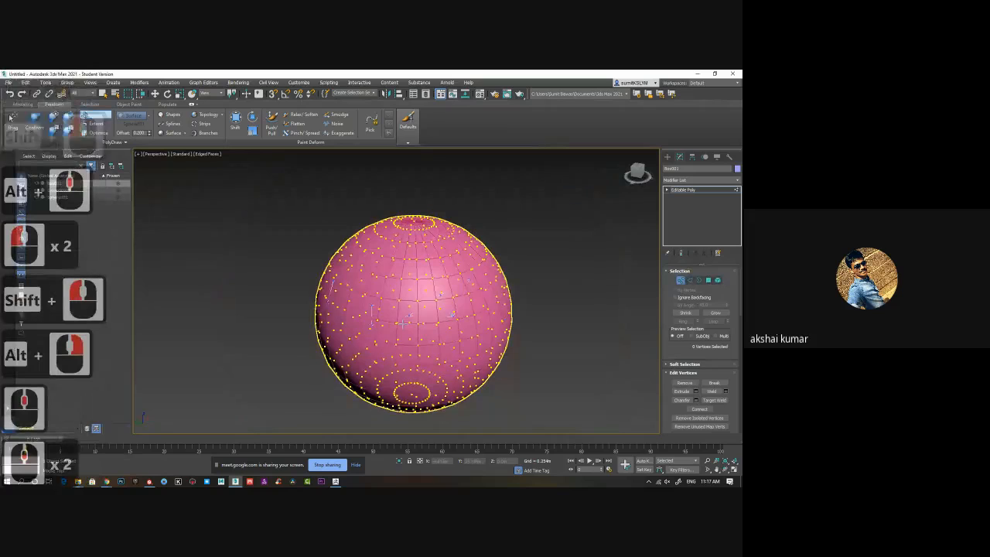
middle_drag(272, 316, 387, 309)
scroll(387, 309, down, 4)
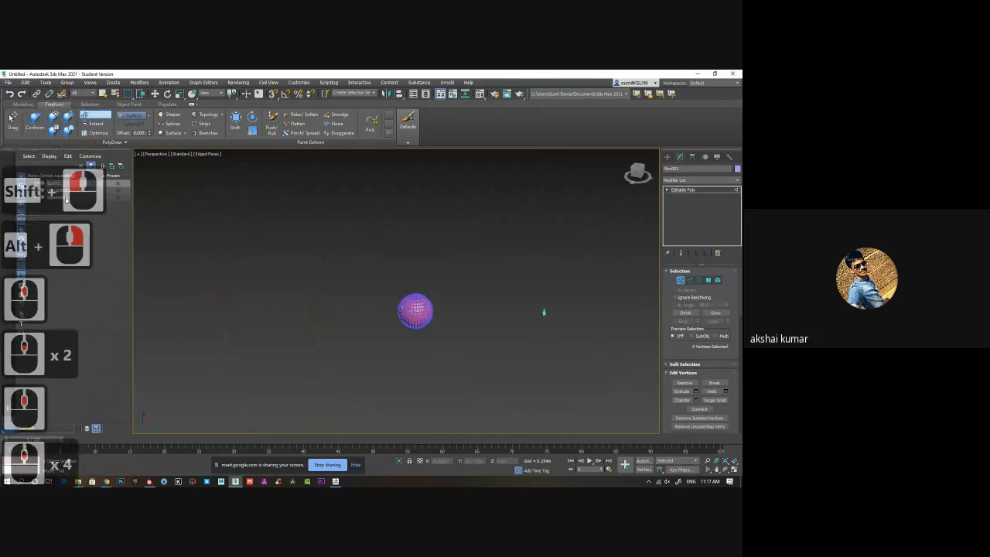
click(65, 189)
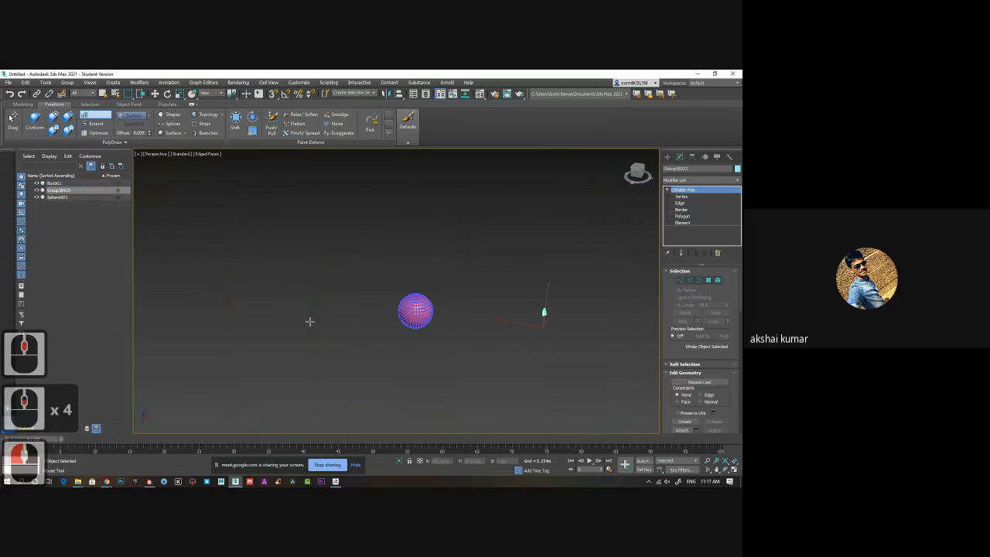
middle_drag(310, 321, 343, 322)
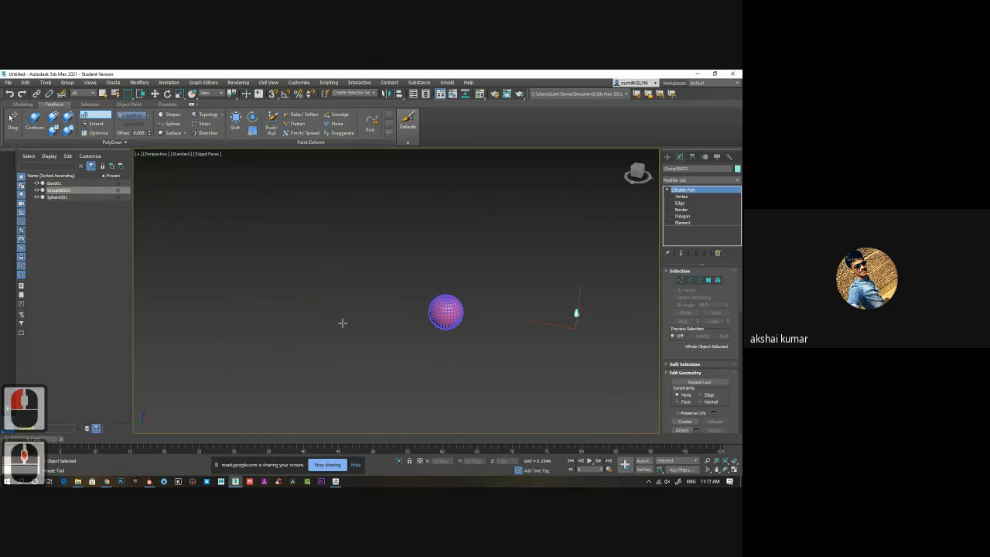
key(z)
alt+middle_drag(343, 323, 398, 315)
scroll(398, 315, up, 2)
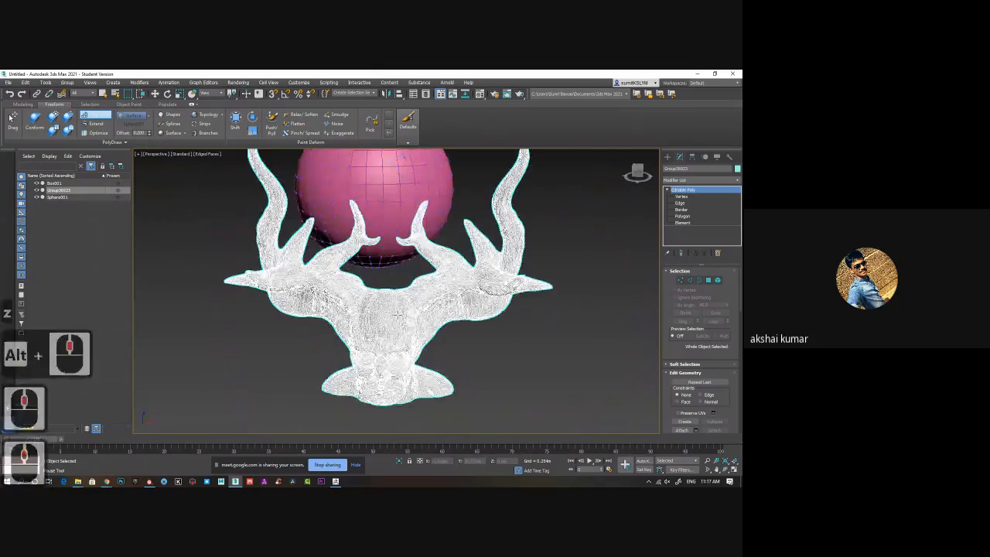
Try to delete the test sphere behind the head and undo the removal of the horned head.
click(666, 191)
click(691, 222)
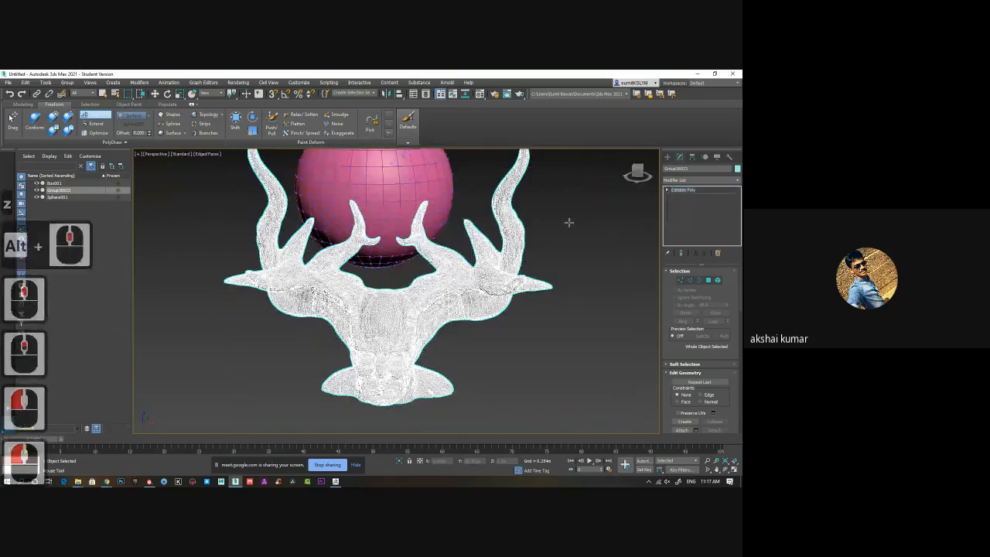
click(544, 209)
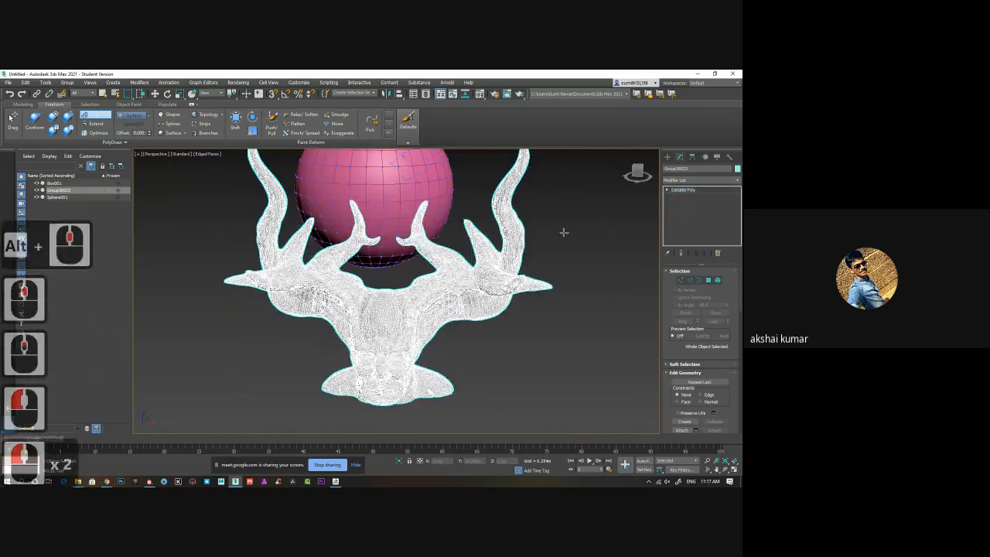
click(390, 180)
key(Delete)
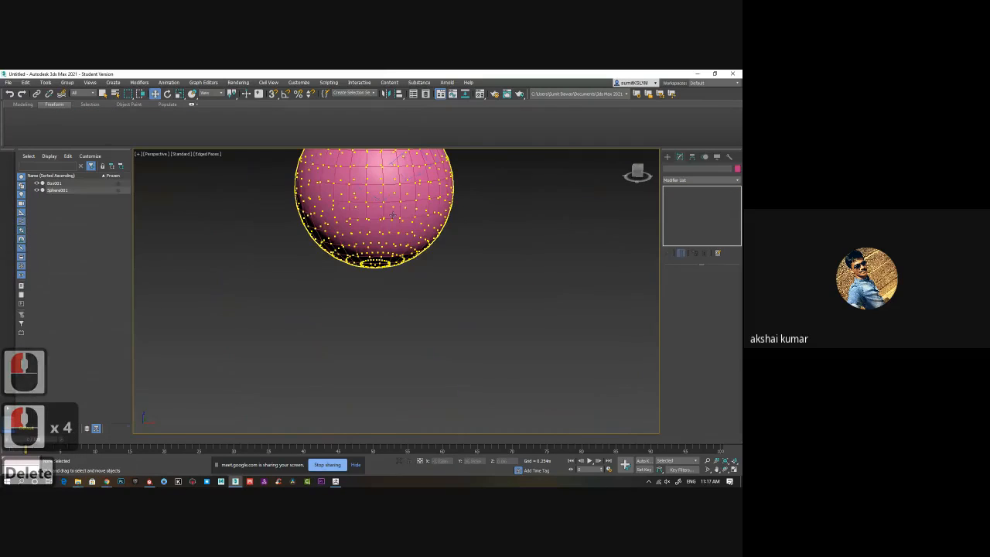
key(ctrl+x)
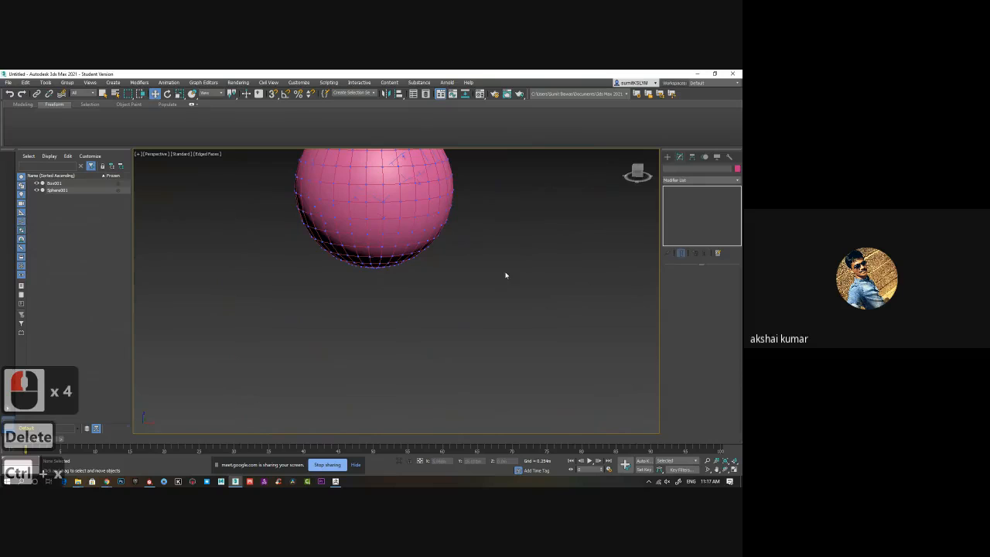
key(ctrl+z)
key(ctrl+z)
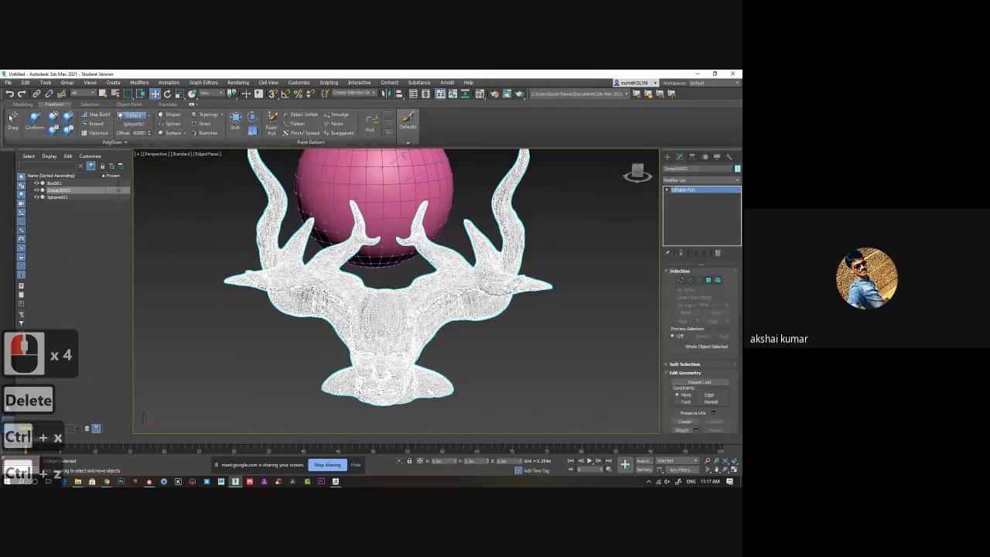
Delete the test sphere and the strip object drawn on it, keeping only the horned head.
click(391, 182)
key(Delete)
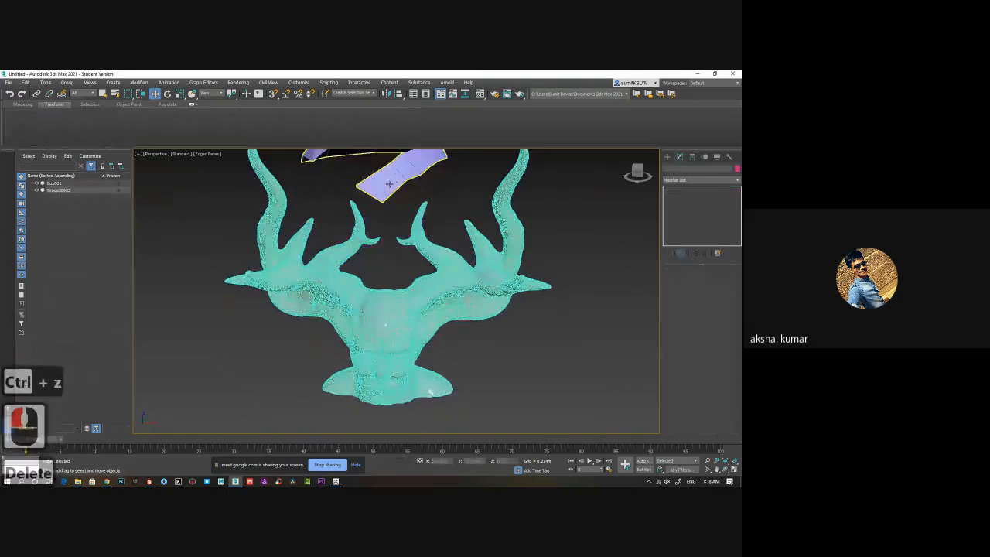
click(394, 185)
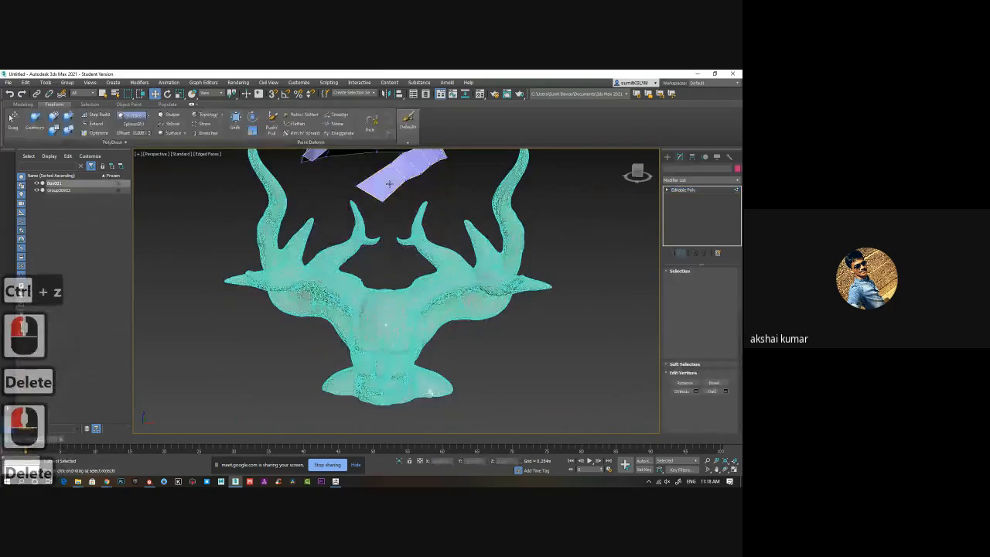
click(429, 187)
click(453, 187)
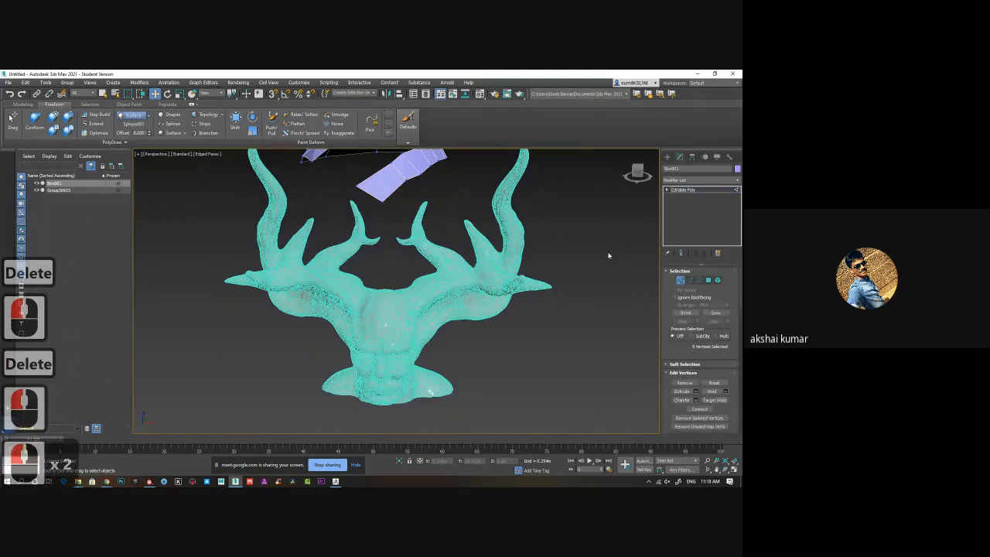
click(684, 283)
key(Delete)
Pick the horned head as the PolyDraw target surface and activate Step Build on it.
click(436, 348)
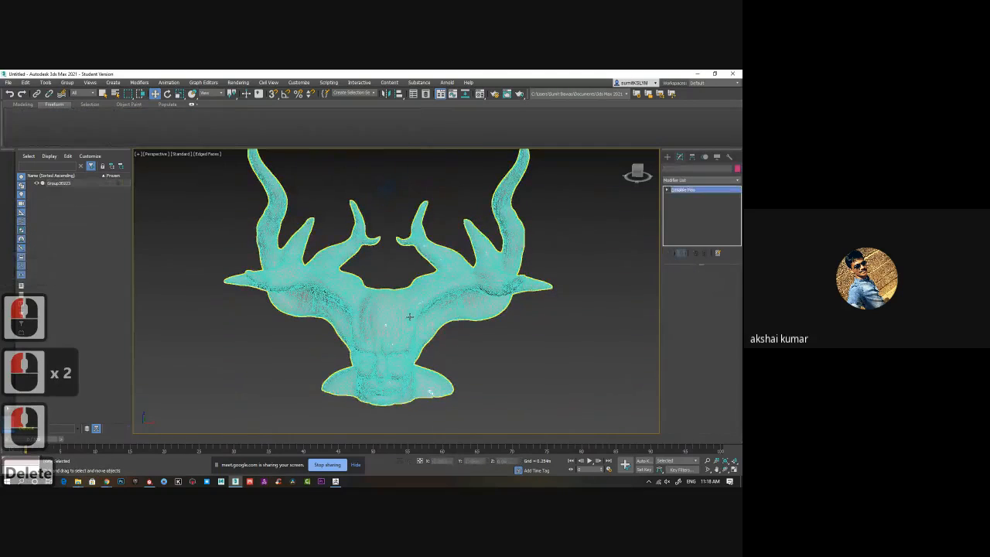
alt+middle_drag(435, 348, 397, 354)
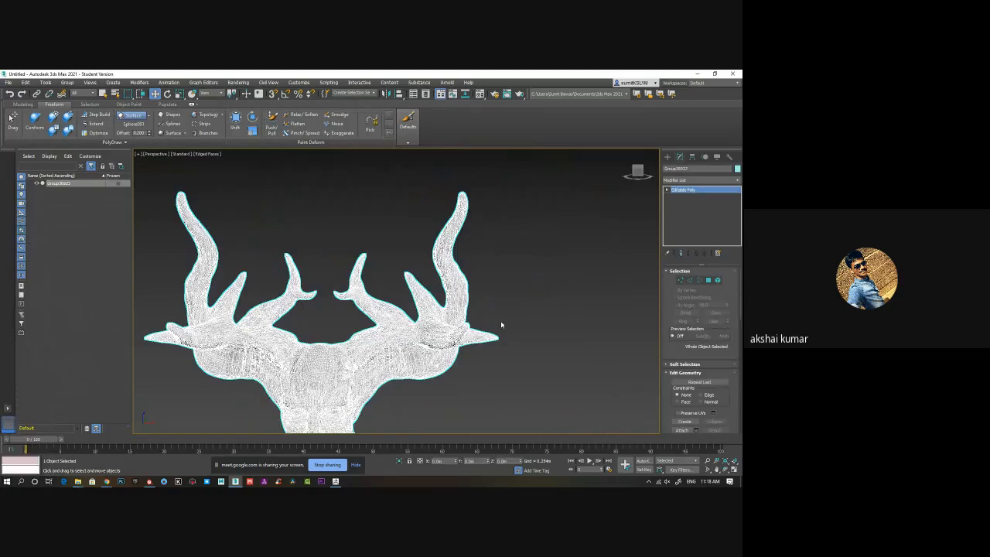
scroll(392, 355, up, 5)
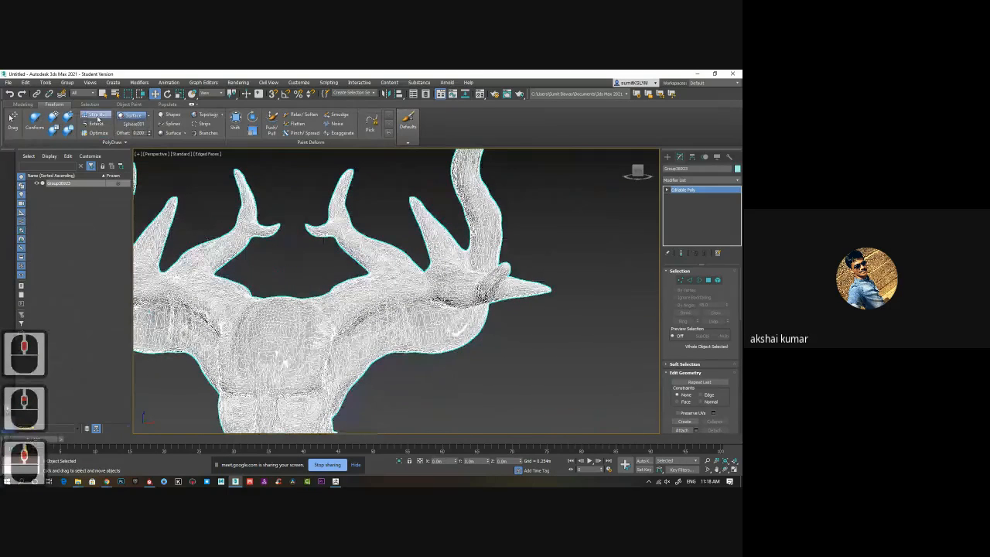
click(135, 127)
click(377, 336)
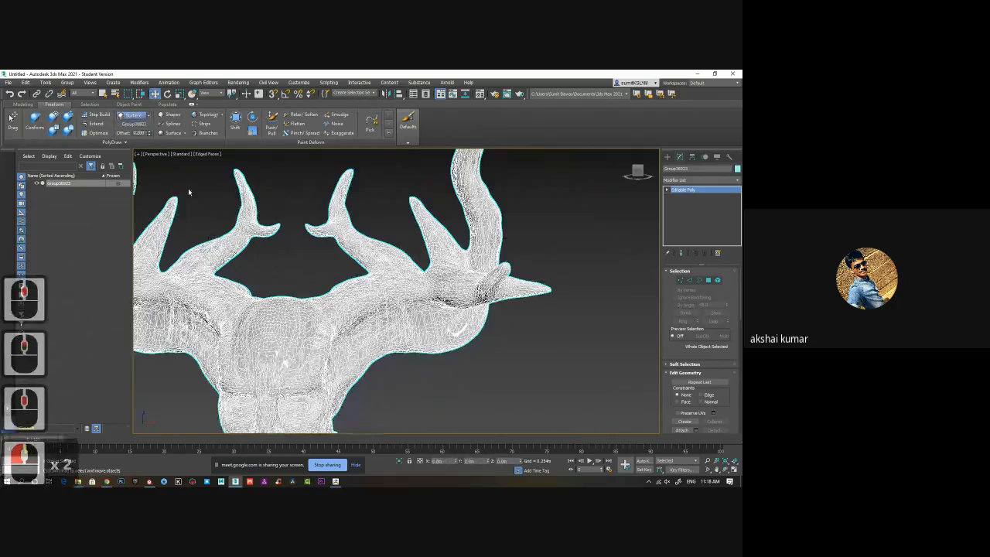
click(96, 114)
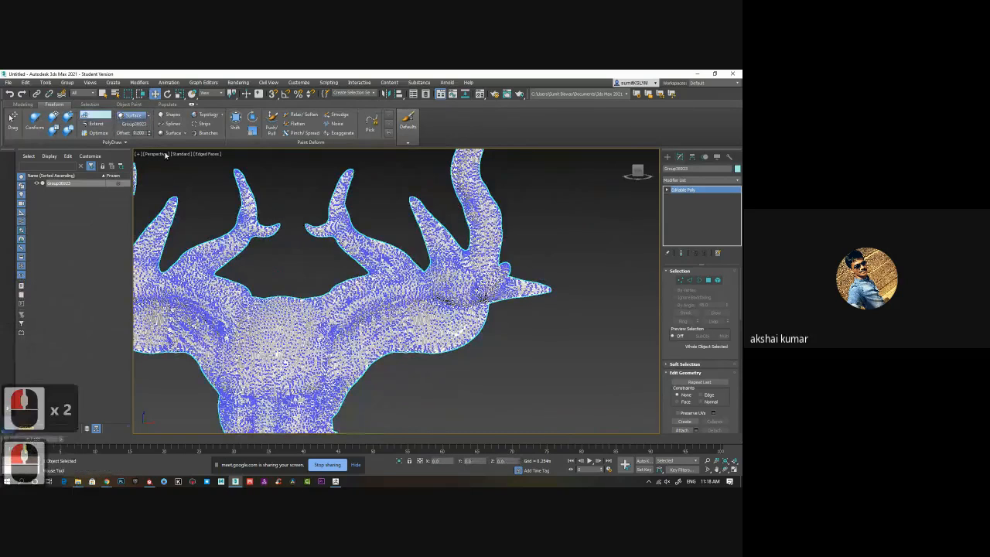
Start a New Object in PolyDraw and build its first face from Step Build points on the base of the inner horn.
click(114, 142)
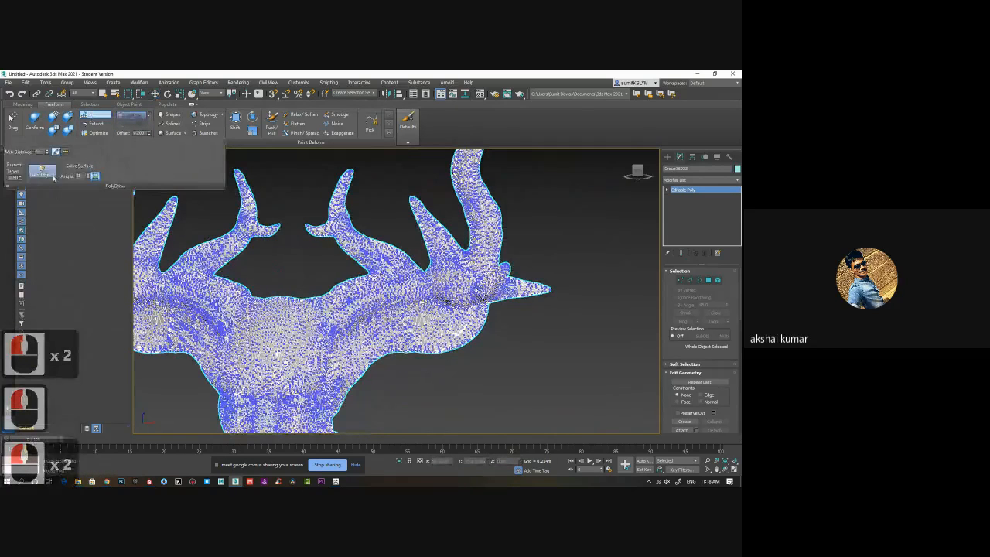
click(53, 177)
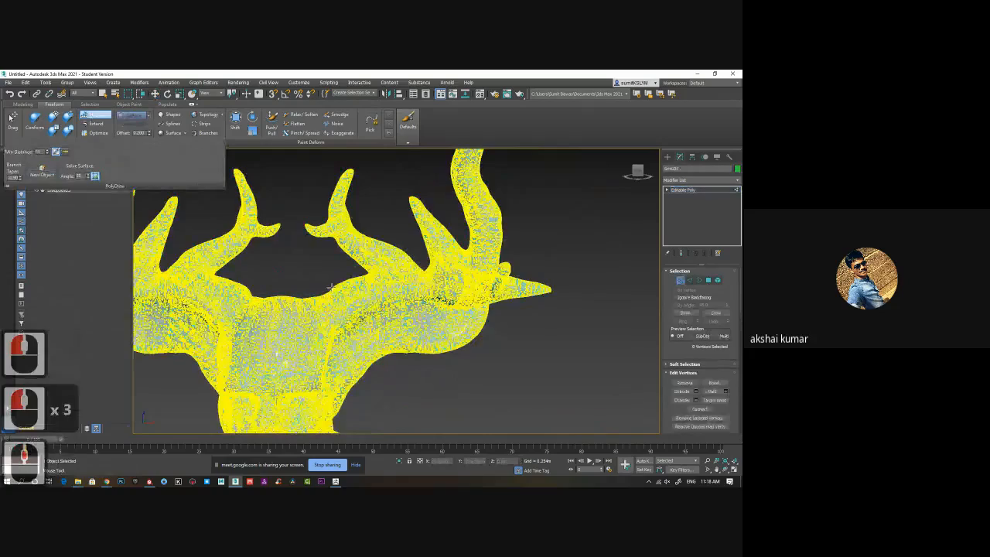
middle_drag(332, 287, 305, 383)
scroll(318, 256, up, 3)
scroll(362, 292, up, 2)
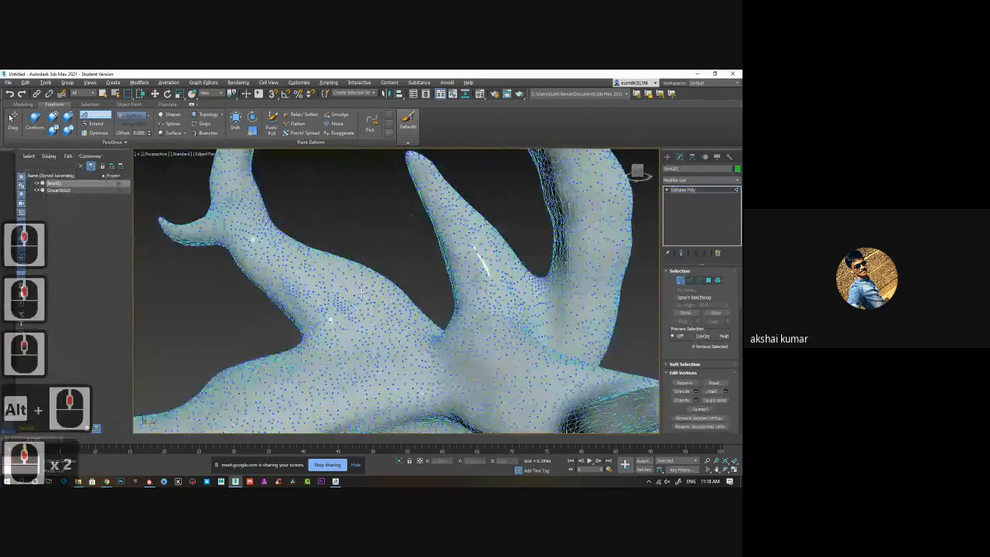
alt+middle_drag(348, 325, 340, 327)
click(367, 328)
click(346, 299)
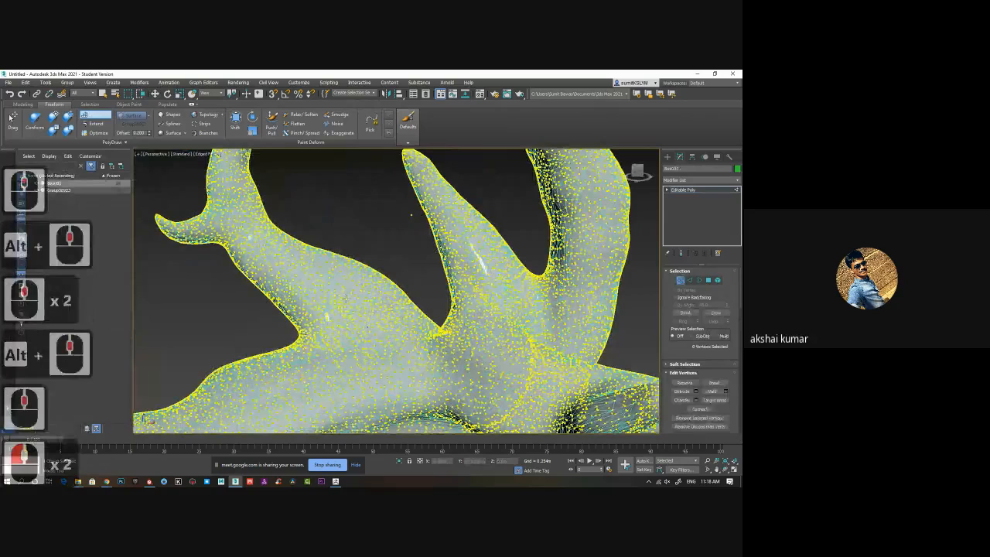
click(306, 306)
click(336, 315)
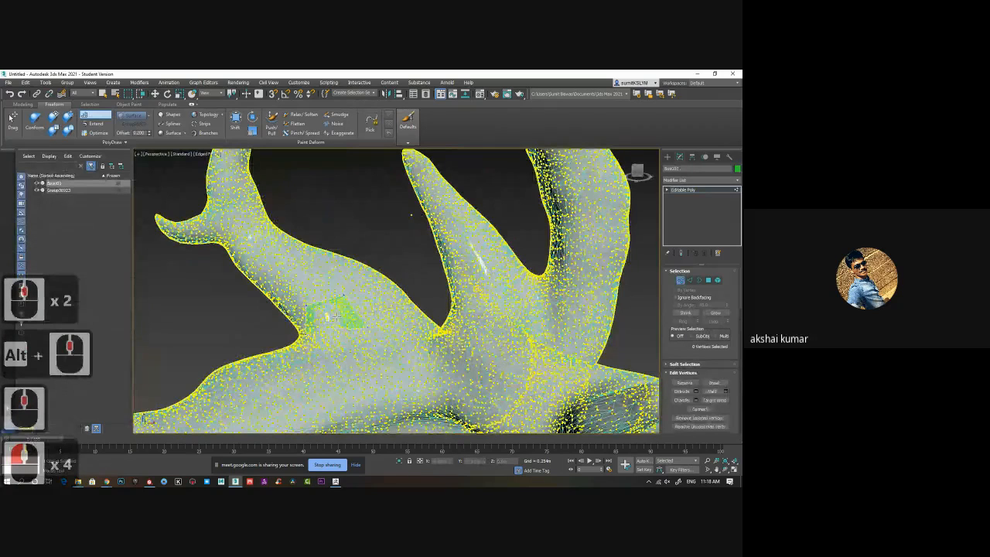
Add two more Step Build faces to the strip across the front of the inner horn's base.
click(373, 288)
click(387, 312)
shift+click(366, 308)
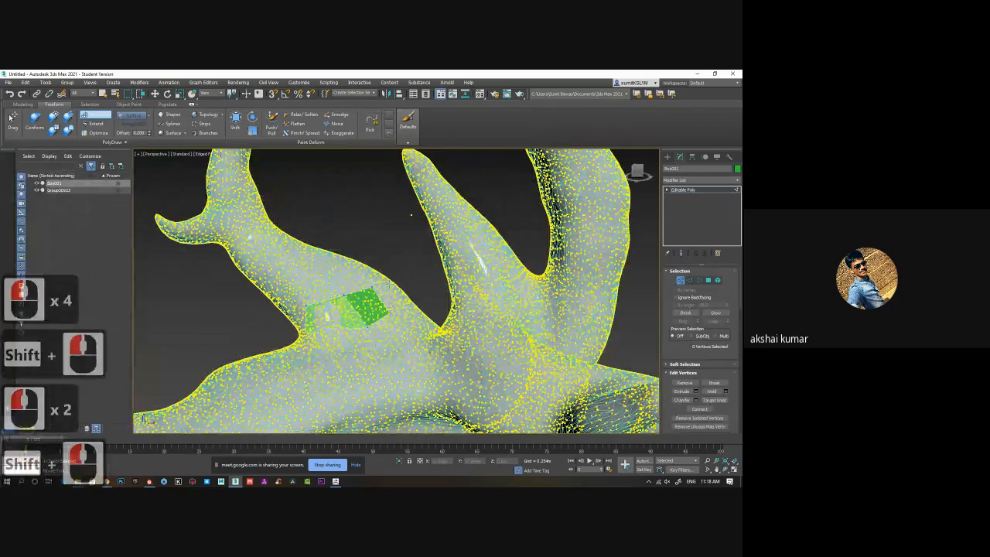
click(396, 289)
click(397, 295)
shift+click(389, 304)
Continue the strip around the edge of the horn base by placing points and filling a face on its opposite side.
alt+middle_drag(548, 317, 270, 323)
click(346, 329)
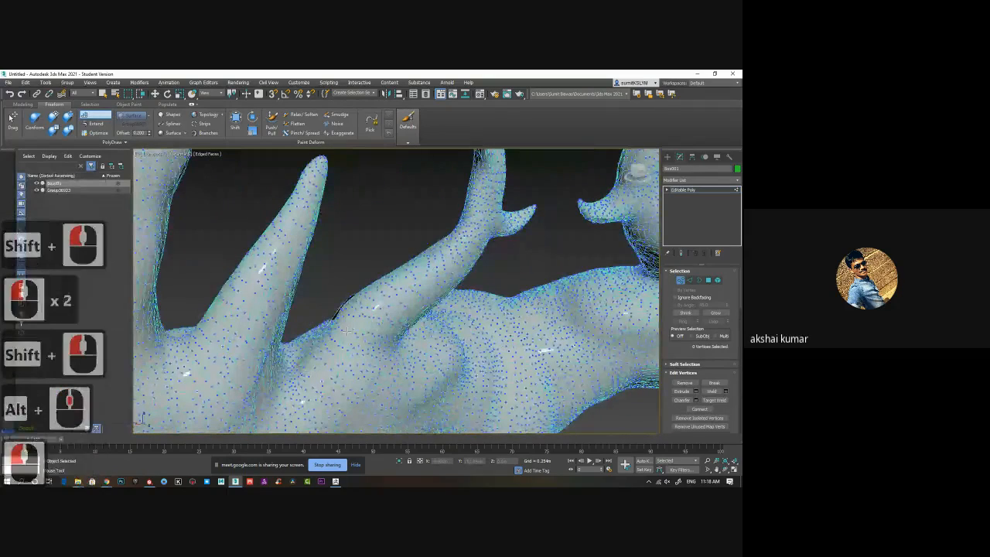
click(361, 315)
shift+click(356, 323)
key(alt+shift)
alt+click(369, 327)
alt+middle_drag(369, 327, 362, 297)
click(338, 324)
click(348, 314)
shift+click(351, 312)
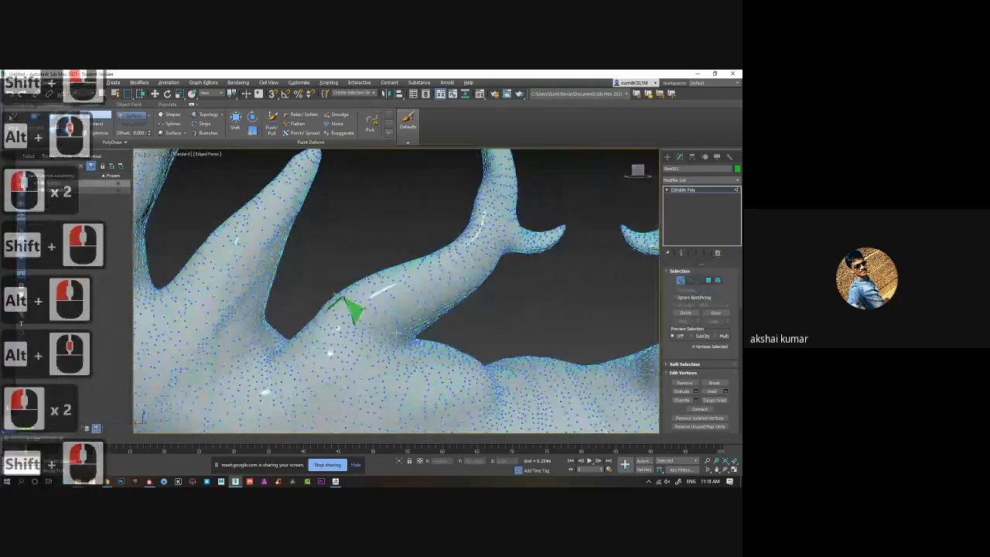
Try to fill another Step Build face beside the newest one on the horn base and undo the last additions.
mouse_move(396, 334)
alt+middle_down()
mouse_move(350, 317)
mouse_move(393, 326)
mouse_move(382, 328)
alt+middle_up()
click(350, 318)
click(351, 318)
shift+click(351, 314)
key(ctrl+z)
key(ctrl+z)
key(ctrl+z)
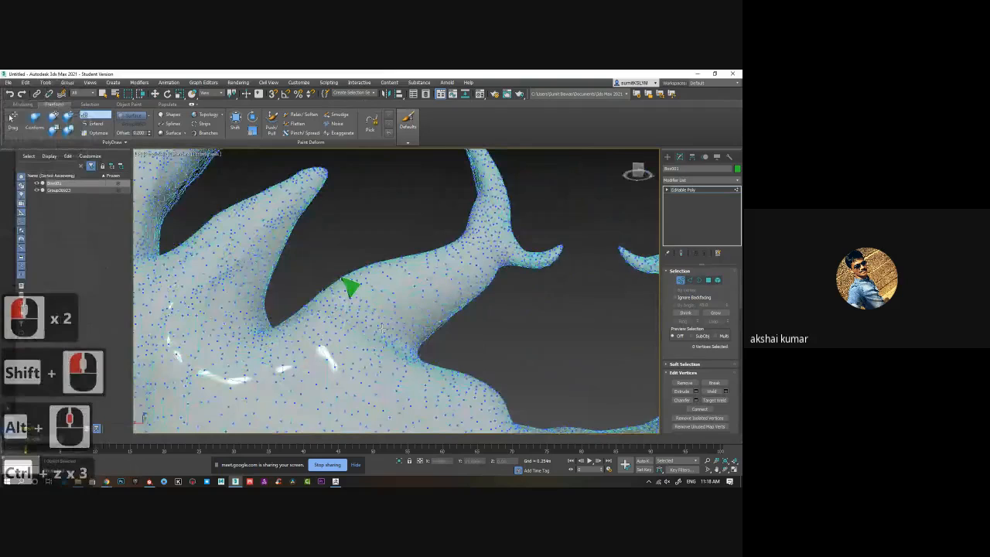
key(ctrl+z)
Place Step Build points along the back of the horn base and fill two more adjoining faces of the strip.
alt+middle_drag(358, 320, 336, 316)
scroll(335, 316, up, 3)
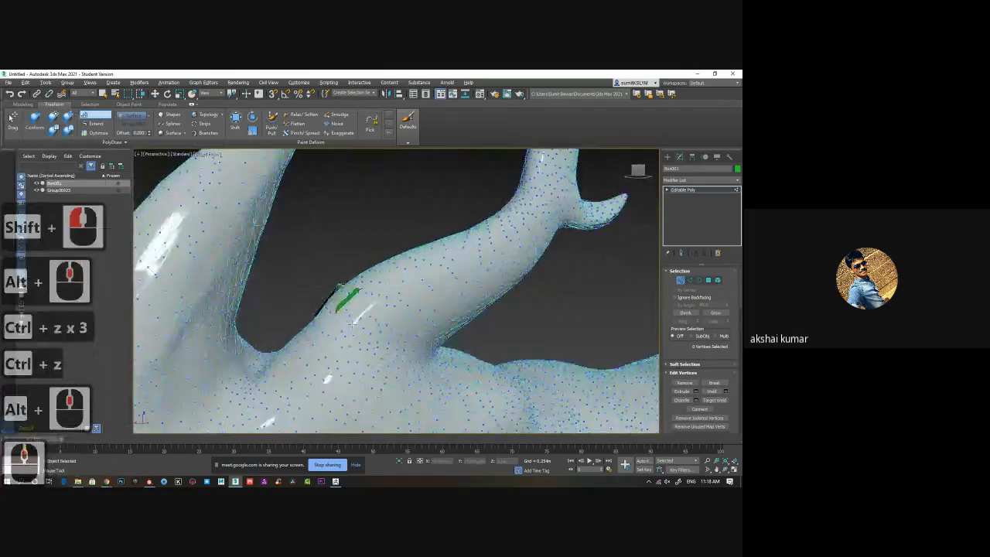
alt+middle_drag(353, 325, 364, 318)
shift+click(354, 310)
alt+middle_drag(354, 310, 374, 328)
click(397, 304)
click(389, 322)
shift+click(403, 327)
click(382, 311)
click(380, 323)
shift+click(367, 311)
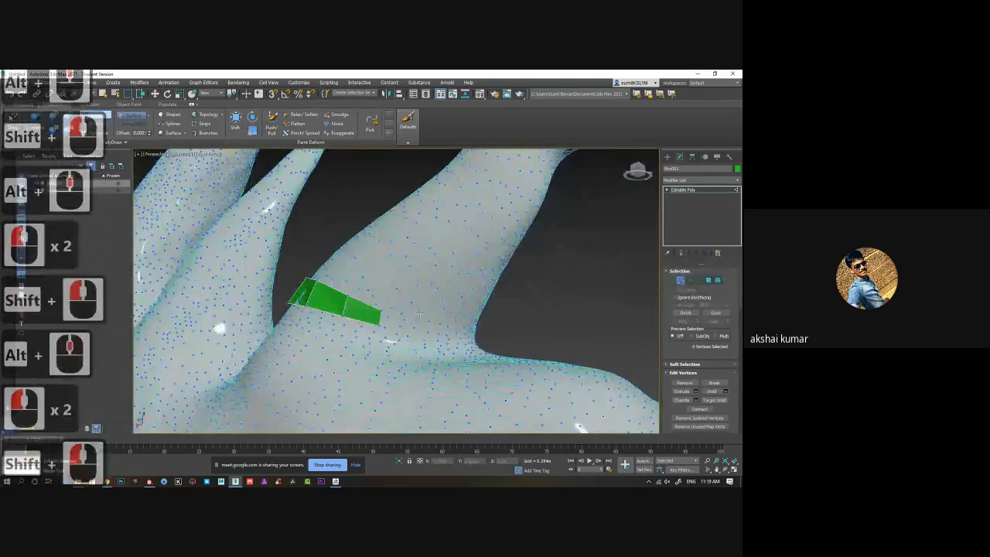
Place further points around the far side of the horn base and fill the next face at the strip's end.
click(419, 313)
click(416, 328)
shift+click(400, 319)
alt+middle_drag(449, 319, 421, 327)
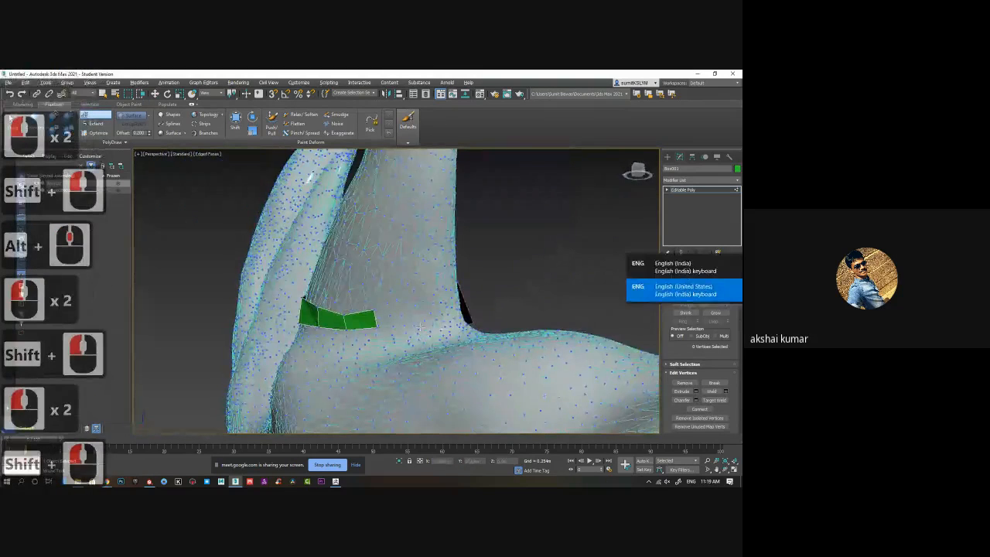
shift+click(414, 313)
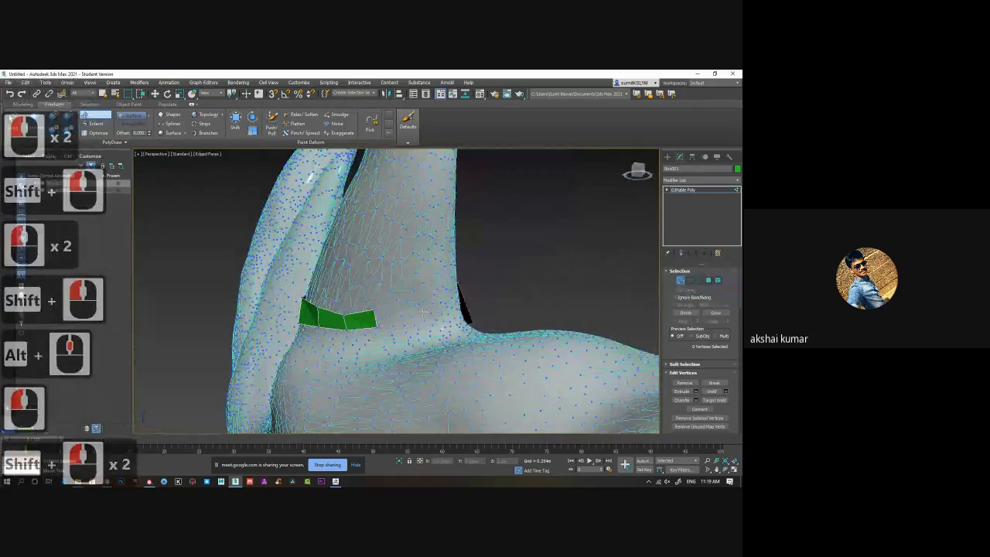
shift+click(430, 326)
scroll(429, 326, down, 2)
scroll(392, 333, up, 4)
mouse_move(430, 328)
alt+middle_down()
mouse_move(392, 333)
mouse_move(442, 328)
alt+middle_up()
scroll(395, 335, down, 3)
click(443, 327)
click(457, 324)
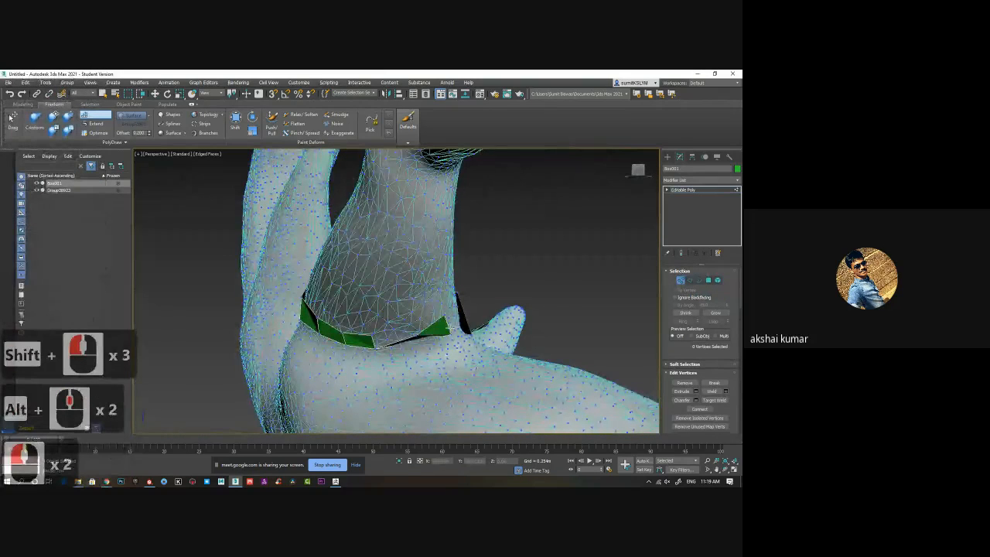
Undo the last fill and rebuild the end face shorter so it follows the crease of the horn base.
shift+click(439, 353)
key(ctrl+z)
shift+click(422, 340)
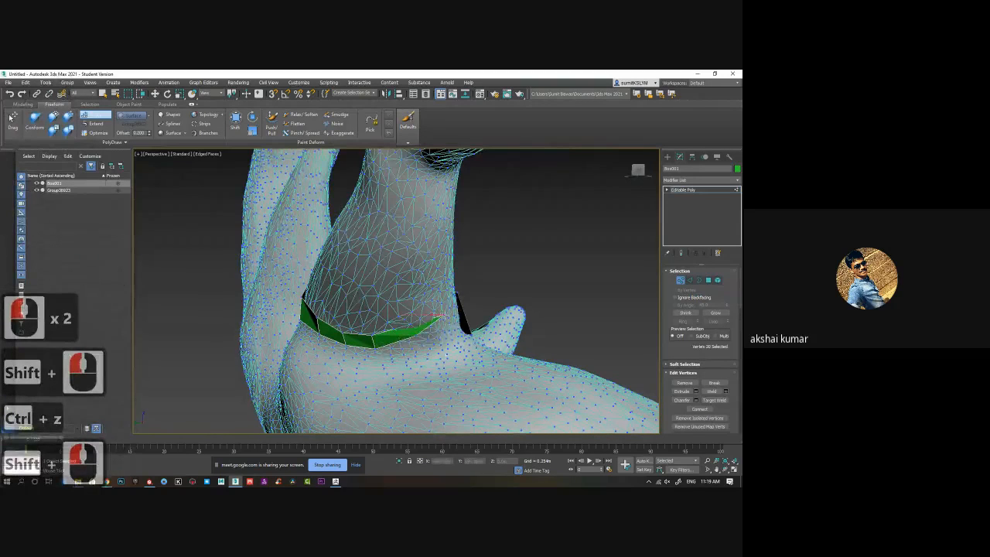
click(416, 337)
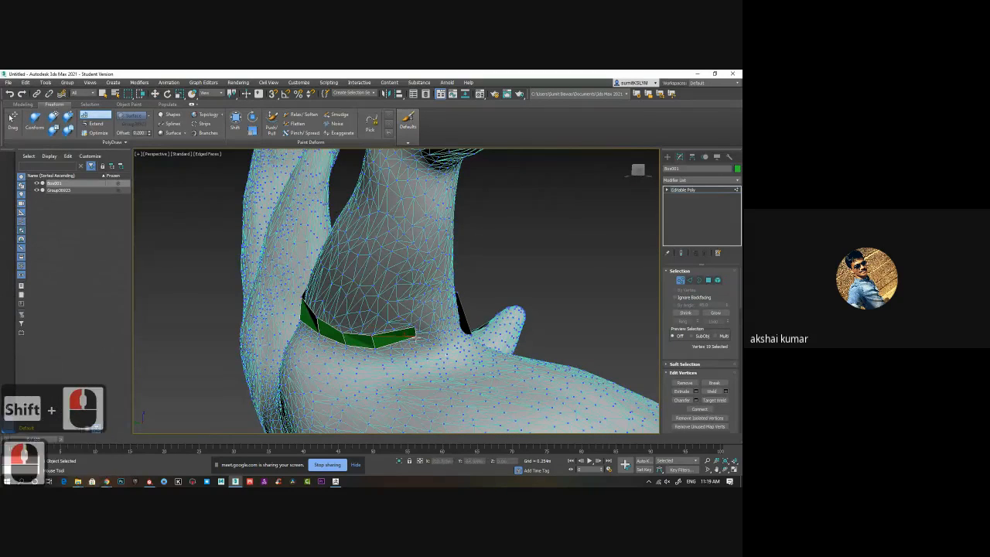
click(422, 339)
alt+middle_drag(422, 339, 428, 338)
click(416, 327)
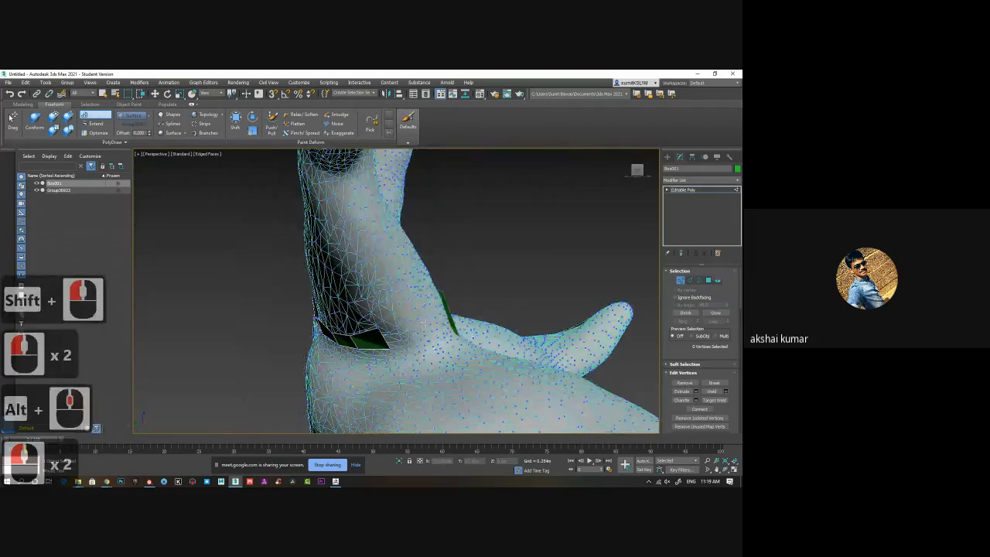
Extend the strip's other open end beneath the horn with one more narrow Step Build face.
shift+click(429, 321)
shift+click(453, 340)
alt+middle_drag(453, 341, 531, 266)
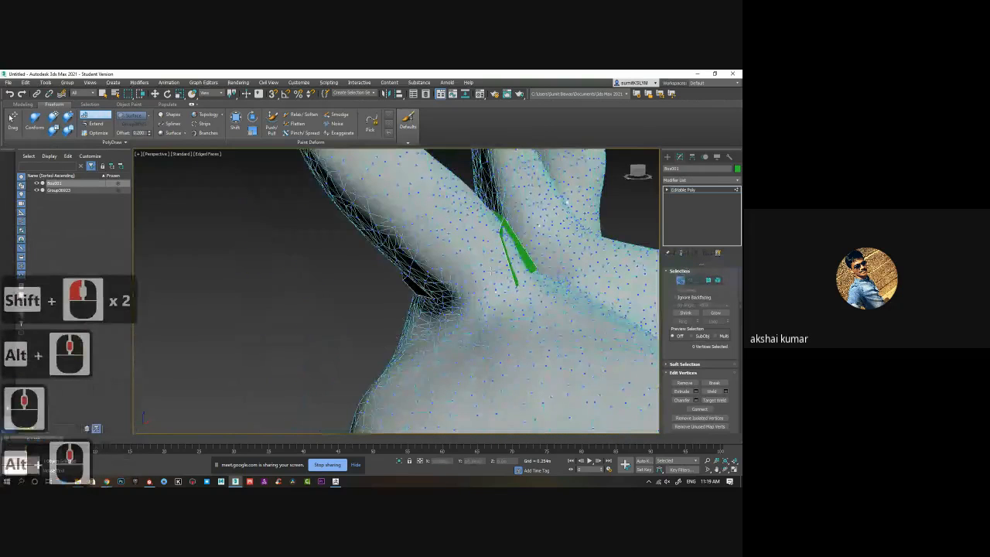
shift+click(479, 275)
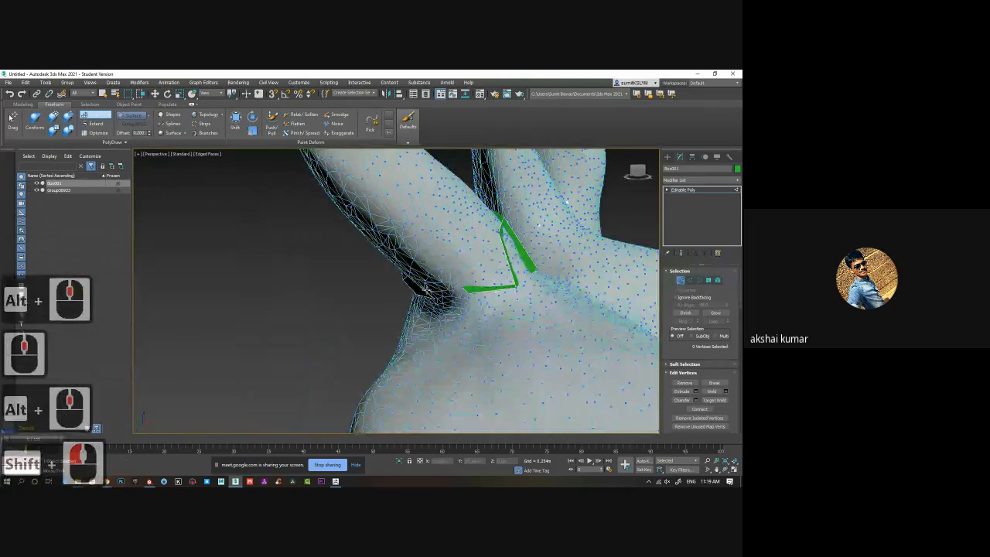
shift+click(448, 281)
mouse_move(449, 281)
alt+middle_down()
mouse_move(428, 390)
mouse_move(462, 292)
alt+middle_up()
Try to bridge the remaining gap between the two strip ends behind the horn and undo the attempts.
scroll(462, 292, up, 4)
alt+middle_drag(451, 376, 270, 288)
scroll(522, 361, down, 3)
scroll(413, 327, up, 2)
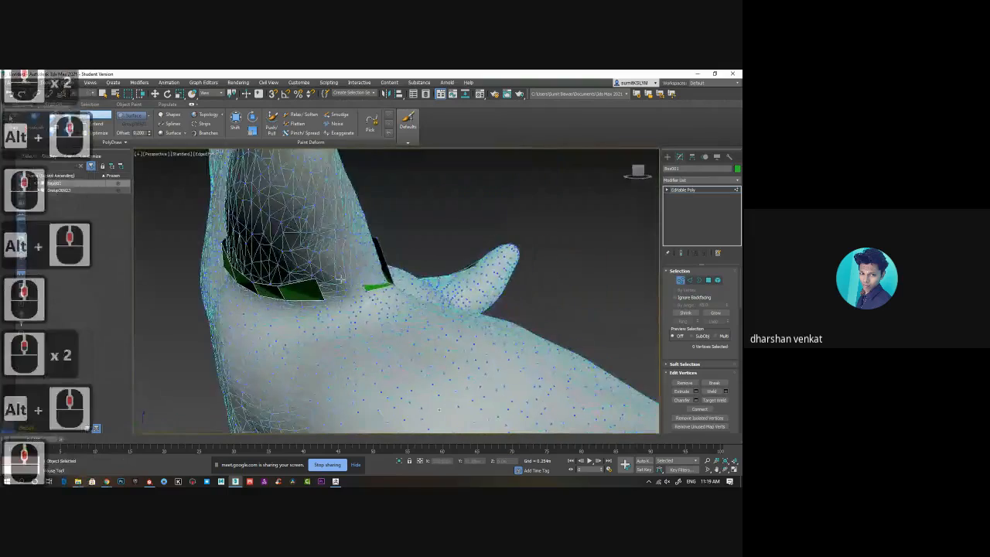
scroll(393, 336, up, 2)
scroll(394, 336, down, 1)
alt+middle_drag(394, 335, 351, 301)
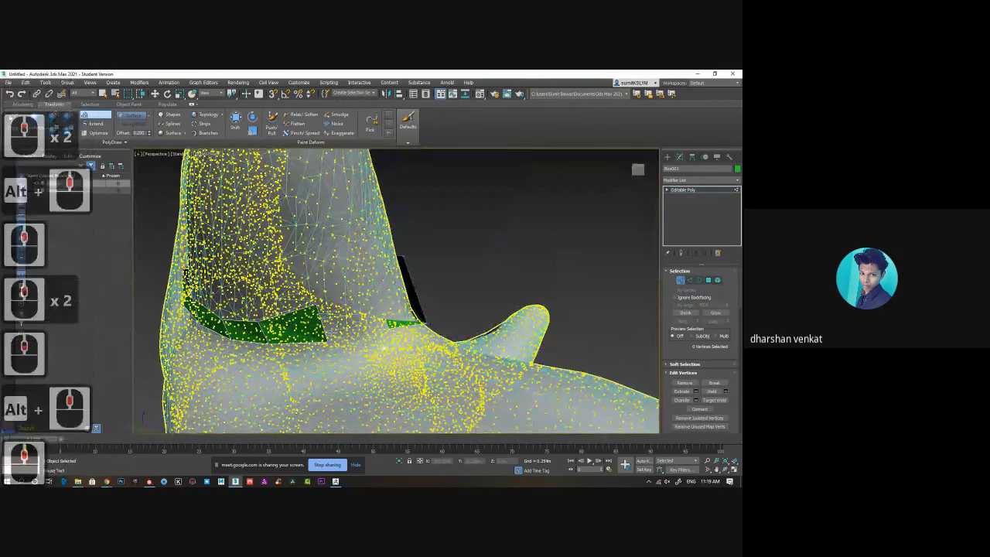
shift+click(328, 320)
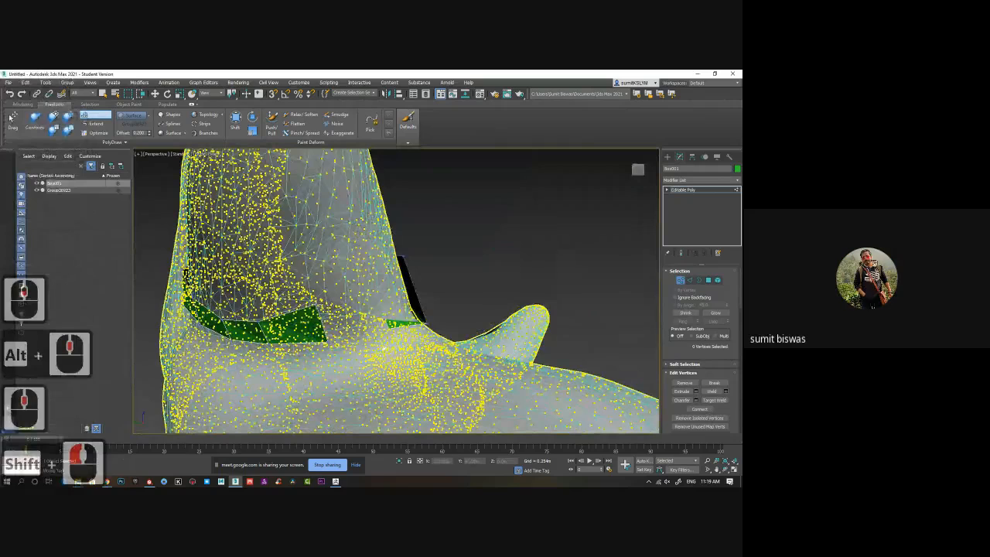
click(372, 324)
key(ctrl+z)
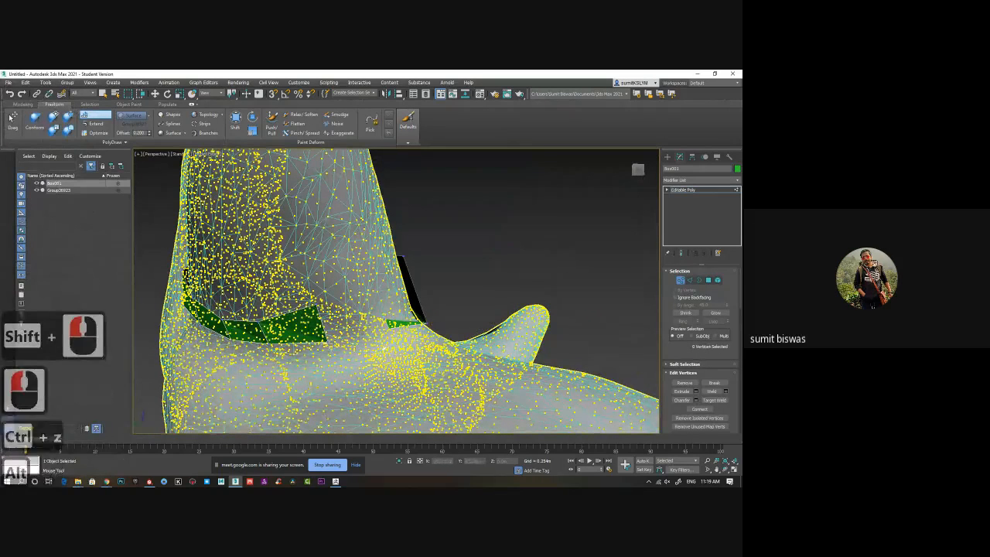
shift+drag(327, 343, 373, 342)
key(ctrl+z)
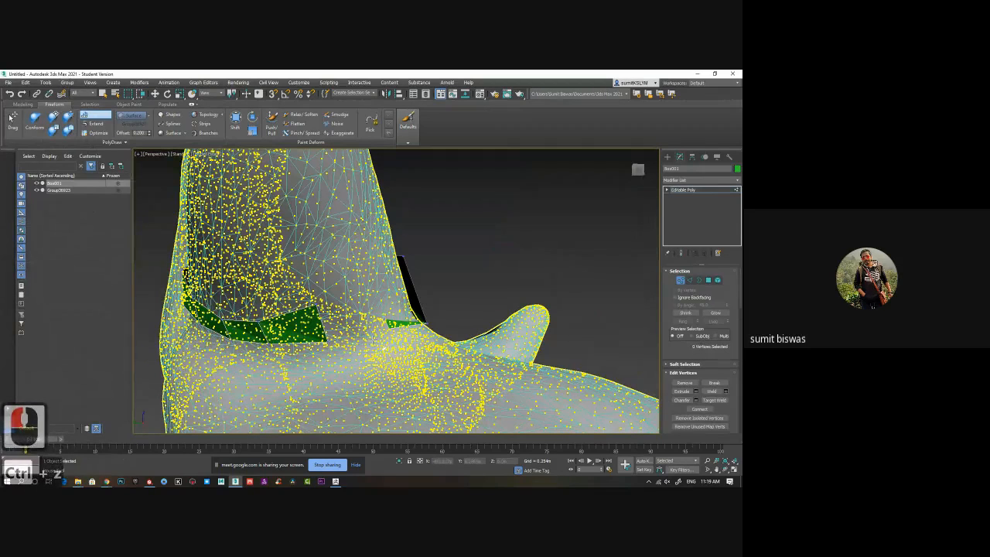
Try to build a second row of Step Build faces above the strip on the horn's front and undo them.
scroll(372, 340, down, 7)
alt+middle_drag(372, 341, 305, 316)
scroll(306, 316, up, 1)
click(424, 229)
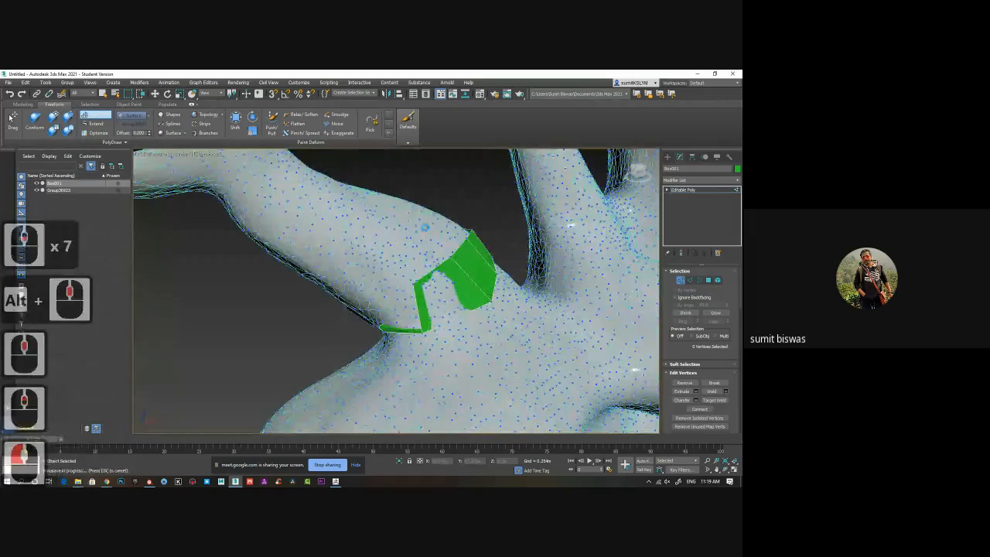
click(415, 244)
alt+middle_drag(414, 242, 391, 283)
click(382, 284)
click(424, 321)
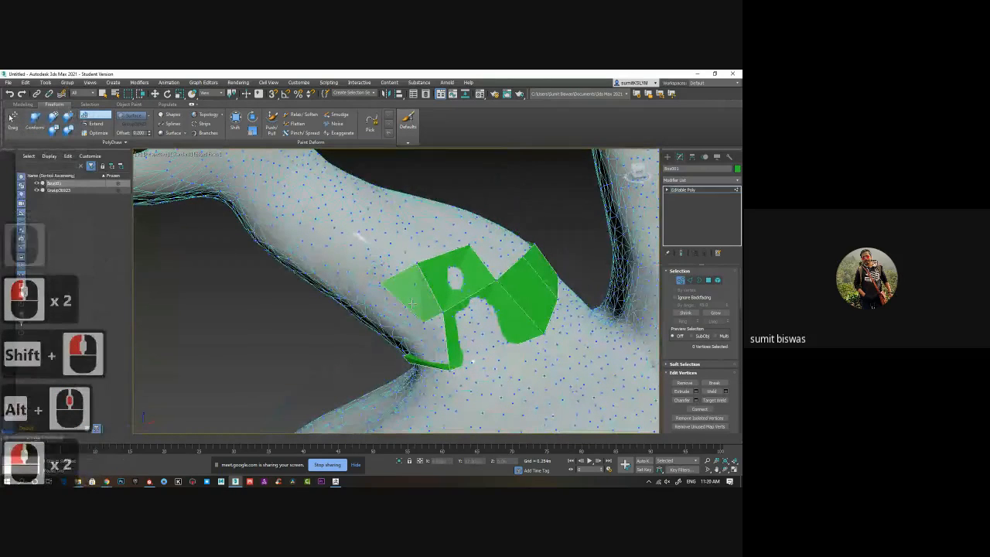
shift+click(412, 289)
key(ctrl+z)
key(ctrl+z)
key(ctrl+z)
key(ctrl+z)
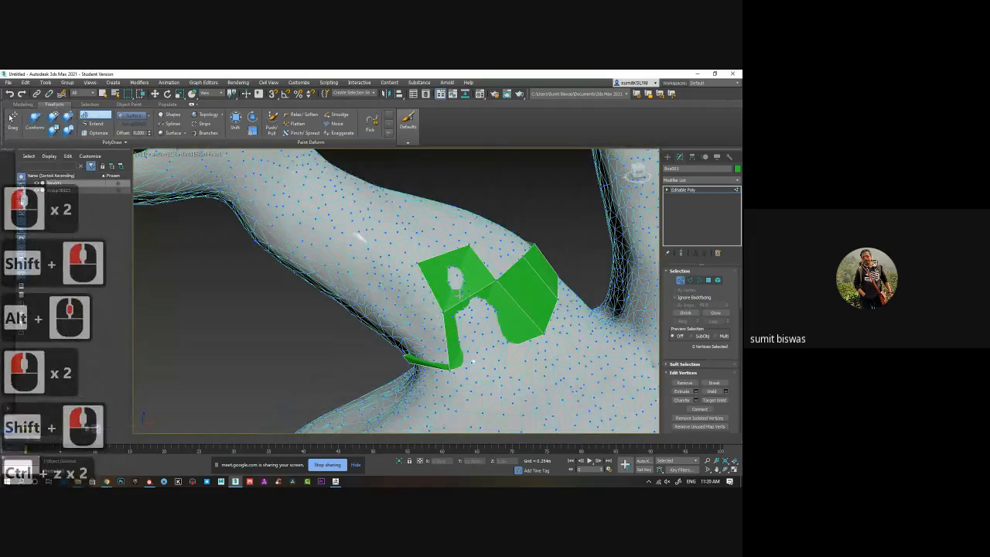
key(ctrl+z)
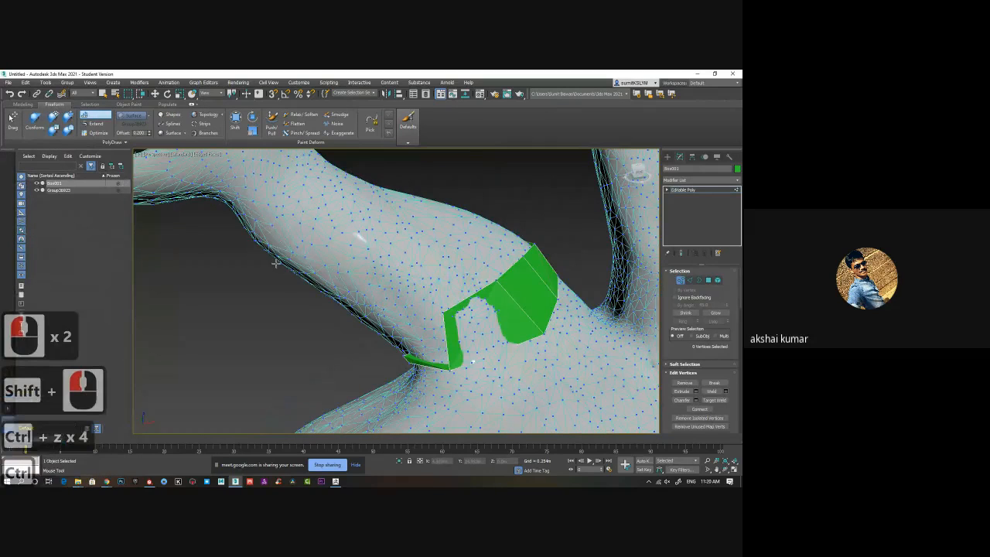
Try the Extend tool on a vertex along the strip's upper border and undo the extension.
click(96, 125)
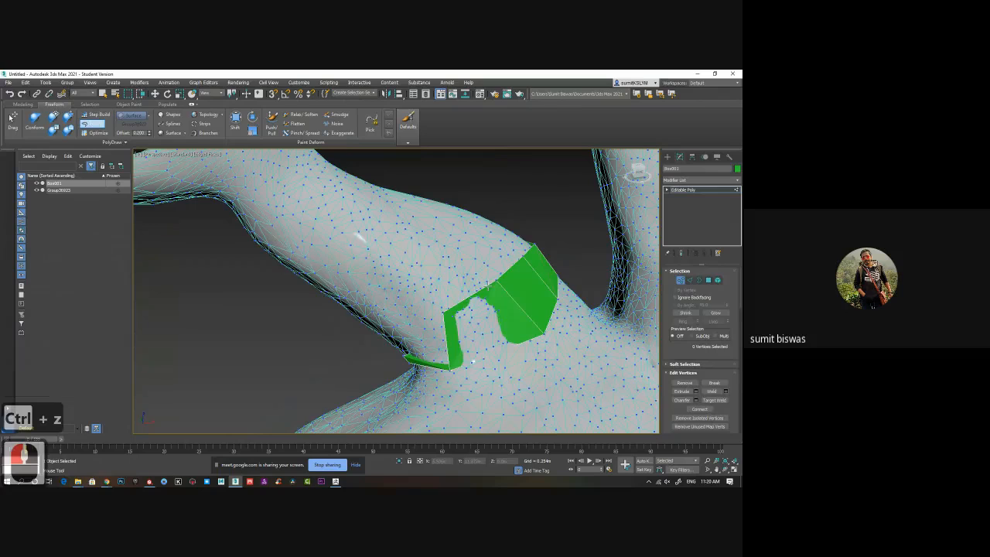
click(133, 144)
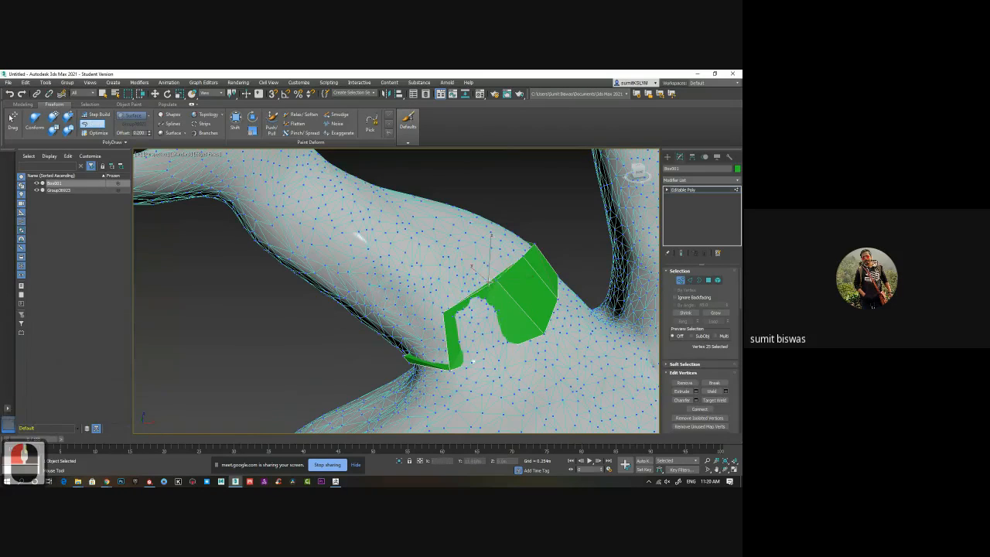
drag(488, 283, 451, 259)
key(ctrl+z)
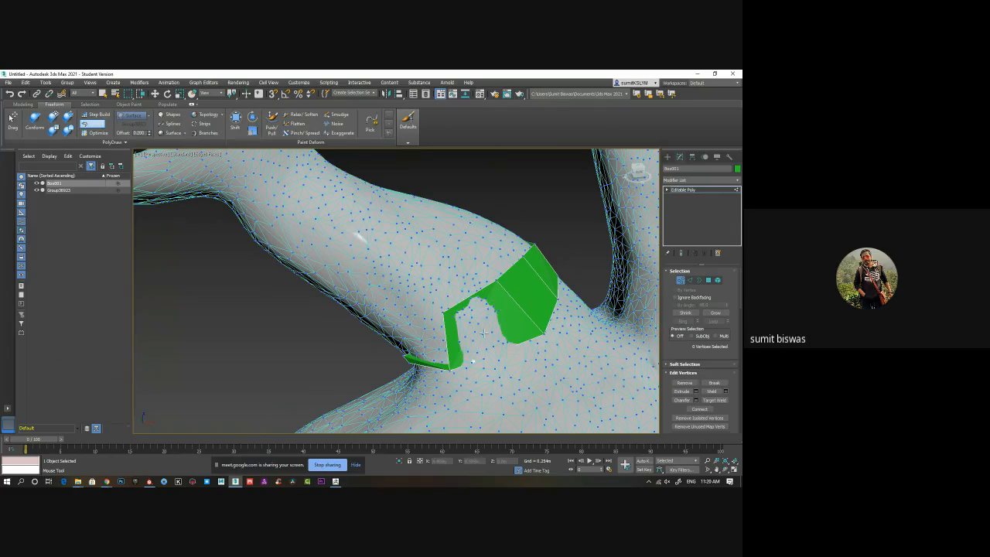
Use the Drag tool to reposition vertices on the strip's upper border along the horn surface.
key(alt)
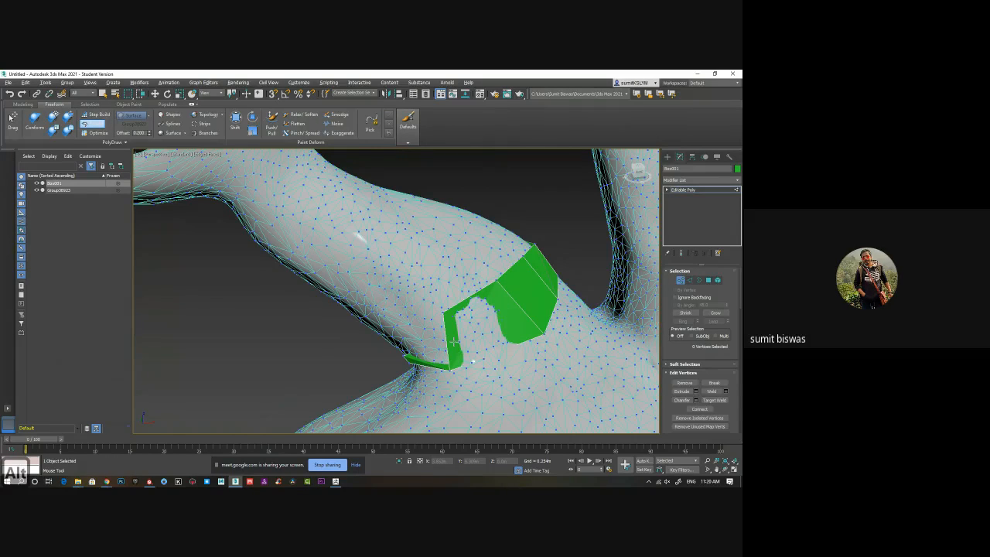
alt+middle_drag(454, 341, 450, 302)
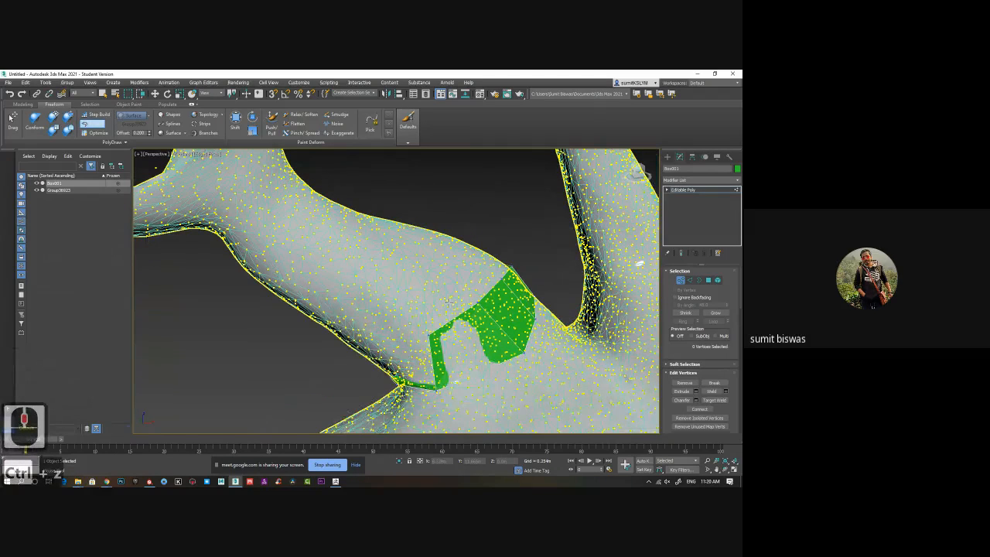
click(54, 130)
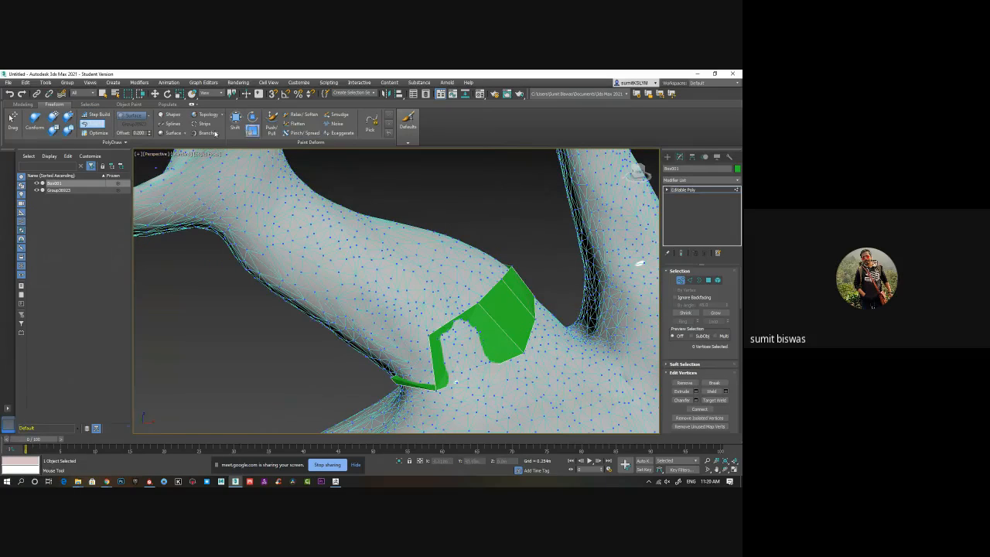
click(12, 120)
drag(478, 303, 499, 274)
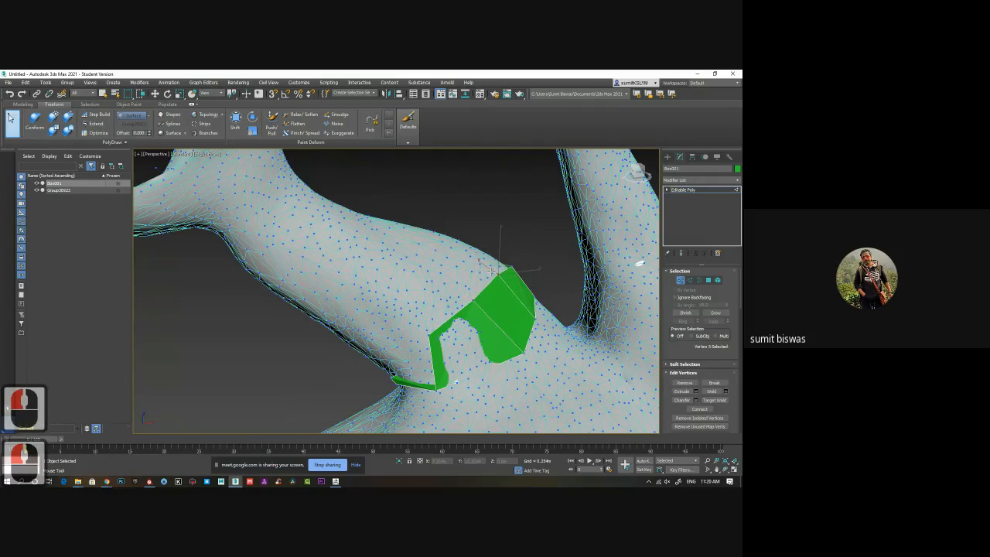
Try the Strips tool by drawing a curled strip of faces on the horn and undo it.
double_click(209, 126)
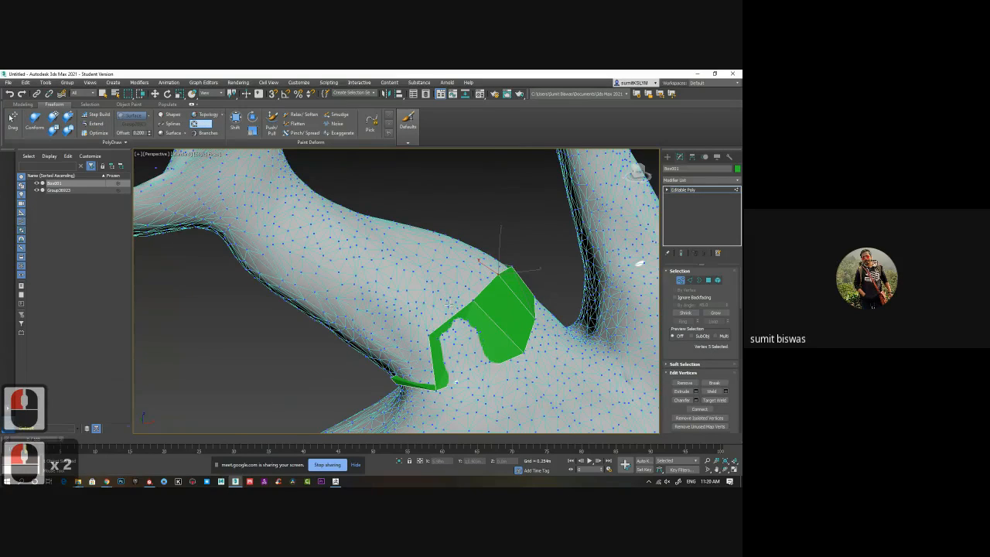
mouse_move(451, 304)
mouse_down()
mouse_move(380, 250)
mouse_move(364, 294)
mouse_move(402, 285)
mouse_up()
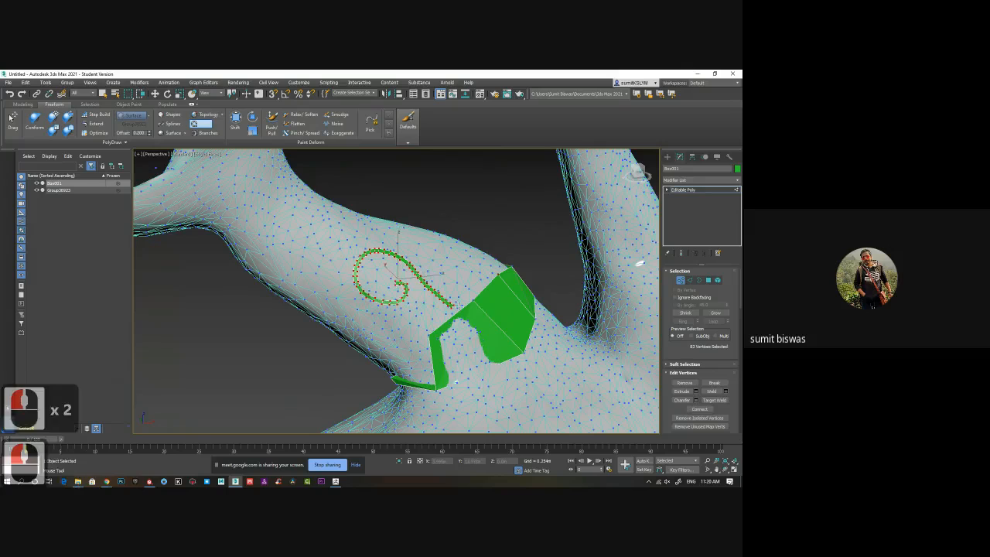
key(ctrl+z)
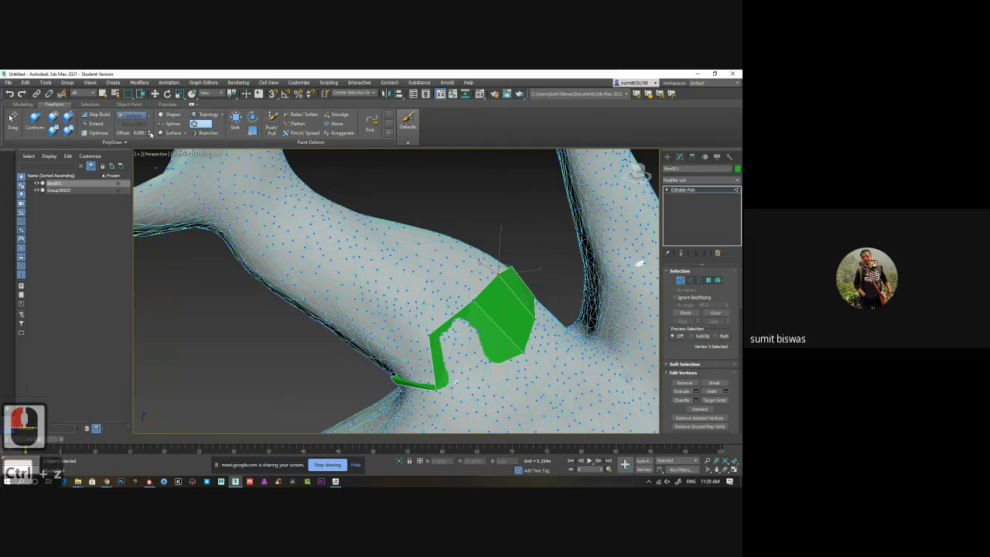
click(124, 142)
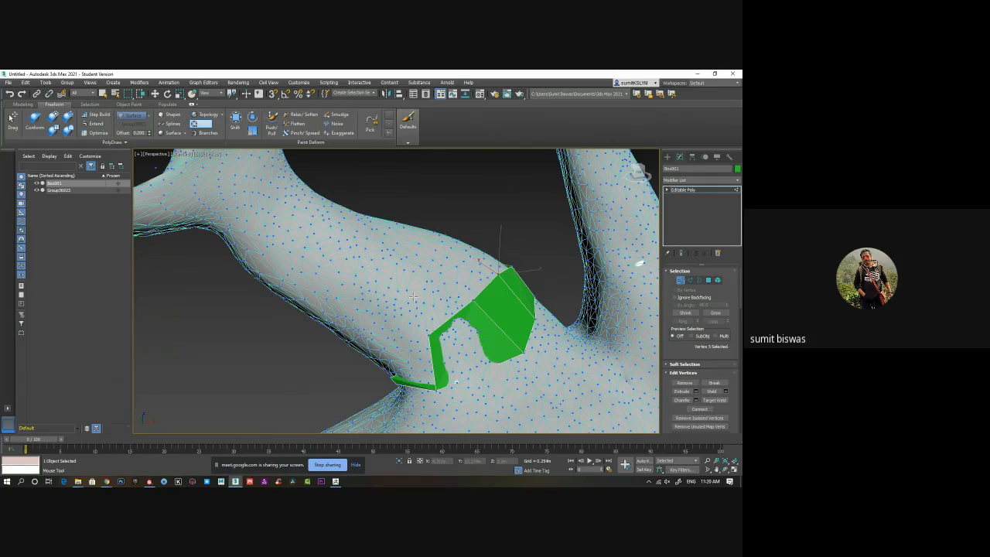
scroll(451, 303, down, 3)
scroll(451, 304, up, 3)
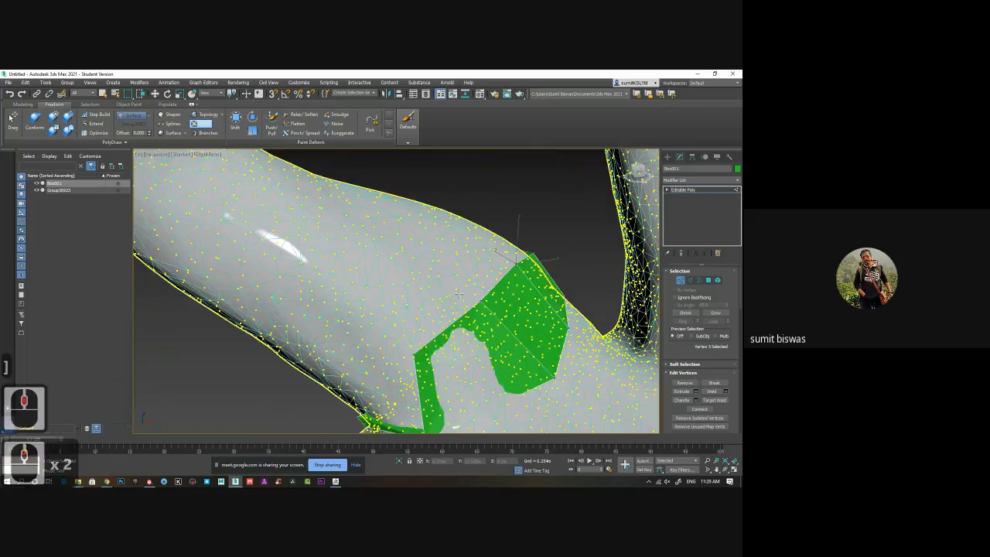
Try drawing thin runs of faces from the strip's upper border along the horn with the Strips tool and undo them.
drag(448, 302, 393, 276)
key(ctrl+z)
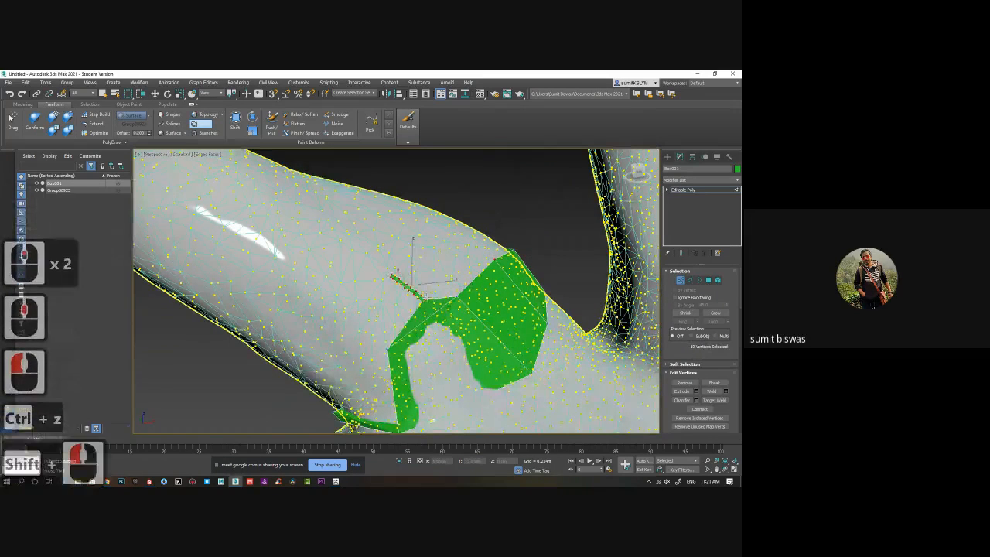
key(ctrl+z)
shift+drag(460, 271, 400, 240)
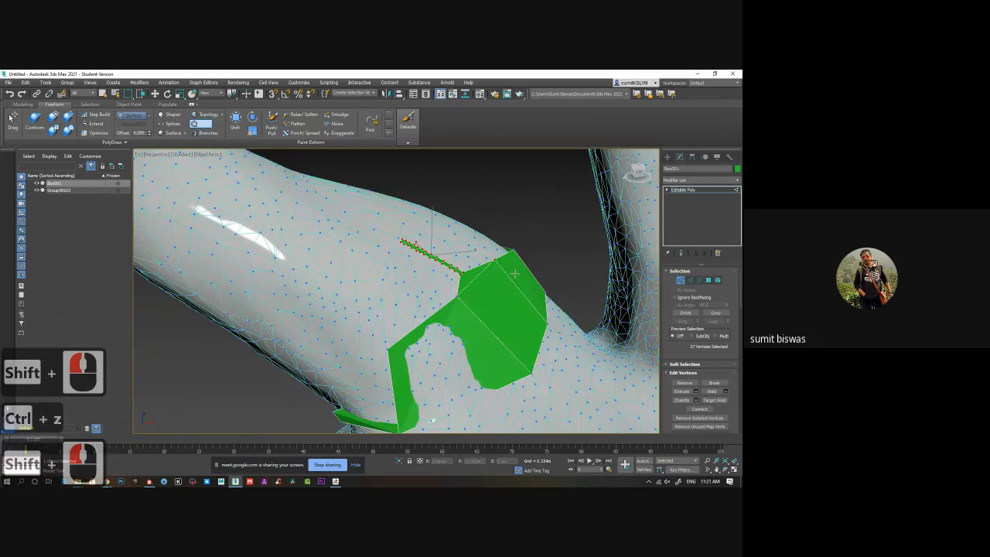
key(ctrl+z)
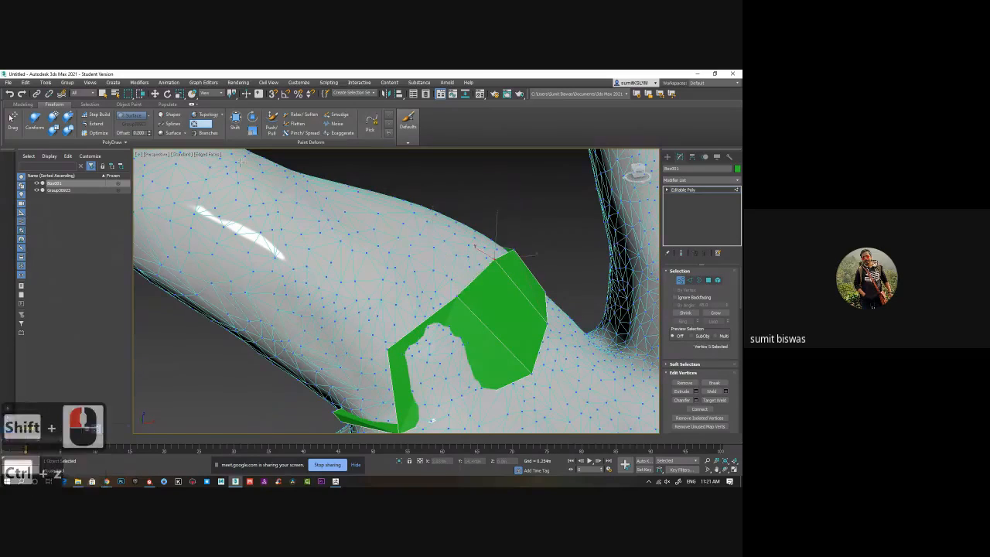
Increase the PolyDraw minimum distance and activate the Topology tool.
click(122, 143)
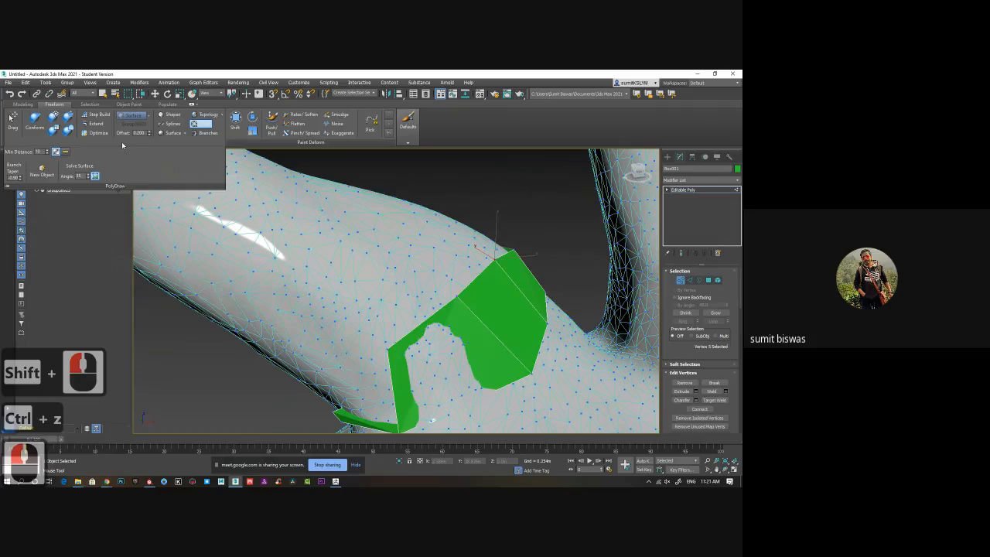
click(223, 116)
click(224, 116)
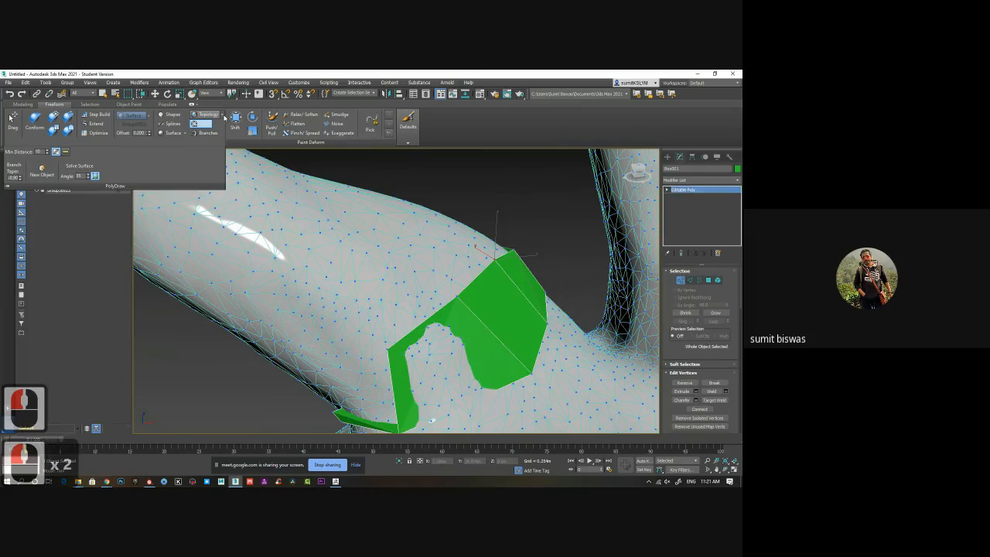
click(220, 116)
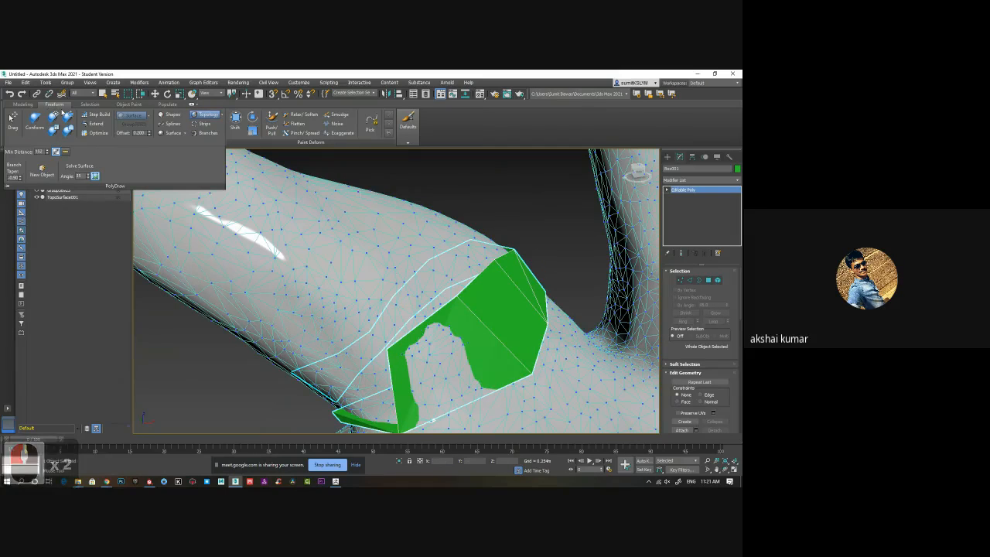
Try sketching crossing topology lines on the horn above the strip's upper border and undo the drawn lines.
click(428, 296)
click(437, 307)
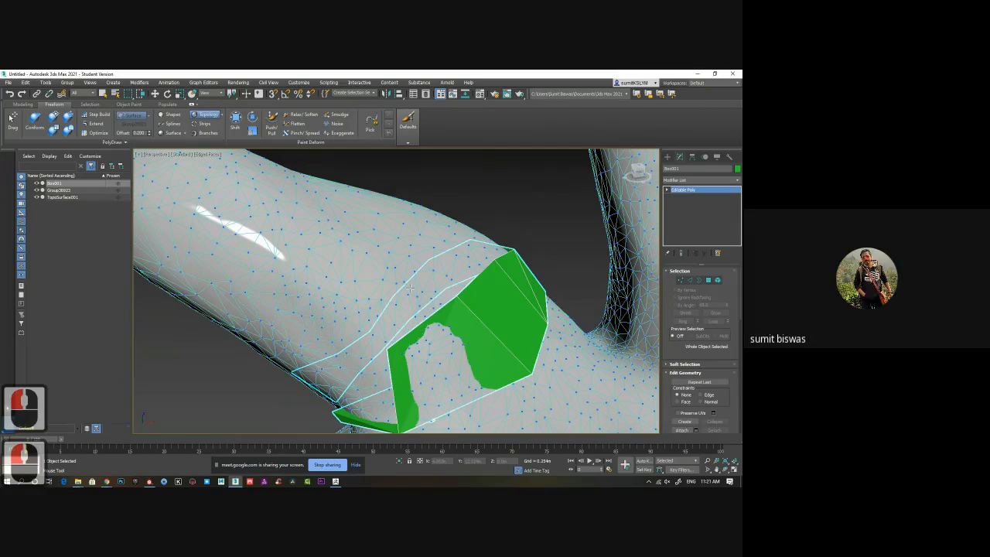
shift+click(440, 316)
alt+middle_drag(440, 317, 438, 312)
middle_drag(438, 313, 411, 313)
scroll(408, 306, down, 3)
scroll(411, 313, up, 2)
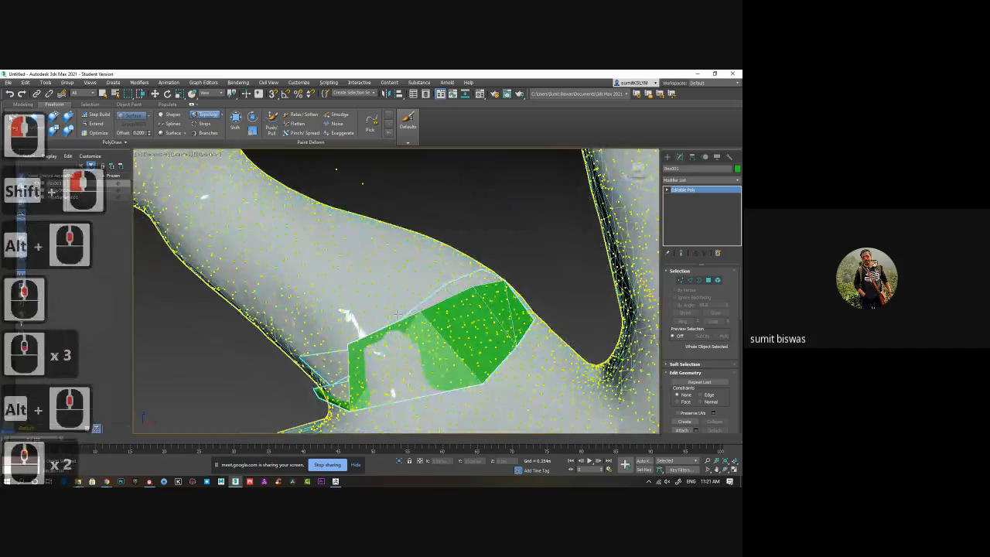
mouse_move(398, 314)
mouse_down()
mouse_move(356, 274)
mouse_move(284, 267)
mouse_move(384, 313)
mouse_up()
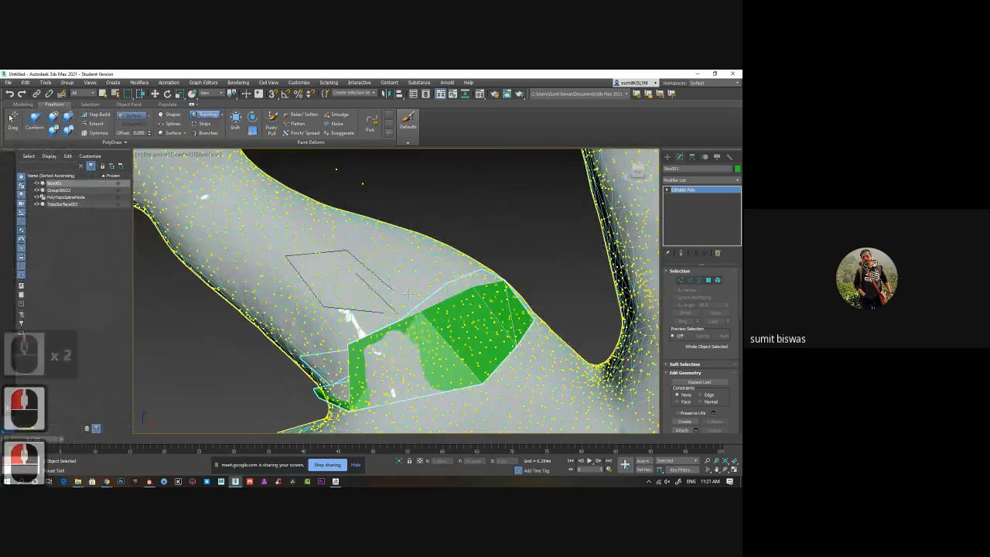
key(ctrl+z)
key(ctrl+z)
key(ctrl+z)
key(ctrl+z)
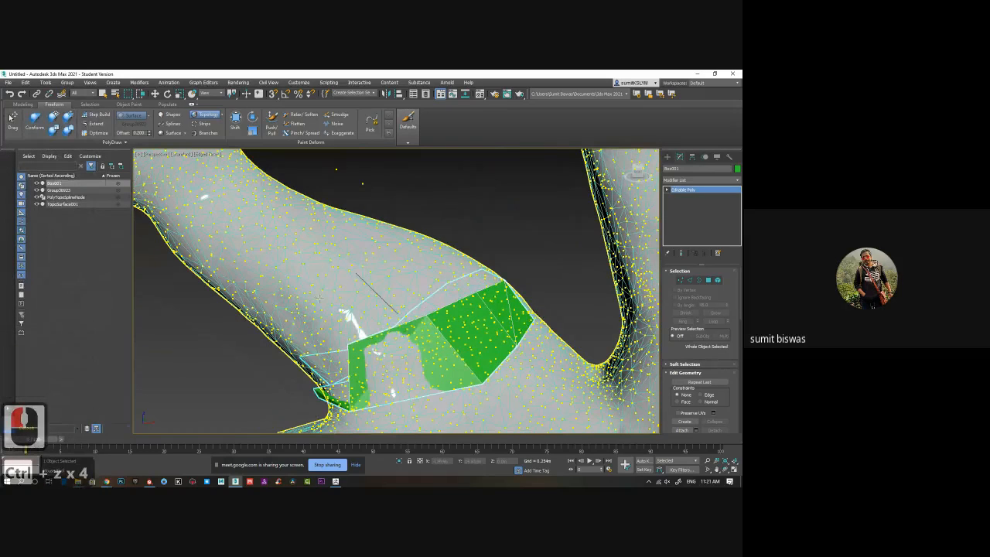
key(ctrl+z)
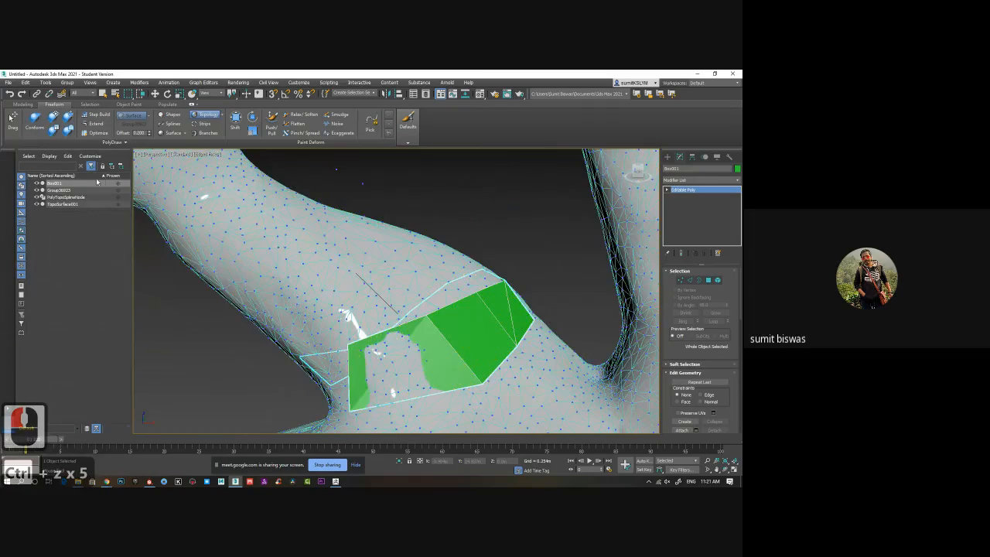
Switch back to the Strips tool and draw a wide strip of large faces running up the horn from above the existing strip.
click(221, 116)
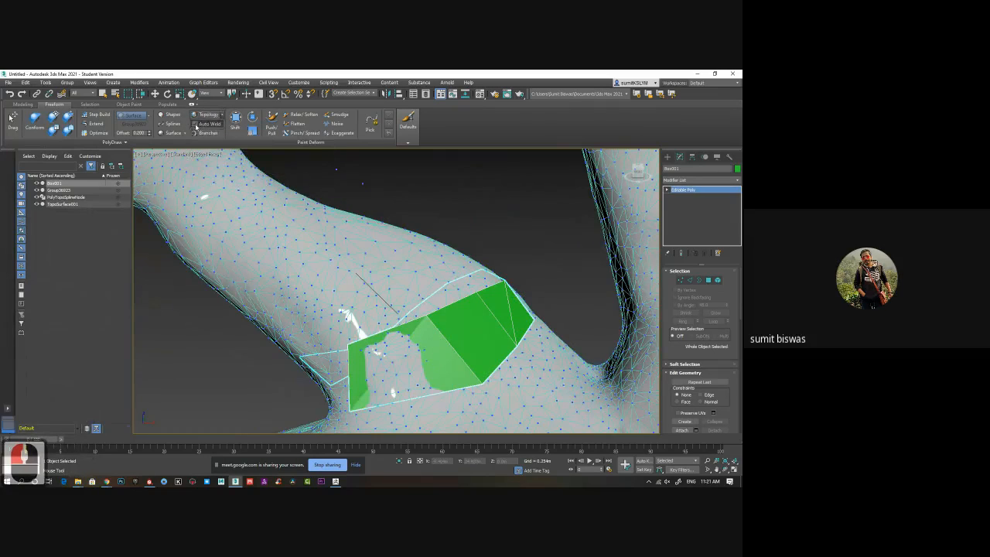
click(196, 126)
click(196, 126)
click(197, 125)
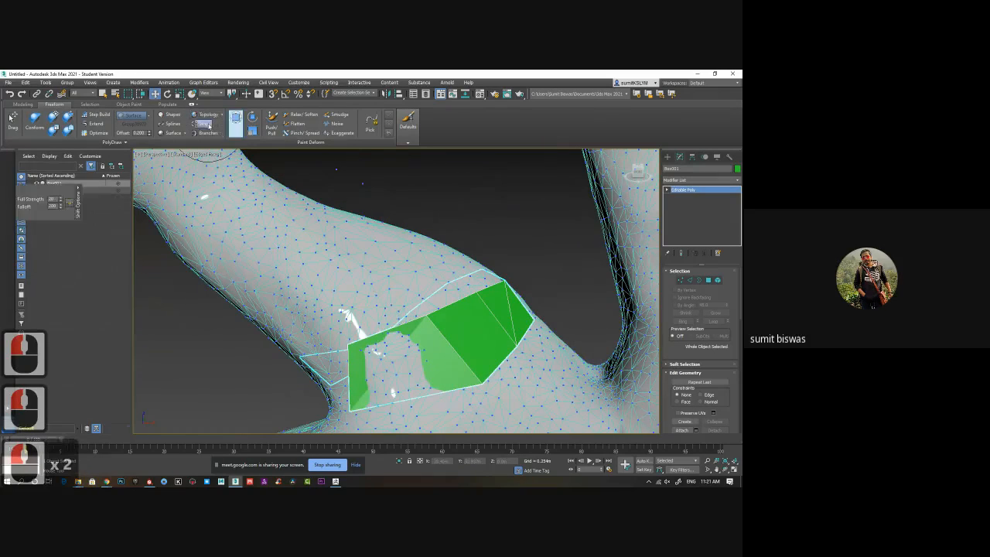
click(198, 125)
mouse_move(391, 302)
mouse_down()
mouse_move(348, 256)
mouse_move(220, 190)
mouse_up()
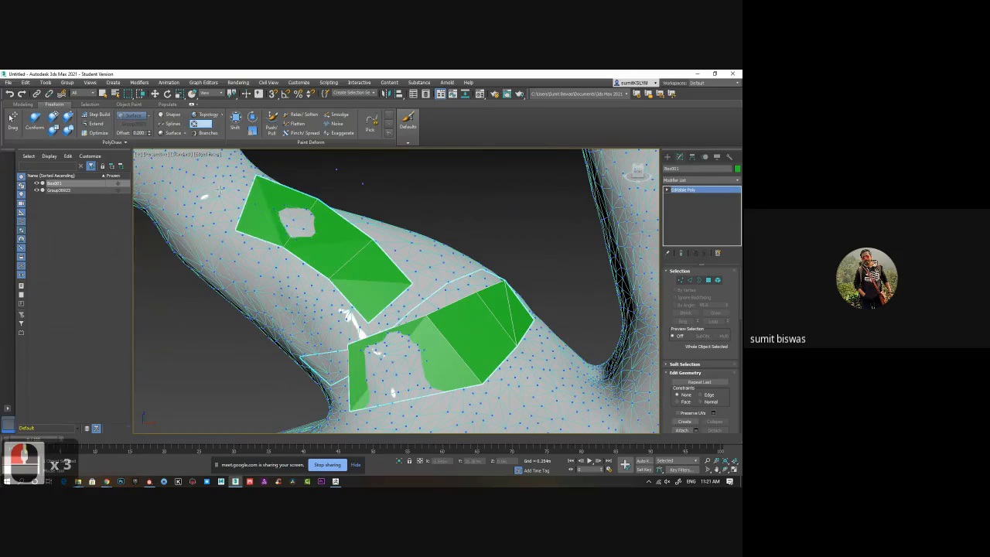
click(114, 142)
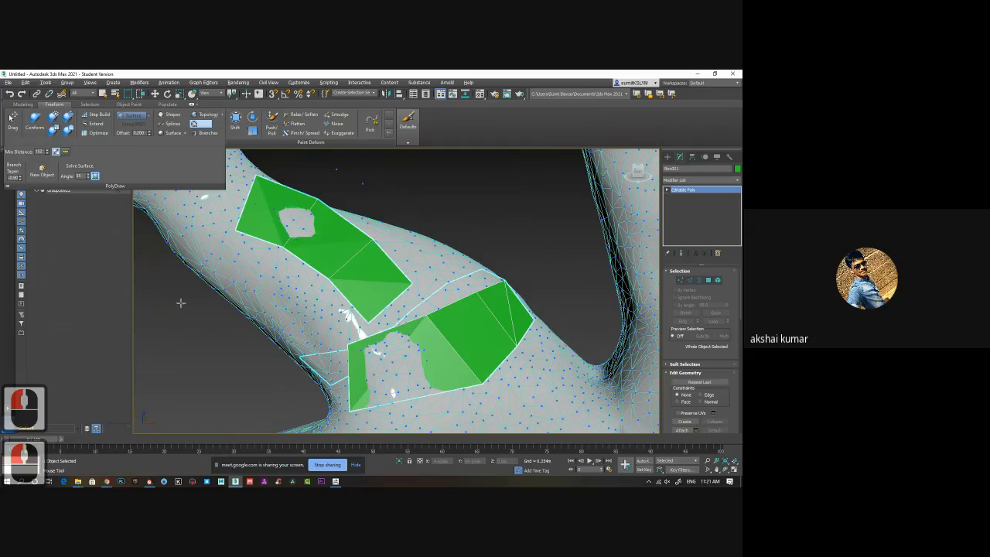
alt+middle_drag(181, 302, 403, 313)
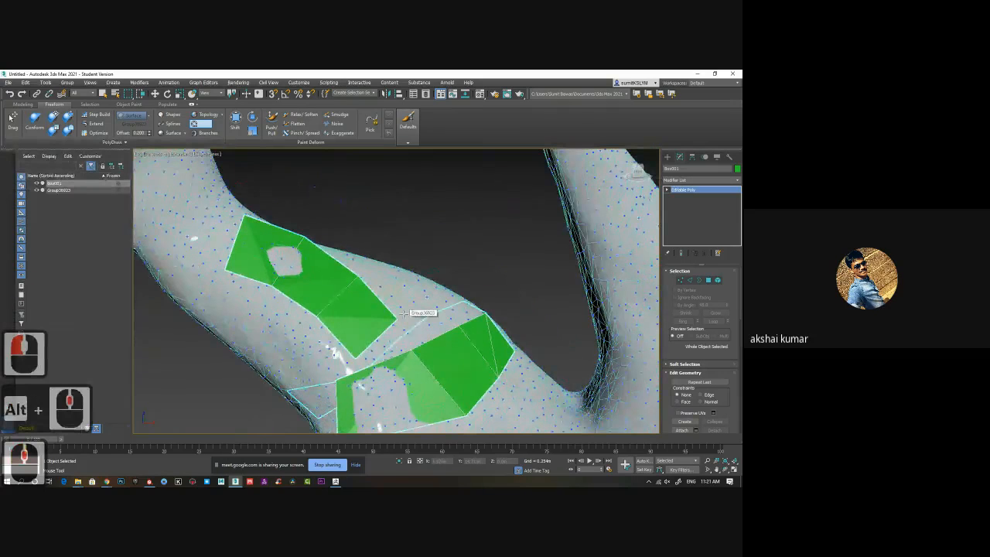
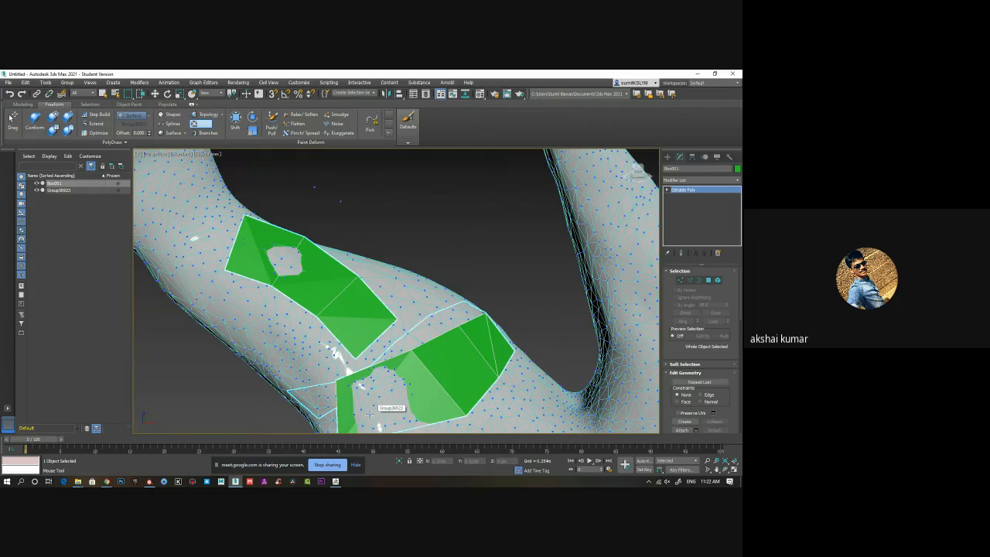
Activate Step Build and create the first quad face at the nose-side end of the eye's upper lid.
middle_drag(412, 368, 387, 232)
scroll(408, 250, down, 3)
alt+middle_drag(387, 232, 317, 240)
middle_drag(317, 240, 338, 284)
scroll(362, 249, up, 2)
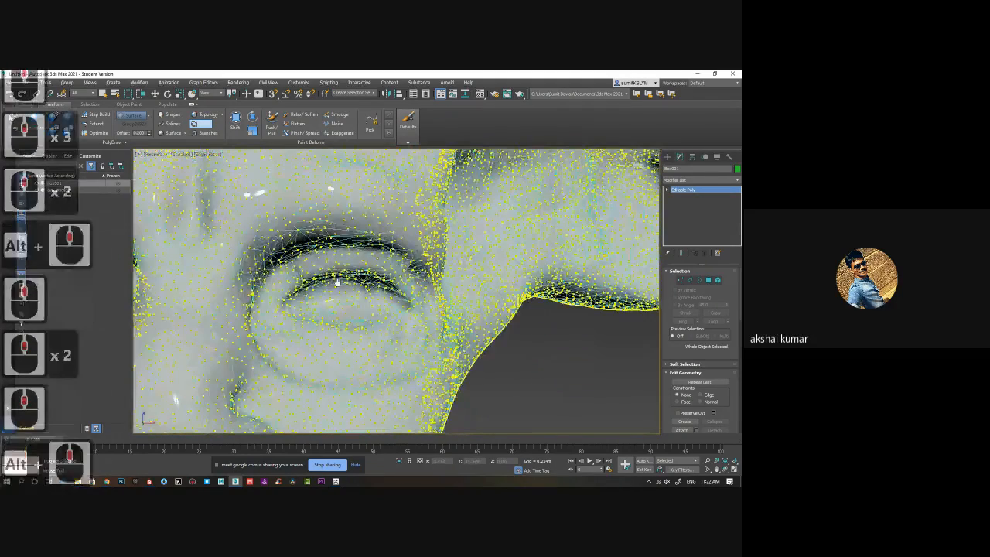
click(99, 116)
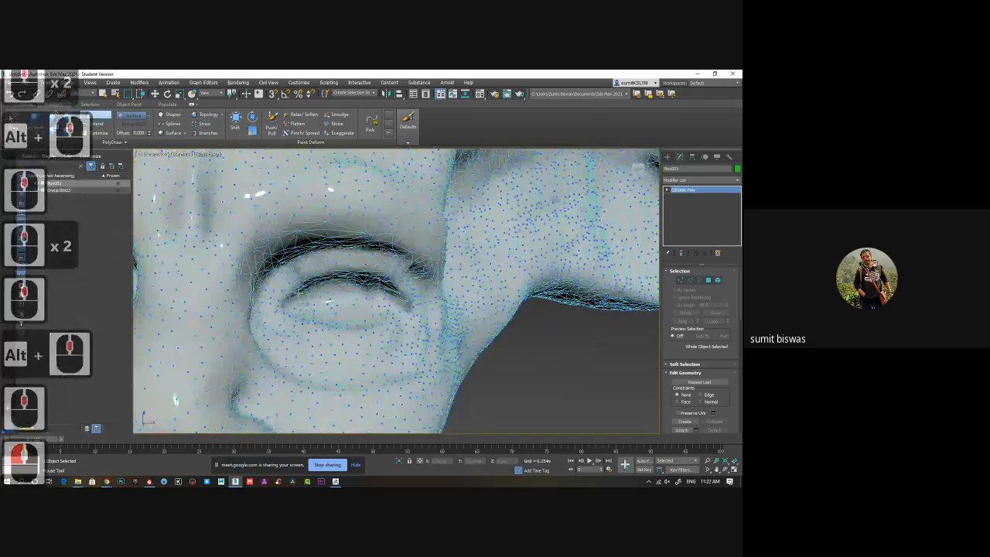
middle_drag(275, 294, 270, 300)
scroll(269, 300, up, 2)
click(252, 292)
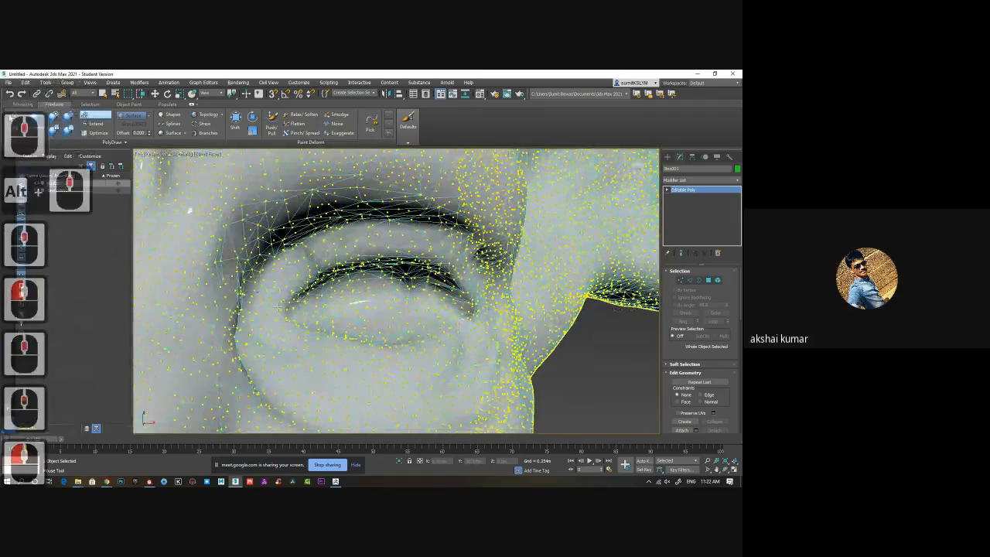
click(292, 283)
click(306, 279)
click(279, 308)
shift+click(283, 286)
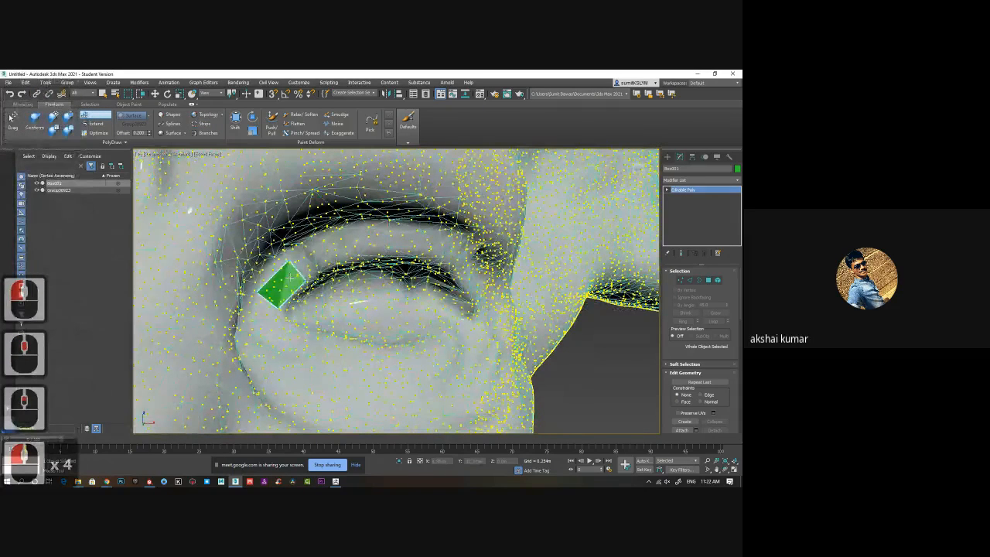
Extend the strip from the first quad with three more faces along the upper eyelid.
click(333, 265)
click(323, 242)
shift+click(323, 257)
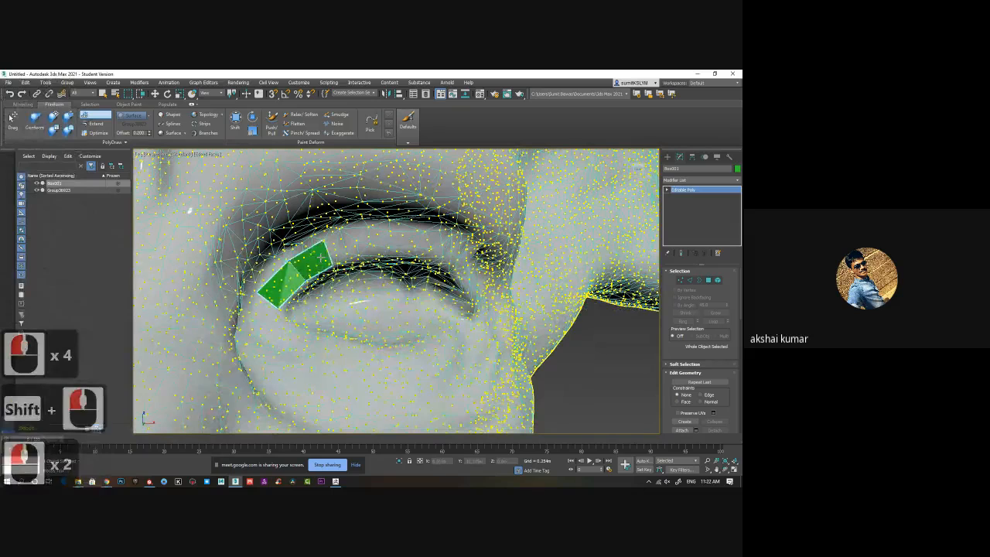
click(370, 256)
click(370, 255)
shift+click(352, 247)
click(413, 232)
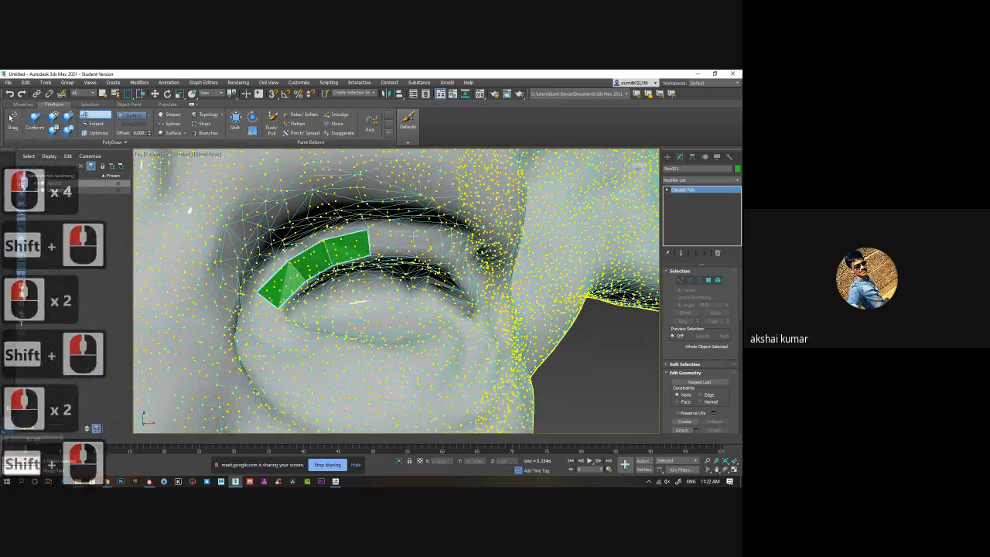
click(410, 250)
shift+click(396, 245)
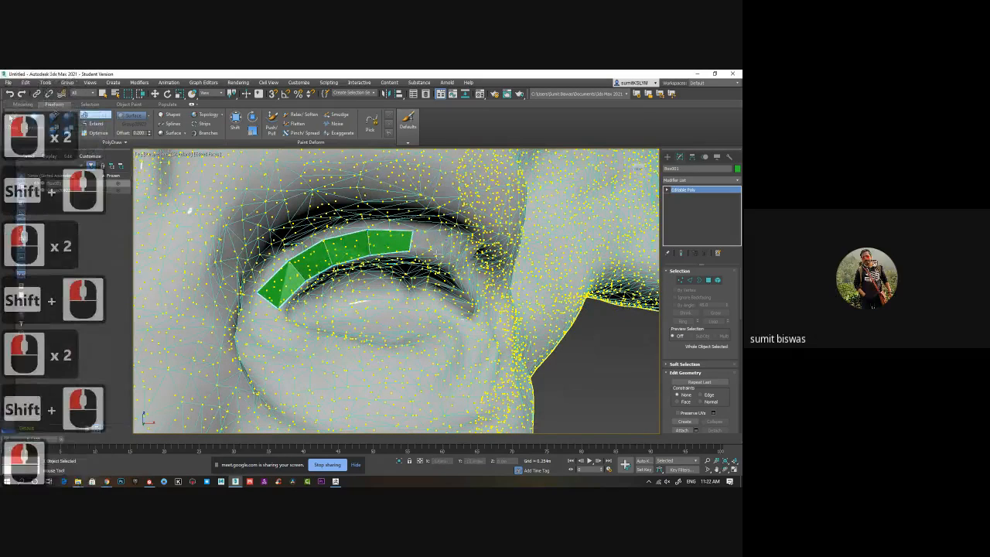
Continue the upper-lid strip with three faces curving down toward the eye's outer corner.
scroll(452, 275, up, 2)
alt+middle_drag(452, 275, 329, 245)
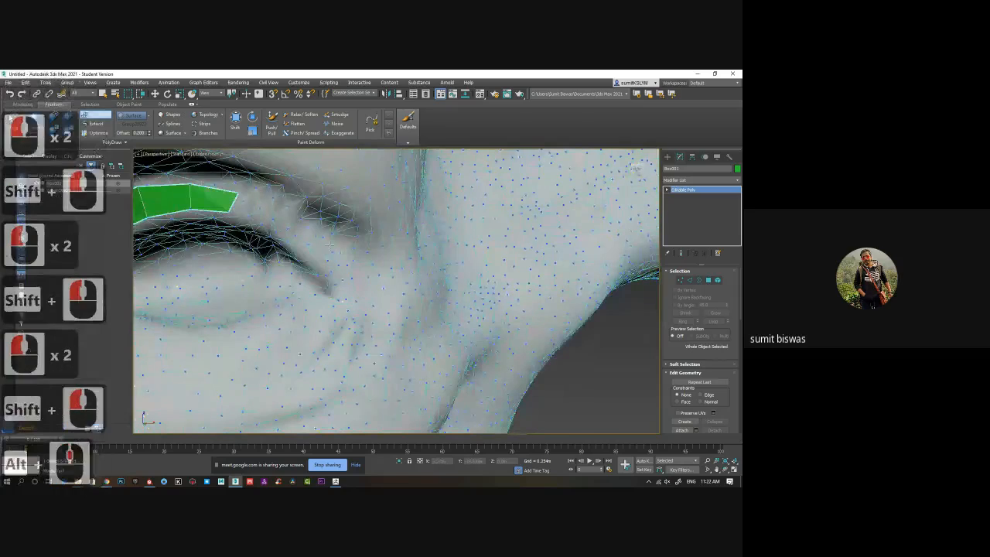
click(284, 211)
click(271, 229)
shift+click(258, 213)
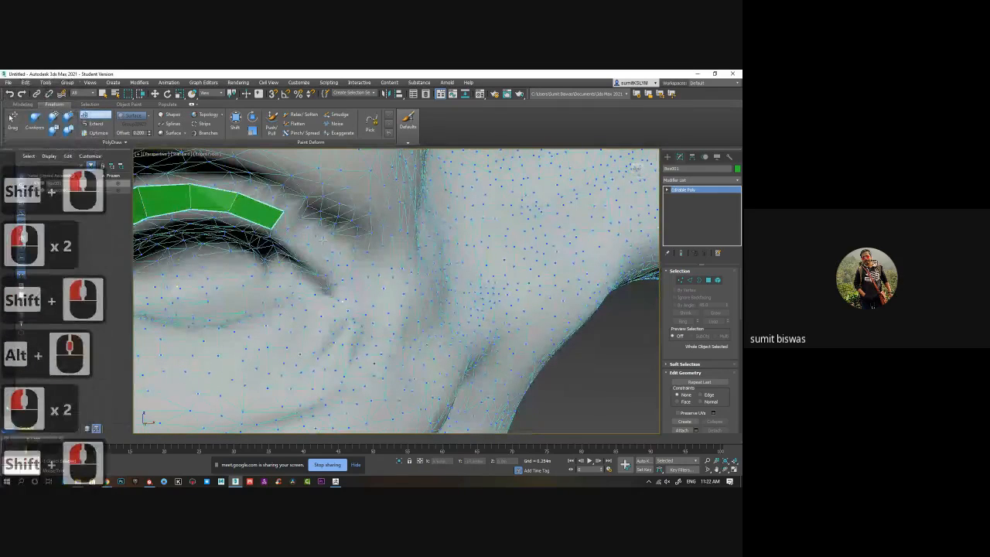
click(306, 251)
click(307, 254)
shift+click(297, 234)
click(348, 270)
click(328, 274)
shift+click(326, 261)
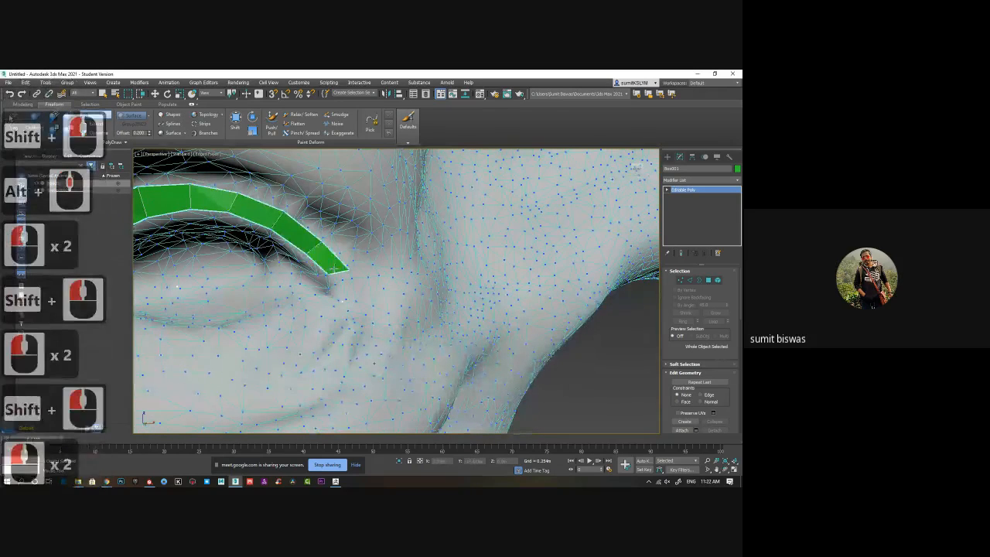
Turn the strip around the eye's outer corner with two faces and shift their shared outer vertex to even the bend.
click(355, 299)
click(329, 298)
shift+click(340, 287)
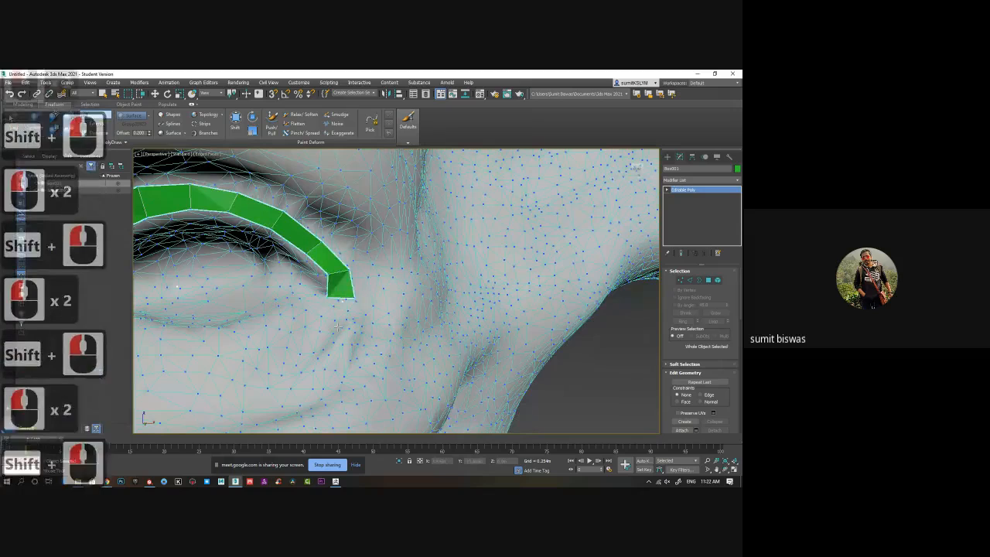
click(327, 327)
click(305, 308)
shift+click(332, 303)
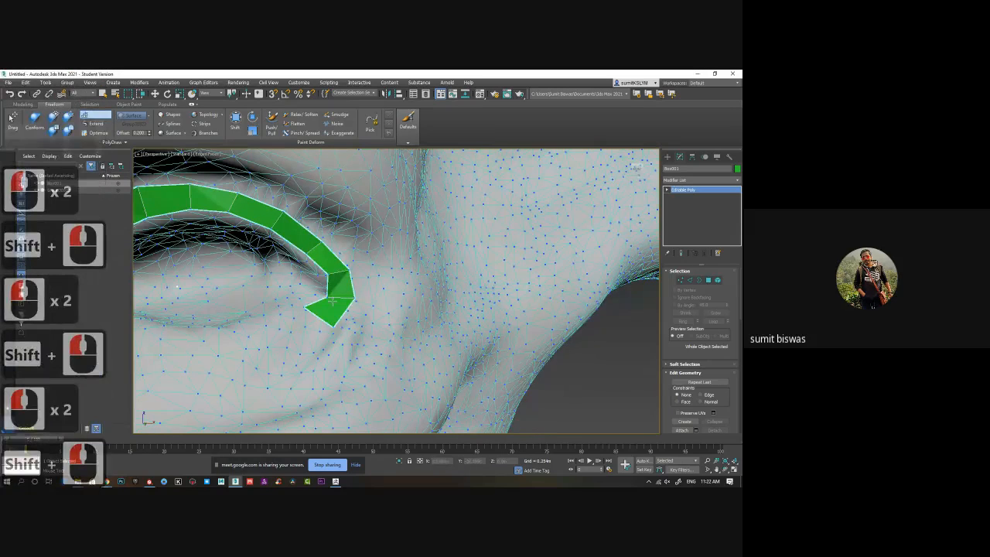
drag(329, 298, 349, 309)
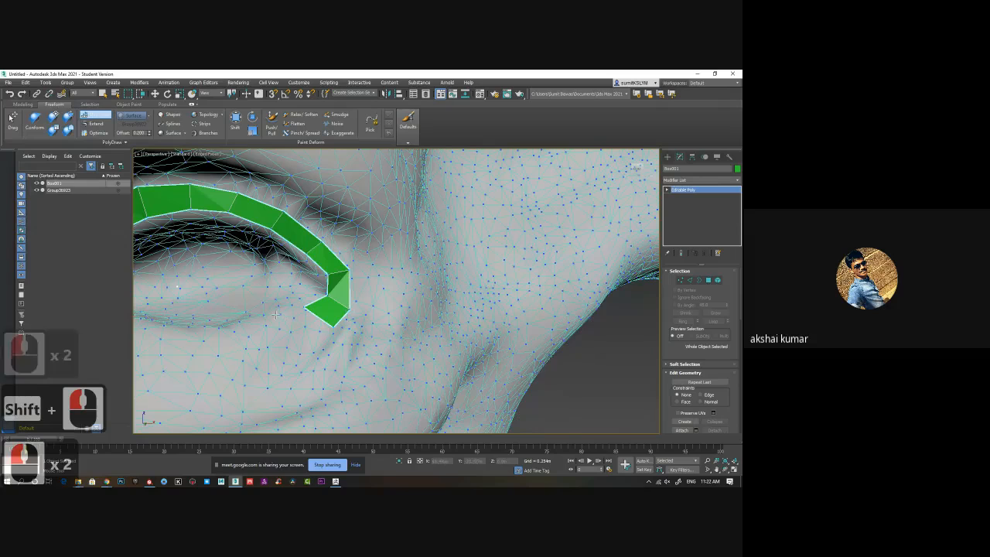
Add three faces along the lower eyelid, running from the outer corner toward the nose.
click(298, 346)
click(277, 316)
shift+click(301, 325)
click(233, 327)
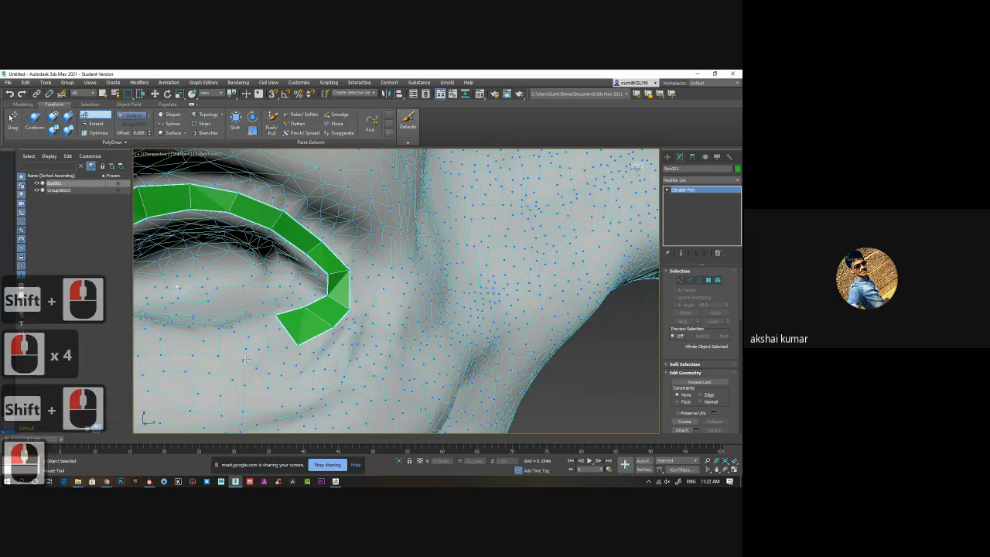
click(246, 359)
shift+click(263, 336)
shift+click(249, 348)
click(195, 330)
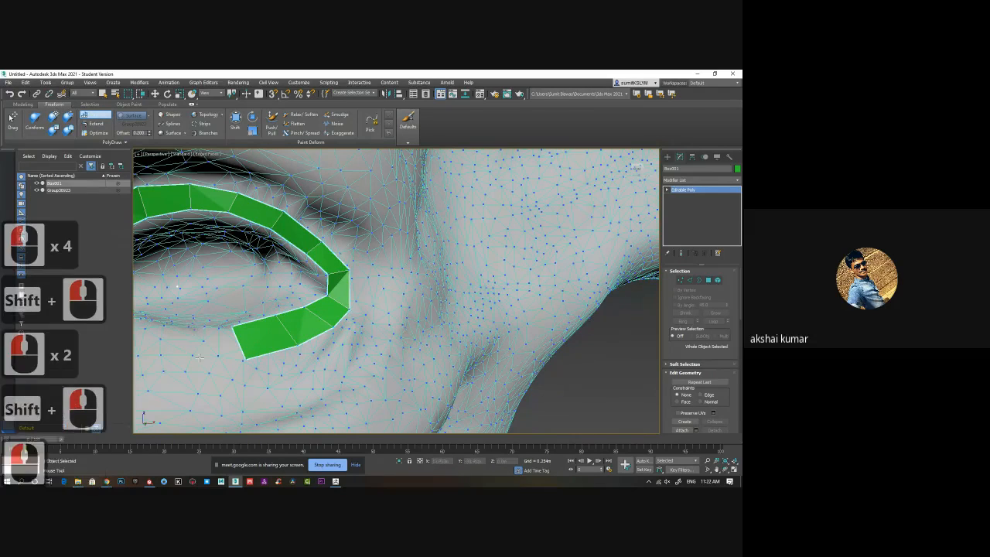
click(200, 357)
shift+click(219, 345)
alt+middle_drag(219, 356, 194, 302)
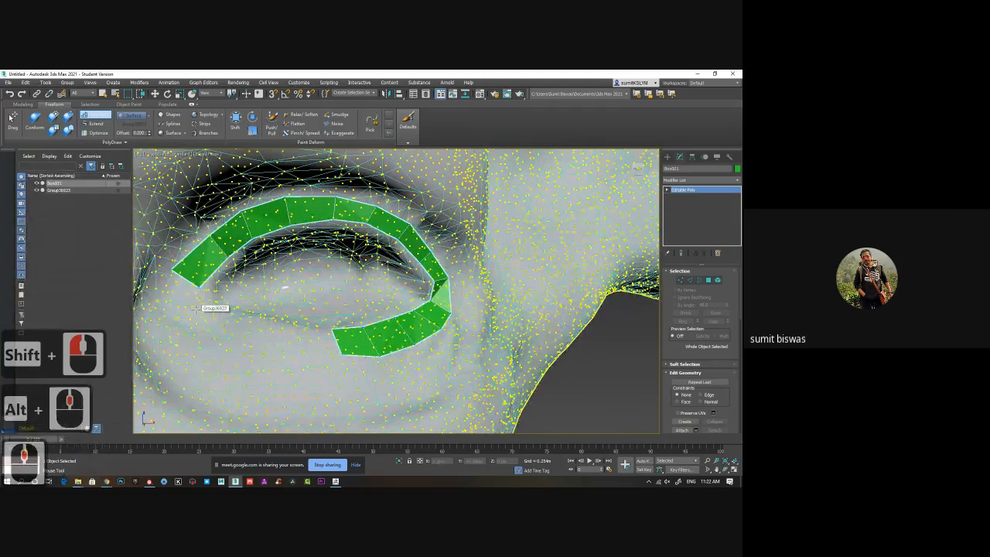
Build four faces from the strip's nose-side end around the inner corner and onto the lower eyelid.
click(201, 305)
click(174, 304)
shift+click(187, 297)
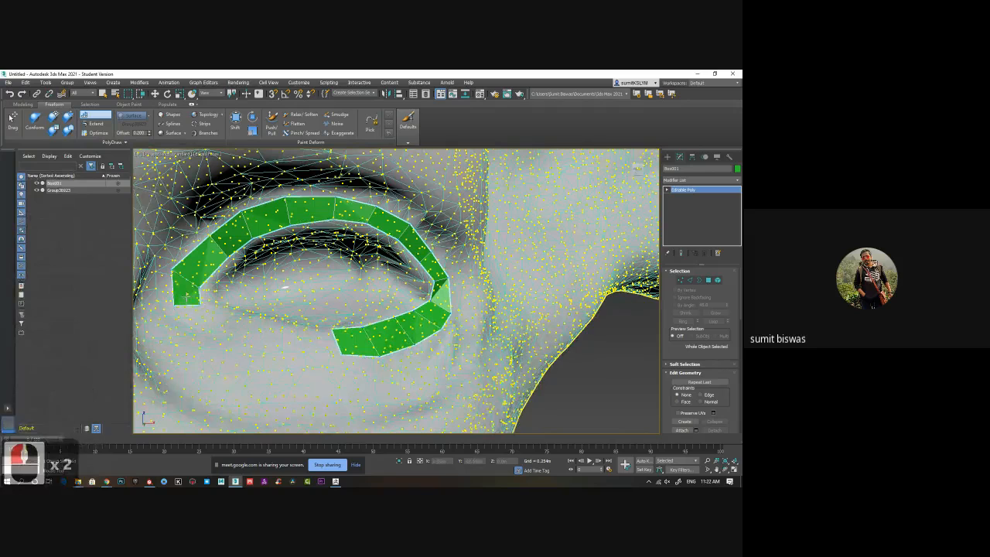
click(217, 311)
click(199, 333)
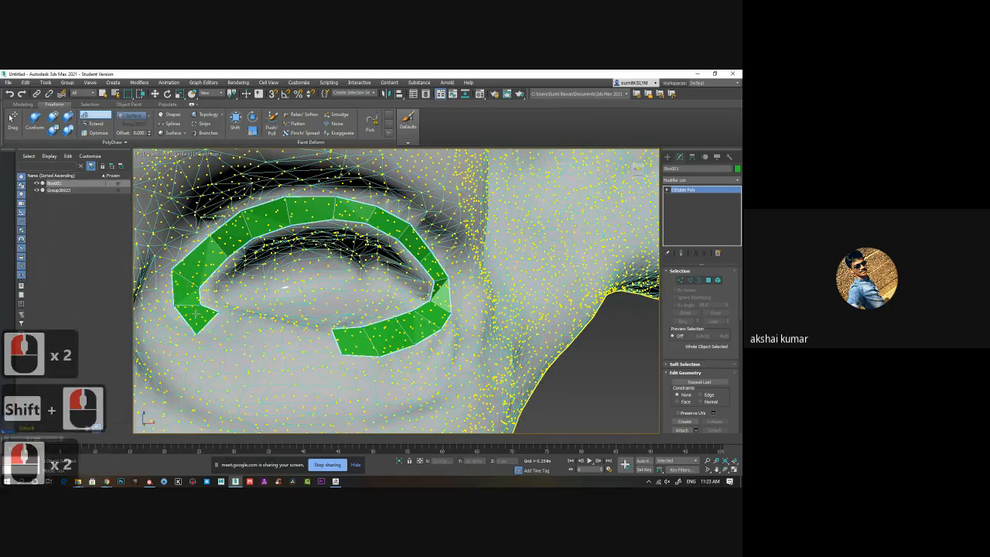
shift+click(199, 316)
click(230, 338)
click(241, 318)
shift+click(219, 327)
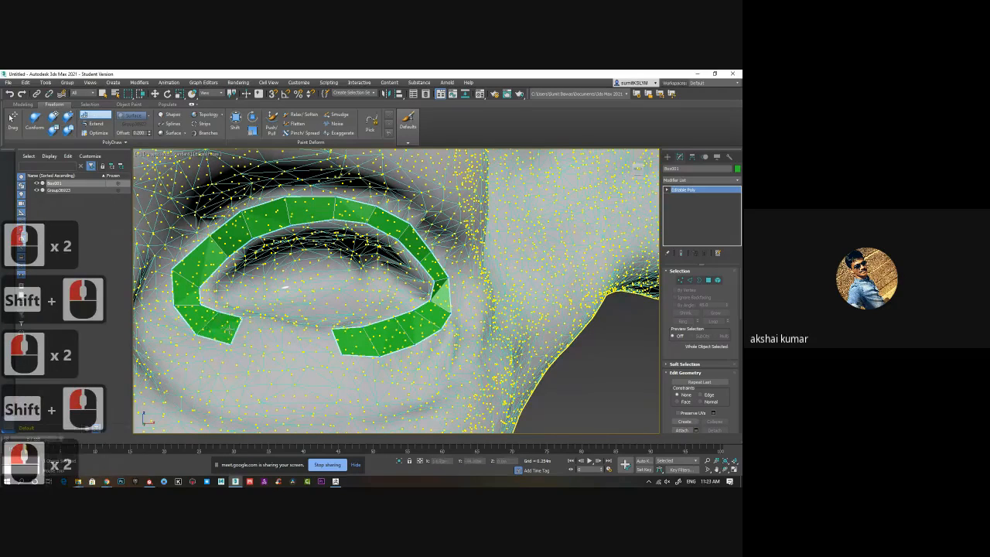
click(271, 323)
shift+click(254, 332)
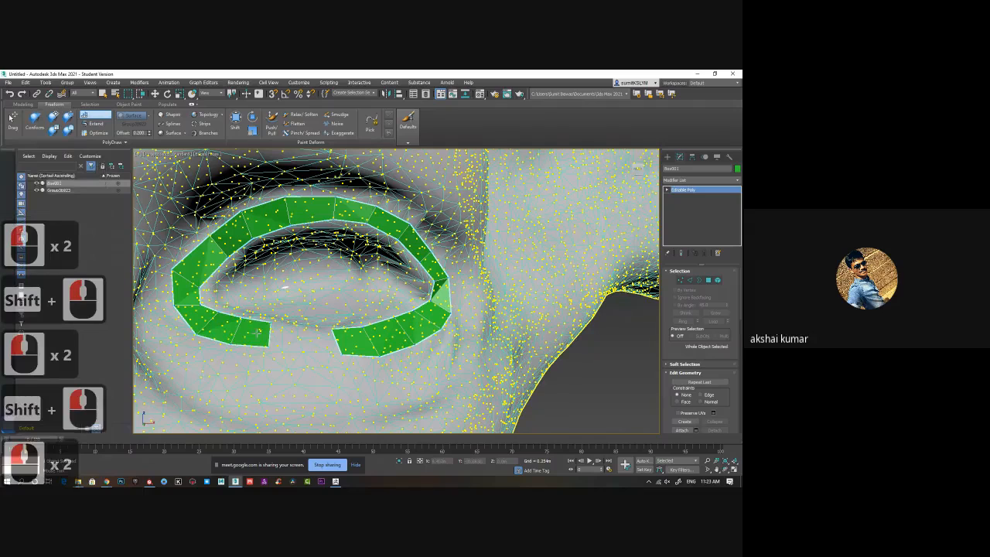
Undo the misplaced face, close the lower-lid gap with two faces, and nudge the ring's vertex at the inner corner.
click(309, 333)
shift+click(298, 334)
shift+click(295, 338)
key(ctrl+z)
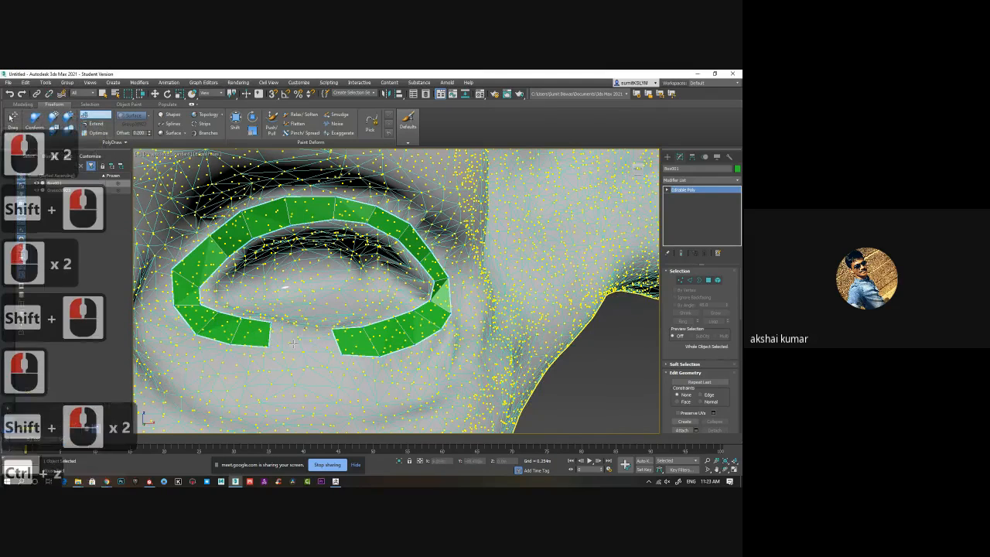
click(308, 348)
shift+click(310, 350)
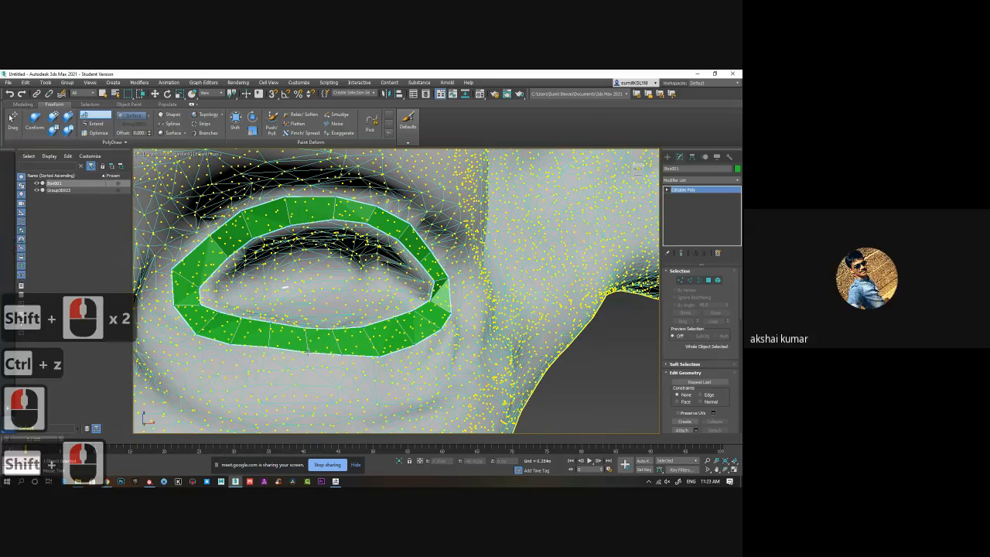
click(188, 316)
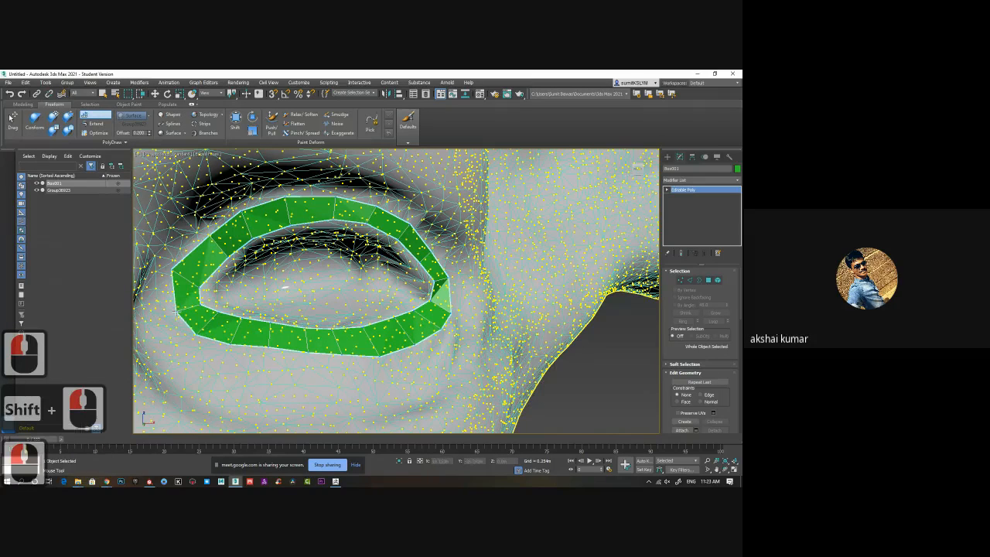
click(195, 322)
Move the ring's vertices around the eye's outer corner outward to even out the face widths.
alt+middle_drag(406, 342, 334, 296)
scroll(317, 312, down, 2)
middle_drag(334, 296, 296, 304)
scroll(395, 316, up, 3)
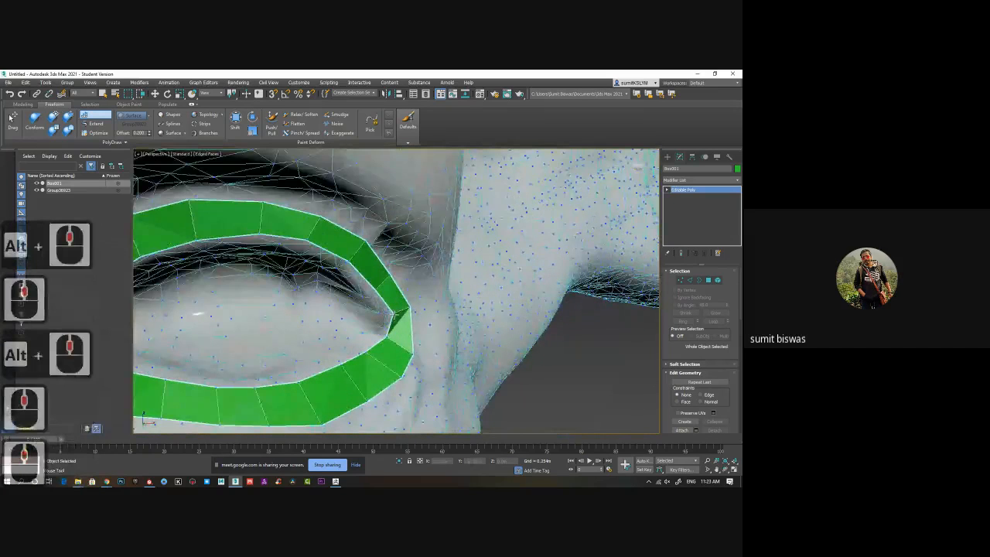
drag(394, 314, 416, 313)
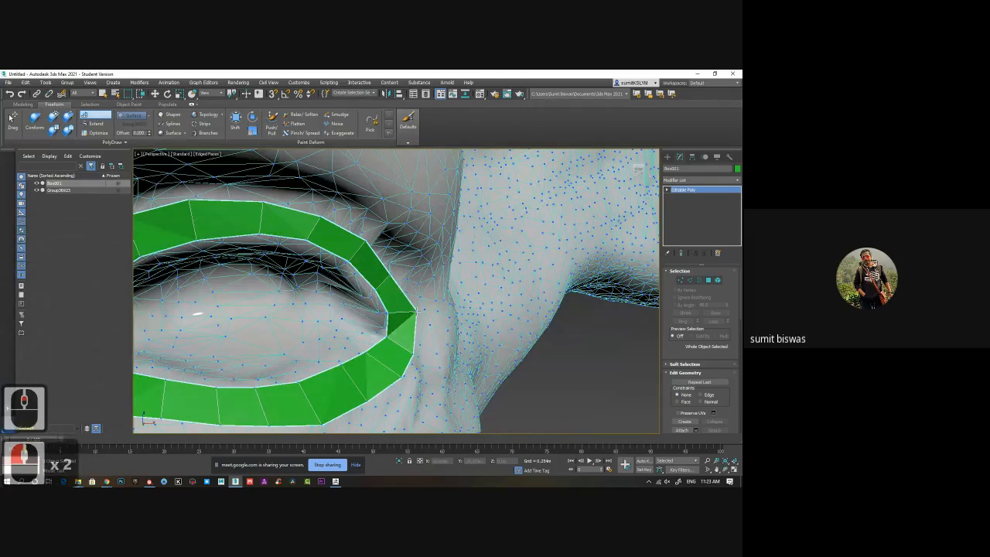
drag(413, 354, 416, 343)
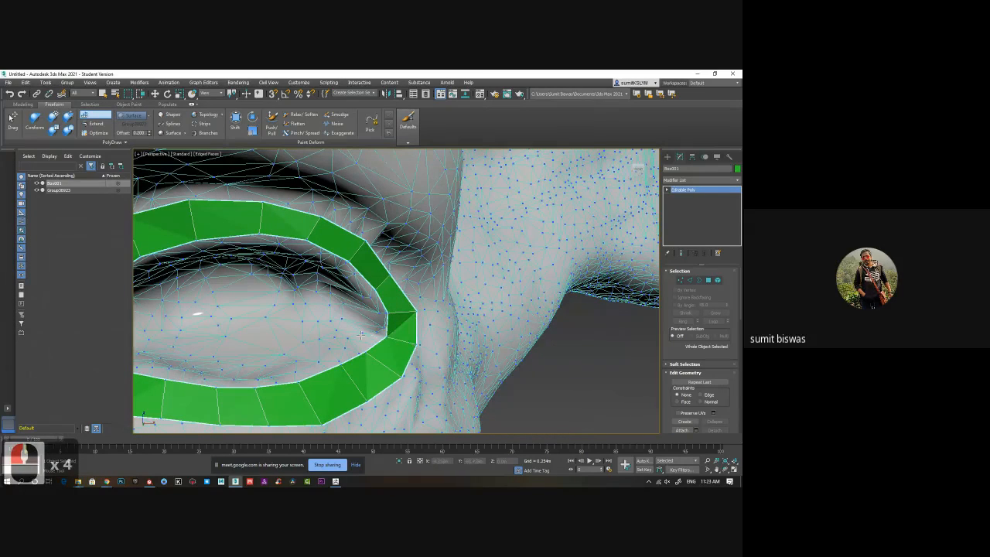
drag(390, 277, 399, 266)
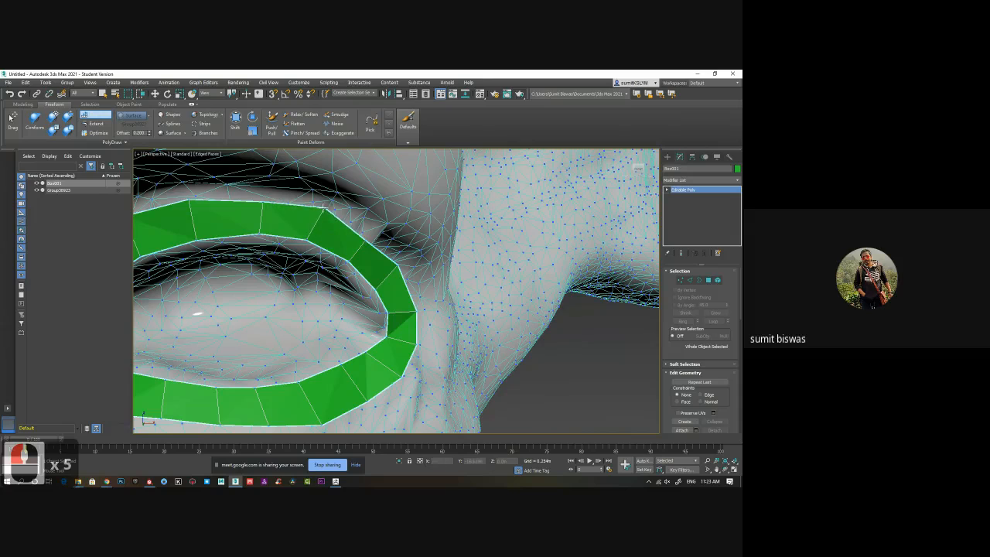
Pull the ring's outer vertices along the upper lid outward, including those toward the nose side.
drag(263, 204, 261, 190)
drag(191, 200, 196, 194)
drag(367, 242, 373, 234)
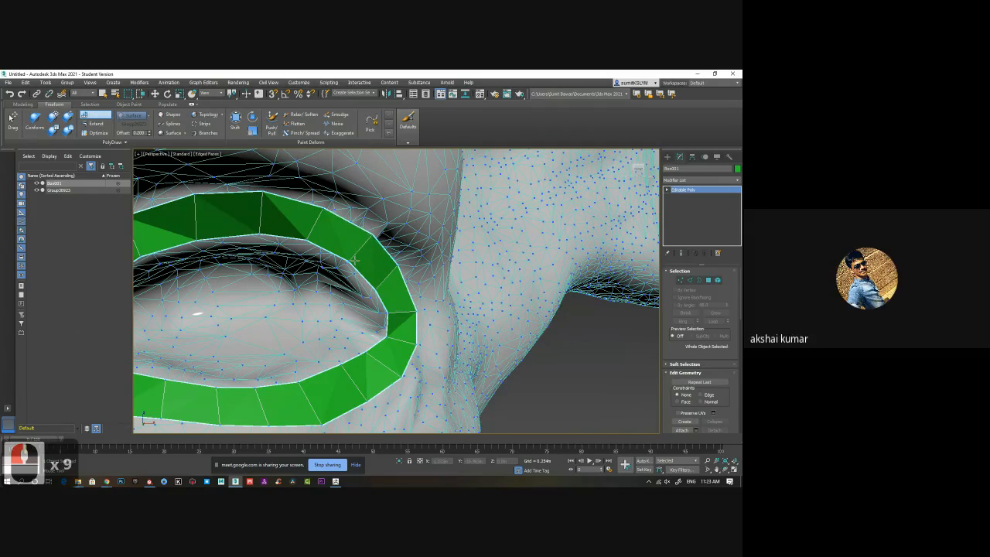
middle_drag(323, 273, 294, 294)
scroll(323, 273, down, 2)
scroll(294, 294, up, 1)
middle_drag(294, 294, 372, 271)
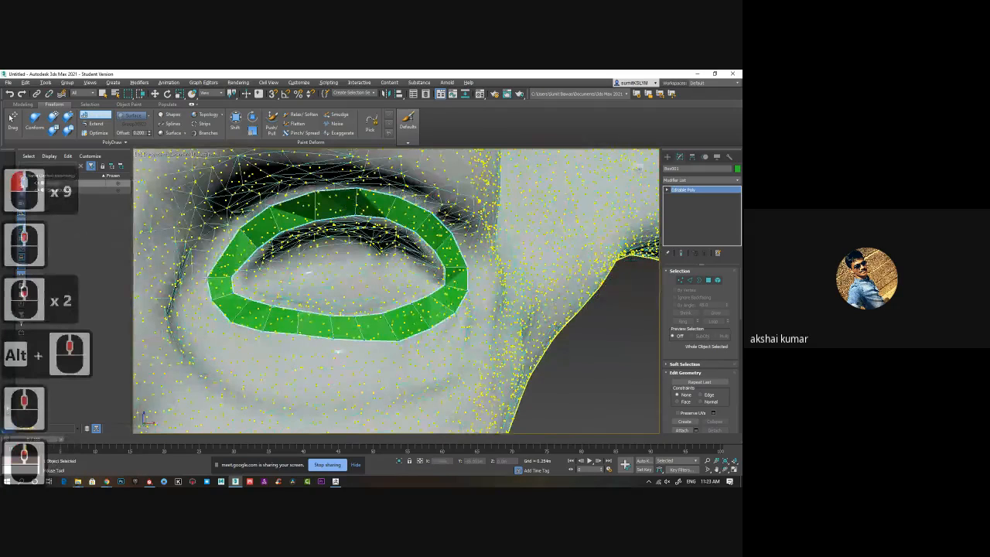
drag(242, 229, 265, 211)
click(240, 353)
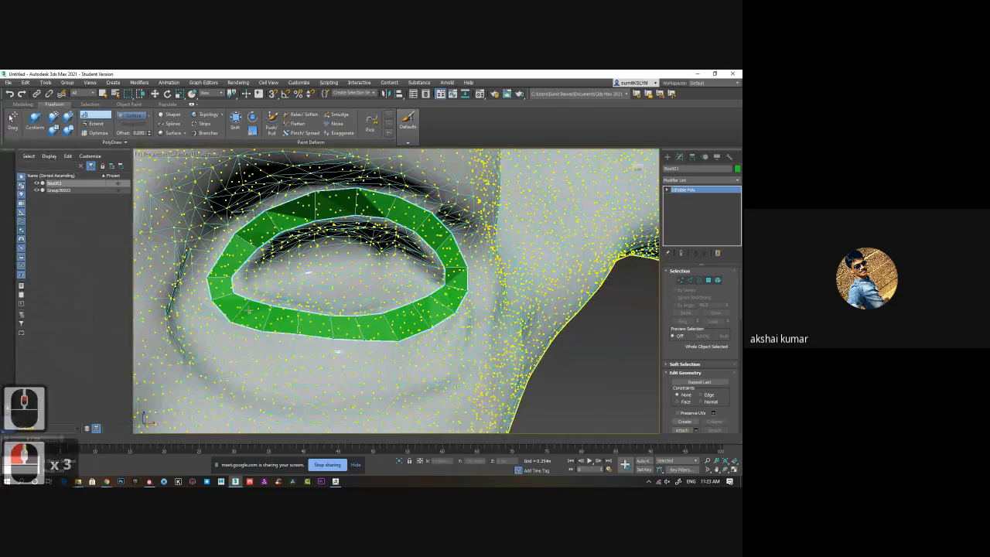
Try extending the ring's upper border outward with the Extend tool, undo it, and return to Step Build.
click(99, 133)
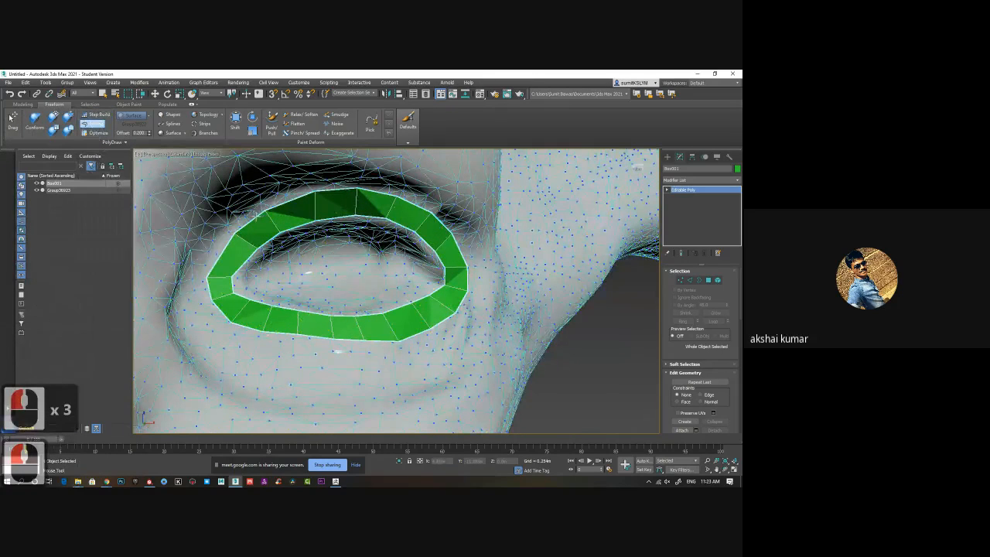
drag(263, 212, 247, 203)
key(ctrl+z)
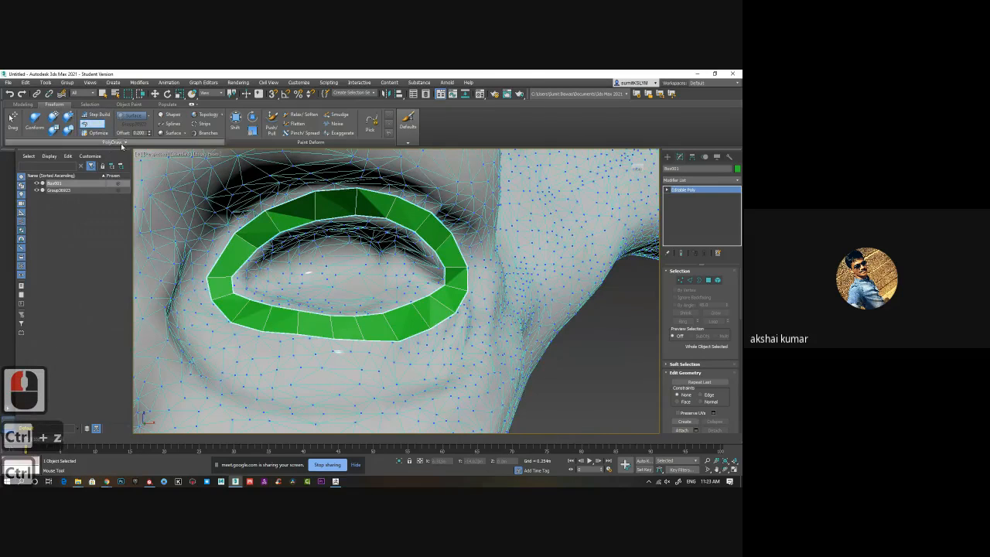
click(122, 145)
click(95, 116)
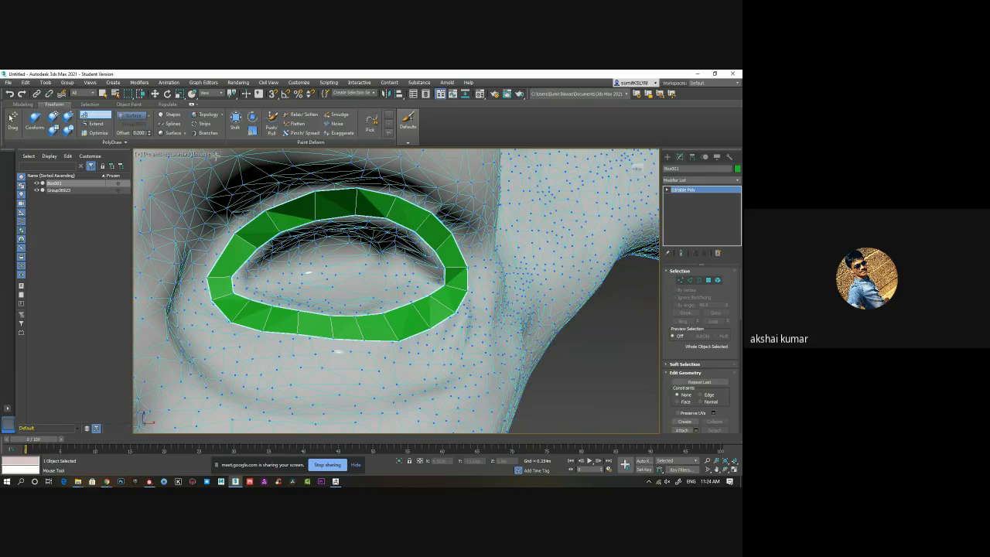
Try building off the eye ring's outer border near the inner corner with the Branches tool.
click(208, 134)
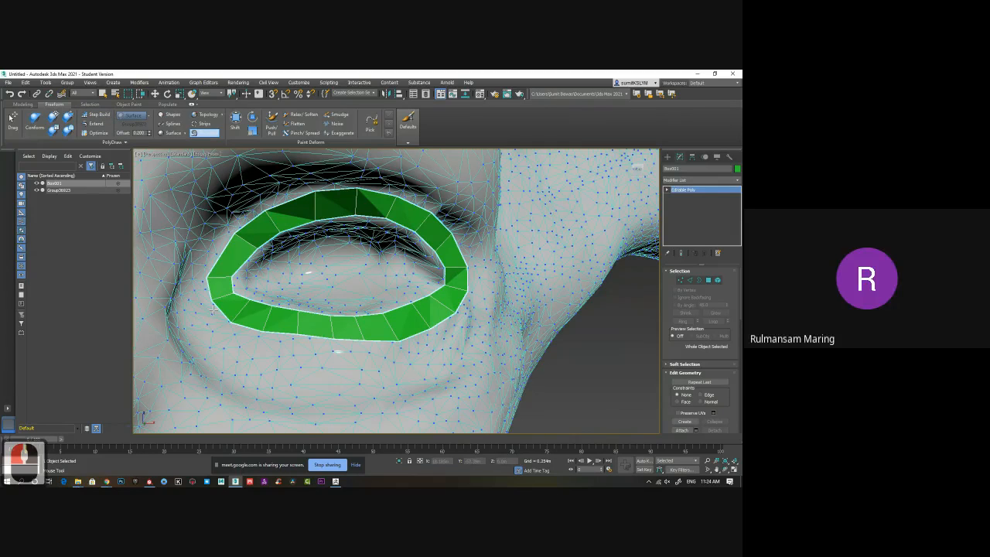
click(212, 310)
click(210, 308)
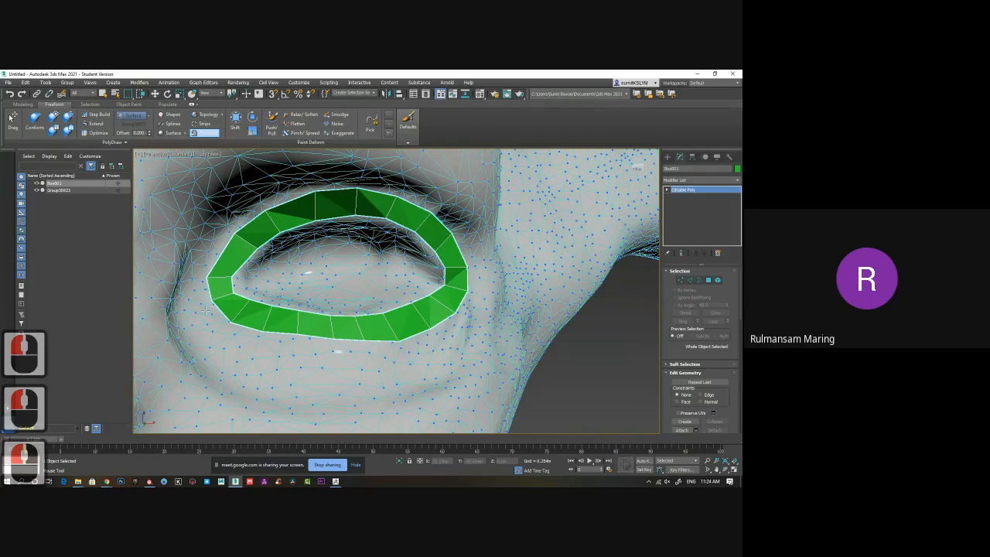
shift+click(206, 309)
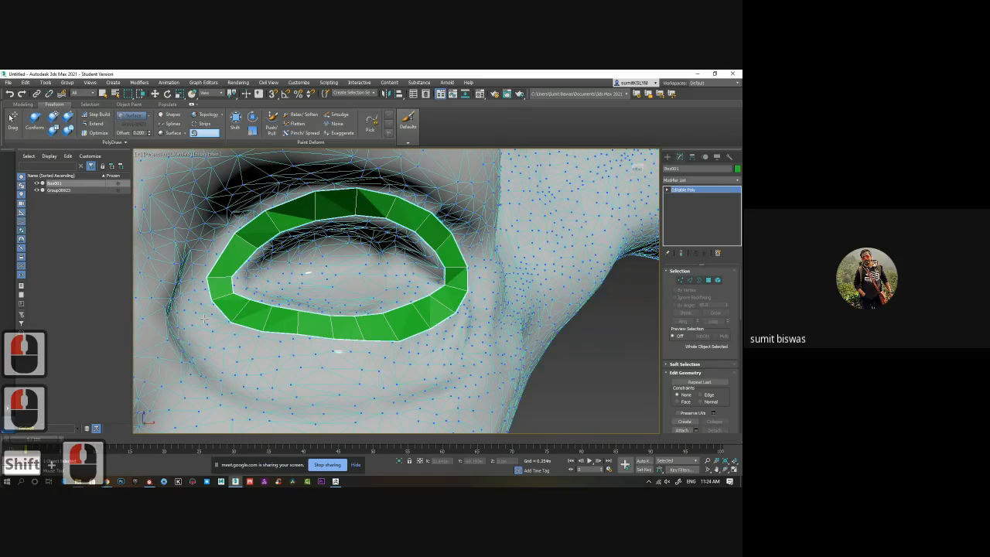
With Step Build, start a second outer row by adding three faces along the ring's border from the inner corner under the lower lid.
shift+click(204, 318)
click(222, 335)
shift+click(214, 319)
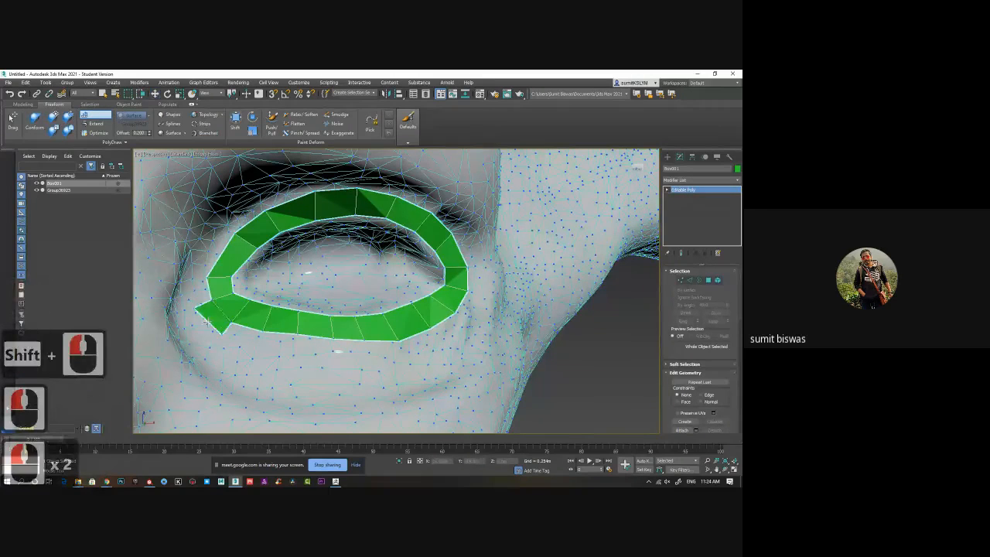
click(260, 345)
shift+click(247, 334)
click(300, 352)
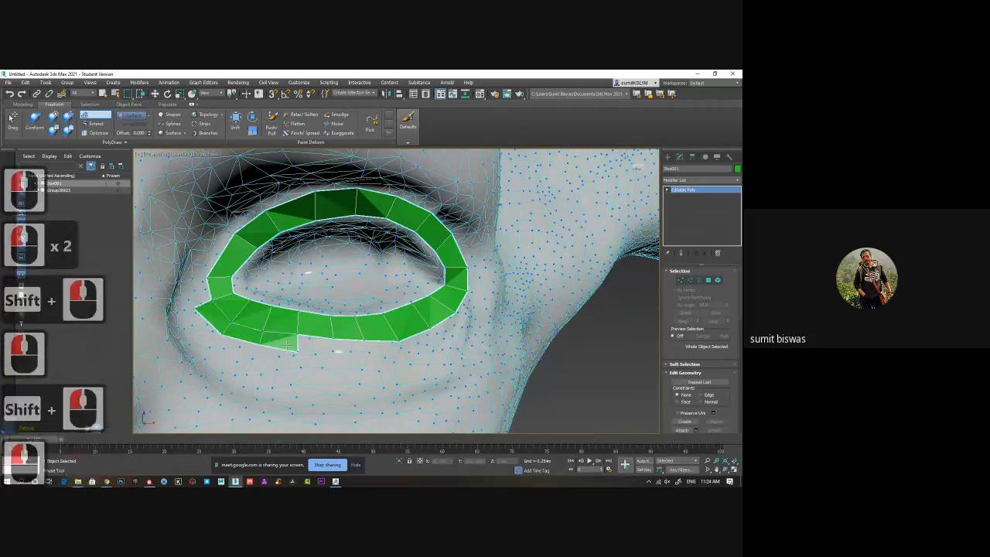
shift+click(292, 345)
Continue the second row with three faces below the middle of the lower lid.
click(338, 352)
shift+click(311, 346)
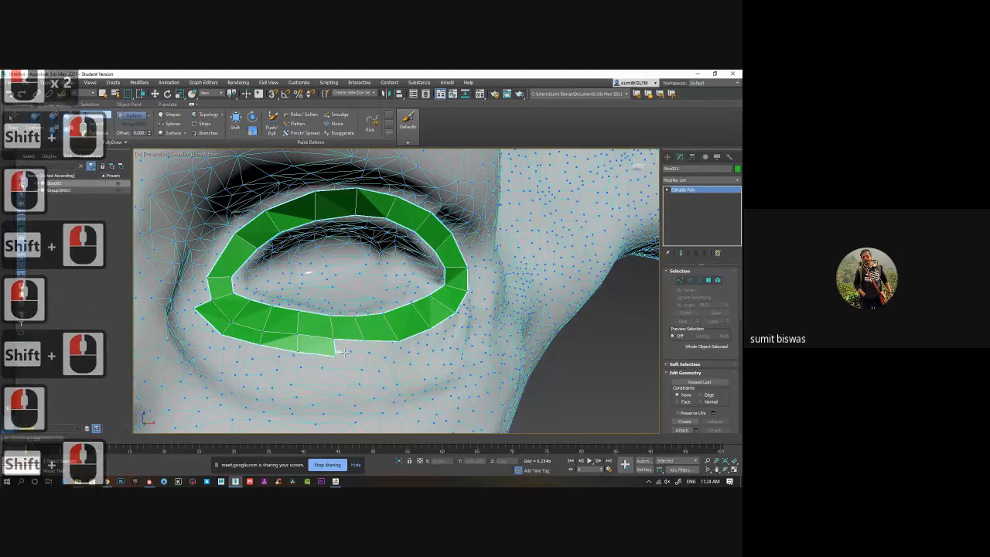
click(372, 356)
shift+click(354, 348)
click(404, 354)
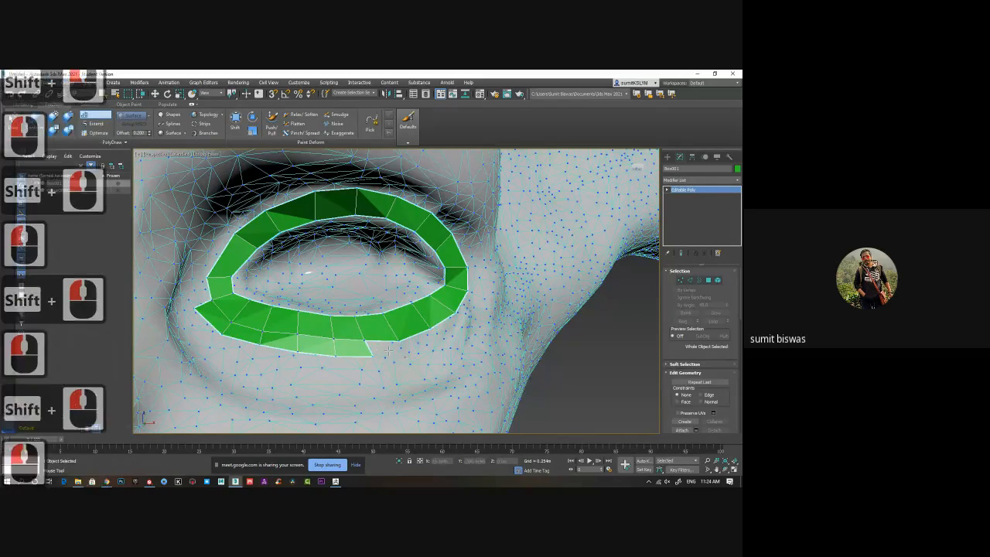
shift+click(391, 346)
Add four faces to the second row, from the lower lid's outer end up around the eye's outer corner.
click(435, 350)
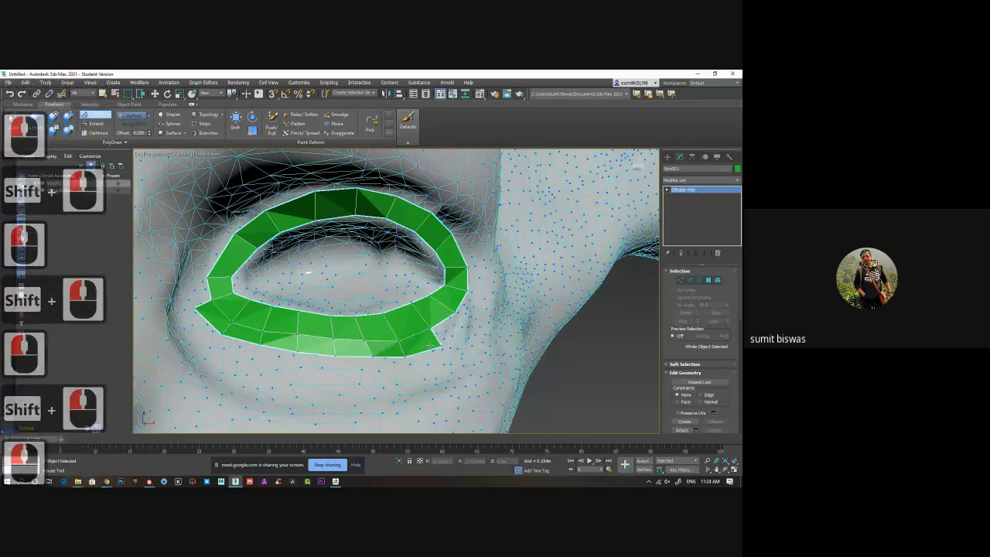
shift+click(427, 340)
click(468, 331)
shift+click(460, 327)
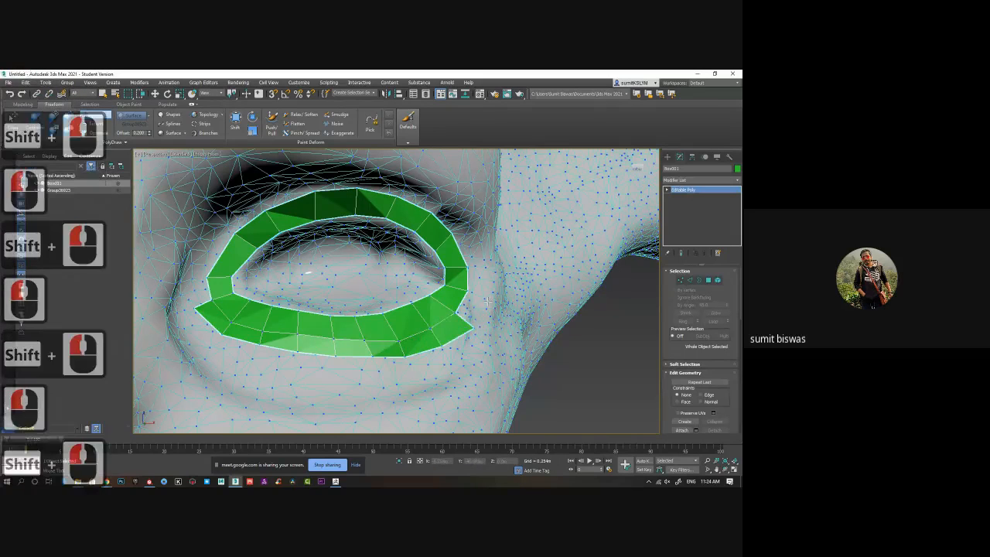
click(488, 302)
shift+click(473, 308)
click(492, 274)
shift+click(483, 285)
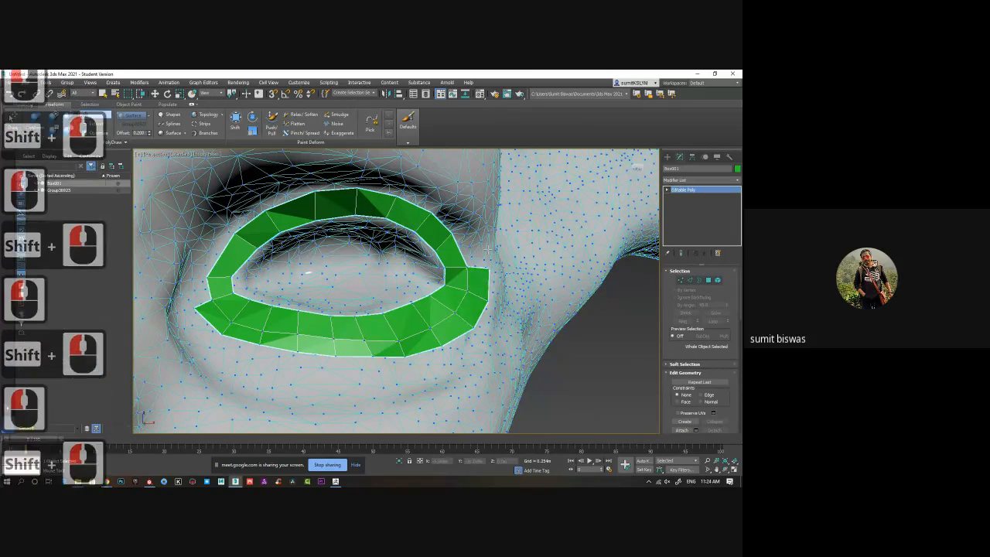
Add two faces above the eye's outer corner and shift their shared outer vertex upward to follow the ring's curve.
click(480, 242)
shift+click(475, 241)
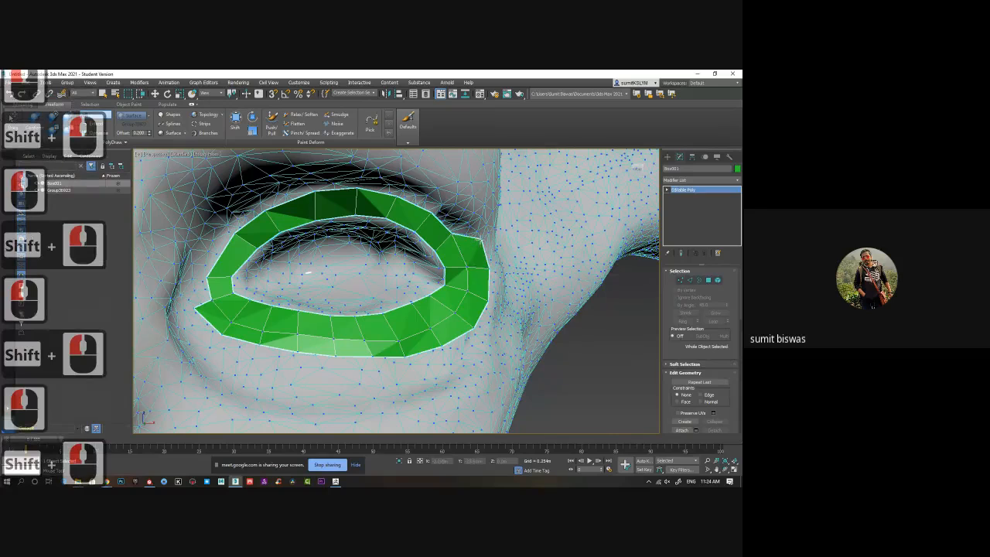
drag(481, 241, 474, 226)
click(446, 203)
shift+click(453, 213)
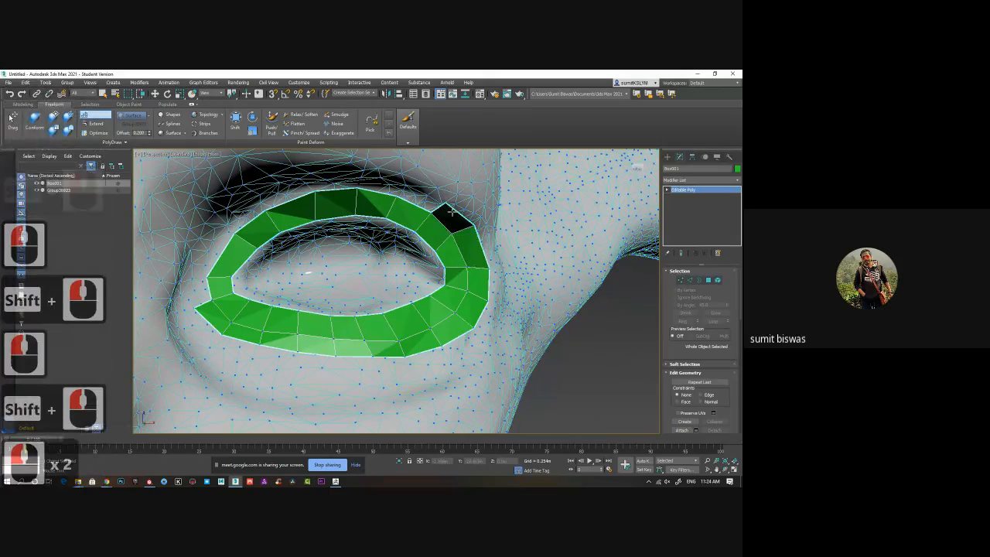
Extend the second row with four faces across the top of the upper lid toward the nose side.
click(404, 186)
shift+click(417, 194)
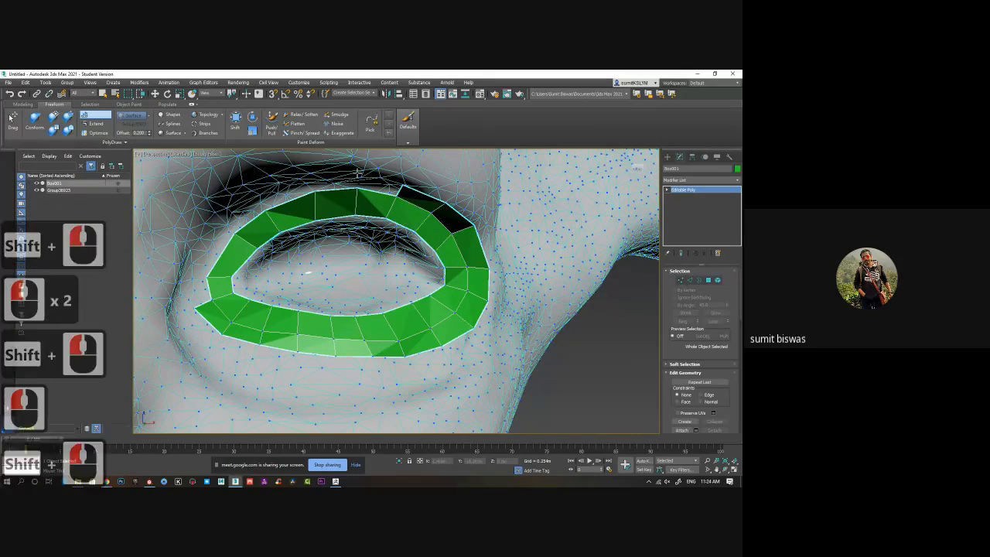
click(389, 188)
click(310, 177)
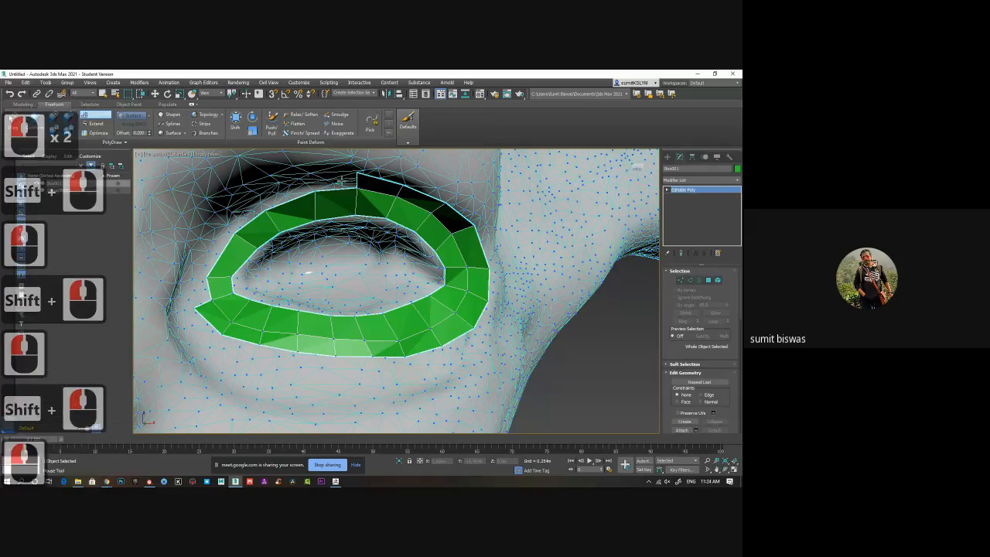
shift+click(341, 183)
shift+click(283, 195)
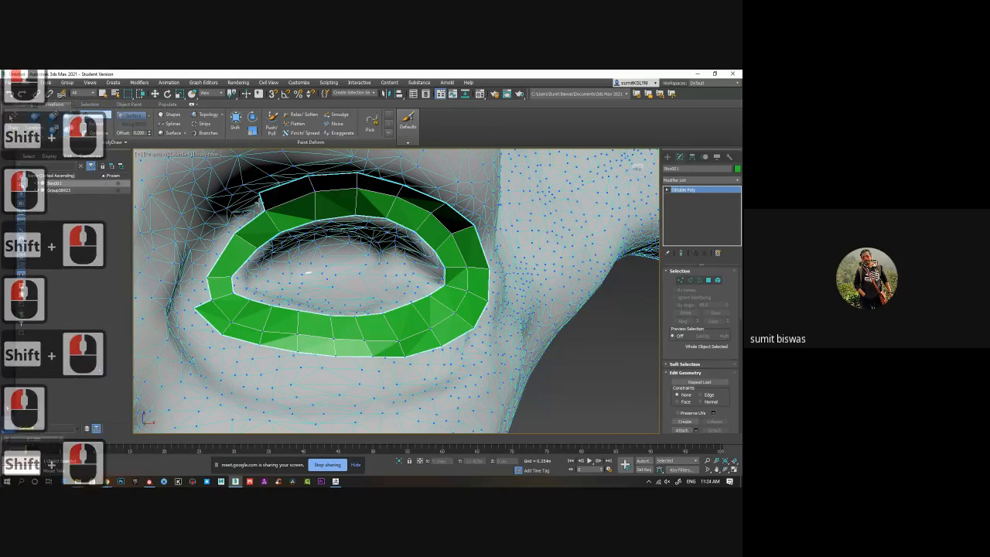
Close the second row around the eye with three faces down the nose side to the inner corner.
click(222, 219)
shift+click(239, 215)
click(188, 270)
shift+click(209, 249)
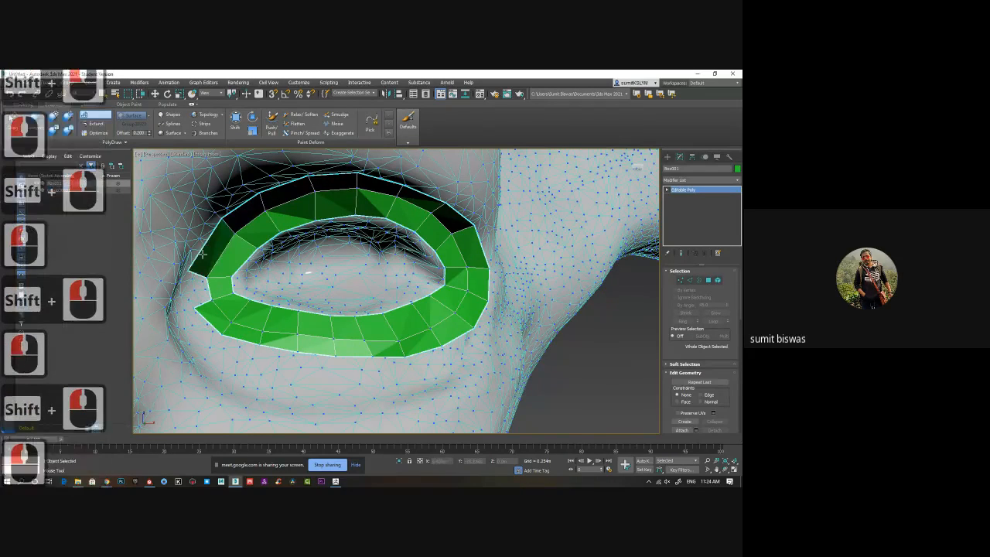
shift+click(195, 296)
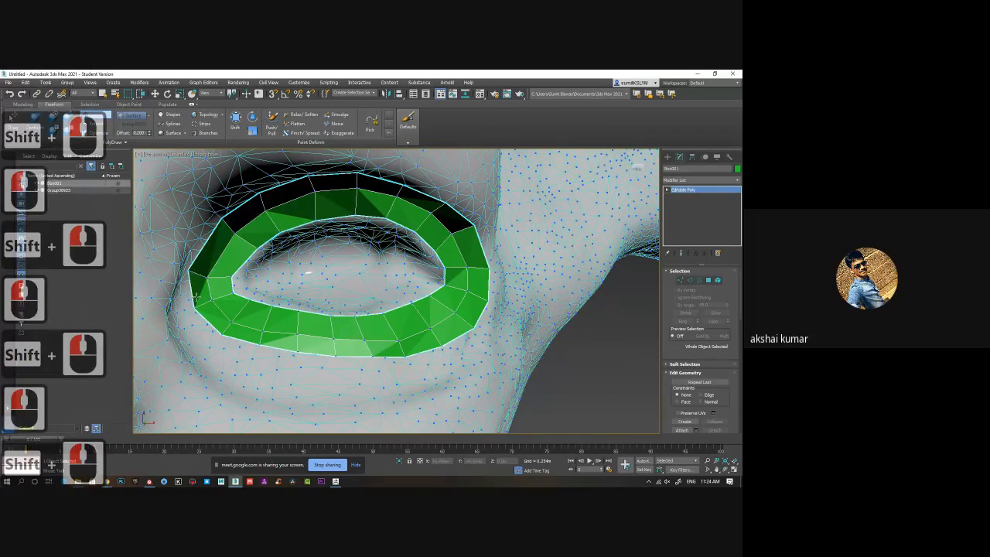
Place four points above the middle of the upper lip and fill them with the mouth loop's first face.
right_click(508, 349)
alt+middle_drag(481, 378, 487, 354)
scroll(514, 375, down, 3)
scroll(513, 371, down, 1)
middle_drag(487, 354, 456, 337)
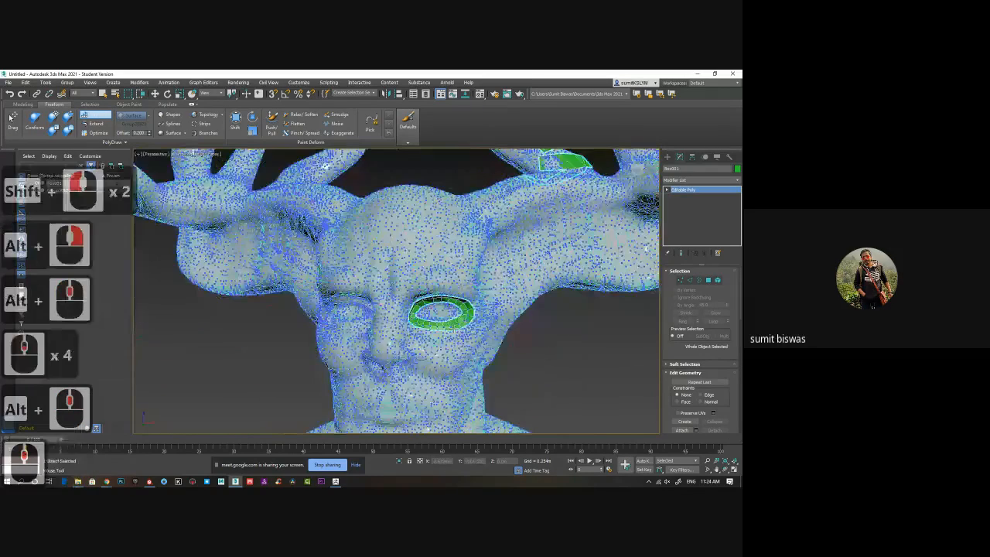
scroll(457, 336, up, 2)
alt+middle_drag(520, 333, 407, 277)
scroll(407, 278, down, 1)
middle_drag(348, 303, 361, 277)
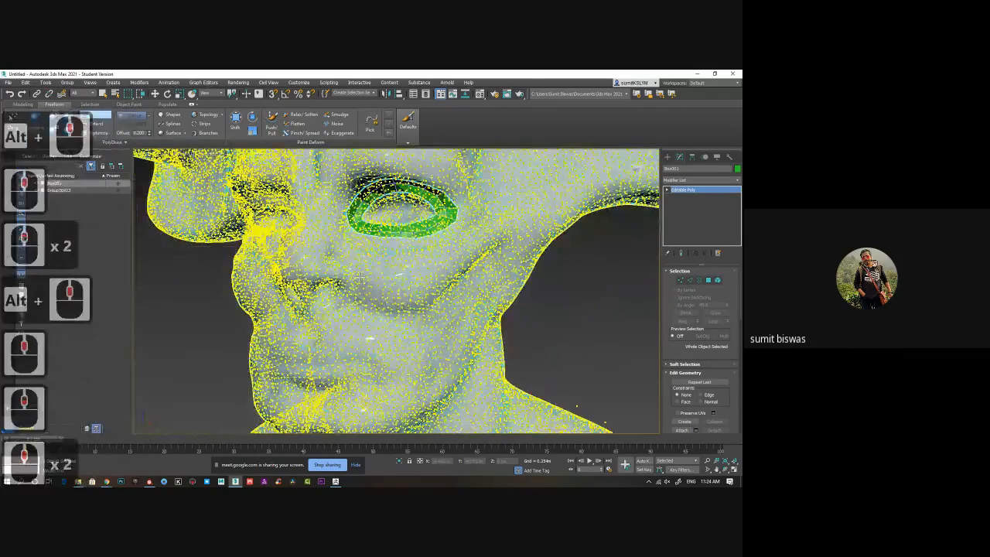
scroll(360, 277, up, 1)
alt+middle_drag(287, 347, 399, 307)
scroll(400, 307, up, 2)
scroll(399, 307, up, 1)
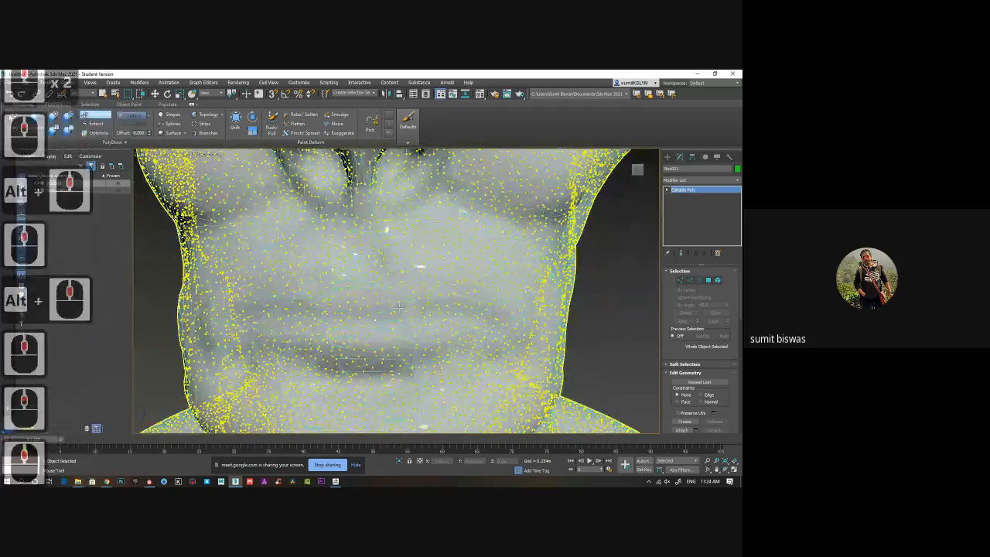
click(382, 289)
click(386, 308)
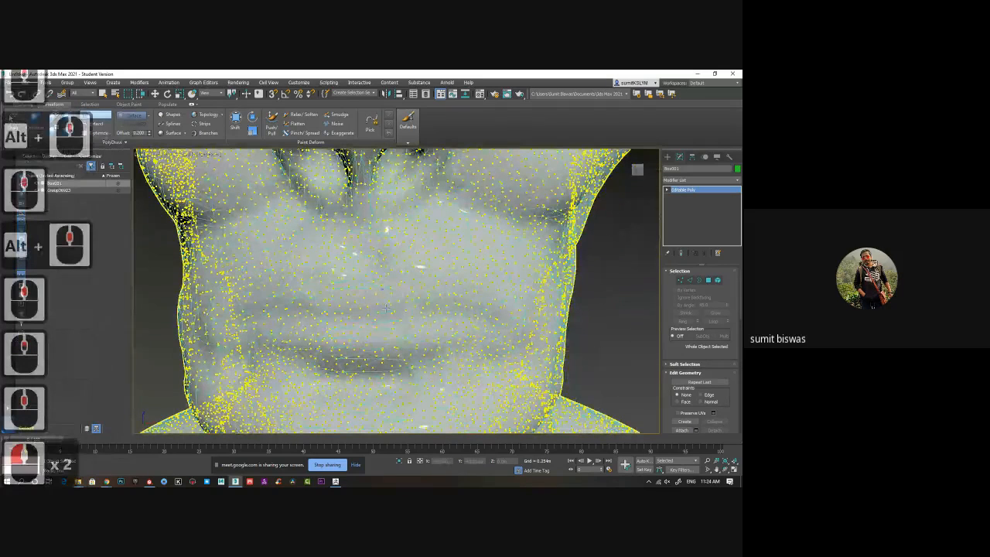
click(412, 303)
click(409, 287)
shift+click(398, 297)
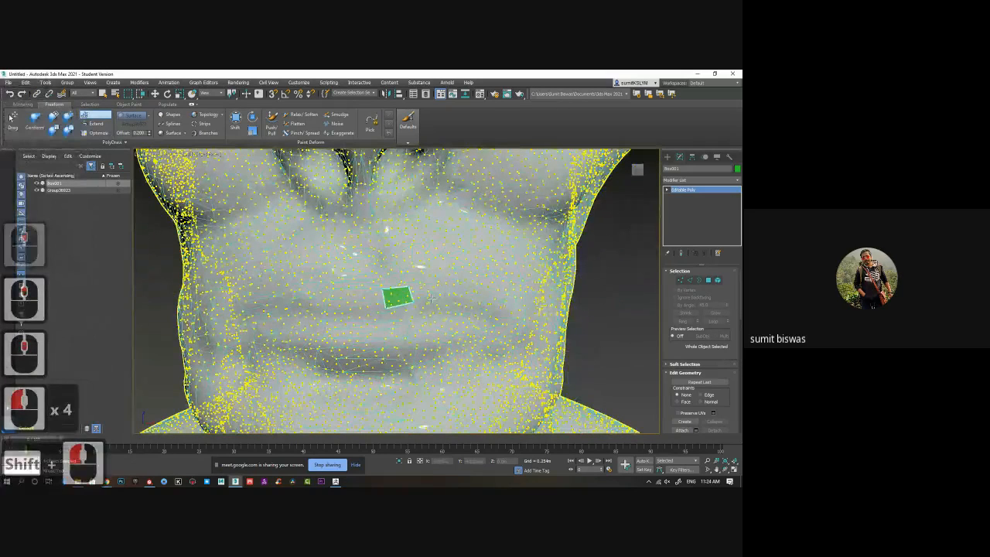
Extend the upper-lip strip with three faces toward the mouth corner on the retopologized eye's side.
click(429, 285)
click(432, 301)
shift+click(422, 294)
click(451, 298)
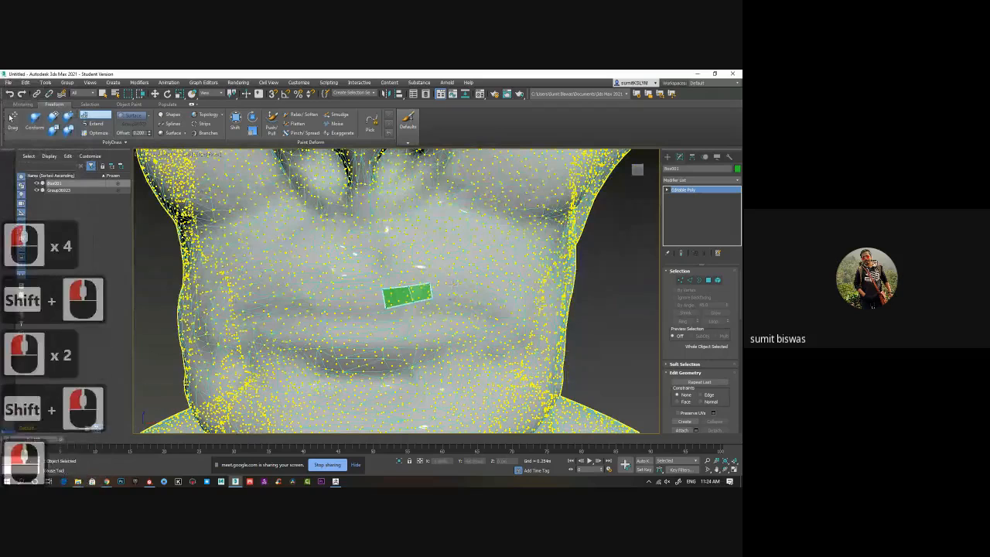
click(453, 286)
shift+click(443, 293)
click(466, 300)
click(467, 291)
shift+click(462, 294)
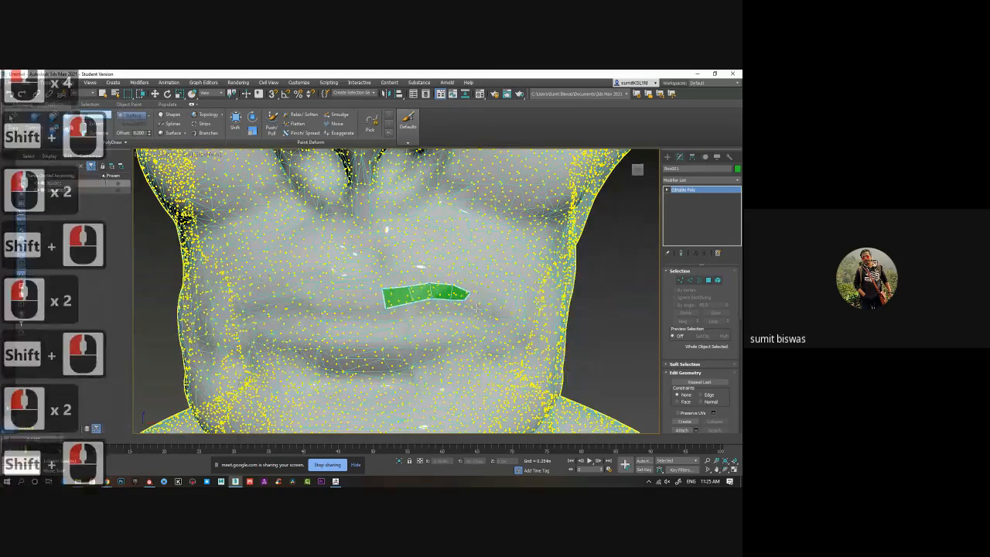
Curve the upper-lip strip down around the outside of the mouth corner with three more faces.
click(477, 308)
click(487, 299)
shift+click(476, 300)
click(488, 318)
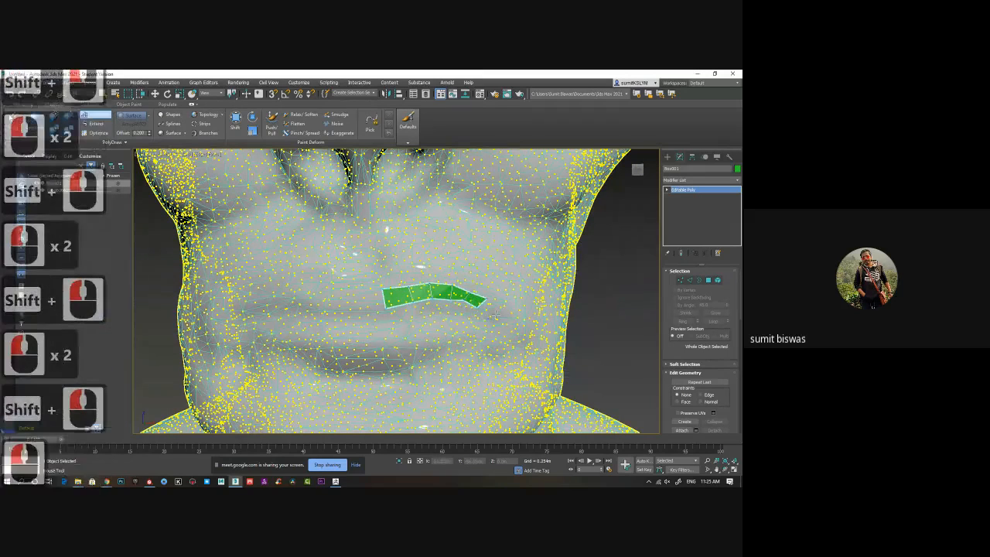
click(498, 312)
shift+click(490, 311)
click(488, 330)
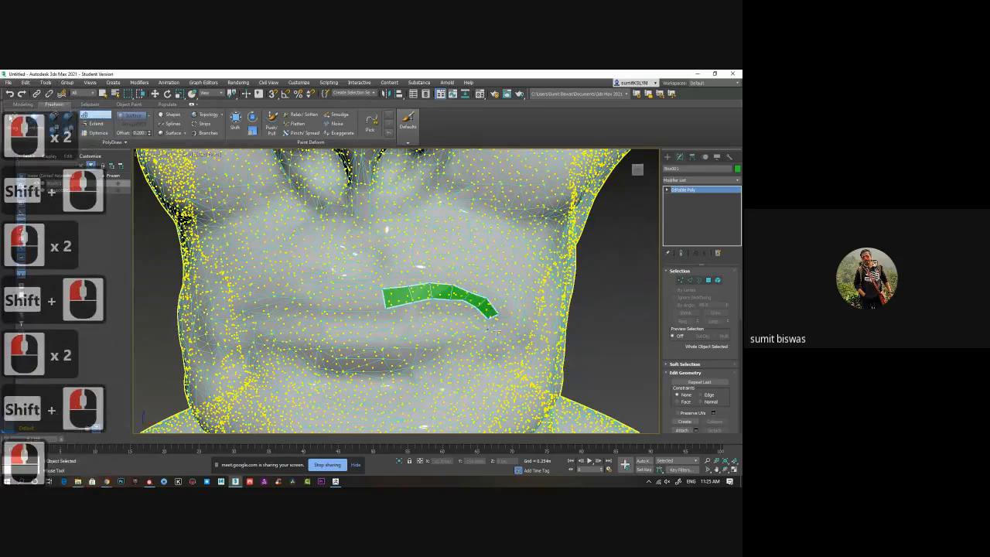
click(498, 331)
shift+click(493, 323)
Turn the strip under the mouth corner with two faces heading back along the lower lip.
click(480, 342)
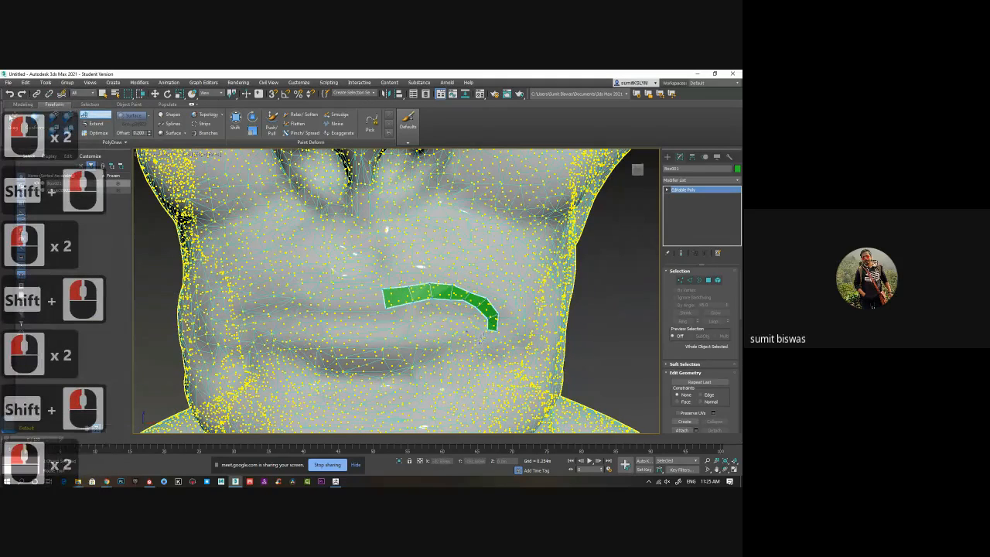
shift+click(482, 336)
click(446, 339)
shift+click(461, 342)
shift+click(461, 342)
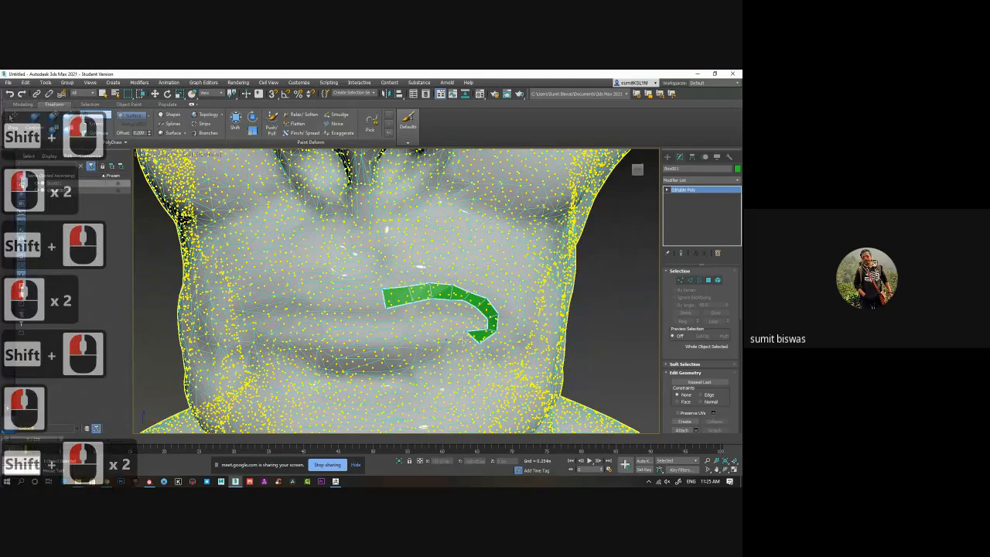
shift+click(463, 340)
click(458, 350)
shift+click(462, 341)
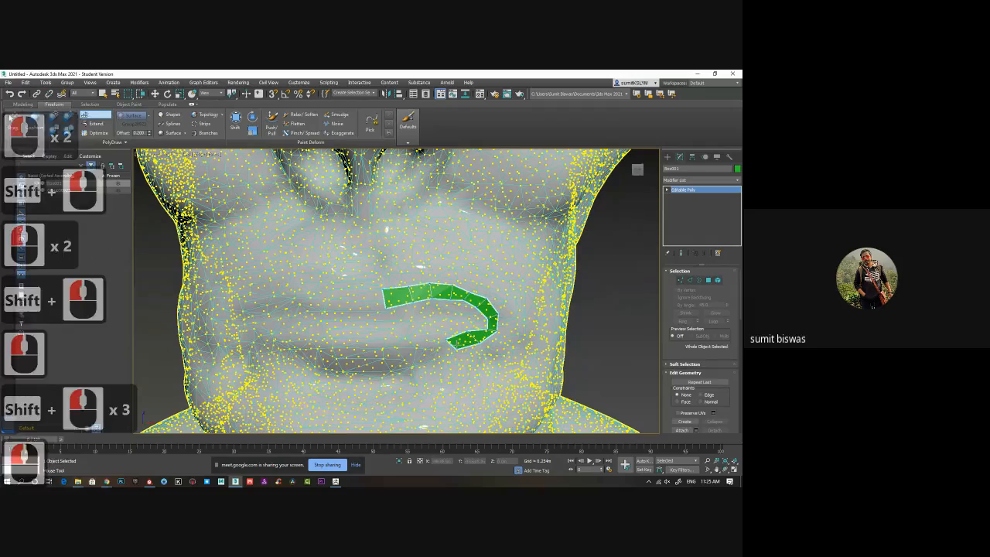
Add two faces along the lower lip, continuing the strip toward the middle of the mouth.
click(426, 346)
click(440, 351)
shift+click(429, 349)
click(404, 349)
click(418, 357)
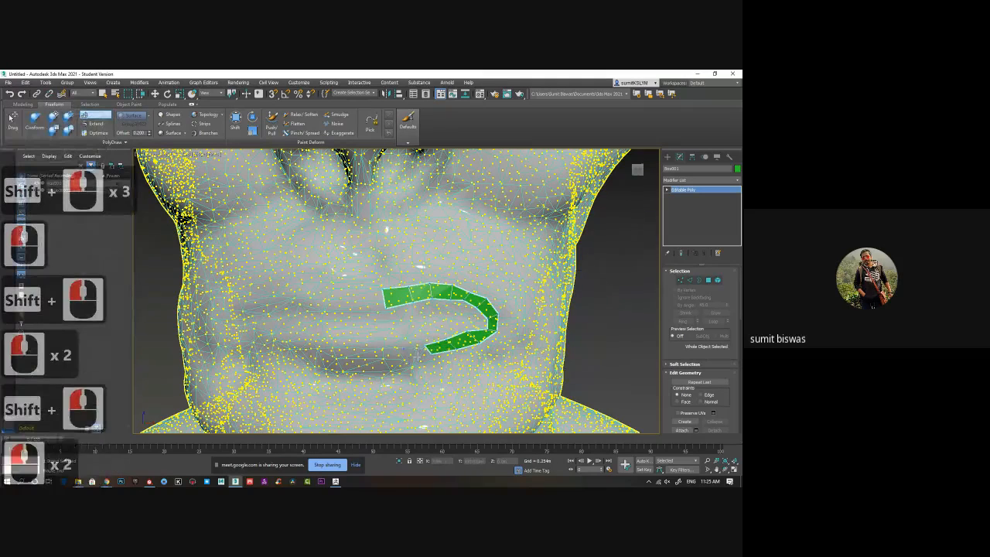
shift+click(408, 354)
Extend the lower-lip strip with two more faces beneath the centre of the mouth.
click(381, 349)
shift+click(402, 357)
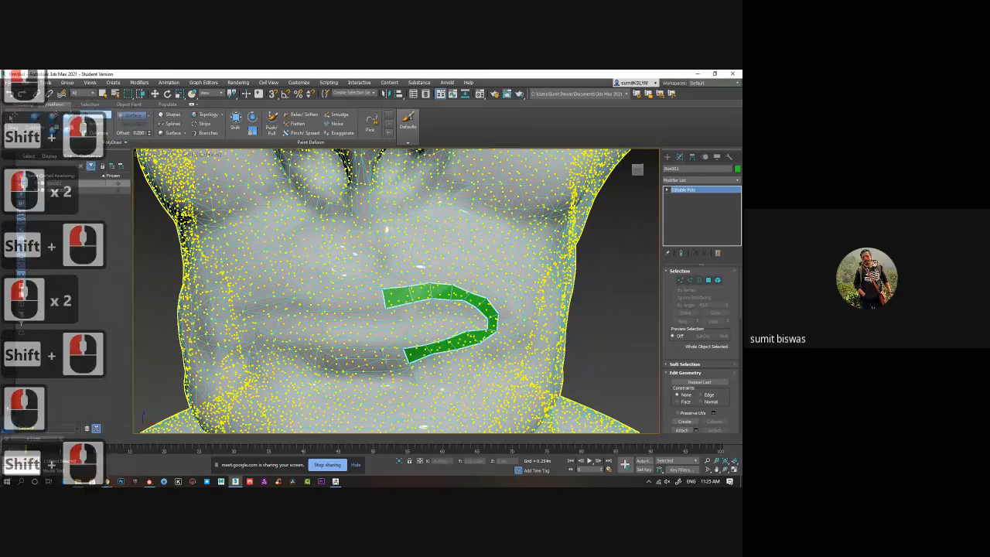
shift+click(386, 357)
click(383, 365)
shift+click(397, 358)
click(358, 355)
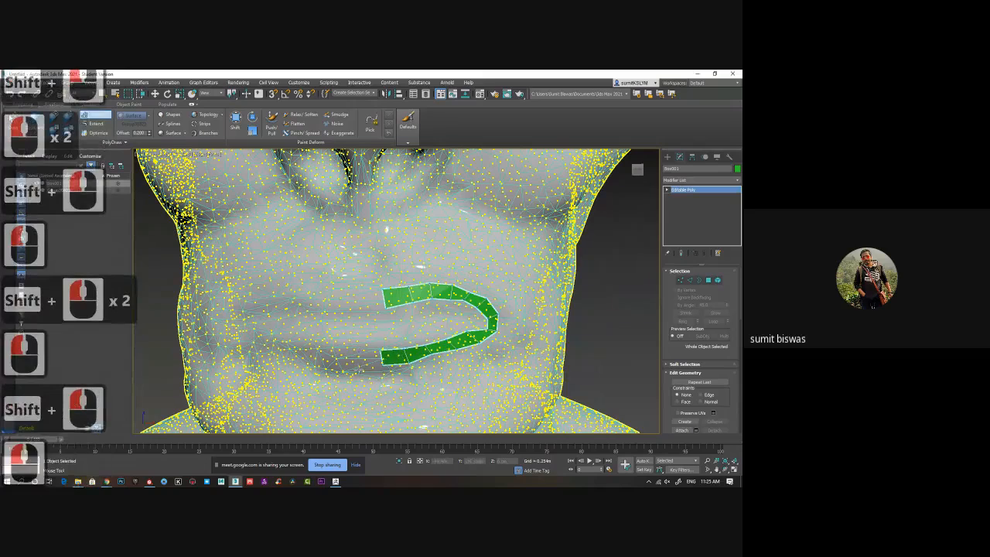
click(359, 369)
shift+click(372, 361)
Add a face to the open end of the upper-lip strip and adjust the inner vertices at the mouth corner.
click(357, 293)
click(362, 311)
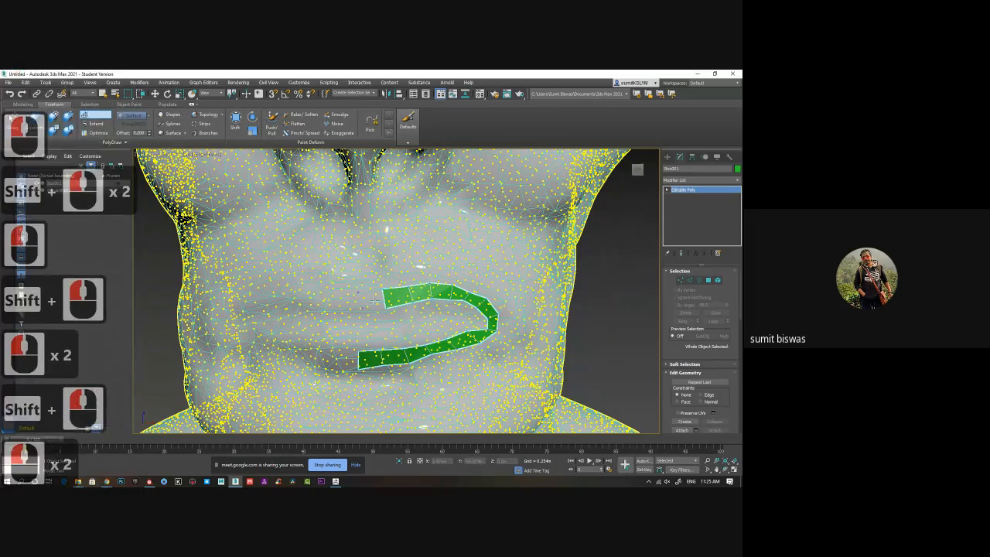
alt+middle_drag(493, 322, 437, 336)
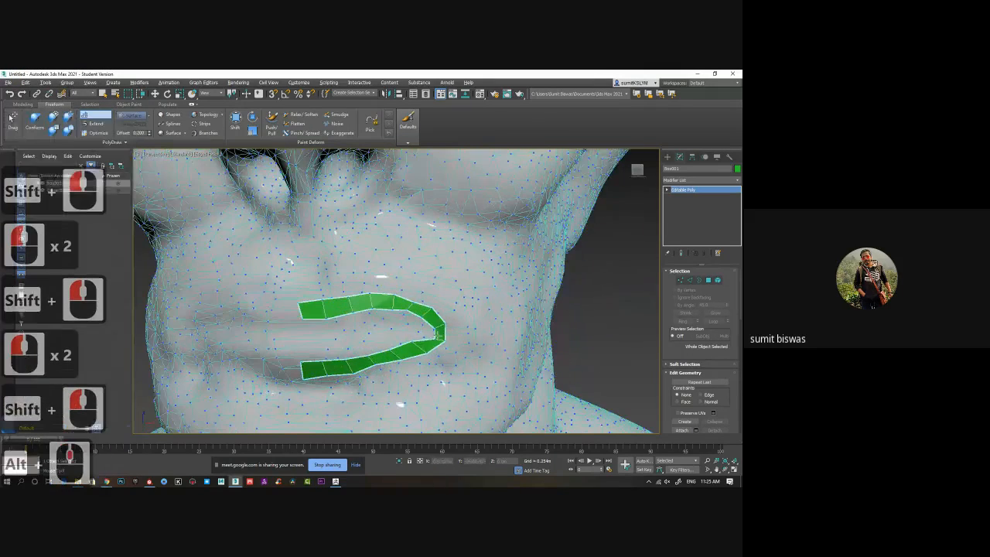
click(431, 334)
click(431, 326)
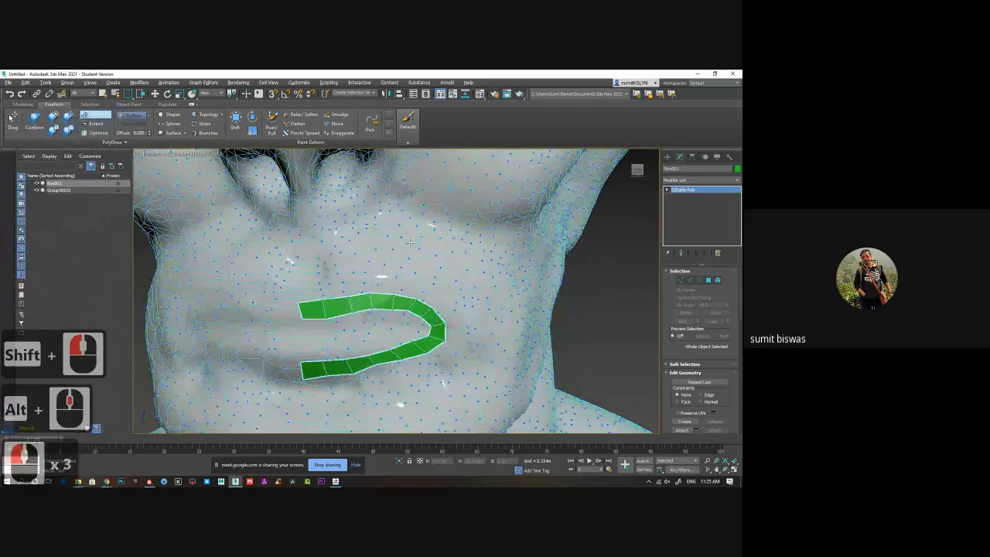
Start an outer mouth strip with one face on the skin above the upper lip.
mouse_move(411, 242)
middle_down()
mouse_move(392, 298)
mouse_move(401, 251)
middle_up()
scroll(391, 298, down, 3)
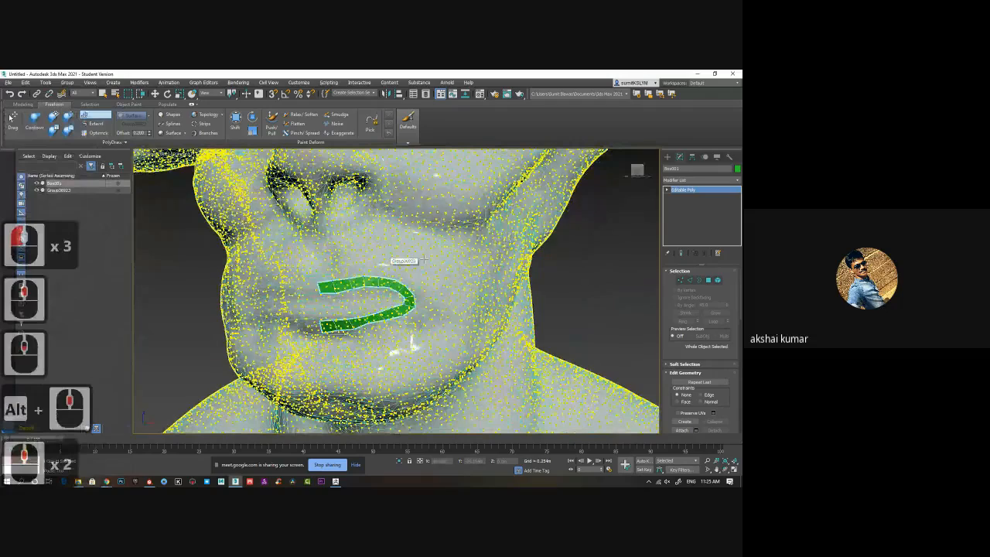
middle_drag(415, 229, 410, 251)
middle_drag(359, 274, 348, 270)
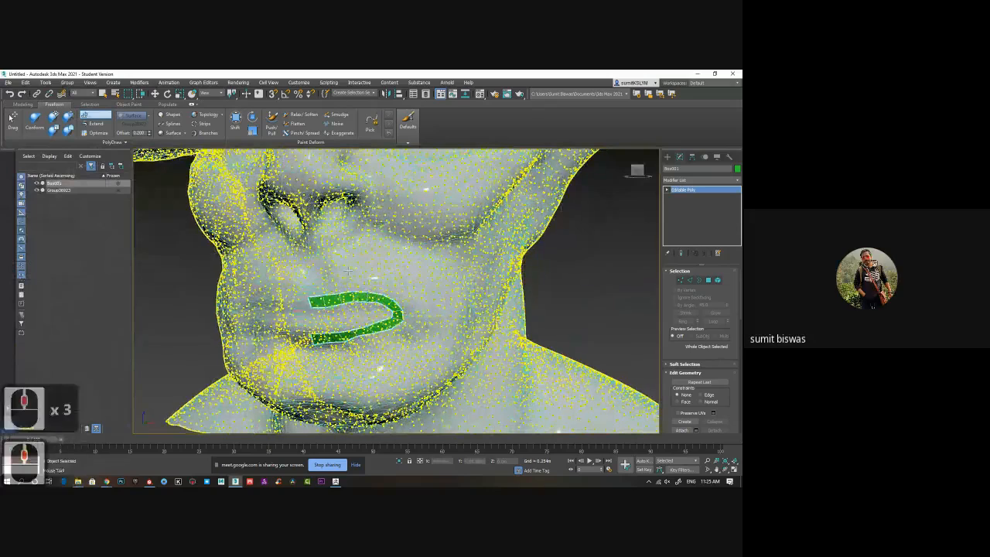
scroll(348, 271, up, 3)
click(283, 256)
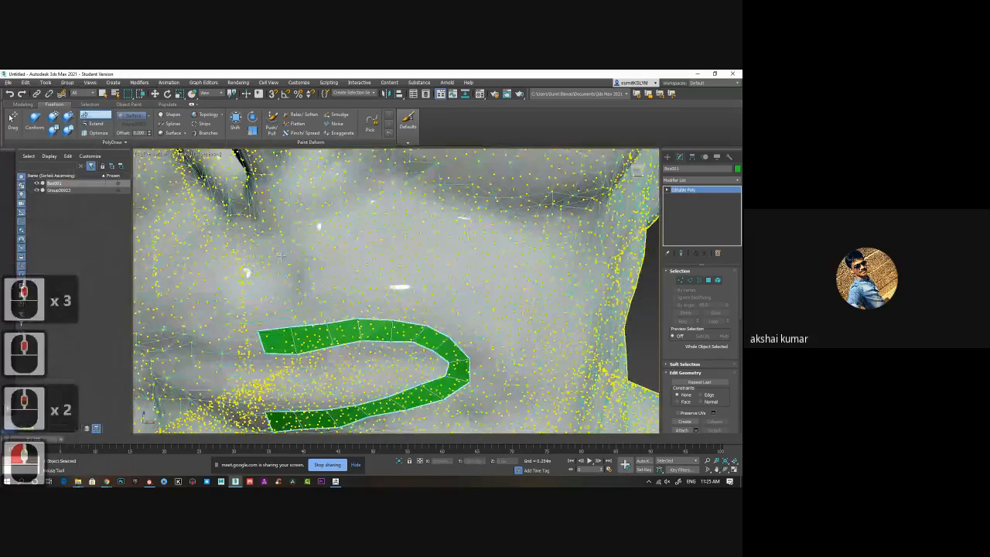
click(311, 283)
click(341, 254)
click(342, 283)
shift+click(313, 270)
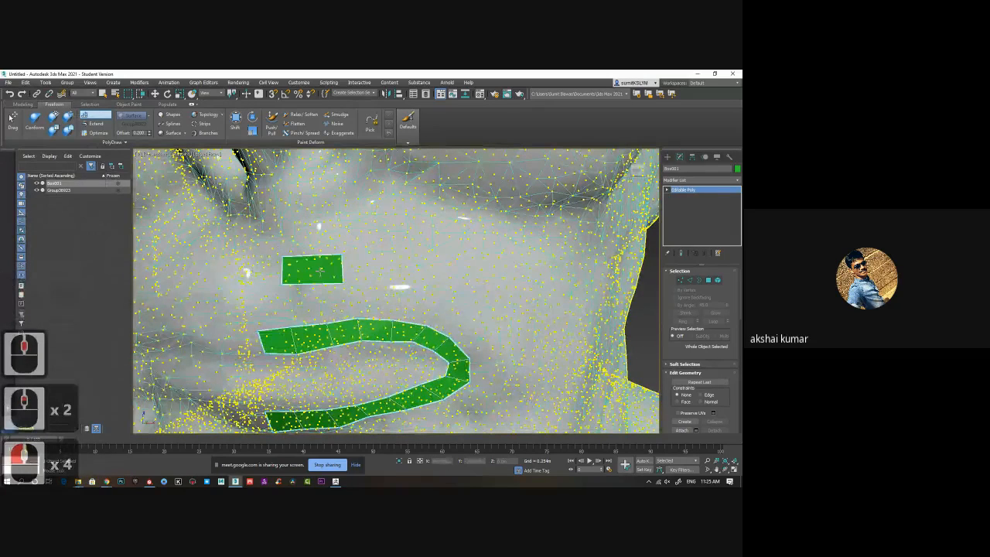
Extend the strip above the upper lip with two wider faces heading toward the cheek.
click(405, 249)
click(406, 283)
shift+click(379, 266)
click(479, 267)
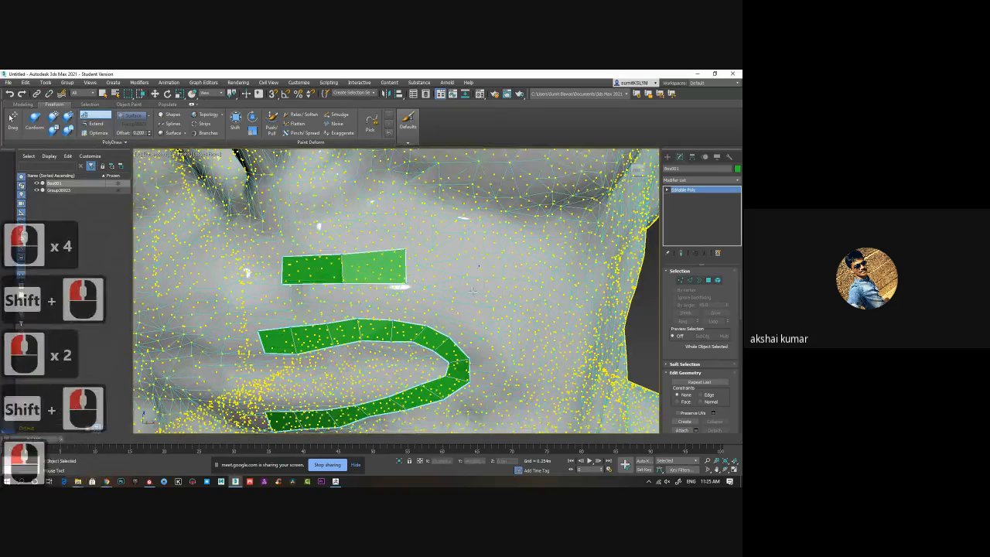
click(473, 291)
shift+click(449, 274)
Curve the outer mouth strip downward with two faces above and beside the mouth corner.
click(519, 290)
click(511, 316)
shift+click(497, 293)
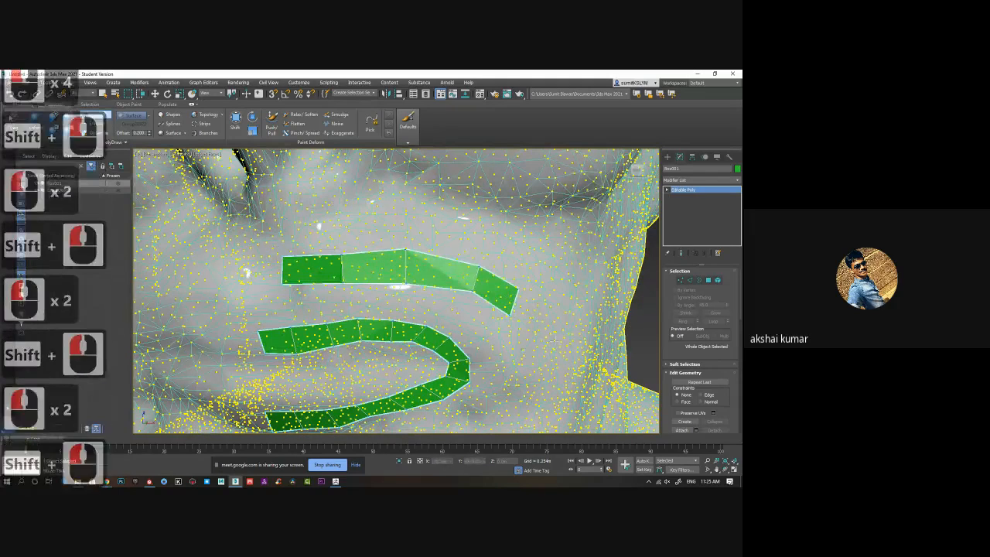
click(554, 340)
click(521, 356)
shift+click(537, 341)
Add two faces past the mouth corner, turning the outer strip back toward the chin.
alt+middle_drag(540, 380, 511, 308)
click(514, 333)
click(493, 327)
shift+click(505, 298)
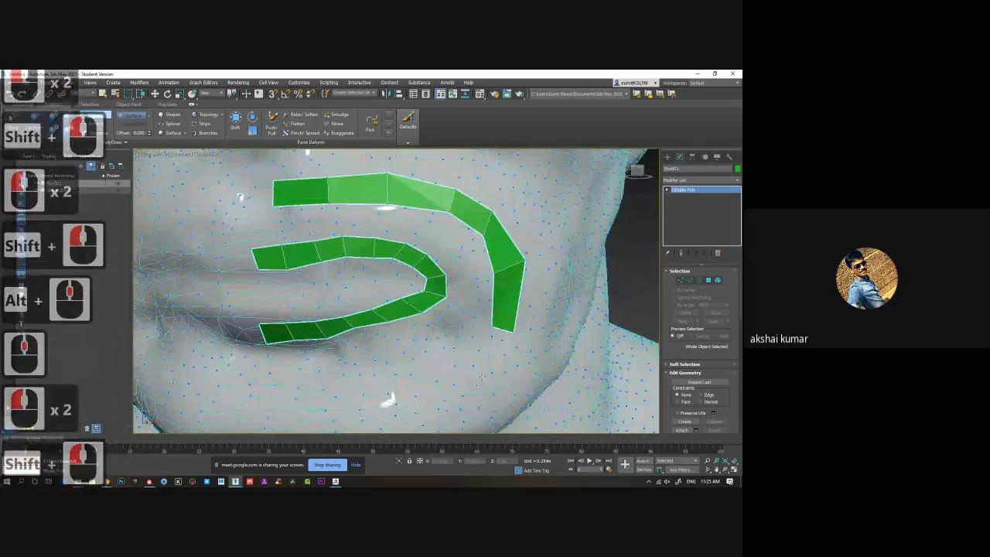
click(488, 381)
click(459, 368)
shift+click(488, 353)
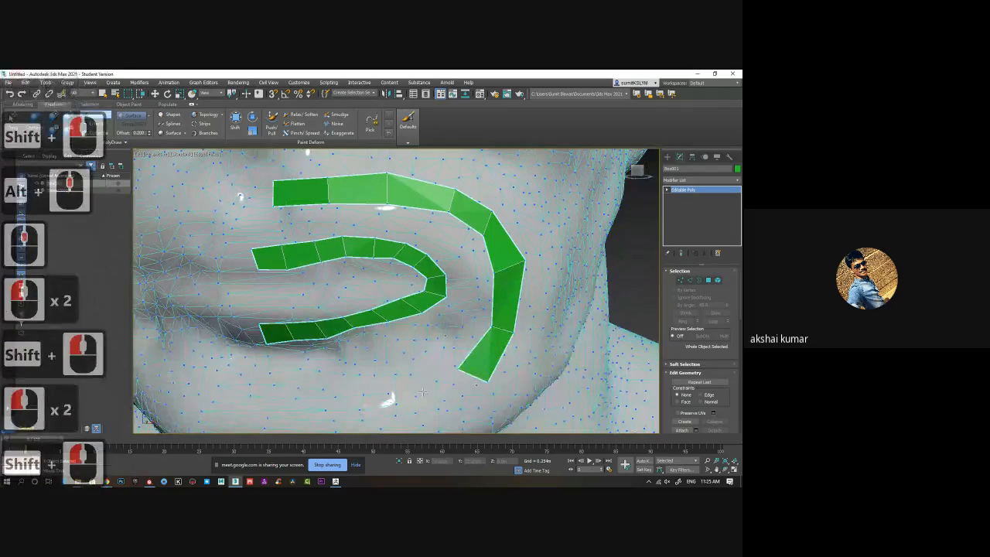
Continue the outer strip below the mouth corner with two faces angled toward the chin.
click(445, 412)
click(424, 395)
shift+click(437, 408)
click(393, 409)
click(406, 428)
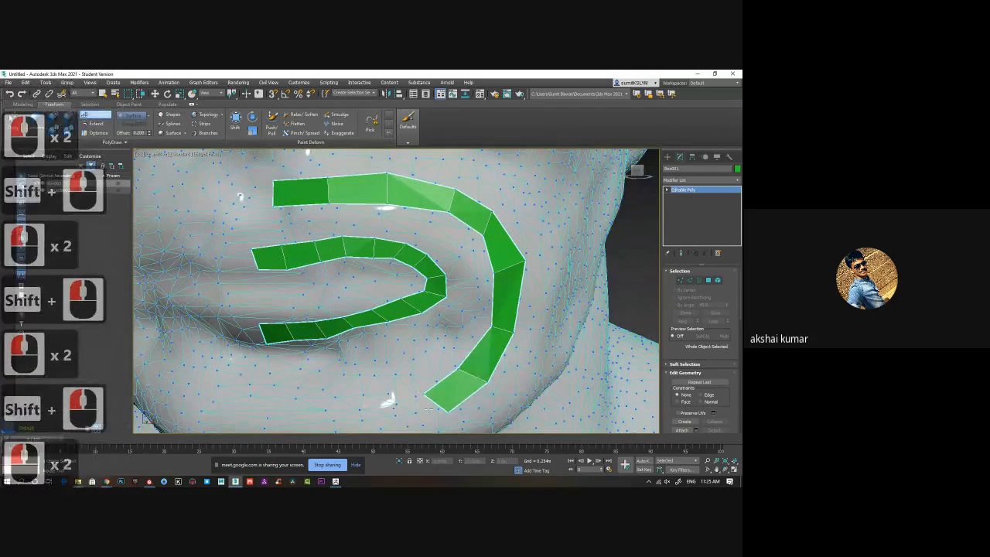
shift+click(419, 412)
Add two faces across the chin beneath the lower-lip strip.
alt+middle_drag(364, 404, 367, 396)
click(367, 378)
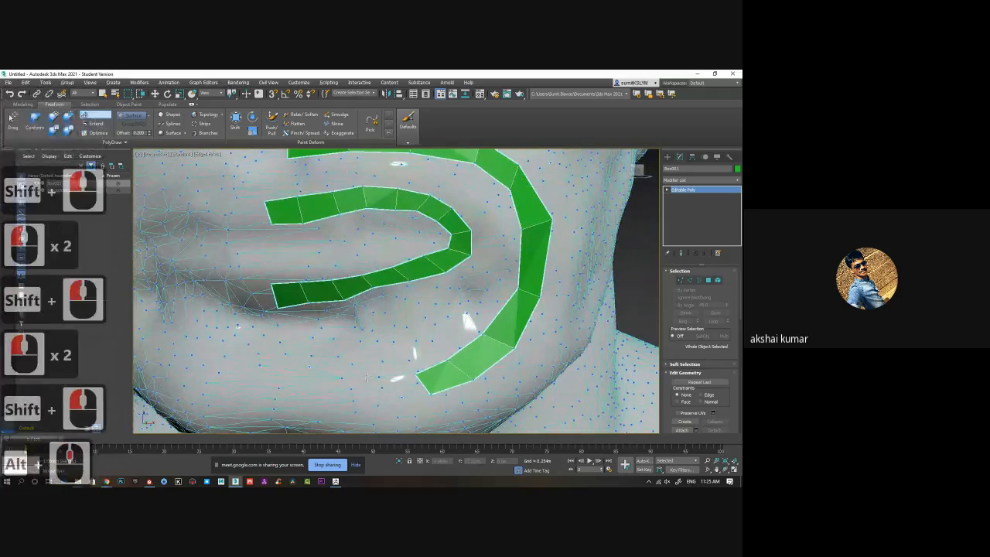
click(375, 406)
shift+click(389, 391)
click(321, 380)
click(328, 412)
shift+click(346, 395)
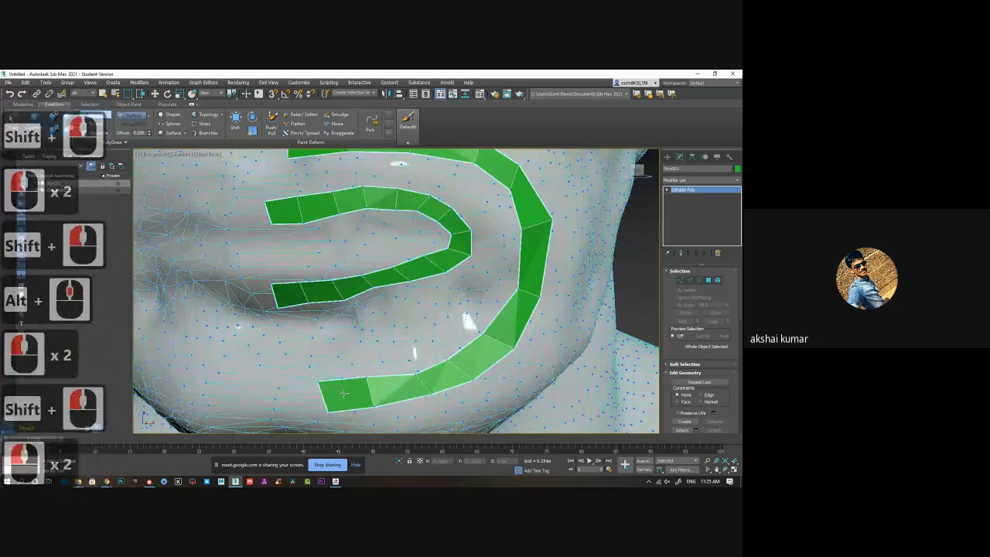
End the outer mouth strip with one more face at the middle of the chin.
click(274, 384)
click(282, 414)
shift+click(304, 398)
shift+click(304, 398)
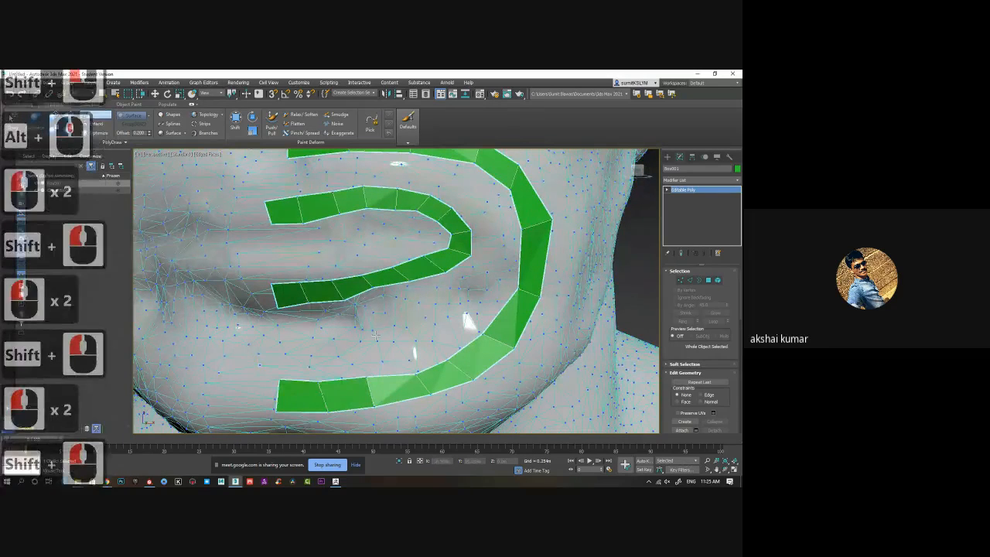
Adjust the outer-edge vertices of the lower-lip strip and of the outer mouth strip.
middle_drag(376, 336, 367, 340)
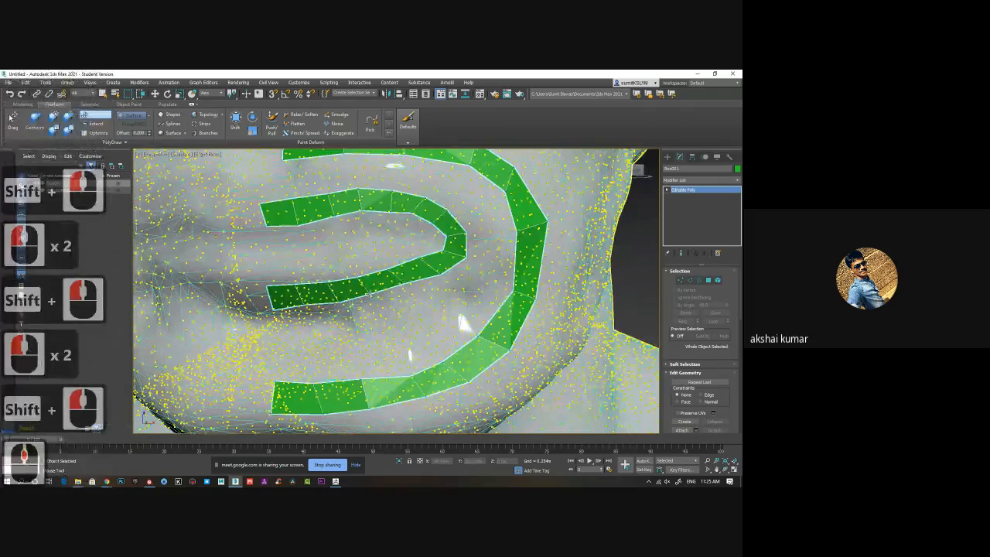
click(371, 296)
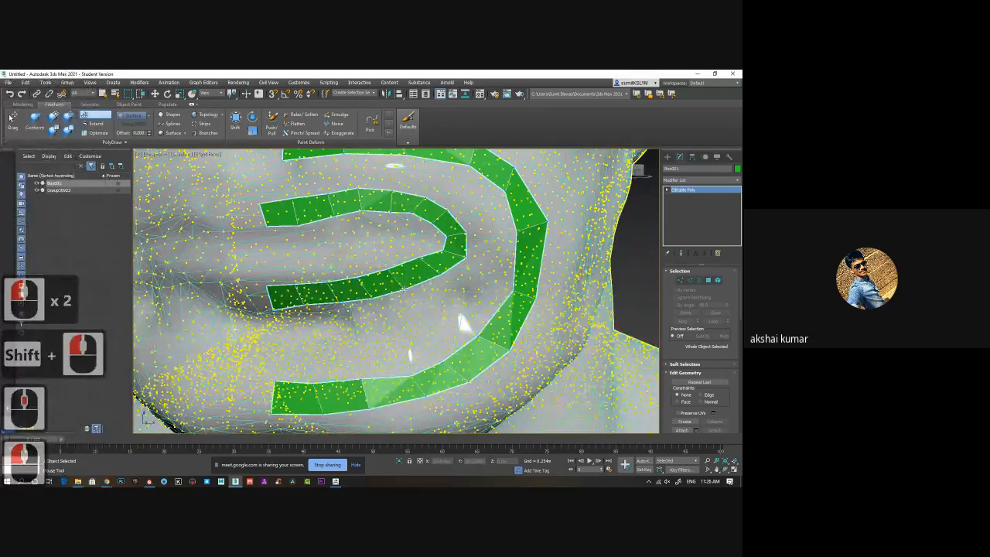
click(405, 289)
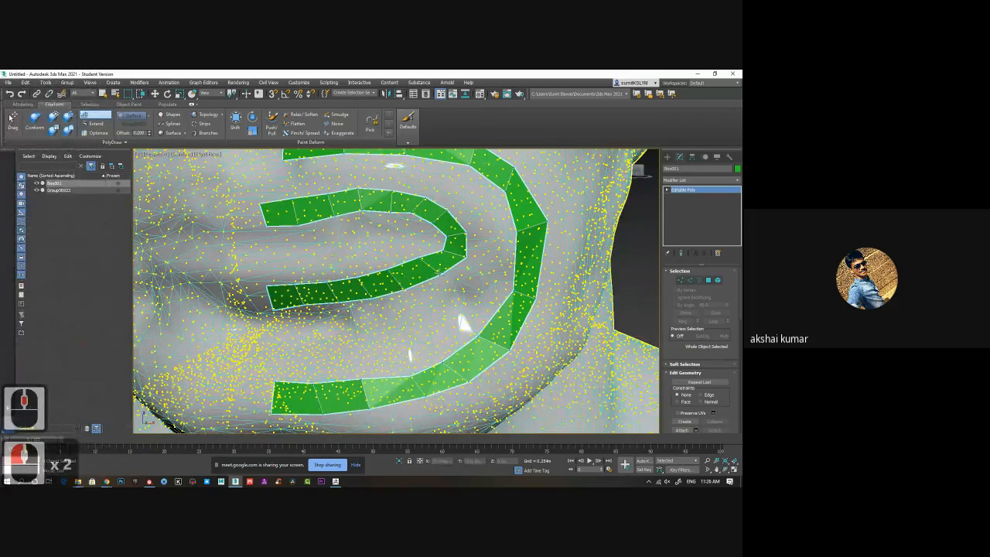
click(462, 261)
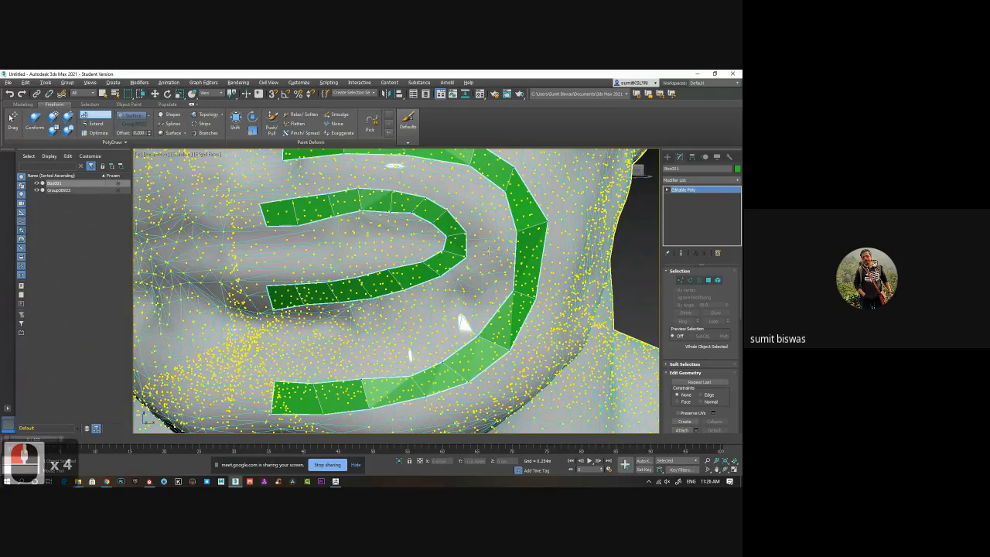
alt+middle_drag(488, 252, 394, 256)
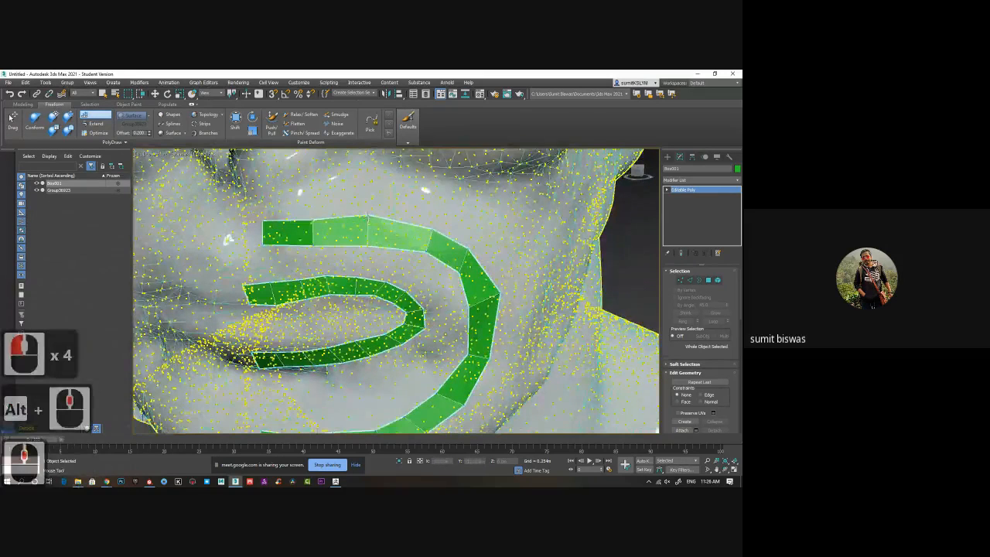
middle_click(375, 222)
middle_drag(485, 225, 496, 307)
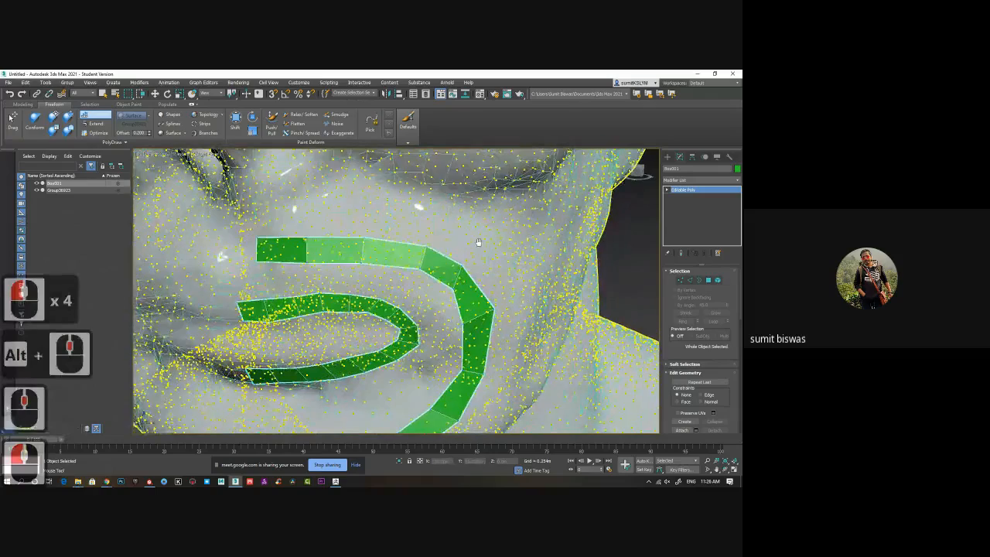
drag(495, 314, 491, 316)
Start another strip with two faces on the side of the nose, below the inner eye corner.
middle_drag(472, 238, 425, 306)
scroll(463, 275, down, 3)
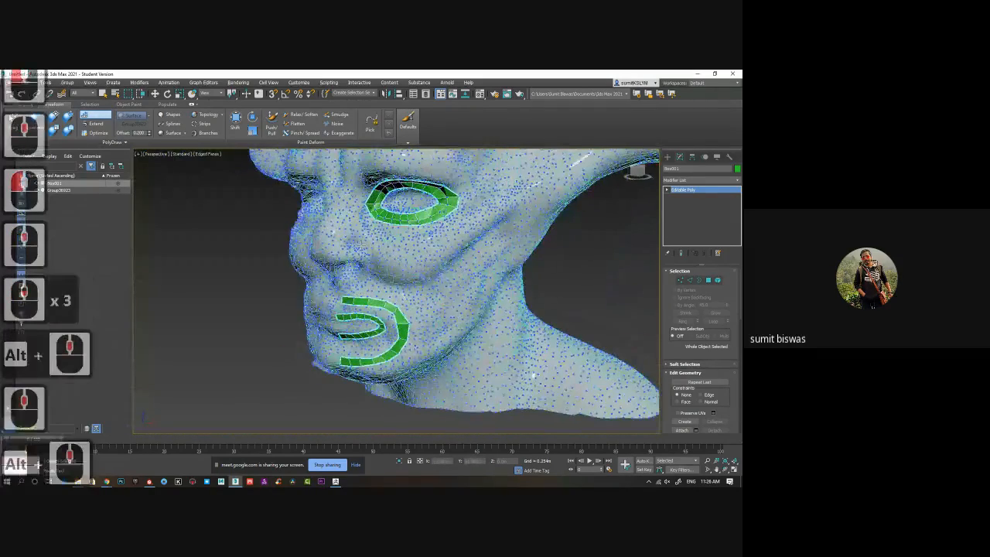
scroll(338, 222, up, 2)
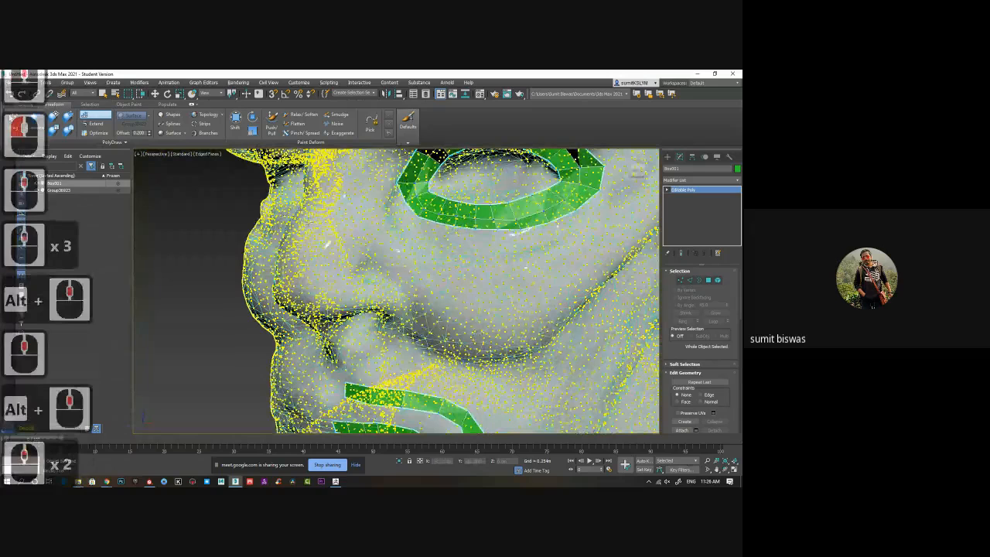
shift+click(327, 215)
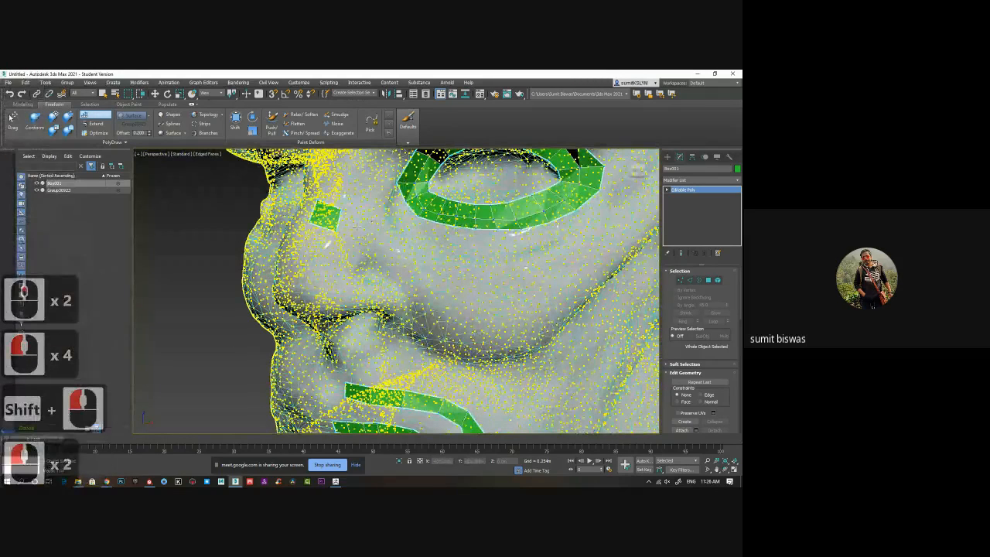
shift+click(357, 226)
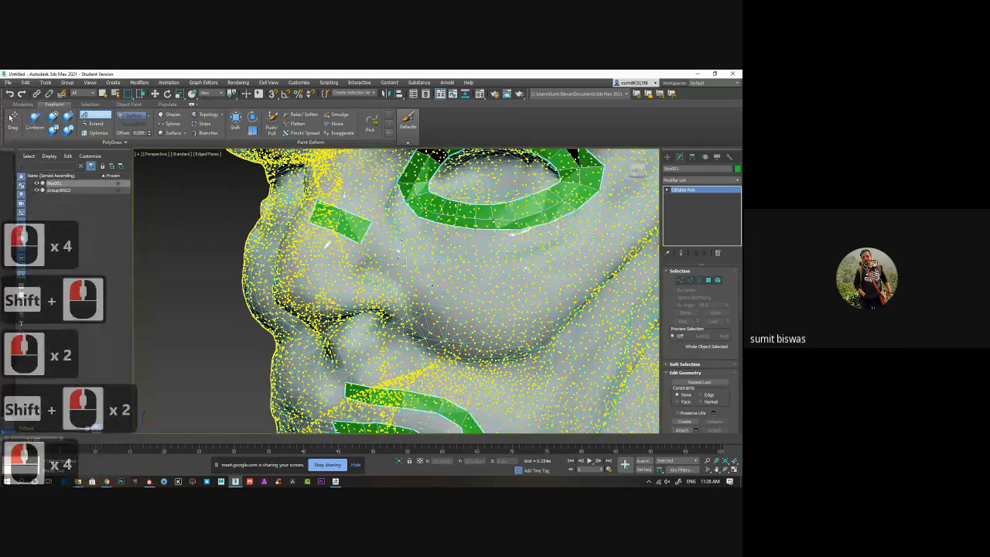
Extend the nose strip diagonally down the cheek with three faces, undoing a misplaced one.
shift+click(405, 262)
key(ctrl+z)
shift+click(433, 271)
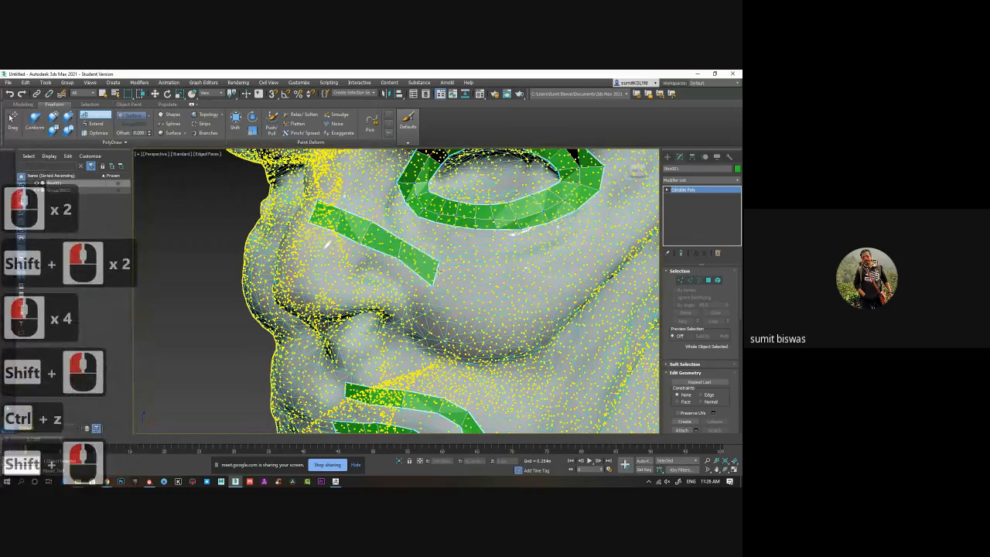
click(475, 304)
click(460, 322)
shift+click(458, 296)
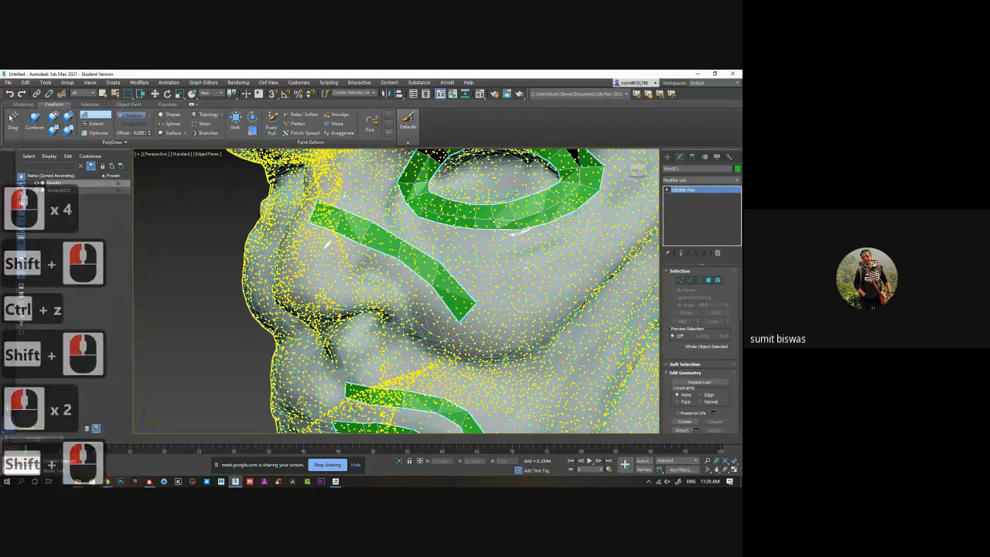
Run the cheek strip down with two more faces past the fold beside the upper lip.
click(505, 346)
click(489, 361)
shift+click(484, 335)
alt+middle_drag(494, 340, 519, 313)
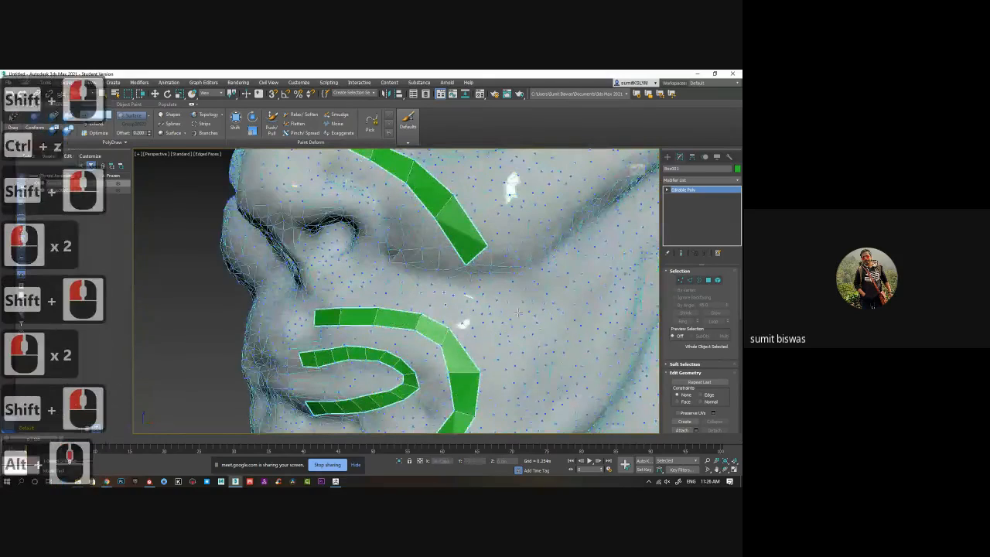
click(516, 306)
click(492, 318)
shift+click(493, 287)
Add two faces to the cheek strip alongside the outer mouth loop.
click(532, 340)
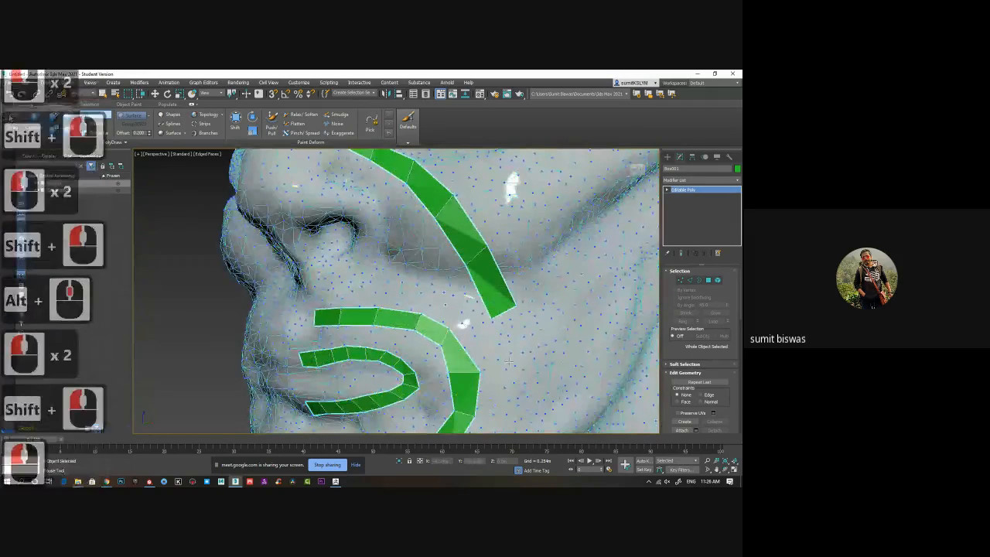
click(509, 361)
shift+click(511, 332)
alt+middle_drag(527, 372, 515, 332)
click(522, 334)
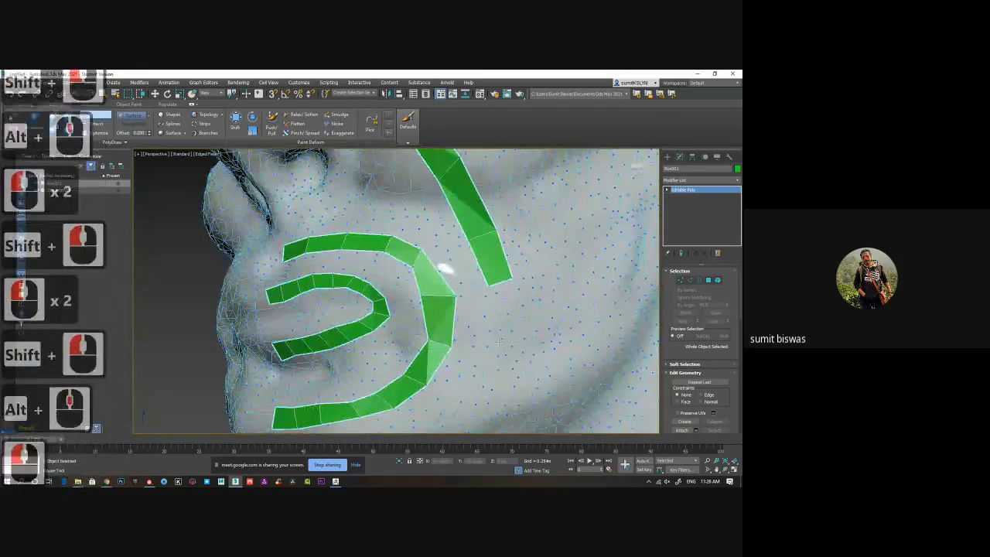
click(494, 342)
shift+click(507, 334)
Bend the cheek strip inward with two faces toward the underside of the jaw.
click(505, 387)
click(480, 383)
shift+click(500, 373)
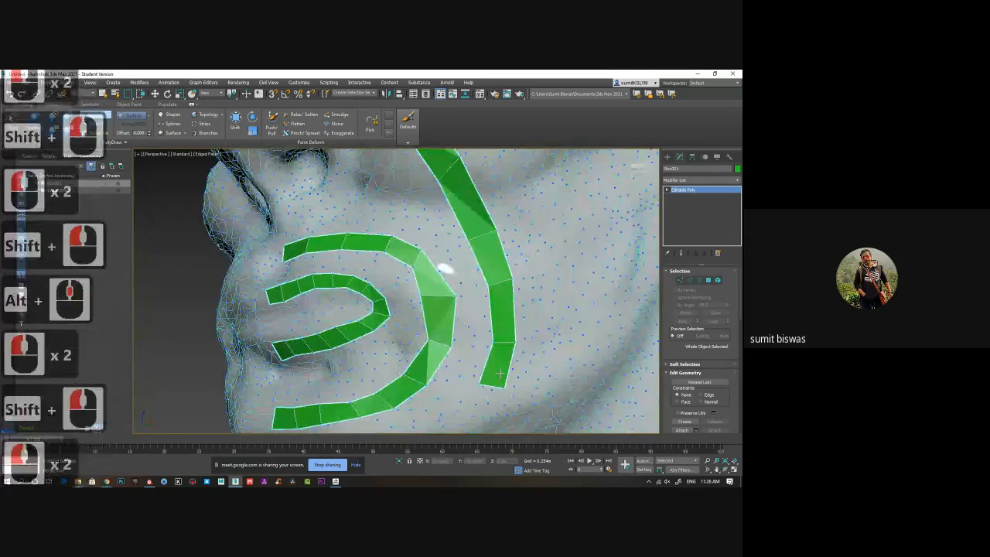
click(481, 421)
click(457, 414)
shift+click(485, 400)
Add two faces along the jaw, carrying the cheek strip beneath the outer mouth loop.
alt+middle_drag(427, 423, 446, 386)
click(449, 375)
shift+click(486, 368)
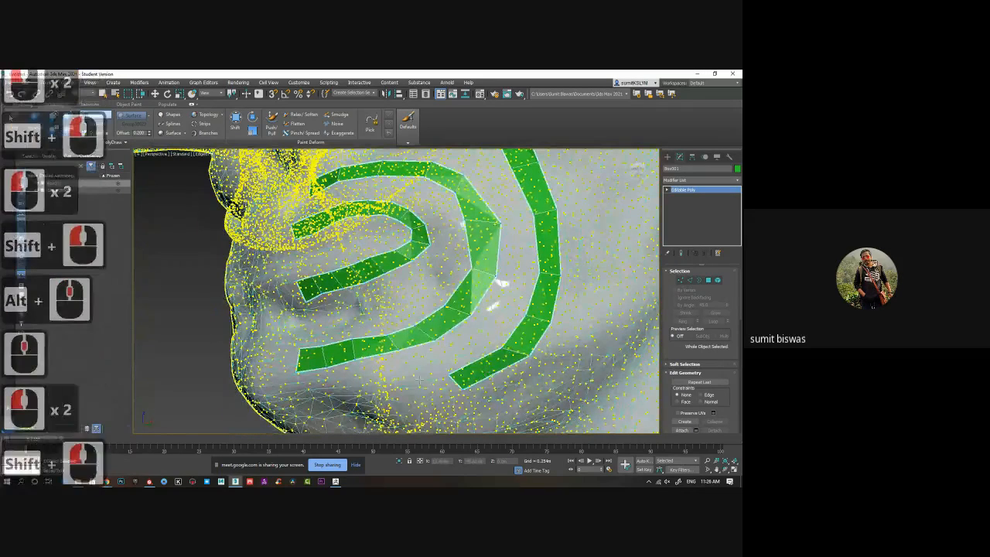
click(431, 398)
click(421, 383)
shift+click(442, 387)
Finish the cheek strip with the remaining faces under the chin.
click(399, 403)
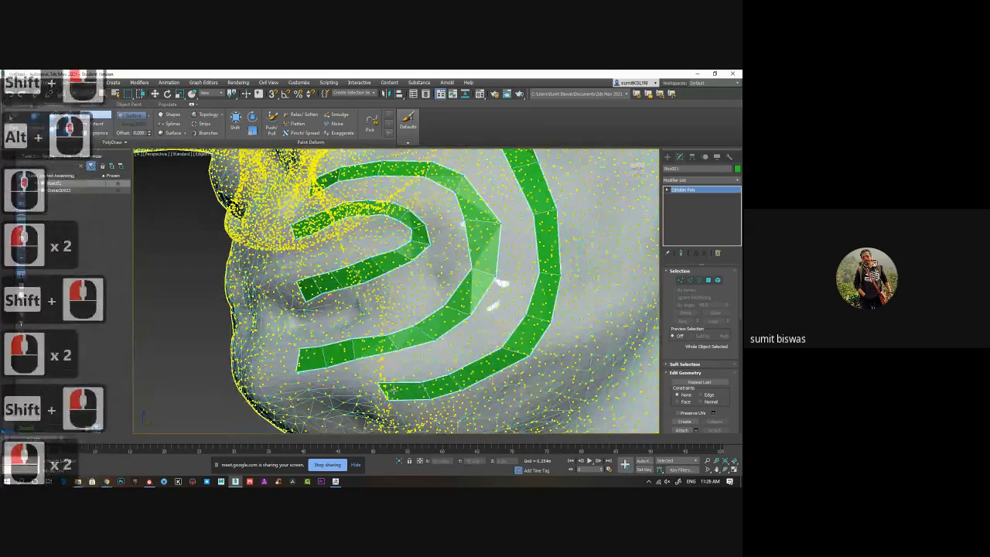
shift+click(394, 392)
shift+click(356, 394)
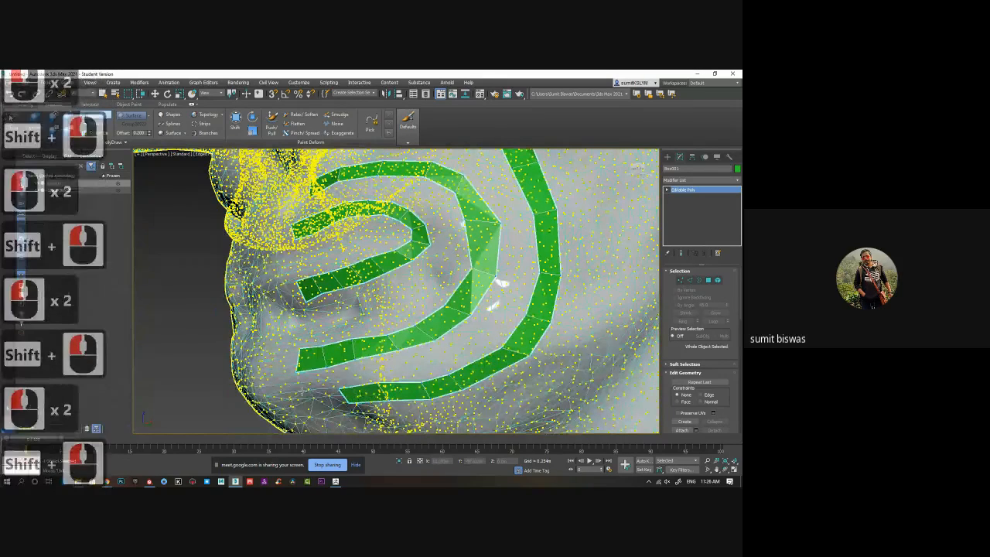
click(336, 406)
click(331, 396)
shift+click(339, 397)
Examine the mouth loops and the nose-to-chin strip from several angles and distances.
alt+middle_drag(387, 305, 520, 307)
scroll(449, 330, down, 4)
middle_drag(520, 306, 446, 262)
scroll(464, 282, up, 2)
scroll(446, 262, up, 2)
middle_drag(540, 257, 502, 298)
scroll(500, 289, down, 1)
alt+middle_drag(454, 331, 365, 359)
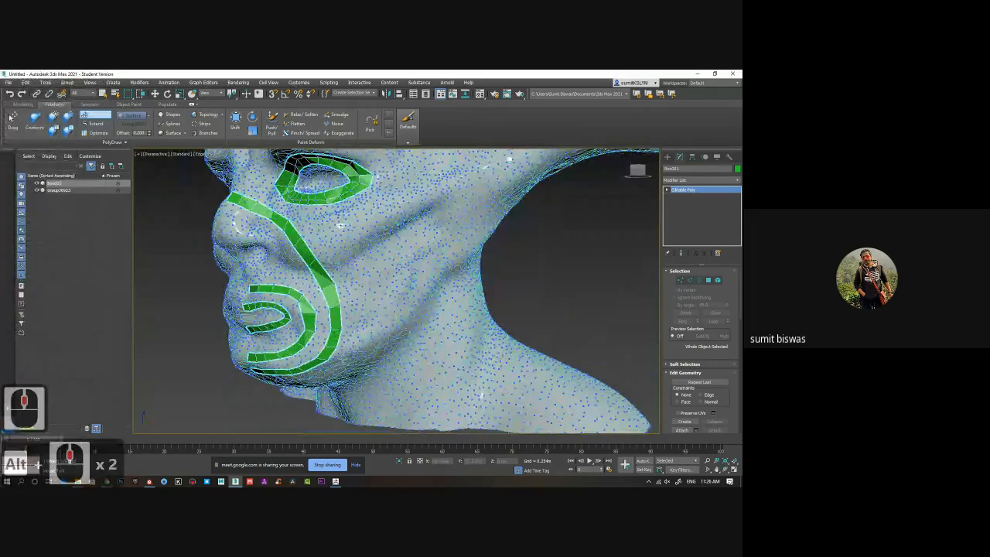
click(347, 359)
click(365, 344)
key(ctrl+z)
Start a jawline branch with one face on the outer edge of the nose-to-chin strip.
middle_drag(357, 358, 365, 340)
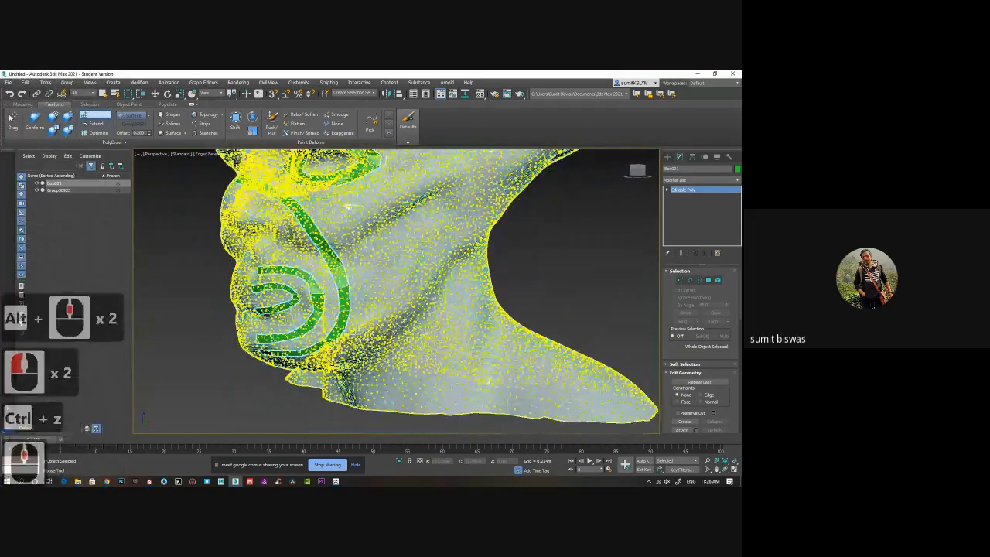
scroll(359, 340, up, 2)
click(344, 335)
shift+click(339, 333)
Extend the branch along the jawline toward the ear with two more faces.
click(382, 313)
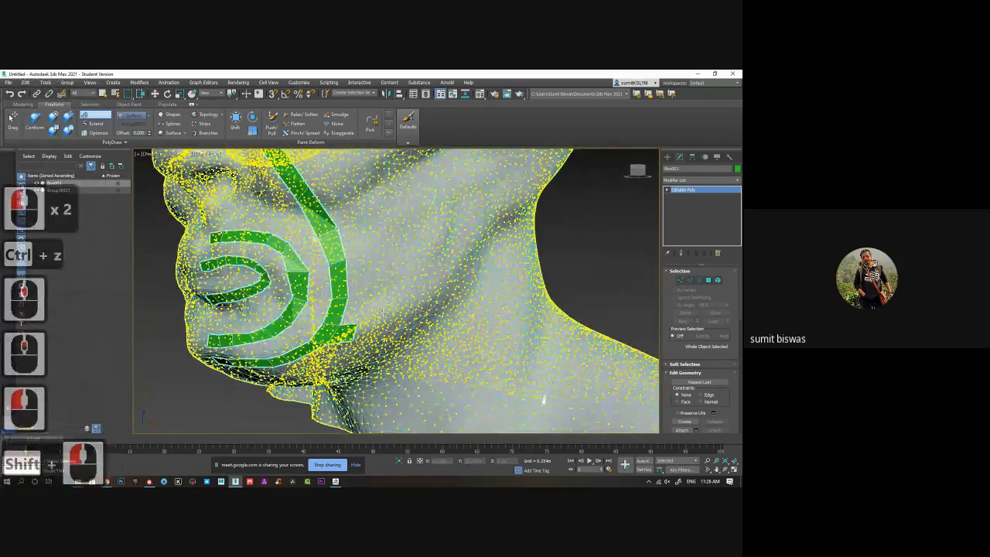
click(387, 322)
shift+click(367, 325)
click(410, 291)
click(417, 308)
shift+click(400, 308)
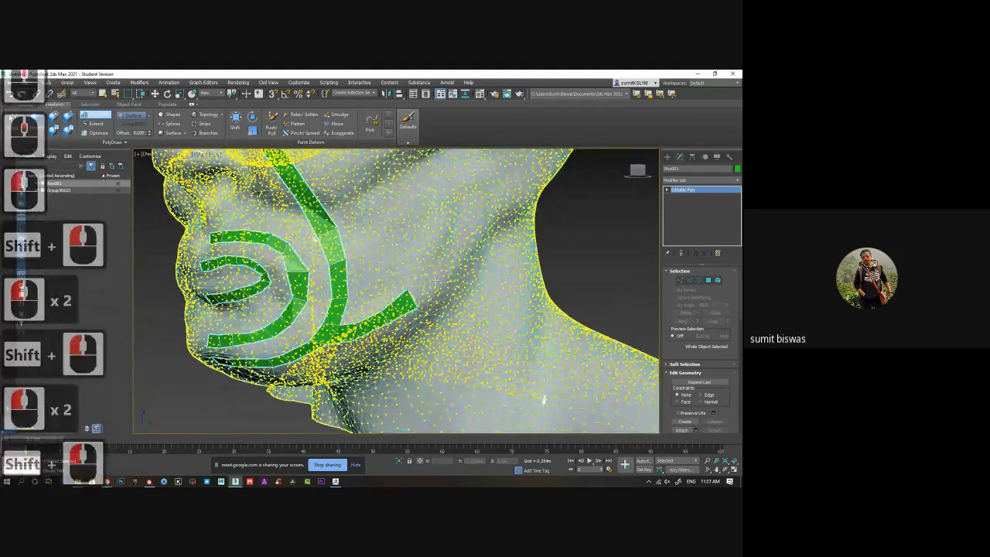
Add two more faces to the jawline strip, curving it up toward the jaw corner.
click(440, 267)
click(448, 282)
shift+click(431, 286)
click(460, 242)
click(469, 258)
shift+click(454, 263)
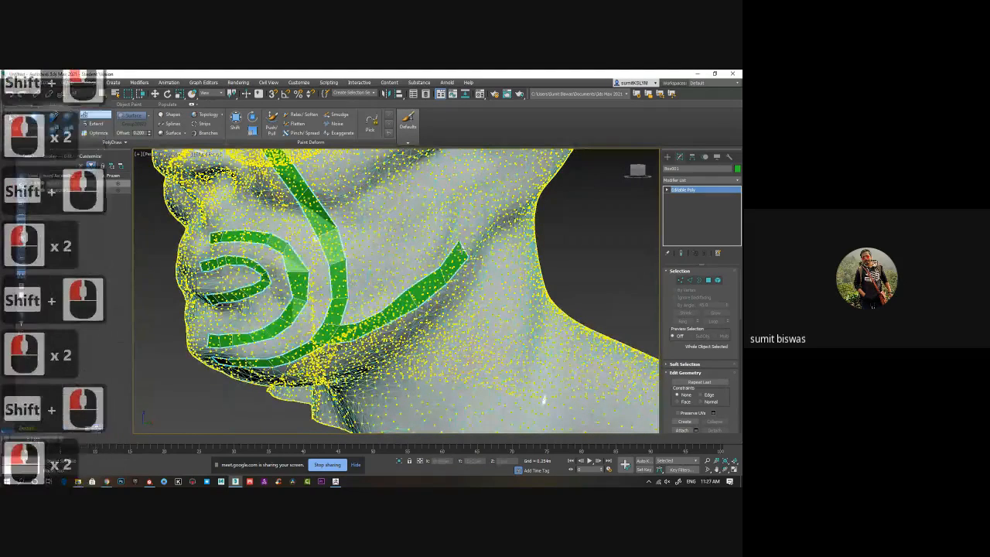
Continue the jawline strip upward over the back of the cheek, in front of the ear, with two more faces.
click(477, 214)
shift+click(483, 231)
click(492, 232)
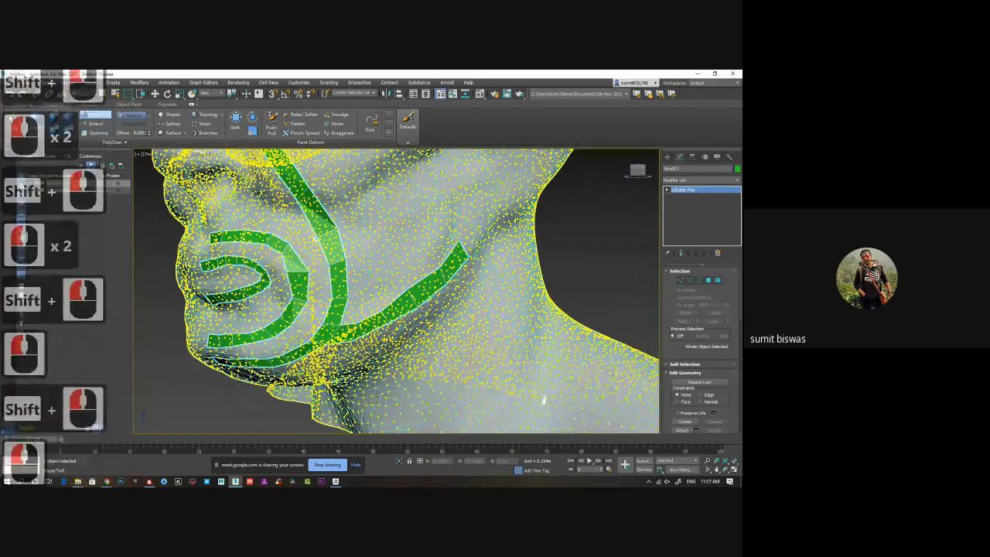
shift+click(478, 236)
alt+middle_drag(504, 232, 475, 311)
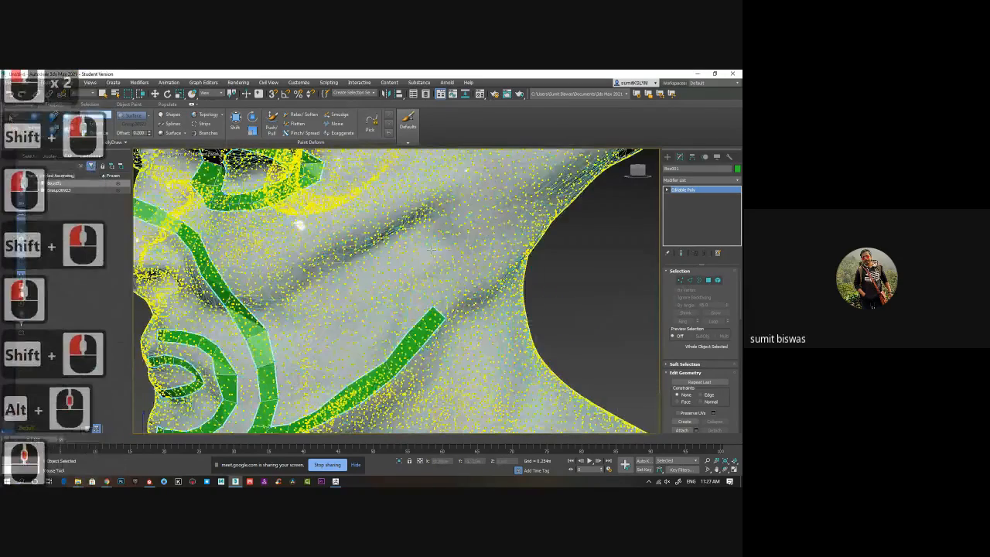
click(439, 249)
click(459, 255)
shift+click(445, 282)
middle_drag(468, 210, 467, 269)
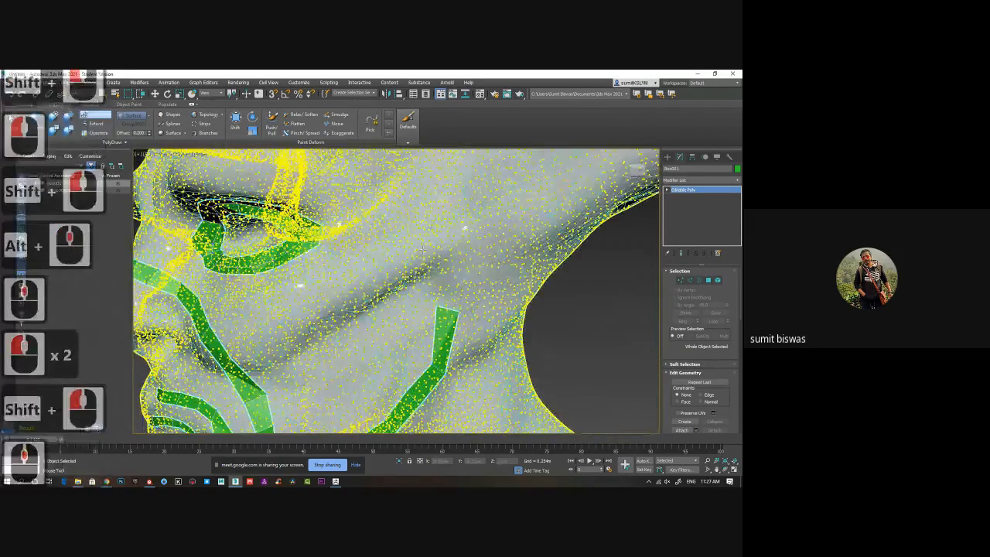
click(427, 252)
click(458, 258)
shift+click(445, 283)
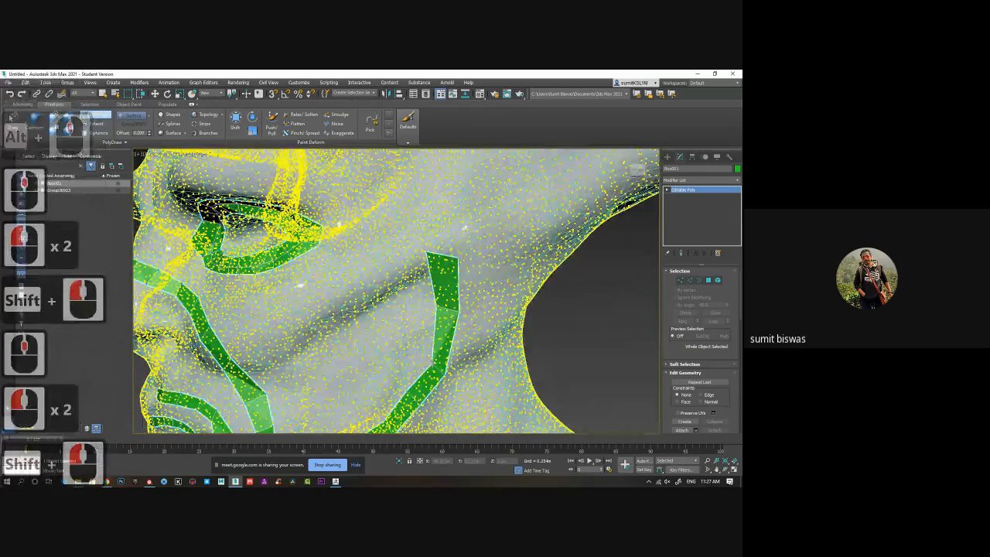
Reposition the edge points of the strip in front of the ear to smooth its curve and even out its width.
mouse_move(432, 363)
mouse_down()
mouse_move(416, 364)
mouse_move(434, 363)
mouse_up()
drag(458, 311, 445, 309)
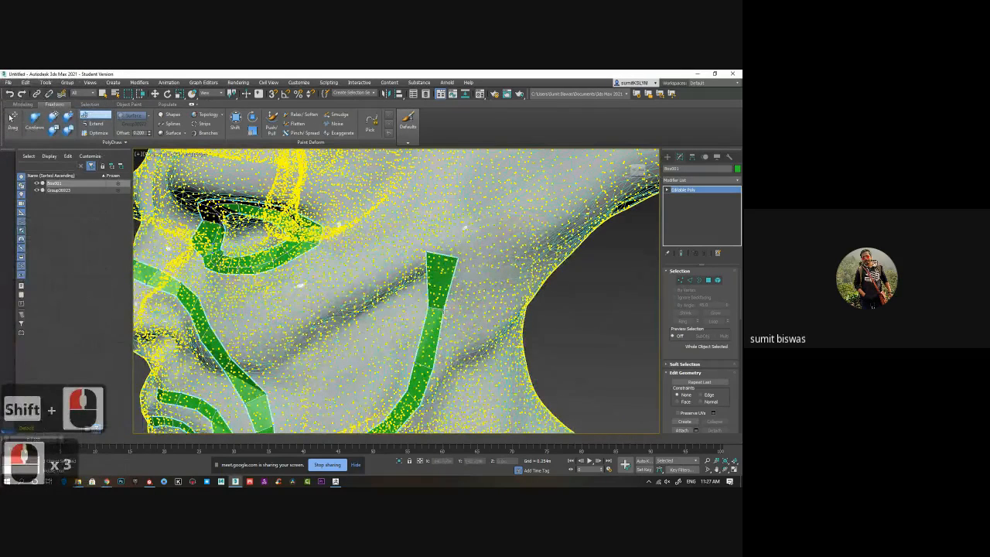
drag(426, 252, 415, 252)
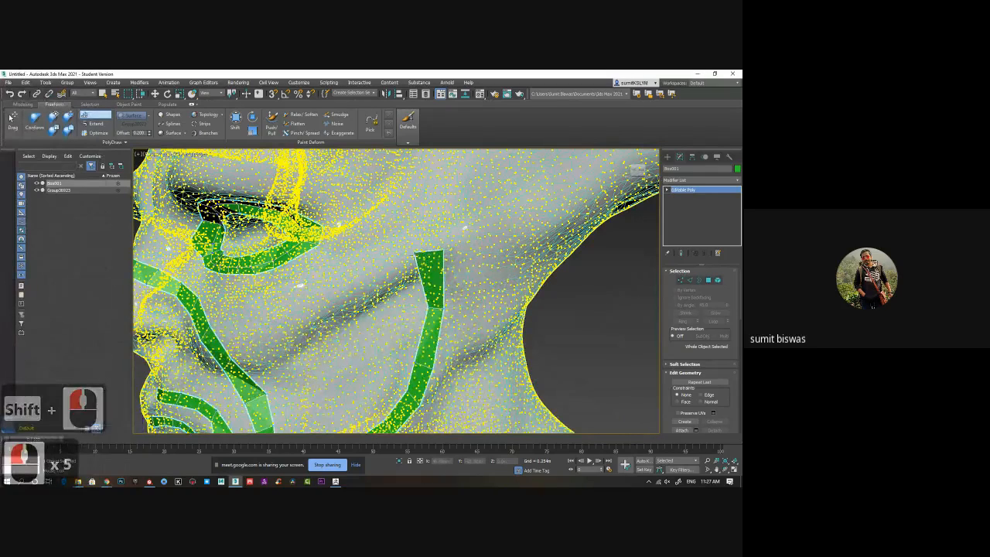
drag(428, 307, 411, 307)
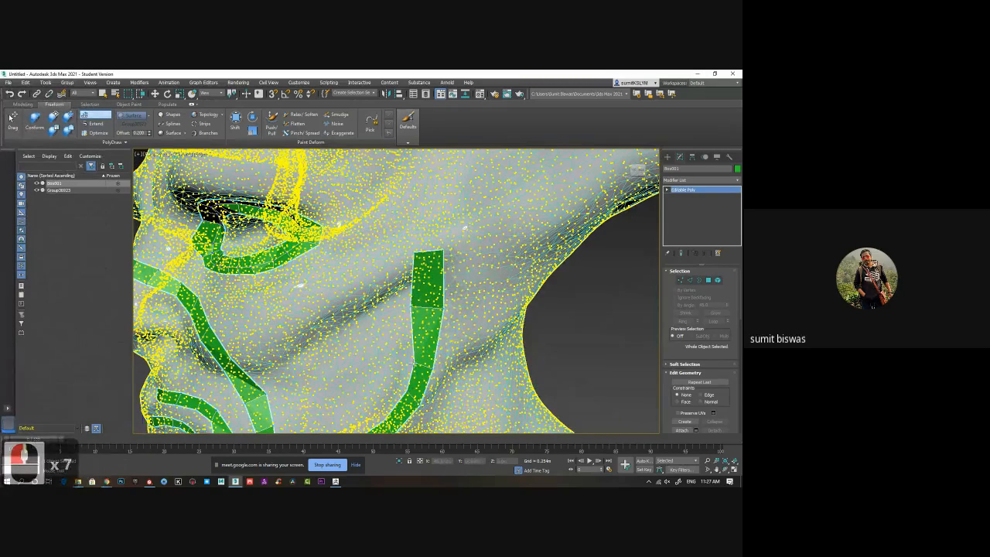
drag(414, 362, 403, 362)
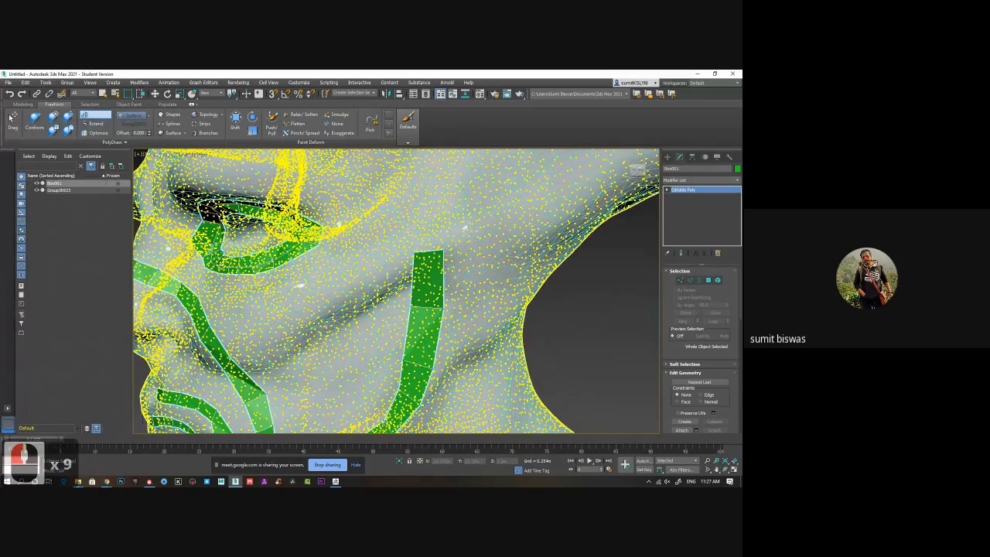
drag(391, 415, 379, 416)
Extend the strip from the back of the cheek up to the temple with two more faces.
alt+middle_drag(433, 403, 473, 383)
click(367, 195)
click(401, 193)
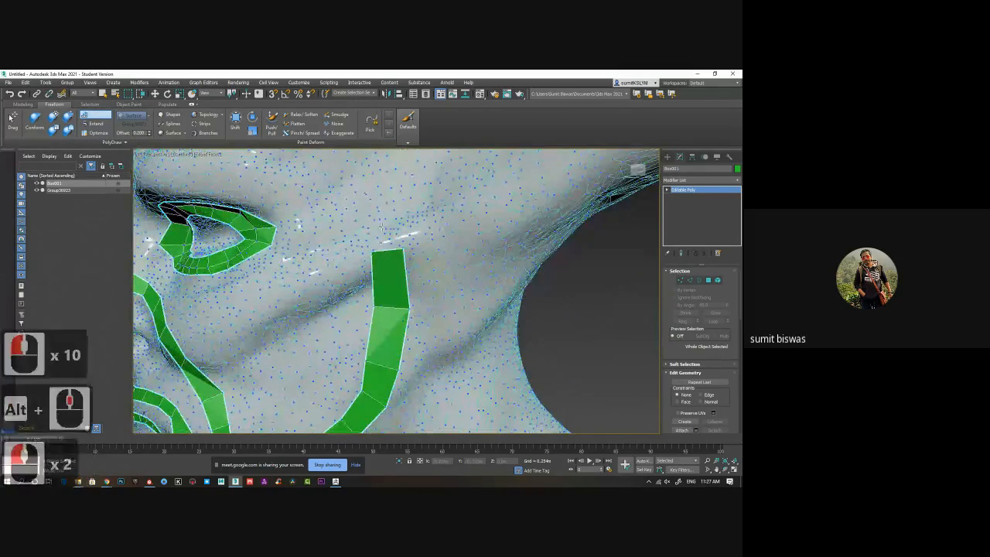
shift+click(387, 222)
alt+middle_drag(420, 164, 461, 243)
click(414, 247)
click(452, 233)
shift+click(446, 238)
click(392, 226)
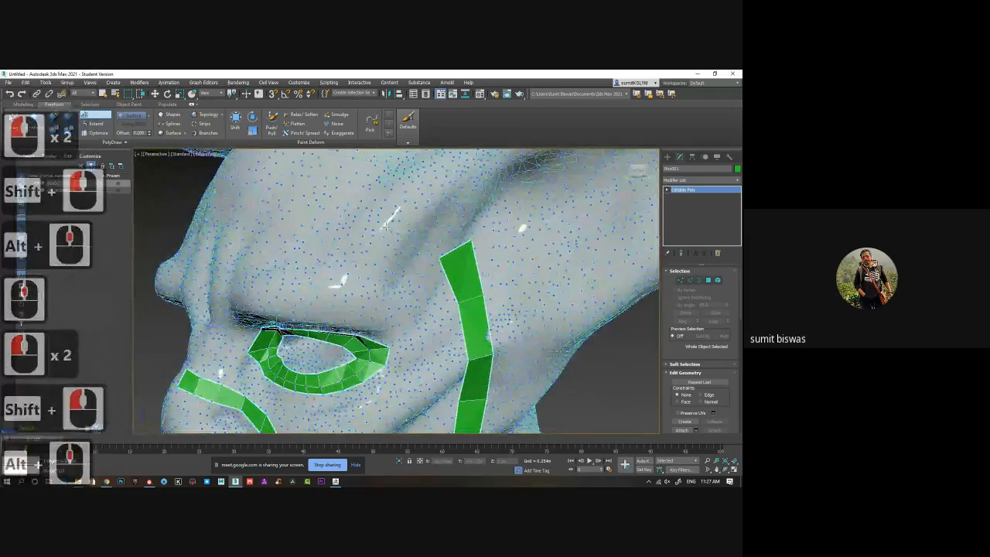
Bend the strip from the temple toward the forehead with two more faces.
click(434, 205)
shift+click(432, 225)
click(368, 206)
click(379, 185)
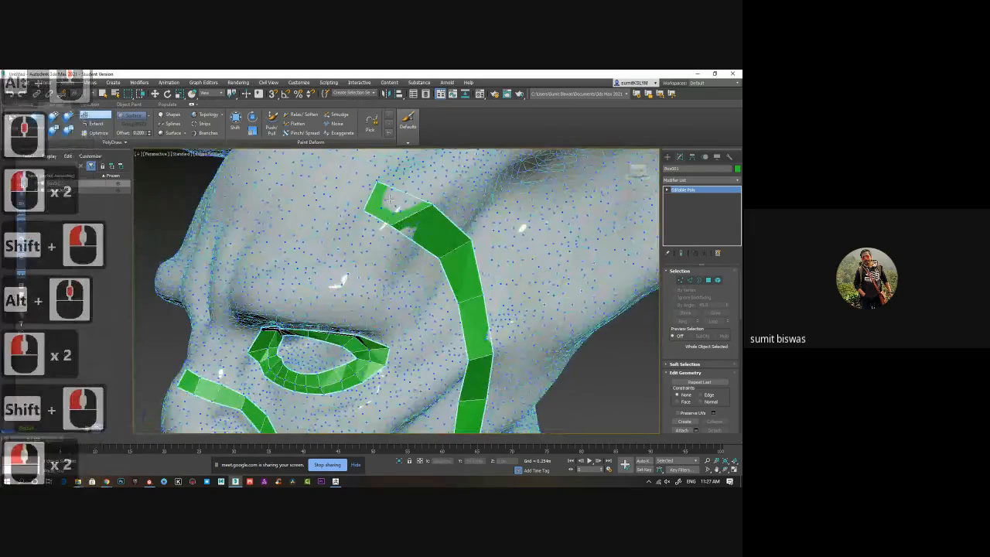
shift+click(394, 226)
Adjust the points of the strip around the temple bend to smooth the curve.
drag(397, 228, 404, 235)
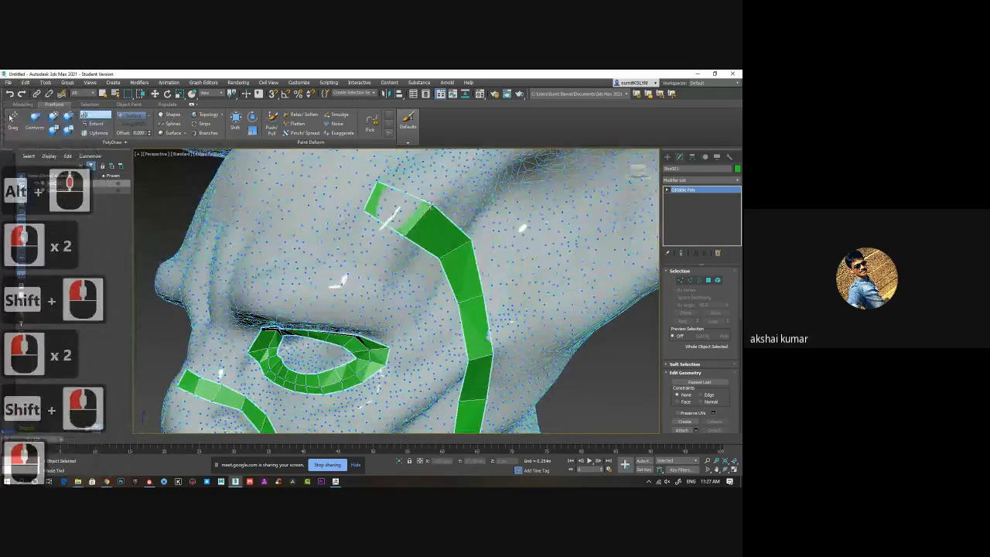
drag(433, 205, 430, 206)
drag(470, 241, 447, 253)
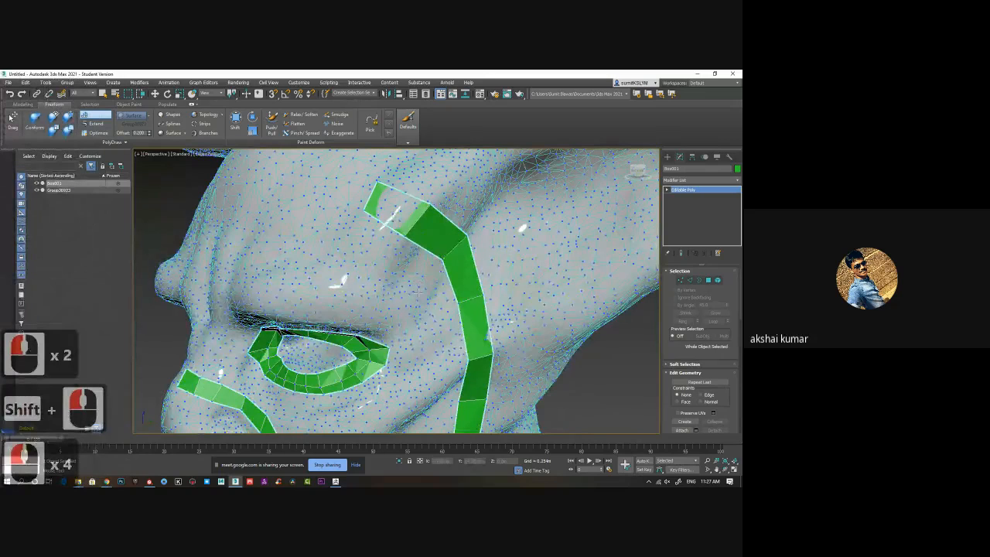
alt+middle_drag(398, 278, 435, 286)
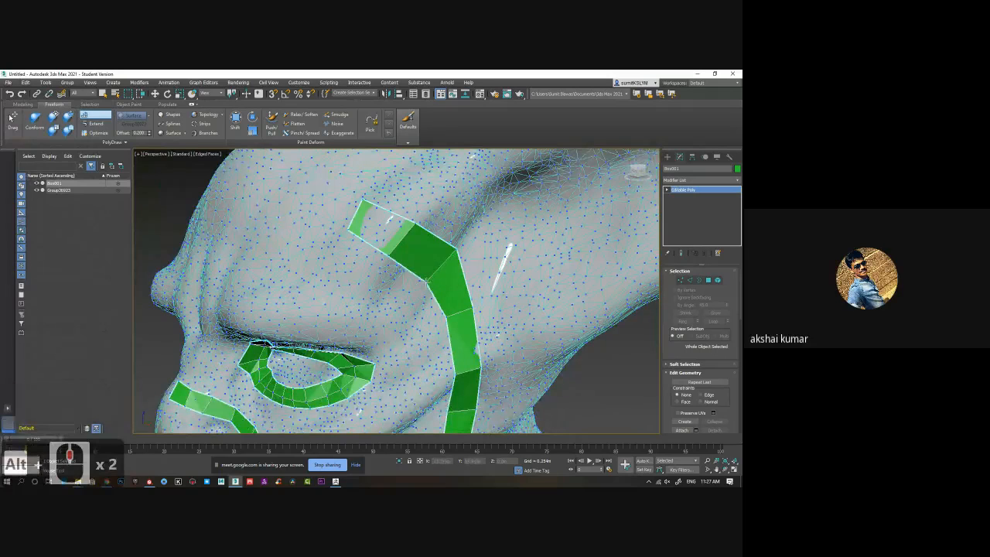
drag(458, 248, 454, 250)
click(397, 229)
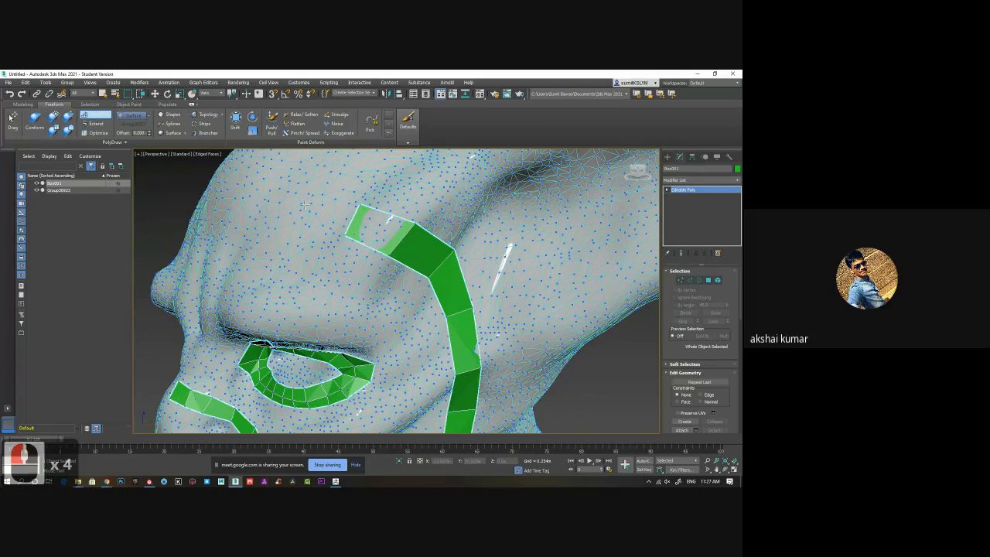
Extend the strip across the forehead above the brow with three more faces toward the centre of the face.
shift+middle_drag(317, 219, 368, 243)
click(422, 192)
click(422, 222)
shift+click(438, 205)
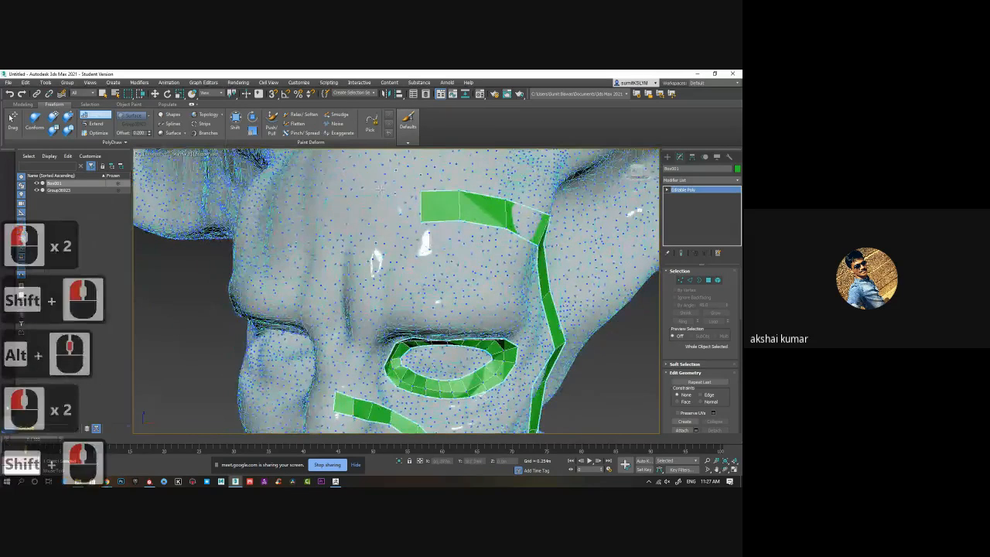
click(383, 191)
click(383, 229)
shift+click(402, 211)
click(356, 196)
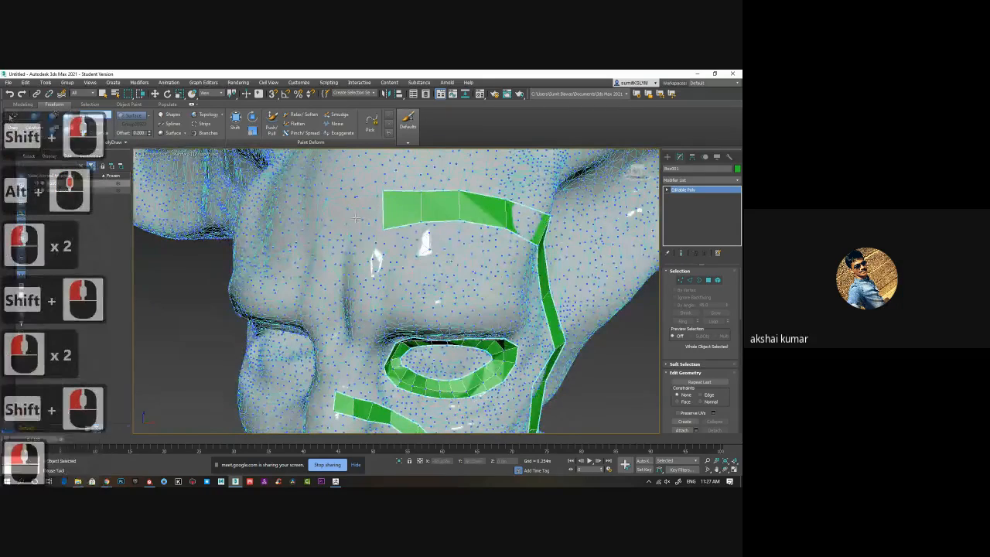
click(355, 230)
shift+click(367, 215)
Examine the forehead-to-jaw strip together with the eye ring and mouth loops from several angles and distances.
alt+right_click(424, 262)
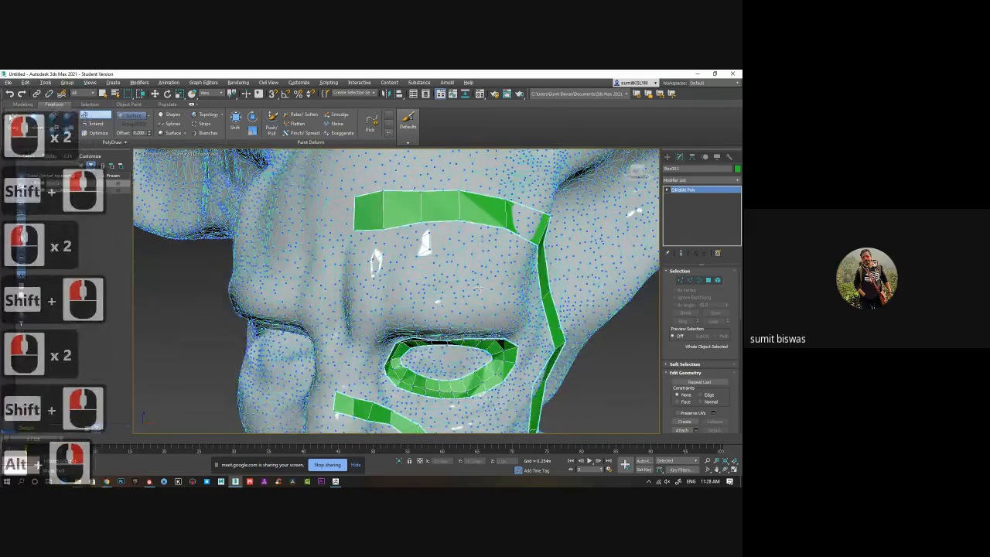
alt+middle_drag(488, 284, 444, 308)
scroll(446, 287, down, 4)
scroll(427, 254, up, 2)
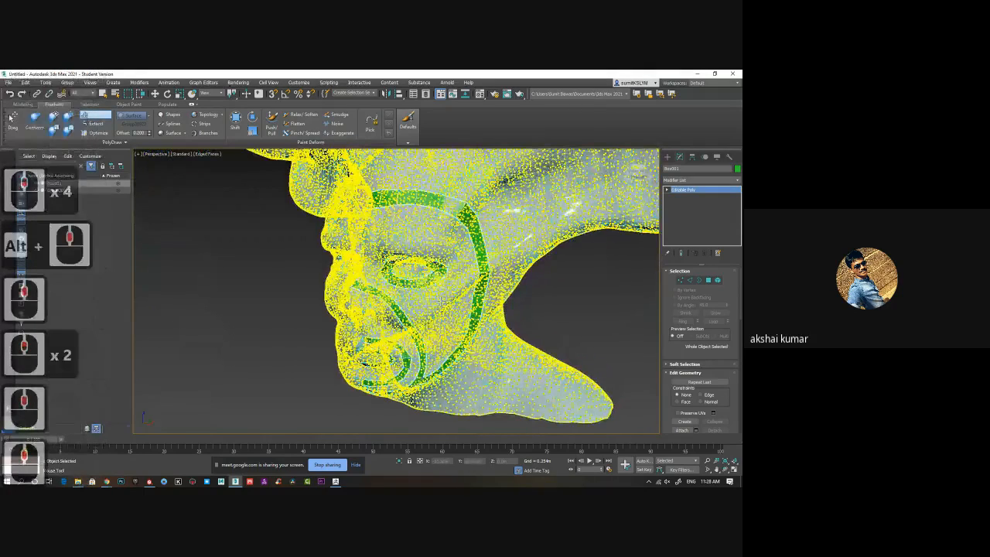
alt+middle_drag(433, 261, 418, 301)
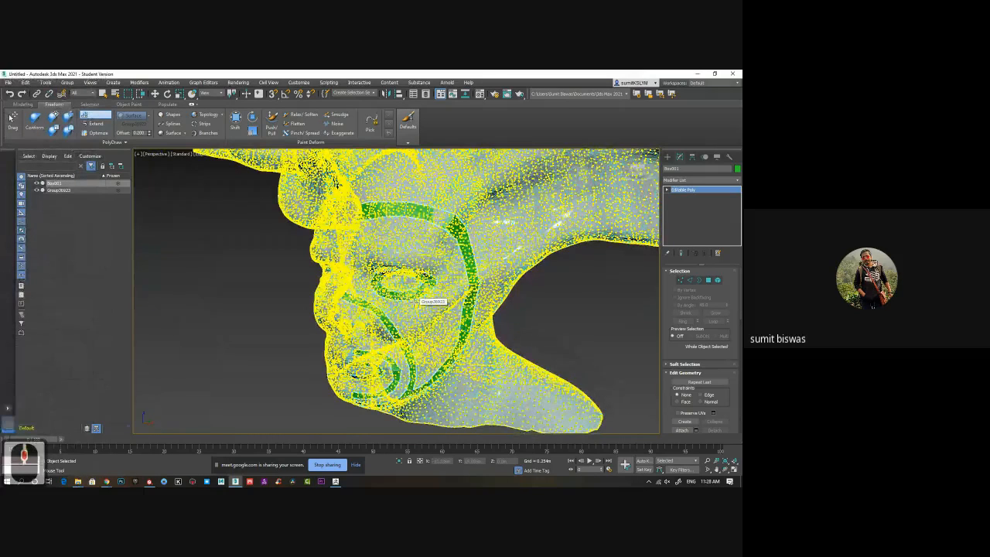
alt+middle_drag(416, 299, 475, 297)
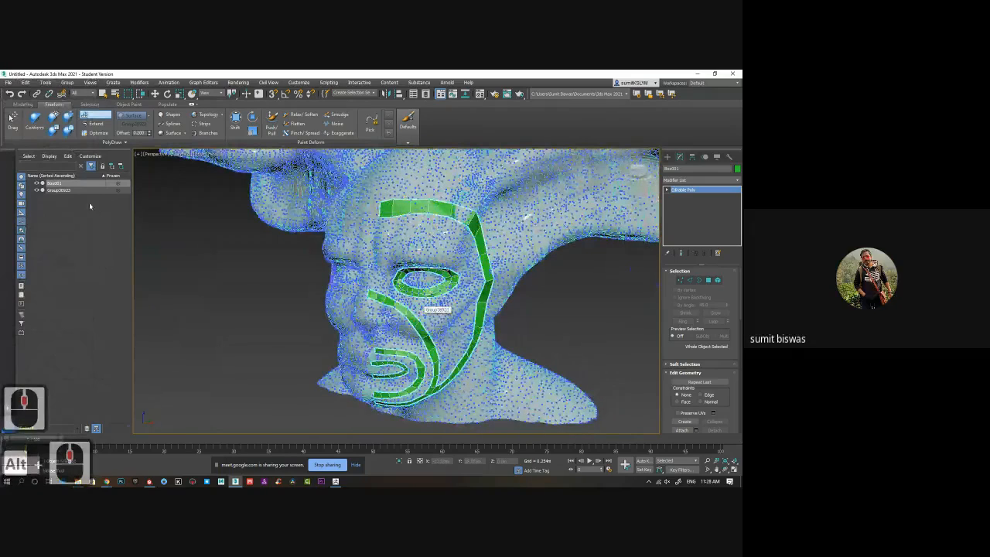
click(34, 117)
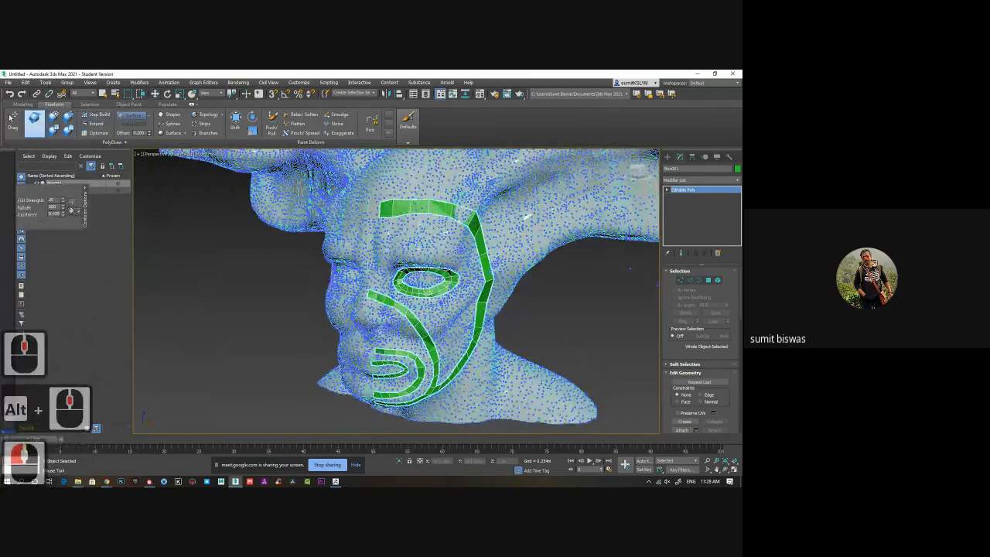
alt+middle_drag(460, 236, 364, 213)
scroll(430, 217, up, 5)
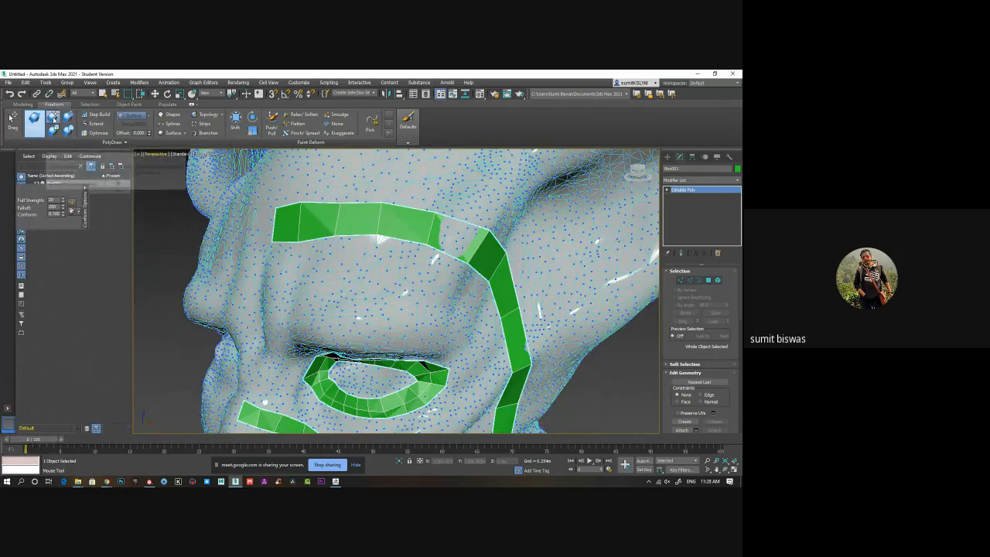
click(53, 116)
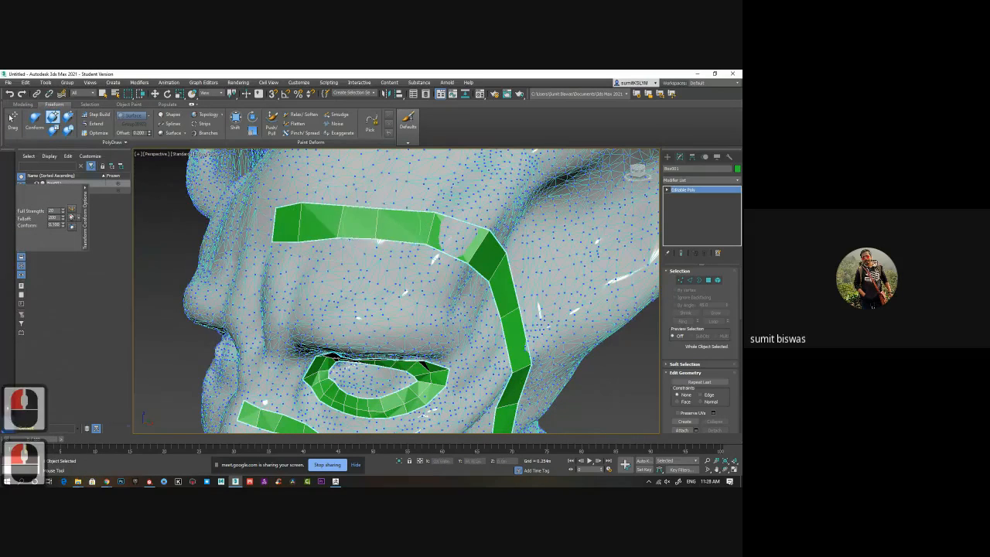
click(34, 117)
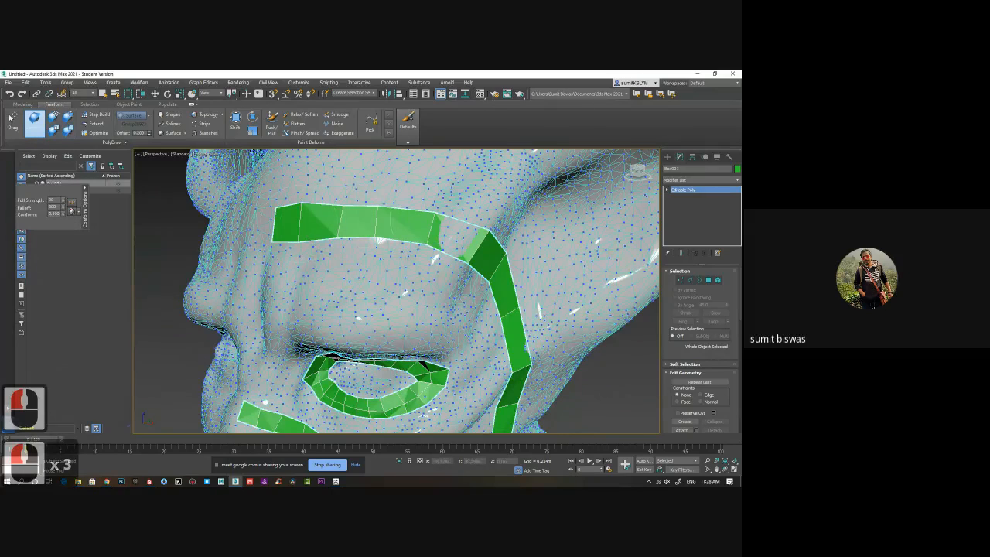
mouse_move(474, 236)
alt+middle_down()
mouse_move(411, 263)
mouse_move(397, 241)
alt+middle_up()
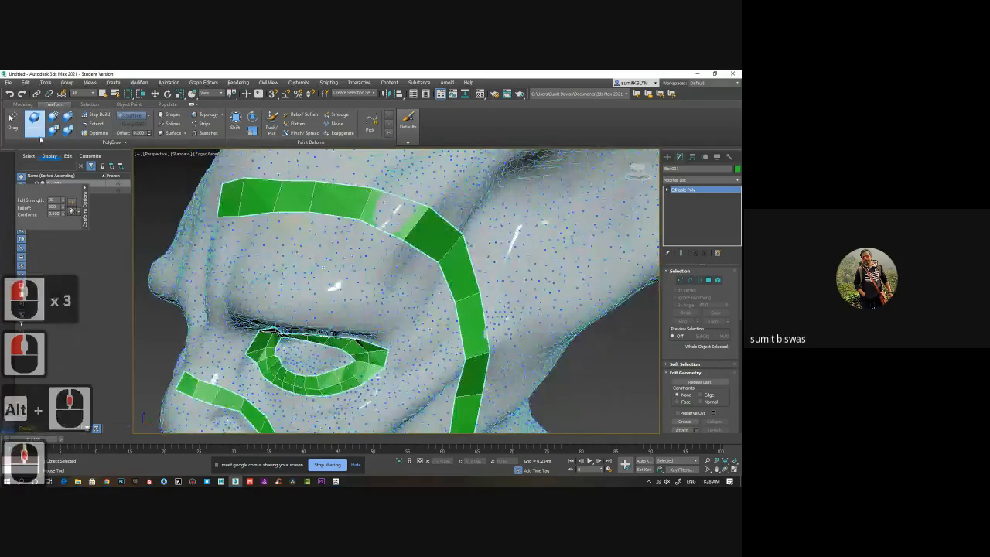
Smooth the forehead and temple strip on the sculpt's surface with the Relax Conform brush.
click(68, 131)
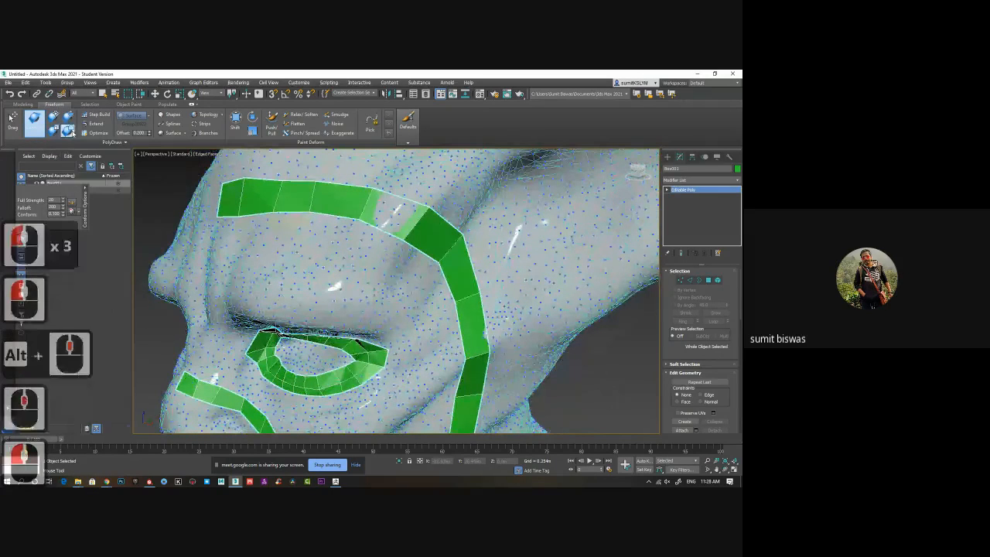
drag(365, 204, 236, 198)
drag(410, 210, 452, 265)
alt+middle_drag(452, 325, 437, 304)
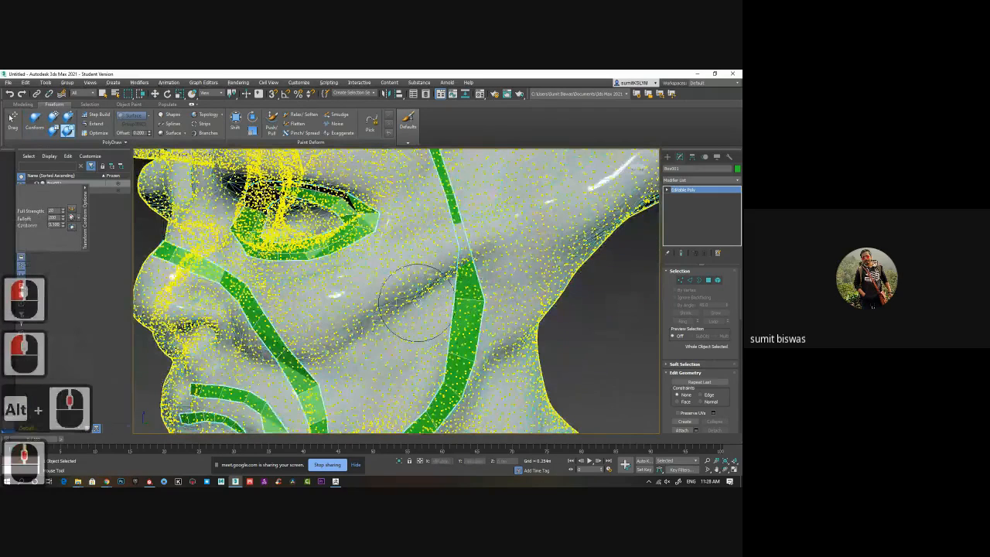
Brush over the eye ring with Relax Conform and review the strips on the whole head from the front.
alt+middle_drag(396, 271, 403, 273)
scroll(403, 273, up, 3)
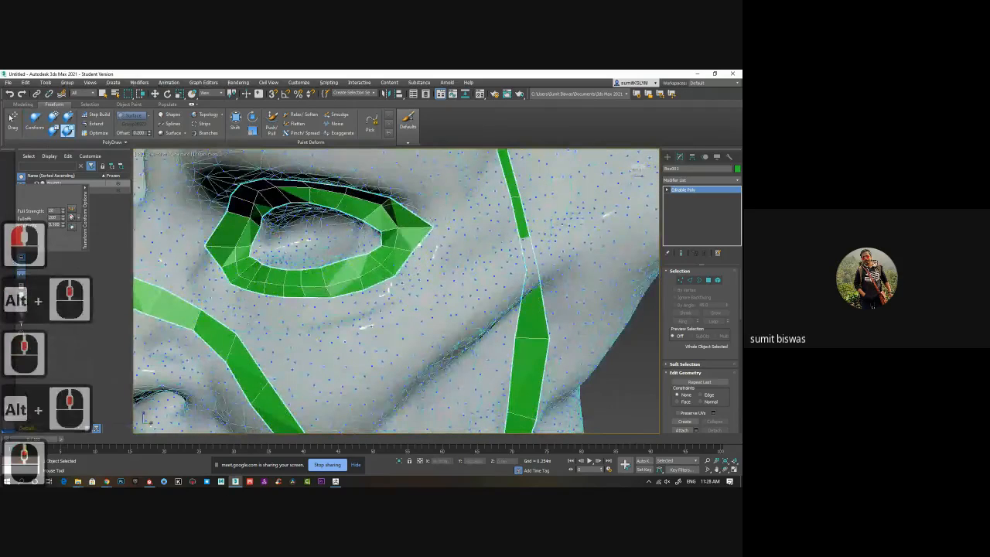
drag(401, 239, 410, 234)
mouse_move(361, 198)
mouse_down()
mouse_move(280, 197)
mouse_move(227, 249)
mouse_move(244, 279)
mouse_move(356, 271)
mouse_up()
mouse_move(391, 267)
mouse_down()
mouse_move(385, 259)
mouse_move(416, 230)
mouse_move(409, 226)
mouse_up()
click(430, 260)
alt+middle_drag(429, 261, 377, 271)
scroll(389, 239, down, 4)
alt+middle_drag(266, 281, 315, 286)
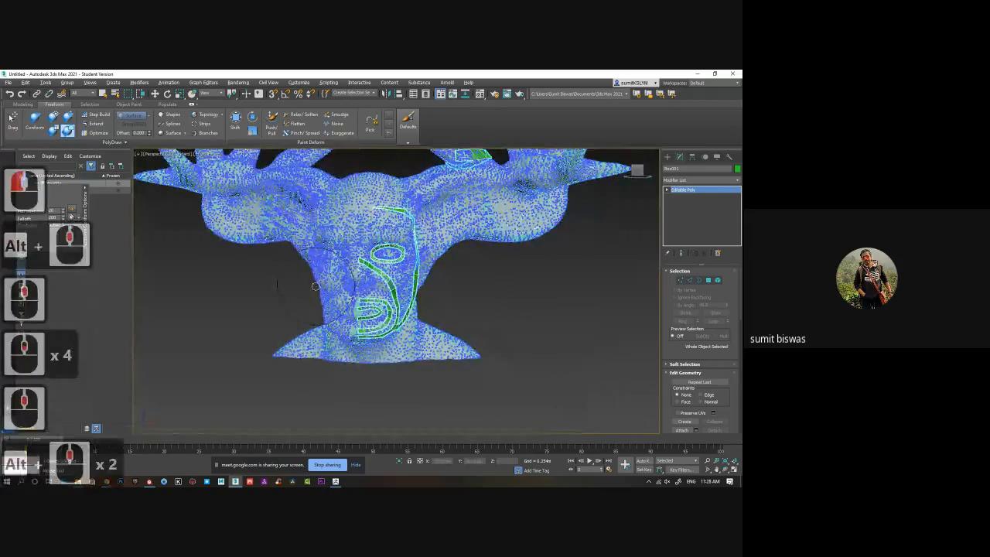
alt+middle_drag(267, 321, 282, 319)
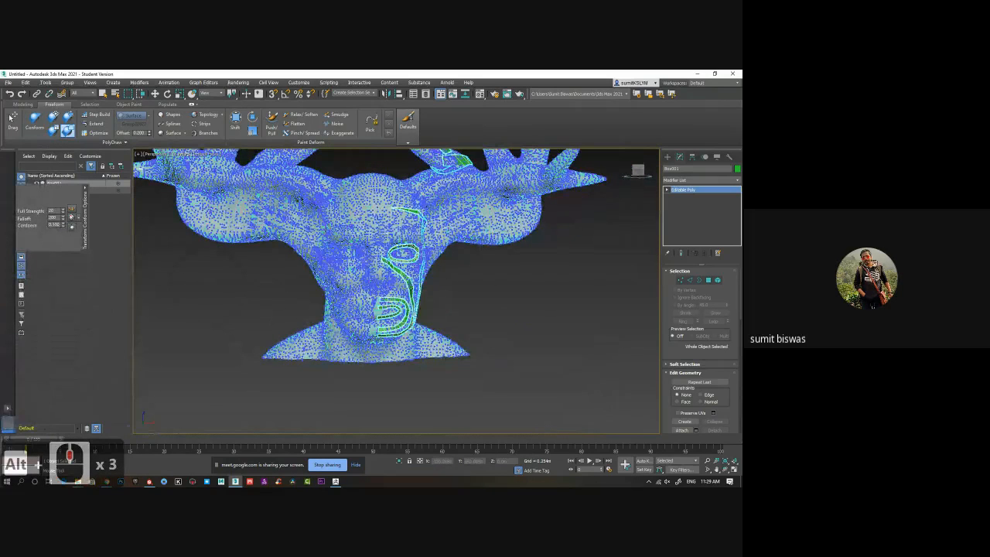
Switch to ZBrush and inspect the trinket model from another angle.
click(78, 481)
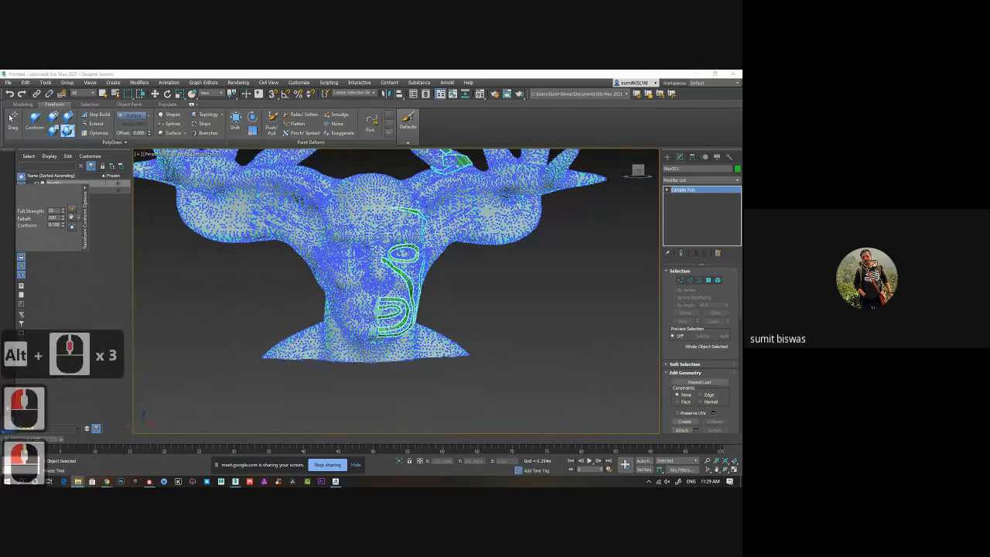
click(335, 482)
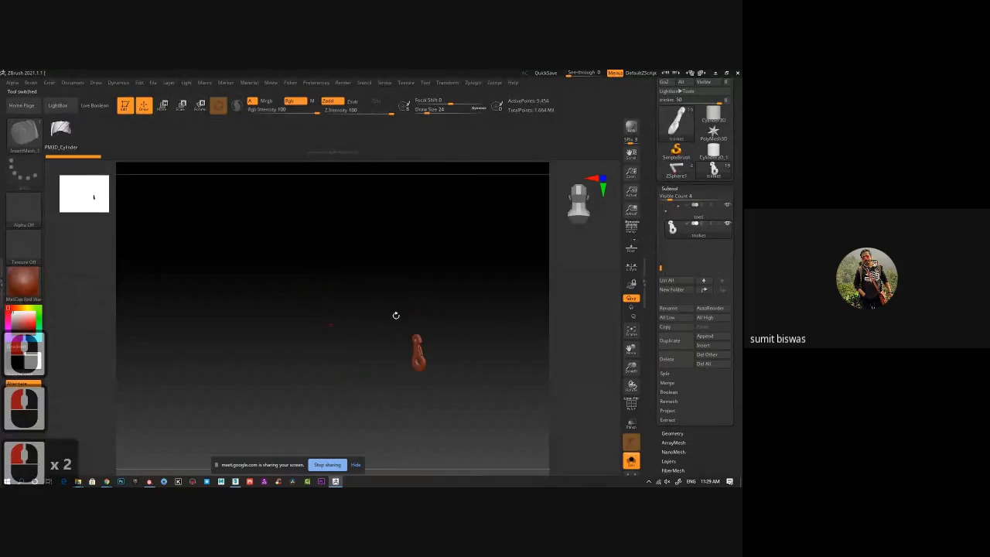
drag(400, 346, 601, 451)
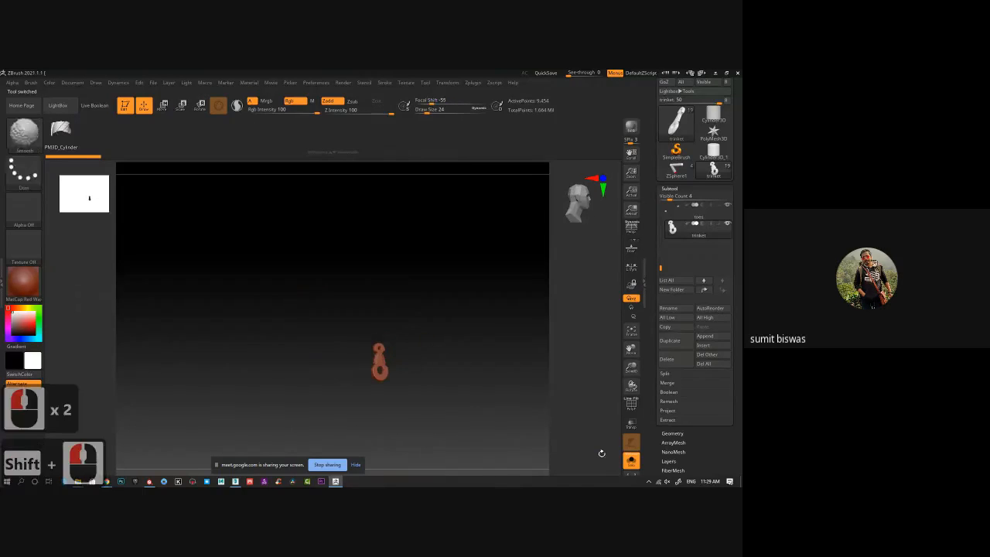
Turn off Solo mode to show the whole character and bring one foot into close view.
click(631, 466)
ctrl+right_drag(462, 361, 410, 345)
shift+drag(410, 345, 407, 348)
ctrl+right_drag(407, 348, 400, 363)
alt+drag(400, 363, 446, 312)
alt+click(393, 331)
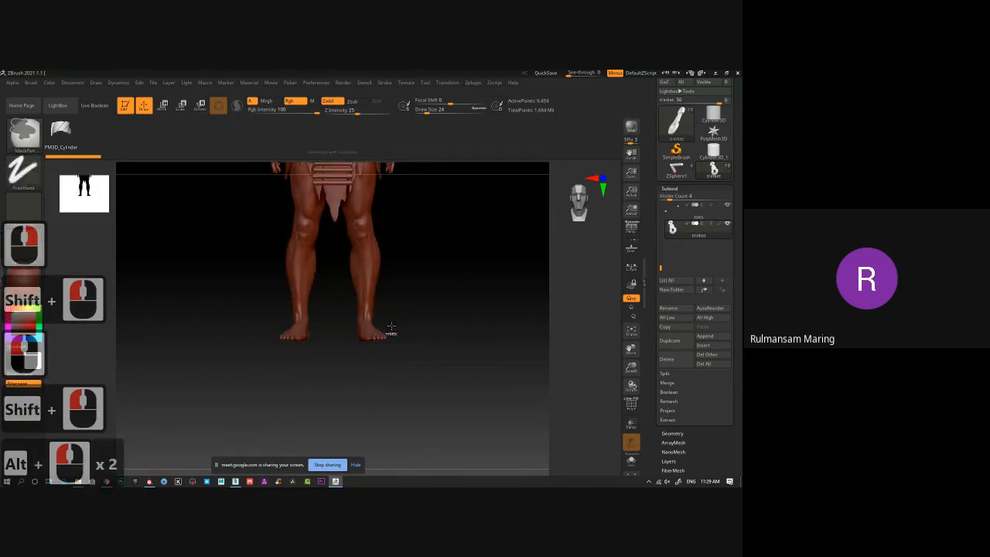
ctrl+right_drag(393, 332, 447, 253)
alt+drag(448, 414, 433, 323)
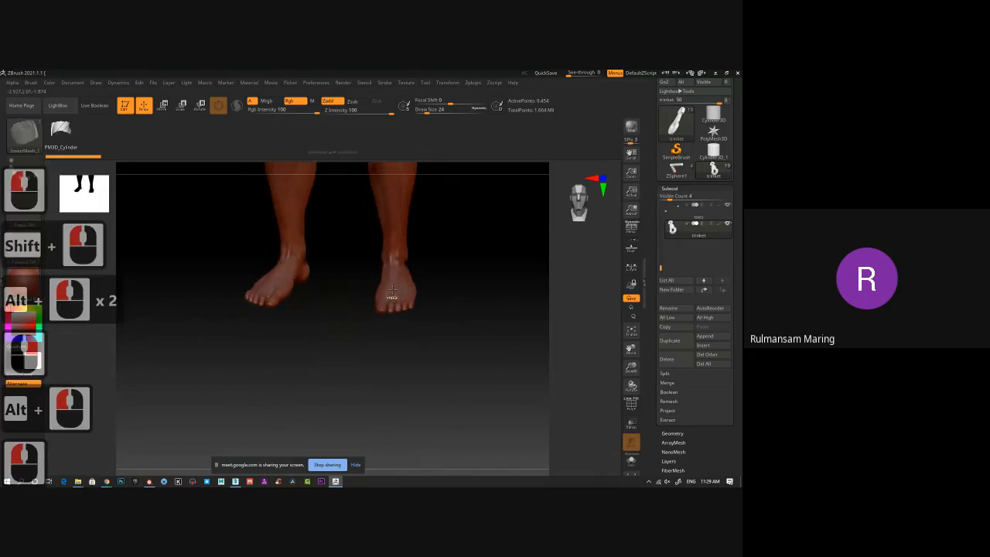
ctrl+right_drag(392, 297, 423, 341)
alt+drag(434, 433, 391, 302)
alt+drag(542, 434, 412, 343)
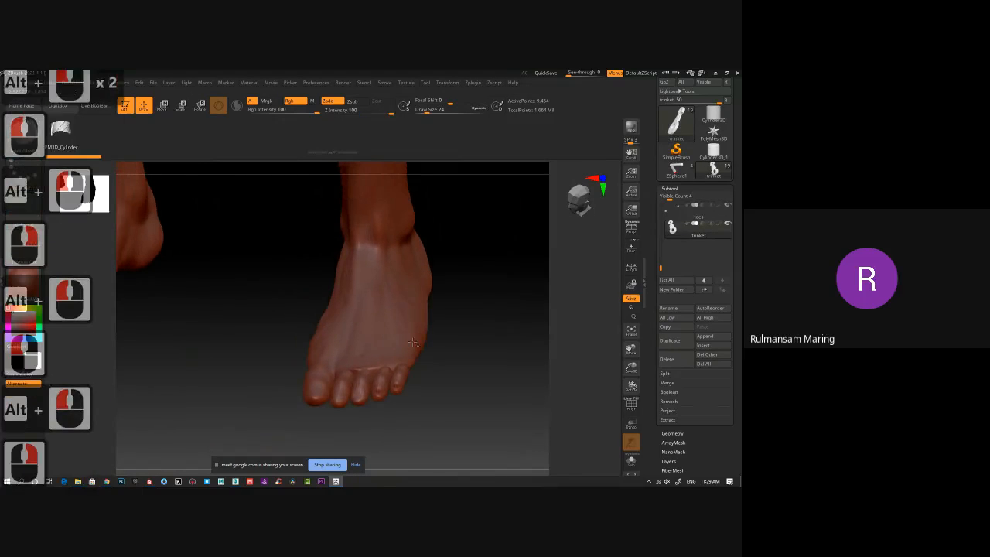
Select the toes subtool and move it to the top of the subtool list.
alt+click(400, 328)
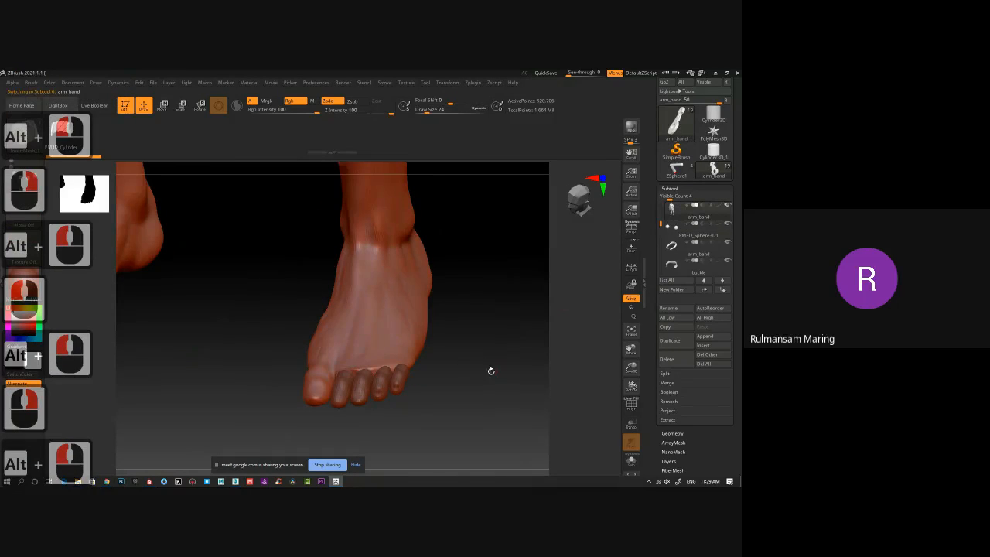
alt+drag(469, 367, 523, 396)
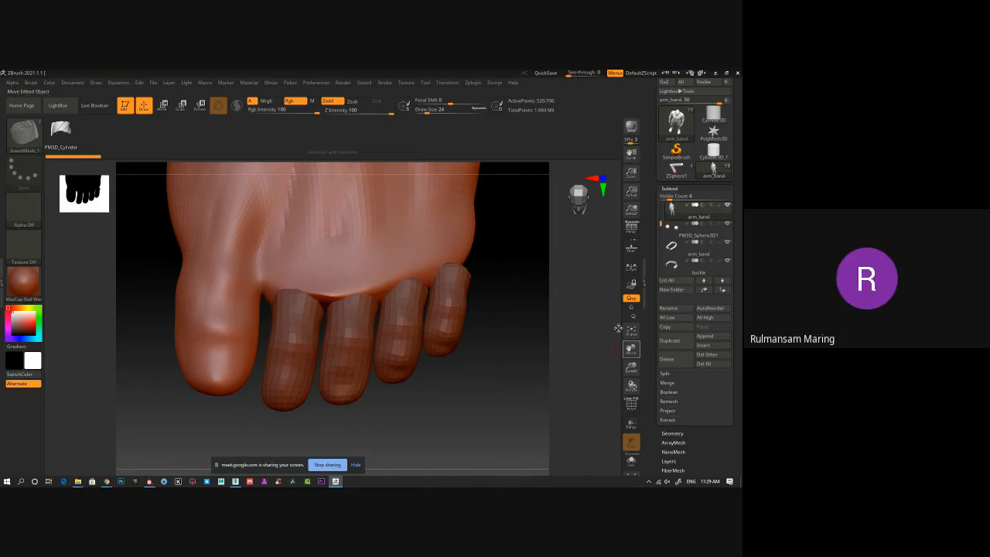
alt+click(470, 348)
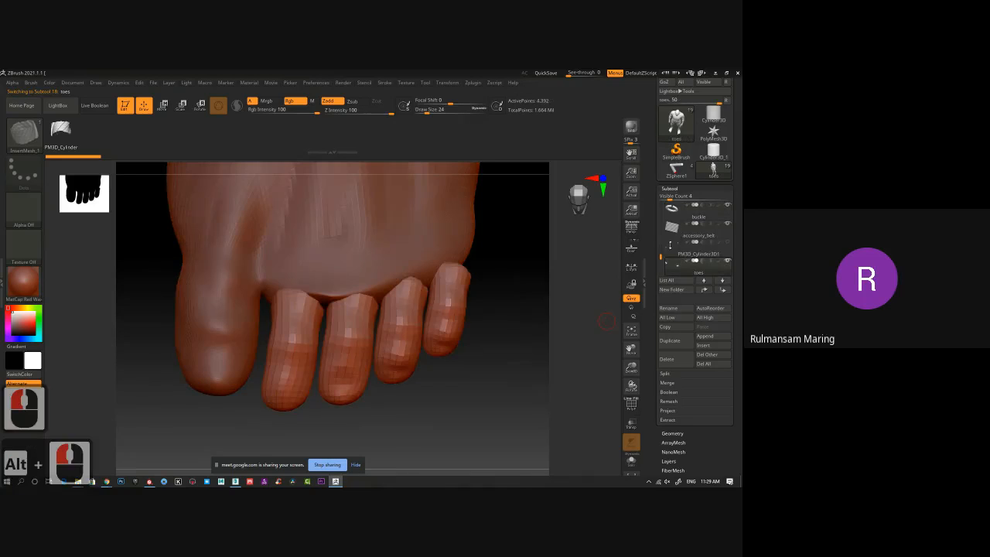
shift+click(705, 290)
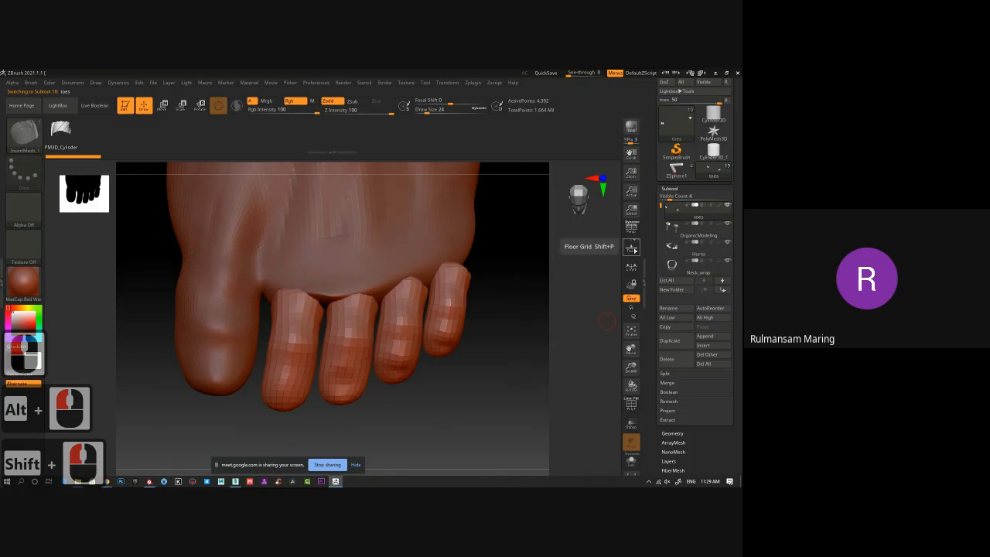
Select the body mesh, step up through its subdivision levels and open its Geometry settings.
alt+click(440, 246)
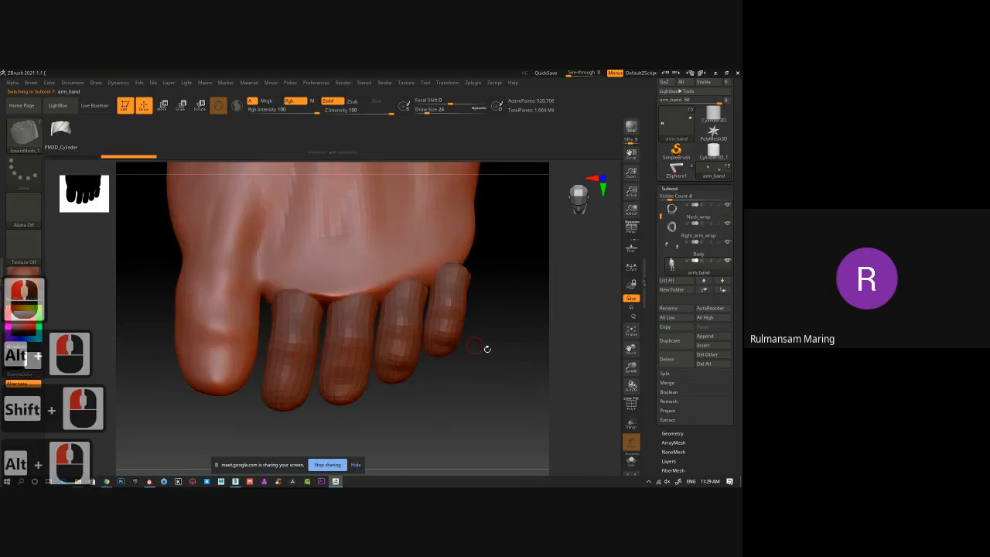
alt+right_drag(487, 349, 311, 289)
drag(440, 334, 446, 272)
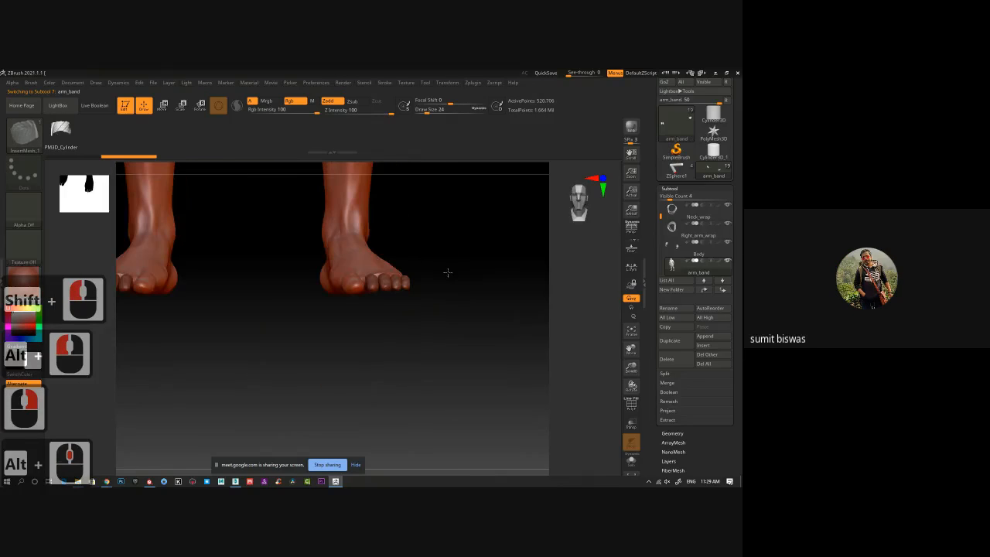
alt+middle_click(463, 346)
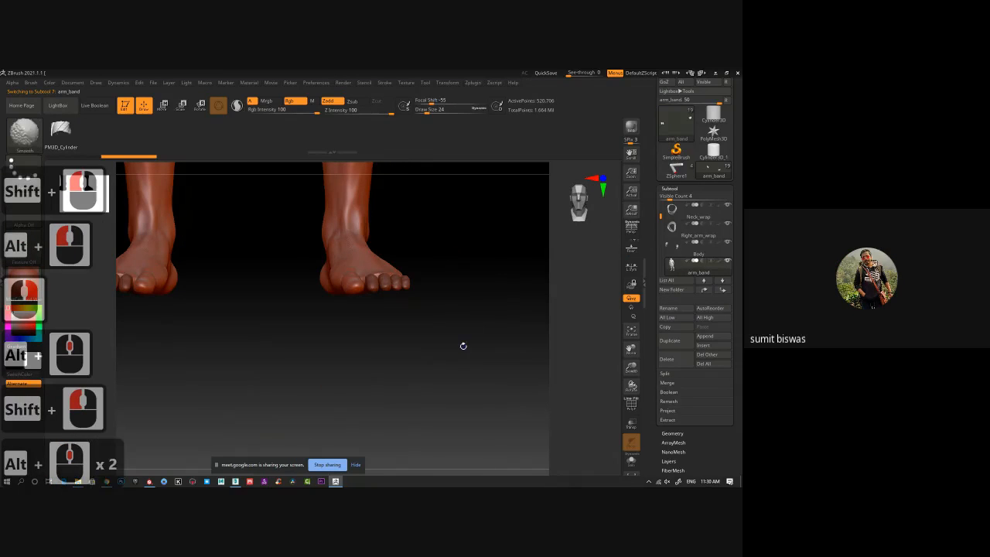
key(d)
key(d)
key(d)
key(d)
key(d)
click(670, 188)
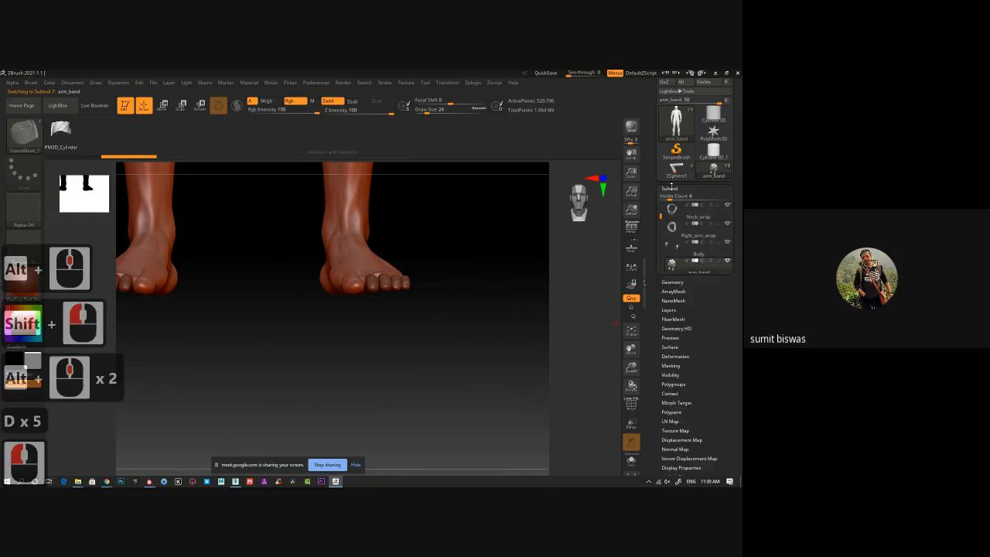
click(671, 198)
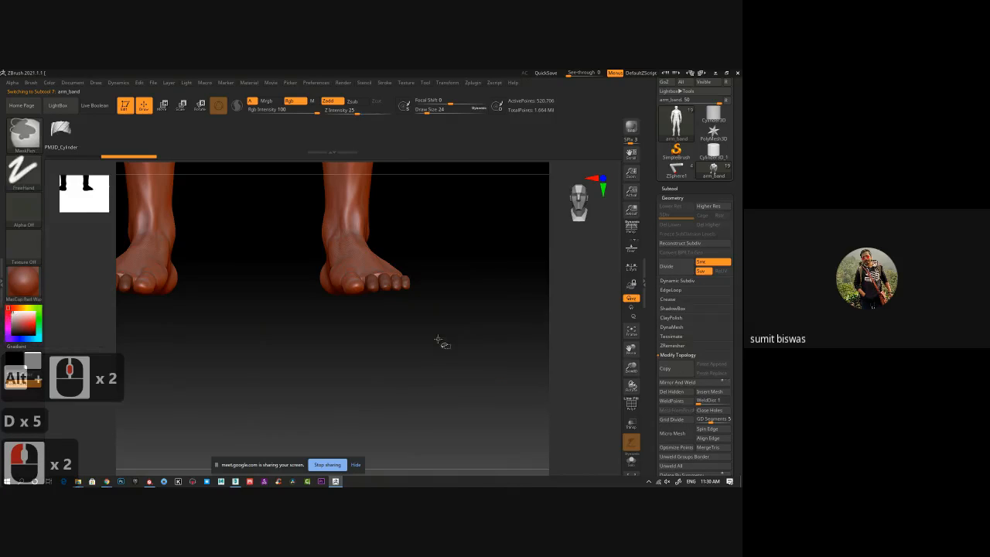
Hide all of the body mesh above the ankles and delete the hidden geometry.
ctrl+shift+drag(261, 170, 462, 357)
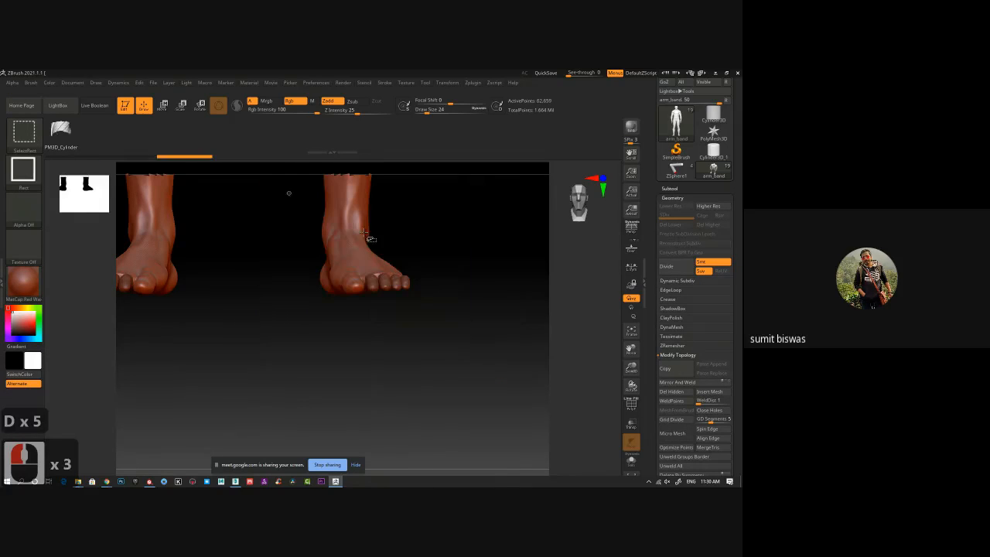
alt+middle_drag(409, 239, 446, 273)
alt+middle_click(440, 267)
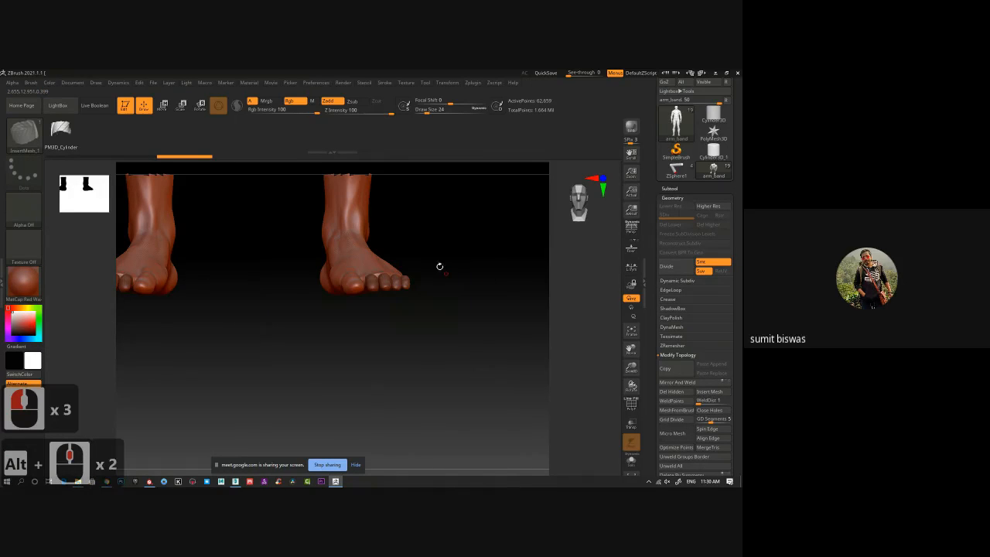
alt+drag(416, 232, 458, 270)
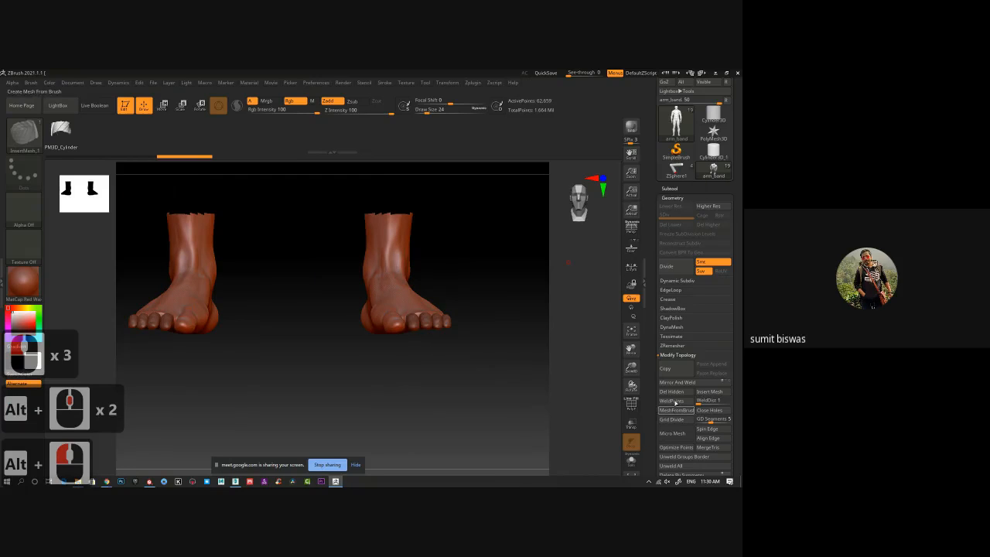
click(673, 394)
Inspect the trimmed feet from another angle, with and without Solo mode.
alt+drag(498, 282, 611, 444)
click(631, 462)
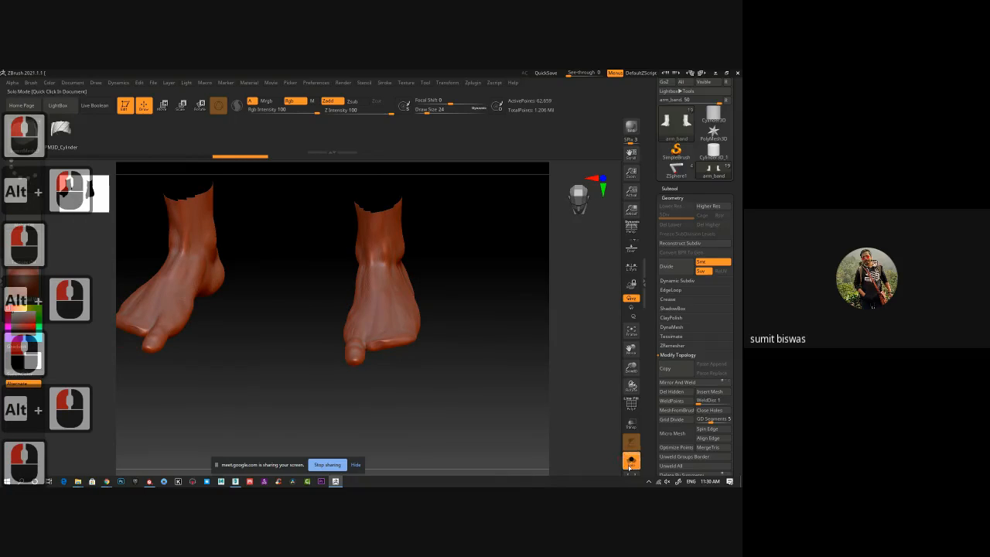
click(630, 462)
Move the trimmed feet subtool to the top of the subtool list, above the toes.
click(670, 189)
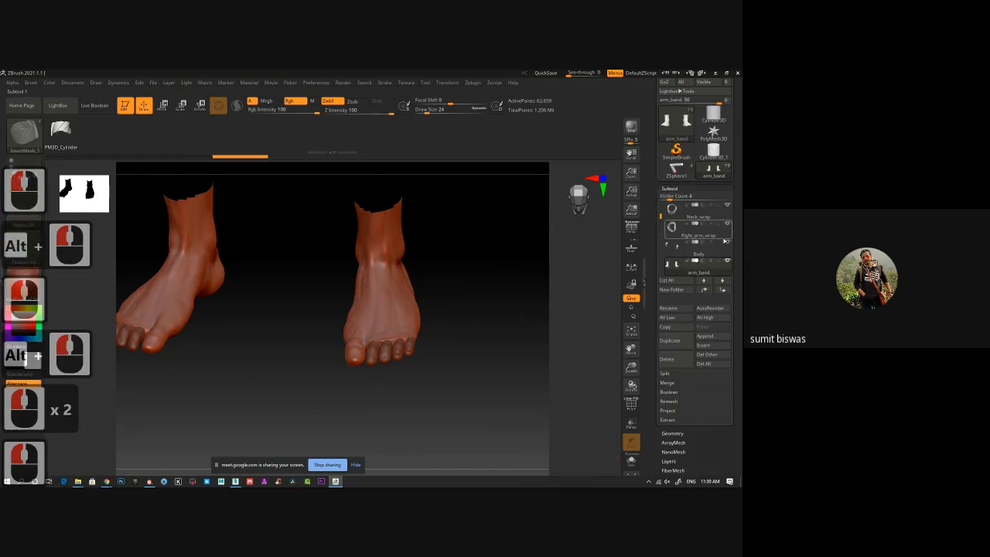
mouse_move(728, 262)
shift+click(706, 290)
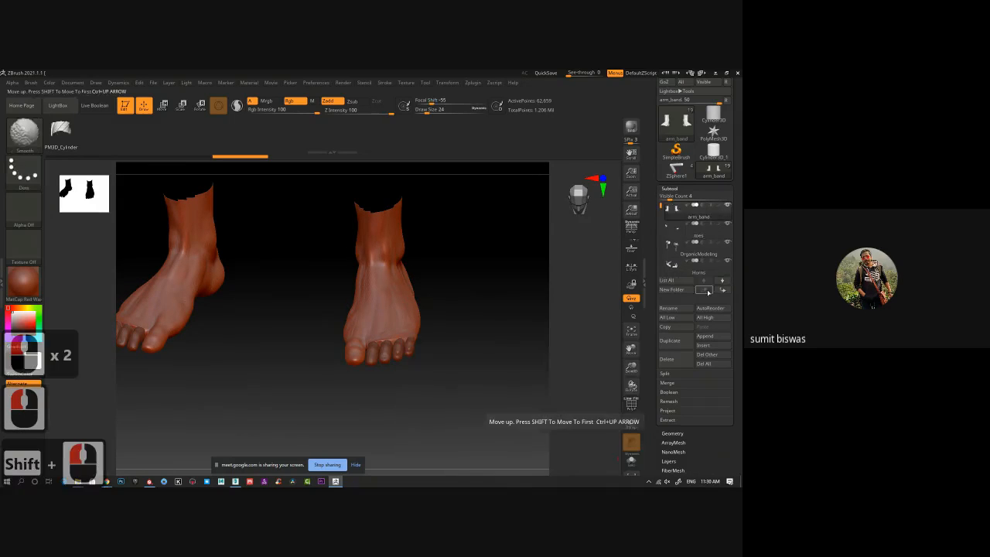
Delete every subtool below the toes, starting with OrganicModeling, to keep only the feet and the toes.
mouse_move(684, 228)
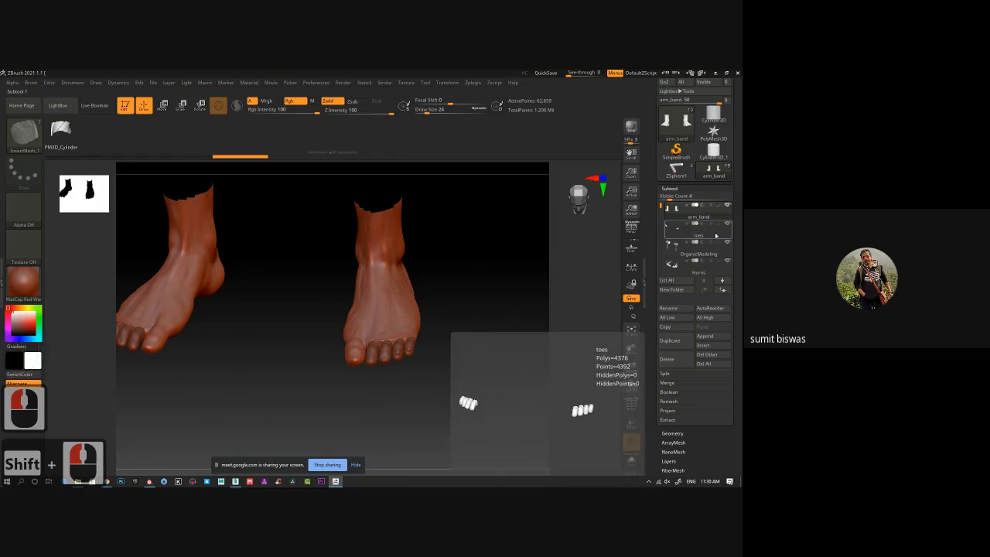
click(693, 245)
click(680, 355)
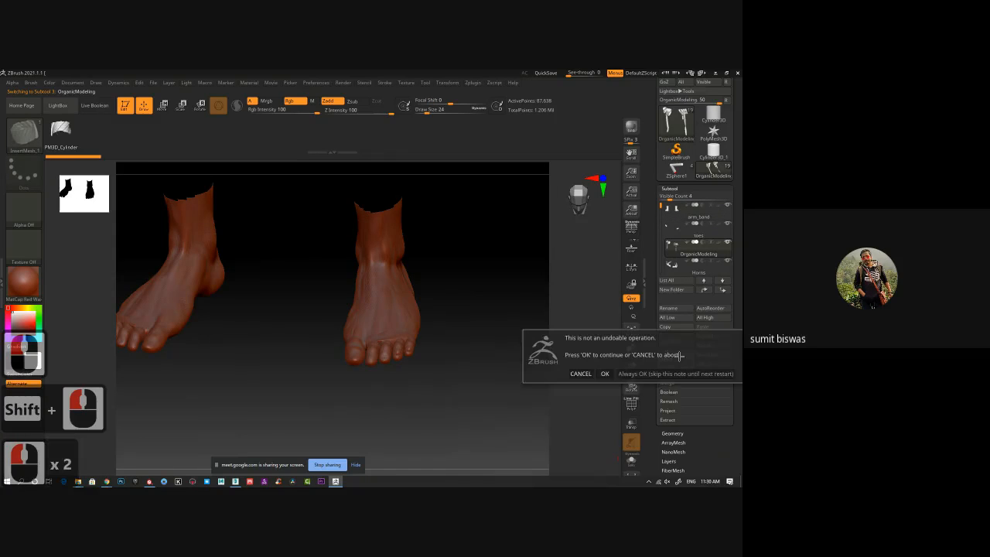
click(668, 373)
click(679, 360)
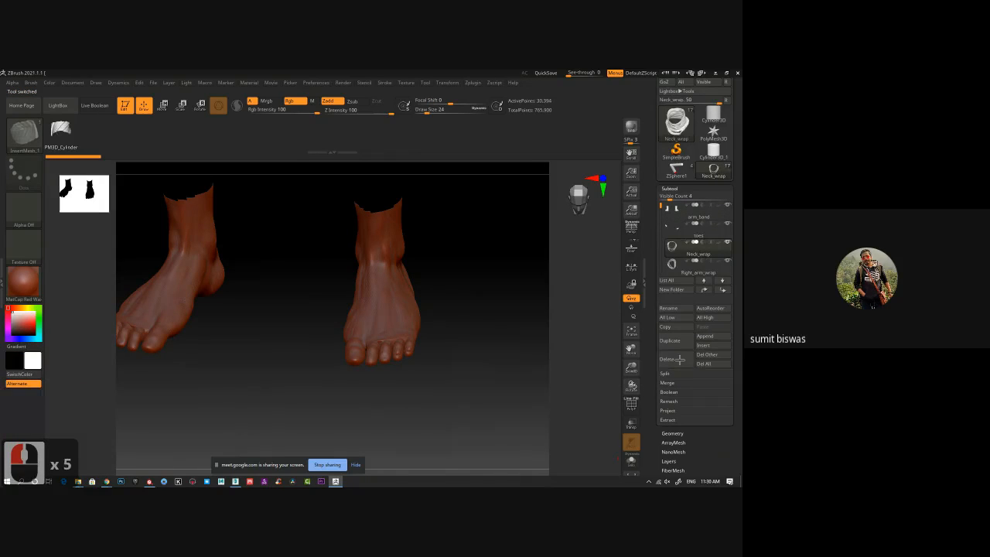
click(679, 360)
click(680, 360)
click(679, 359)
click(679, 360)
click(679, 360)
click(679, 360)
click(679, 360)
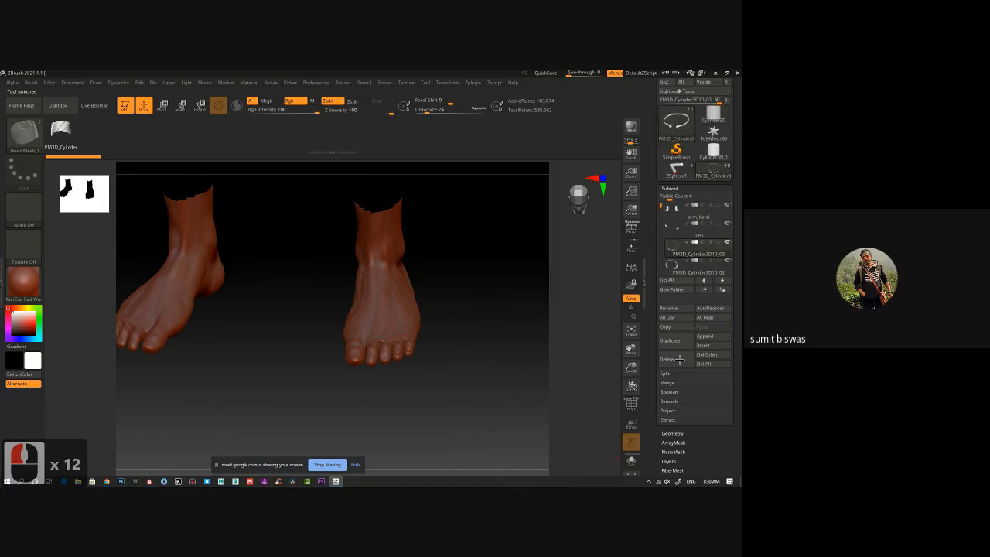
click(679, 360)
click(679, 360)
click(679, 360)
click(679, 360)
click(679, 360)
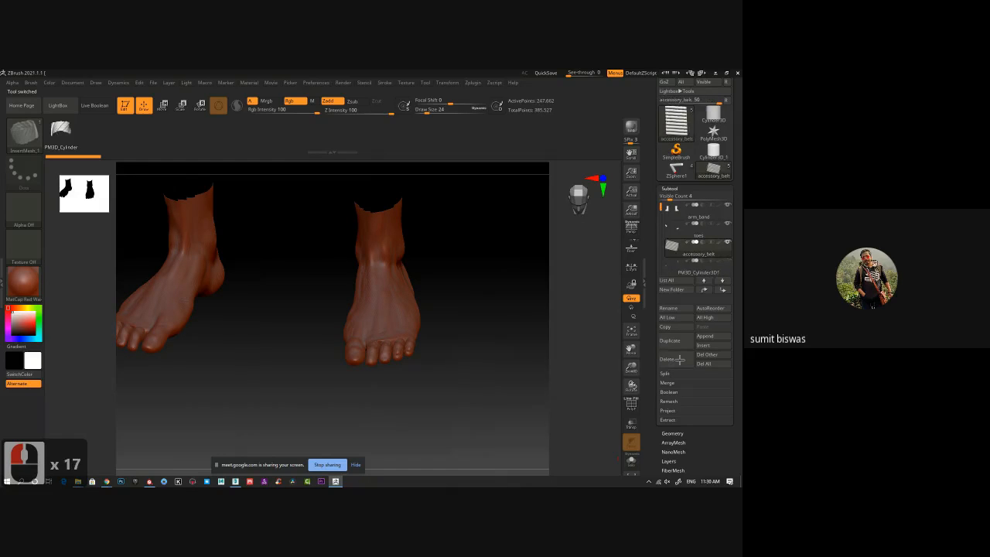
click(679, 359)
click(679, 360)
click(679, 360)
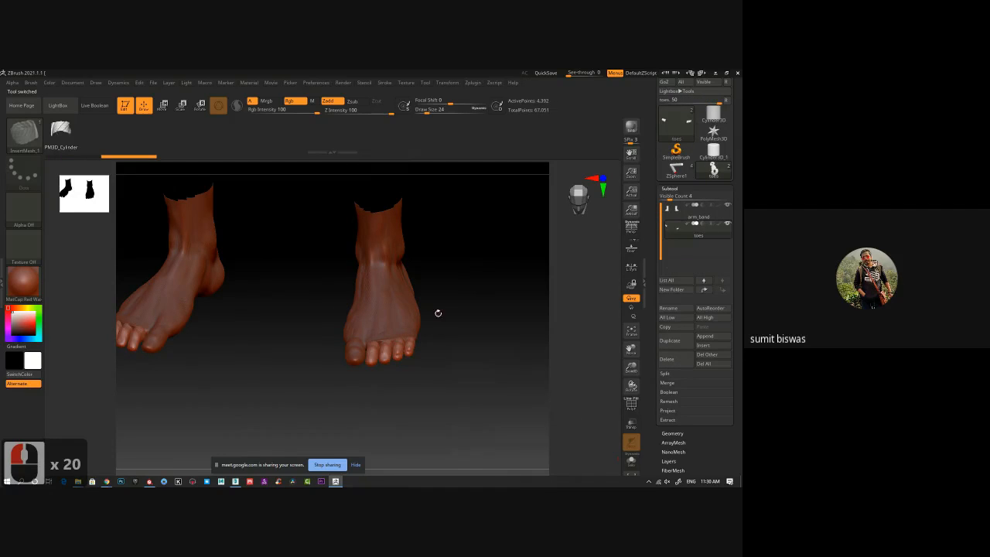
Select the feet subtool and merge it down with the toes subtool.
alt+drag(438, 313, 430, 284)
ctrl+right_drag(430, 284, 433, 314)
click(706, 212)
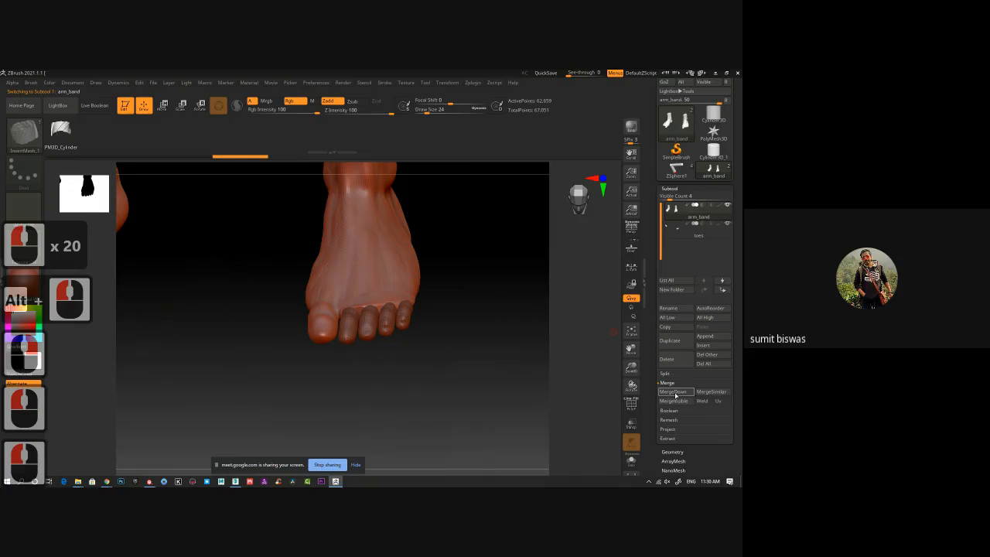
click(676, 398)
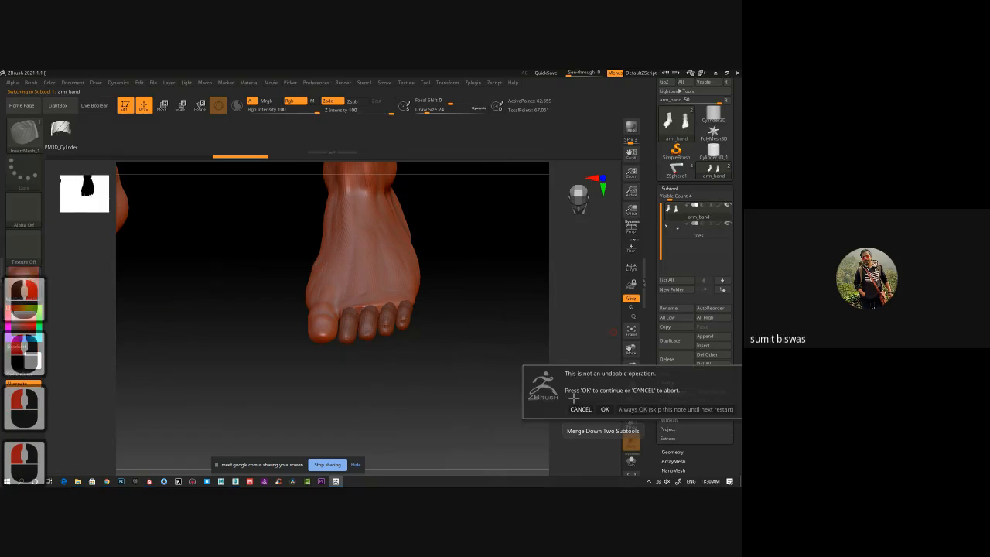
click(607, 409)
Turn on the polyframe display and examine the wireframe where the toes meet the foot.
key(shift+f)
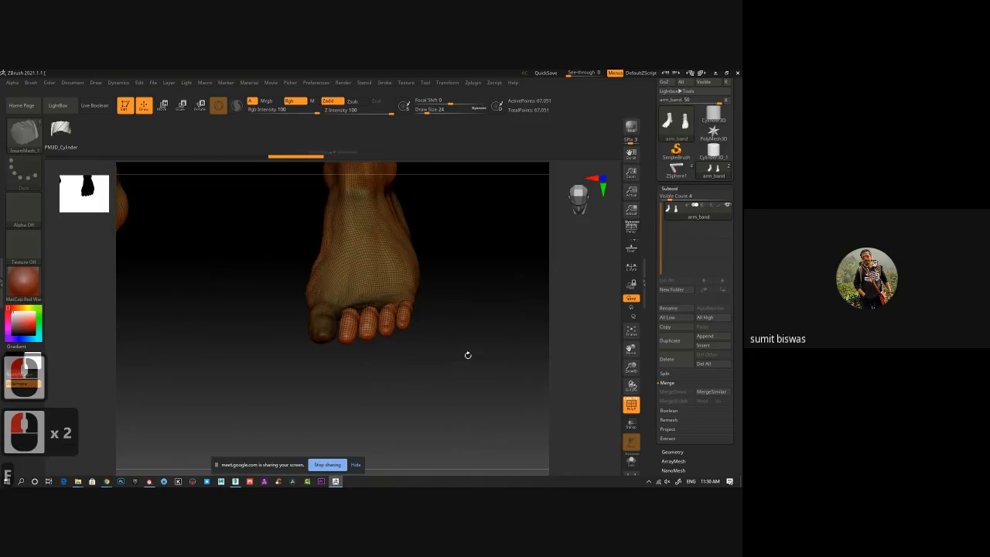
right_drag(452, 353, 451, 378)
ctrl+right_drag(346, 320, 337, 345)
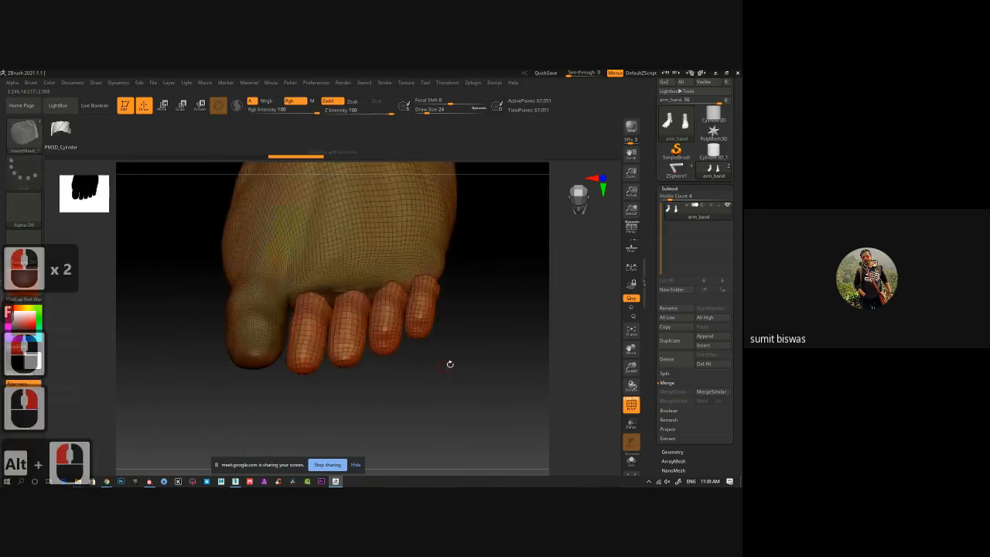
right_drag(448, 365, 450, 387)
drag(413, 378, 434, 331)
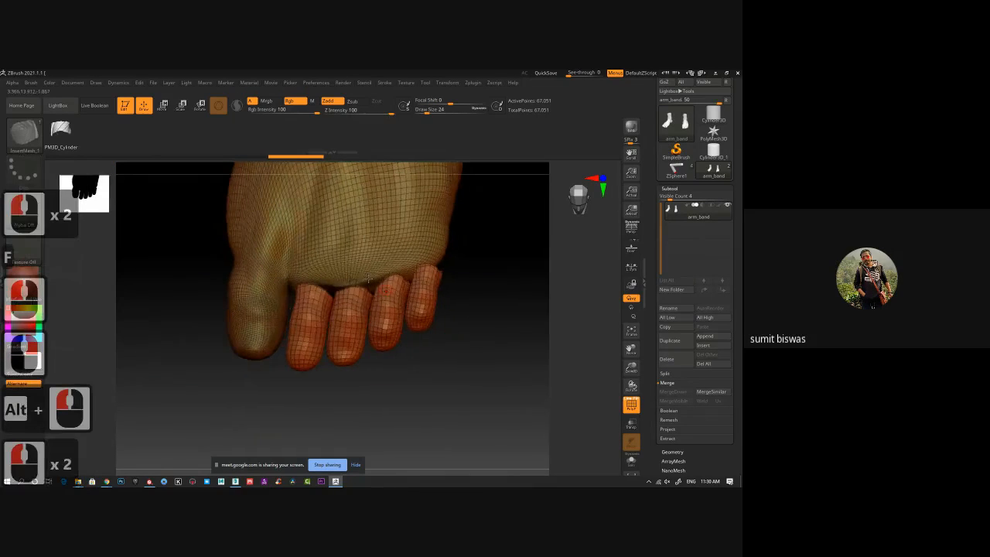
Assign separate polygroups to the foot and each toe with Auto Groups.
click(671, 189)
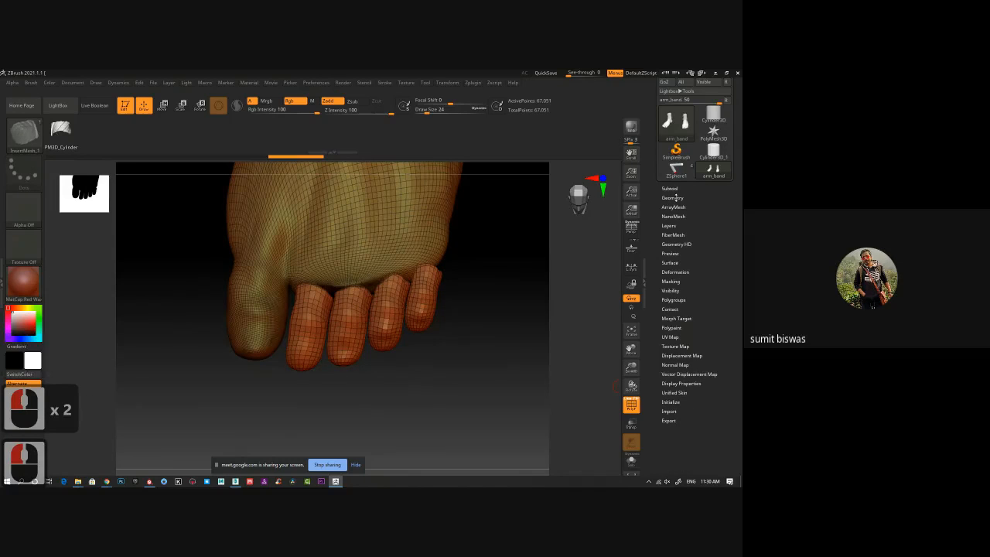
click(673, 198)
click(673, 198)
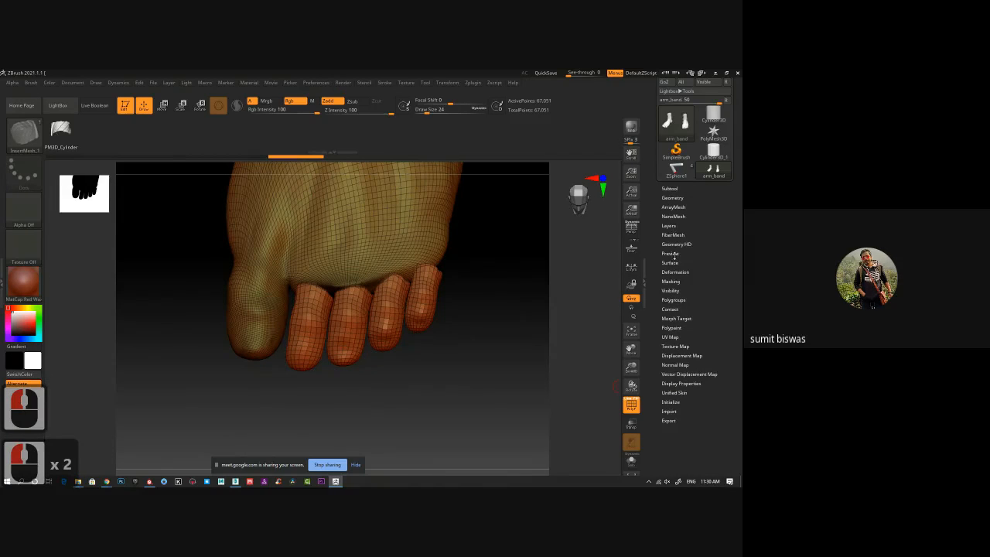
click(673, 300)
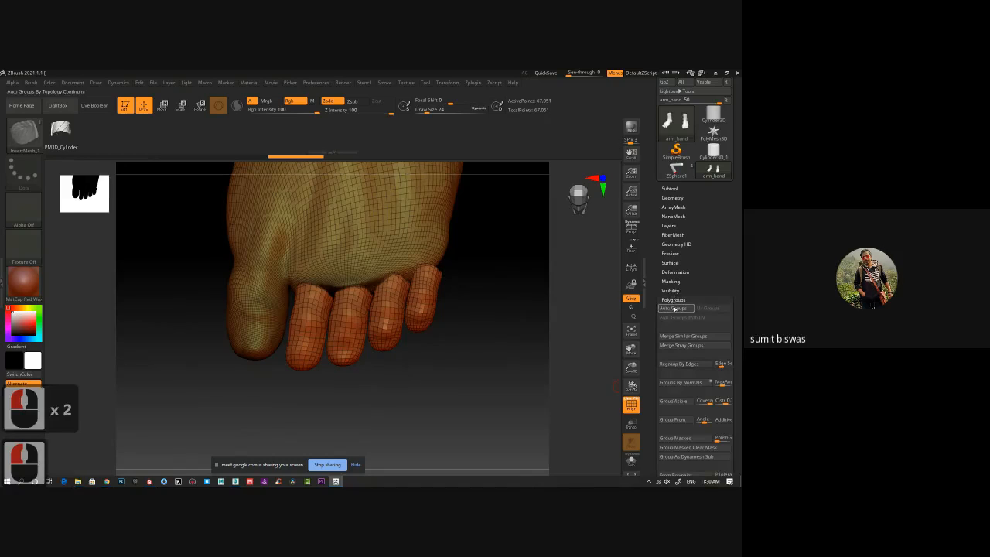
click(673, 309)
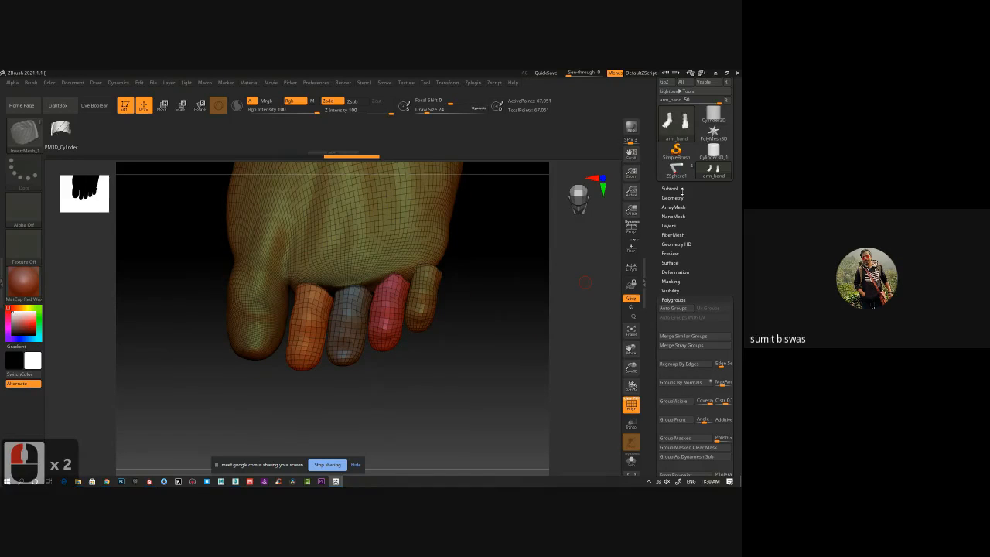
Remesh the merged feet and toes with DynaMesh, with Groups enabled, and turn off the polyframe display.
click(672, 198)
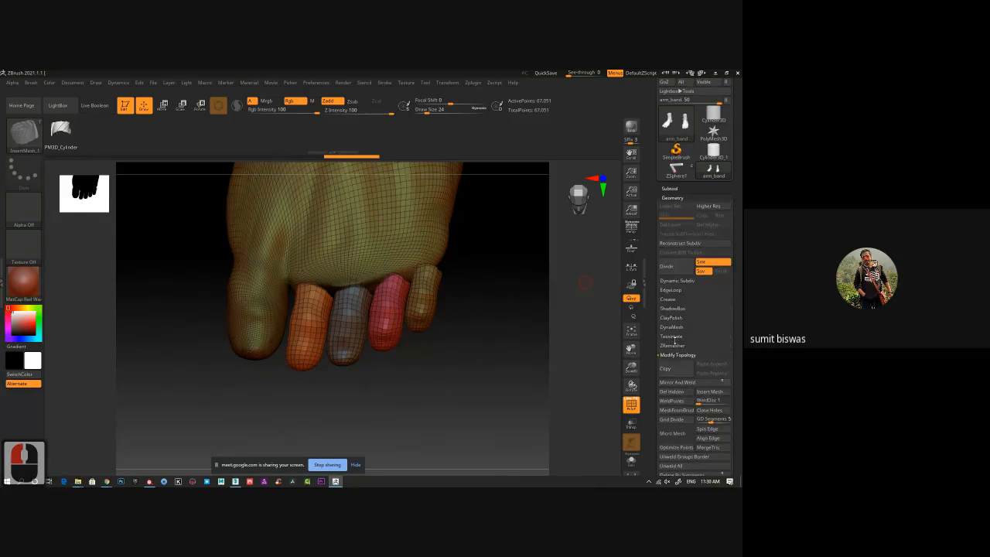
click(672, 328)
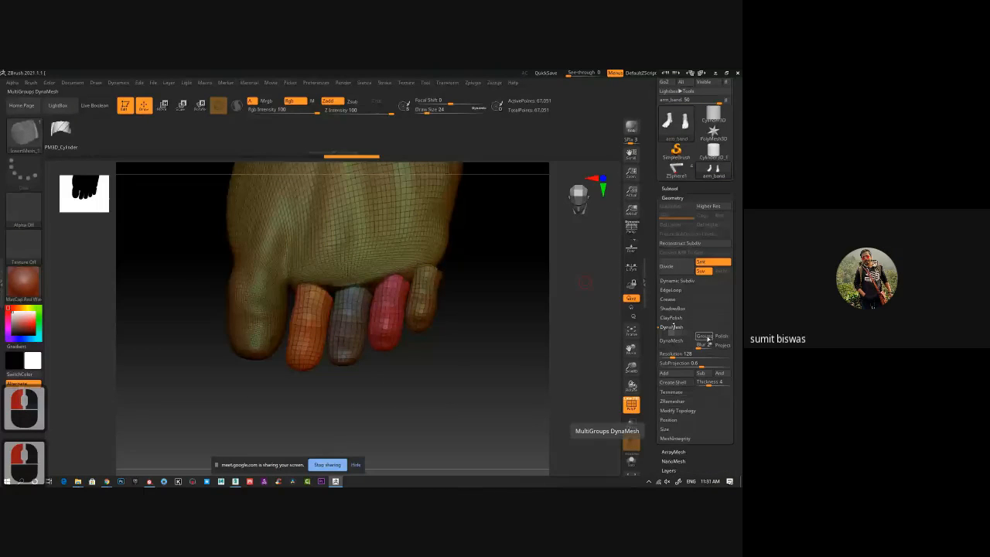
click(706, 337)
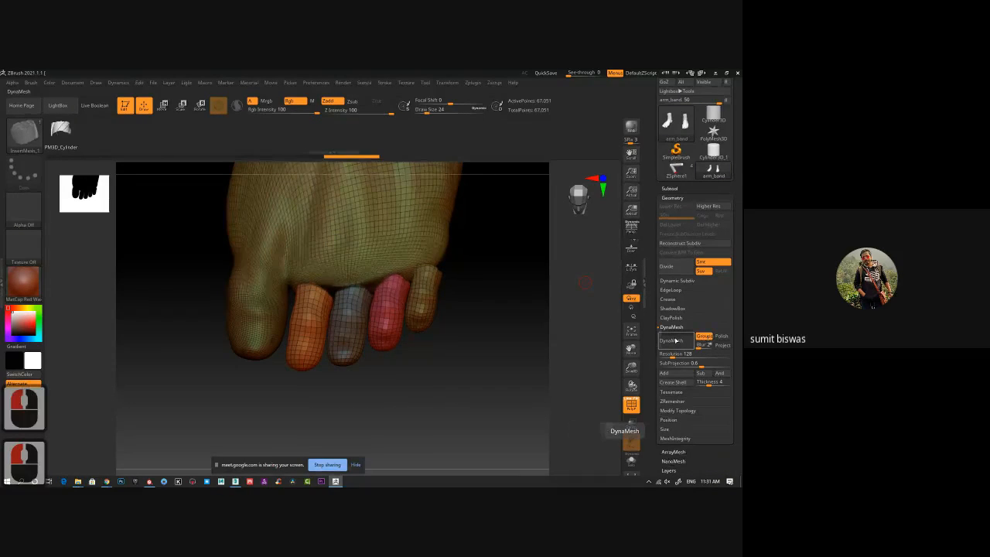
click(672, 340)
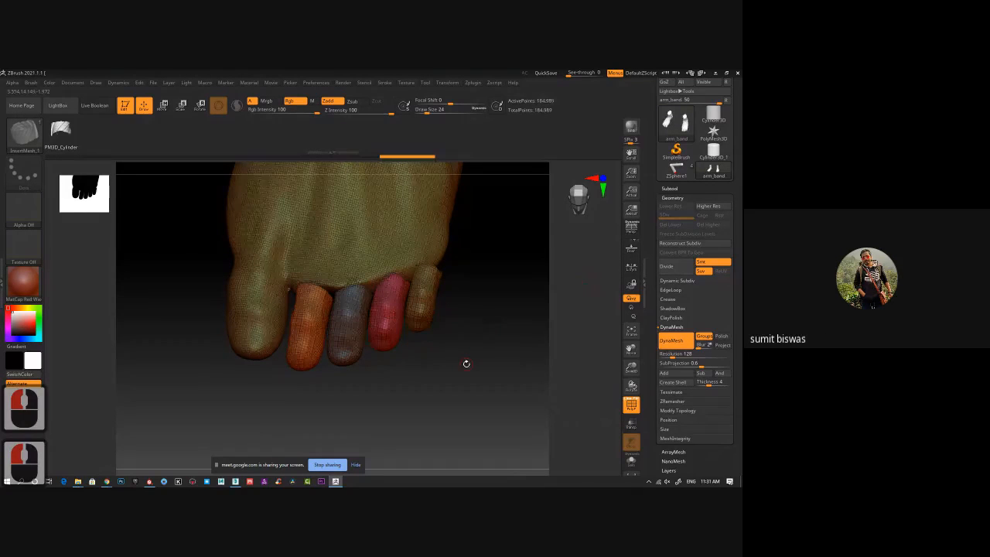
drag(467, 363, 439, 411)
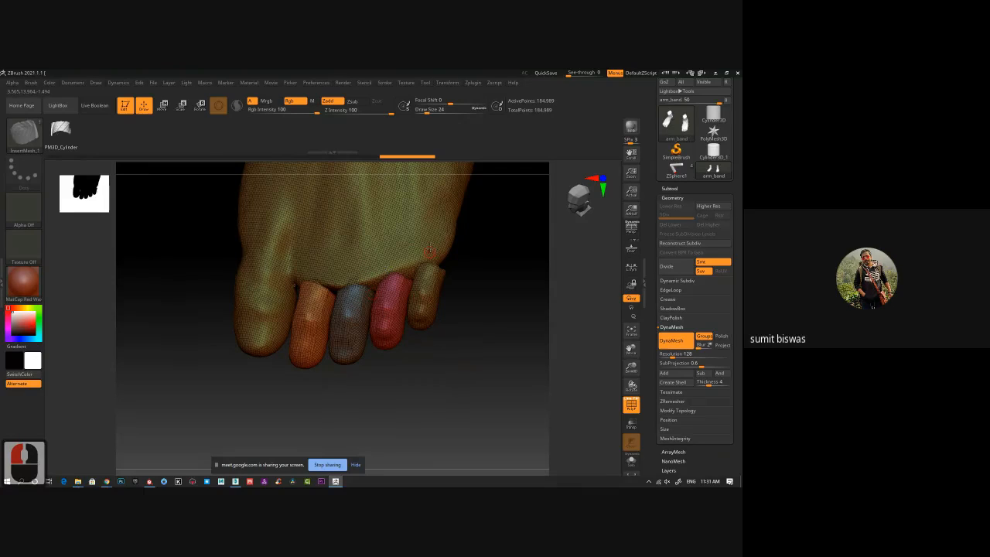
key(shift)
drag(398, 360, 369, 359)
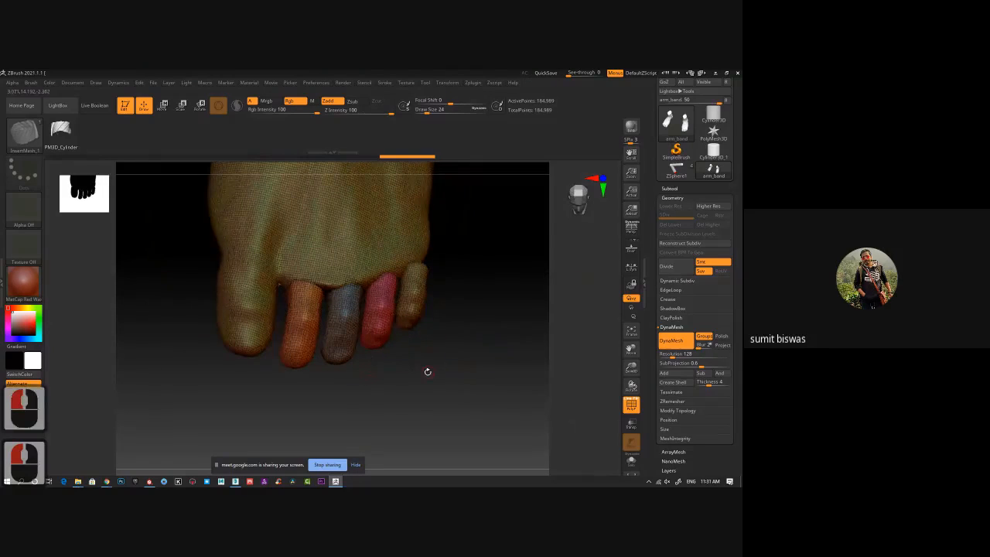
key(shift+f)
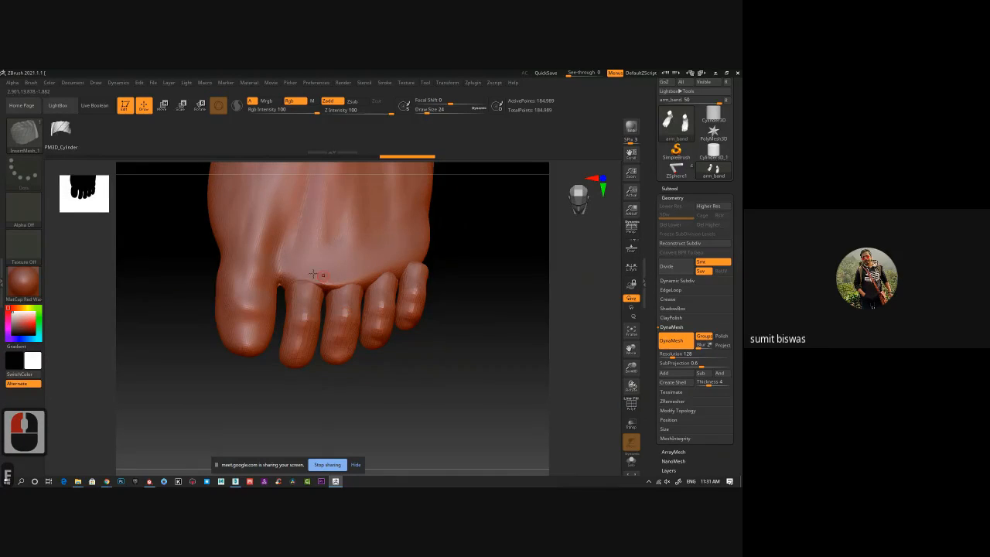
Build up material along the seams between the foot and the four smaller toes with the ClayBuildup brush at draw size 76.
key(bracketright)
key(bracketright)
key(bracketright)
key(bracketright)
key(bracketright)
key(bracketright)
key(bracketright)
key(bracketright)
key(bracketright)
key(bracketright)
key(bracketright)
key(bracketright)
key(bracketright)
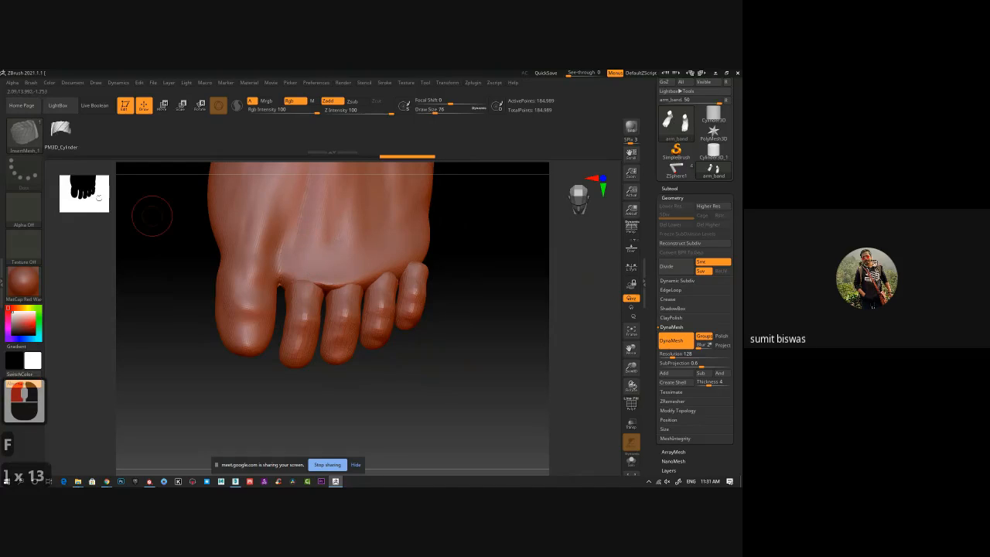
click(24, 139)
click(219, 189)
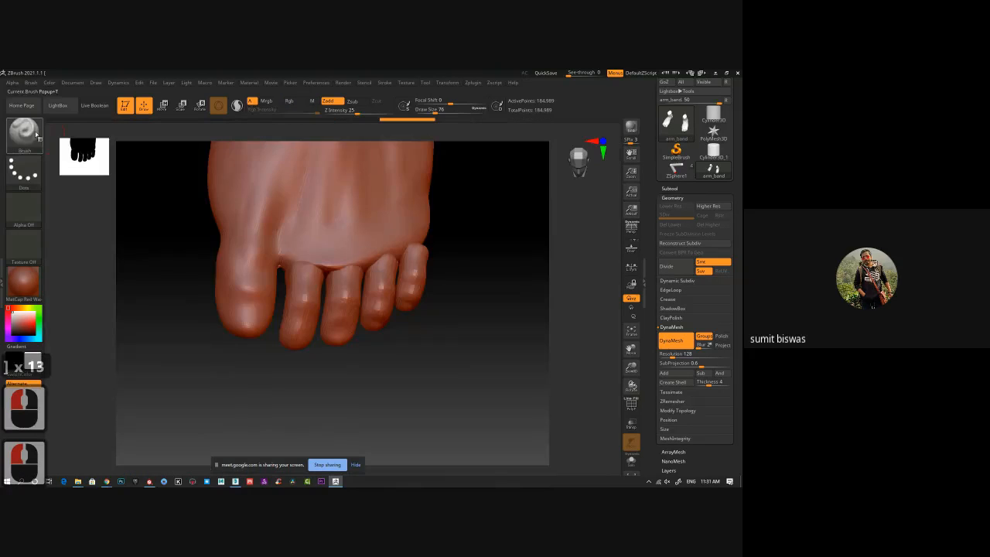
click(25, 140)
click(108, 141)
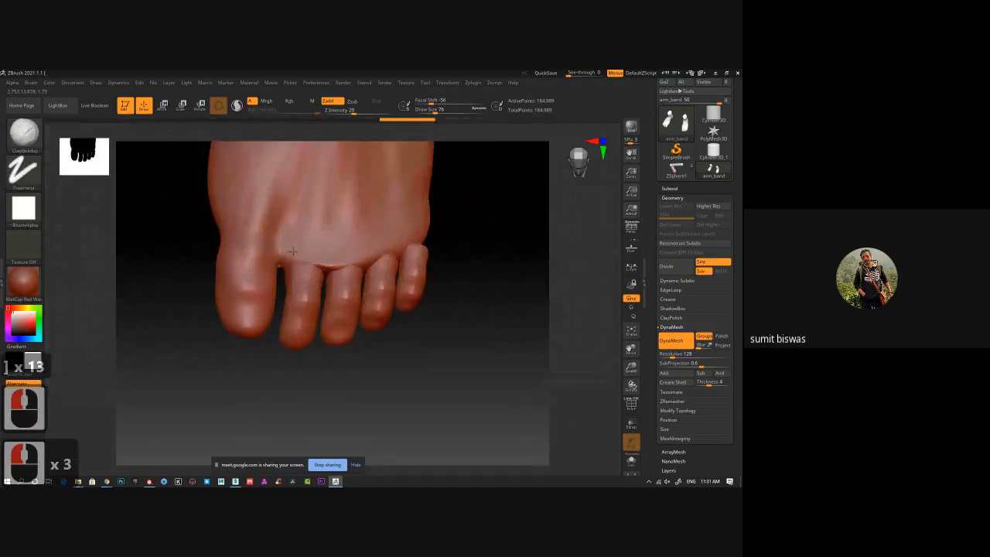
drag(303, 266, 316, 266)
mouse_move(331, 266)
mouse_down()
mouse_move(375, 274)
mouse_move(385, 257)
mouse_move(423, 244)
mouse_up()
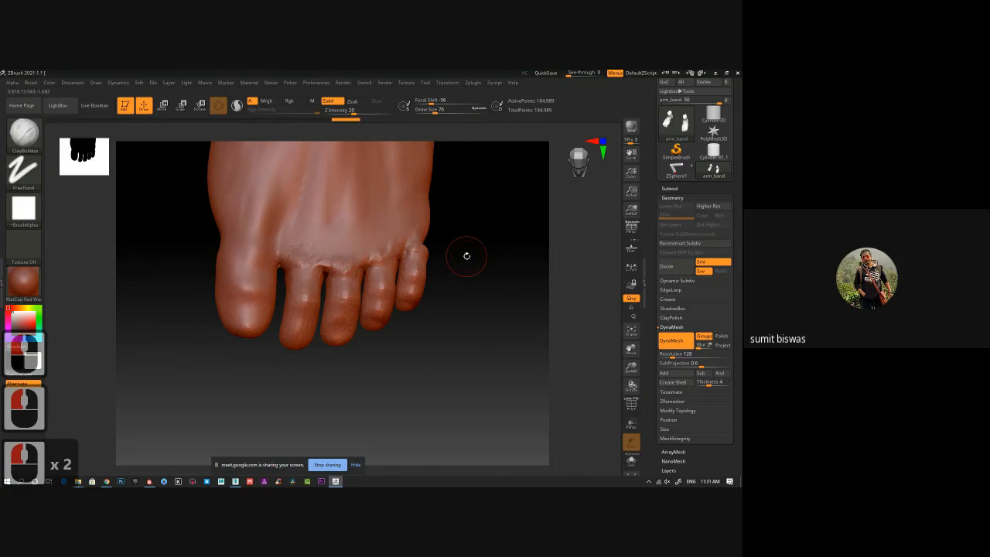
Hide the four smaller toes one by one through their polygroups and bring the whole foot back into view.
ctrl+right_drag(471, 402, 417, 384)
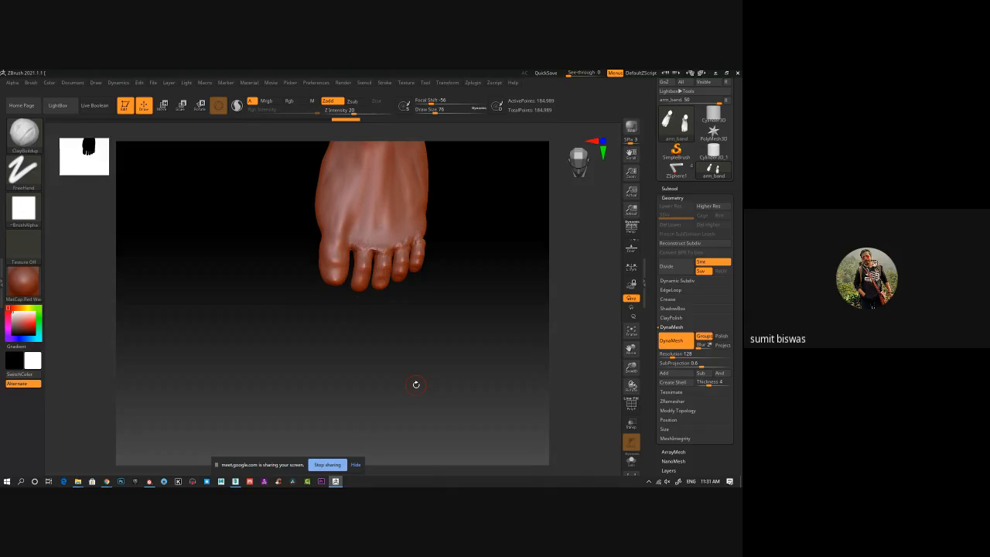
ctrl+shift+click(365, 278)
ctrl+shift+click(366, 279)
ctrl+shift+click(390, 279)
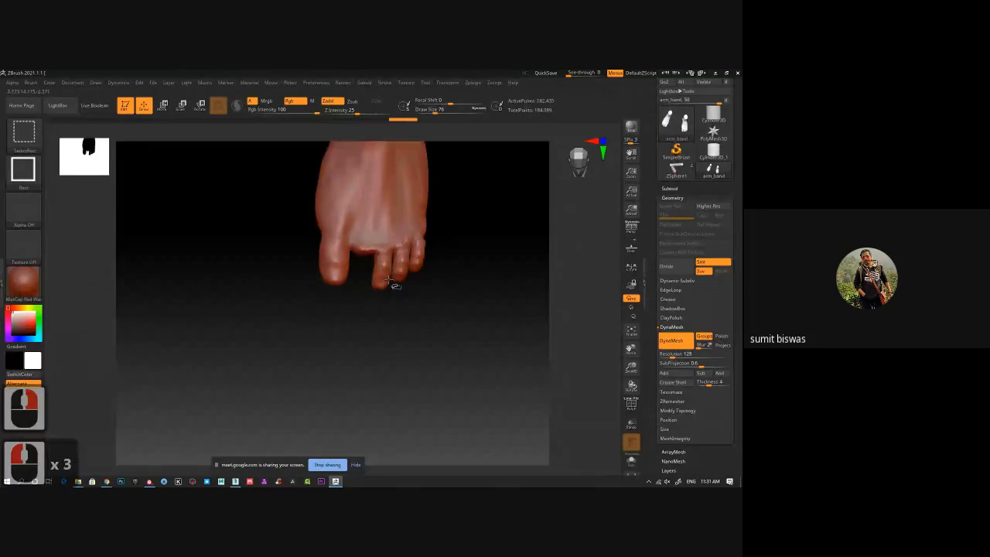
ctrl+shift+click(403, 270)
ctrl+shift+click(419, 261)
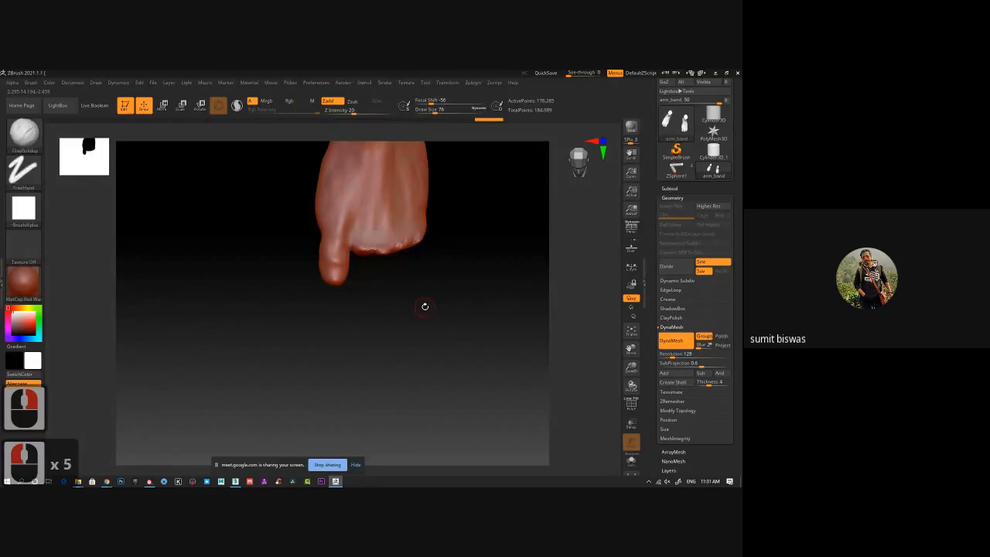
ctrl+shift+click(476, 344)
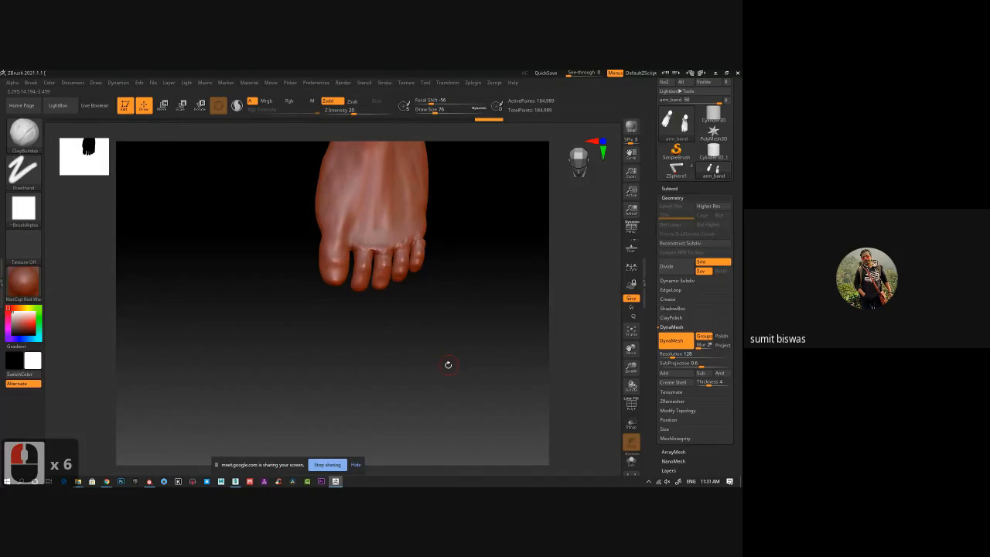
Try to mask everything except the second toe using the Move tool.
mouse_move(449, 365)
mouse_down()
mouse_move(458, 186)
mouse_move(451, 382)
mouse_move(467, 338)
mouse_move(452, 375)
mouse_move(431, 305)
mouse_up()
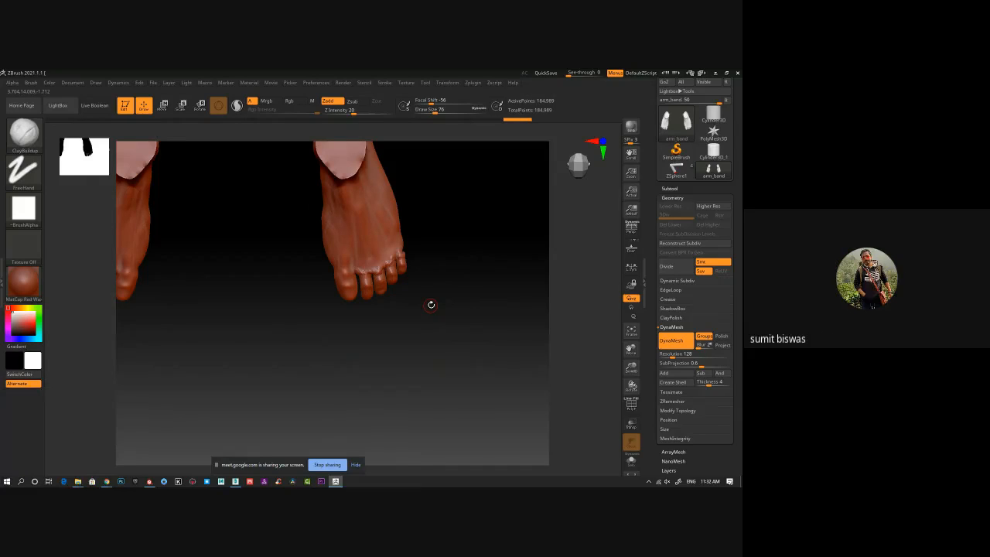
drag(419, 347, 415, 367)
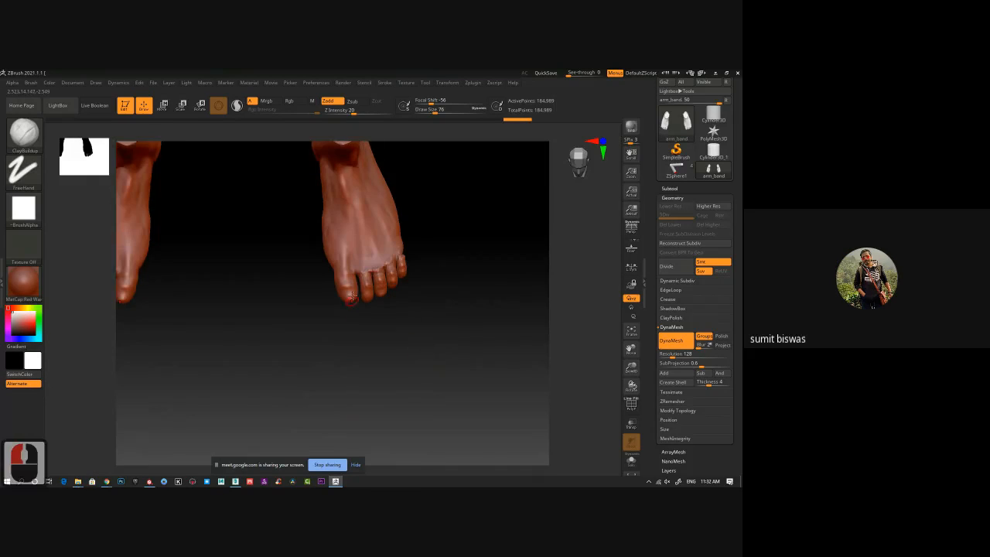
ctrl+right_drag(416, 367, 401, 354)
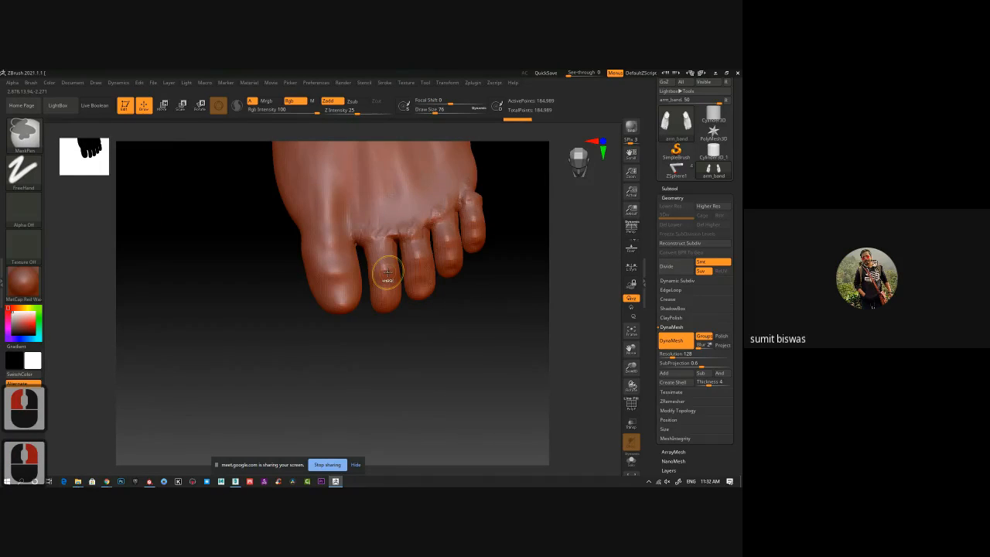
key(w)
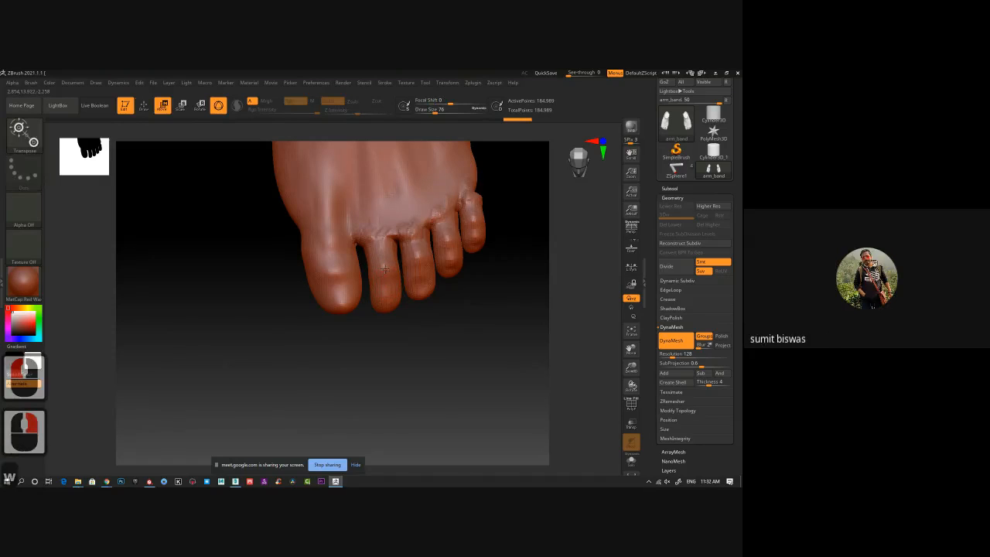
ctrl+drag(386, 271, 386, 234)
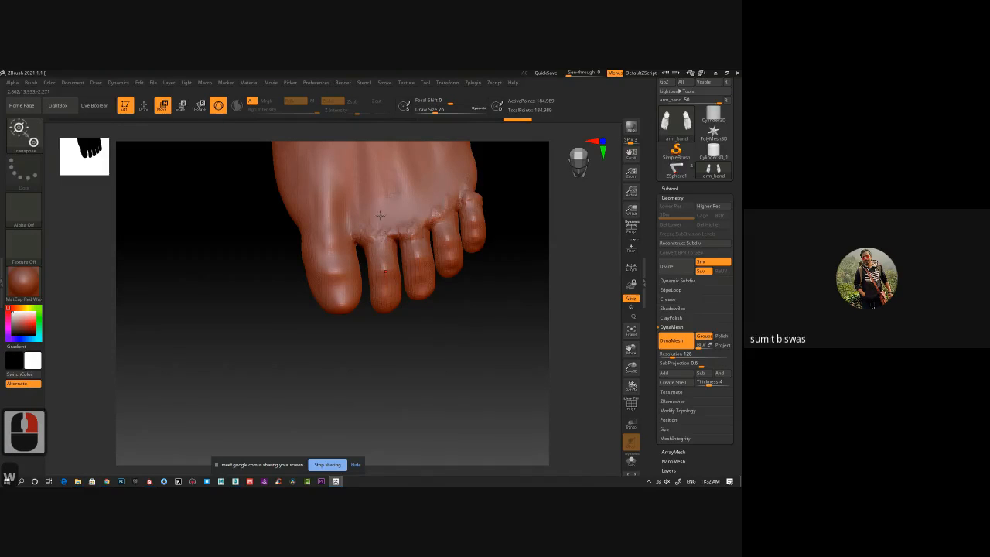
key(q)
Bring up the Move gizmo on the foot and toggle X symmetry.
ctrl+right_drag(447, 331, 337, 304)
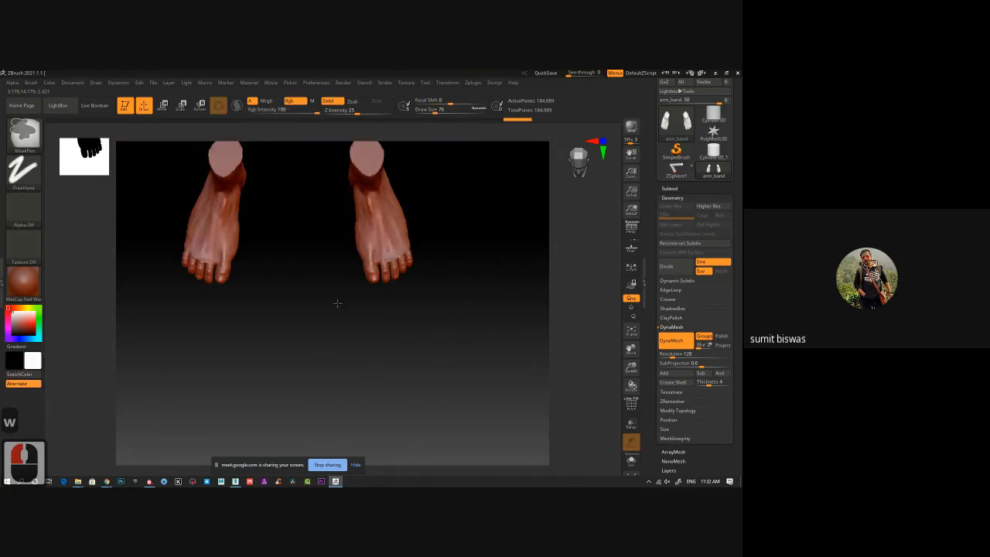
alt+drag(338, 303, 327, 357)
shift+drag(462, 323, 449, 250)
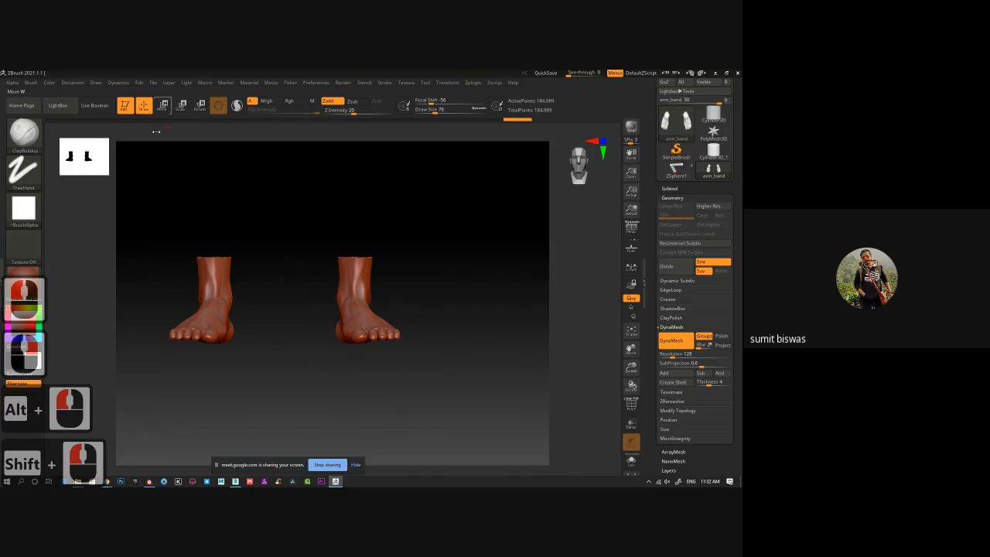
mouse_move(371, 309)
ctrl+right_down()
mouse_move(333, 236)
mouse_move(292, 241)
ctrl+right_up()
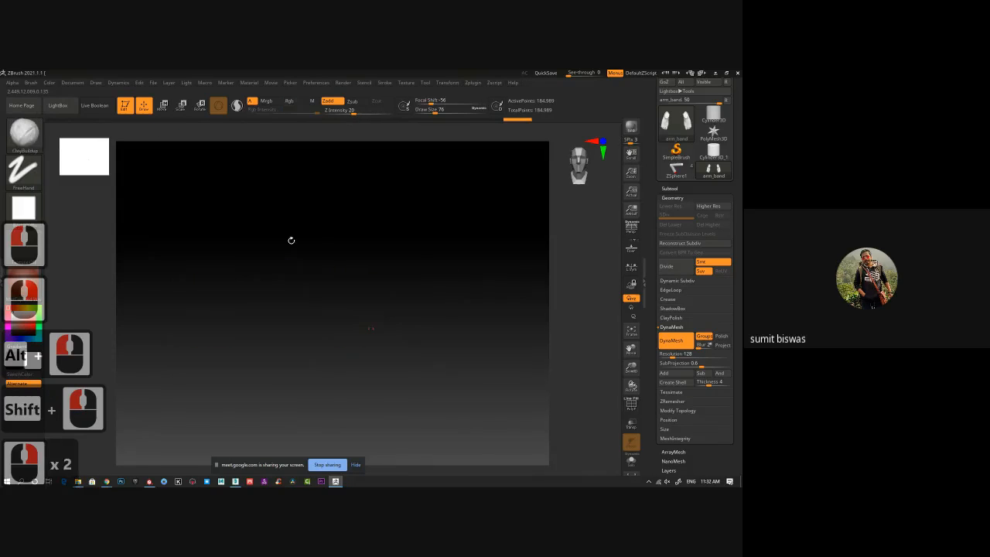
key(w)
alt+click(383, 256)
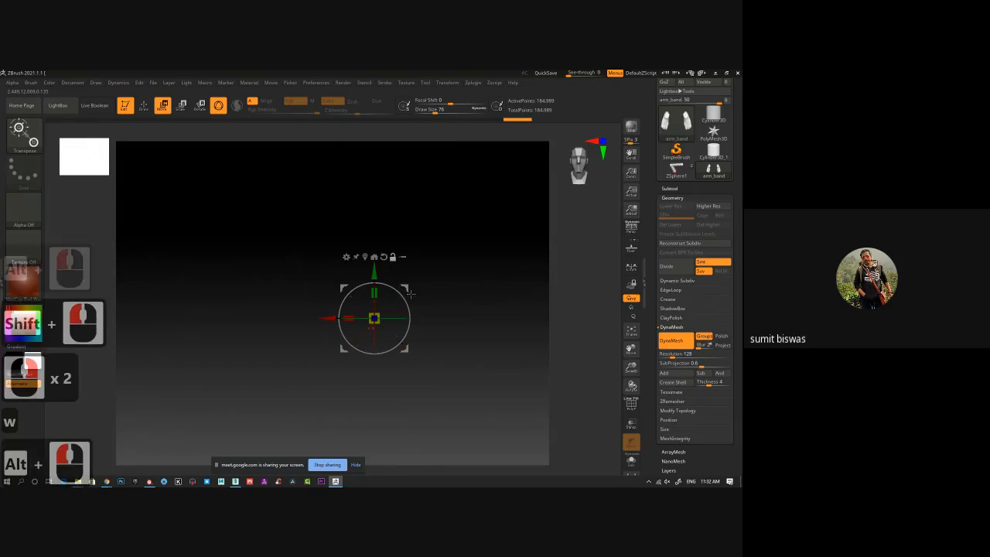
click(364, 267)
alt+drag(444, 318, 434, 259)
ctrl+right_drag(413, 340, 497, 404)
right_drag(478, 277, 464, 348)
alt+drag(461, 348, 461, 342)
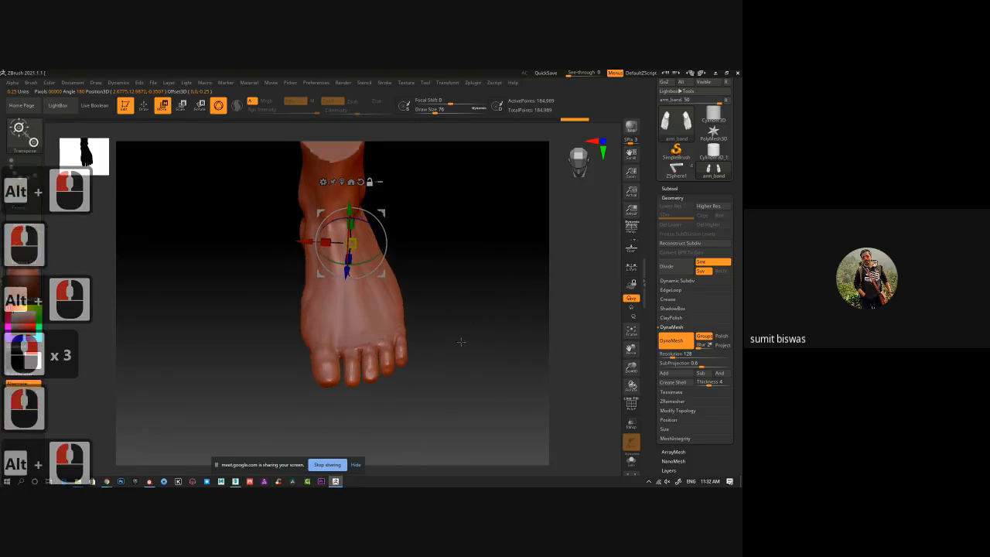
key(x)
alt+drag(433, 303, 431, 261)
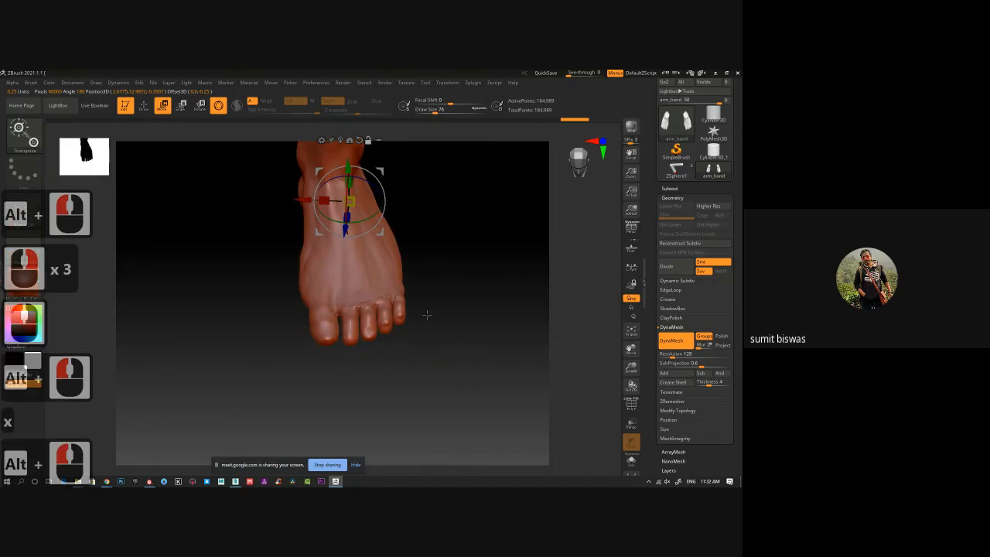
Turn on the polyframe display and apply the MatCap Gray material to the feet.
key(shift+f)
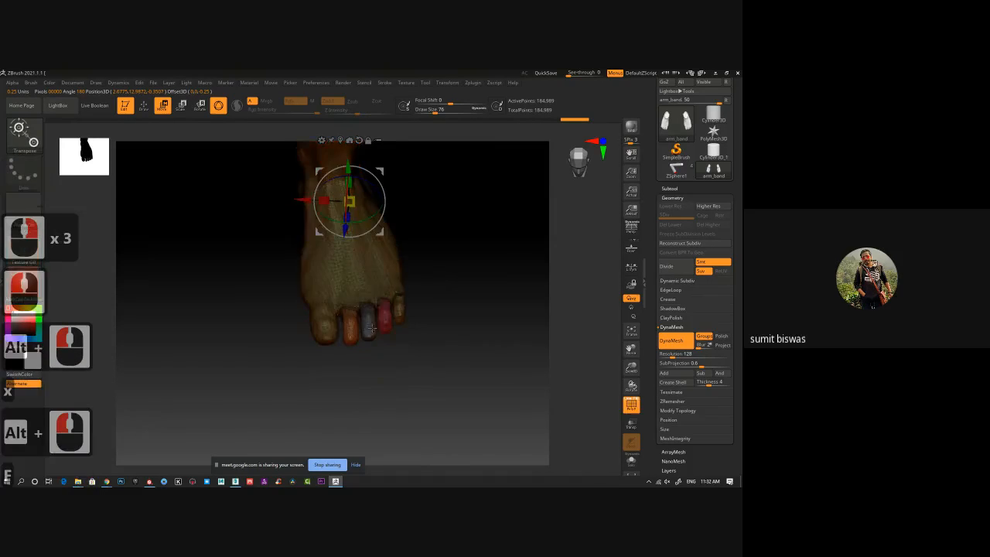
click(24, 280)
click(284, 332)
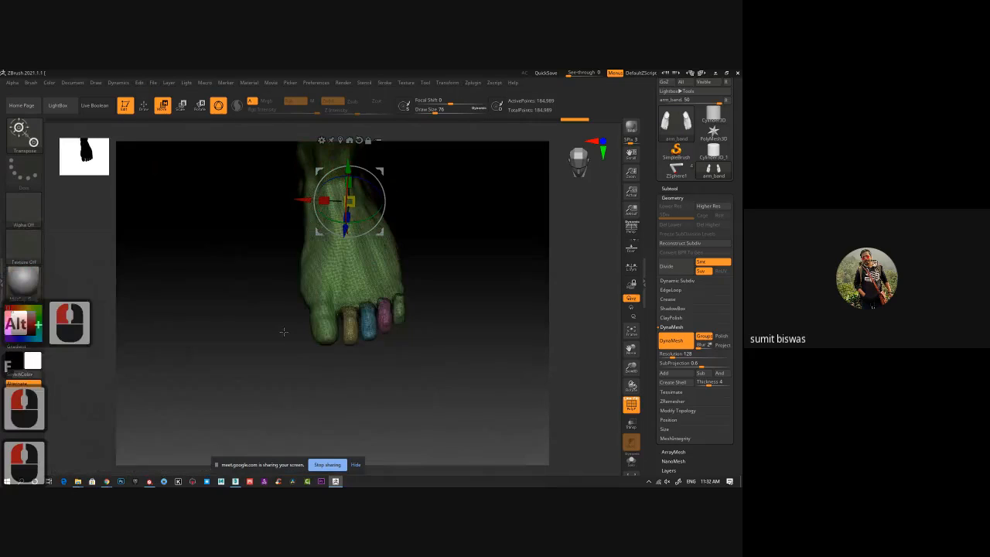
Mask everything except the toe beside the little toe and place the Move gizmo on that toe.
alt+drag(539, 340, 528, 372)
ctrl+right_drag(387, 309, 384, 358)
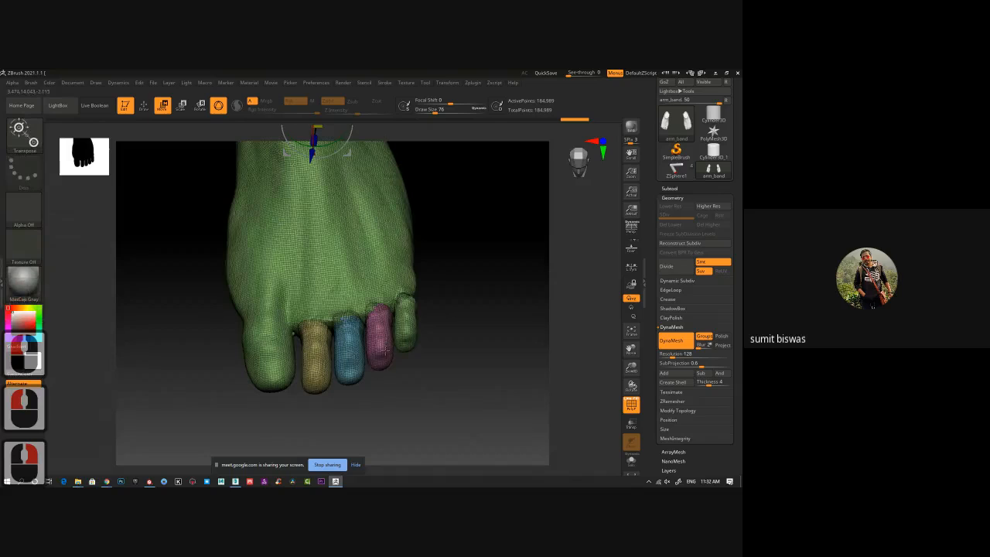
alt+click(378, 332)
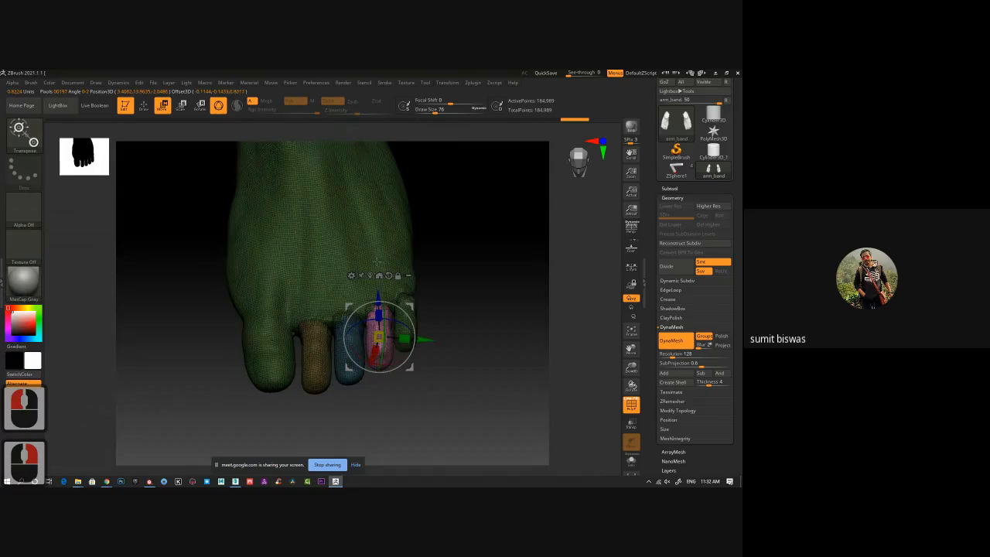
ctrl+click(379, 333)
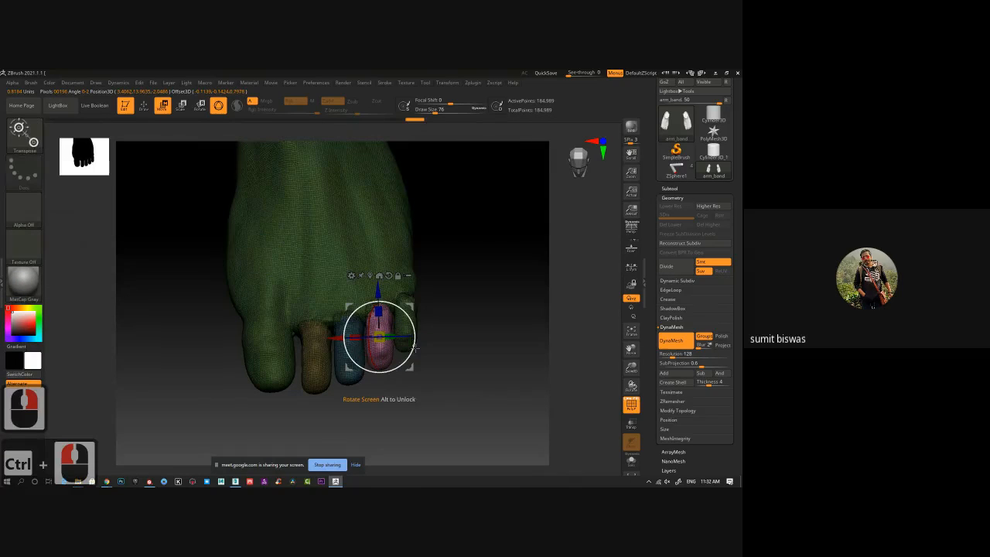
mouse_move(431, 352)
mouse_down()
mouse_move(431, 250)
mouse_move(427, 350)
mouse_up()
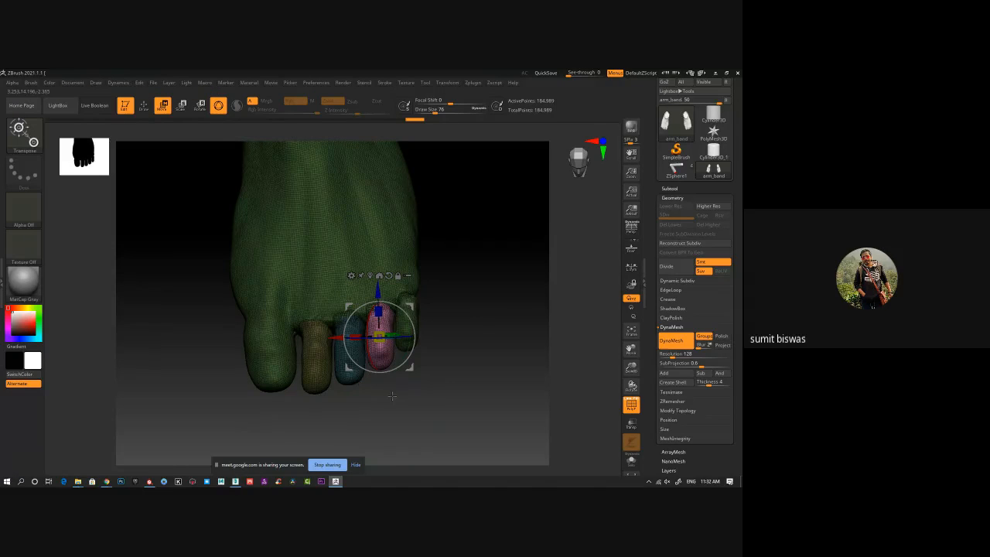
Return to Draw mode and clear the mask from the foot.
key(q)
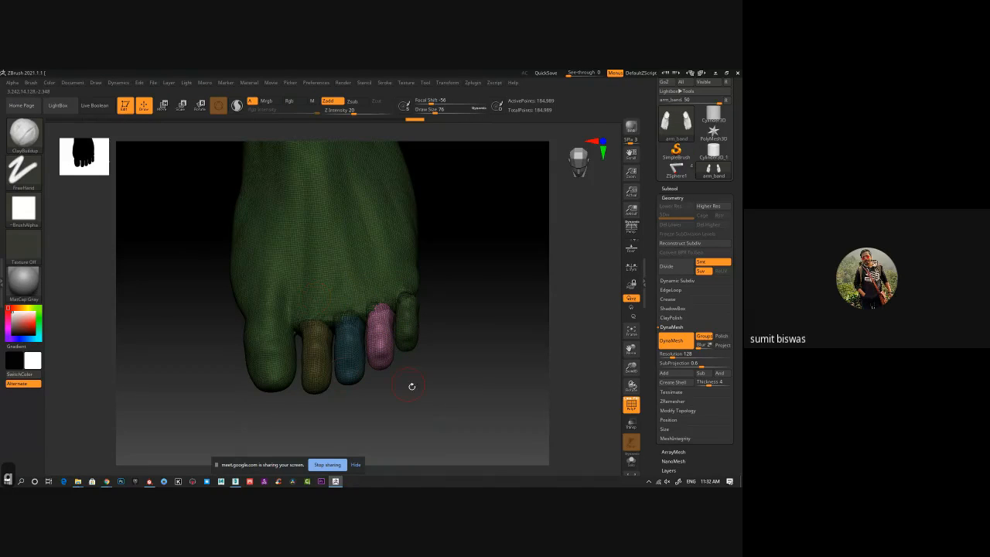
key(ctrl)
ctrl+drag(411, 384, 435, 411)
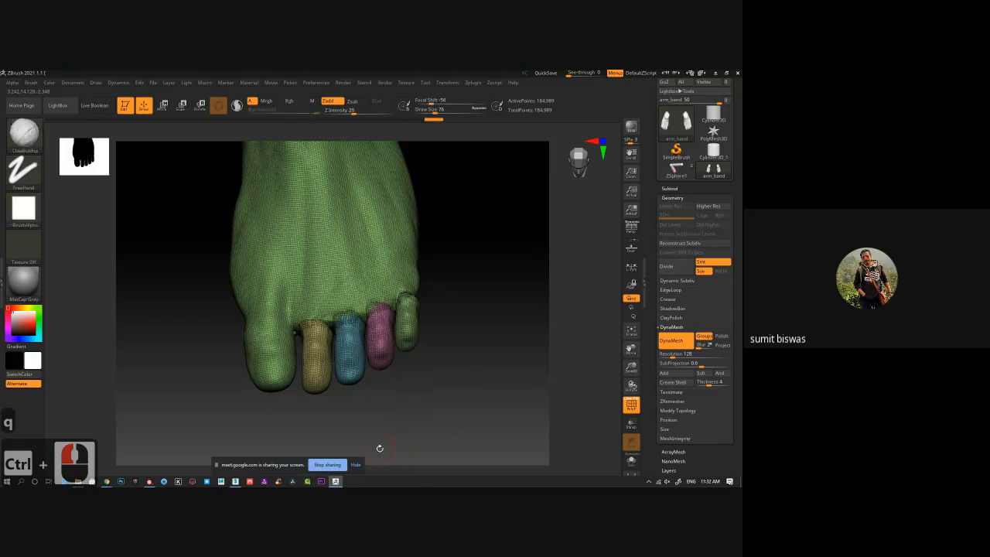
key(ctrl+shift)
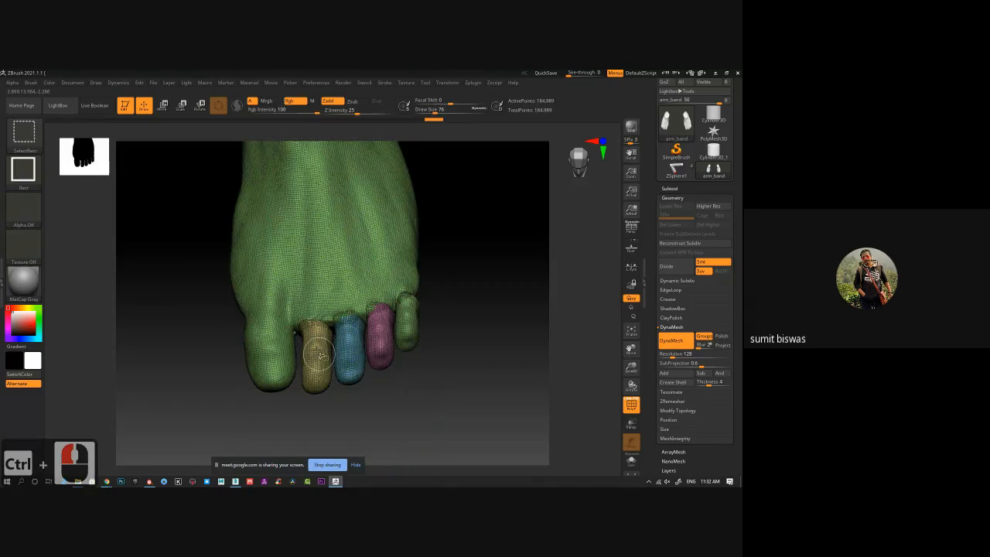
Isolate the toe beside the big toe, mask it, and bring the rest of the foot back into view.
ctrl+shift+click(320, 357)
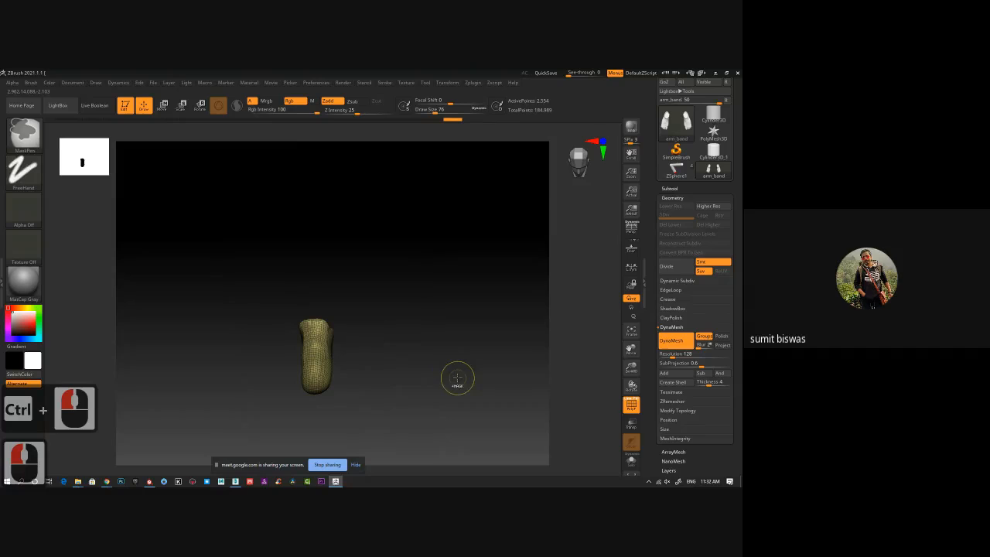
ctrl+click(457, 378)
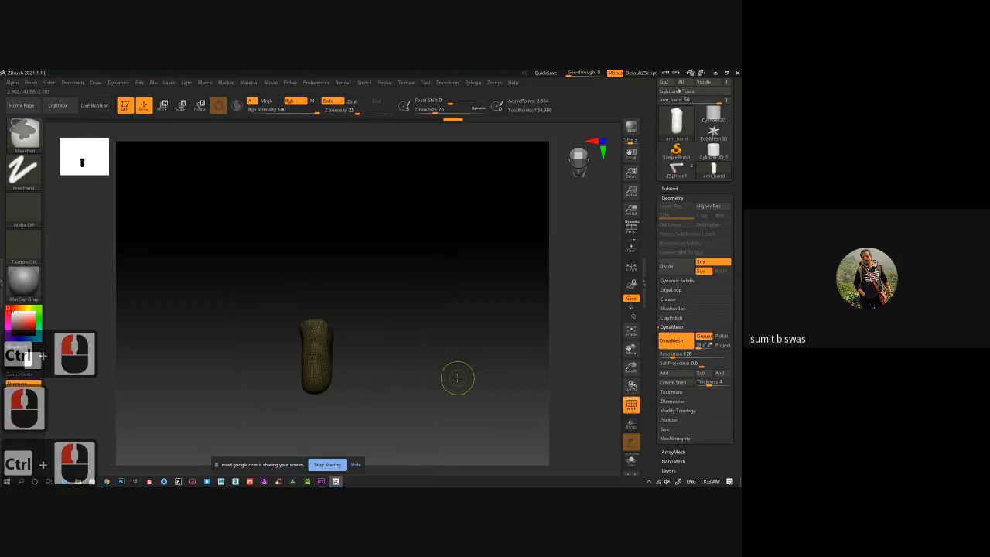
key(ctrl+shift)
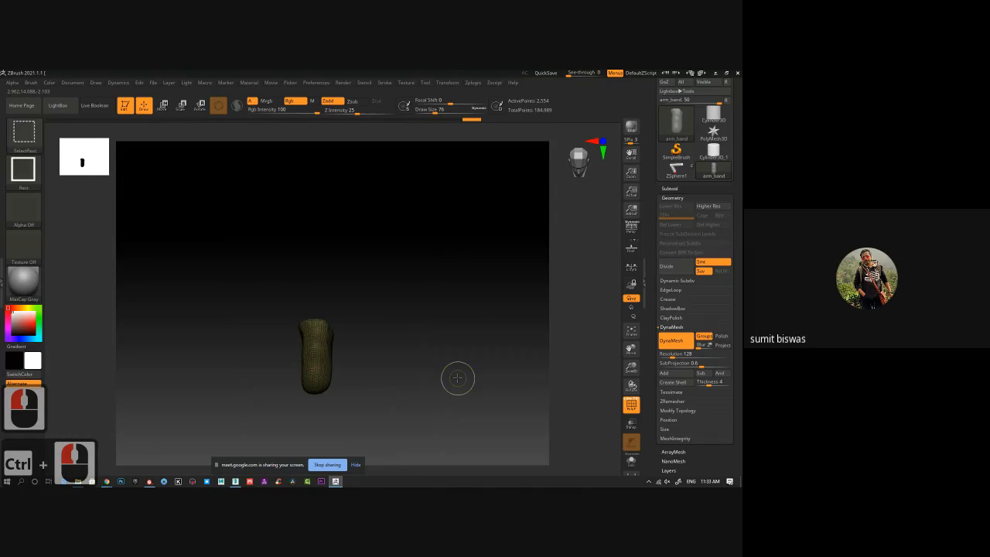
ctrl+shift+click(457, 378)
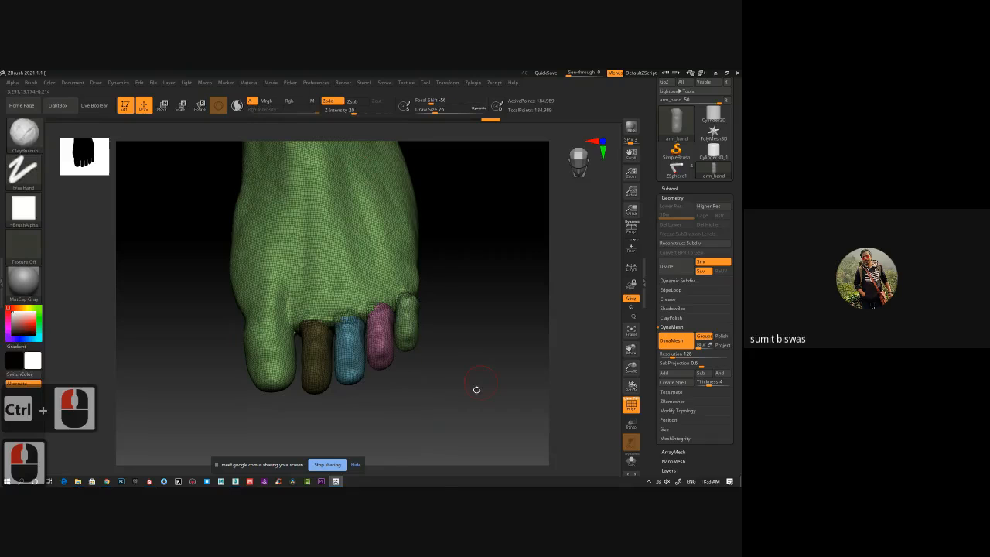
Invert the mask so that only the toe beside the big toe is editable, and turn off the polyframe display.
mouse_move(477, 390)
mouse_down()
mouse_move(467, 334)
mouse_move(471, 392)
mouse_up()
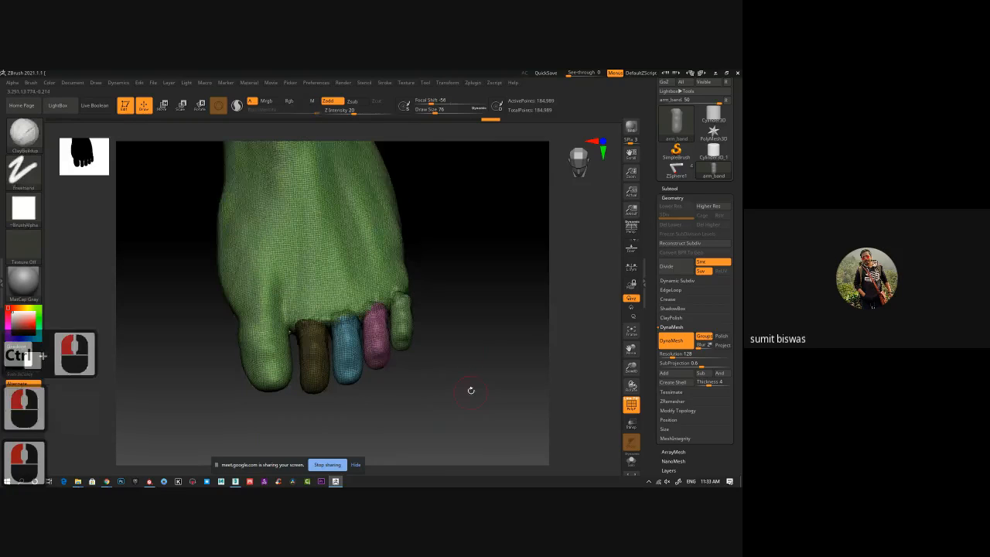
ctrl+click(469, 351)
key(shift+f)
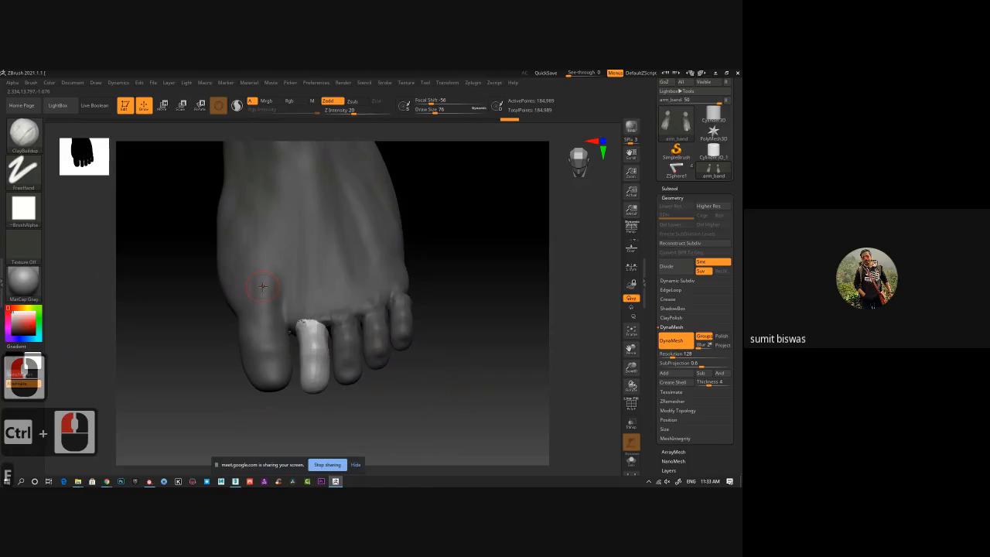
Clear the mask from the foot and all its toes.
ctrl+right_drag(263, 286, 411, 358)
alt+drag(411, 358, 408, 363)
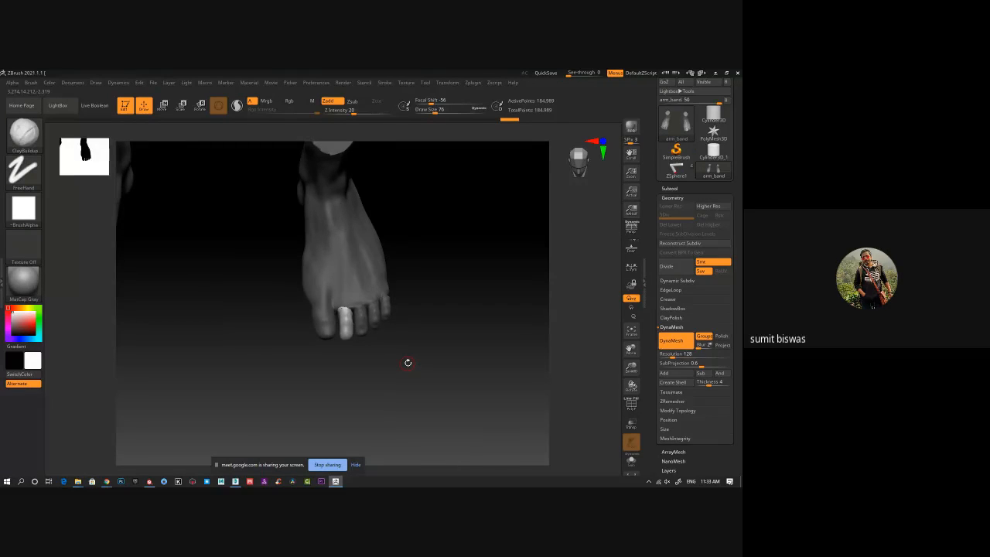
alt+click(418, 365)
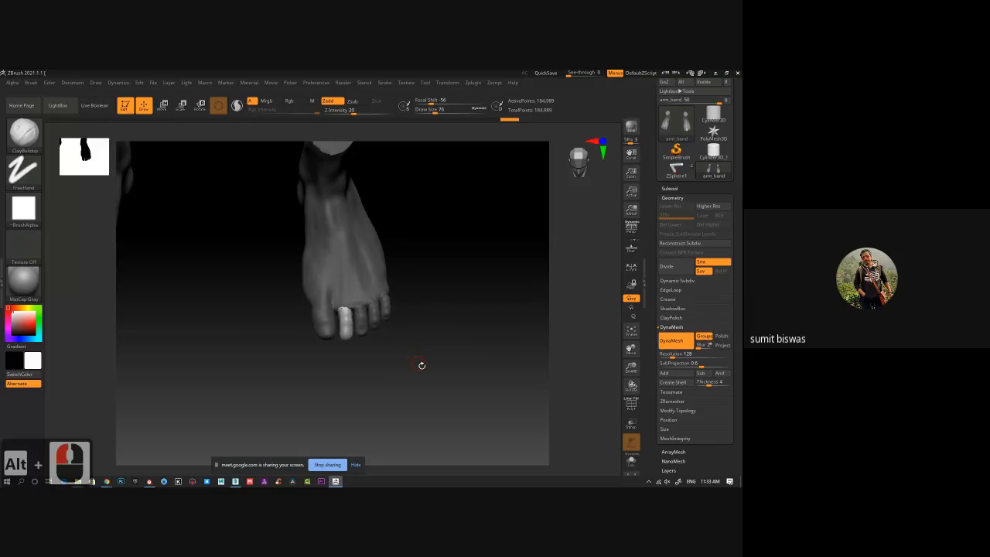
ctrl+drag(443, 360, 446, 356)
alt+drag(457, 234, 444, 256)
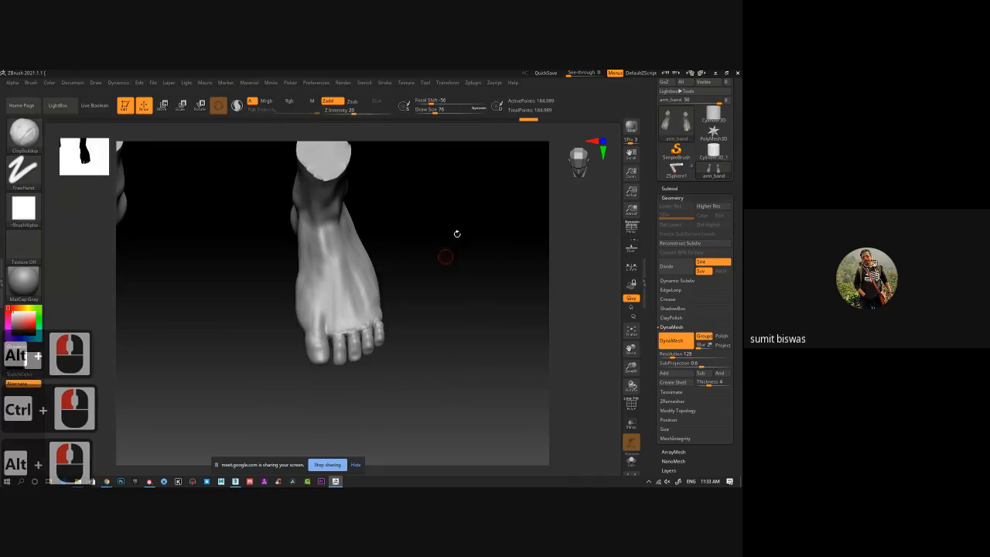
mouse_move(457, 315)
shift+mouse_down()
mouse_move(426, 314)
mouse_move(427, 300)
shift+mouse_up()
alt+drag(452, 342, 453, 323)
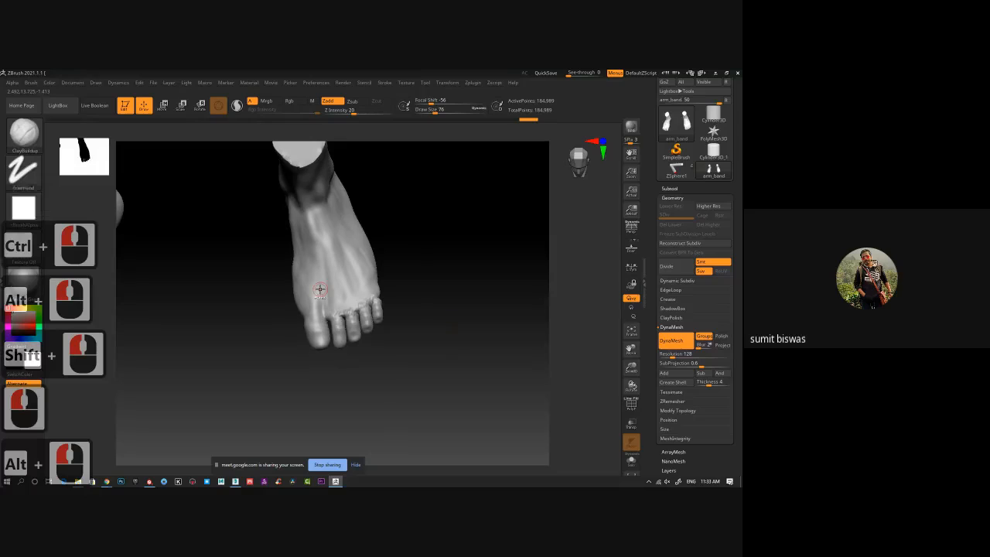
Set the masking brush to the Lasso stroke and mask the big toe.
key(ctrl)
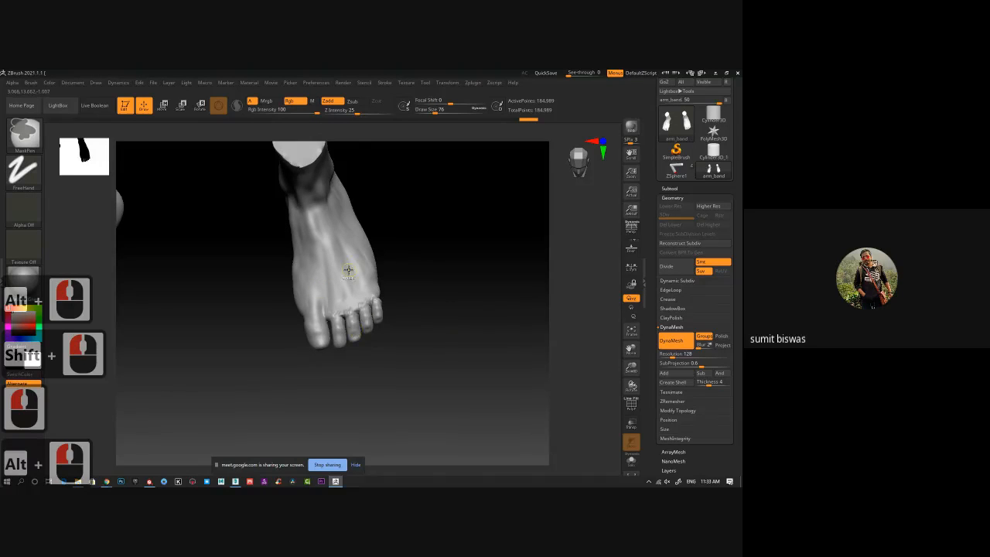
ctrl+right_drag(305, 331, 272, 387)
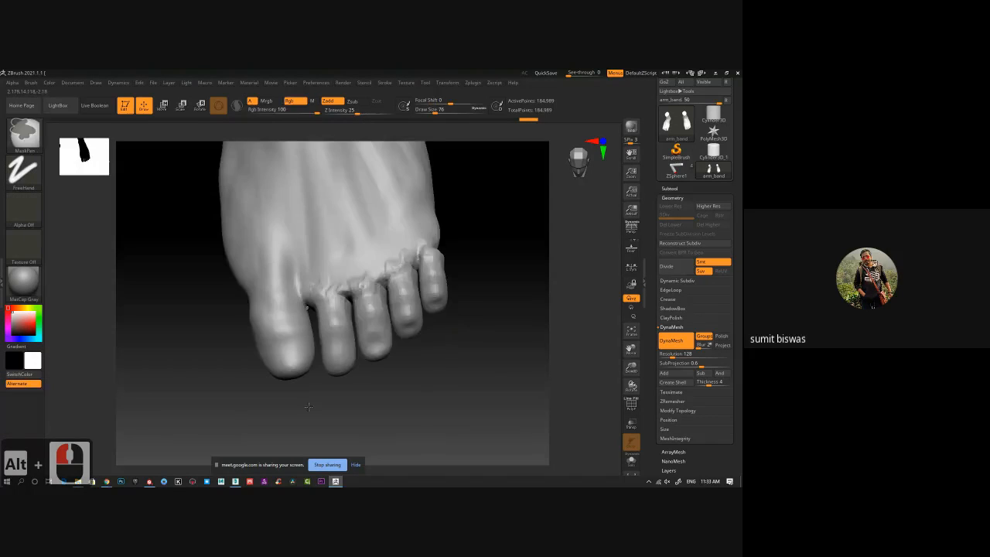
ctrl+click(23, 169)
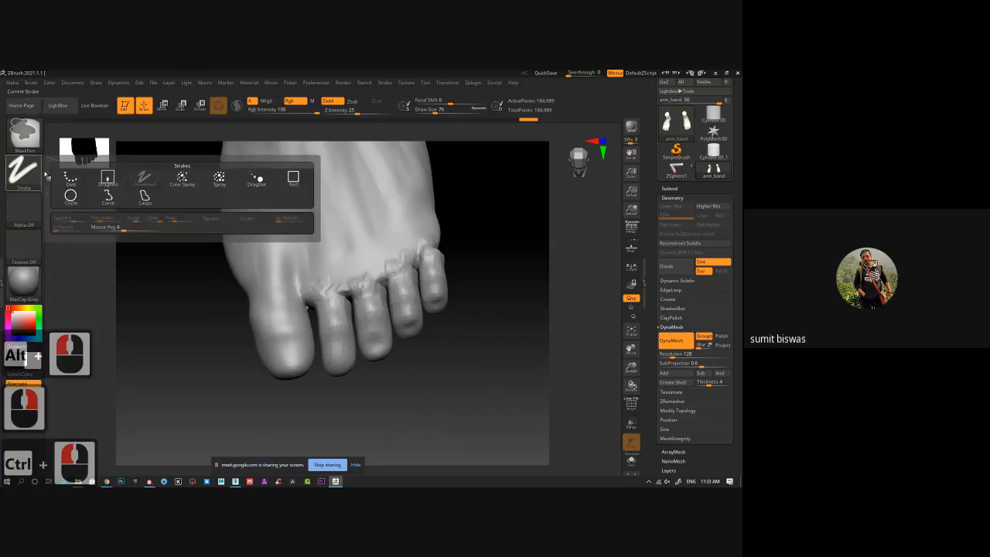
ctrl+click(145, 197)
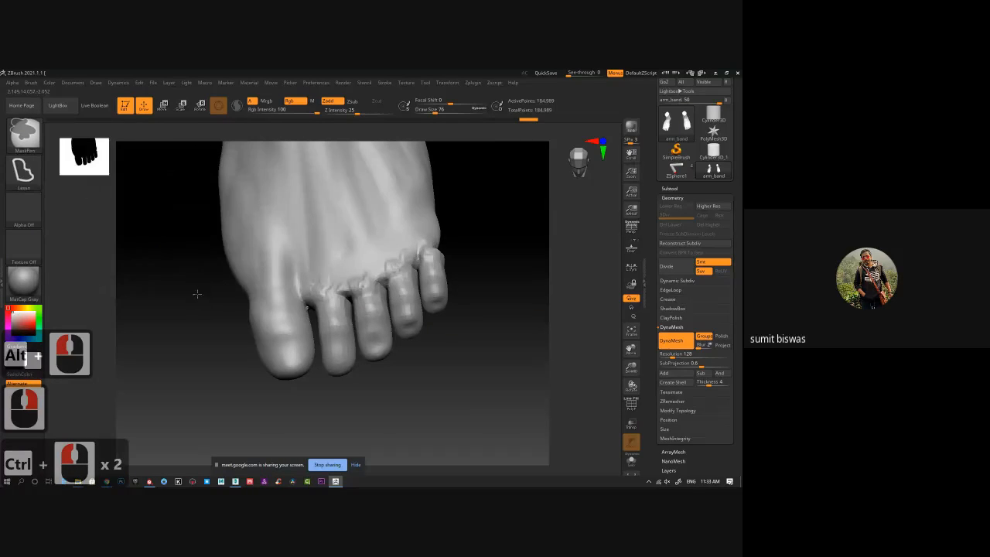
mouse_move(200, 284)
ctrl+mouse_down()
mouse_move(267, 272)
mouse_move(309, 298)
mouse_move(321, 349)
mouse_move(205, 421)
mouse_move(201, 333)
ctrl+mouse_up()
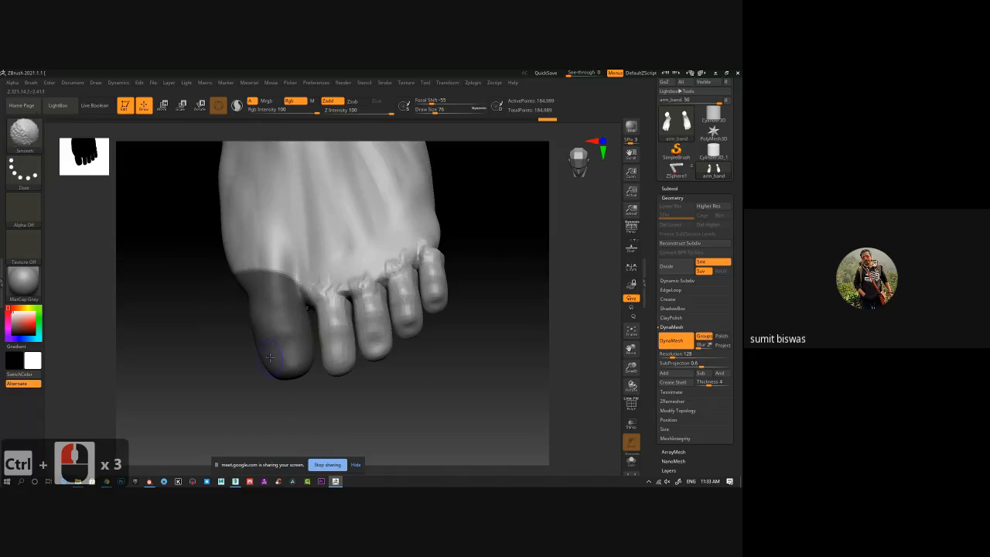
Show the polyframe, trim the upper edge of the big toe's mask, and turn the masked area into its own polygroup.
key(shift+f)
key(alt)
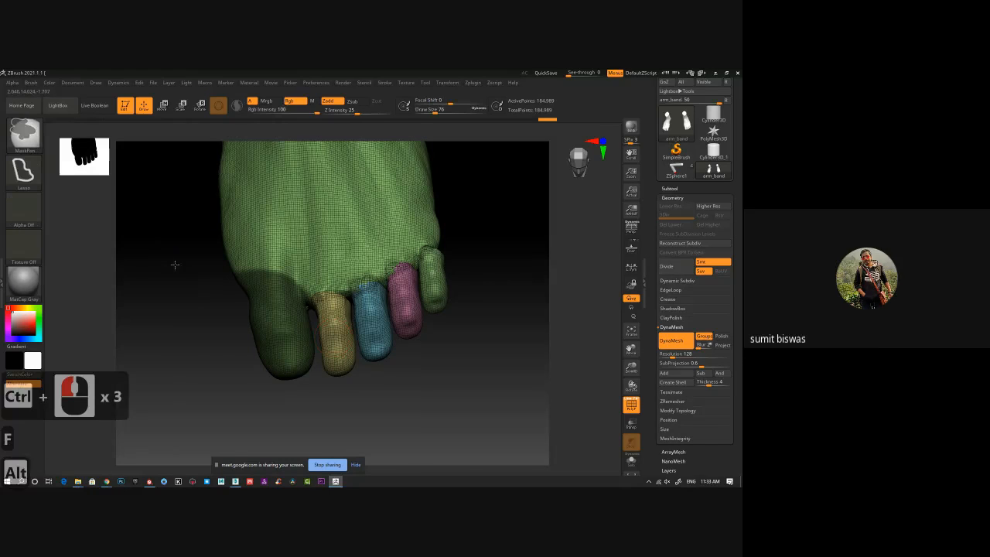
mouse_move(175, 267)
ctrl+alt+mouse_down()
mouse_move(295, 242)
mouse_move(254, 284)
mouse_move(139, 328)
ctrl+alt+mouse_up()
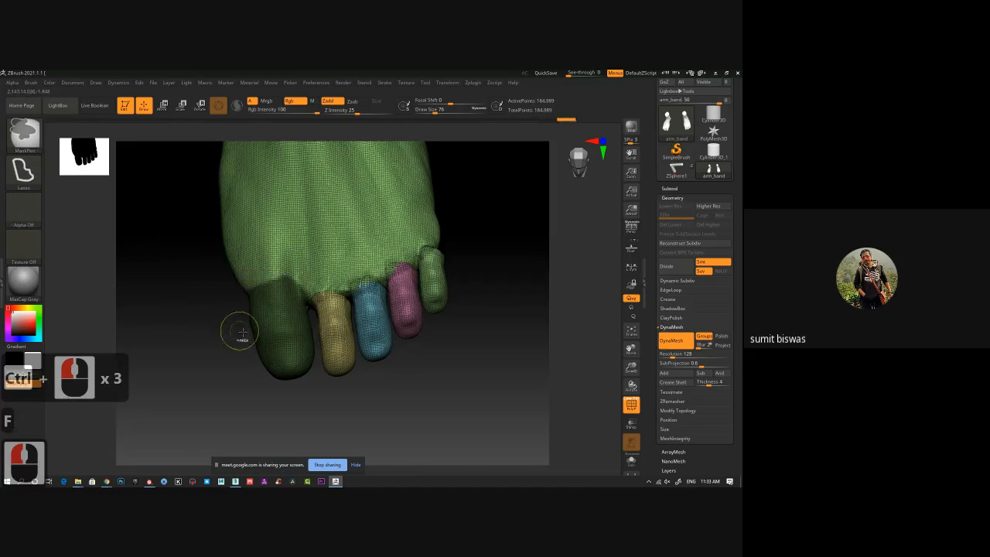
key(ctrl+w)
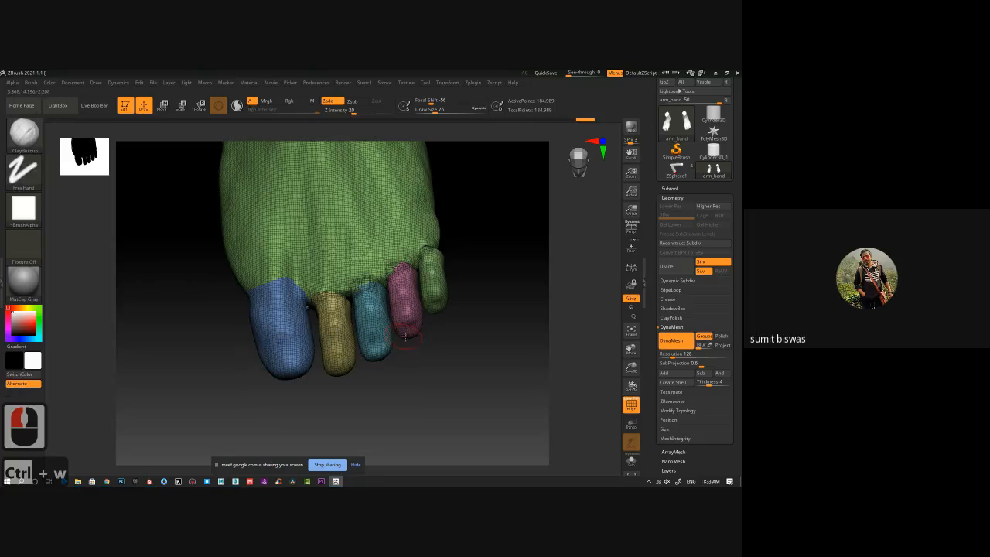
Undo the big toe's new polygroup and its mask.
key(ctrl+z)
key(ctrl+z)
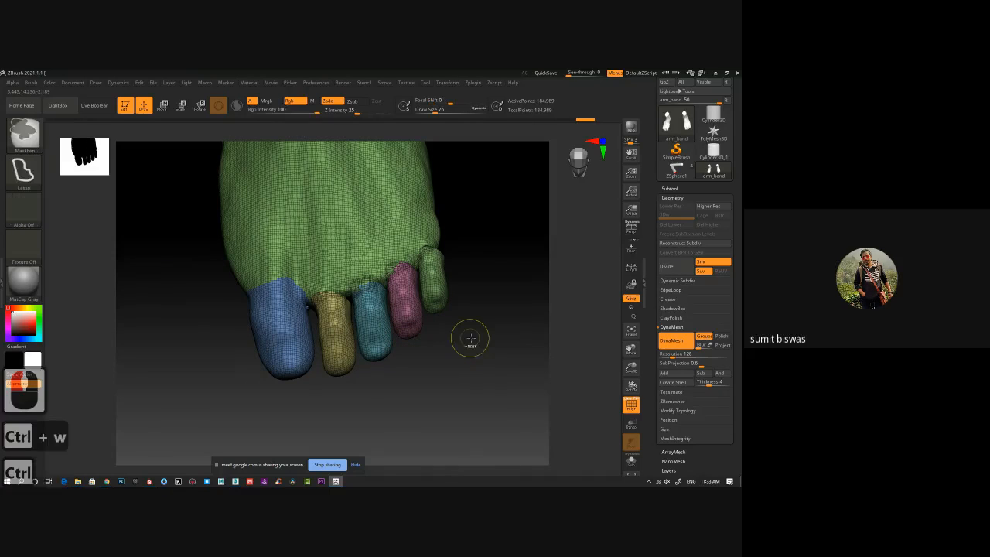
key(ctrl+z)
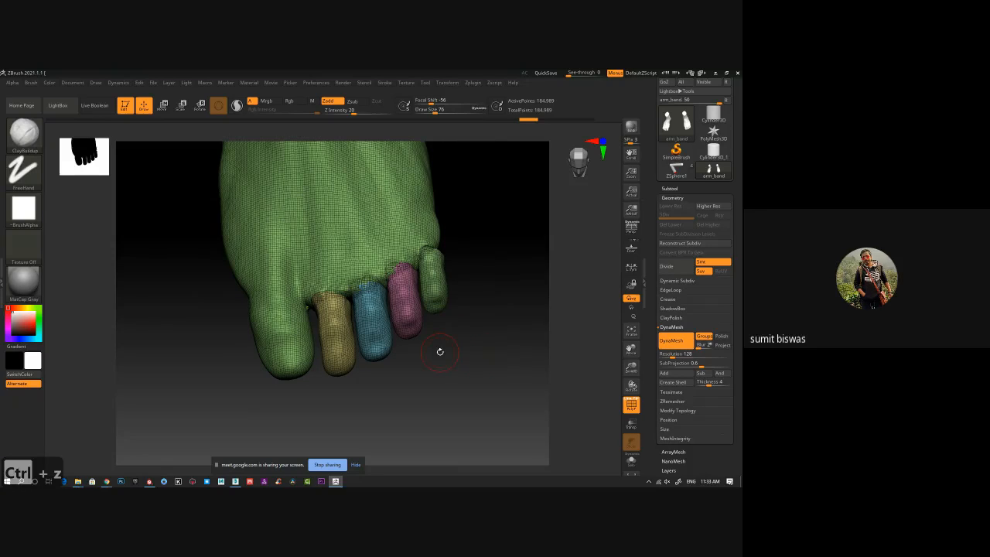
Look at the PolyGroupIt plugin's options and leave them without running it.
click(475, 83)
click(501, 199)
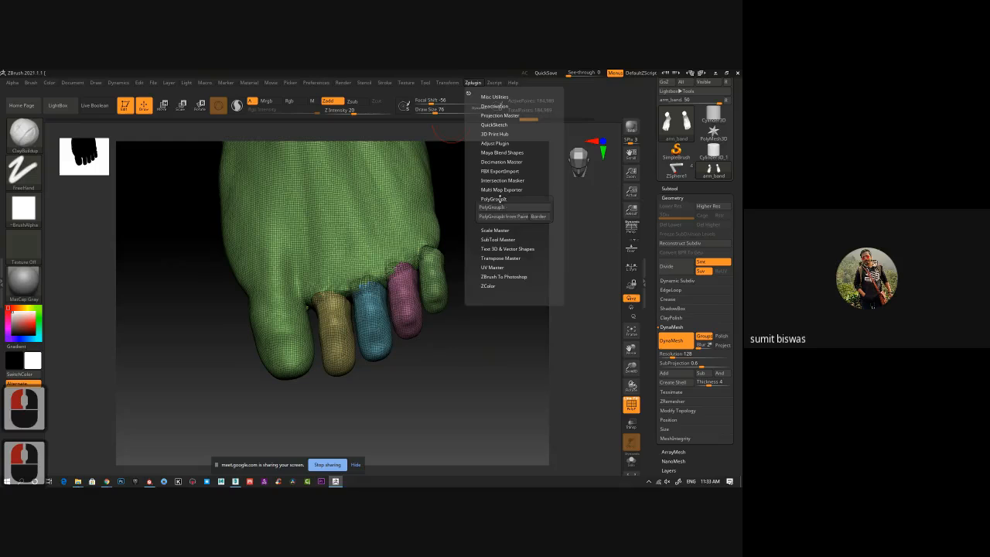
drag(466, 291, 467, 310)
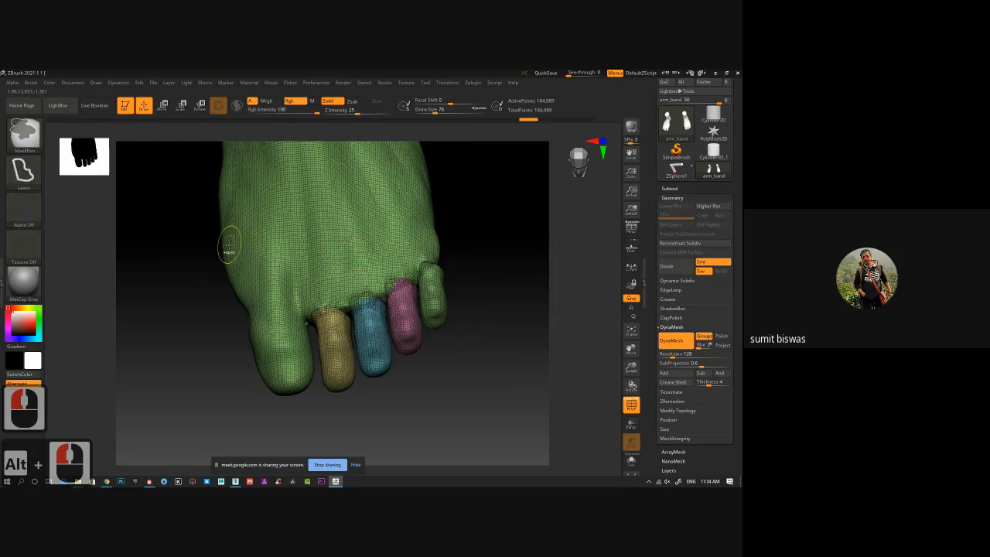
Lasso-mask two bands across the upper surface of the foot and clear both masks.
mouse_move(230, 246)
ctrl+mouse_down()
mouse_move(514, 236)
mouse_move(112, 304)
ctrl+mouse_up()
alt+drag(517, 212, 486, 311)
mouse_move(147, 263)
ctrl+mouse_down()
mouse_move(430, 249)
mouse_move(126, 294)
ctrl+mouse_up()
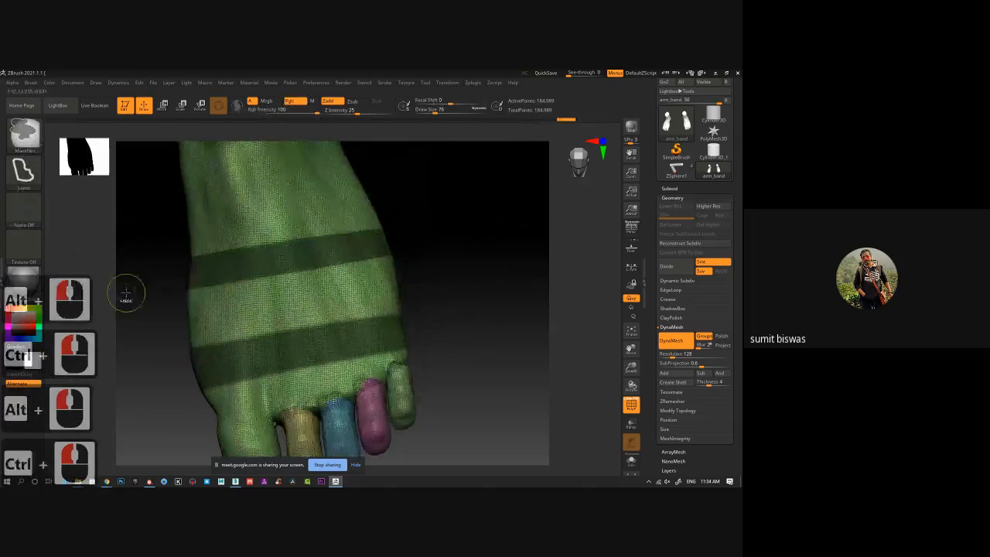
ctrl+click(441, 275)
With the polyframe hidden, set the current colour to black and apply the BumpViewerMaterial to the foot.
key(shift+f)
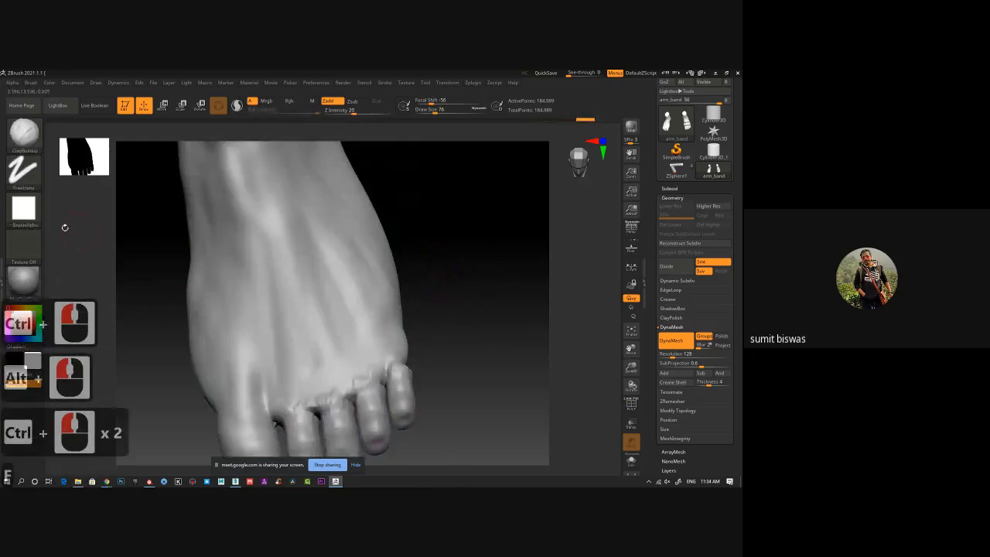
click(9, 338)
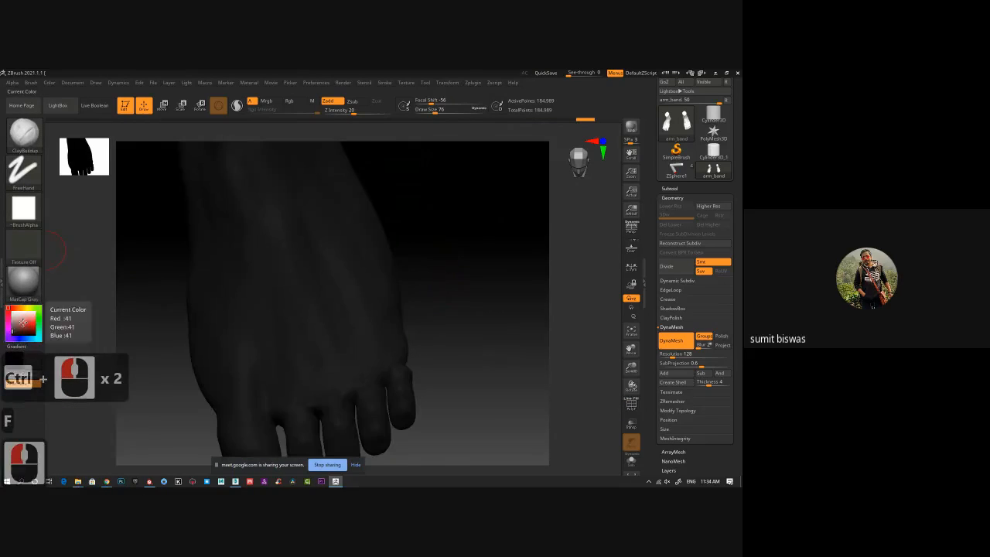
click(144, 288)
alt+drag(190, 229, 194, 227)
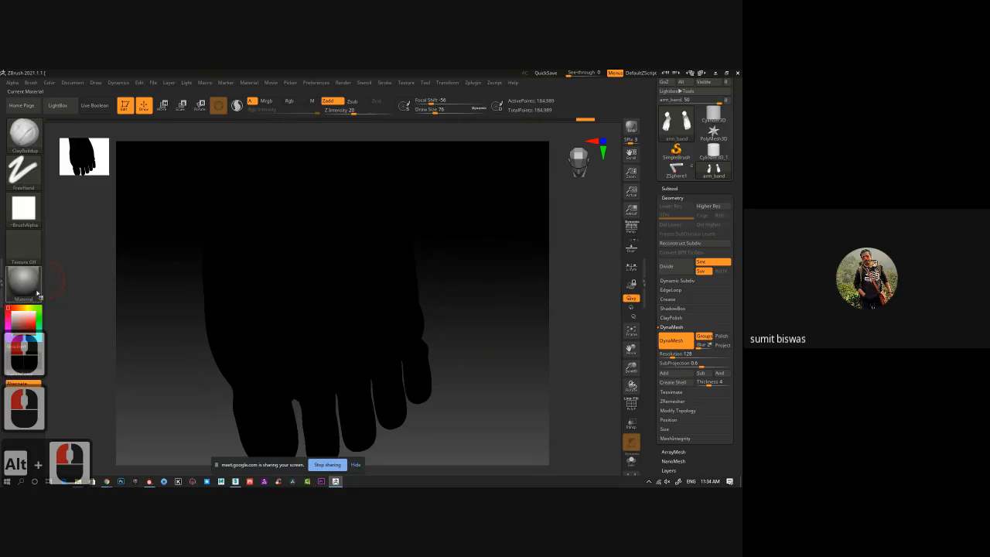
click(24, 282)
click(186, 392)
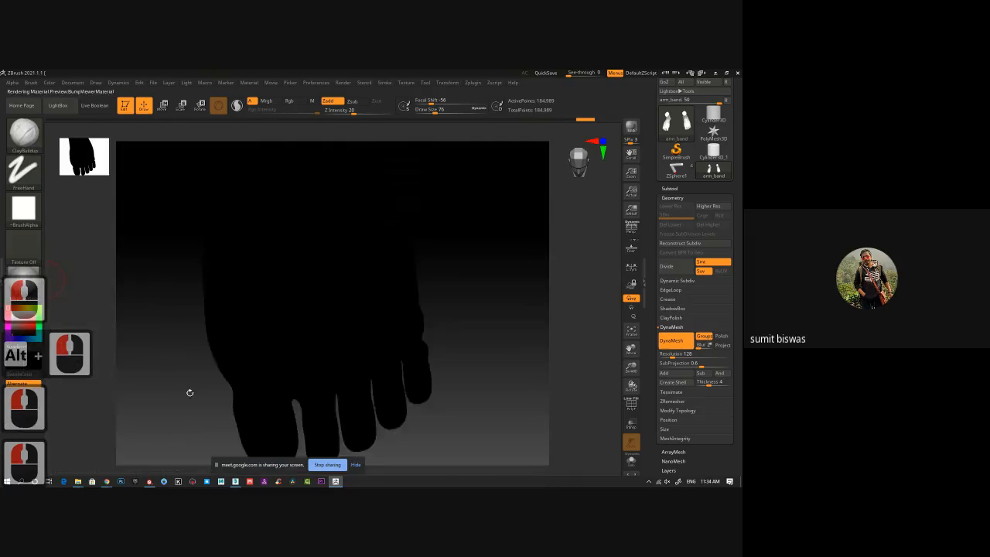
alt+drag(467, 323, 441, 283)
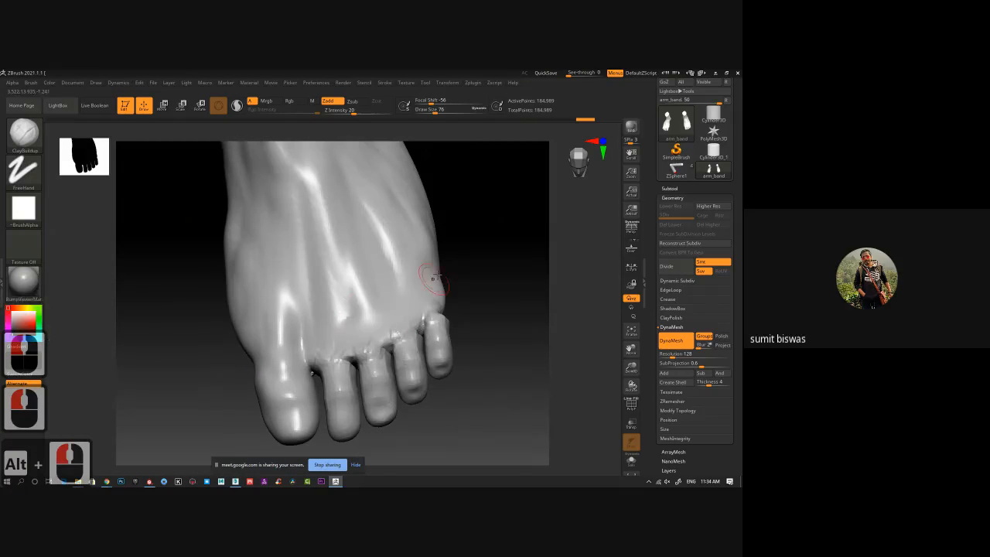
Set the brush to colour only with Rgb on and Zadd off, and reduce the draw size to 40.
click(292, 101)
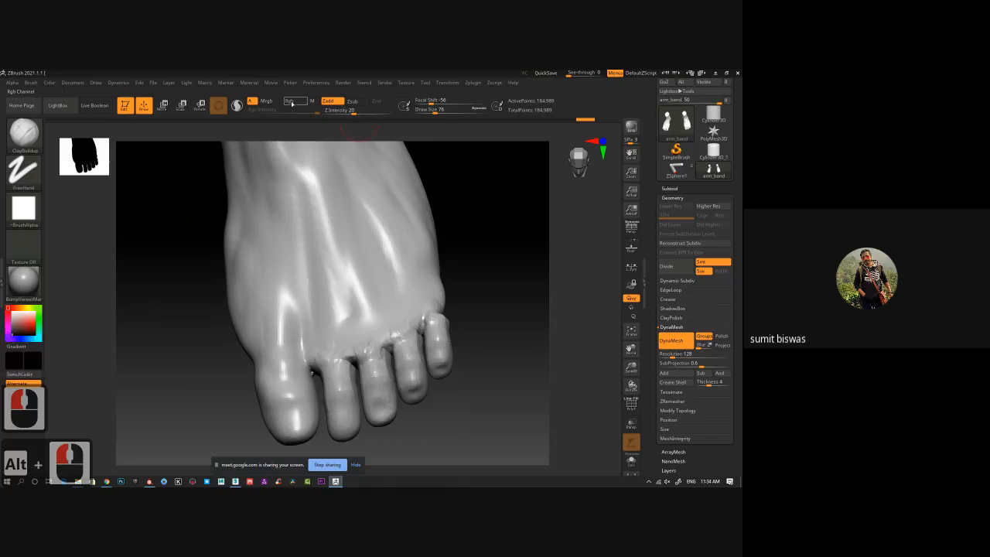
click(330, 104)
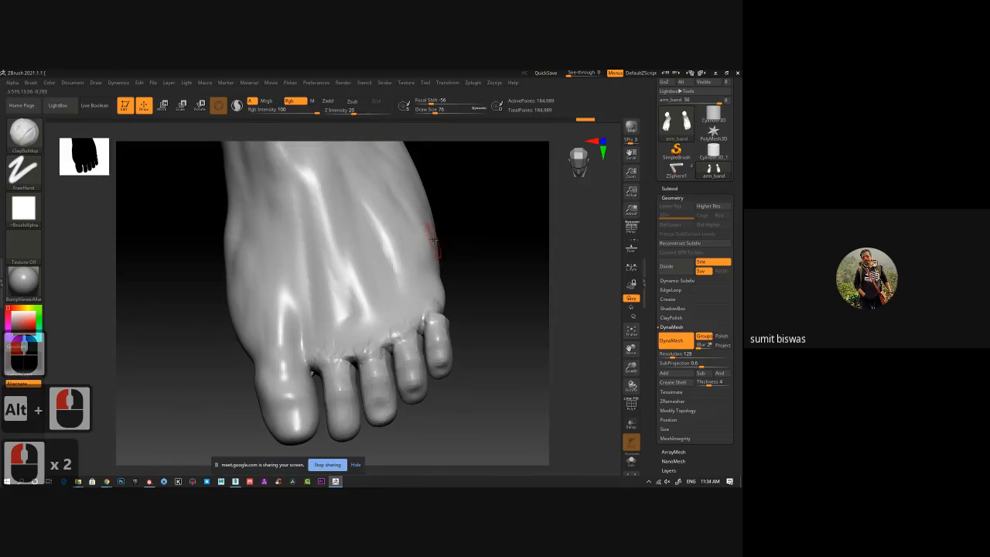
key([)
key([)
key([)
key([)
key([)
key([)
key([)
key([)
key([)
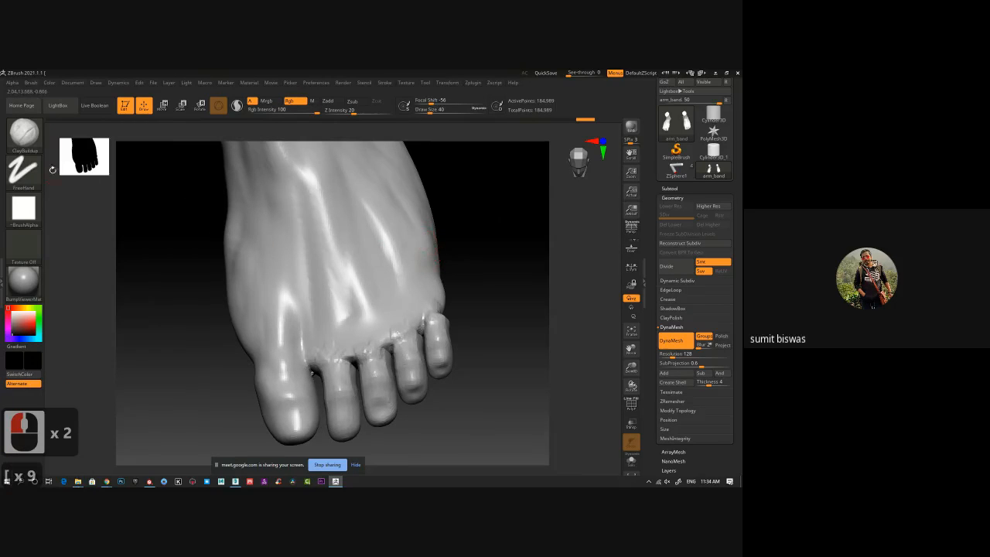
Switch to the Standard brush, try a stroke across the upper foot, and undo it.
click(37, 134)
click(342, 194)
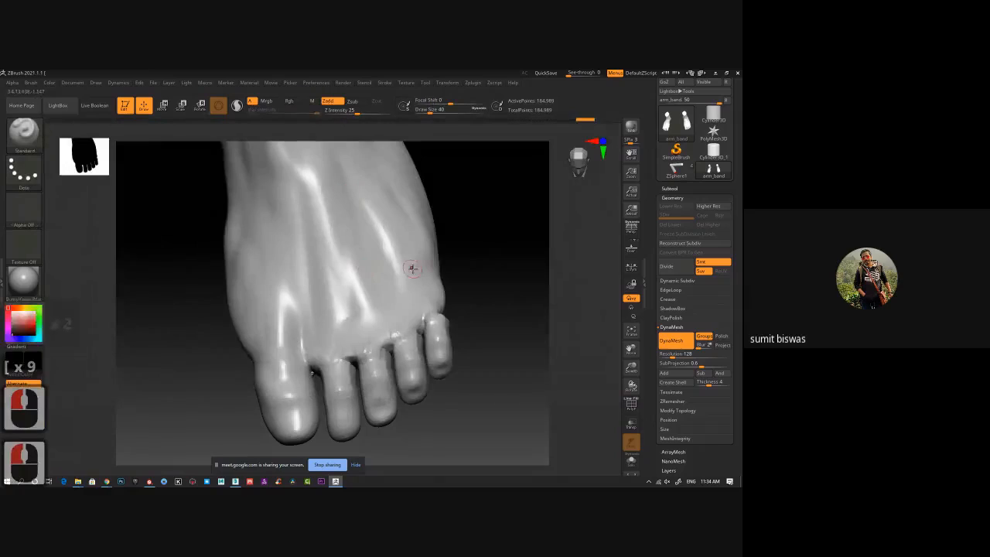
drag(419, 248, 289, 280)
key(ctrl+z)
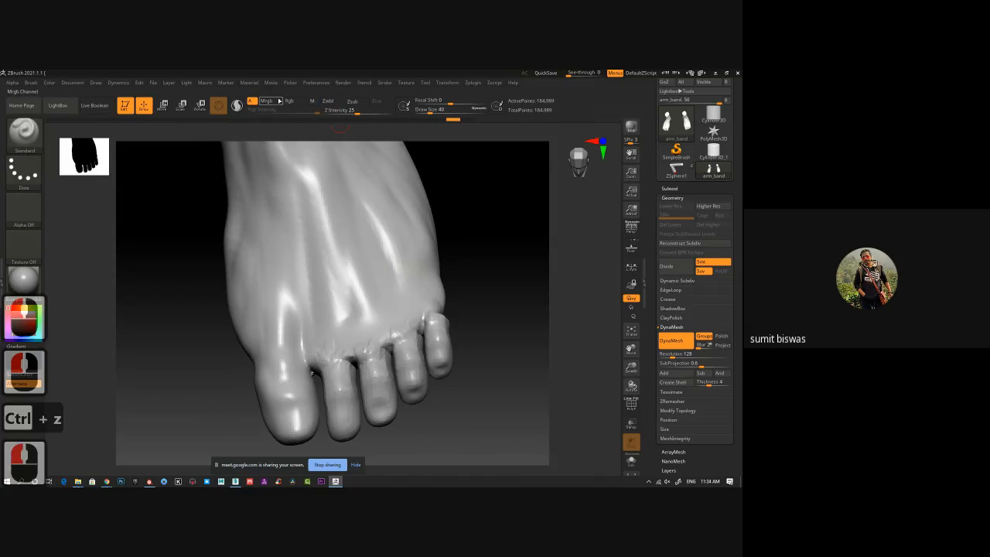
Paint a black line across the upper foot using the Standard brush with Rgb on and Zadd off.
click(290, 100)
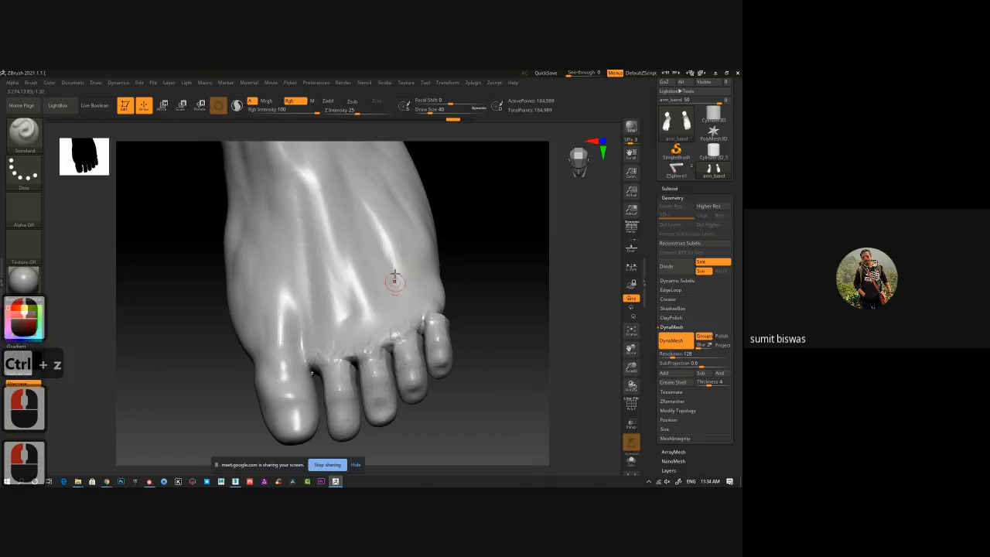
drag(420, 233, 232, 281)
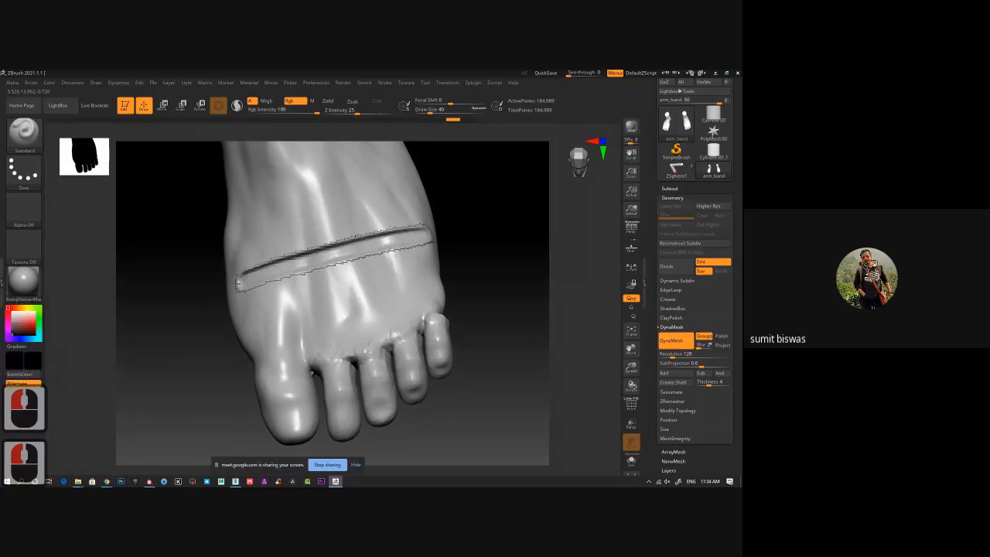
Apply BasicMaterial to the foot and extend the black line across the upper foot around its outer side.
click(23, 278)
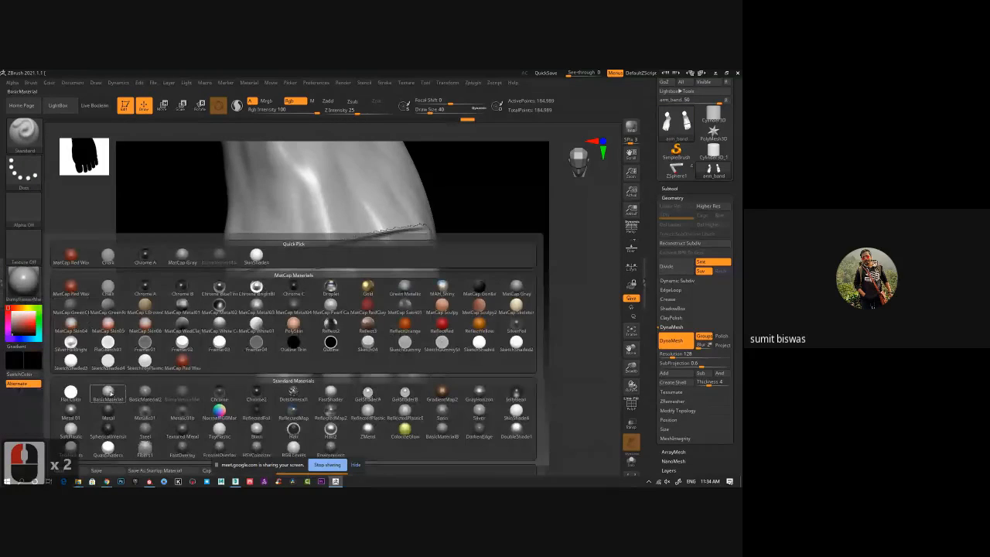
click(110, 393)
drag(500, 264, 331, 299)
mouse_move(287, 345)
mouse_down()
mouse_move(355, 295)
mouse_move(272, 302)
mouse_move(201, 325)
mouse_up()
drag(151, 349, 222, 337)
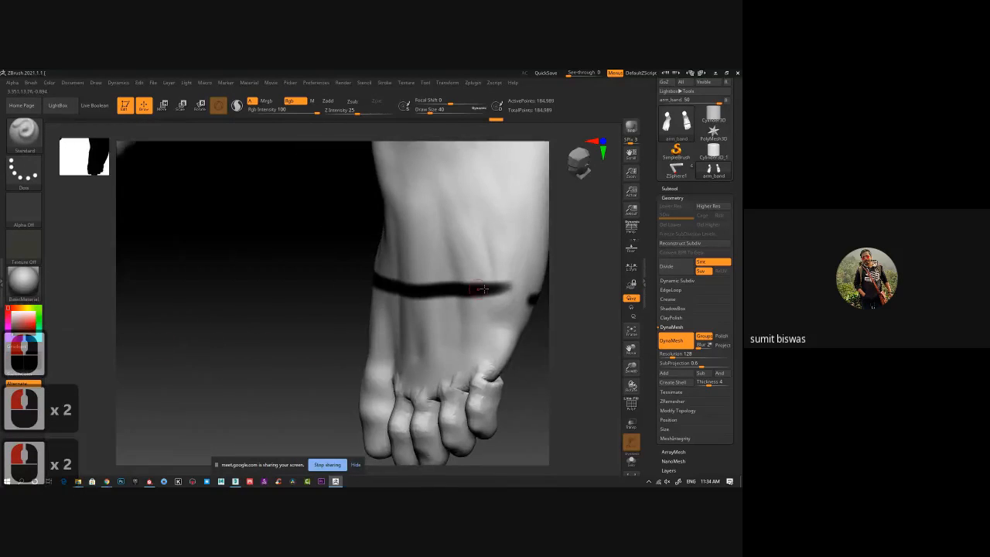
drag(484, 290, 537, 299)
Paint a black arch on the side of the foot that rises from the cross line and curves back down to it.
mouse_move(342, 204)
alt+mouse_down()
mouse_move(279, 288)
mouse_move(291, 280)
alt+mouse_up()
mouse_move(511, 212)
mouse_down()
mouse_move(394, 277)
mouse_move(375, 365)
mouse_up()
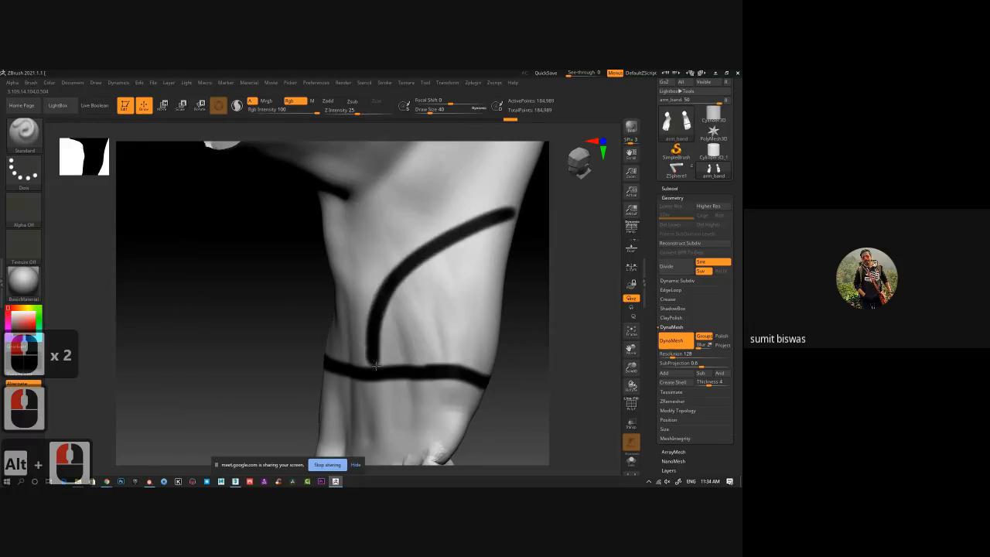
mouse_move(523, 303)
mouse_down()
mouse_move(410, 299)
mouse_move(396, 237)
mouse_move(361, 311)
mouse_move(346, 405)
mouse_up()
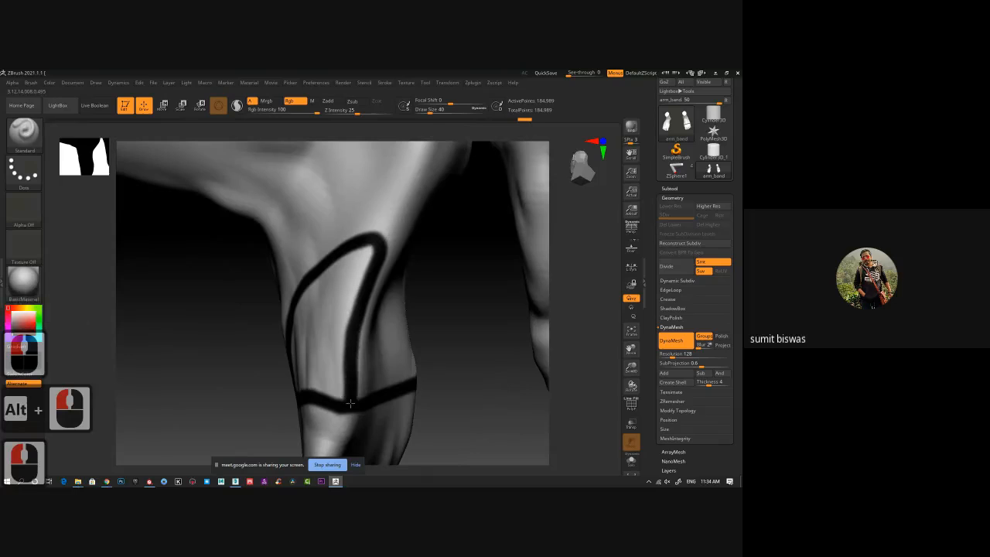
Paint black lines outlining two adjoining panels below the cross line, one above the big toe and one above the smaller toes.
alt+drag(215, 389, 215, 276)
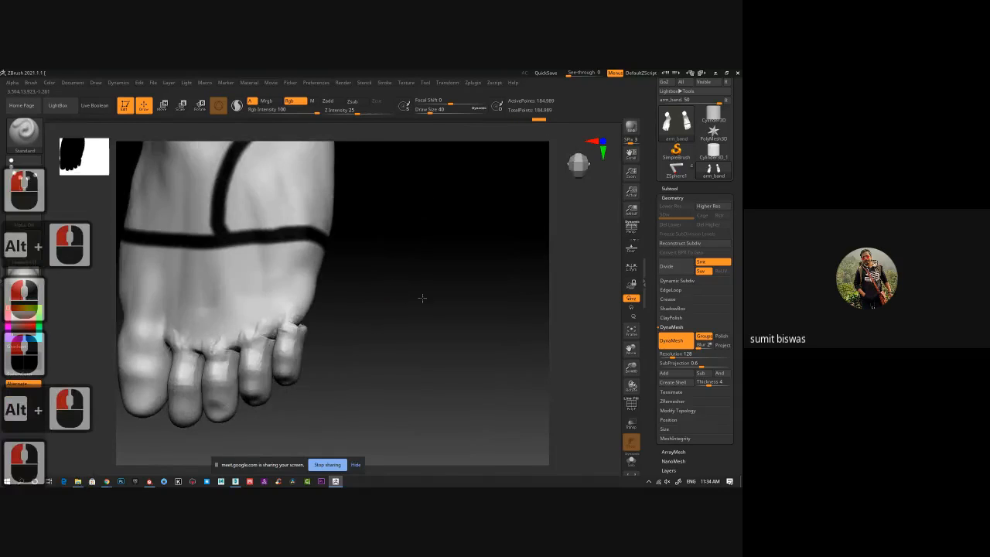
alt+drag(418, 301, 442, 310)
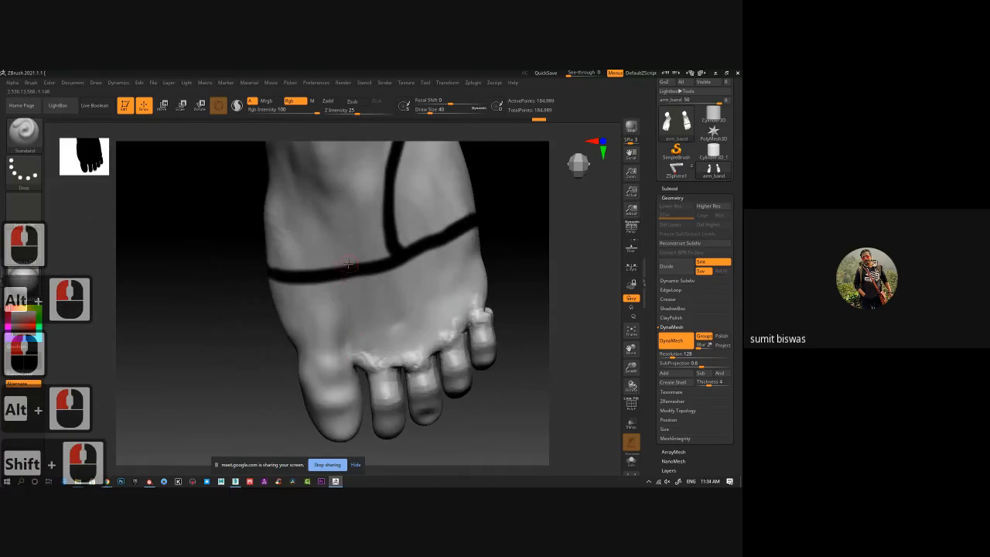
mouse_move(348, 264)
mouse_down()
mouse_move(363, 369)
mouse_move(464, 325)
mouse_move(483, 283)
mouse_move(466, 223)
mouse_up()
drag(517, 241, 525, 224)
alt+drag(523, 211, 508, 256)
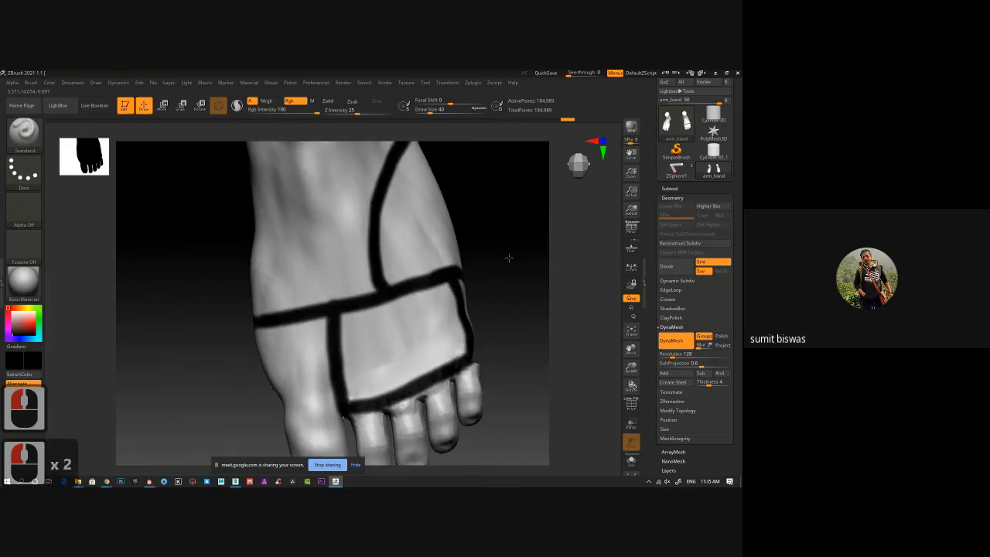
mouse_move(267, 332)
mouse_down()
mouse_move(304, 409)
mouse_move(349, 417)
mouse_up()
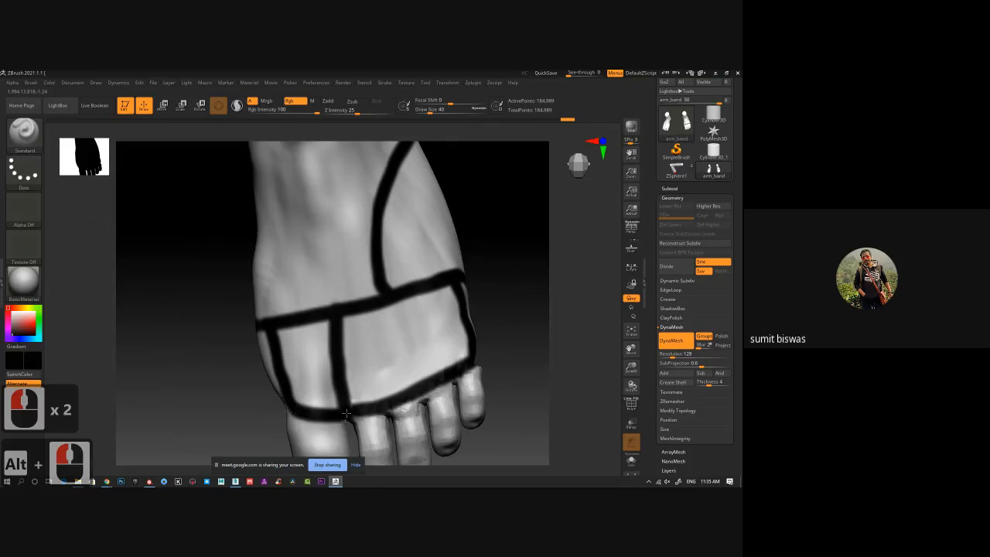
Create polygroups from the painted foot lines with PolyGroupIt from Paint.
ctrl+right_drag(313, 337, 237, 309)
drag(438, 259, 444, 297)
click(473, 83)
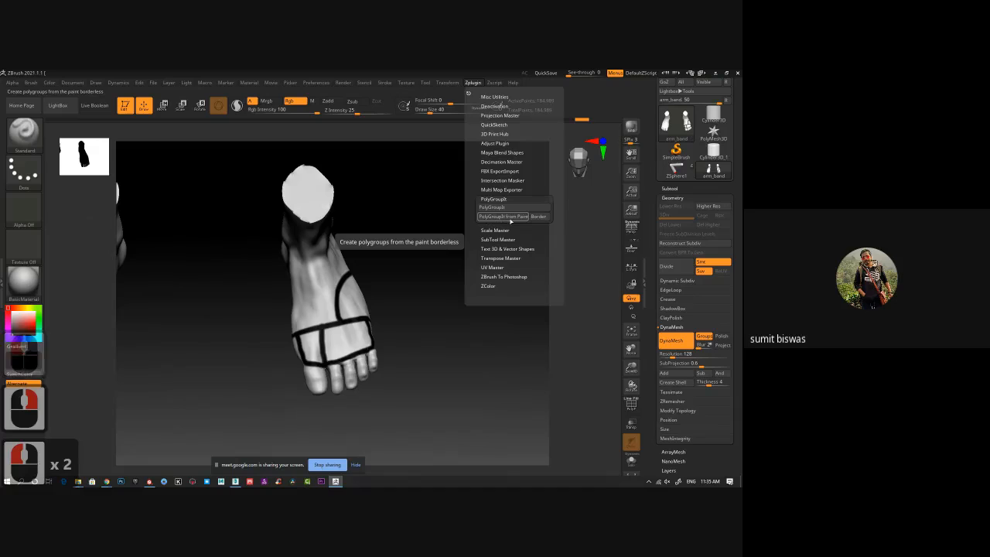
click(489, 219)
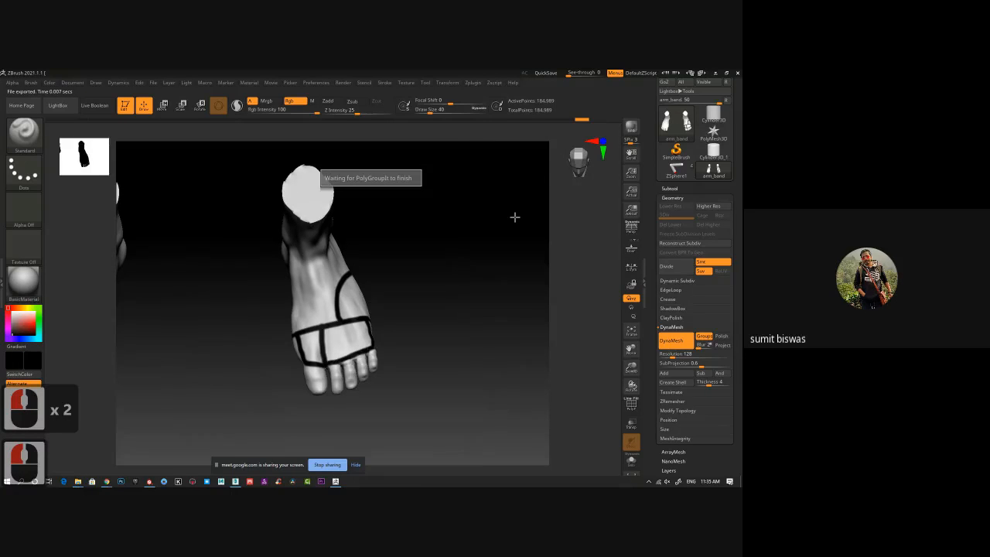
Show the polyframe and examine the polygroups on the painted foot.
key(shift+f)
alt+drag(448, 284, 445, 214)
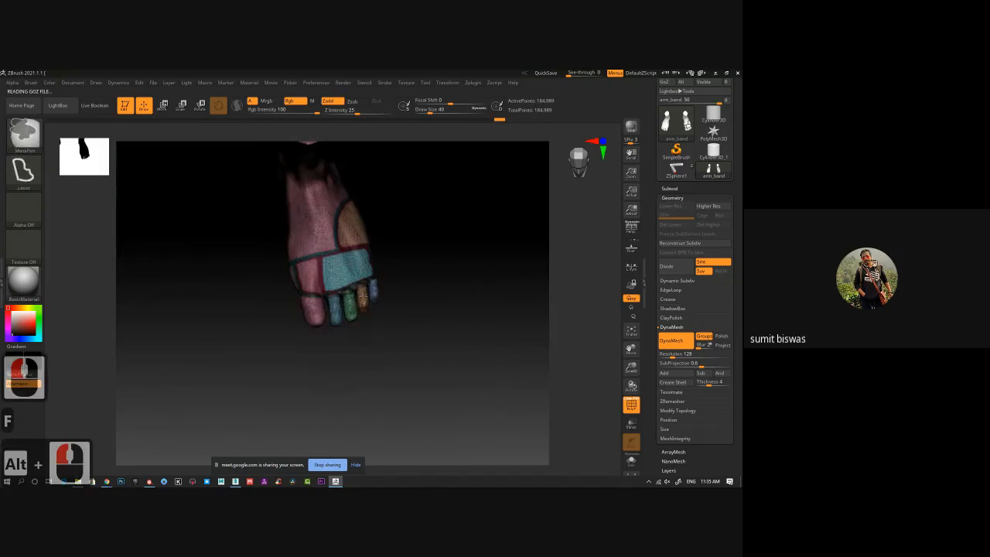
ctrl+right_drag(362, 296, 377, 257)
mouse_move(477, 279)
ctrl+right_down()
mouse_move(449, 270)
mouse_move(463, 284)
ctrl+right_up()
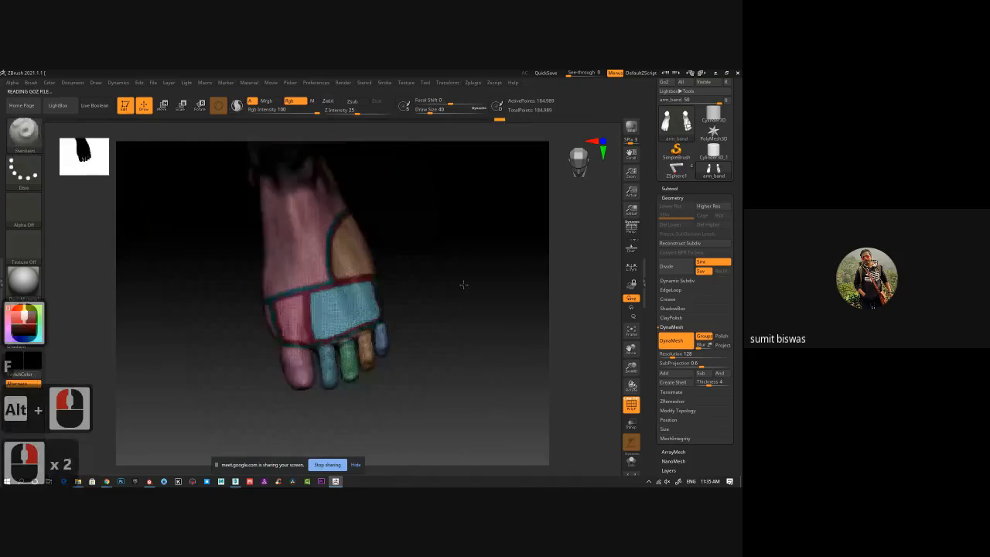
mouse_move(463, 285)
mouse_down()
mouse_move(422, 280)
mouse_move(471, 286)
mouse_up()
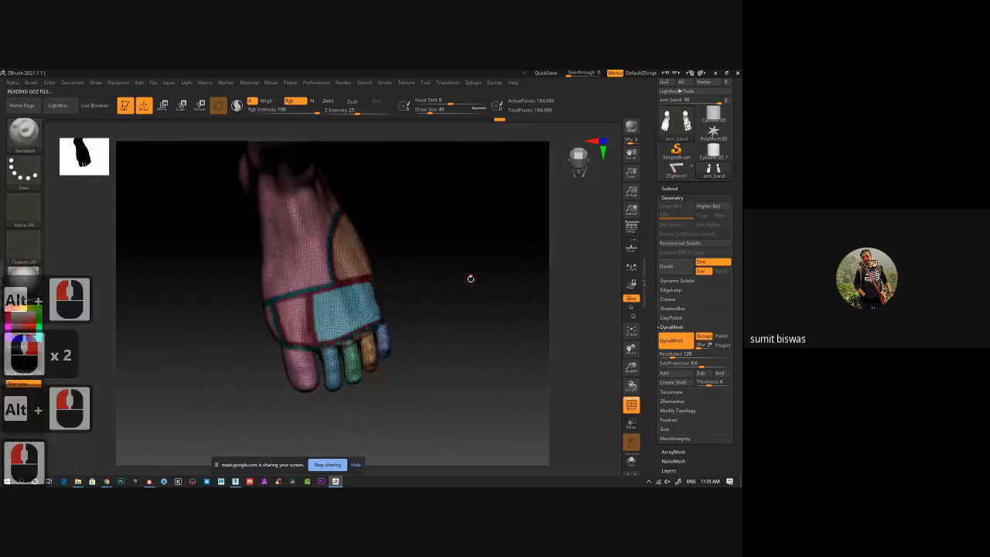
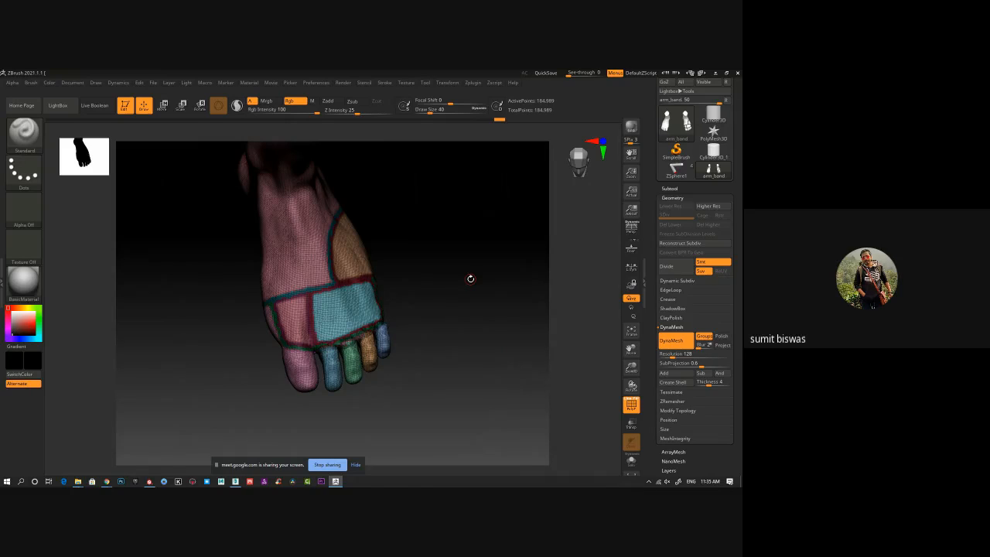
Turn off the polyframe display, remesh both feet with DynaMesh and check the painted foot from several angles.
key(shift+f)
key(f)
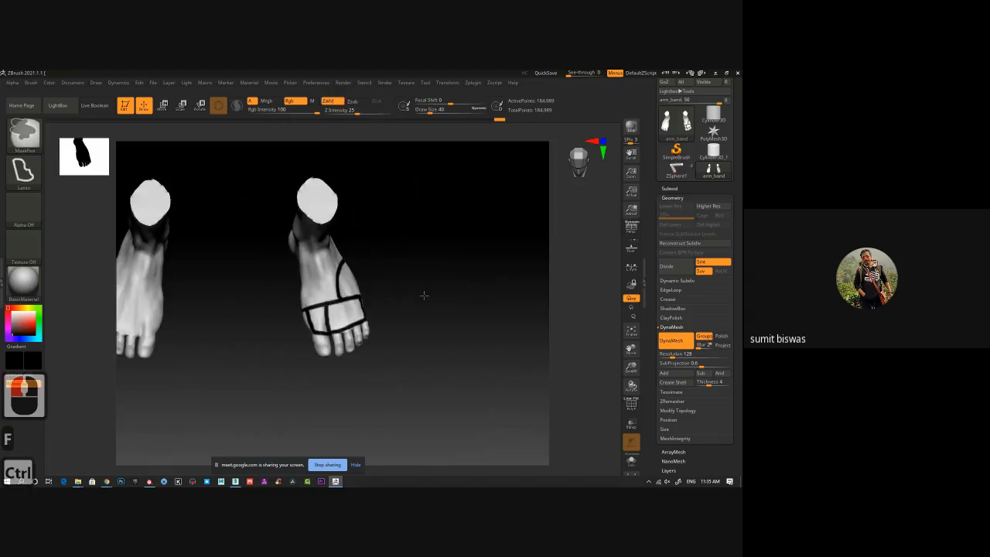
shift+drag(429, 306, 477, 336)
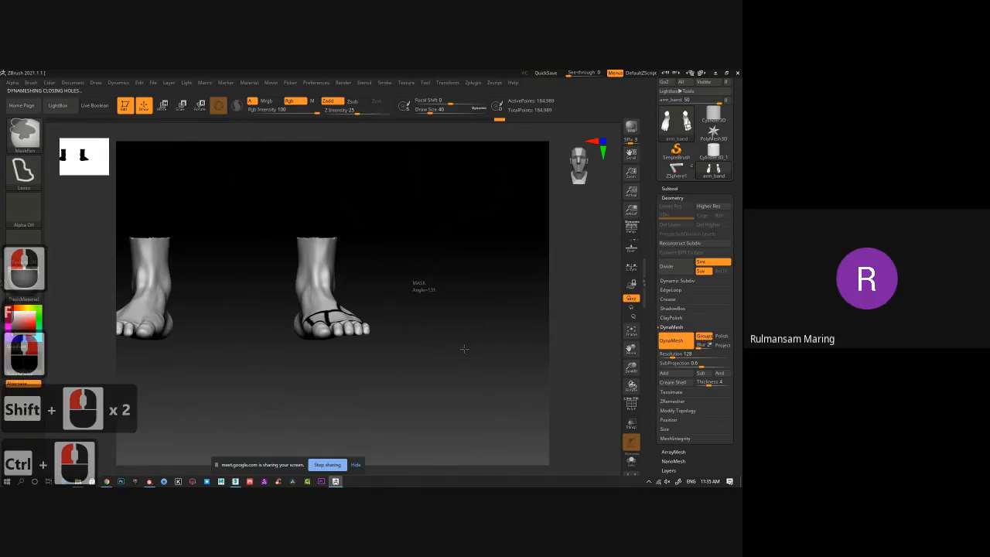
drag(308, 164, 308, 164)
mouse_move(440, 305)
mouse_down()
mouse_move(412, 344)
mouse_move(405, 274)
mouse_up()
drag(433, 310, 413, 363)
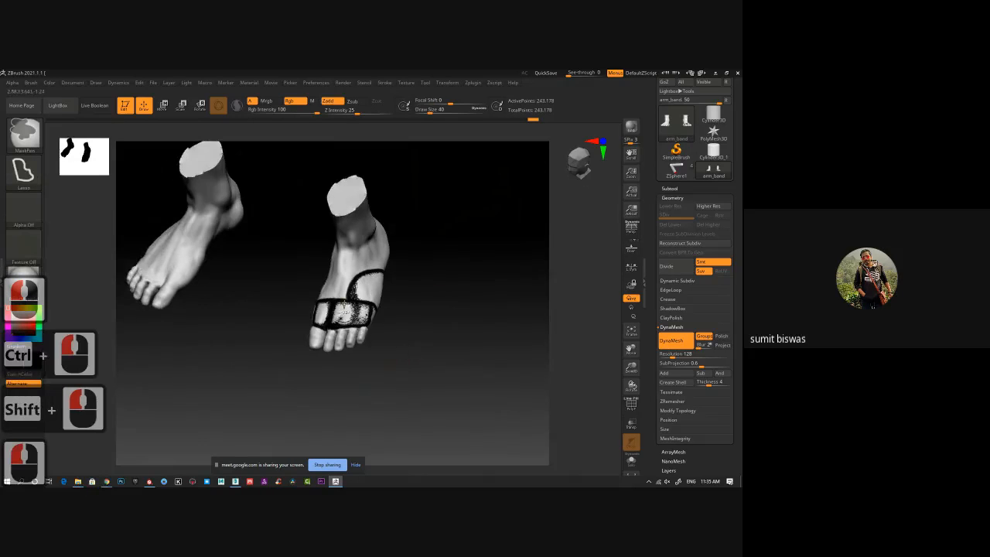
mouse_move(400, 356)
ctrl+right_down()
mouse_move(429, 352)
mouse_move(321, 306)
ctrl+right_up()
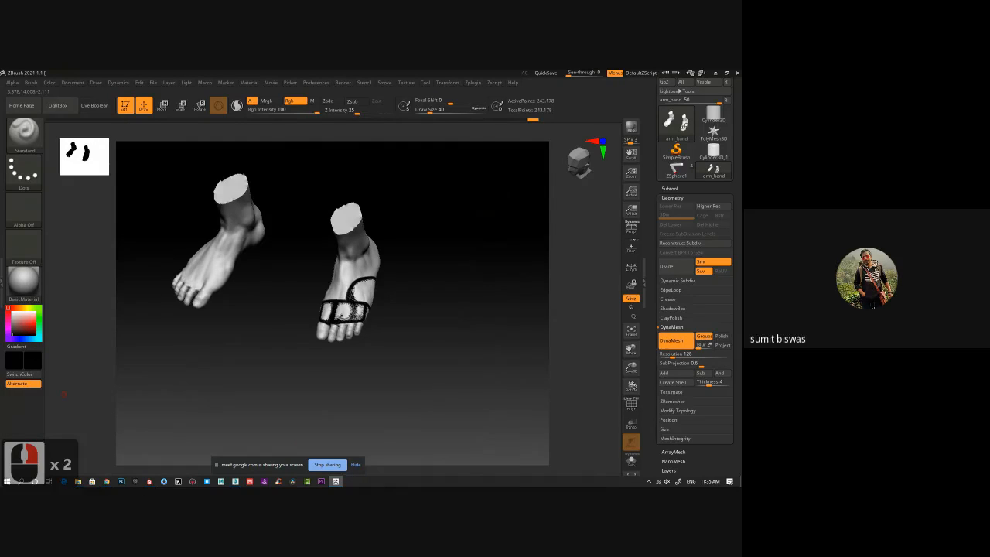
Open a File Explorer window and switch from ZBrush to 3ds Max.
click(79, 481)
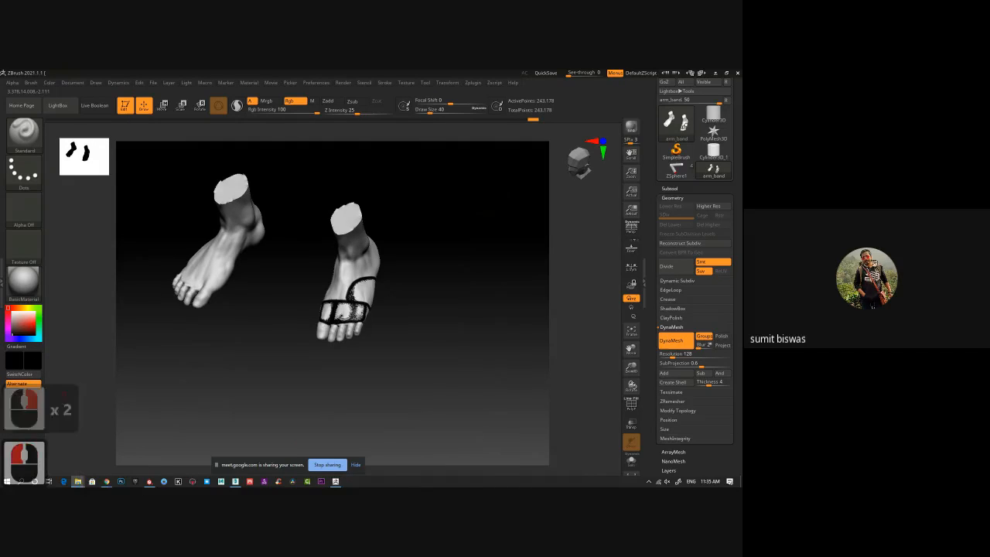
click(64, 394)
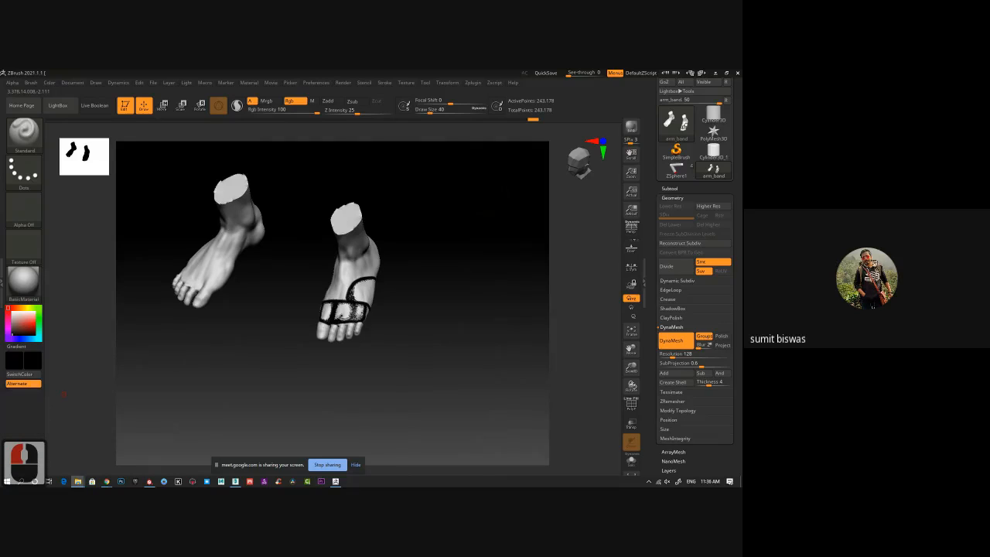
click(64, 395)
click(642, 146)
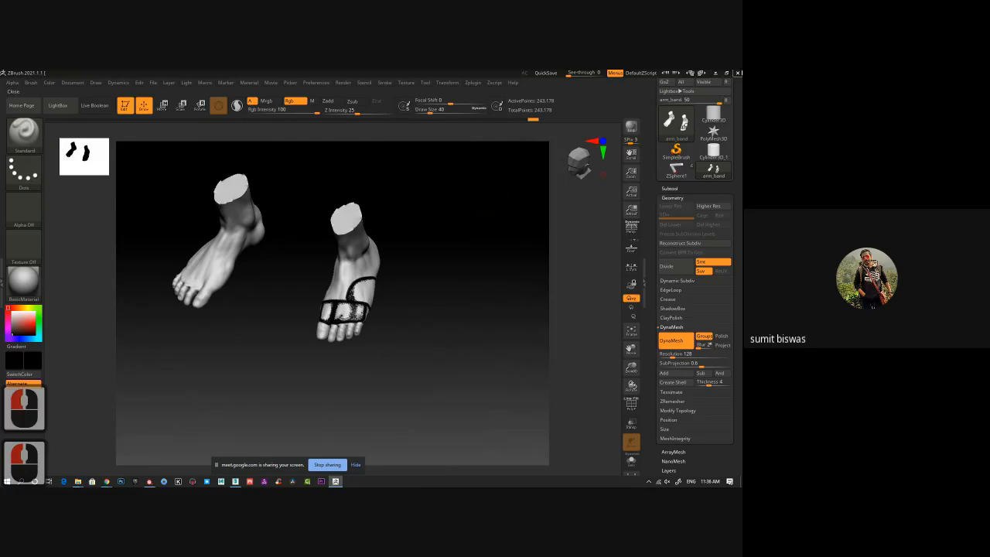
click(715, 73)
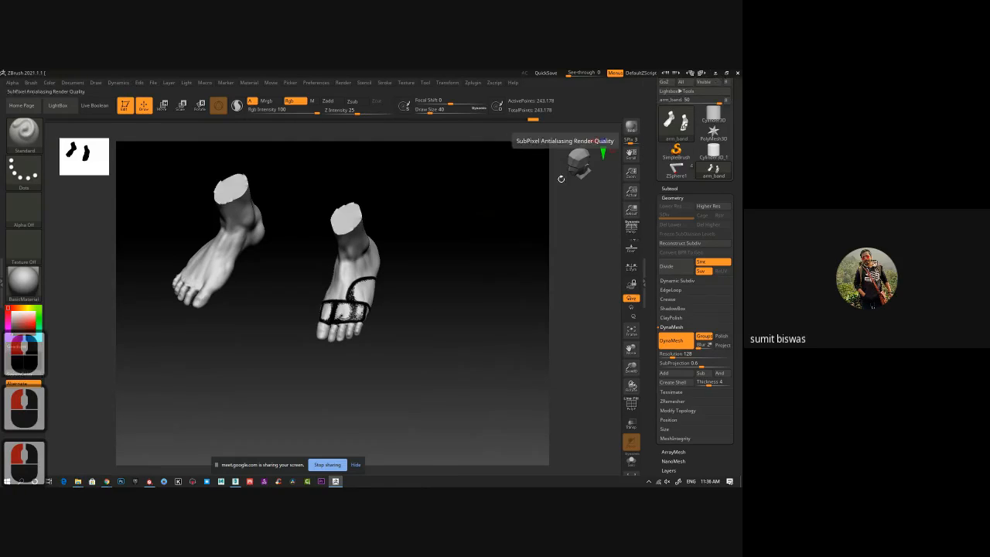
click(738, 74)
click(394, 303)
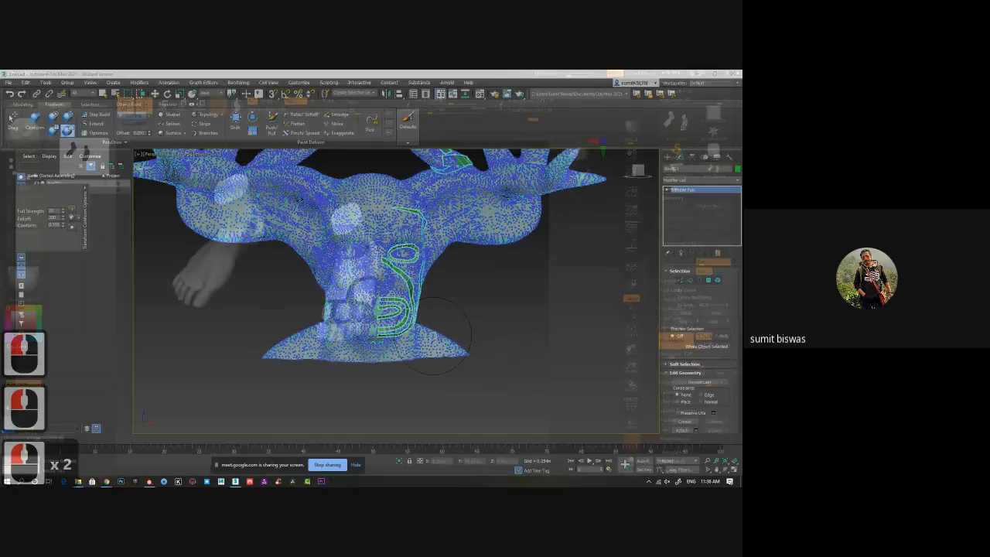
Replace the current head retopology scene with a new empty scene.
click(8, 82)
mouse_move(16, 94)
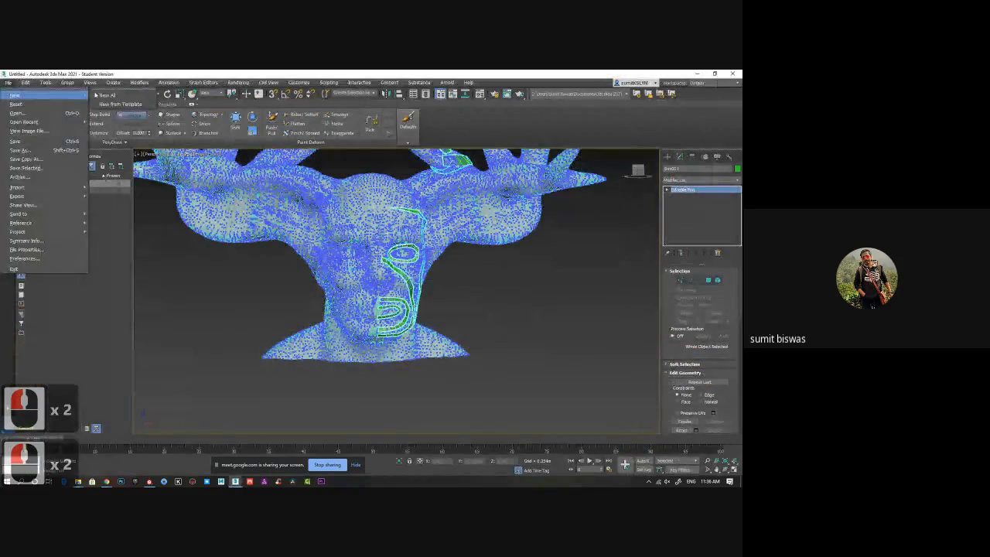
click(118, 96)
click(376, 287)
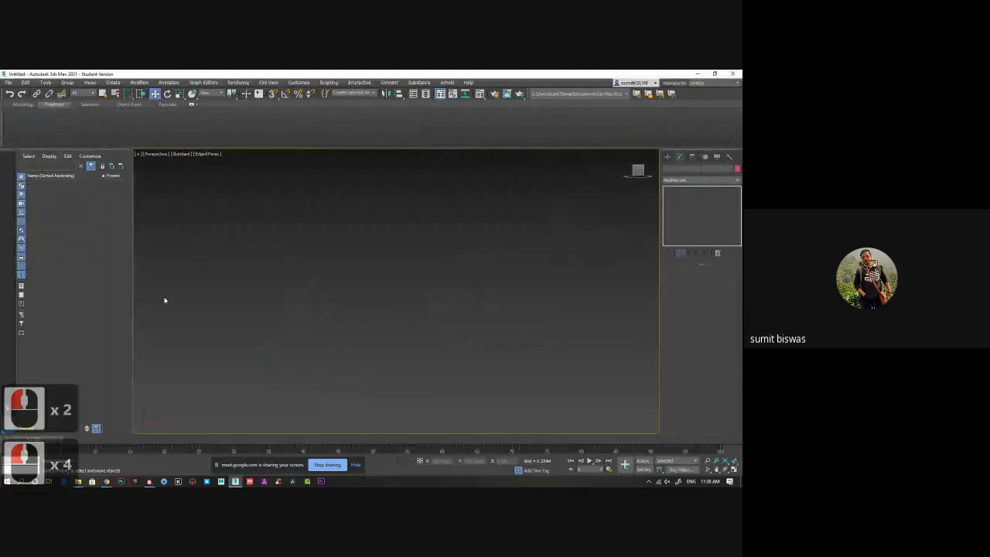
Open the low-poly character's .max file from File Explorer, continue past the missing external files and close the Scene Converter.
drag(319, 207, 352, 254)
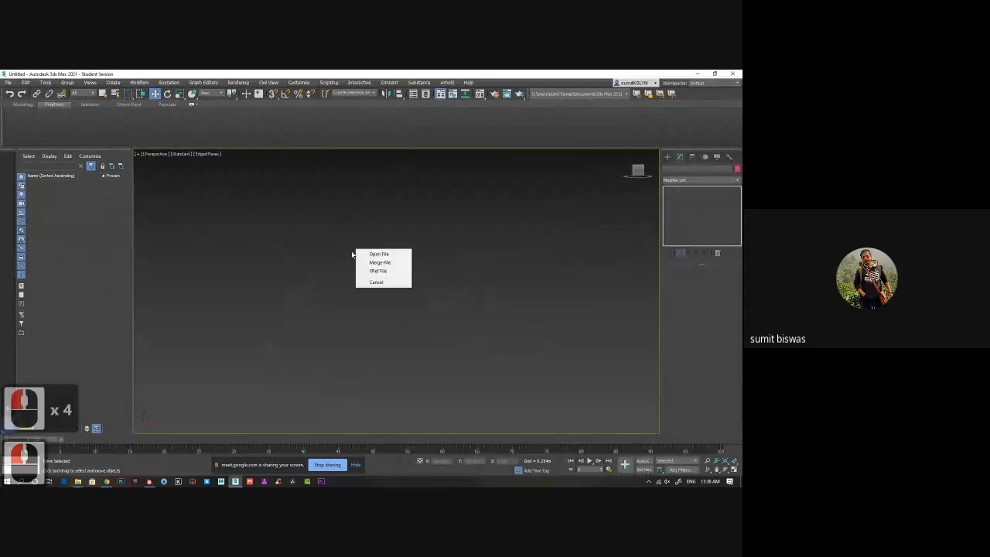
click(396, 254)
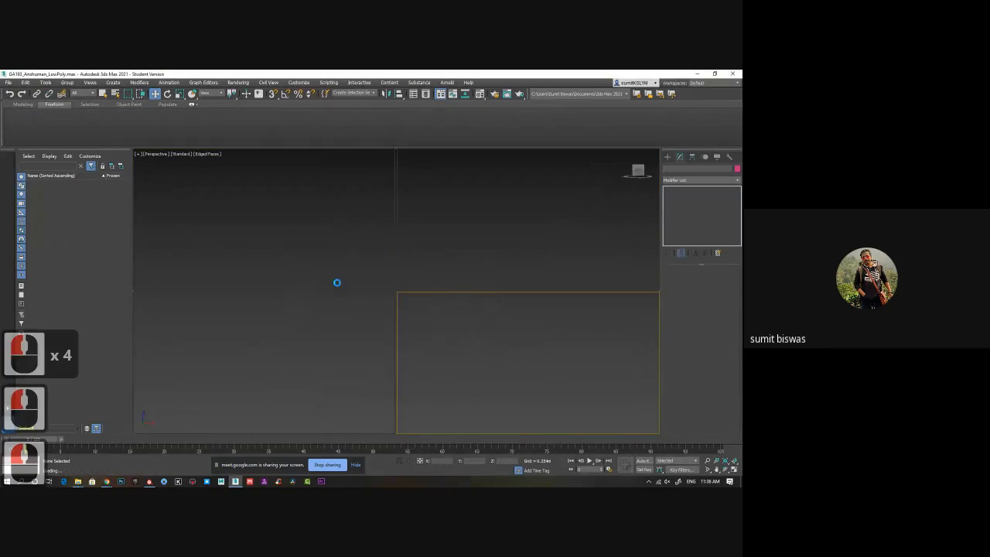
click(370, 311)
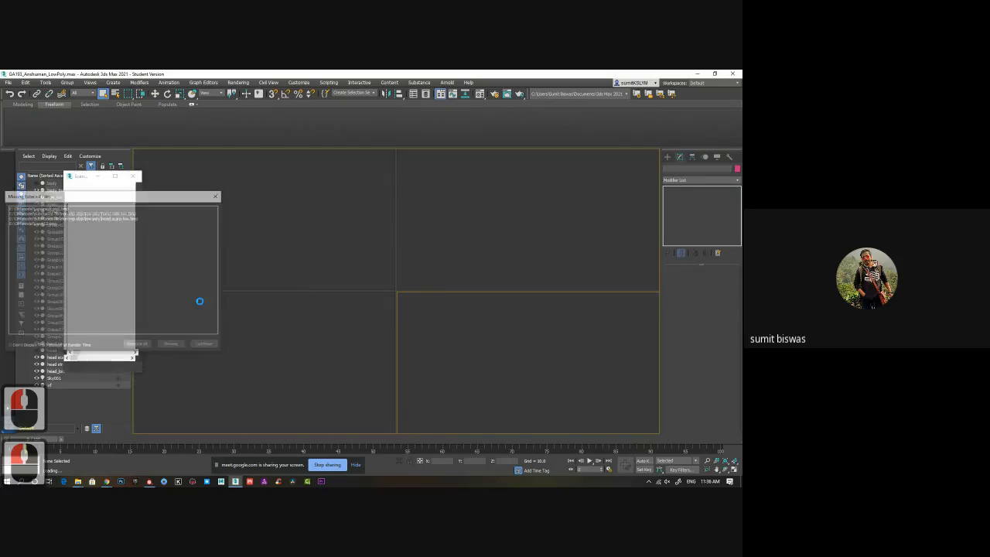
click(205, 346)
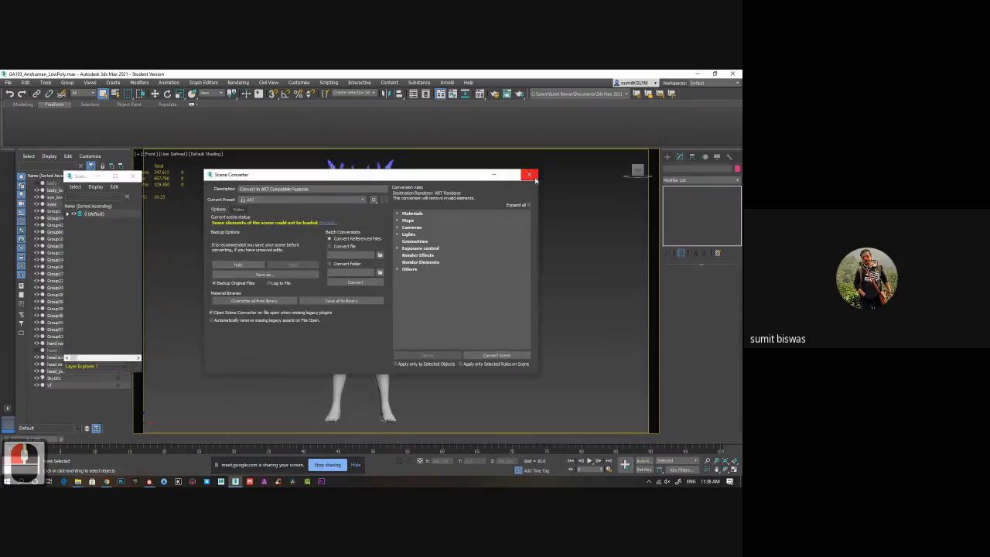
click(531, 176)
Turn on edged faces, look over the low-poly character's body wireframe and select the plate on the forearm.
alt+middle_drag(376, 272, 378, 273)
key(F4)
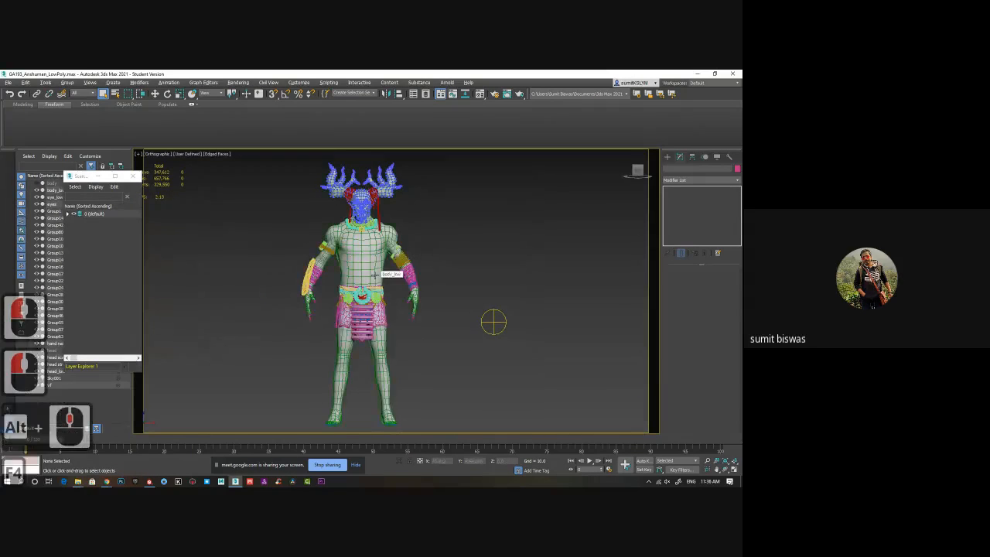
scroll(374, 274, up, 5)
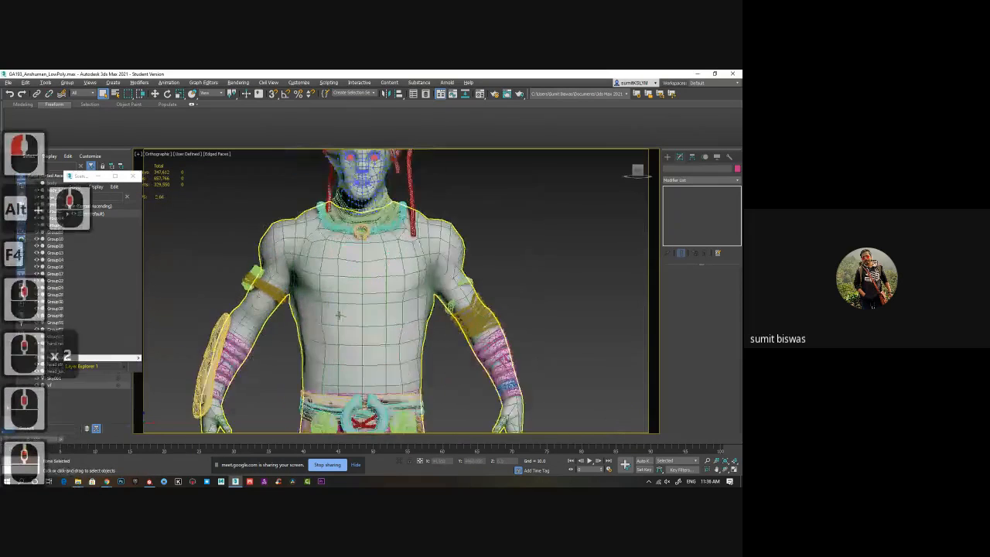
middle_drag(318, 330, 364, 248)
scroll(364, 248, up, 1)
alt+middle_drag(321, 278, 263, 280)
scroll(506, 260, down, 4)
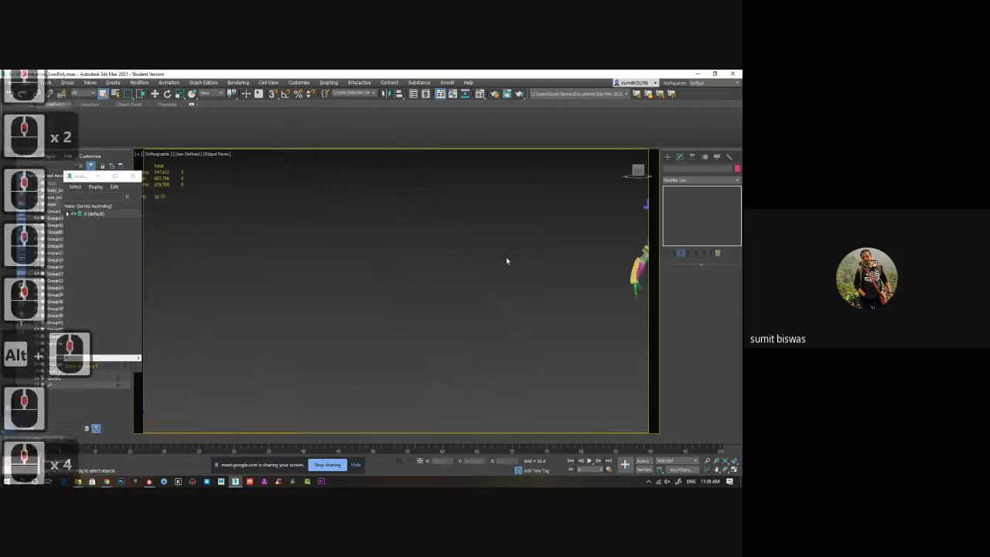
middle_drag(507, 261, 313, 277)
scroll(452, 290, up, 2)
double_click(429, 274)
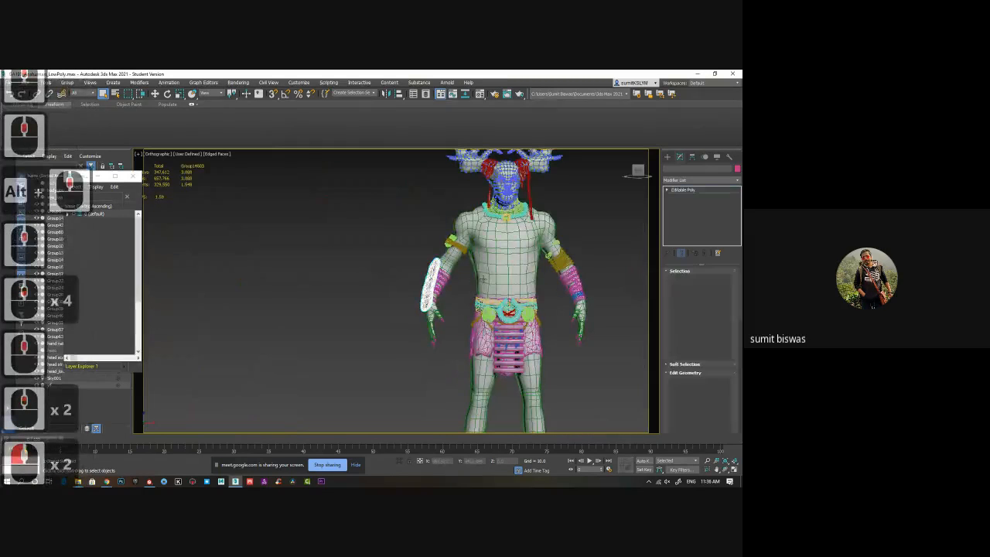
alt+middle_drag(512, 296, 433, 294)
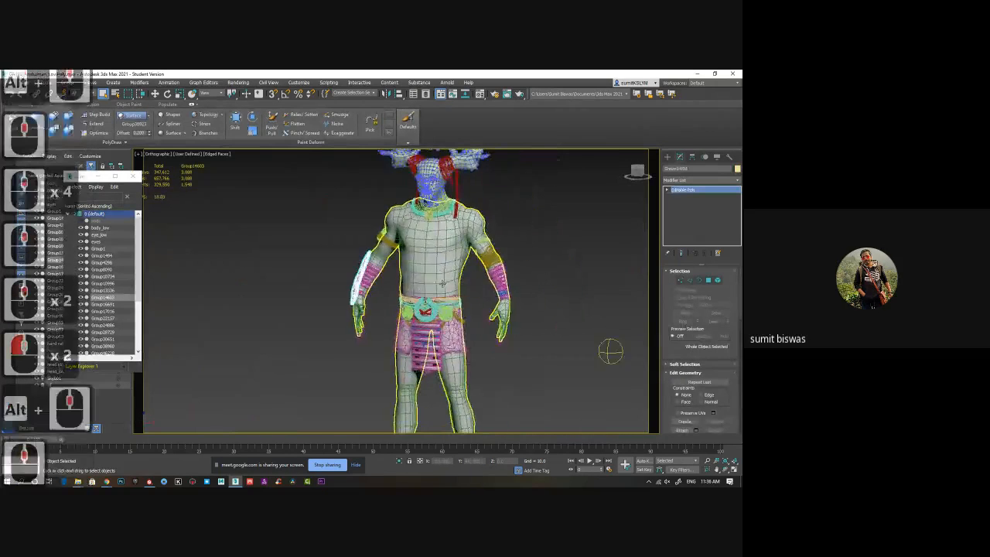
Examine the low-poly face topology, focusing on the edge loops around the mouth and the eye.
scroll(433, 294, up, 1)
middle_drag(454, 255, 509, 291)
scroll(431, 300, up, 2)
scroll(509, 291, up, 2)
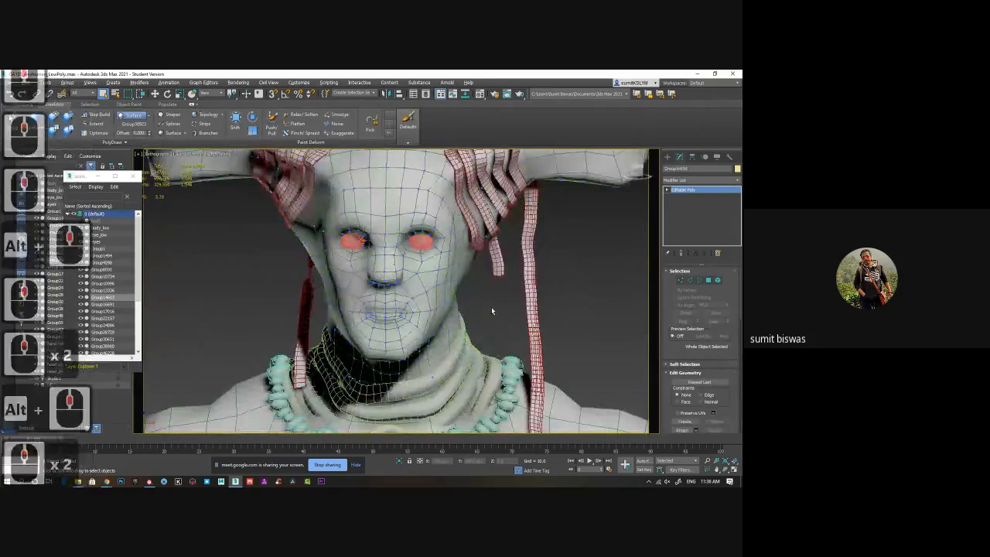
scroll(491, 311, up, 3)
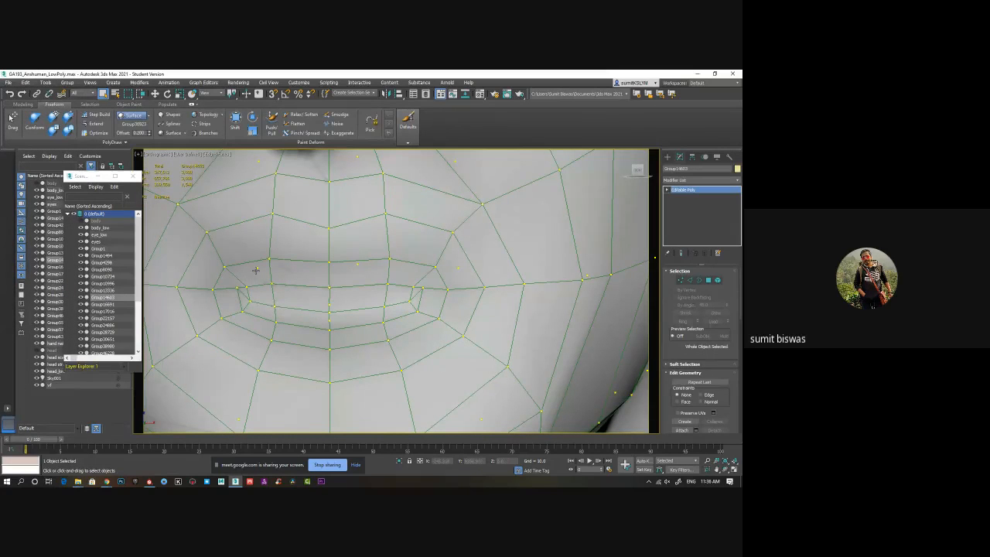
scroll(387, 302, up, 5)
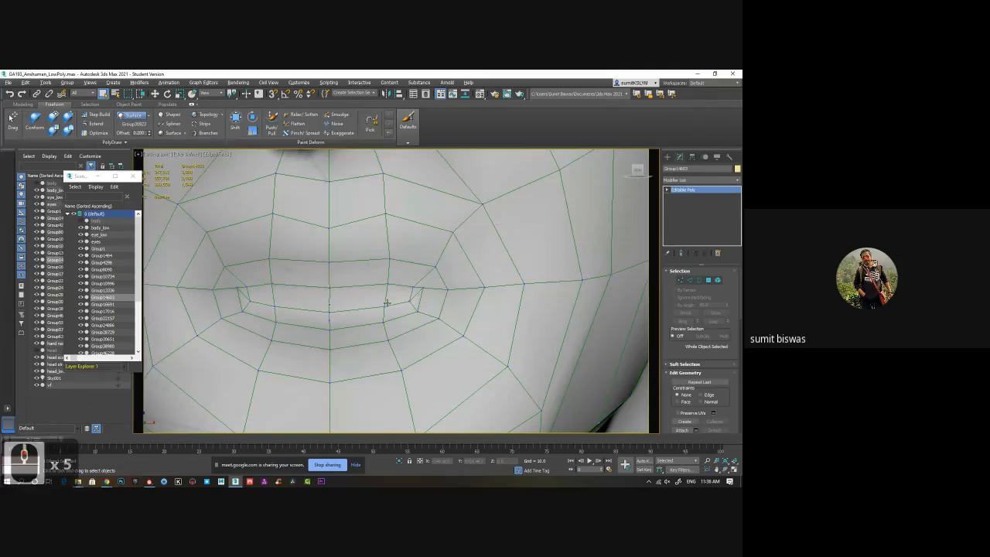
alt+middle_drag(387, 294, 365, 310)
scroll(365, 310, down, 5)
scroll(370, 311, up, 2)
middle_drag(392, 244, 354, 320)
scroll(370, 311, up, 1)
scroll(353, 320, up, 2)
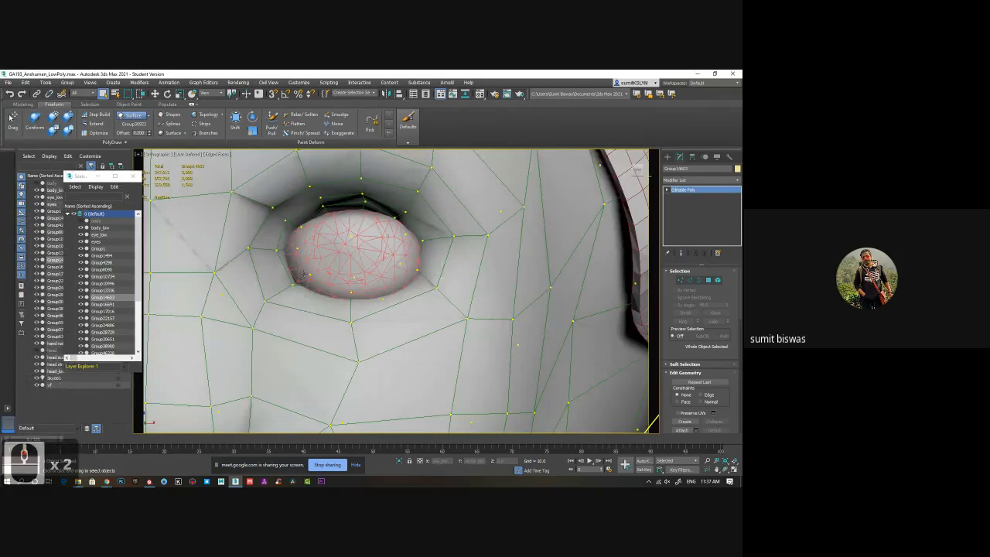
scroll(344, 238, down, 6)
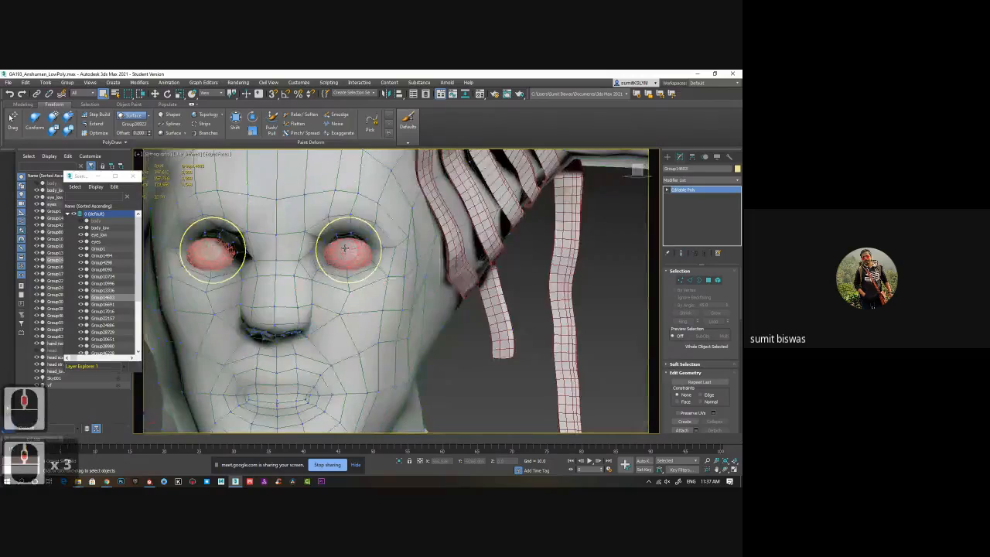
Examine the low-poly topology of the antlers, shoulders and chest.
alt+middle_drag(407, 253, 372, 318)
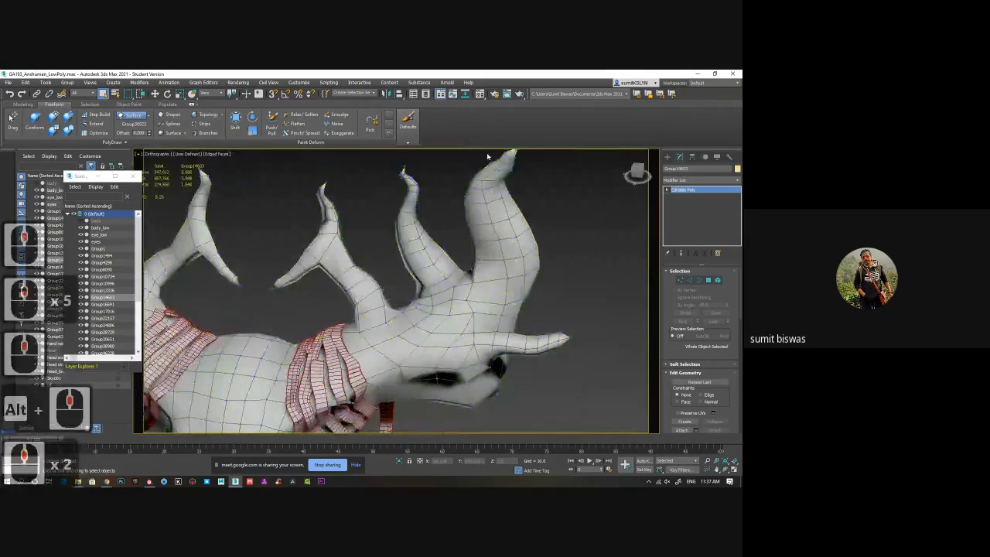
alt+middle_drag(258, 313, 429, 293)
scroll(419, 293, down, 2)
alt+middle_drag(317, 292, 381, 236)
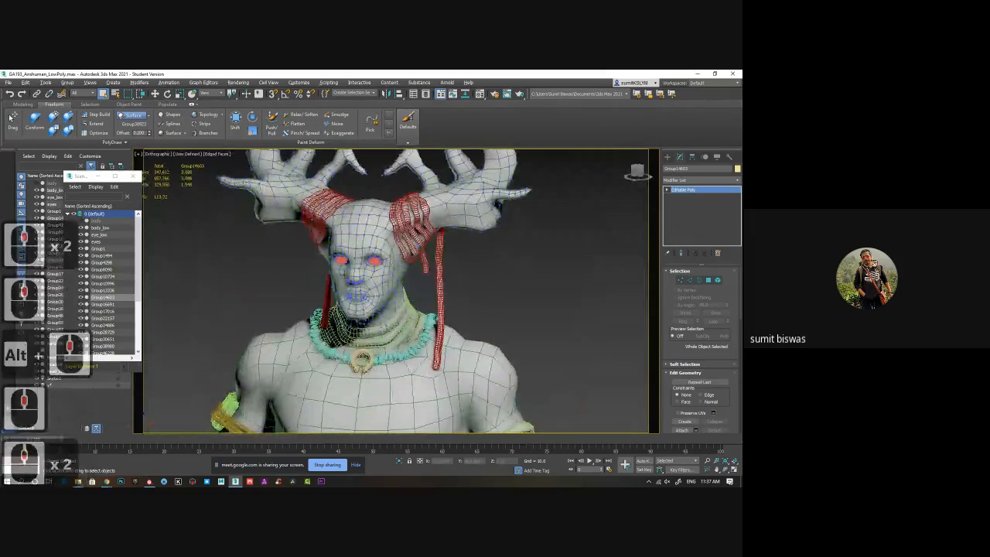
middle_drag(379, 393, 385, 247)
middle_drag(418, 340, 400, 329)
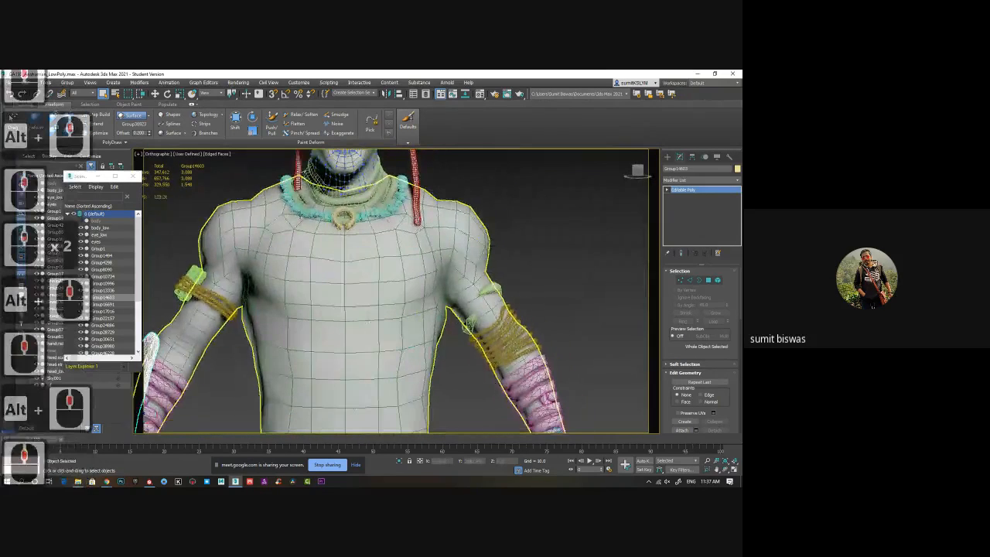
Examine the topology of the hand beside the hip and select the hand nails object.
middle_drag(527, 402, 423, 280)
scroll(429, 286, up, 2)
alt+middle_drag(443, 232, 488, 281)
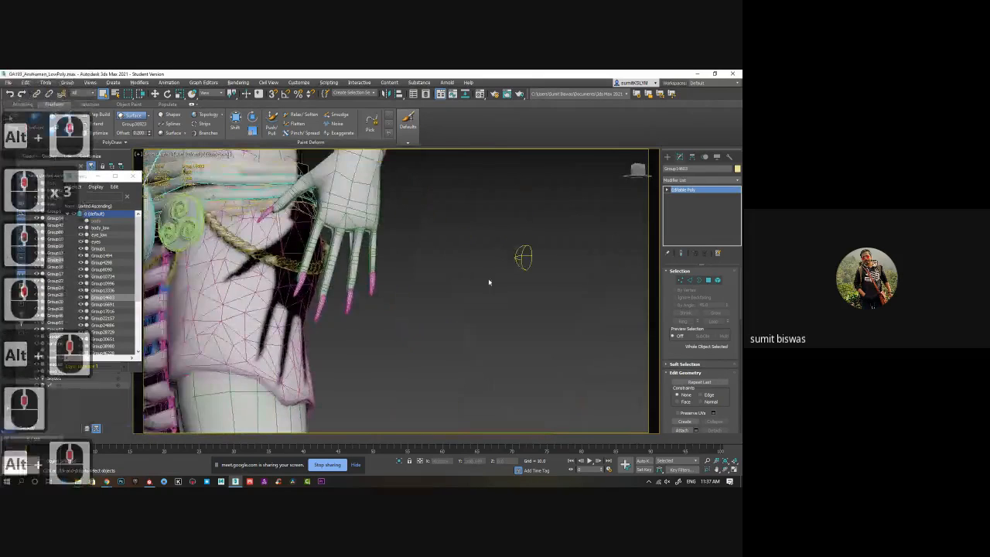
alt+middle_drag(394, 255, 324, 277)
scroll(409, 259, up, 2)
scroll(408, 259, up, 2)
scroll(408, 258, down, 3)
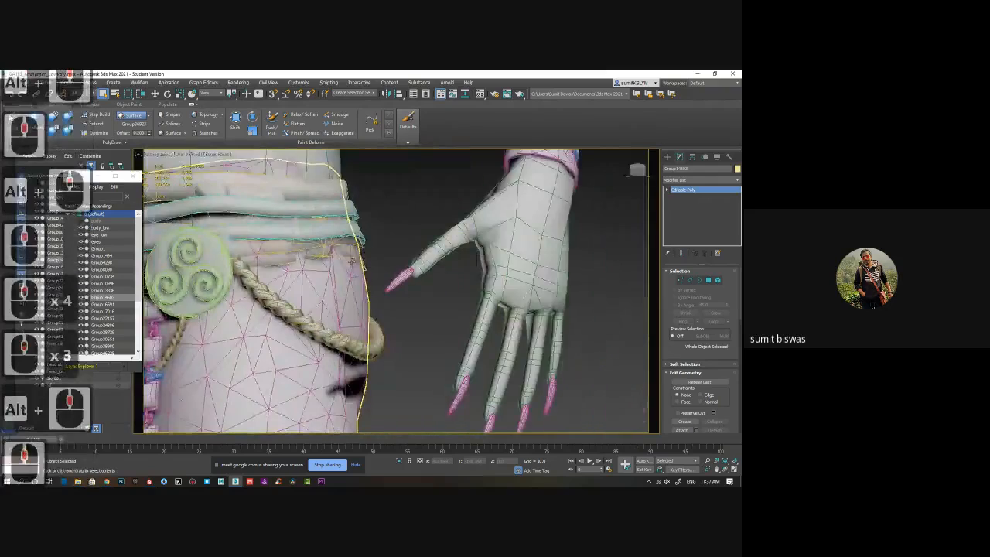
middle_drag(450, 294, 409, 254)
click(356, 243)
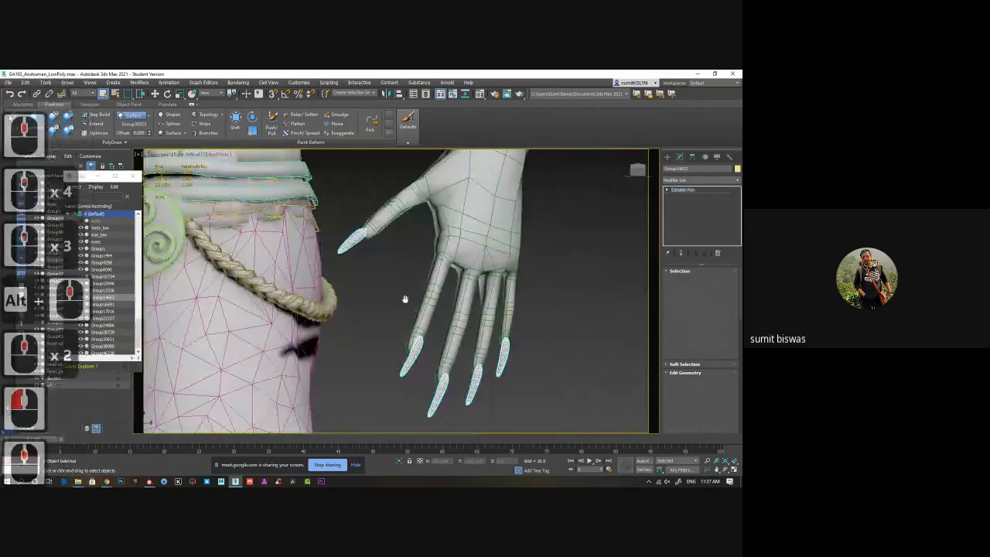
scroll(429, 270, down, 2)
middle_drag(405, 298, 469, 205)
scroll(375, 359, down, 2)
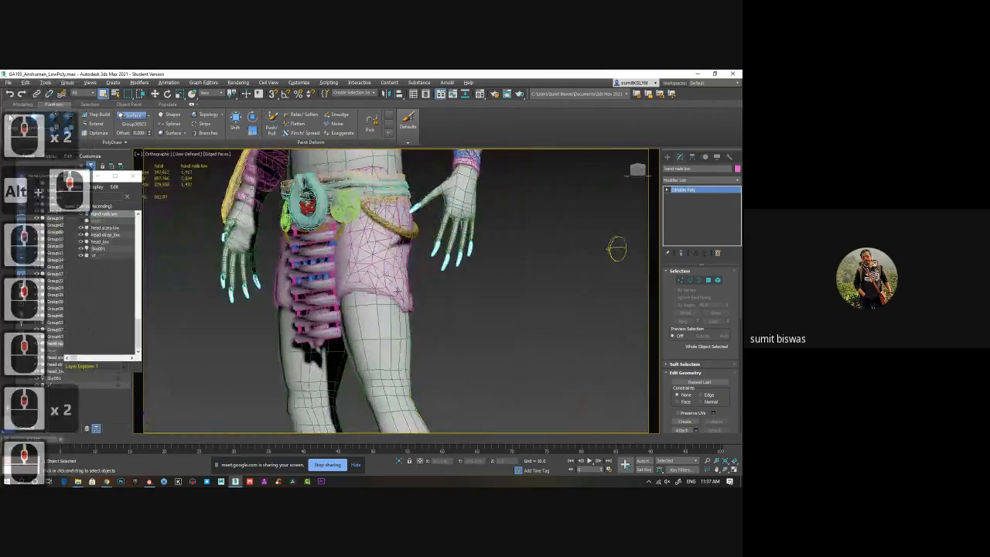
Examine the legs' wireframe and the edge flow of the fingers where they meet the separate nails.
middle_drag(418, 328, 416, 192)
middle_drag(417, 286, 398, 269)
alt+middle_drag(404, 317, 259, 293)
middle_drag(542, 427, 366, 264)
scroll(351, 294, up, 5)
scroll(367, 264, up, 2)
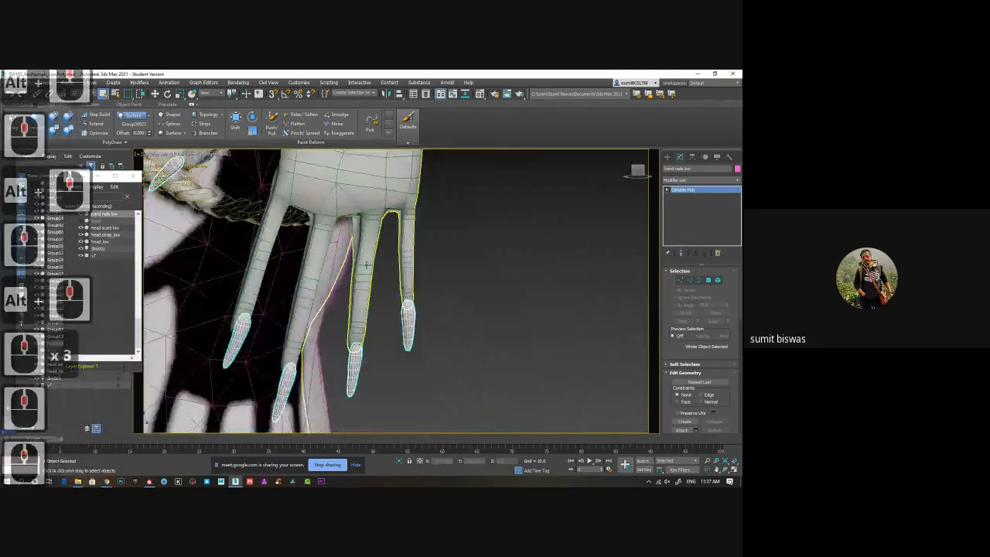
scroll(367, 265, up, 2)
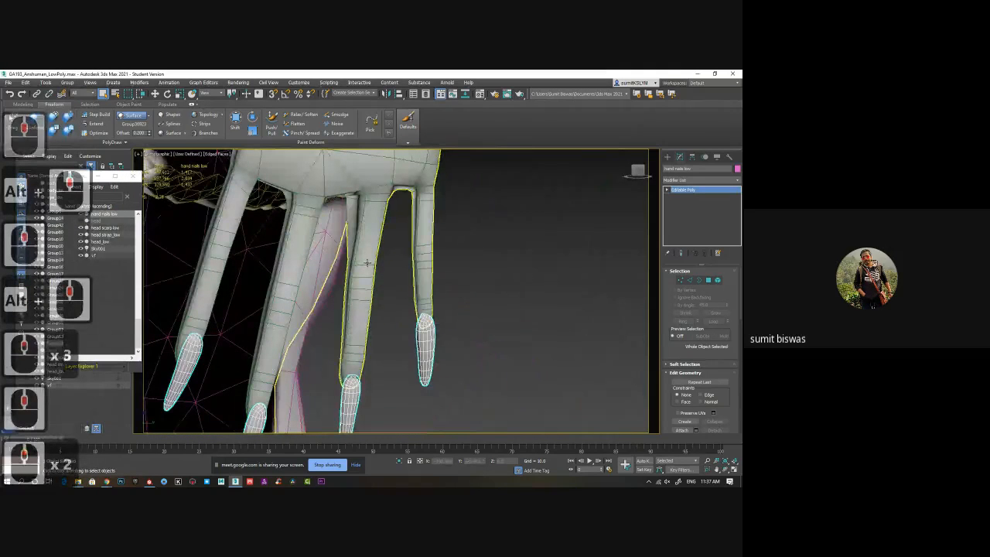
middle_drag(385, 324, 403, 265)
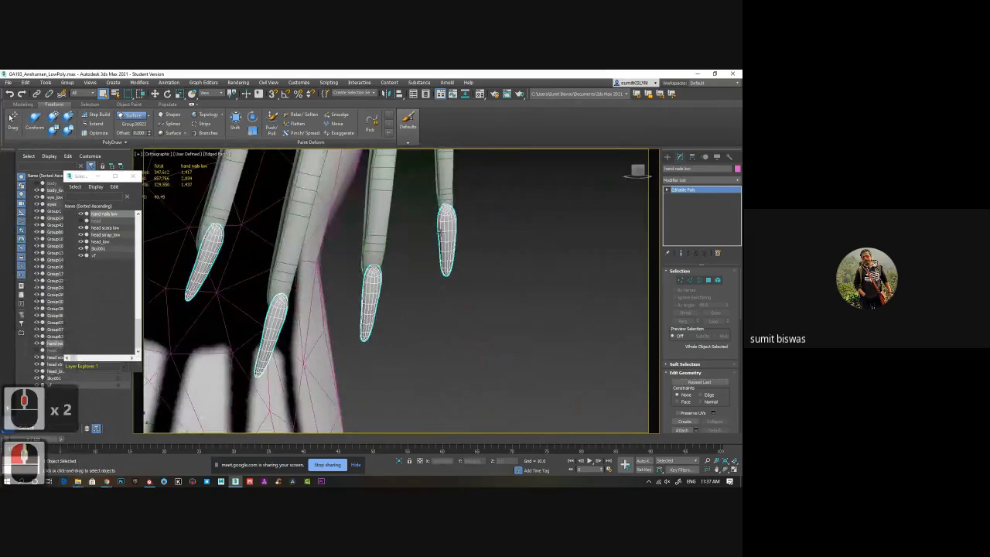
scroll(431, 267, down, 9)
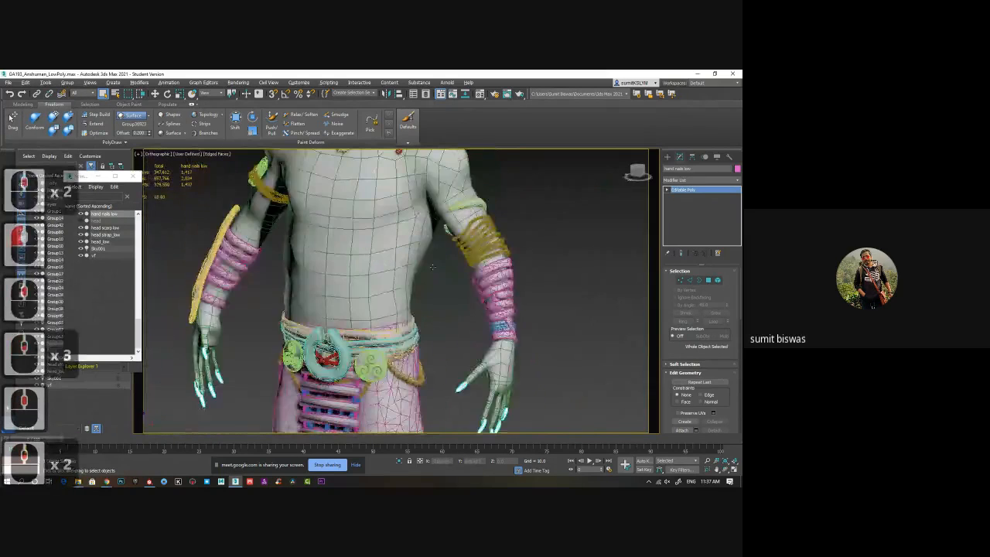
Examine the low-poly character's topology from the torso up to the head, neck and antlers.
middle_drag(433, 267, 372, 363)
middle_drag(371, 309, 349, 358)
scroll(349, 358, up, 2)
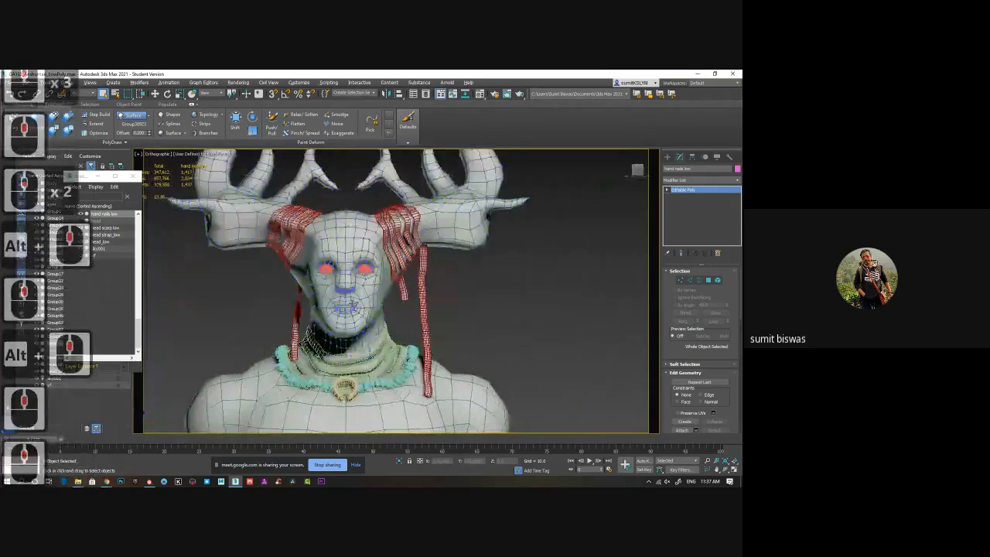
alt+middle_drag(372, 310, 291, 233)
Open the character's reference board, enlarge its window and bring the painted antlered head renders into view.
click(77, 482)
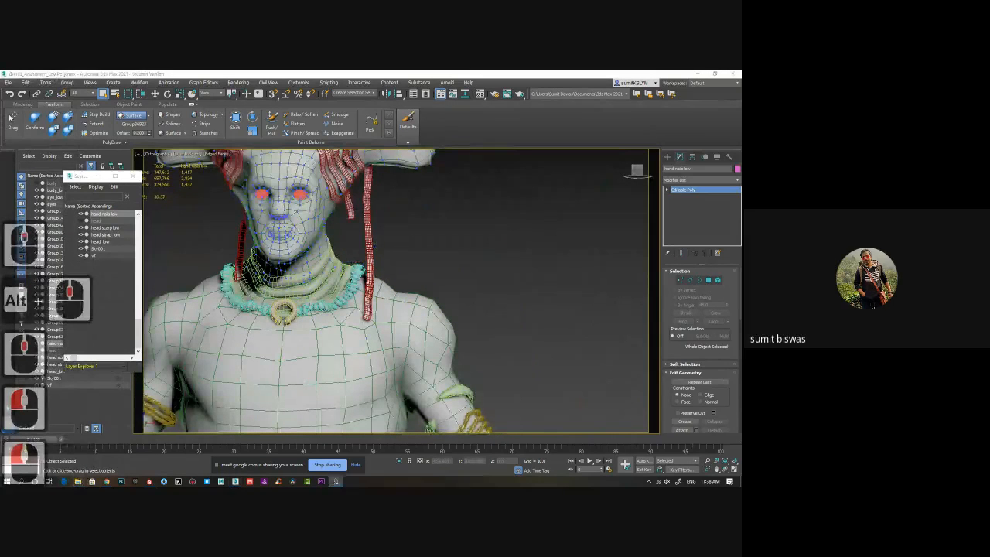
right_drag(255, 221, 337, 155)
scroll(298, 244, down, 4)
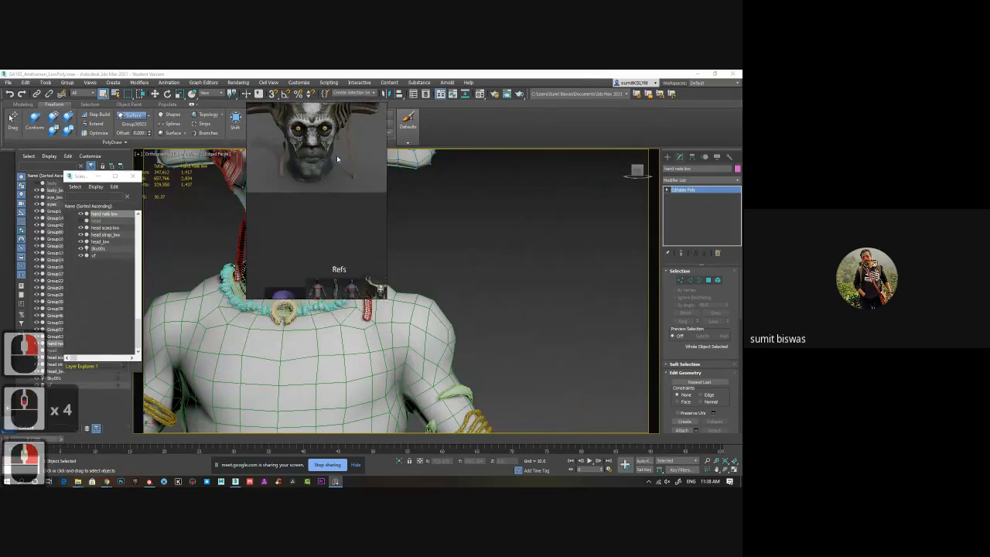
middle_drag(336, 161, 354, 265)
scroll(382, 288, down, 2)
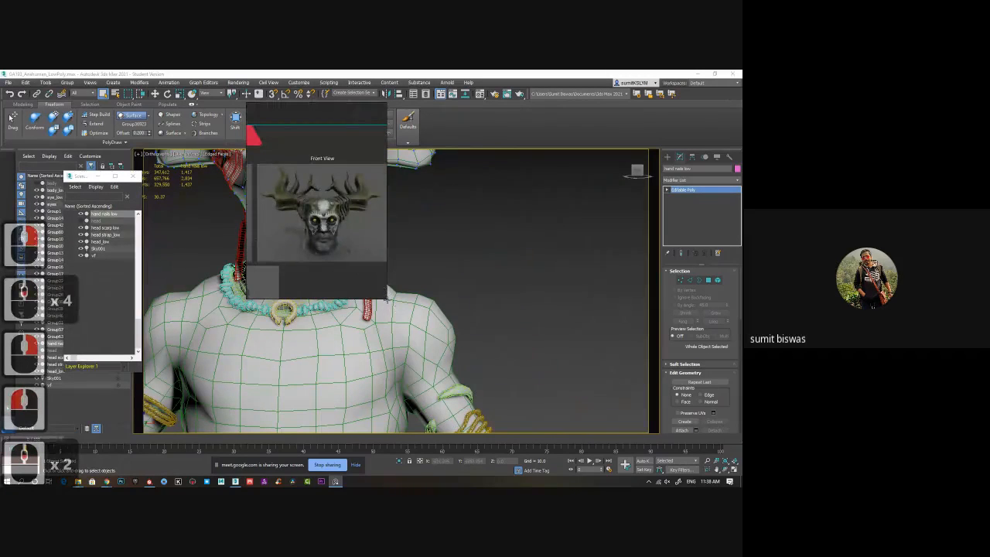
drag(387, 300, 698, 423)
middle_drag(364, 277, 470, 277)
scroll(333, 232, up, 3)
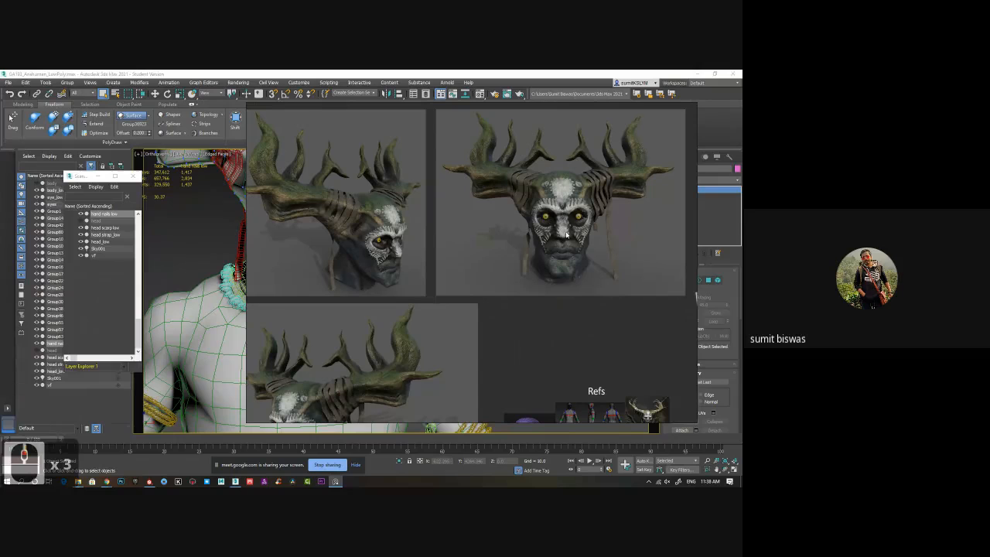
Examine the painted head renders, the Refs images and the full-body clay views, and close the reference board.
drag(410, 334, 435, 213)
drag(492, 309, 438, 303)
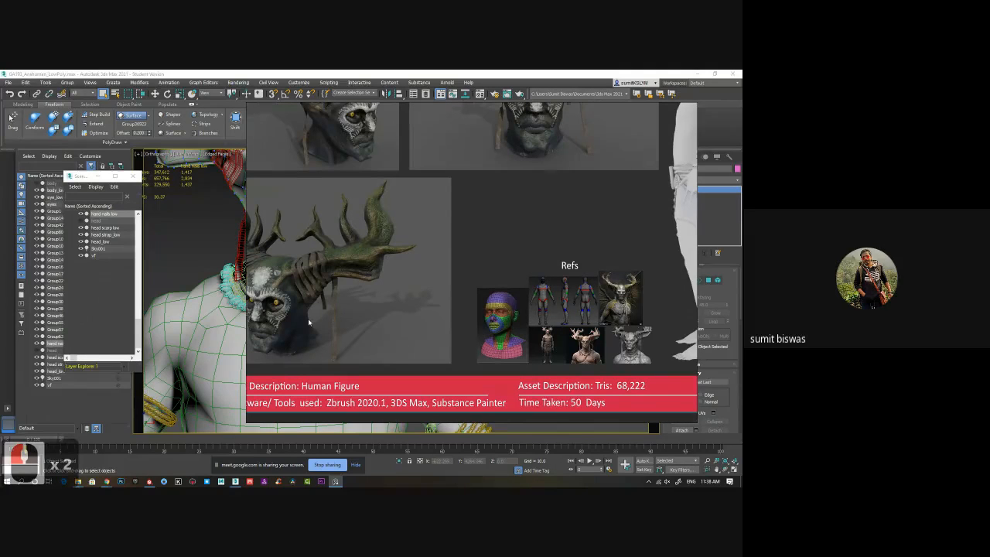
scroll(309, 322, up, 5)
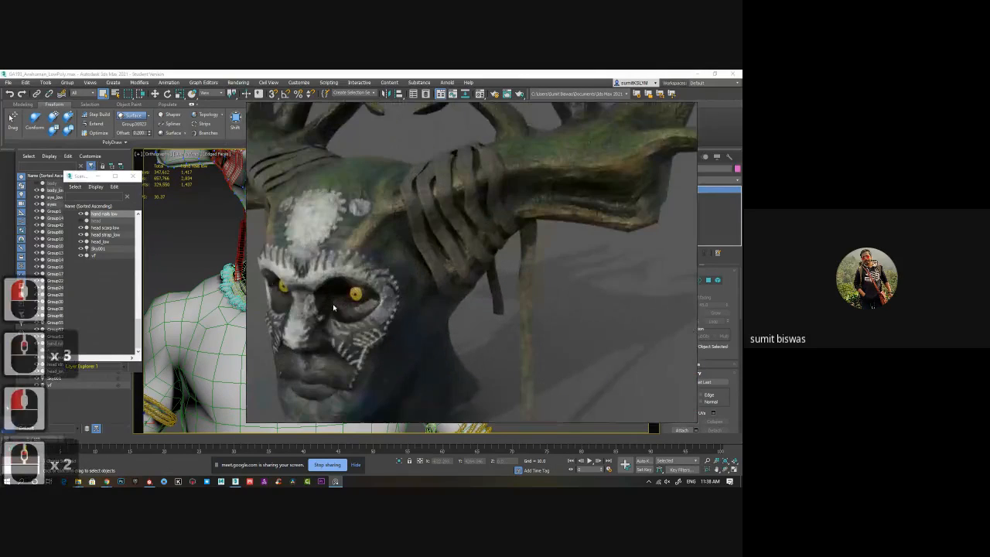
scroll(452, 286, down, 7)
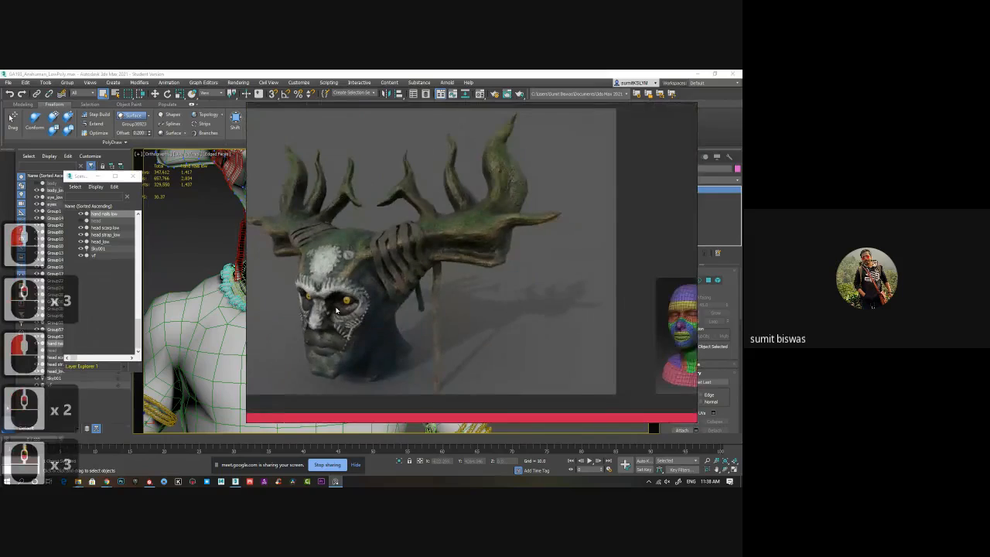
drag(536, 242, 466, 253)
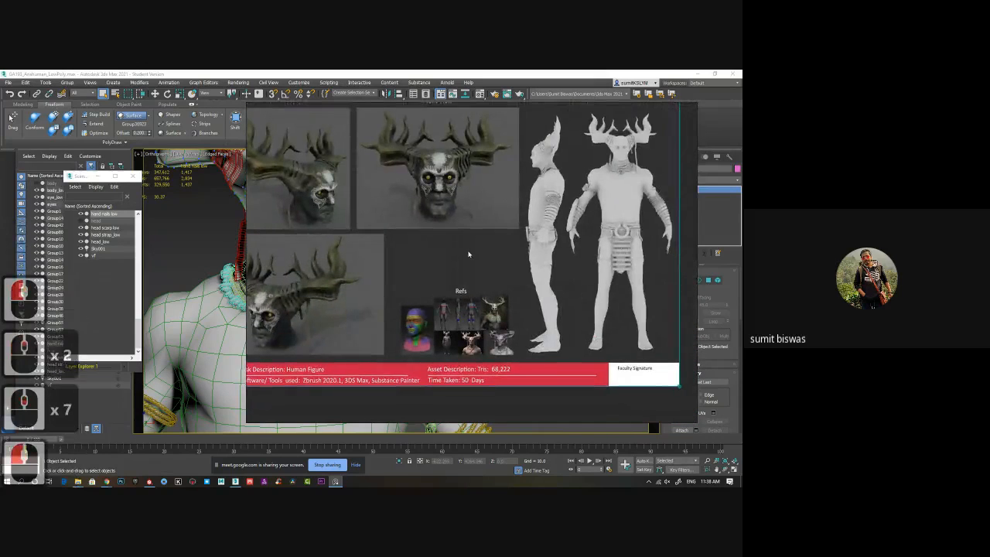
right_click(582, 207)
click(635, 361)
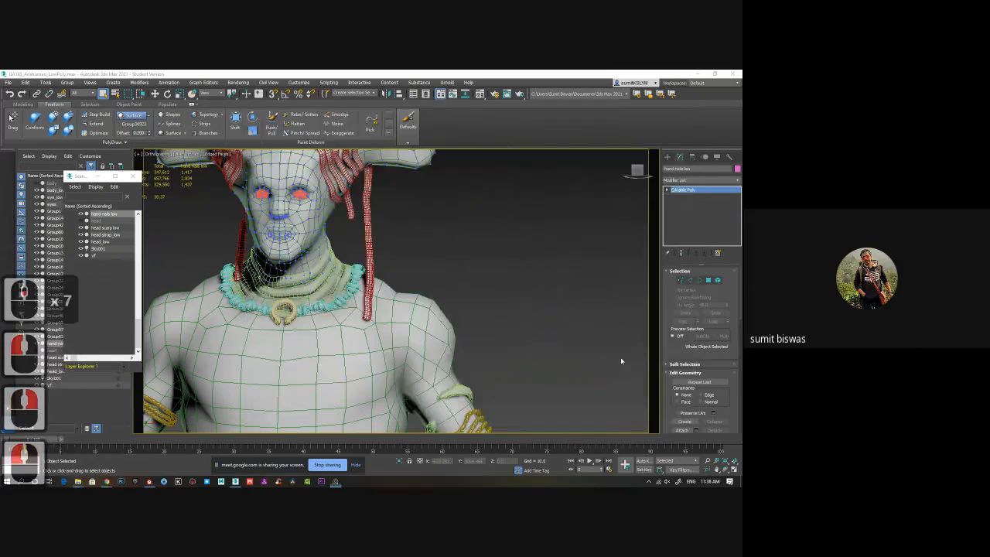
Leave 3ds Max, launch a new ZBrush session and dismiss its Home Page and LightBox.
click(371, 288)
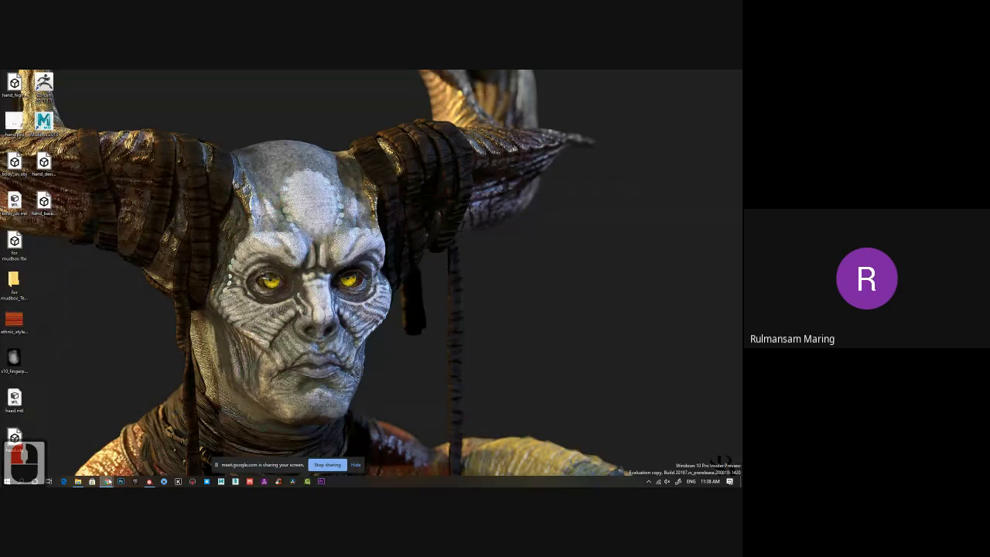
click(106, 482)
click(107, 481)
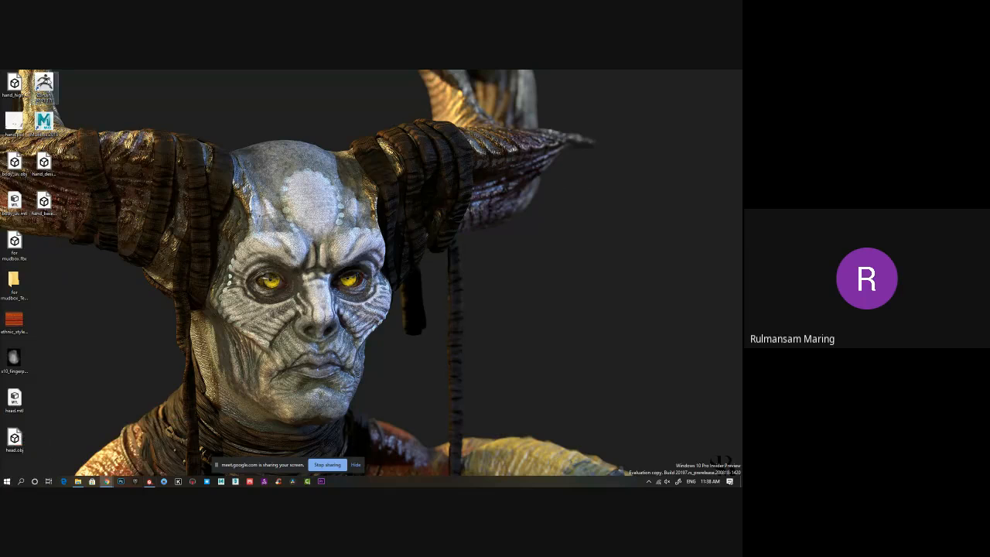
double_click(43, 82)
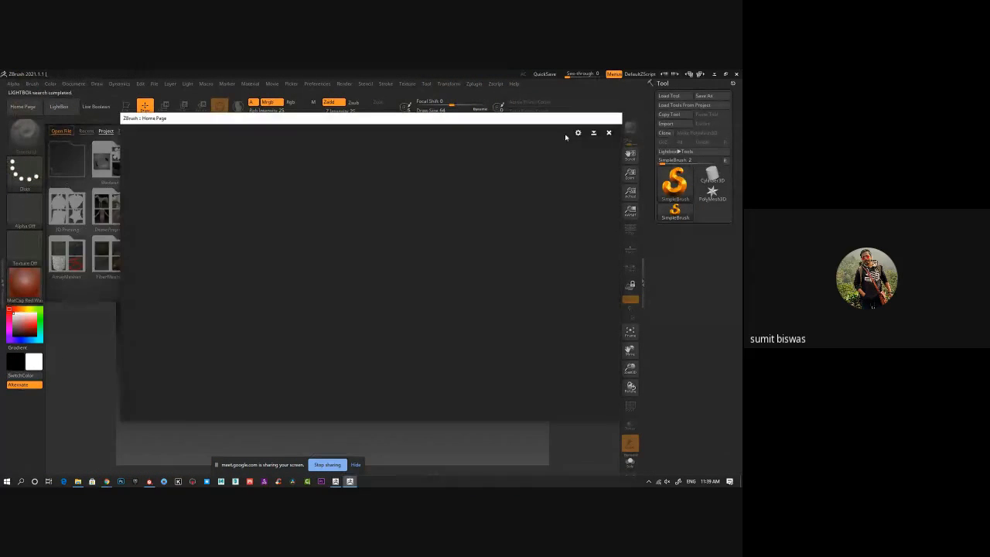
click(609, 134)
click(576, 132)
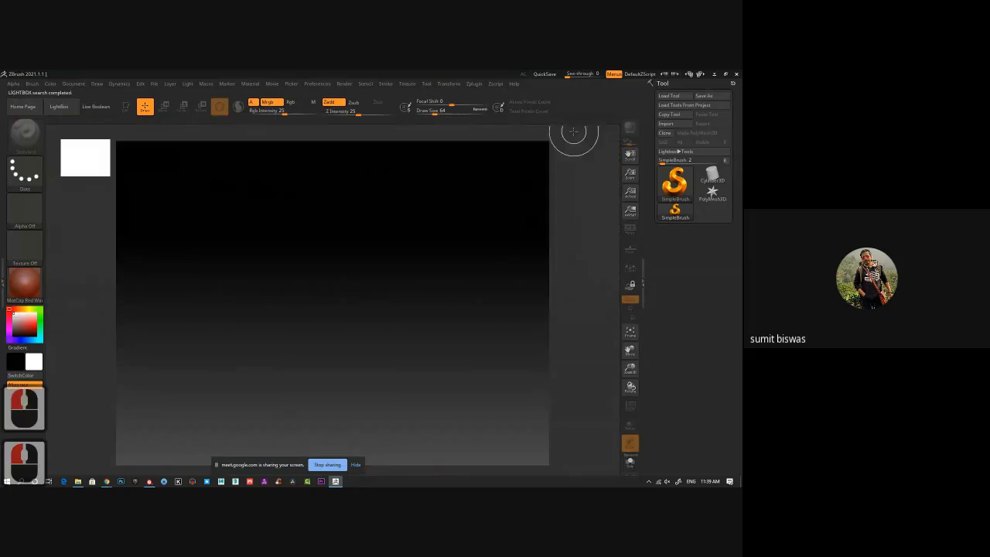
Place an editable ZSphere on the canvas and show its Adaptive Skin settings.
click(675, 181)
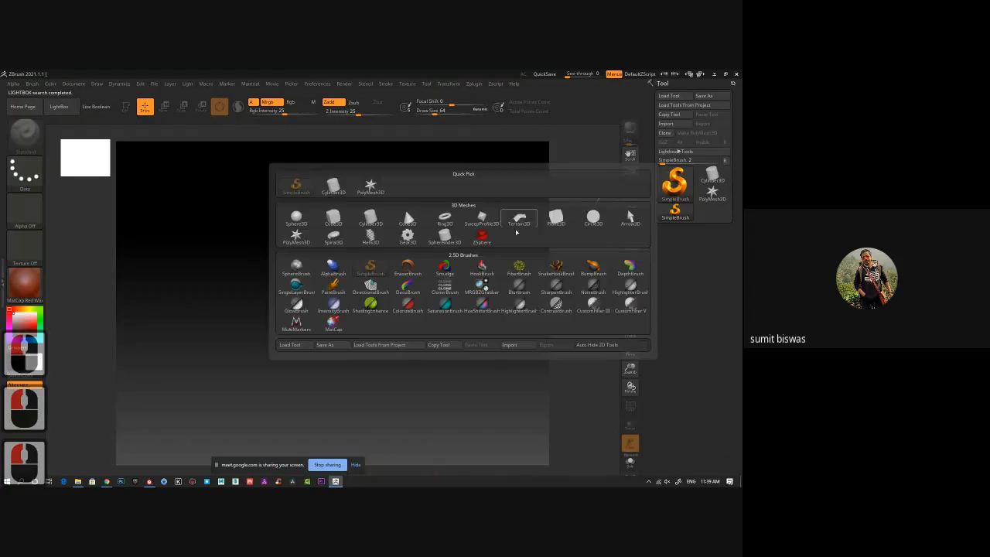
click(513, 219)
mouse_move(330, 288)
mouse_down()
mouse_move(332, 405)
mouse_move(450, 349)
mouse_up()
key(t)
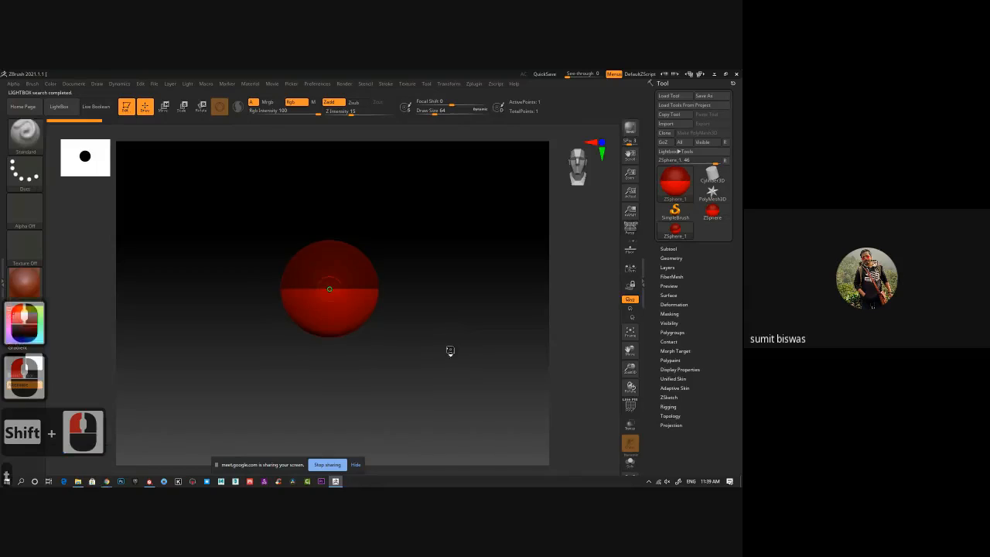
drag(682, 388, 682, 388)
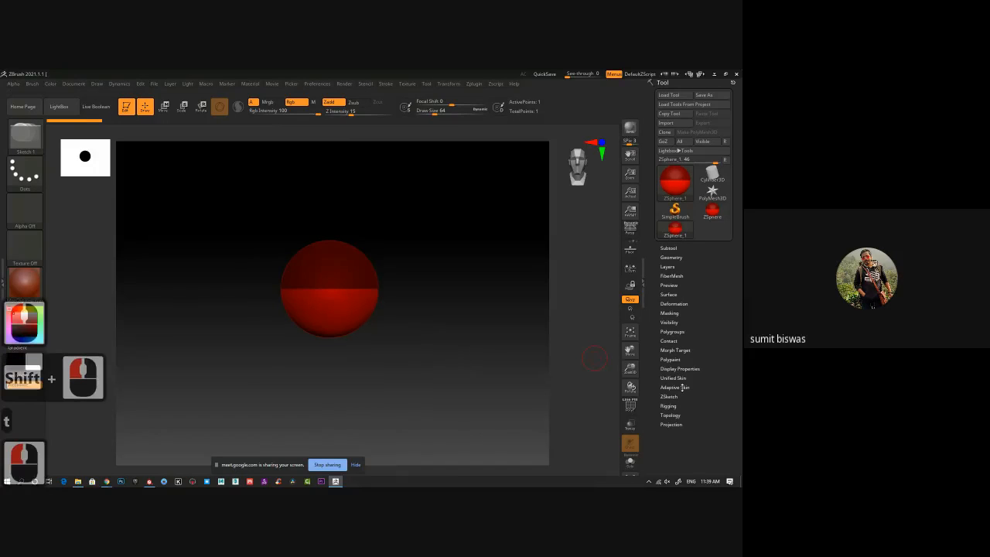
click(683, 387)
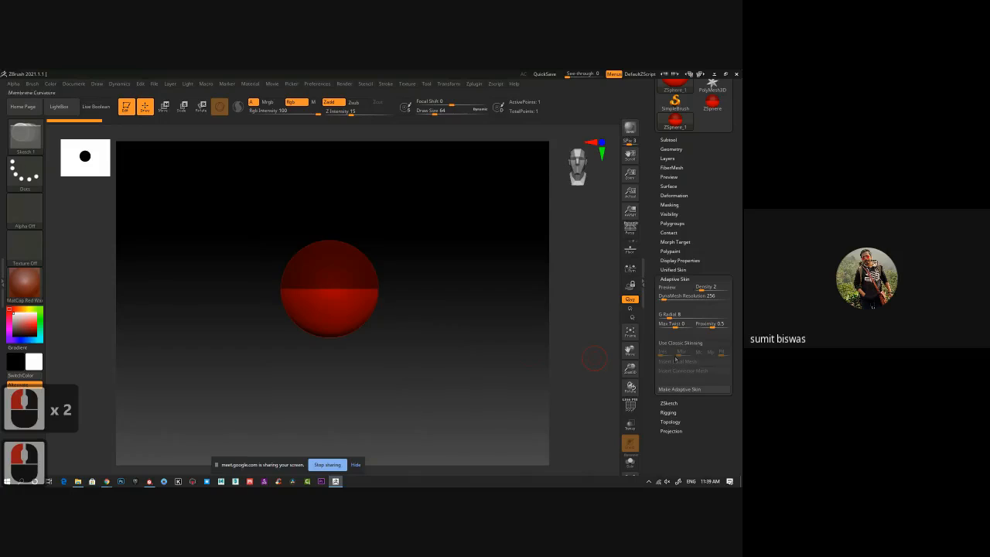
mouse_move(447, 309)
mouse_down()
mouse_move(446, 335)
mouse_move(451, 307)
mouse_up()
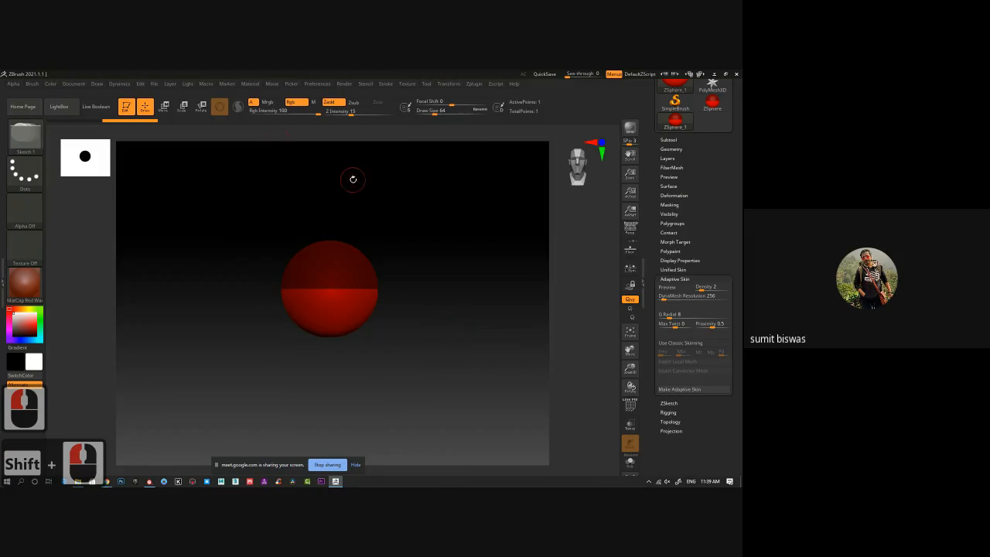
Try to create a new InsertMesh brush from the single ZSphere.
click(33, 85)
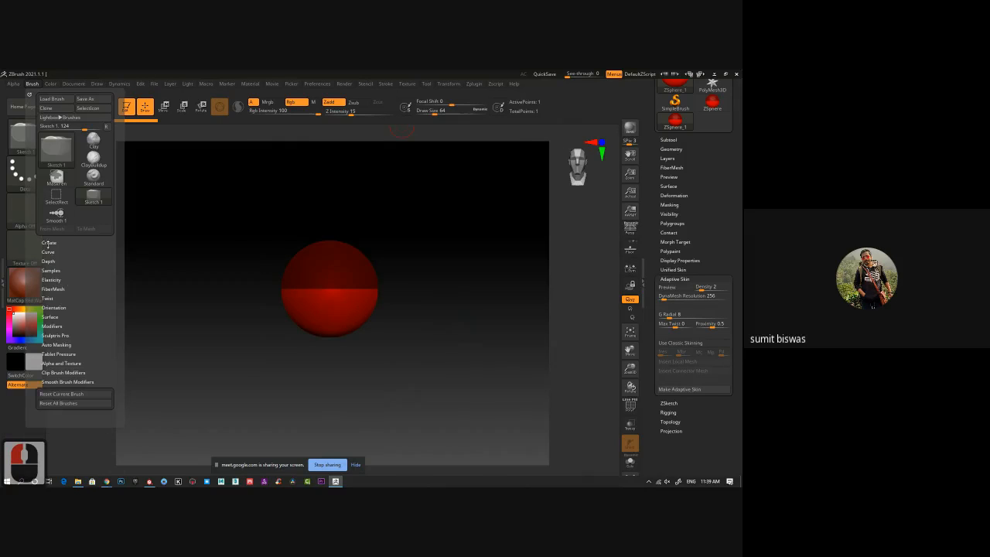
click(48, 243)
click(66, 256)
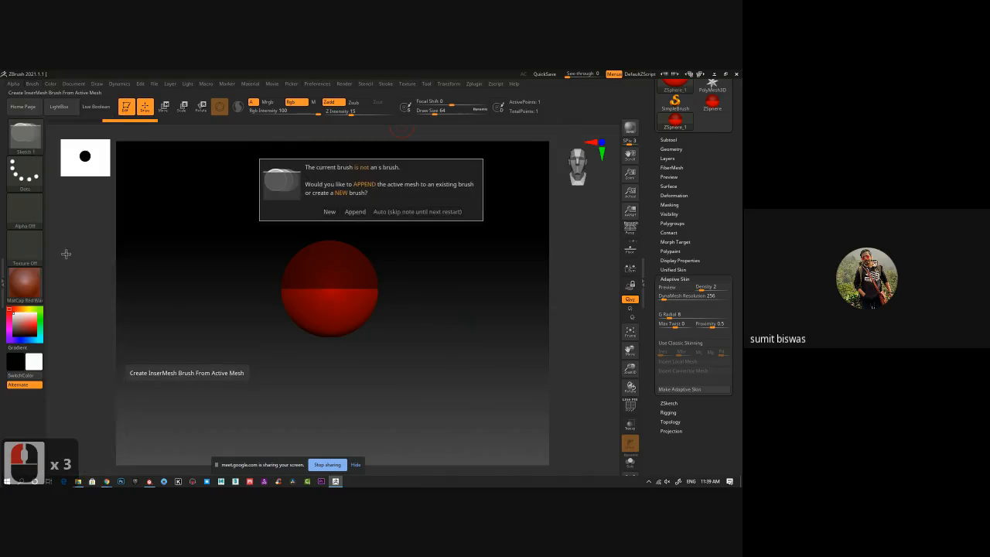
click(330, 212)
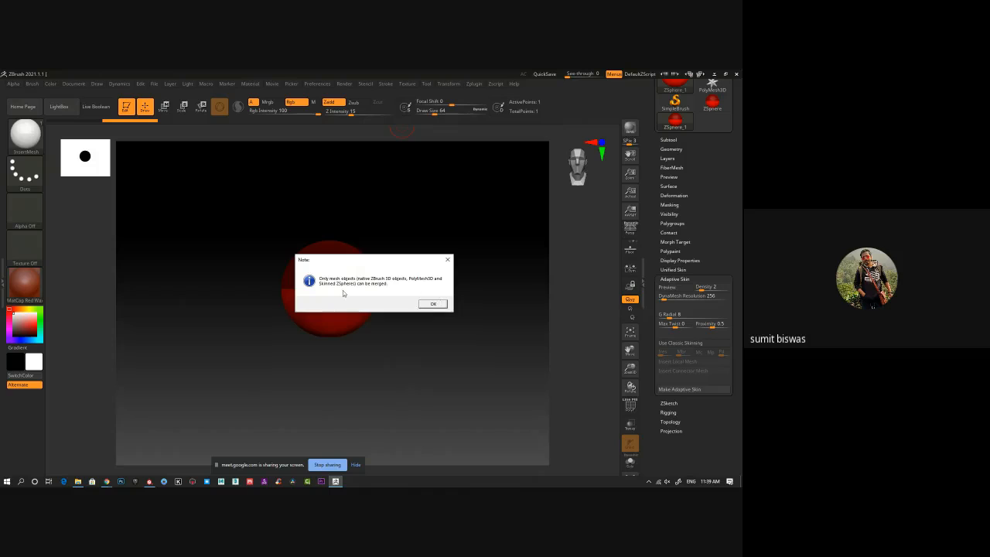
click(432, 304)
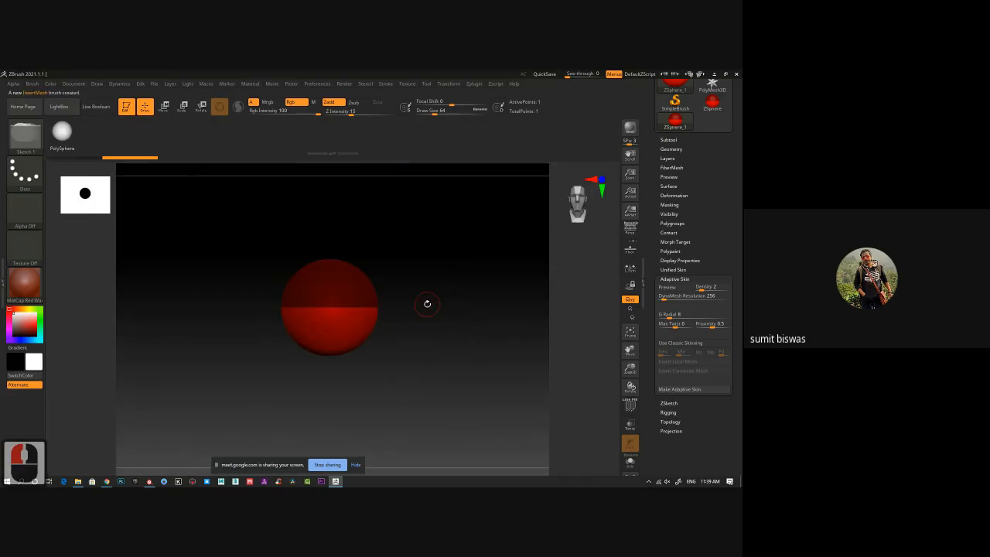
Enable Use Classic Skinning for the ZSphere and retry creating a new InsertMesh brush from it.
click(681, 342)
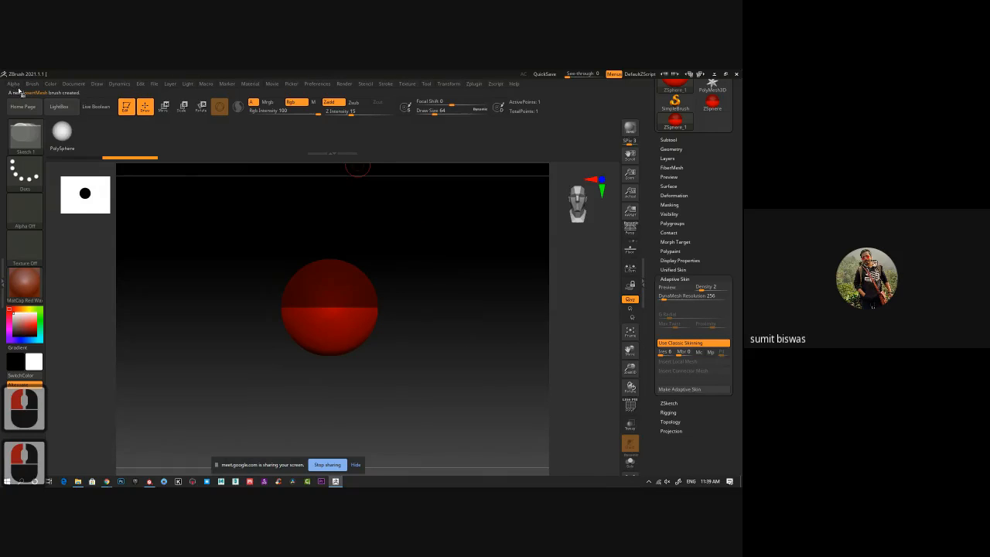
click(33, 85)
click(59, 250)
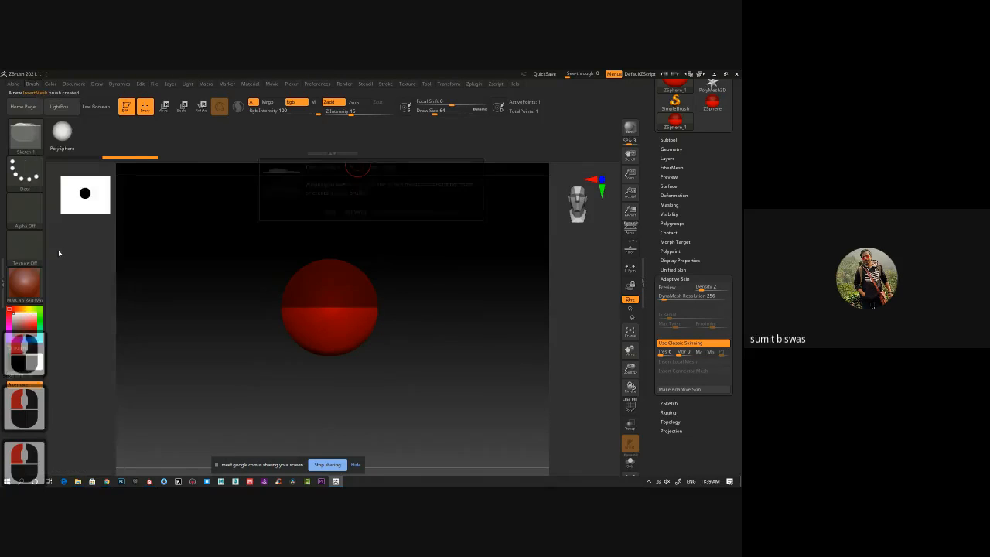
click(330, 212)
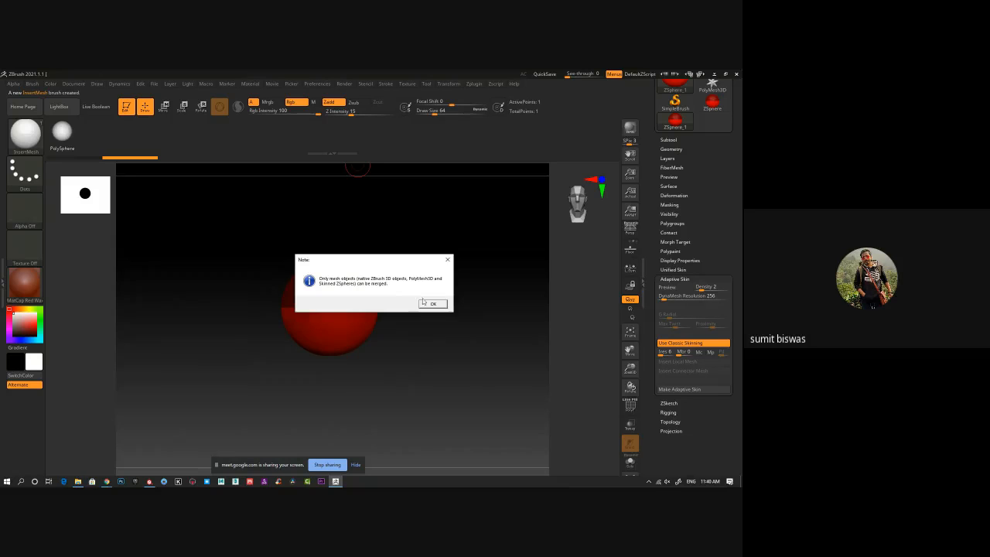
click(433, 303)
Make an adaptive skin from the ZSphere and try once more to create a new InsertMesh brush.
click(713, 391)
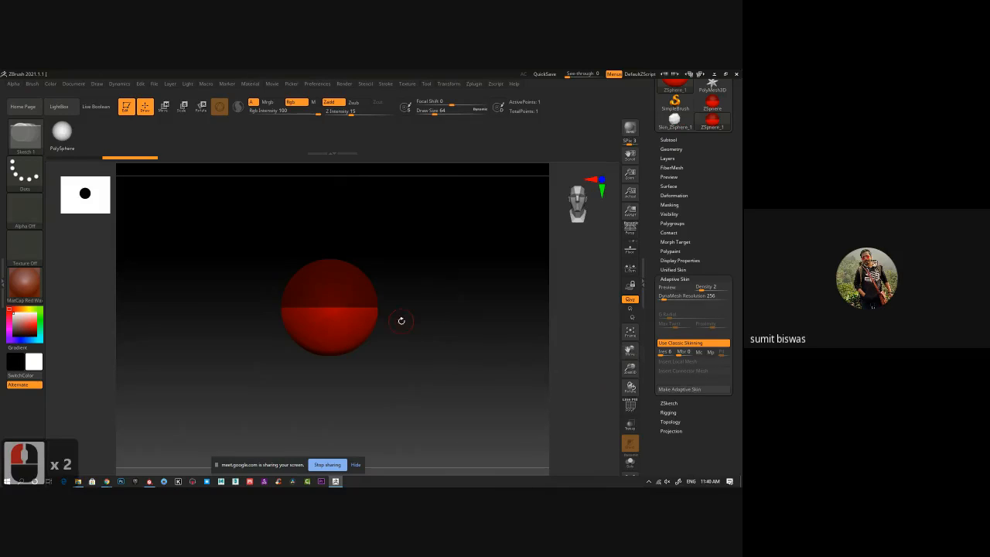
click(25, 136)
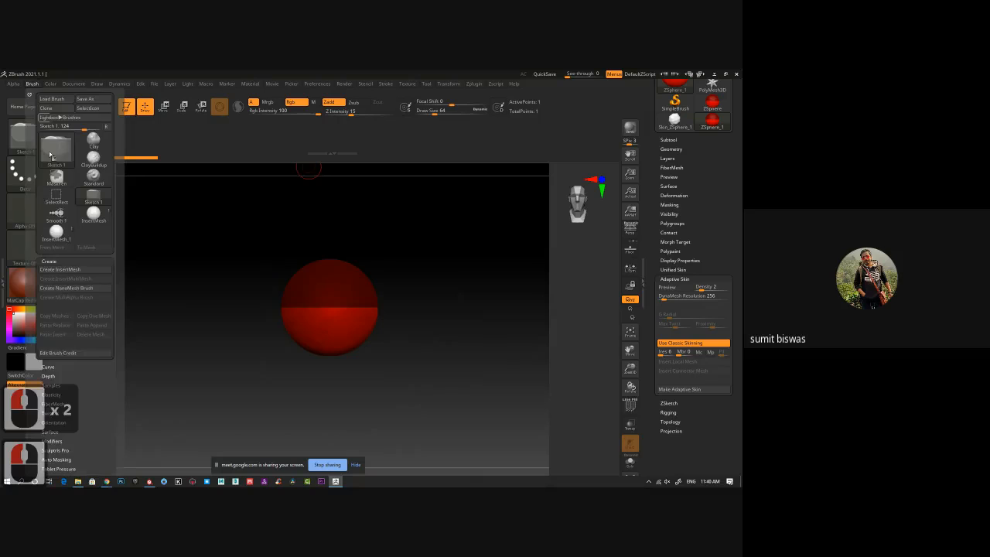
click(64, 267)
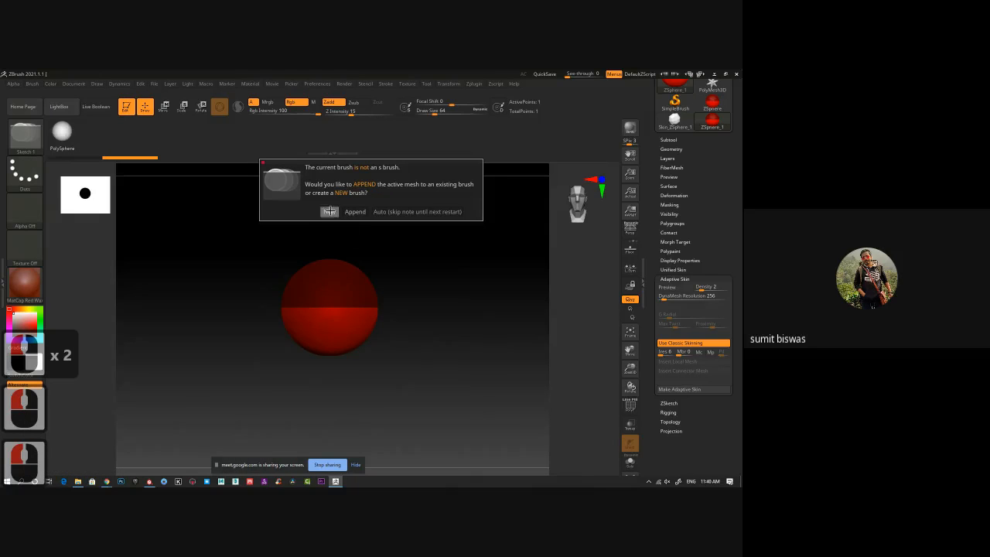
click(330, 211)
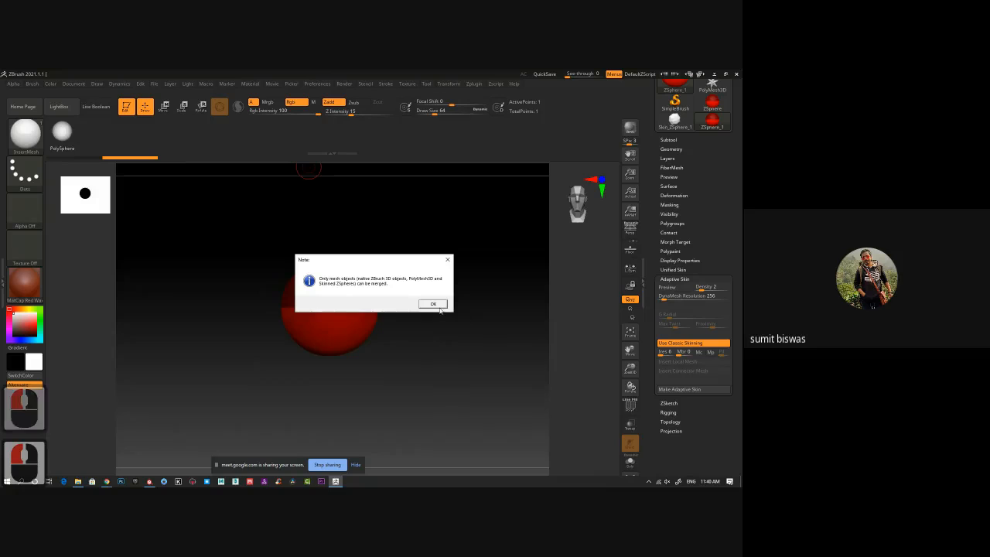
click(435, 304)
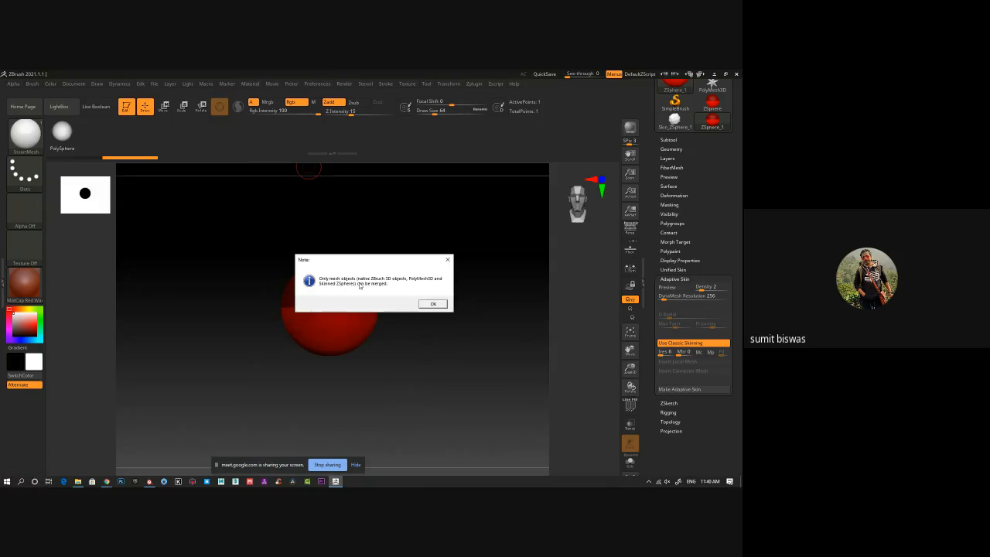
click(433, 304)
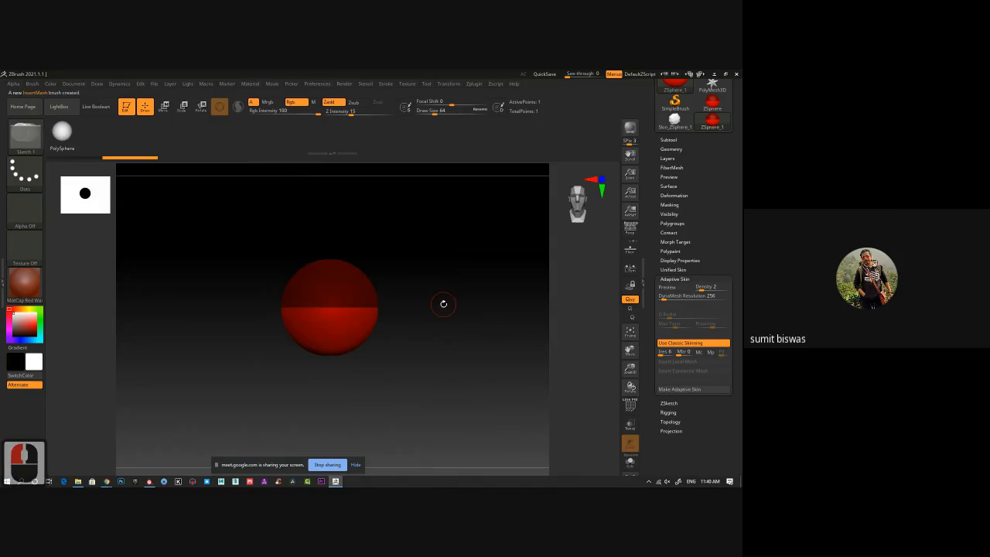
Add a second ZSphere on the front of the first and toggle the Adaptive Skin preview.
drag(328, 305, 347, 298)
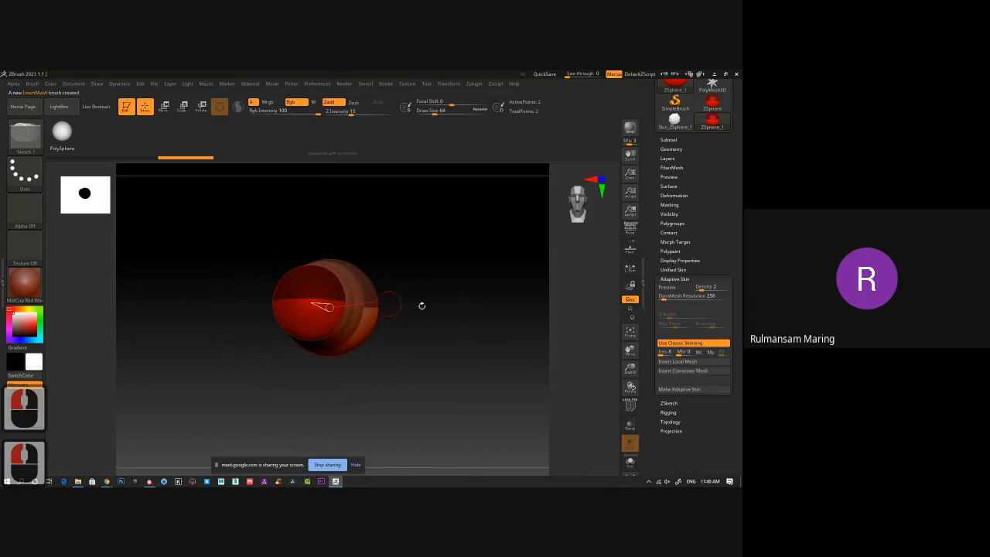
drag(420, 305, 436, 313)
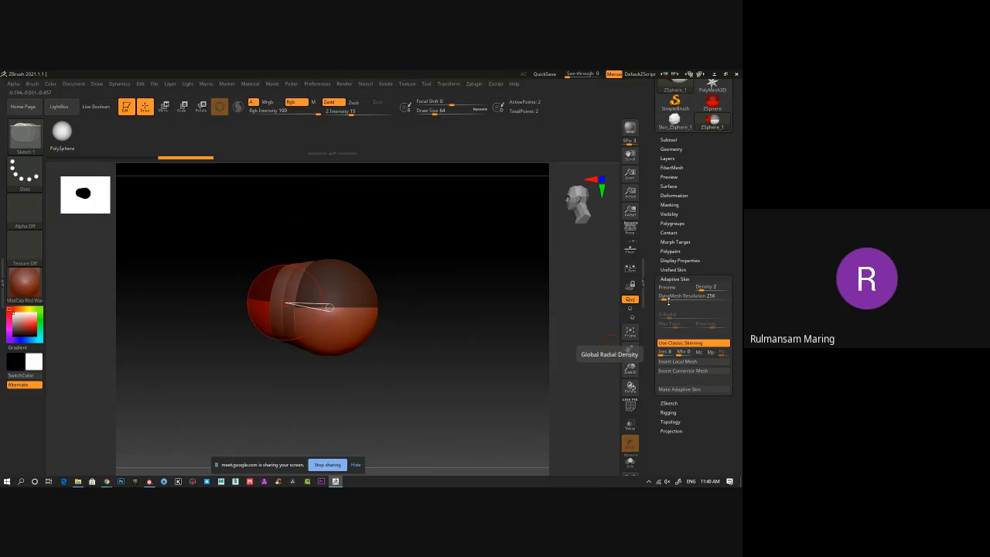
click(667, 287)
ctrl+right_drag(434, 345, 398, 336)
key(a)
key(a)
Show the Adaptive Skin preview of the two-ZSphere shape and create a new InsertMesh brush from it.
key(a)
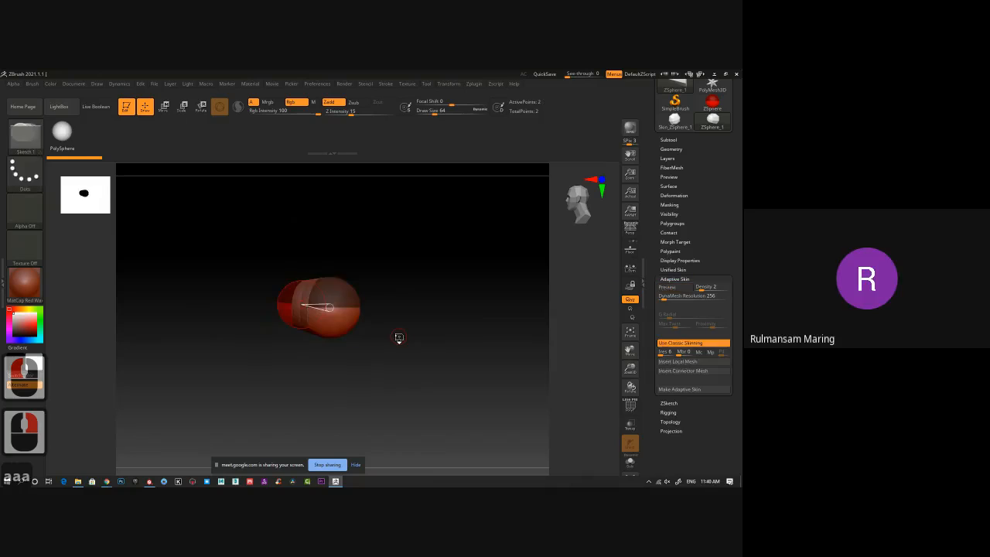
key(a)
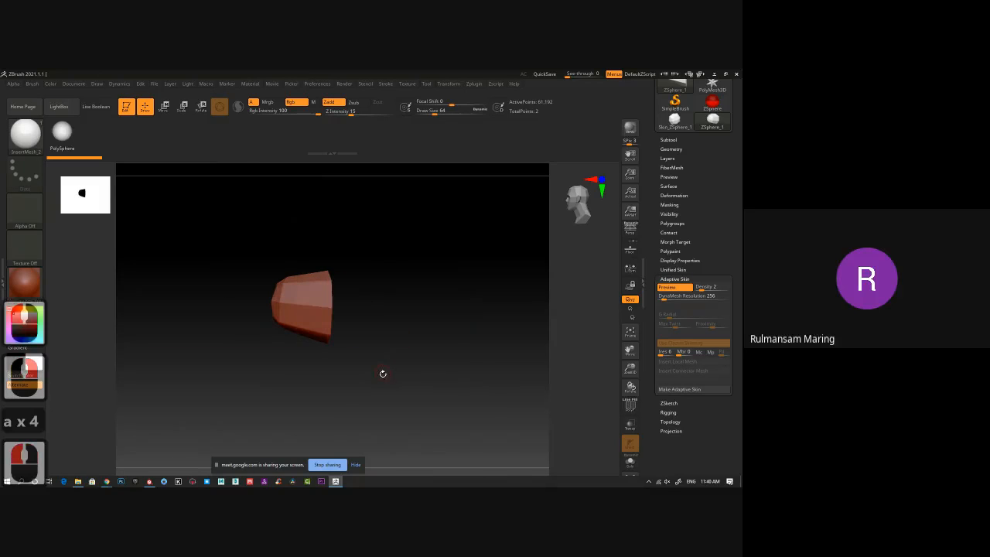
mouse_move(380, 371)
right_down()
mouse_move(451, 371)
mouse_move(393, 373)
right_up()
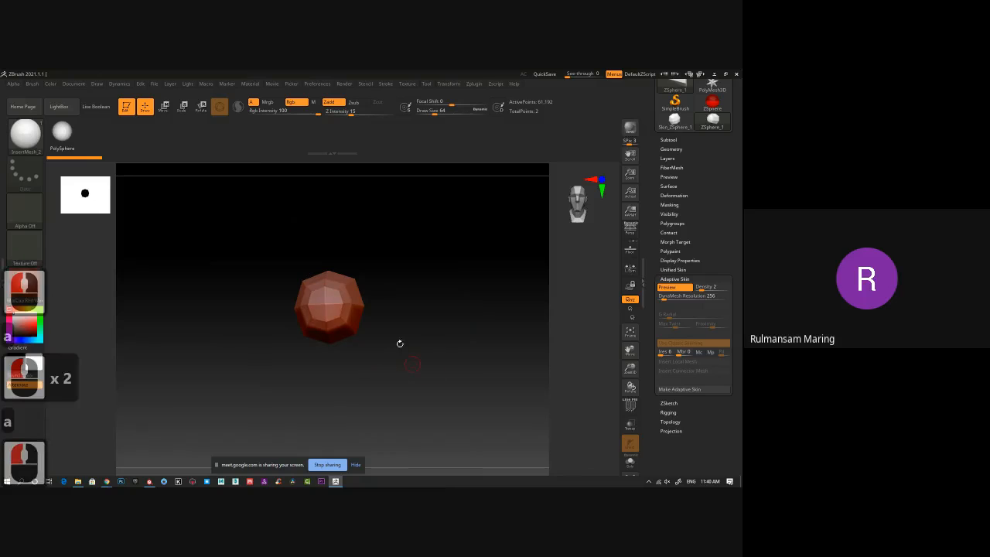
drag(471, 293, 441, 297)
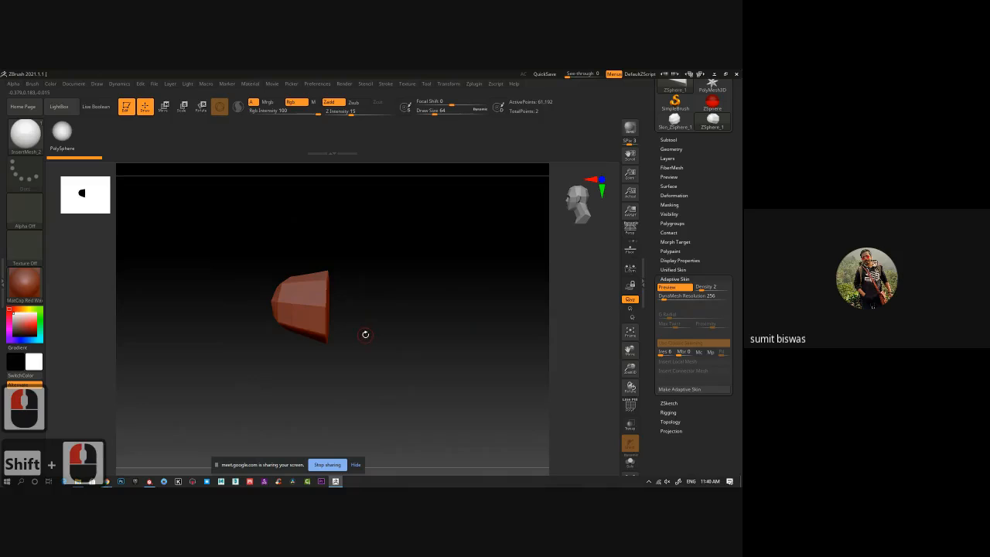
click(31, 84)
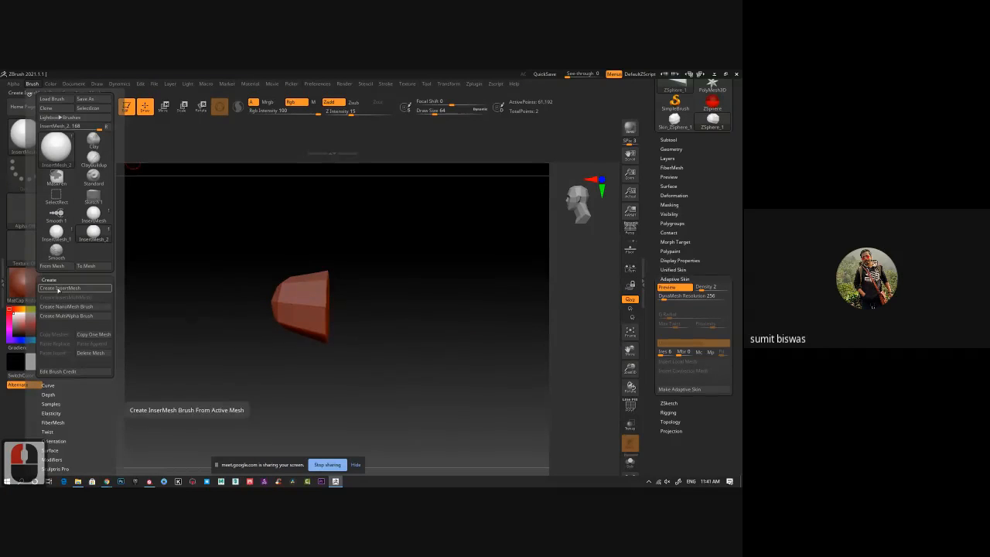
click(58, 288)
click(330, 211)
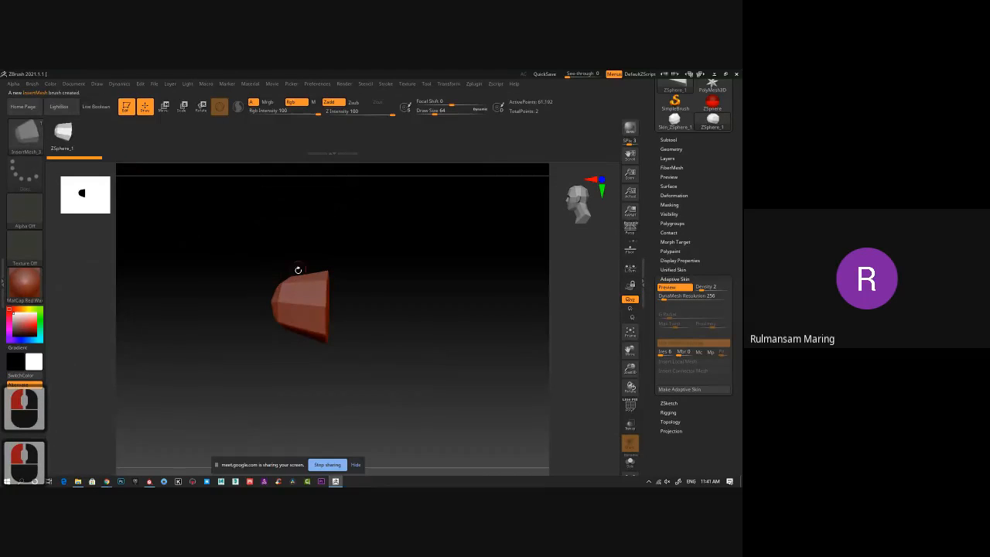
Inspect the skin preview from several angles and enable Curve Mode for the new InsertMesh brush.
drag(243, 270, 270, 272)
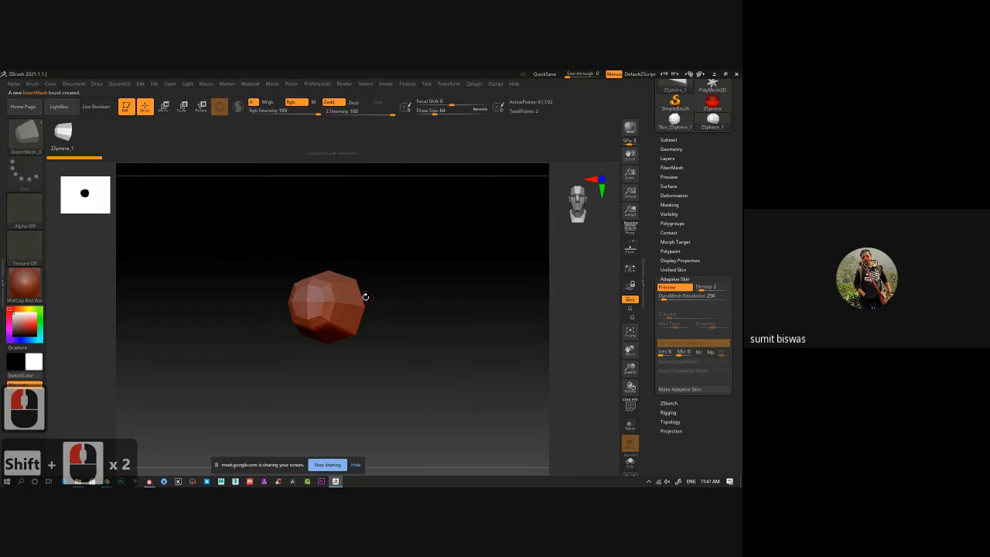
drag(377, 298, 334, 300)
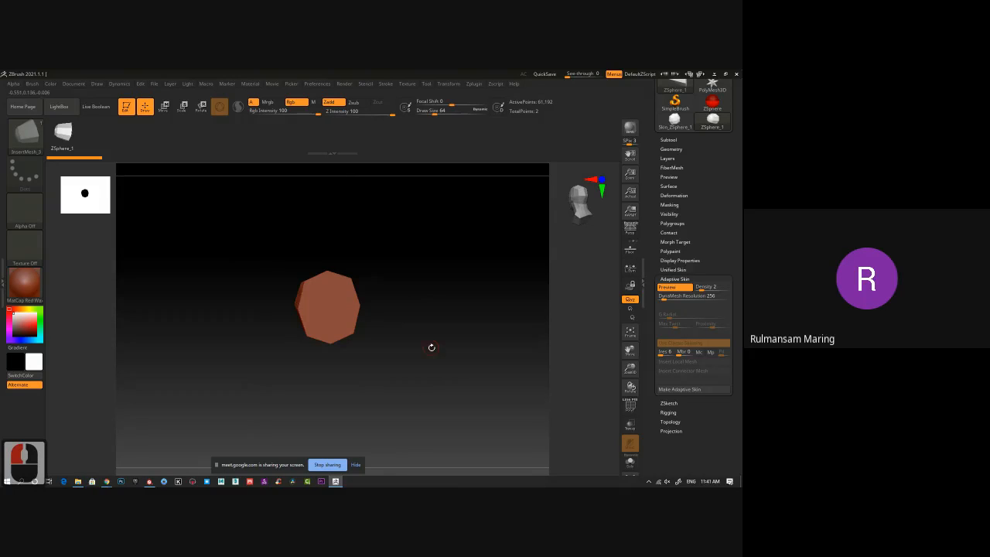
drag(406, 345, 421, 346)
key(a)
key(a)
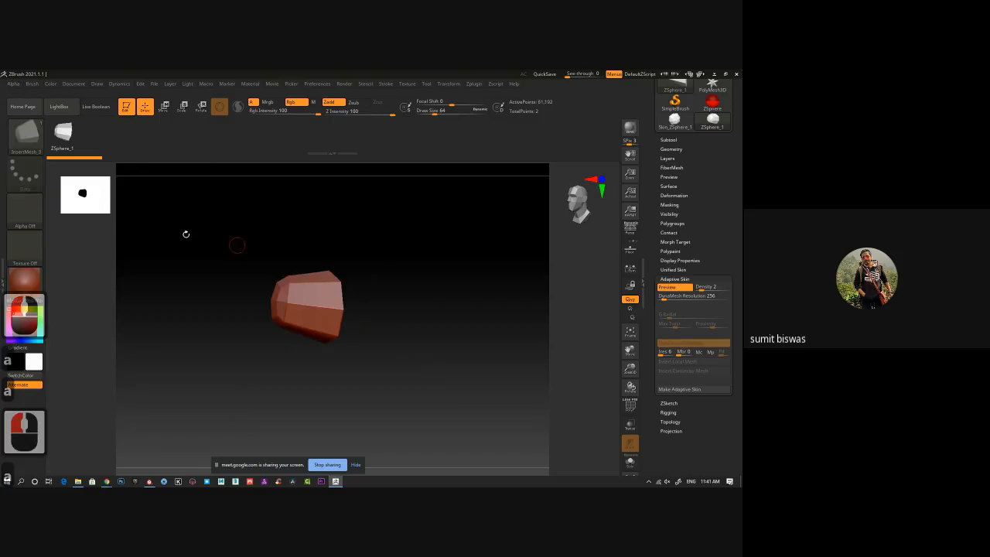
click(366, 84)
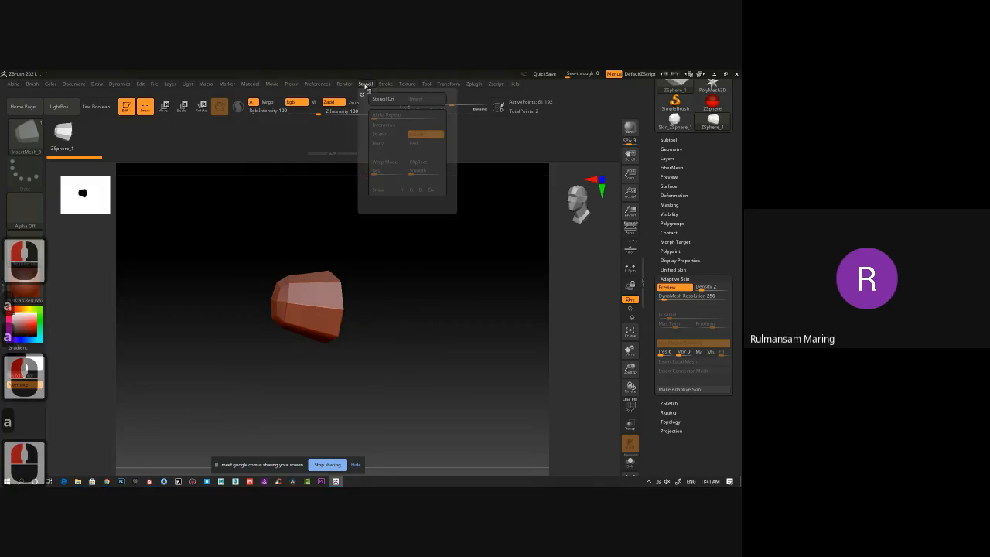
click(386, 84)
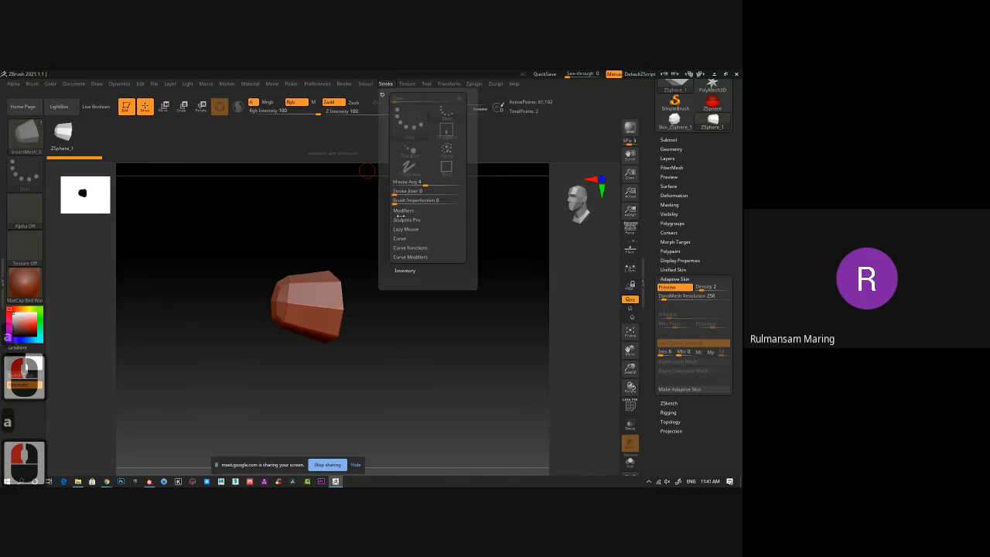
click(400, 239)
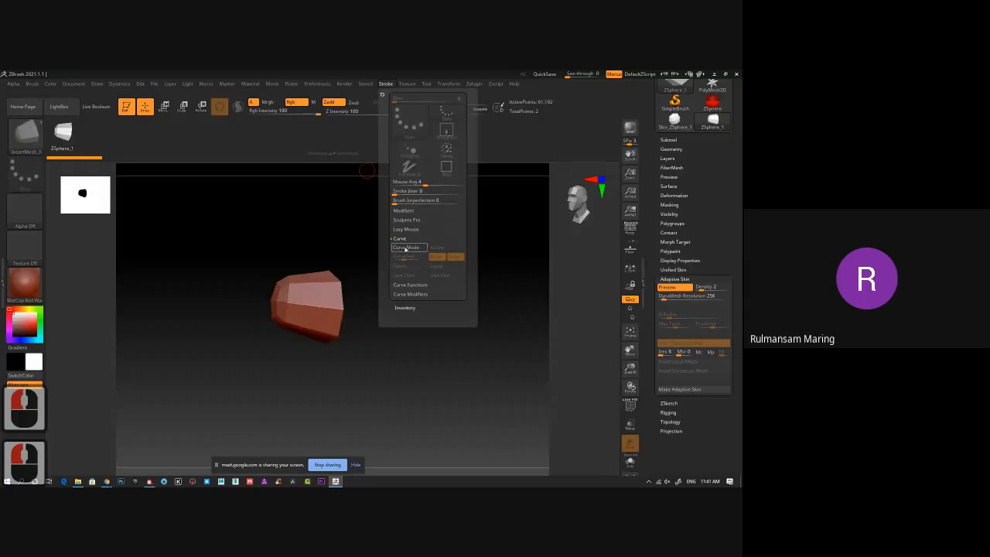
click(406, 247)
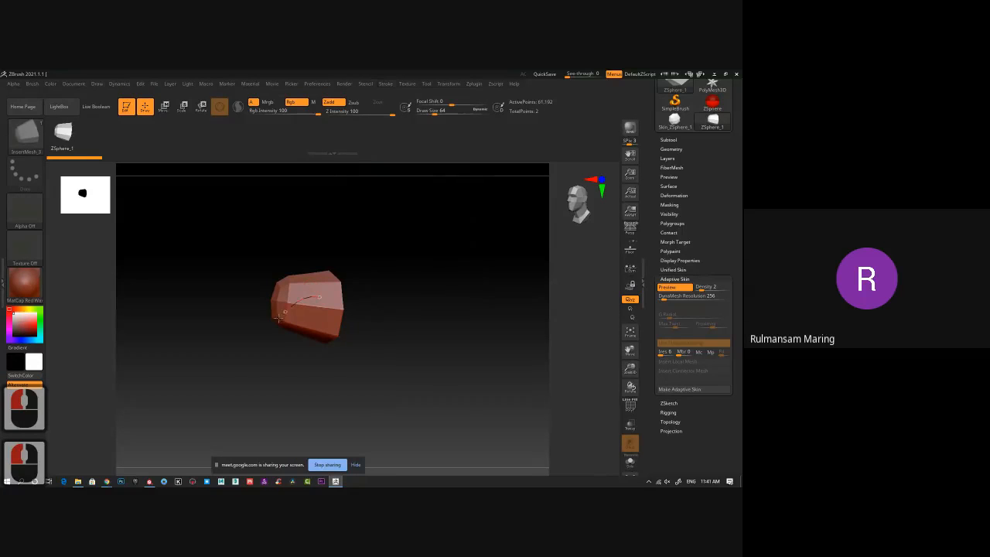
Draw a spiral curve of inserted meshes starting on the skin preview and curling out beside it.
drag(147, 293, 213, 288)
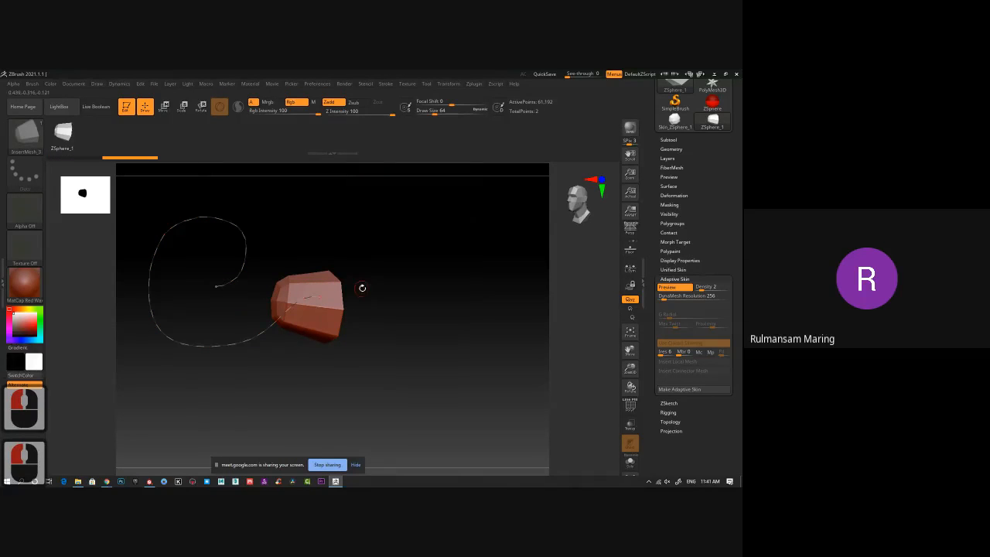
click(236, 225)
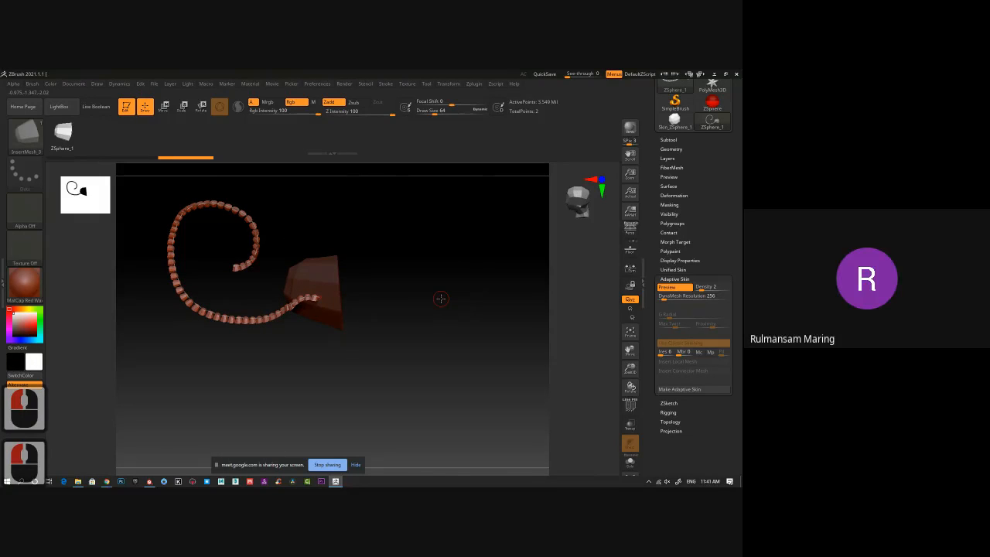
drag(408, 304, 432, 303)
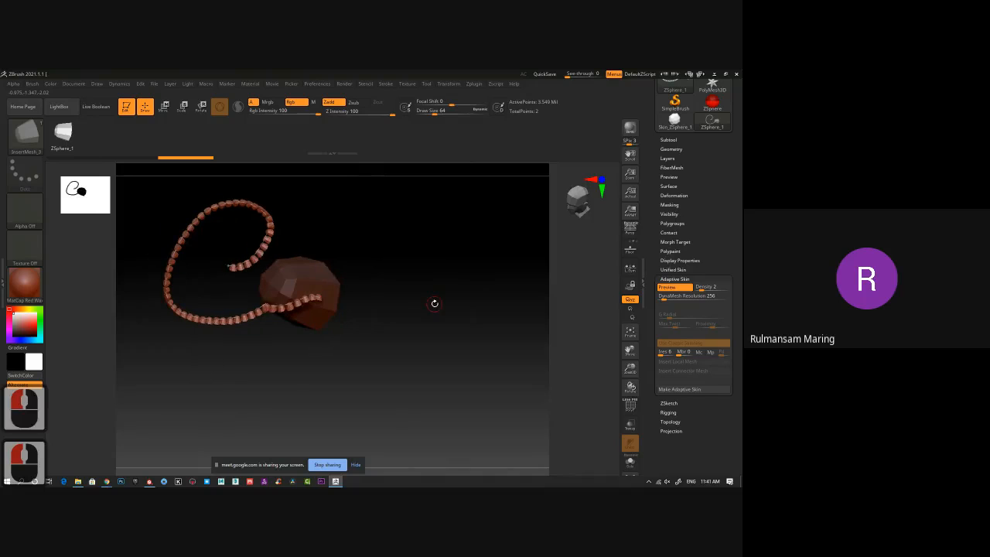
Turn off the Adaptive Skin preview, storing the modified mesh as a new PolyMesh3D.
key(a)
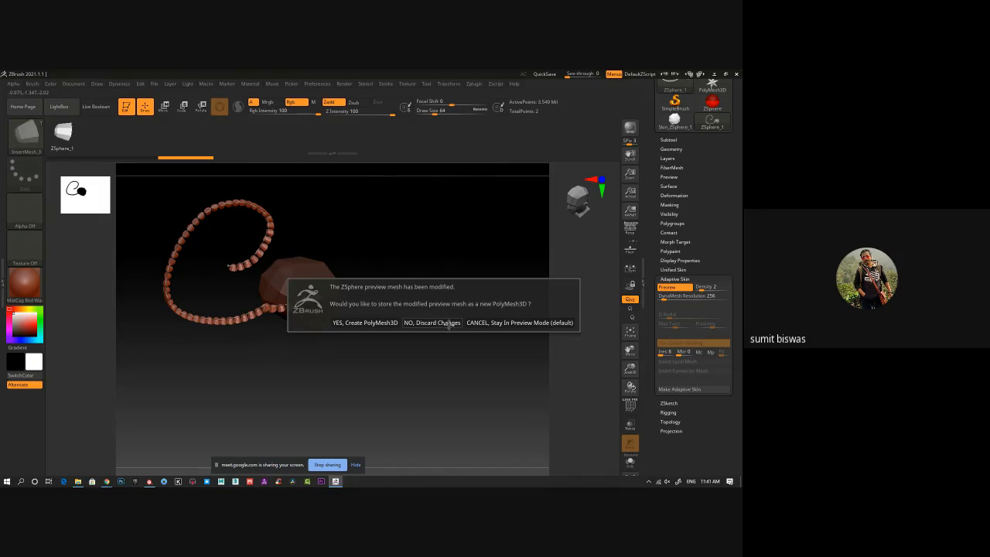
click(490, 323)
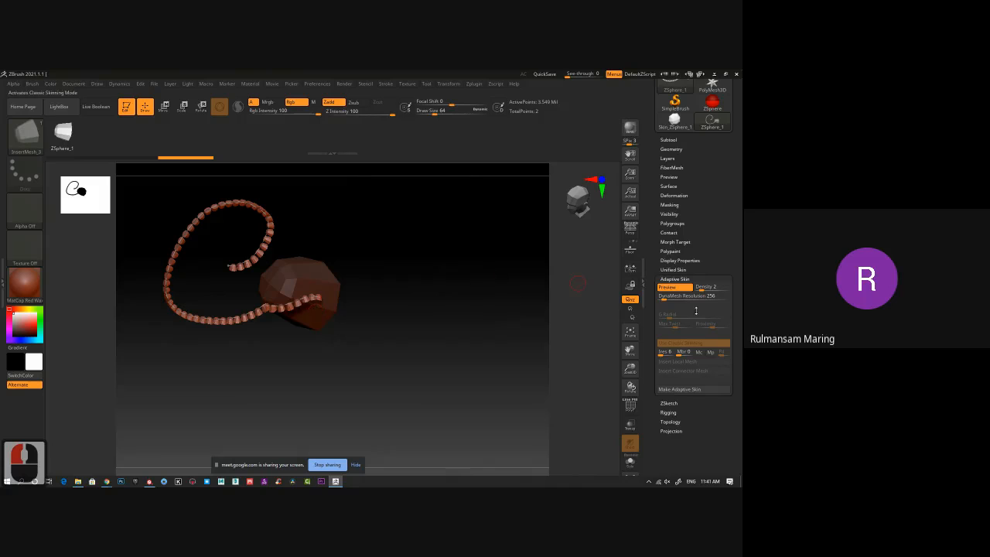
click(670, 287)
click(529, 304)
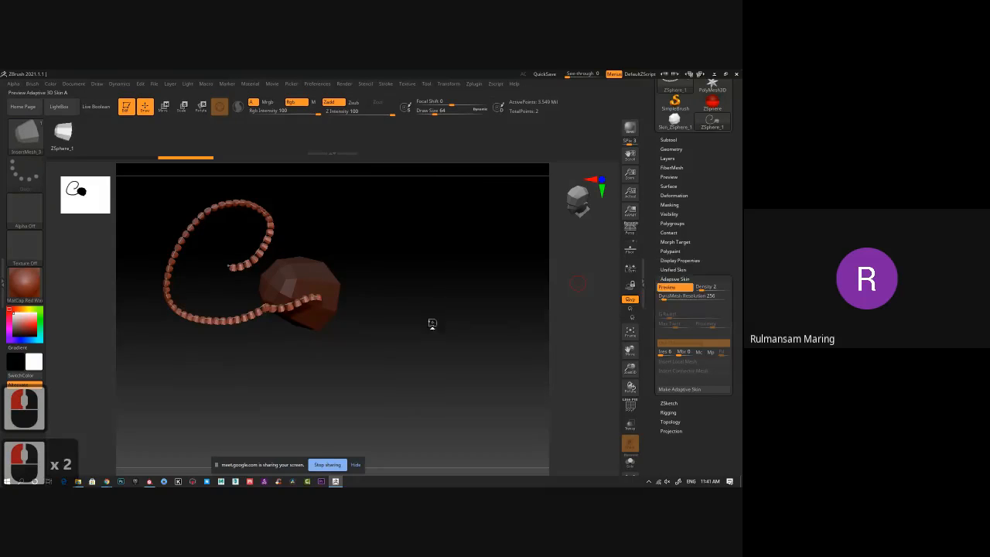
alt+drag(350, 320, 394, 318)
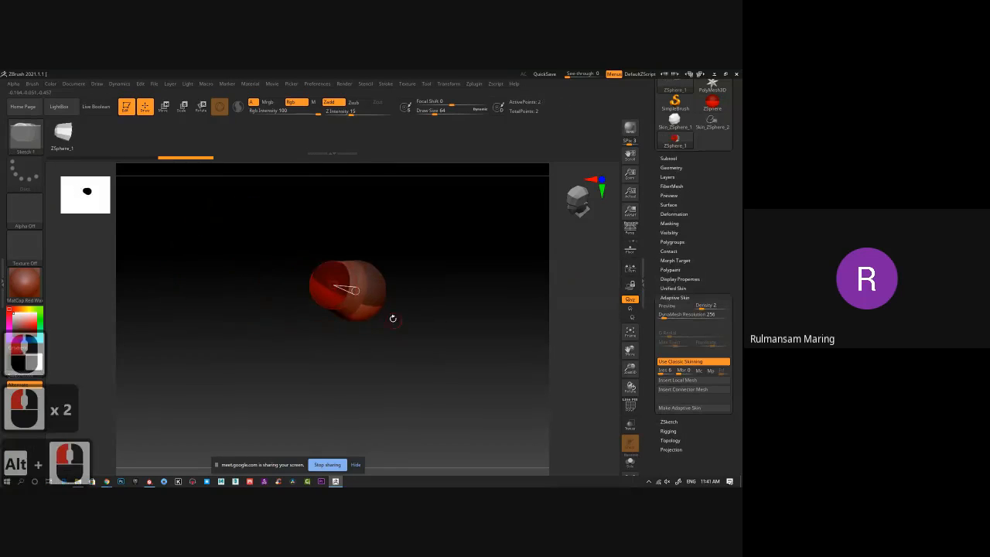
Switch to the Skin_ZSphere_1 tool and display its polyframe wireframe.
click(674, 121)
alt+drag(446, 297, 391, 327)
right_drag(391, 327, 440, 332)
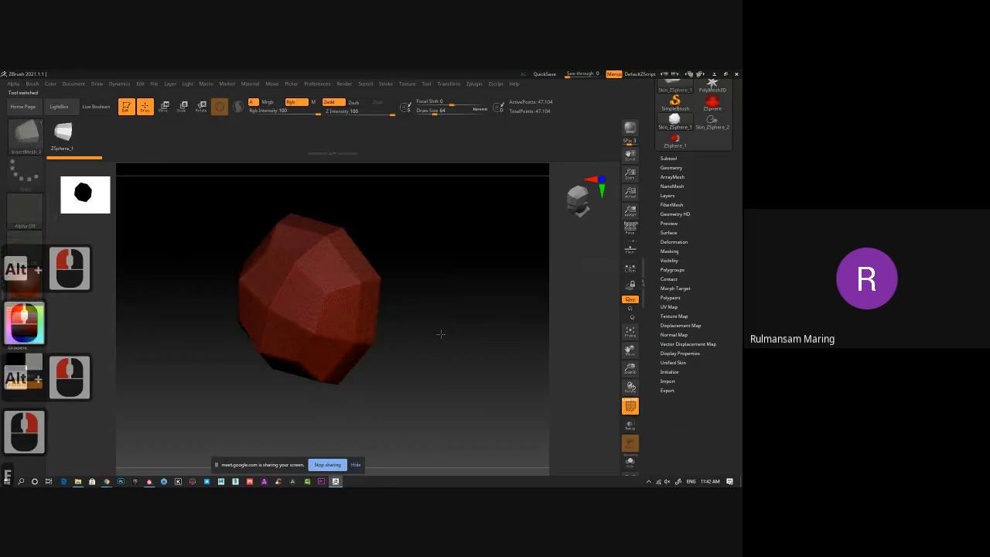
key(shift+f)
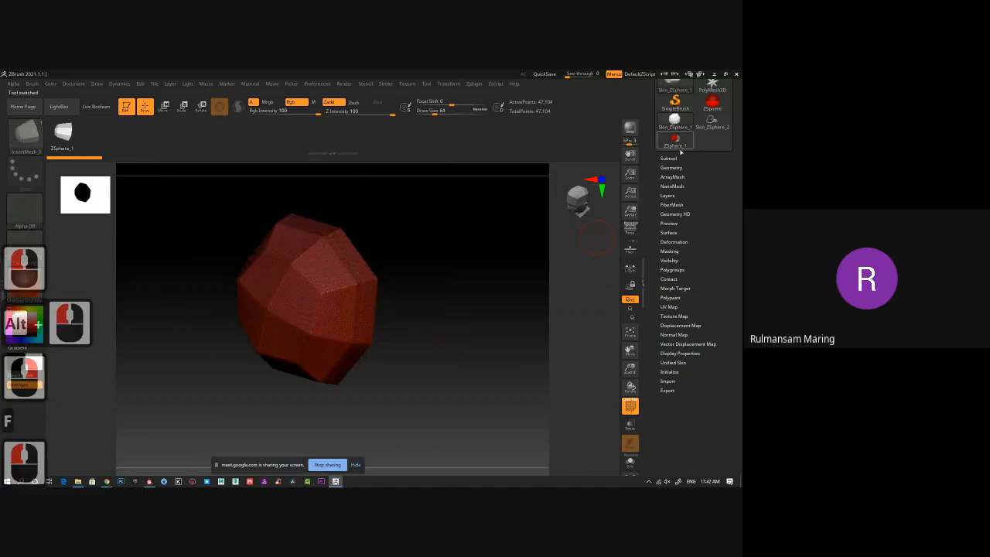
click(675, 102)
click(309, 208)
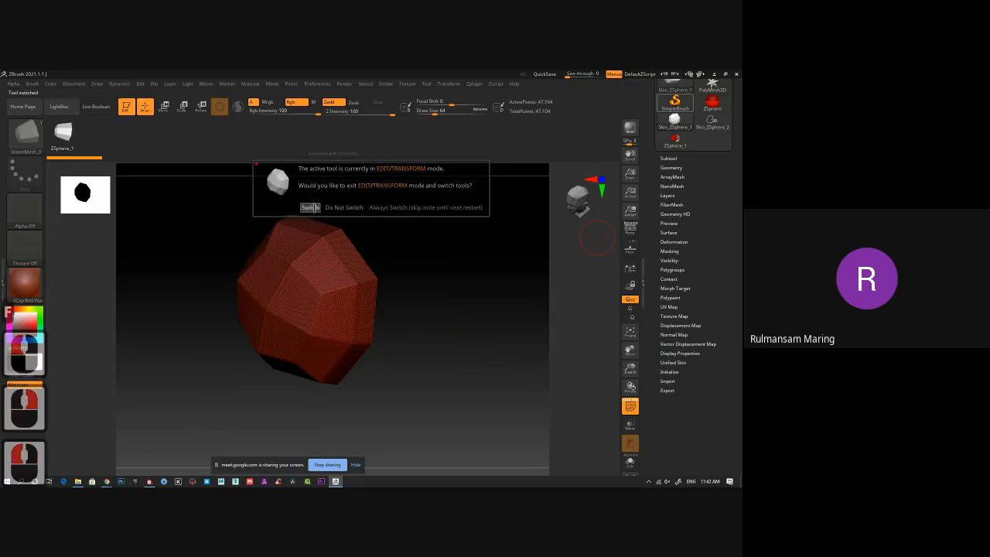
click(674, 140)
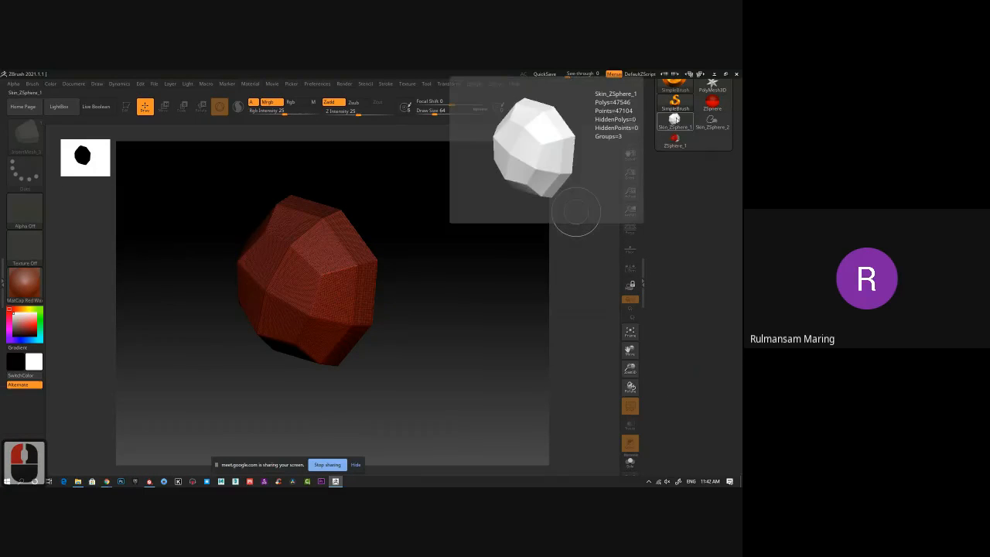
click(674, 120)
Append a Cylinder3D as a subtool and delete the Skin_ZSphere_1 subtool.
click(669, 158)
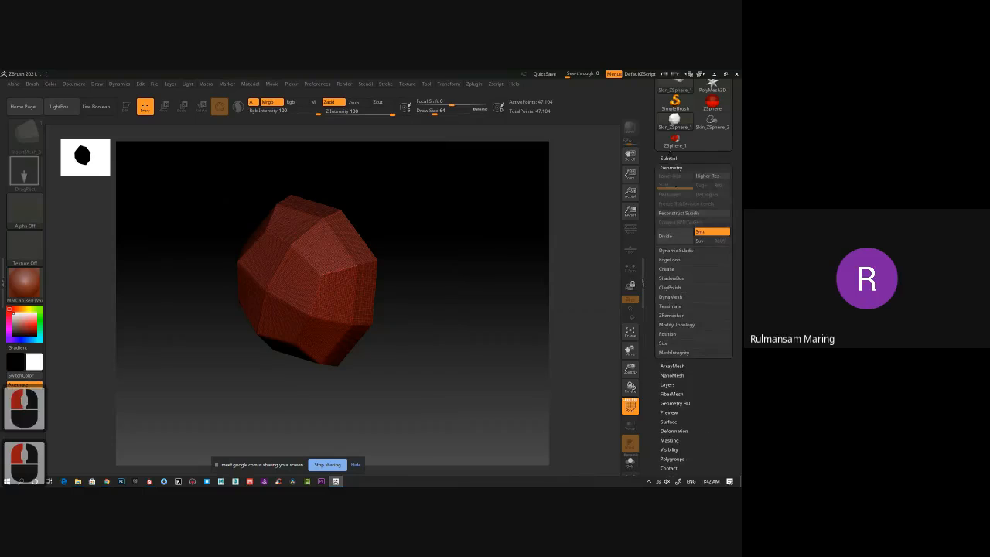
click(707, 314)
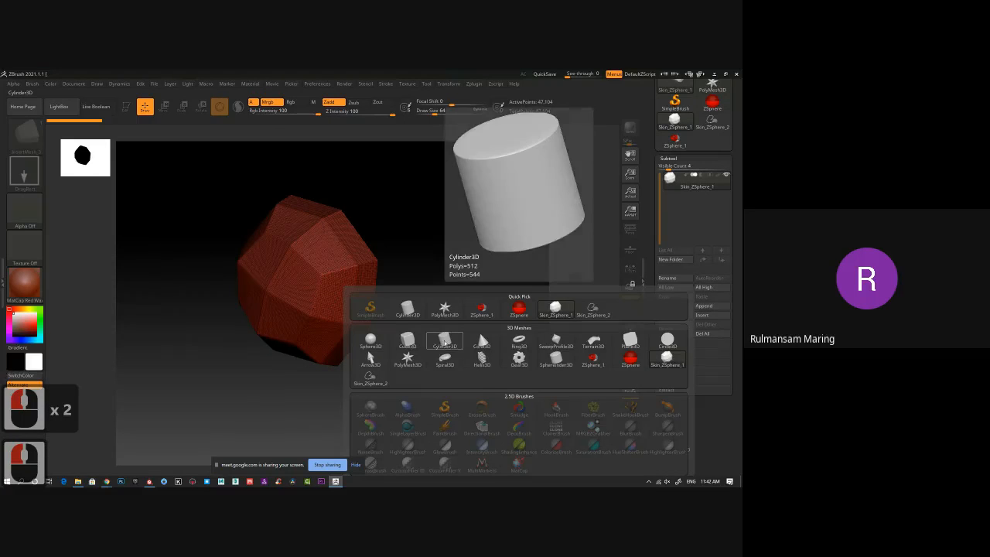
click(445, 342)
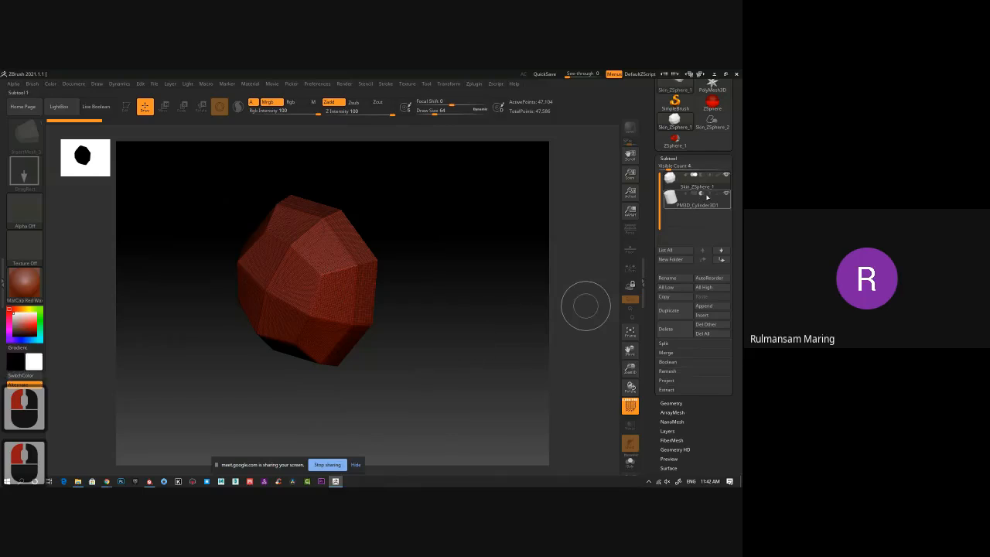
click(667, 329)
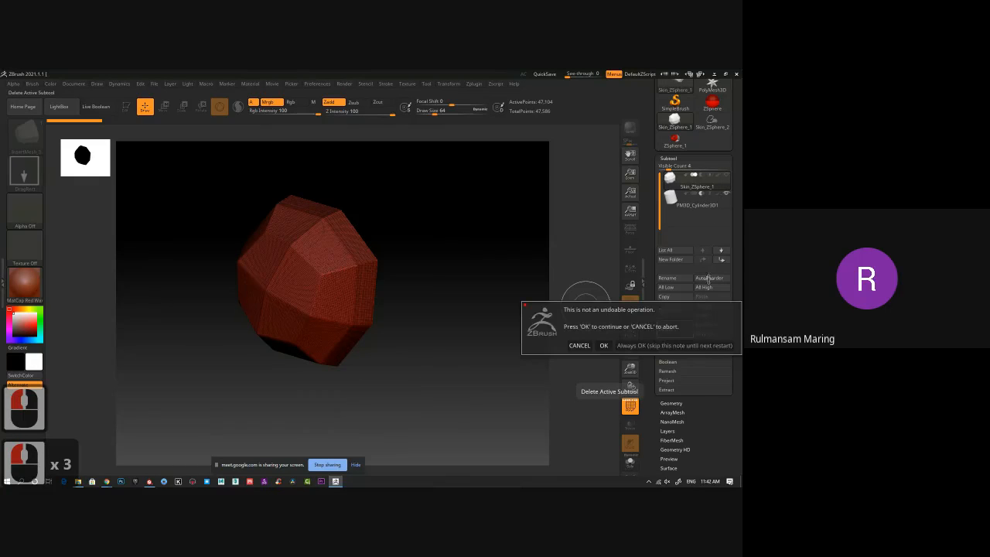
click(603, 345)
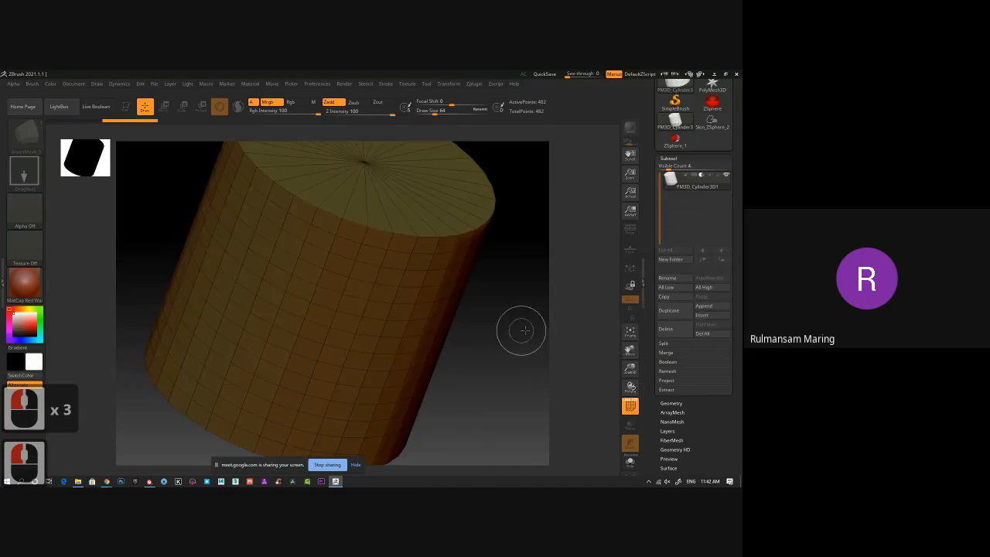
Clear the canvas, draw the cylinder upright in the document and enter Edit mode.
shift+drag(498, 308, 499, 303)
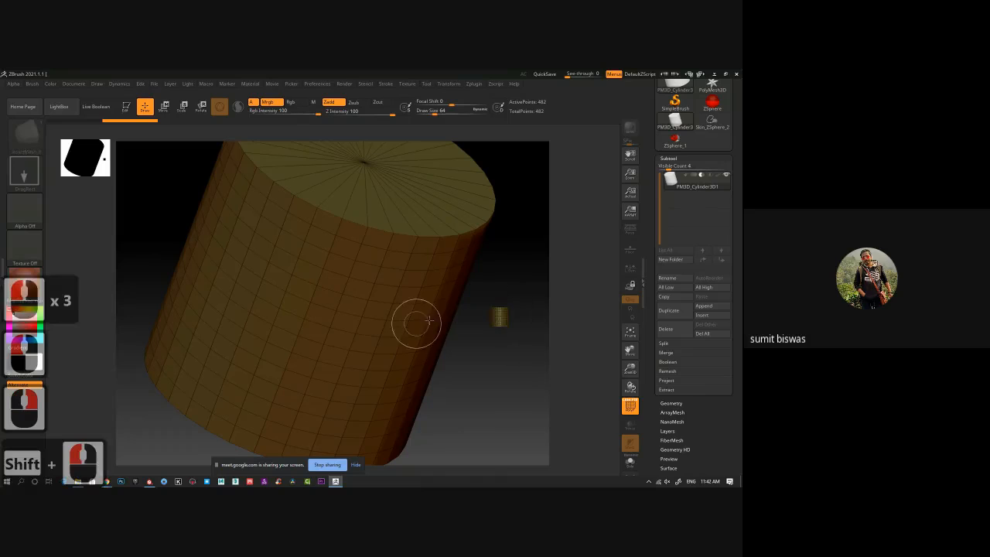
key(ctrl+n)
drag(350, 264, 355, 396)
key(t)
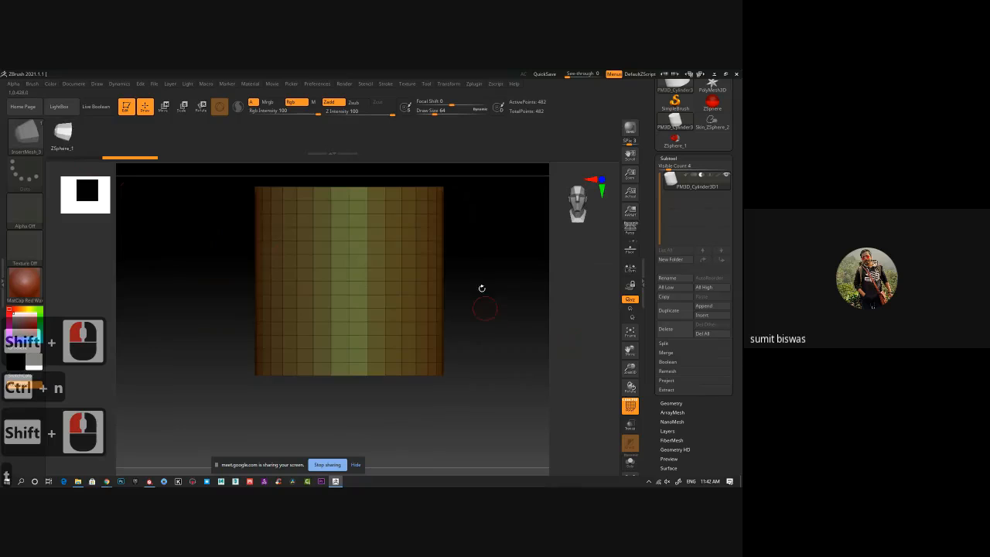
Inspect the cylinder's wireframe and select the ZModeler brush for editing it.
alt+drag(482, 289, 475, 310)
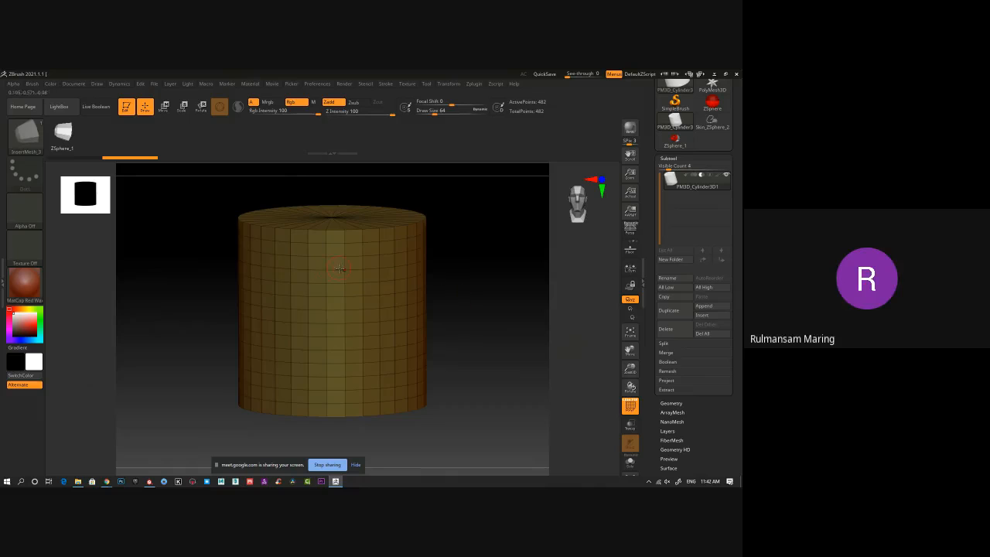
drag(460, 284, 458, 285)
ctrl+right_drag(300, 259, 330, 273)
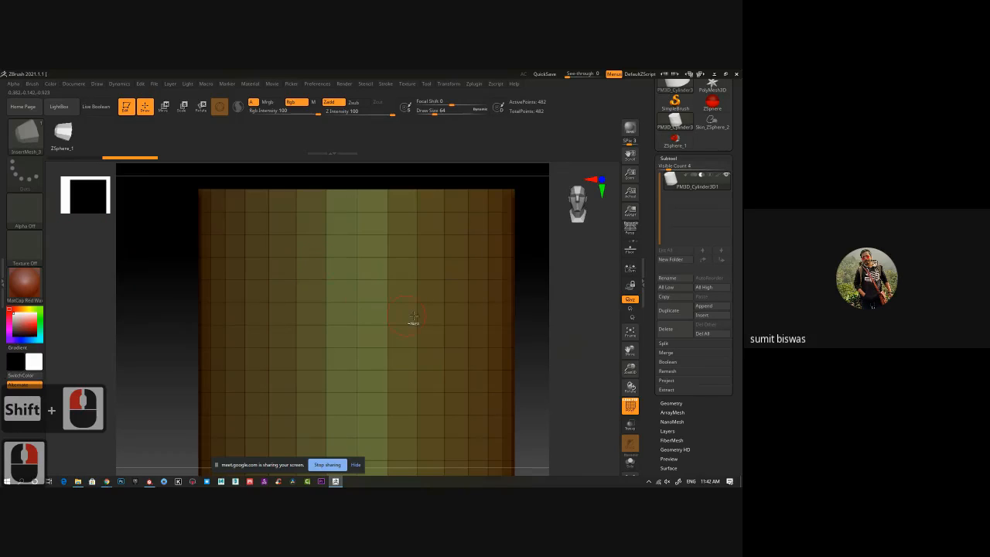
ctrl+right_drag(413, 317, 379, 290)
alt+drag(528, 334, 466, 301)
ctrl+right_drag(348, 299, 361, 306)
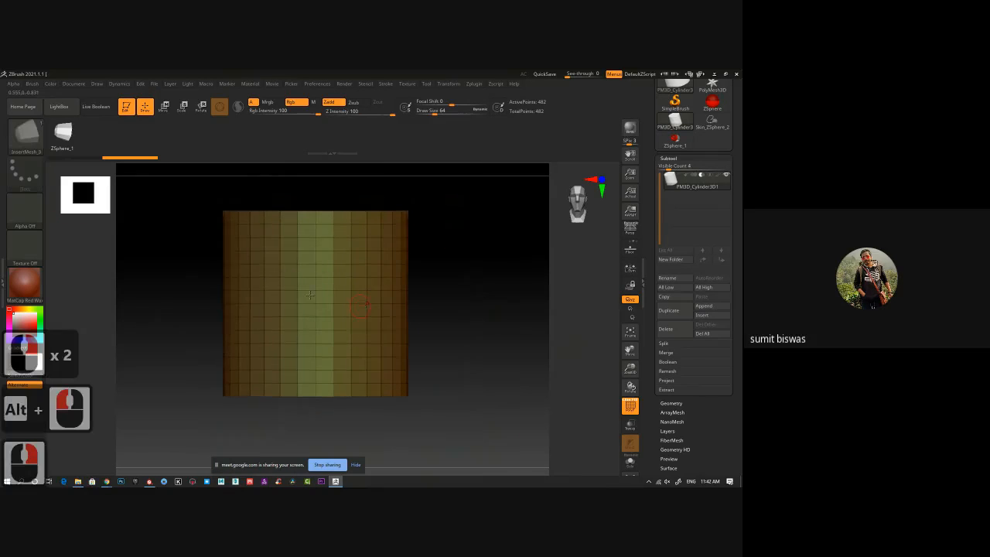
click(42, 146)
click(43, 147)
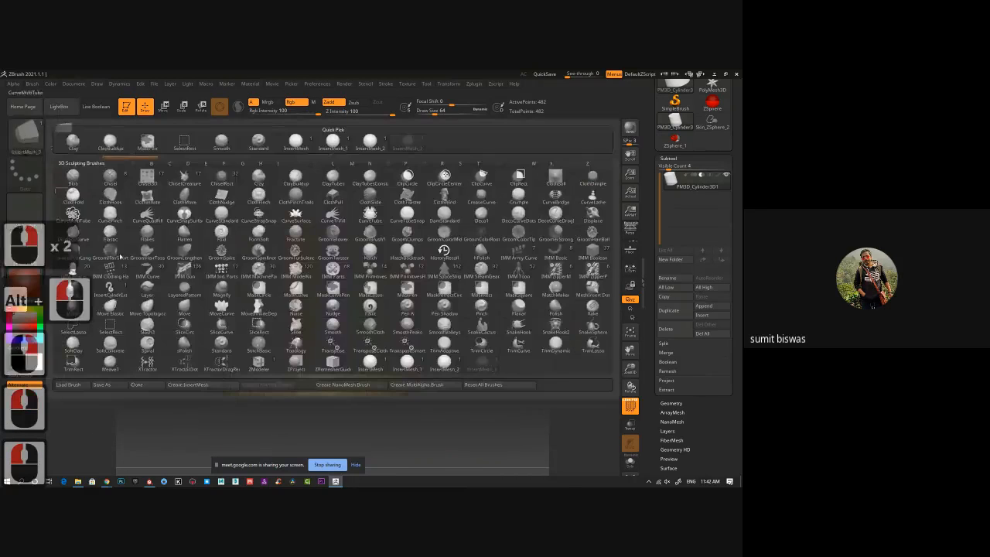
click(270, 363)
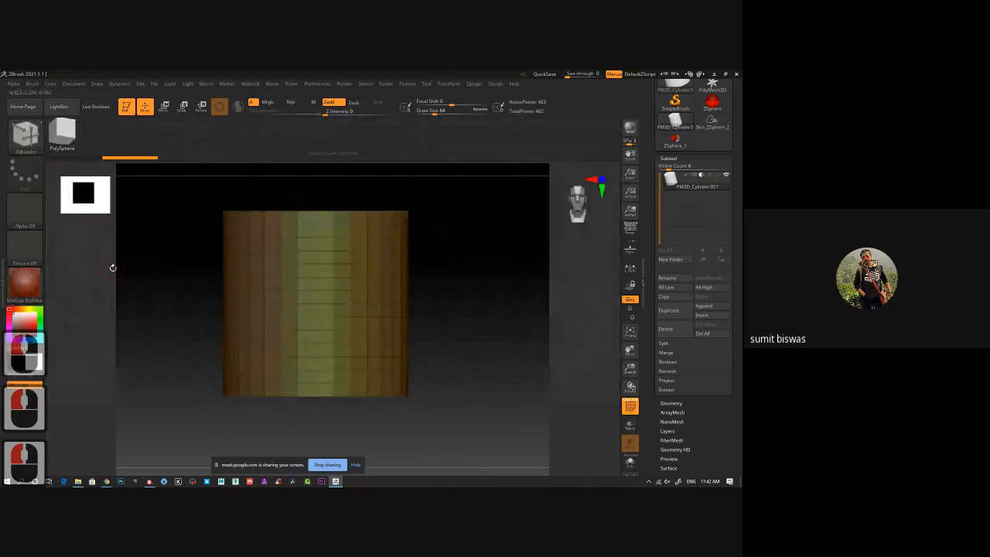
Assign a new polygroup to the cylinder's vertical front strip using the ZModeler PolyGroup action with the Polyloop target.
key(space)
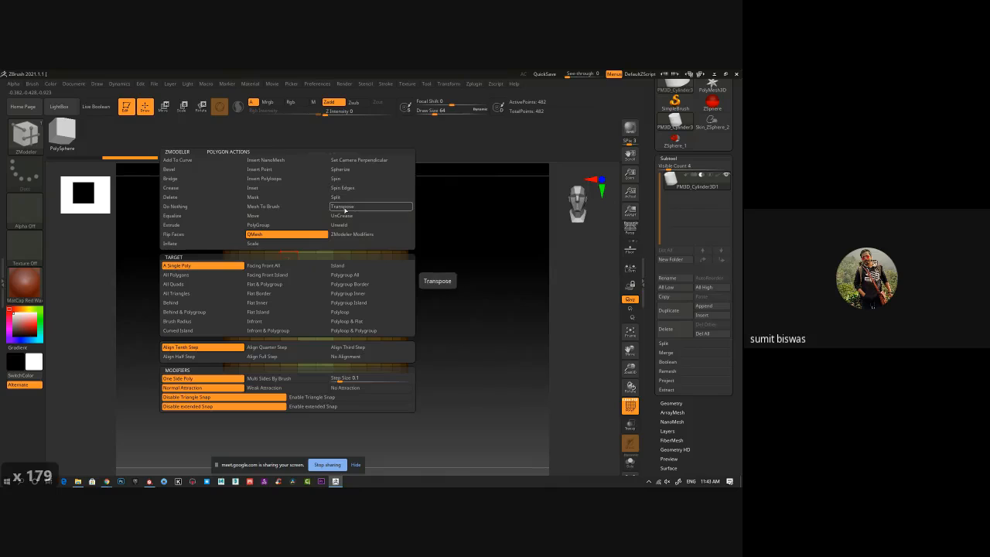
click(277, 225)
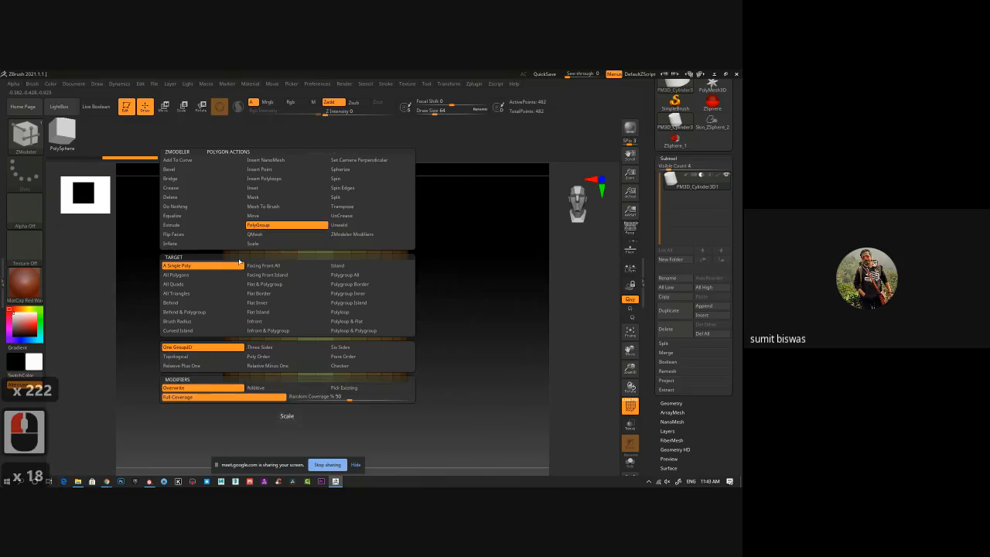
click(347, 314)
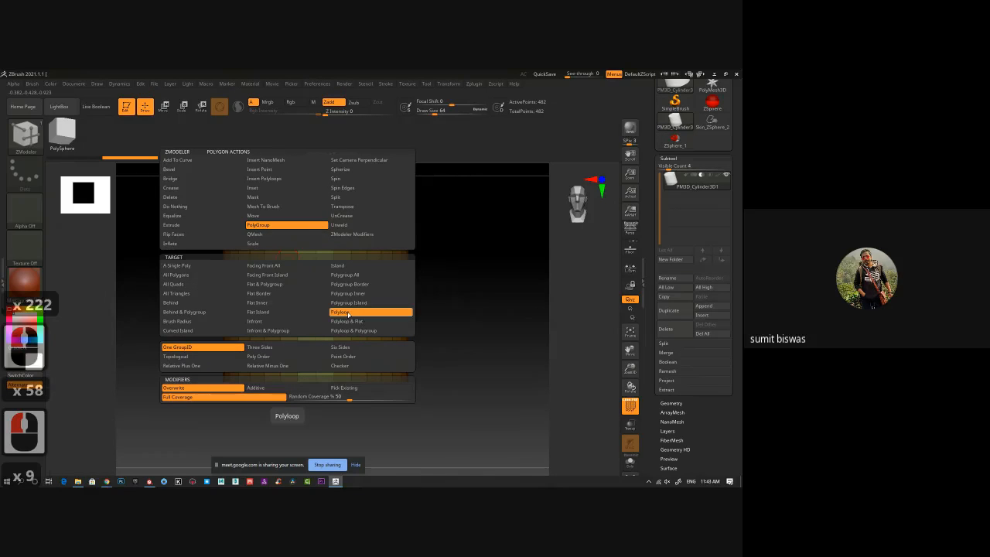
click(308, 299)
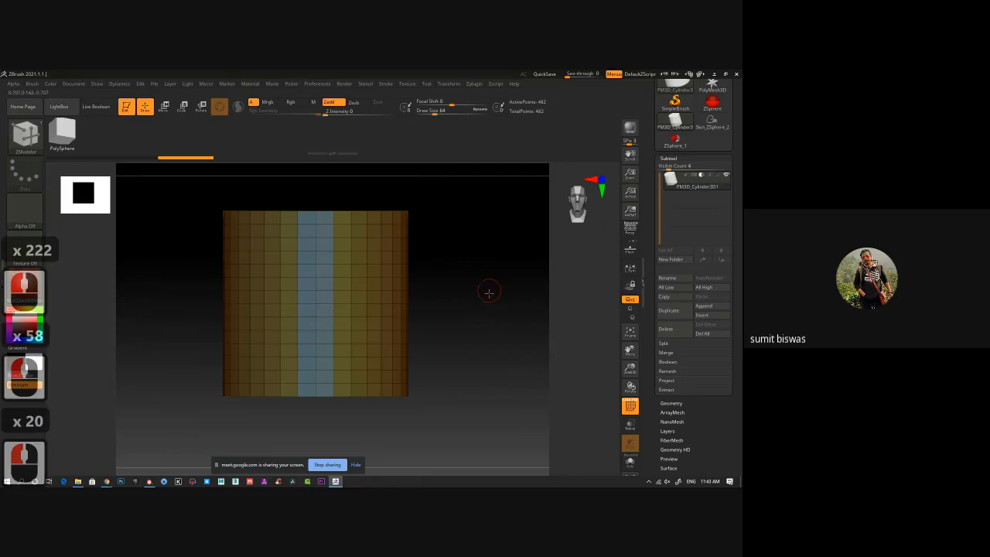
Hide the front strip's polygroup to leave an open vertical slot in the cylinder.
drag(488, 293, 504, 279)
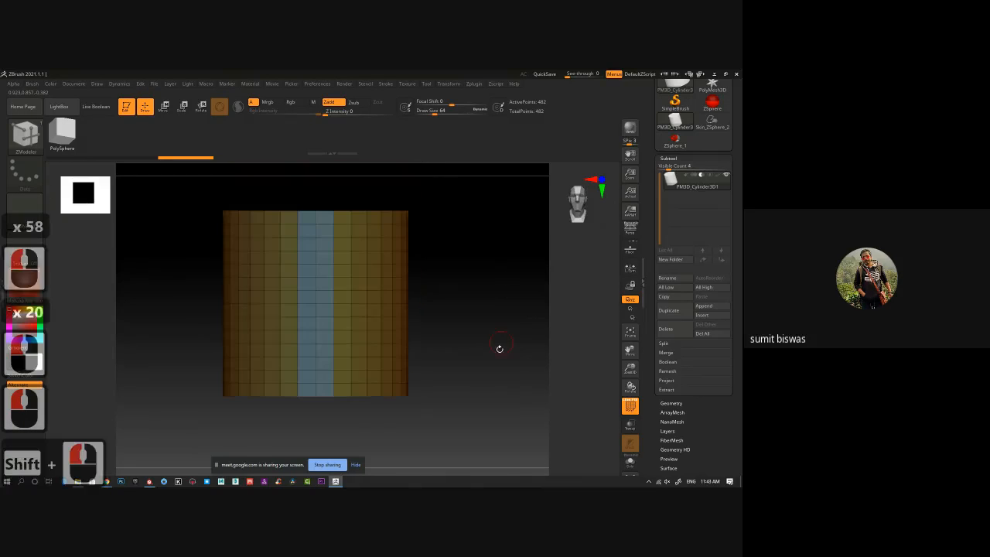
drag(500, 347, 483, 331)
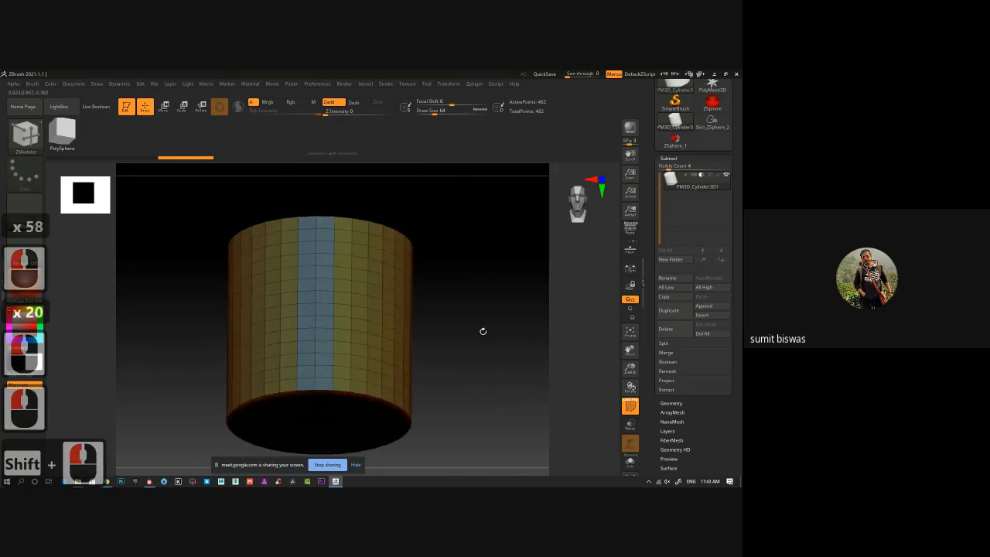
ctrl+shift+click(324, 299)
ctrl+shift+click(324, 300)
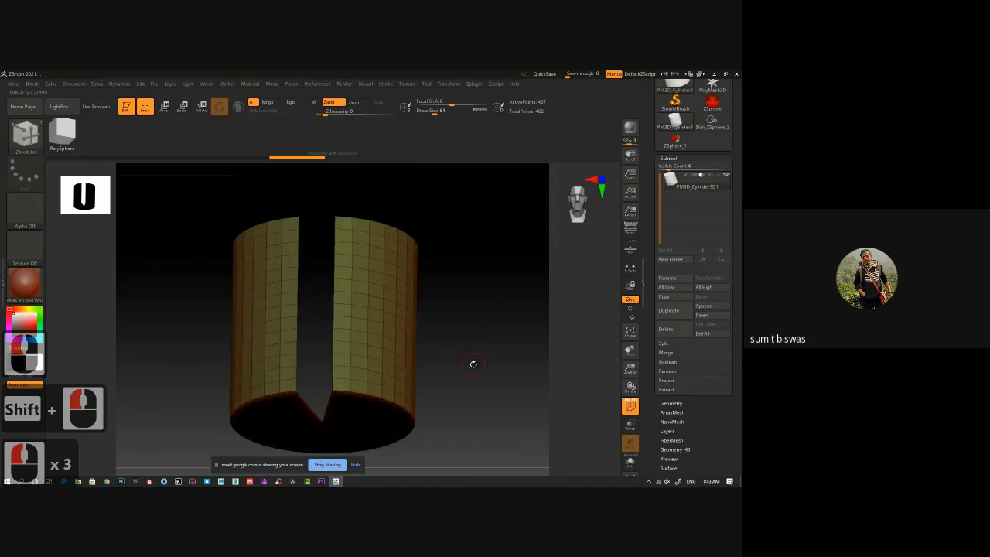
mouse_move(468, 349)
mouse_down()
mouse_move(460, 315)
mouse_move(466, 336)
mouse_up()
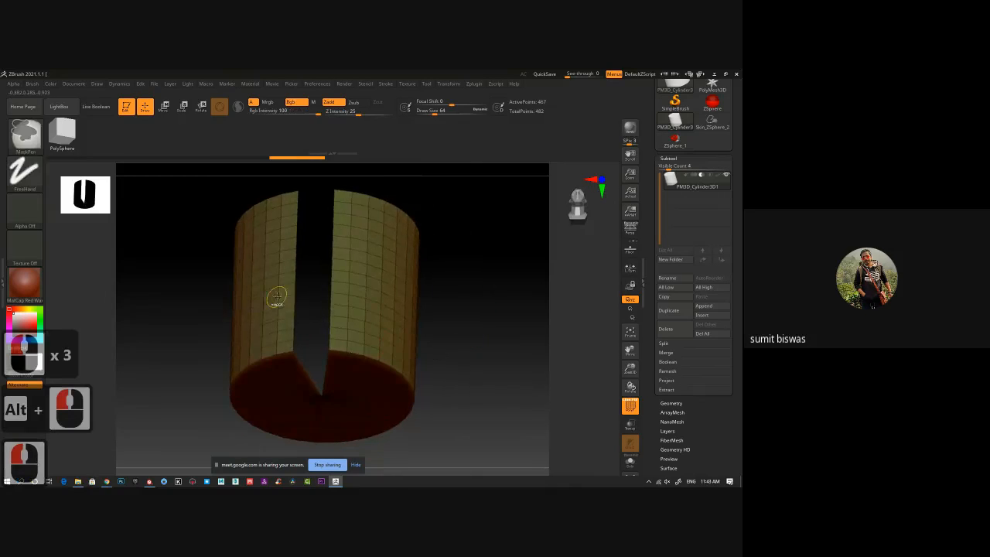
ctrl+right_drag(277, 297, 320, 331)
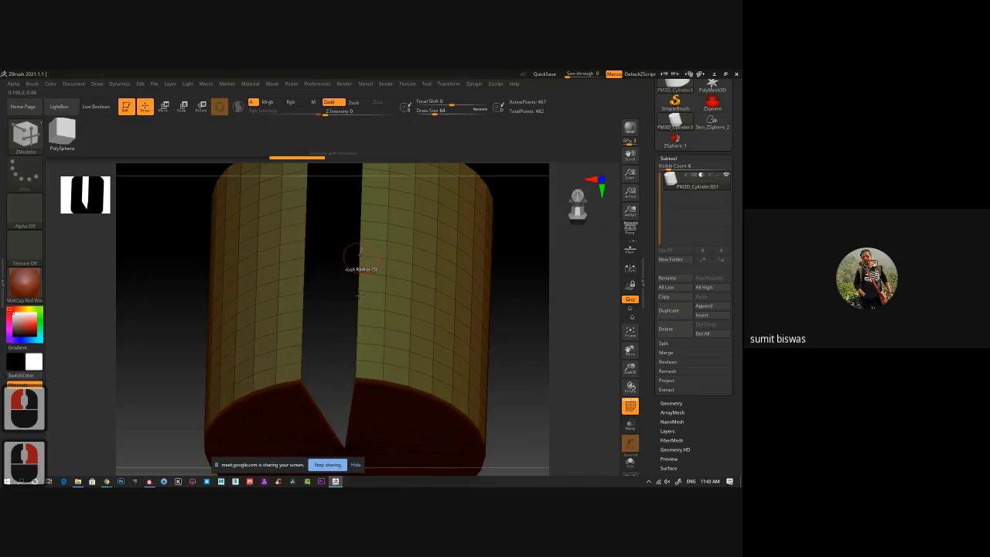
Select the CurveTube brush and try to start a curve on the open edge of the cylinder's slot.
click(26, 133)
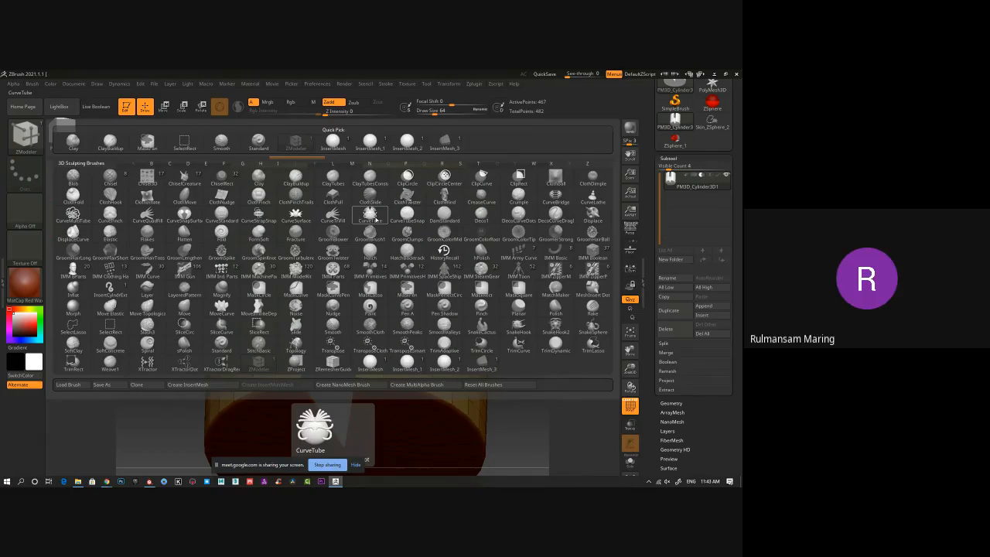
click(376, 219)
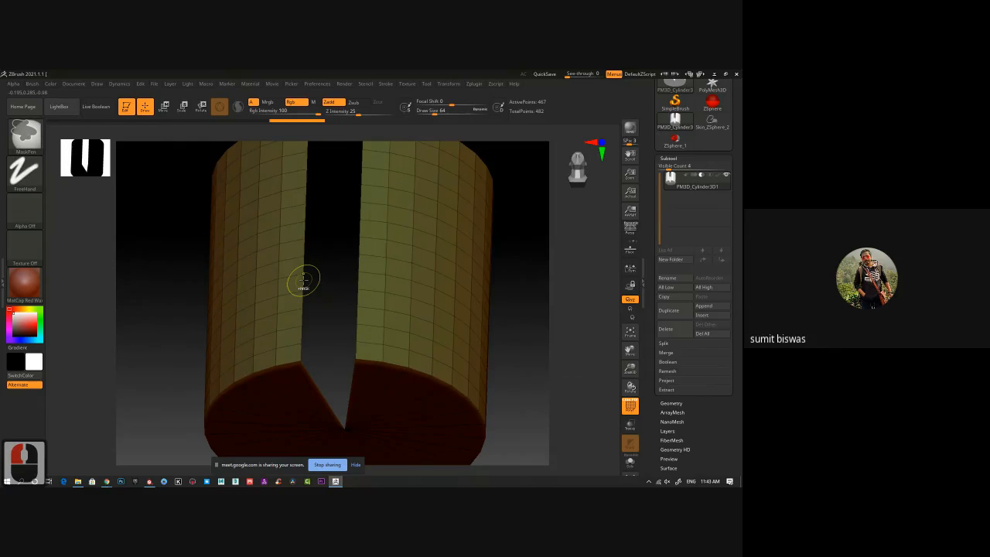
ctrl+click(303, 285)
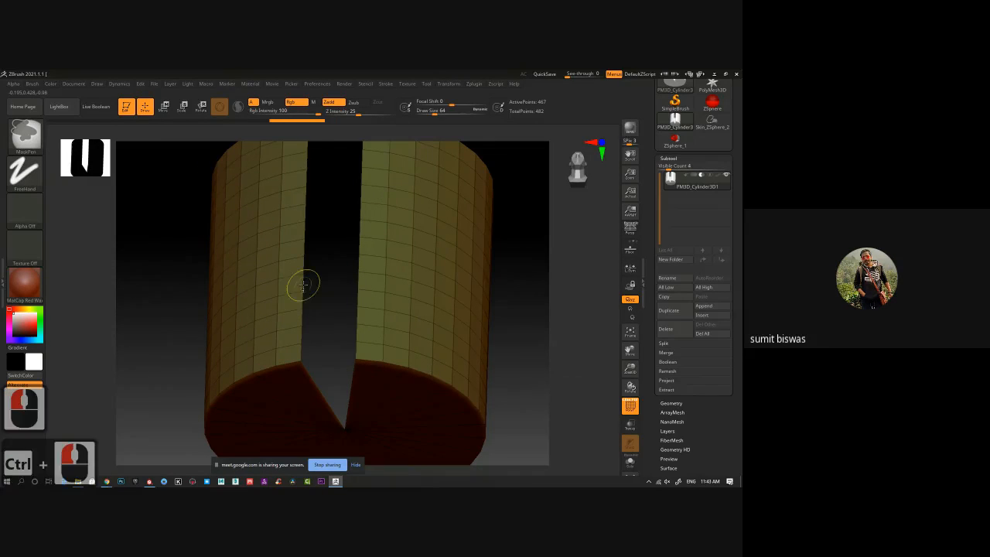
alt+drag(328, 255, 323, 335)
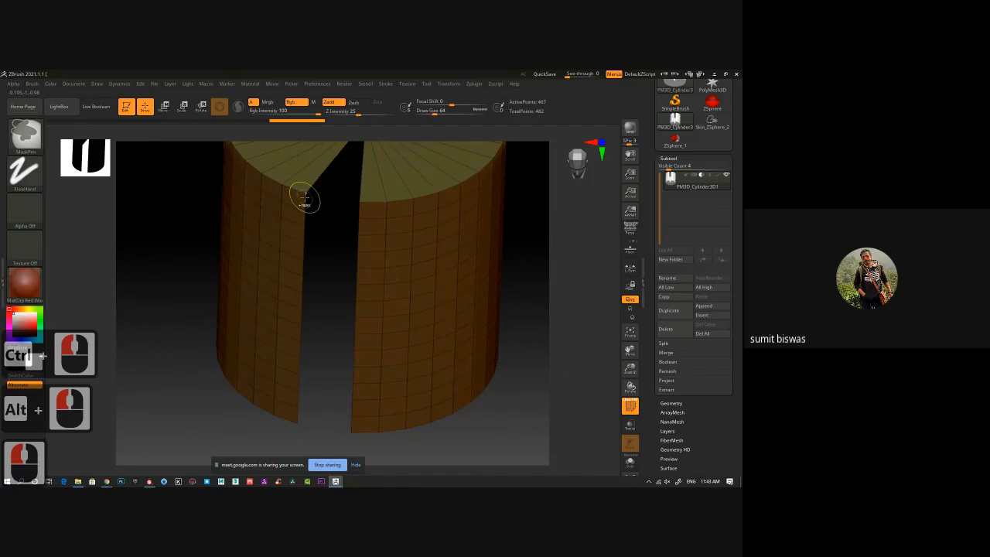
click(309, 197)
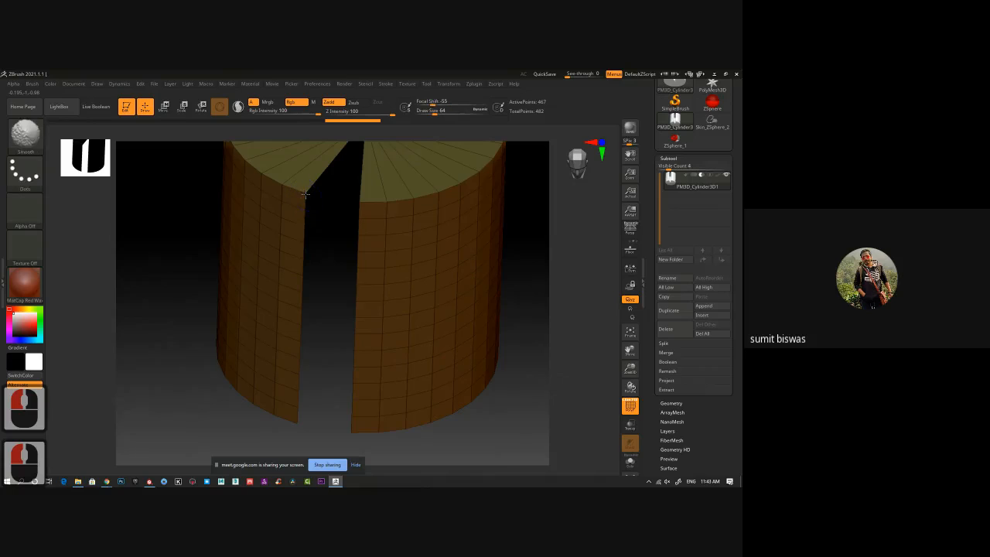
shift+click(308, 244)
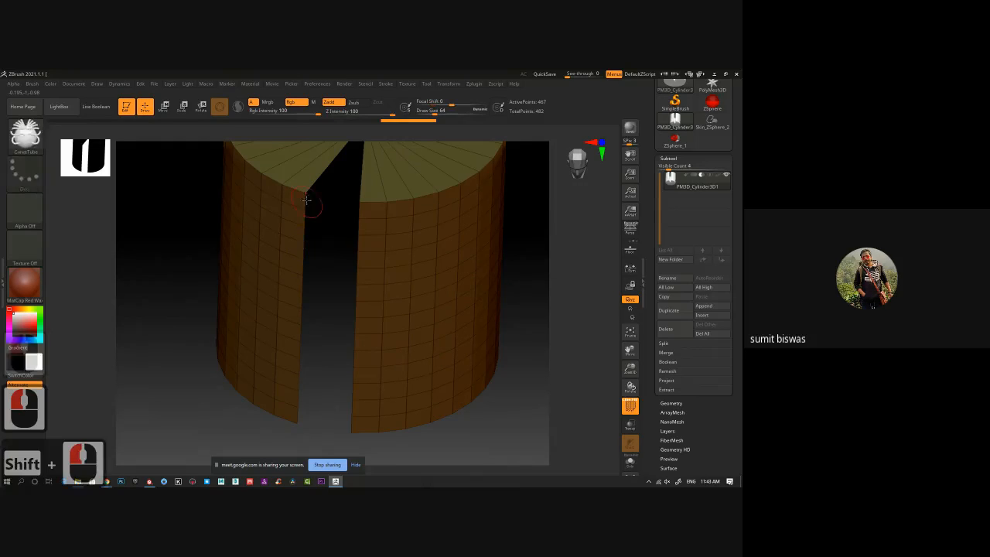
ctrl+click(305, 198)
ctrl+click(328, 224)
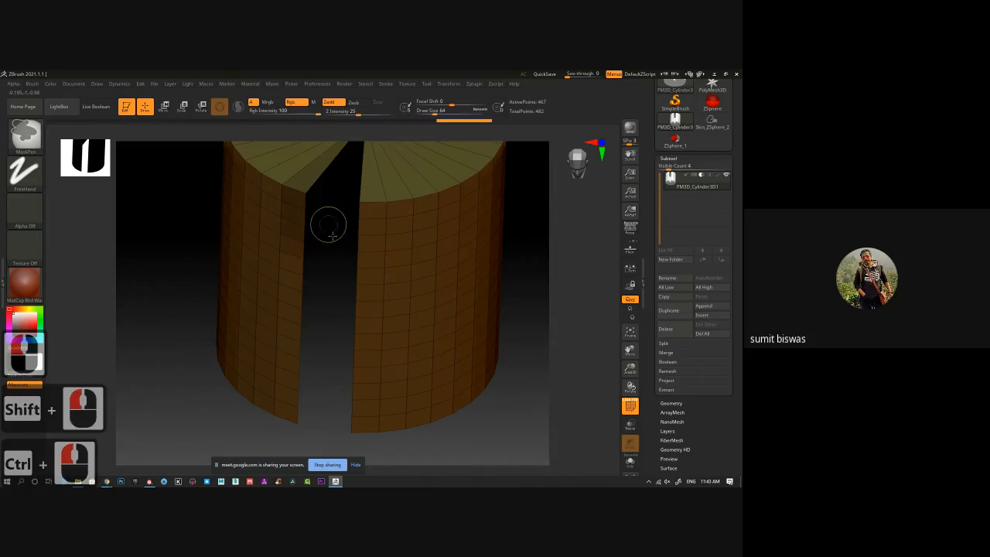
ctrl+click(336, 247)
ctrl+click(359, 277)
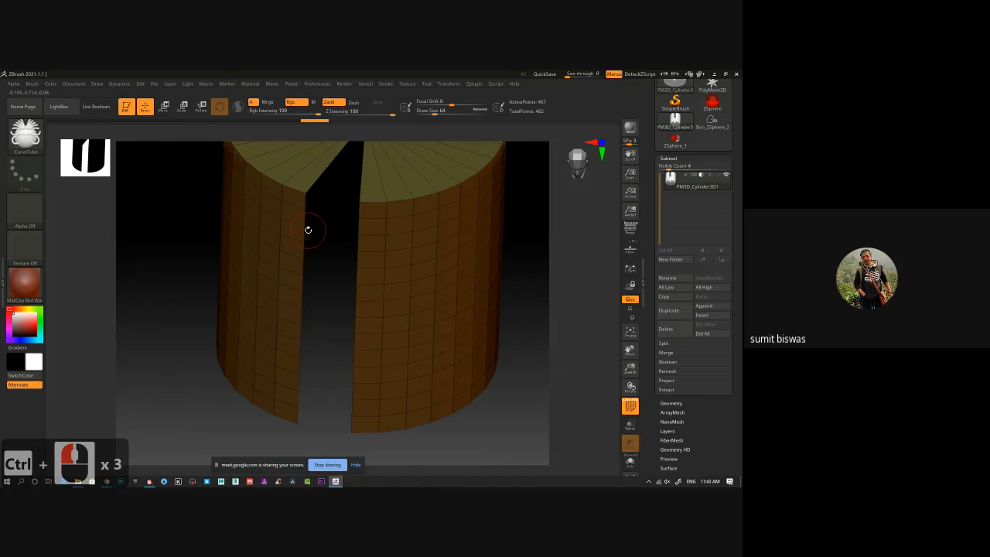
Snap a curve along the slot's open edges to generate tubes around the hidden strip.
key(shift)
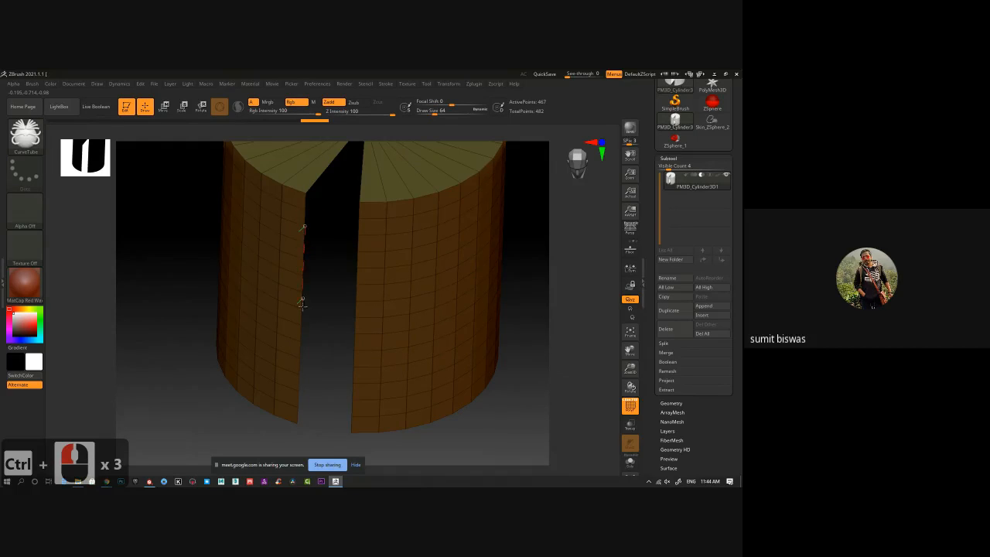
drag(302, 306, 303, 322)
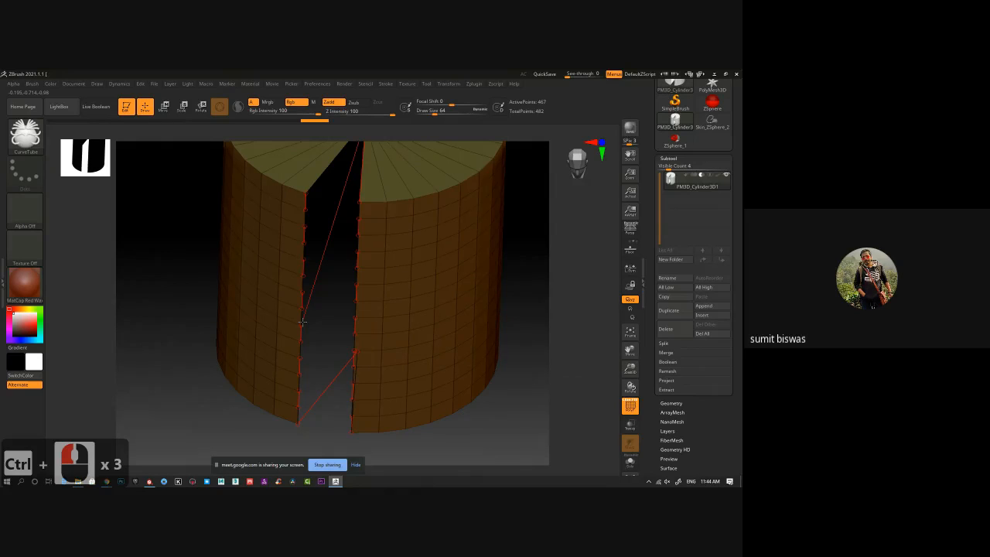
shift+click(302, 321)
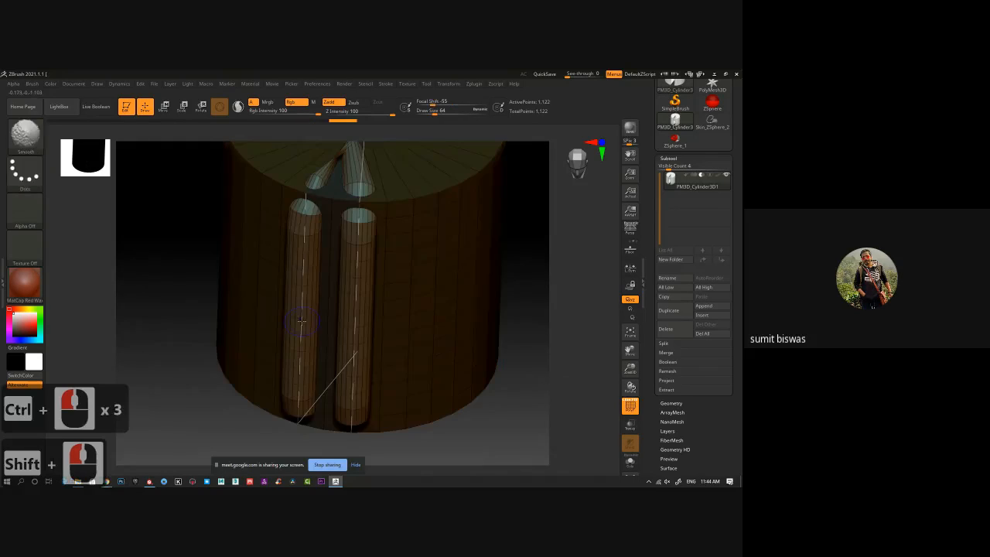
Reduce the draw size to 16 and regenerate thinner tubes along the slot's edge curves.
key(bracketleft)
key(bracketleft)
key(bracketleft)
key(bracketleft)
key(bracketleft)
key(bracketleft)
key(bracketleft)
key(bracketleft)
key(bracketleft)
key(bracketleft)
key(bracketleft)
key(bracketleft)
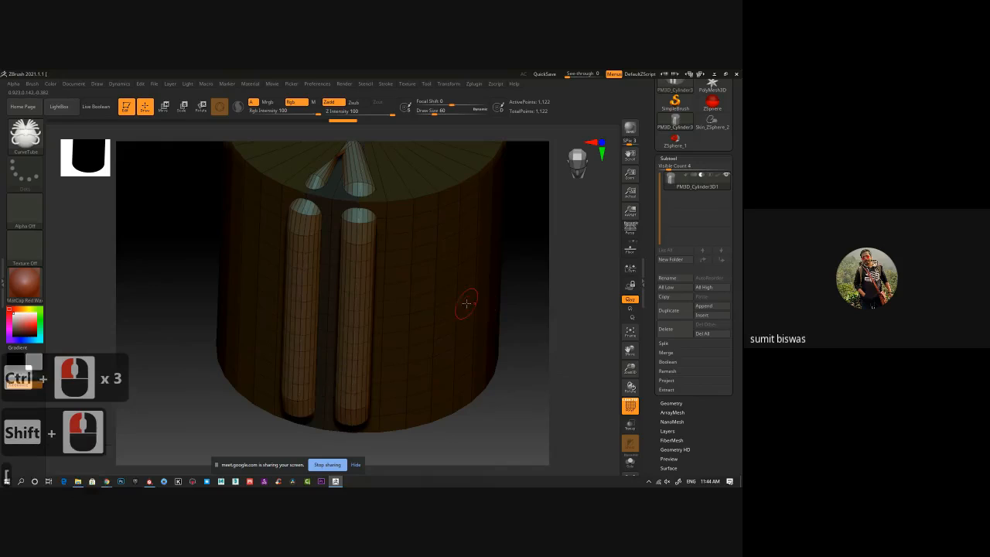
click(360, 280)
click(360, 280)
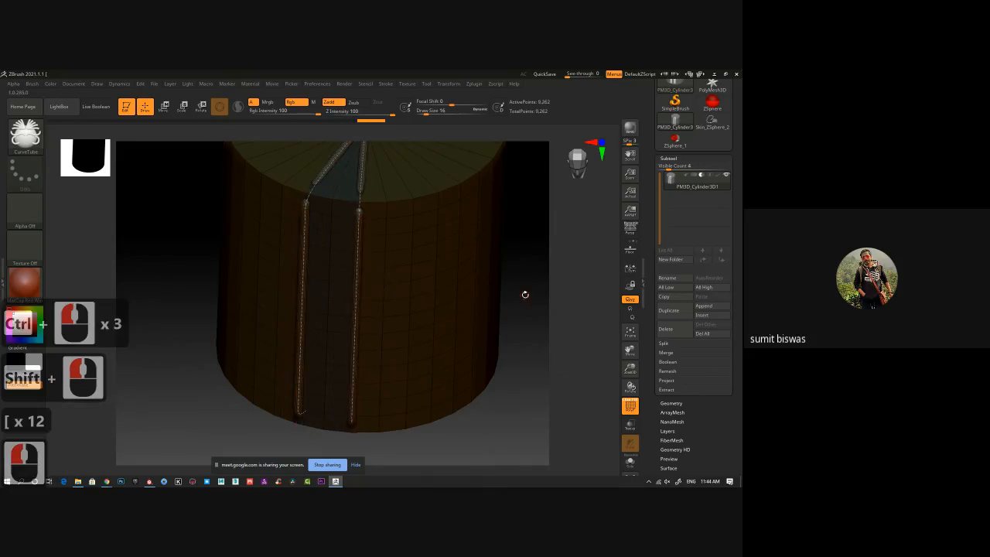
mouse_move(524, 291)
mouse_down()
mouse_move(531, 256)
mouse_move(523, 307)
mouse_up()
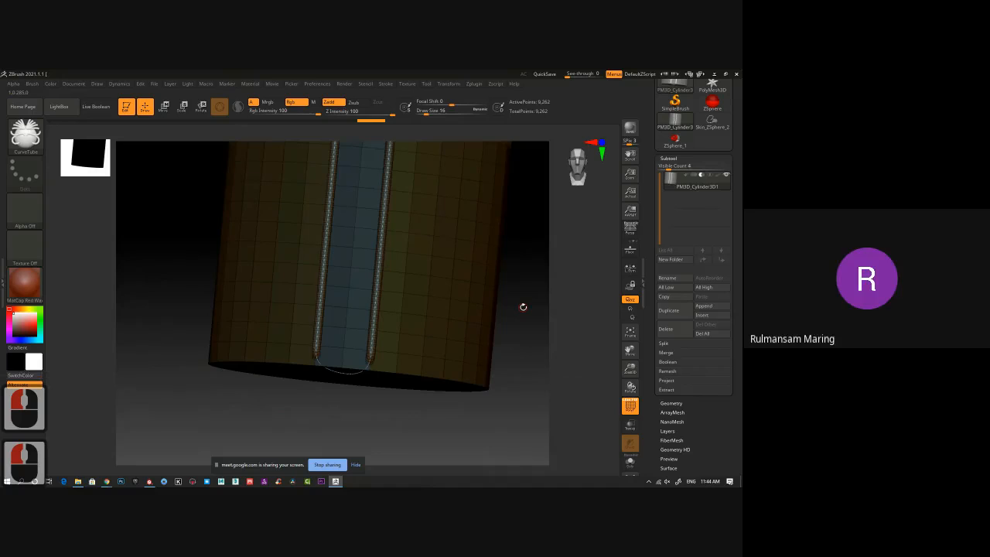
Undo the curve tubes on the cylinder's slot edges.
key(ctrl+z)
key(ctrl+z)
alt+drag(535, 230, 521, 274)
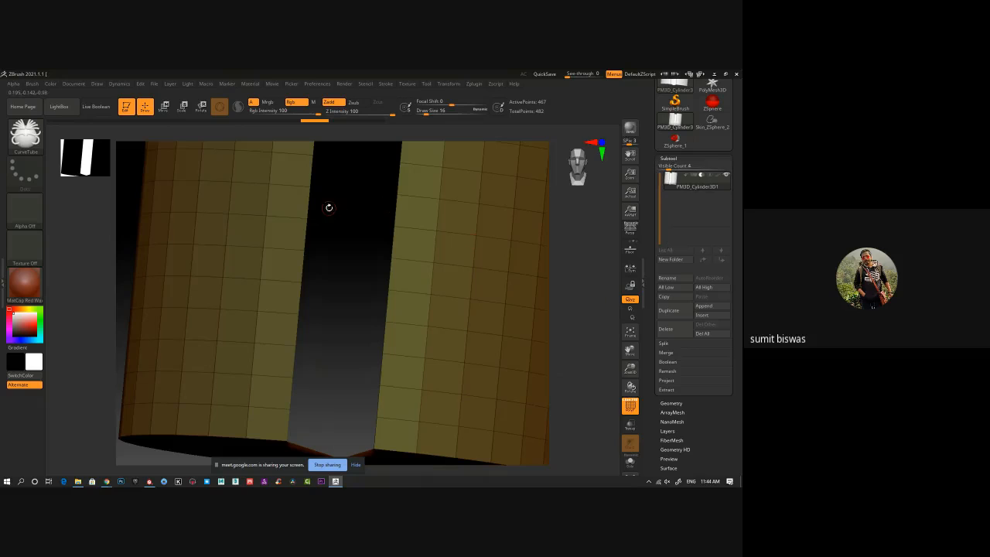
Append a ZSphere as a subtool and make the PM3D_Cylinder3D1 subtool active again.
click(710, 308)
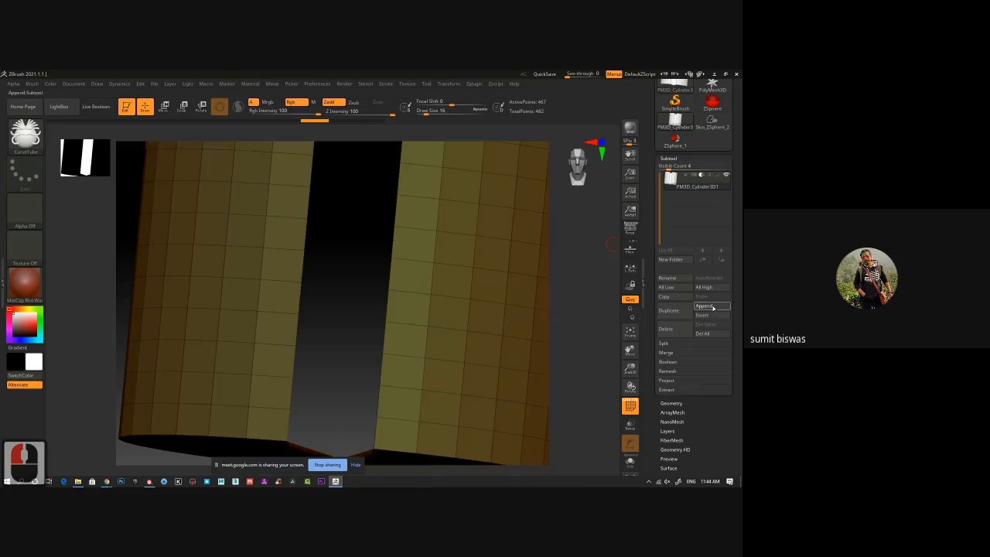
click(711, 308)
click(711, 308)
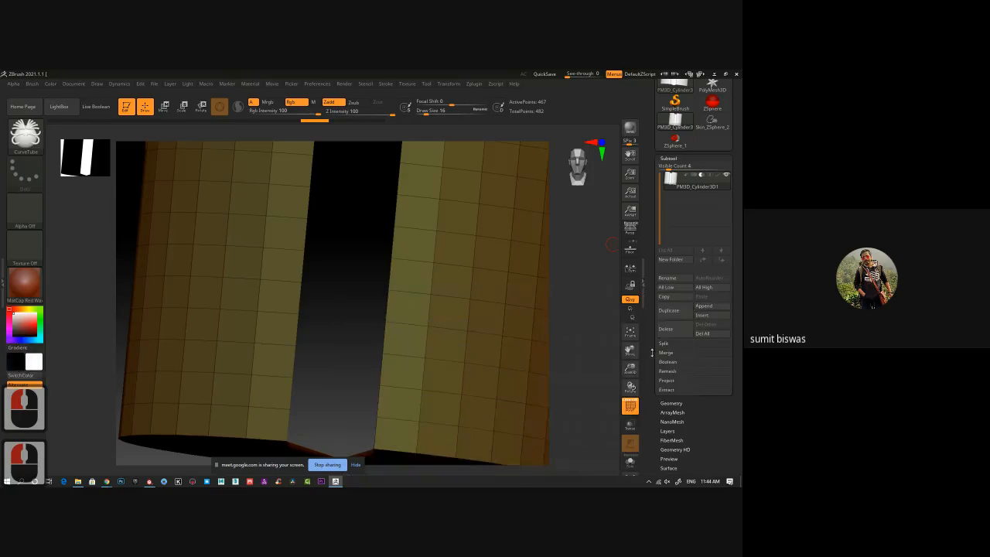
click(713, 307)
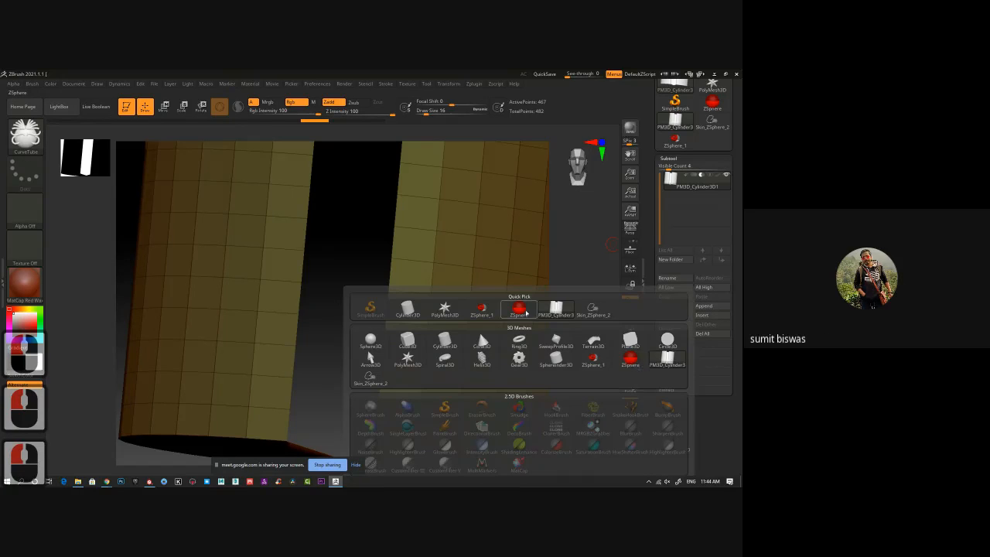
click(534, 308)
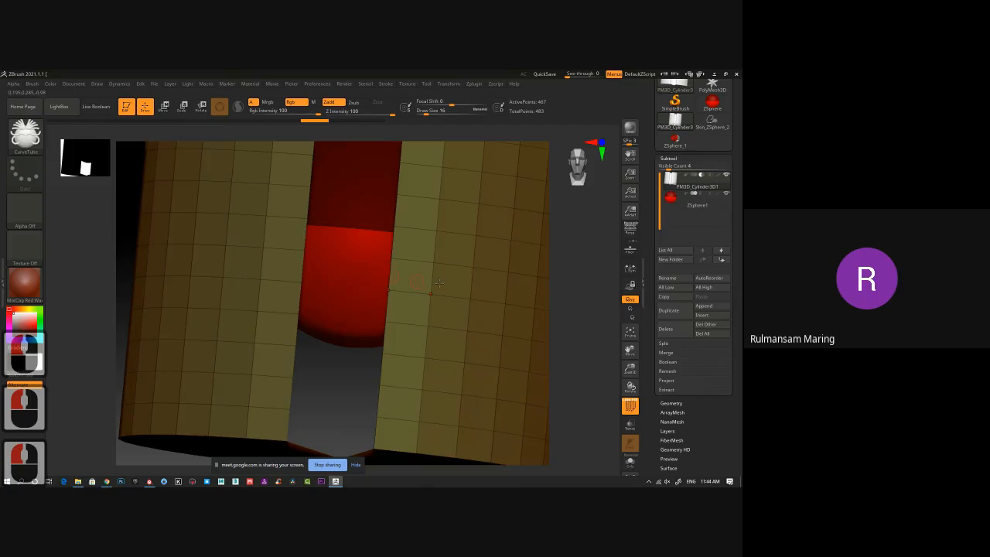
ctrl+right_drag(585, 323, 582, 284)
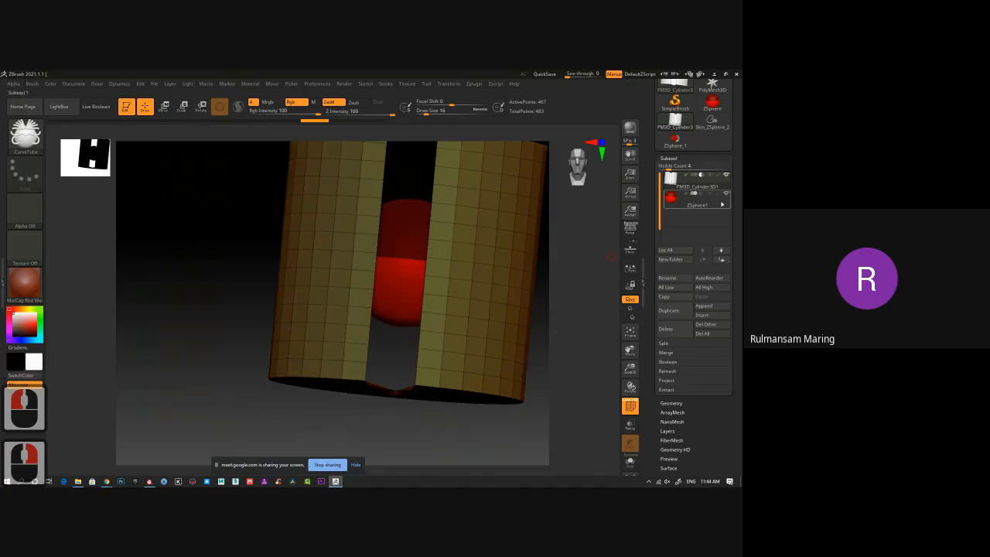
click(718, 203)
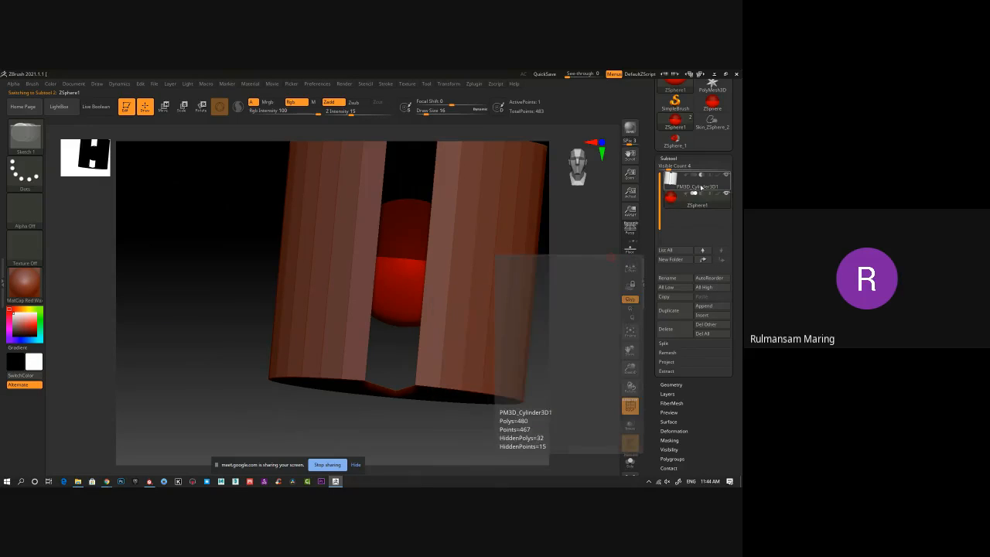
click(702, 187)
Generate CurveTube tubes at draw size 16 along the slot's open edges and inspect their lower ends.
alt+right_drag(235, 307, 343, 348)
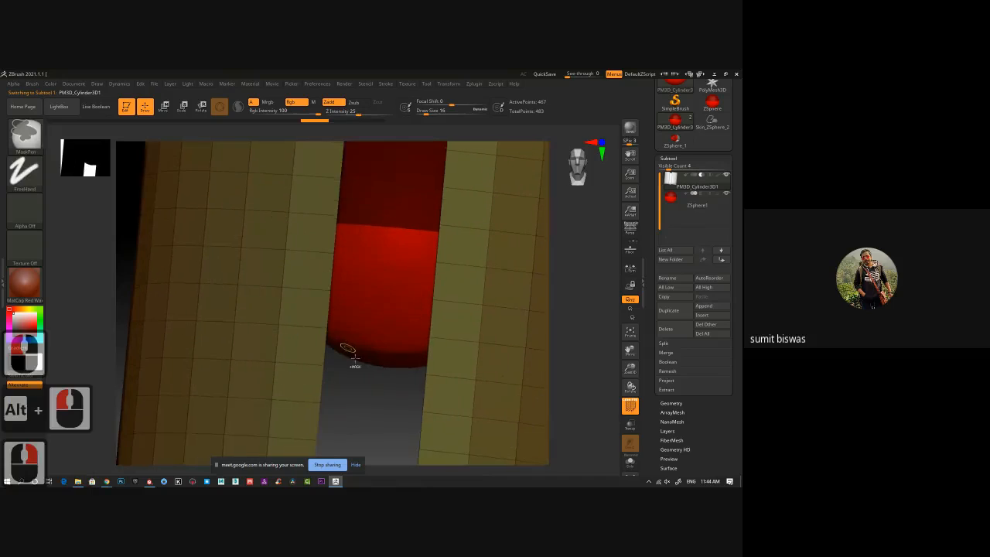
key(shift)
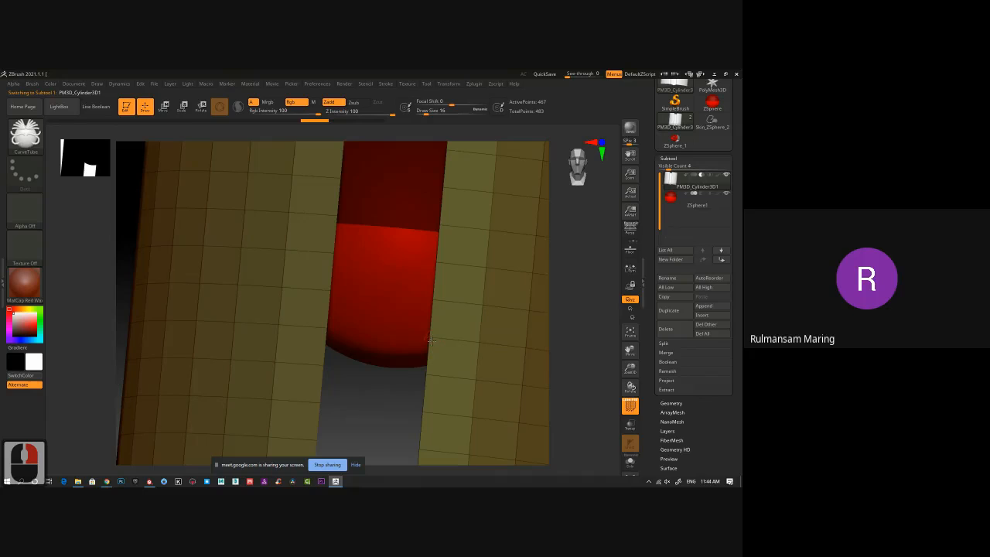
shift+drag(430, 377, 425, 374)
shift+click(425, 374)
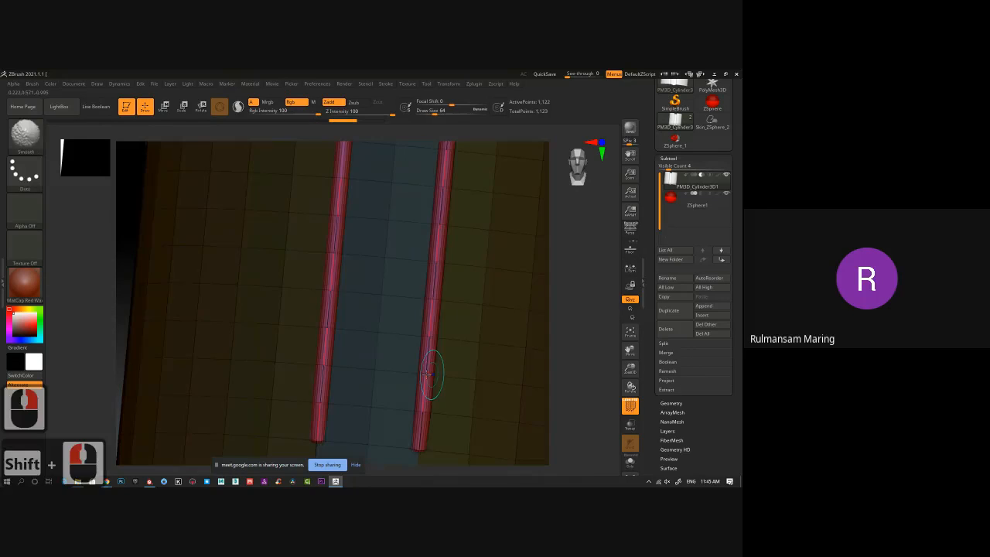
ctrl+right_drag(475, 372, 396, 345)
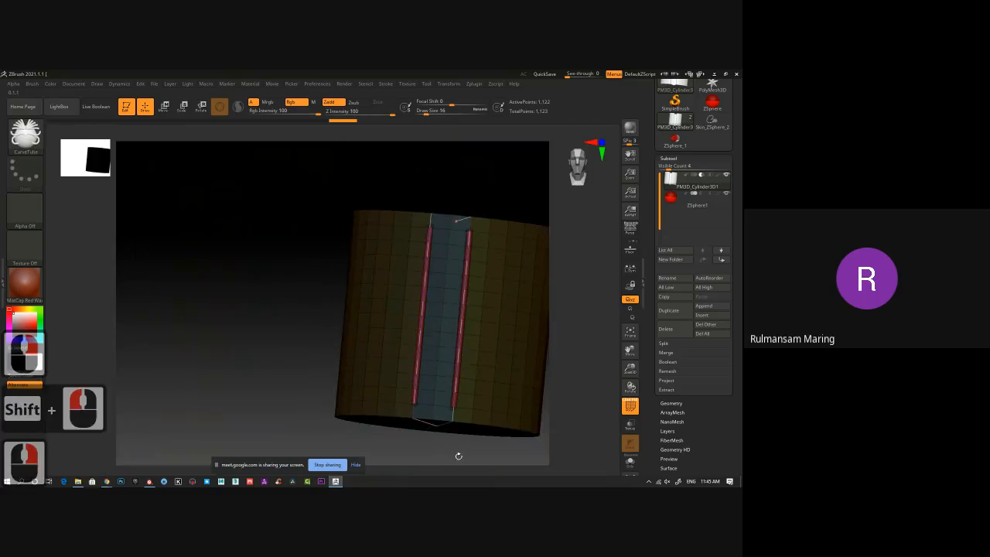
alt+drag(458, 455, 411, 420)
ctrl+right_drag(435, 400, 465, 437)
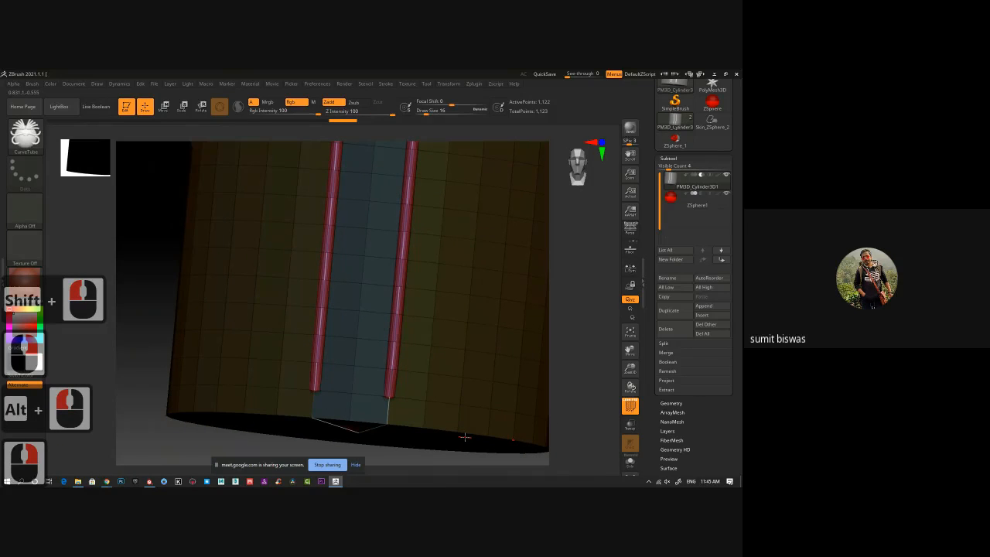
Reduce the draw size to 9 and regenerate thinner CurveTube tubes along the slot's edge curves, inspecting their upper ends.
key(bracketleft)
key(bracketleft)
key(bracketleft)
alt+click(394, 364)
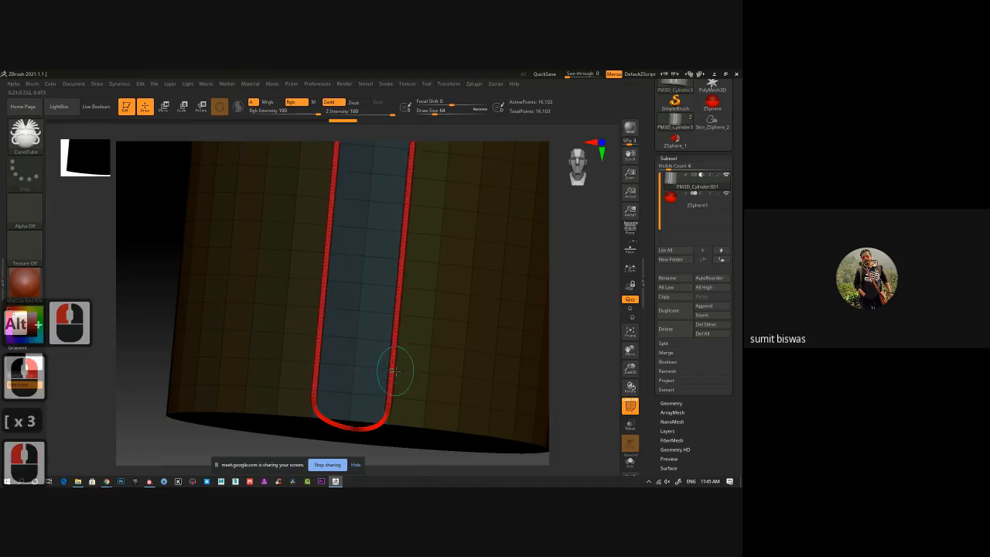
alt+drag(575, 276, 566, 448)
drag(573, 314, 579, 360)
alt+drag(591, 395, 557, 327)
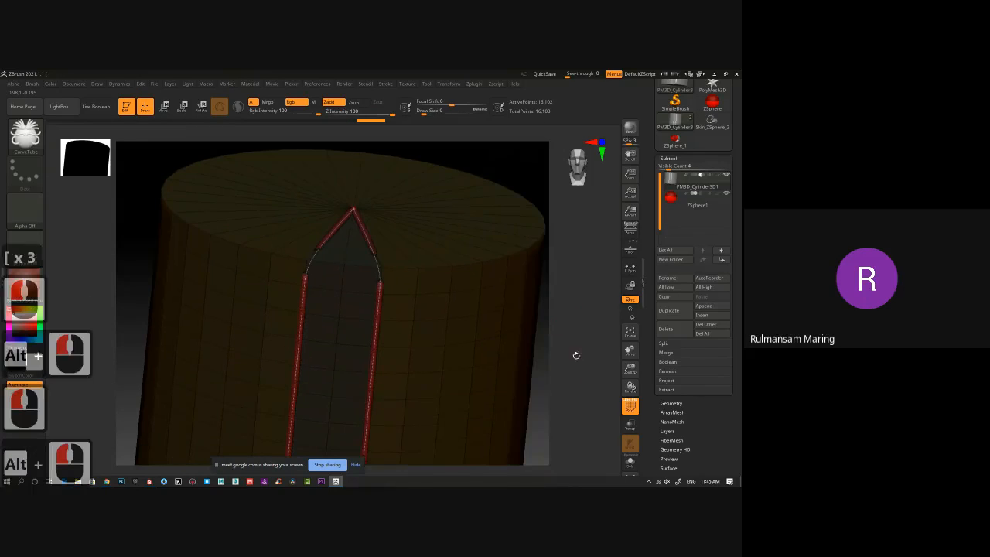
ctrl+right_drag(578, 372, 577, 382)
alt+drag(577, 382, 536, 353)
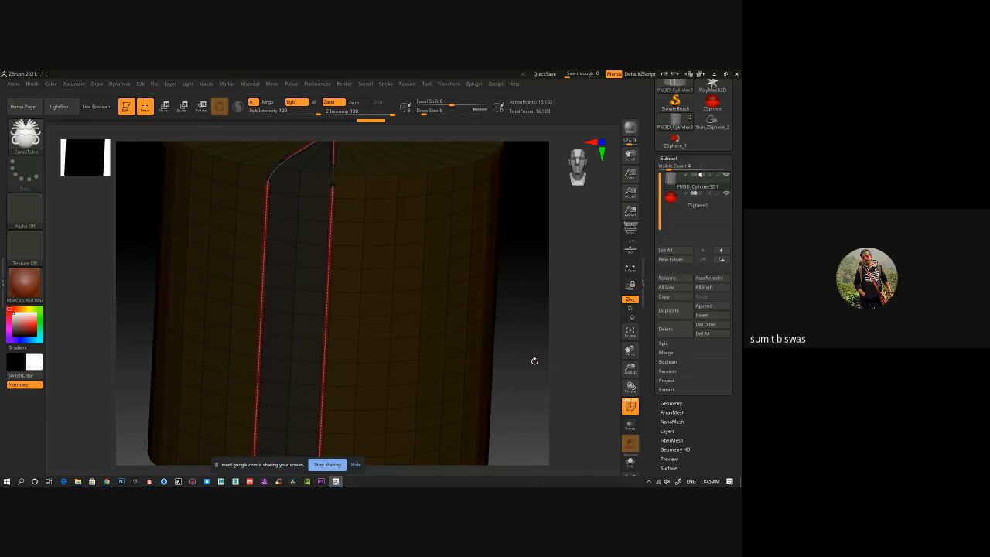
click(25, 136)
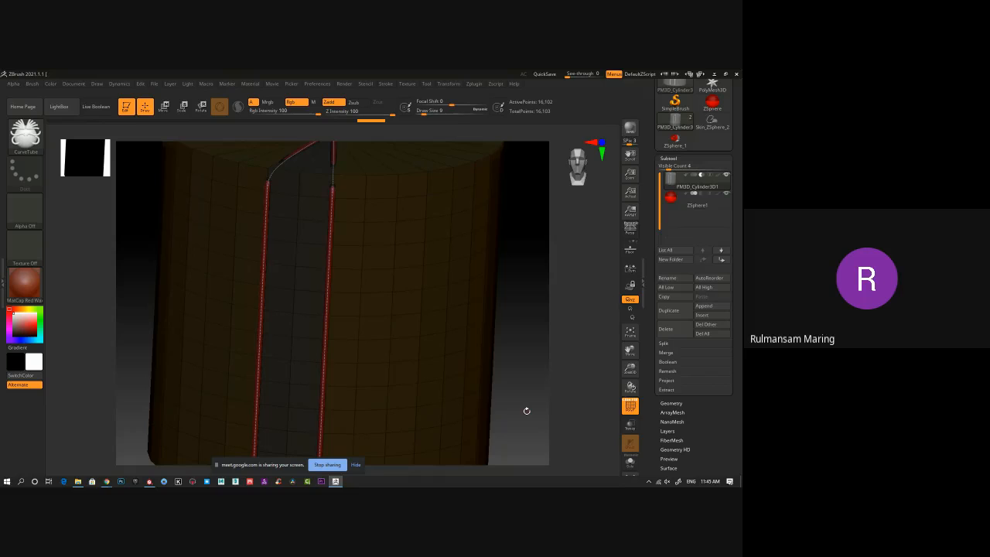
mouse_move(527, 410)
mouse_down()
mouse_move(518, 406)
mouse_move(529, 411)
mouse_up()
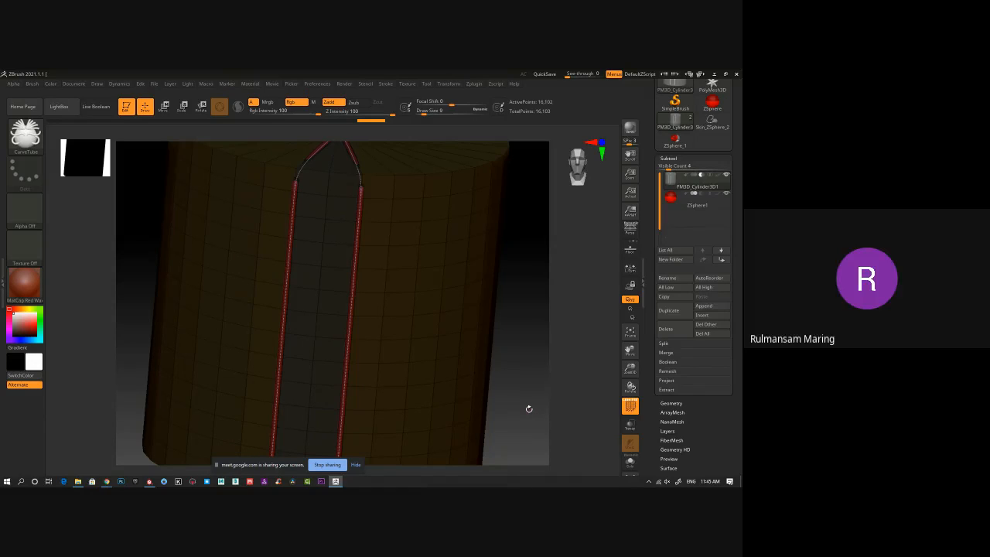
Make the ZSphere1 subtool active and isolate it with Solo.
click(718, 205)
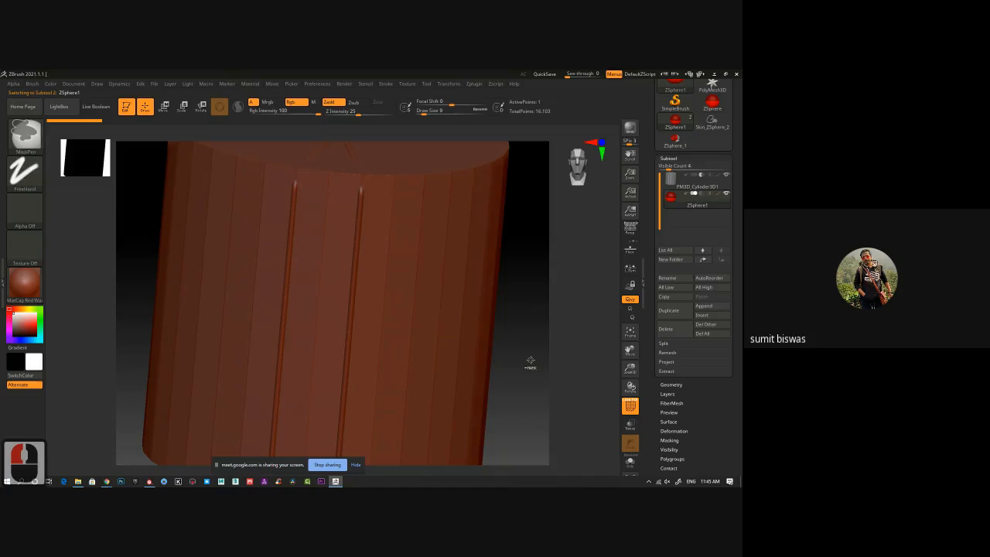
ctrl+right_drag(532, 359, 564, 322)
click(631, 460)
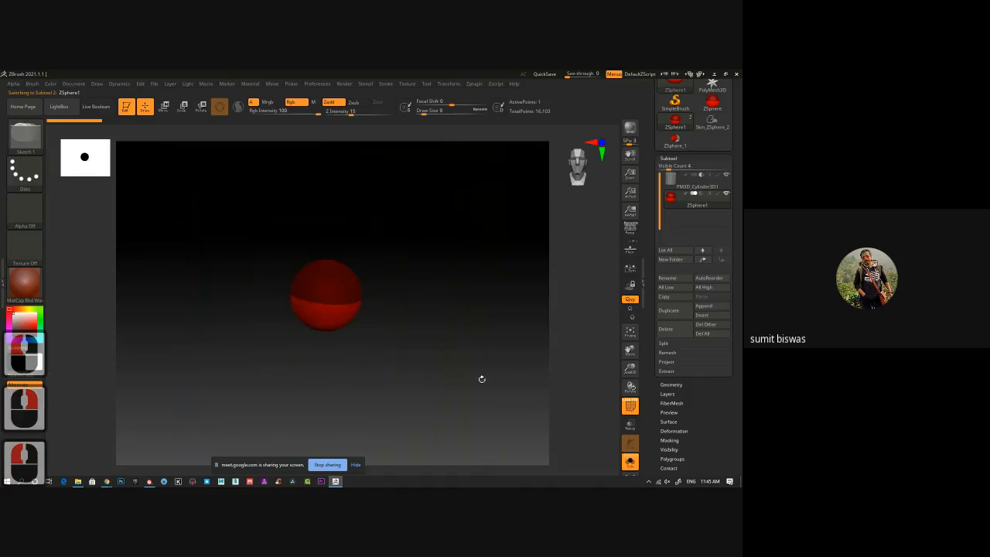
Add two child ZSpheres on different sides of the root ZSphere.
shift+click(311, 297)
drag(490, 377, 426, 377)
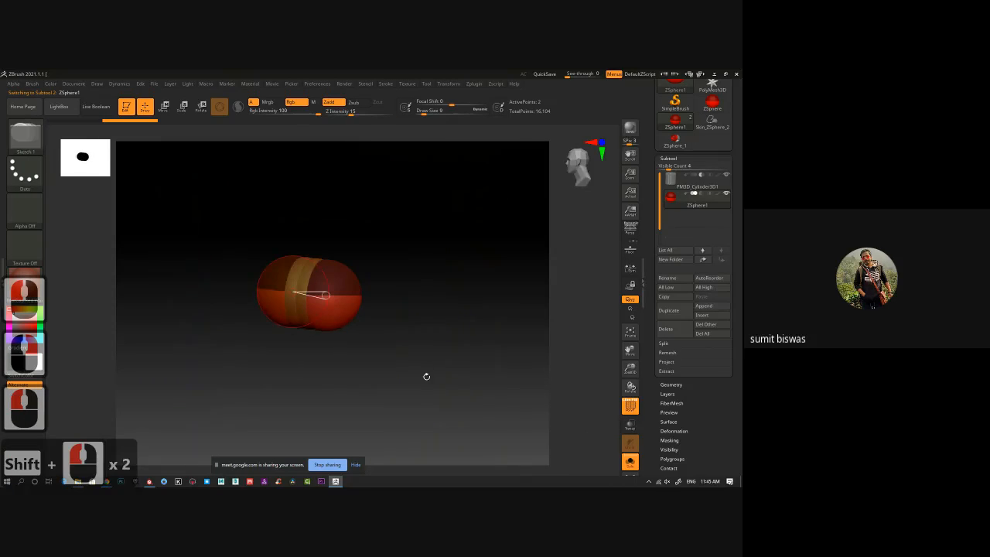
drag(325, 295, 325, 337)
drag(477, 352, 526, 349)
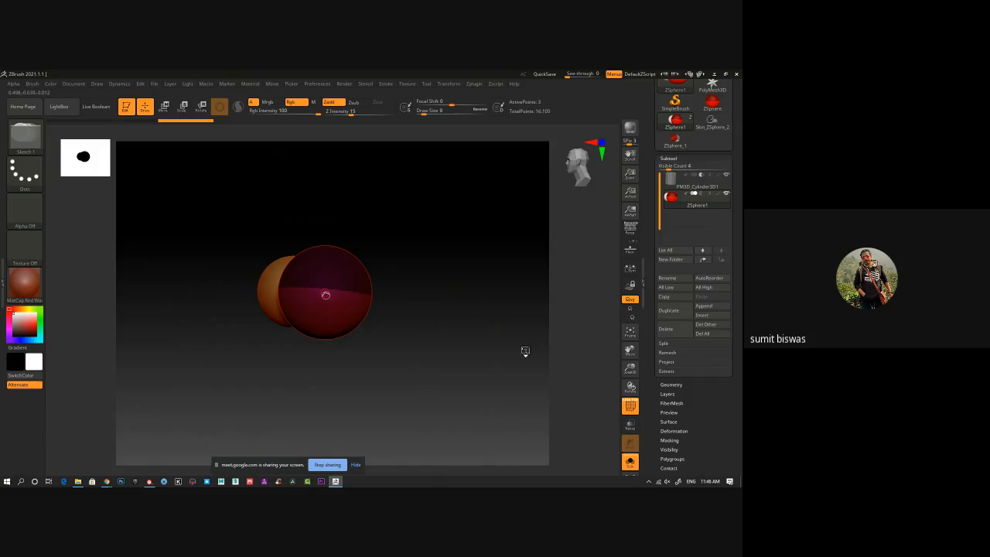
Preview the ZSphere chain's adaptive skin, hide the polyframe and return to the ZSphere display.
key(a)
drag(448, 344, 454, 385)
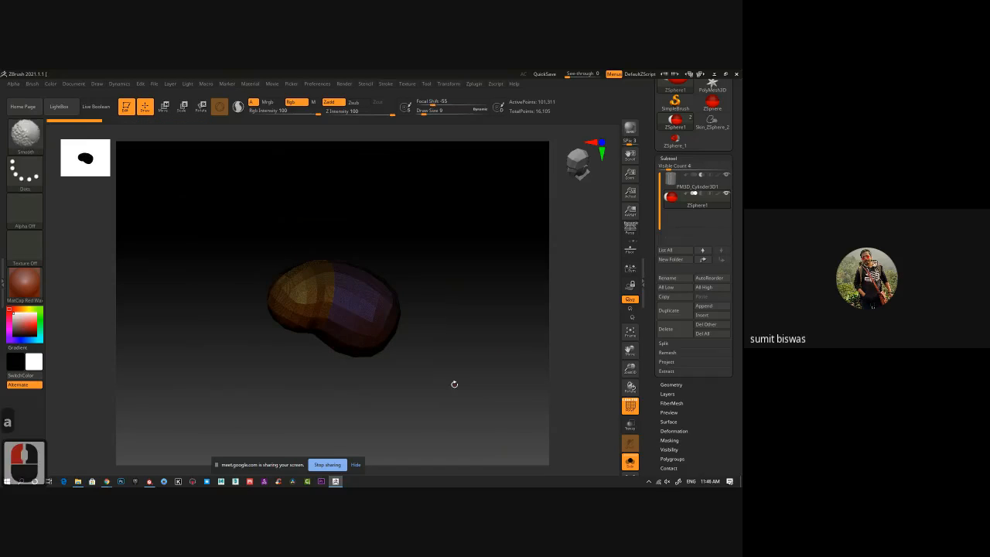
key(shift+f)
key(a)
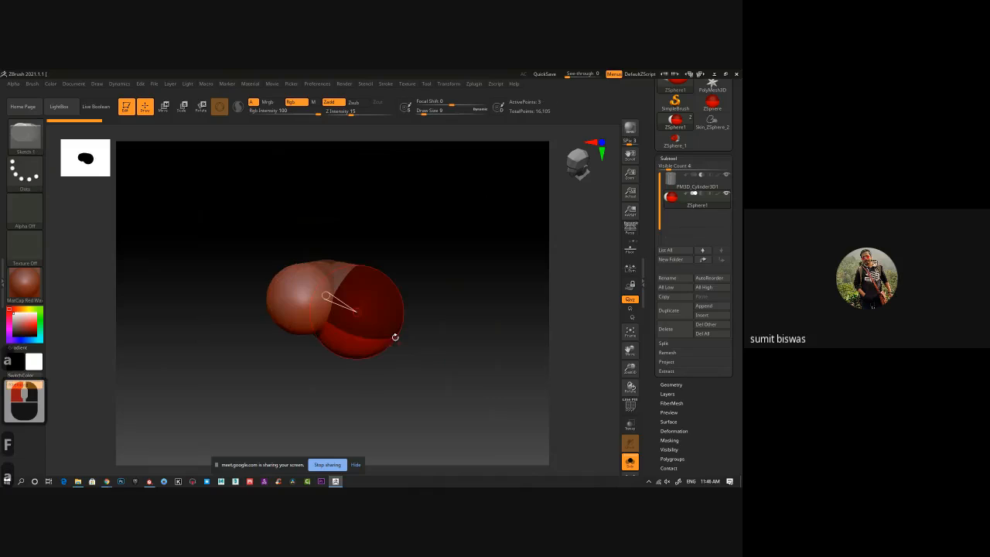
drag(304, 301, 307, 405)
drag(448, 401, 427, 396)
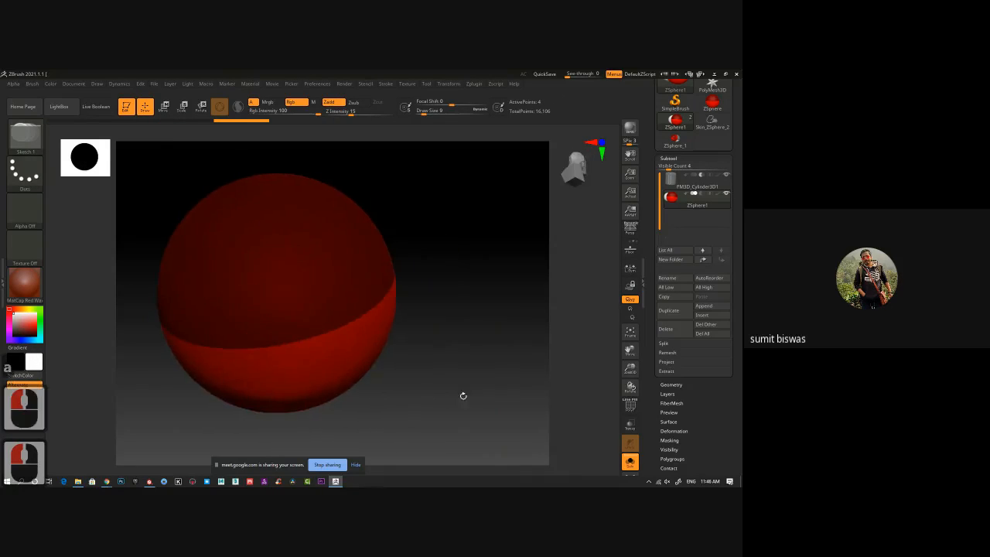
key(ctrl+z)
Move the ZSpheres far apart so the chain forms an inverted V with two long limbs.
key(w)
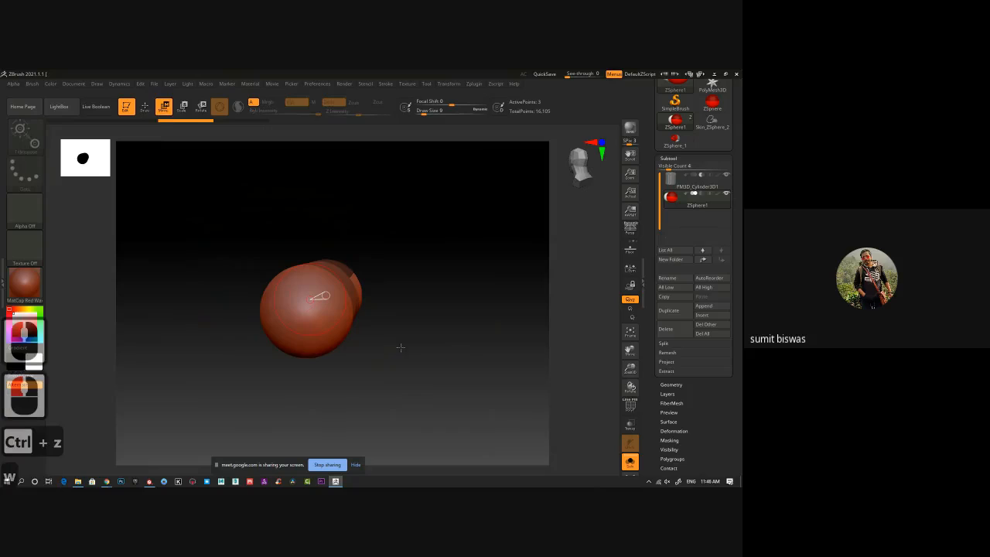
drag(319, 297, 214, 338)
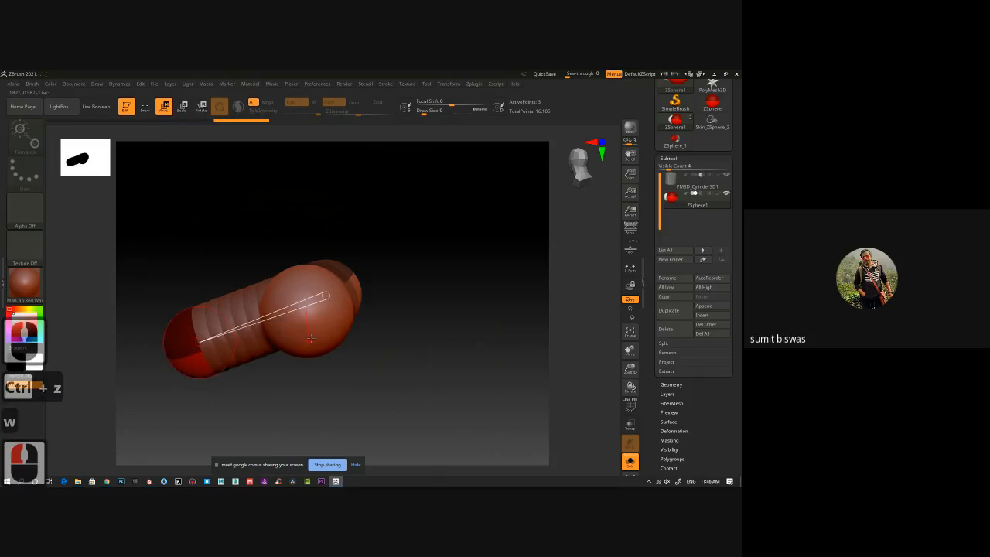
drag(412, 326, 479, 355)
drag(342, 304, 328, 170)
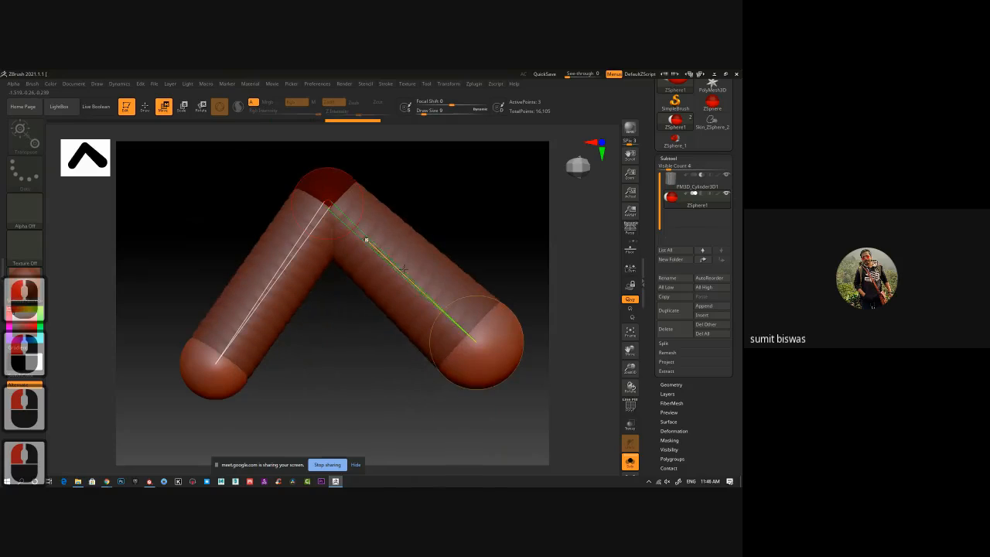
mouse_move(425, 261)
mouse_down()
mouse_move(484, 216)
mouse_move(437, 253)
mouse_up()
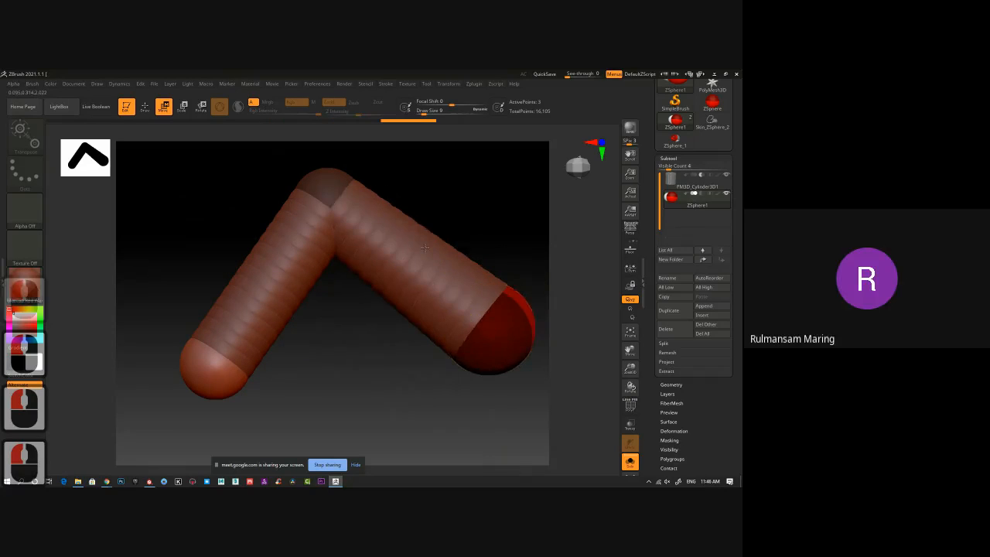
alt+click(429, 248)
ctrl+click(428, 248)
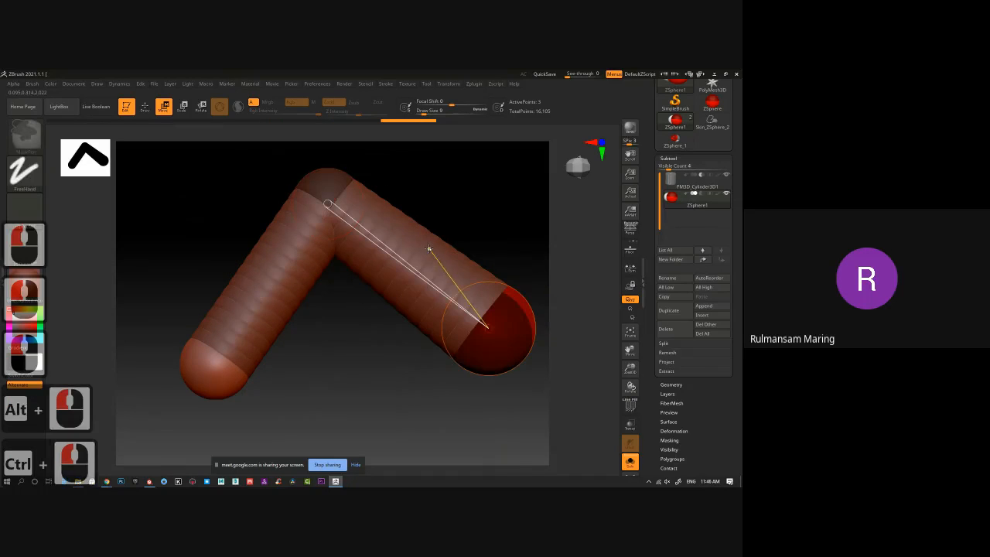
Insert a ZSphere in the middle of the shorter limb and move it outward to bend the limb.
click(145, 106)
click(271, 285)
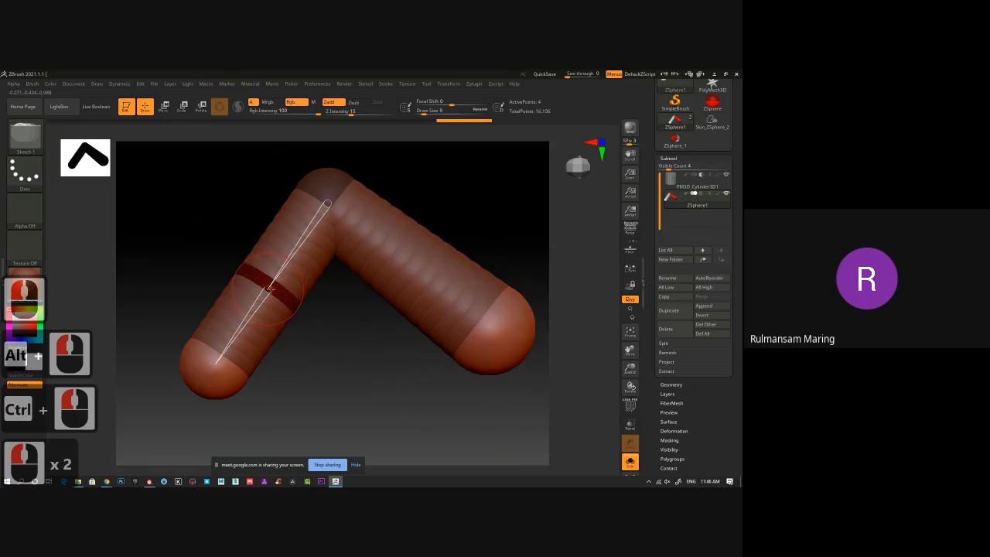
key(w)
drag(269, 287, 197, 229)
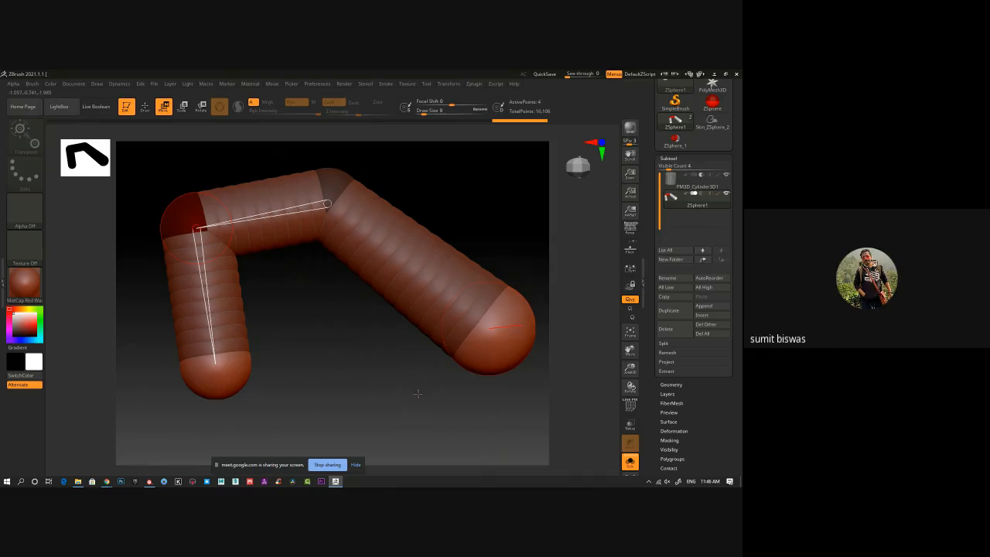
mouse_move(379, 382)
mouse_down()
mouse_move(374, 338)
mouse_move(369, 389)
mouse_up()
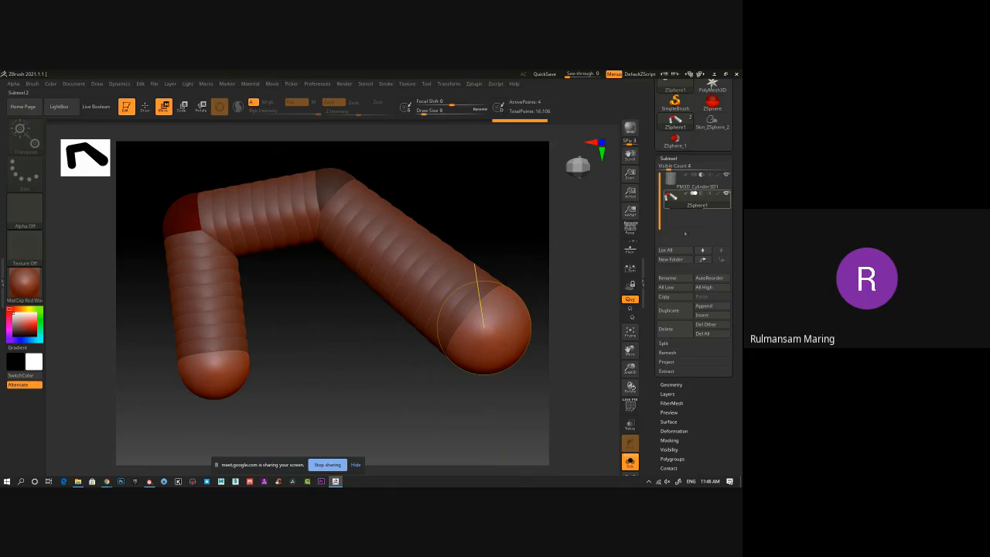
Delete the ZSphere1 subtool, then append a fresh ZSphere and make it the active subtool.
click(688, 329)
click(637, 345)
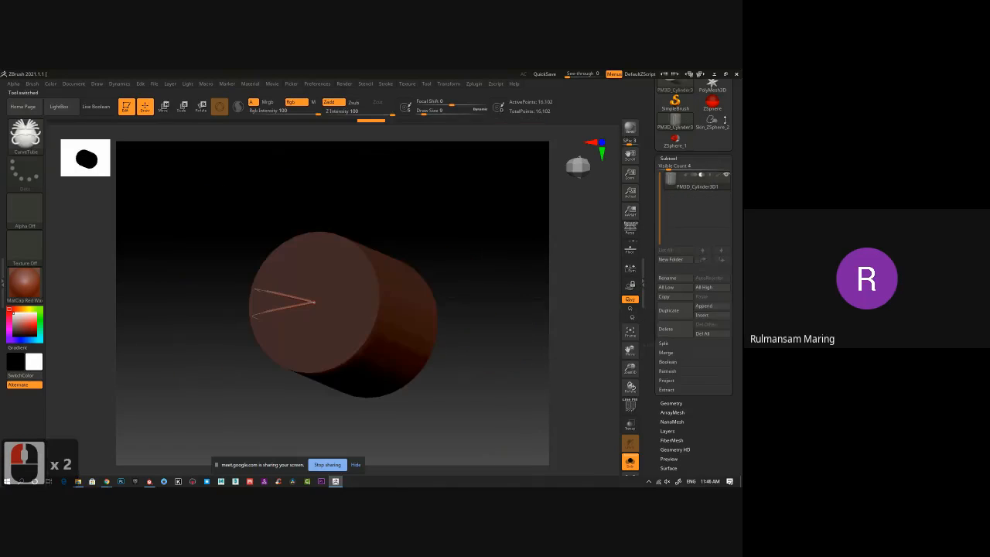
click(714, 308)
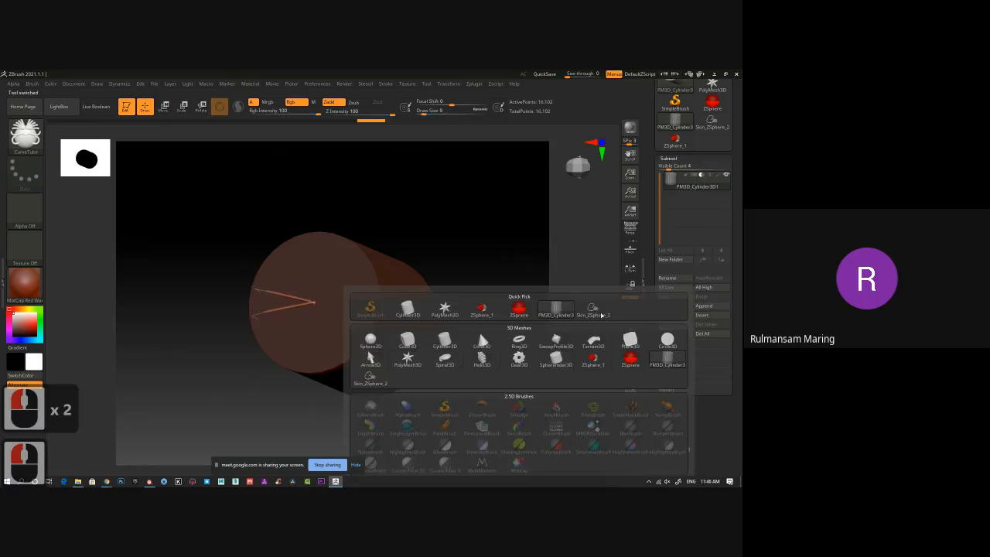
click(520, 309)
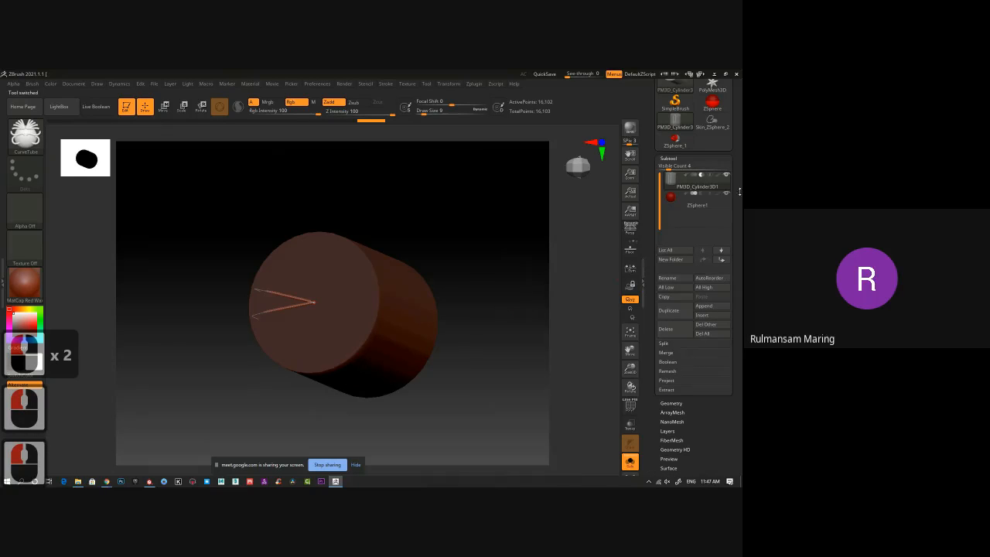
click(723, 206)
Draw one child ZSphere on the side of the root ZSphere and undo the extra one added to it.
mouse_move(462, 330)
mouse_down()
mouse_move(442, 338)
mouse_move(453, 345)
mouse_move(367, 318)
mouse_up()
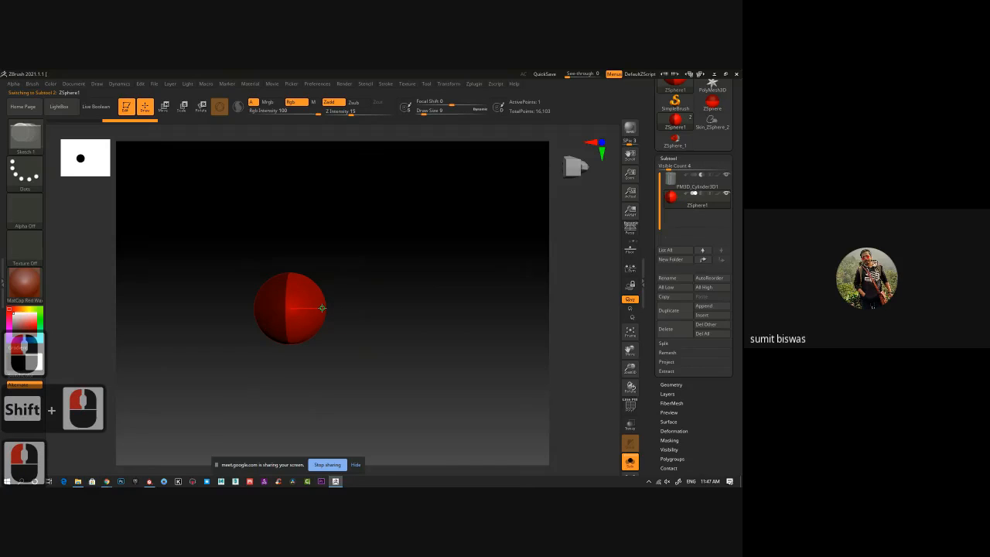
drag(322, 308, 360, 304)
shift+click(440, 312)
drag(432, 293, 442, 376)
shift+click(409, 360)
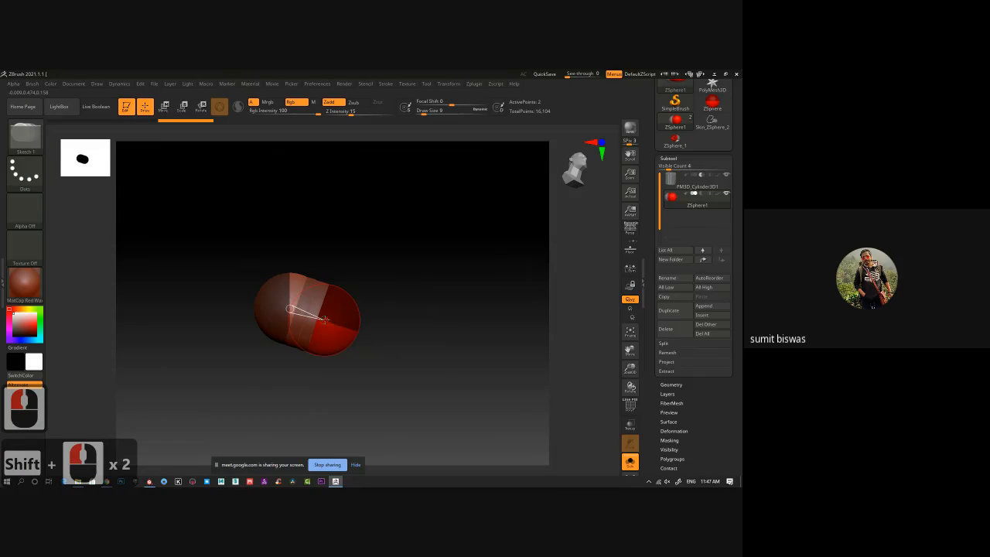
drag(326, 318, 368, 325)
key(ctrl+z)
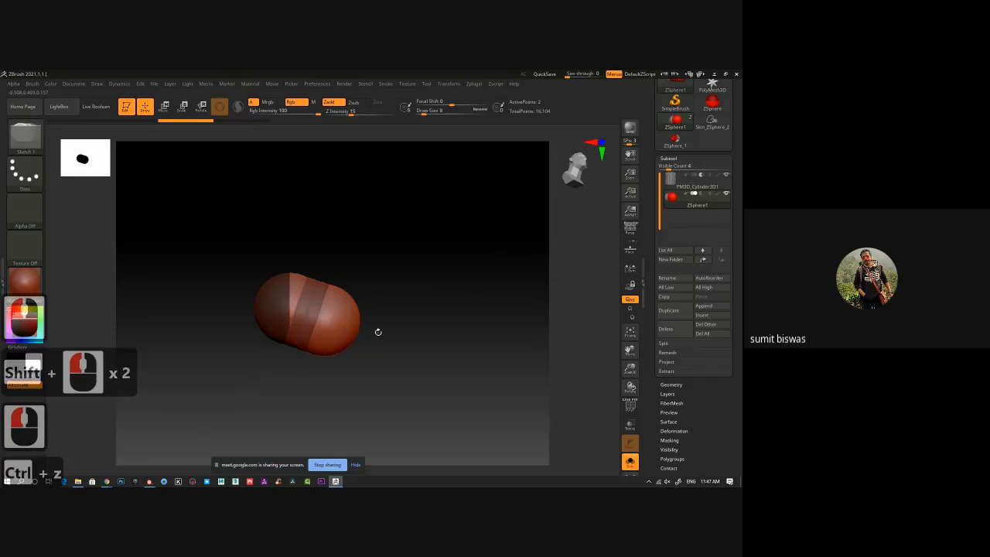
Move the child and root ZSpheres apart to stretch the chain into one long straight limb.
key(w)
drag(330, 321, 511, 347)
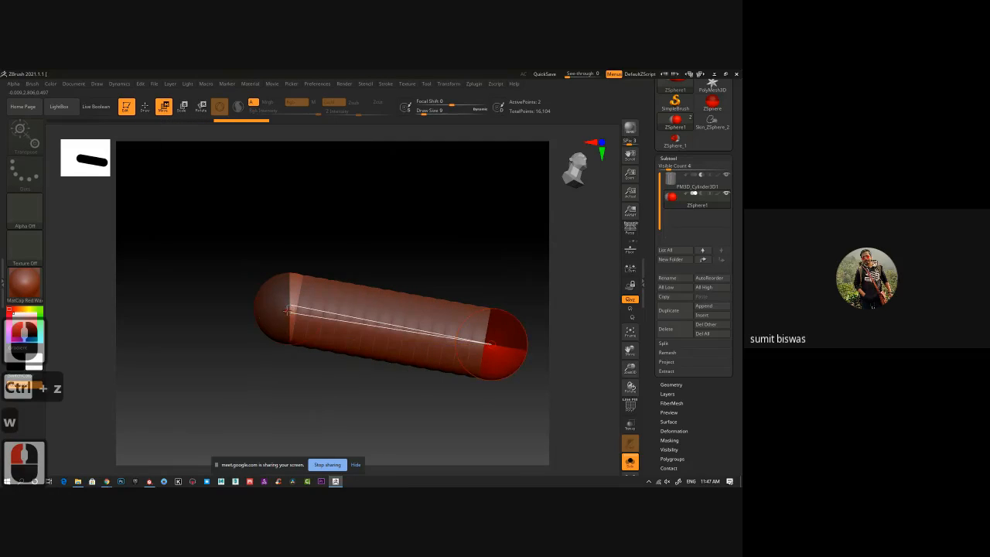
mouse_move(279, 312)
mouse_down()
mouse_move(222, 314)
mouse_move(489, 343)
mouse_up()
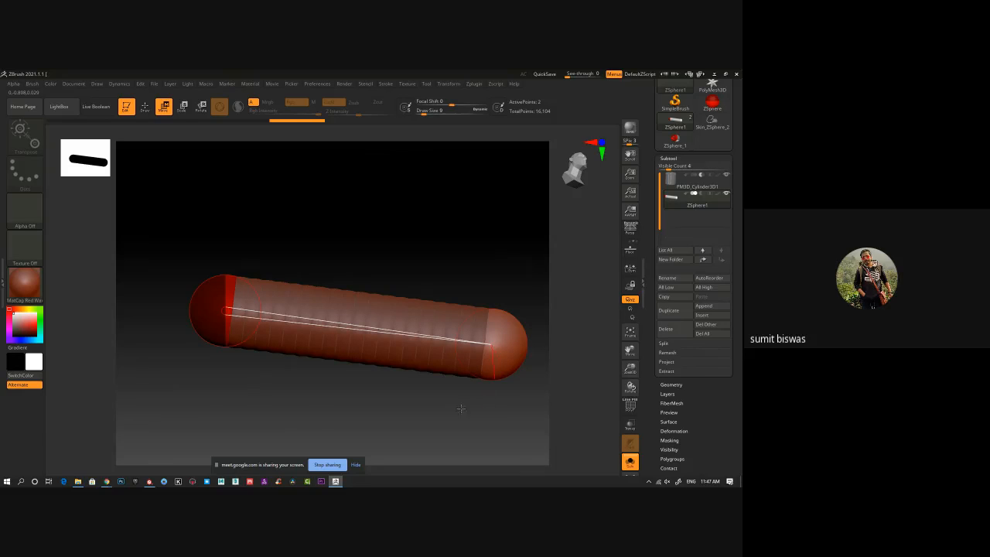
drag(461, 409, 438, 426)
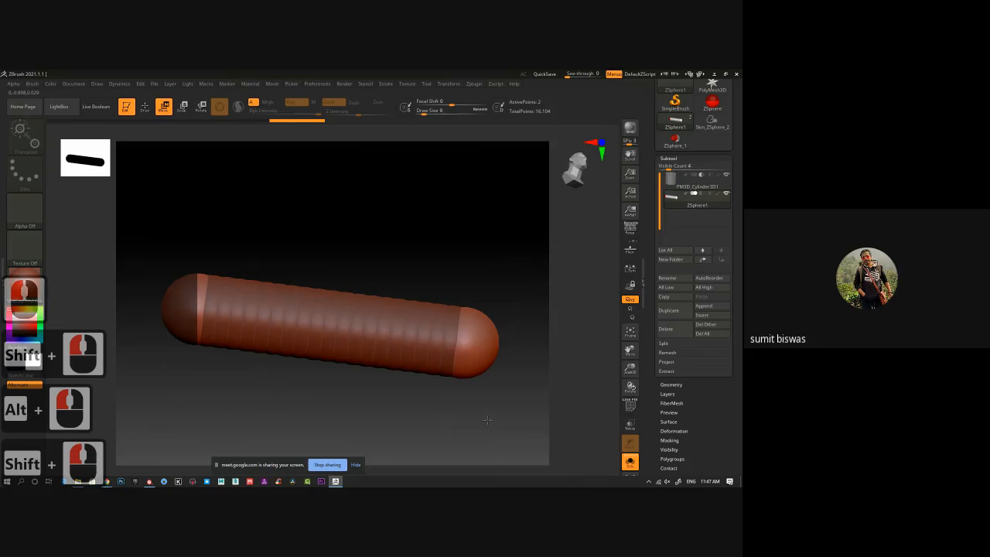
Preview the limb's adaptive skin from the side, then move the upper ZSphere to make the limb vertical.
click(581, 183)
alt+drag(427, 339, 458, 261)
ctrl+right_drag(471, 307, 423, 304)
alt+drag(423, 305, 382, 328)
key(a)
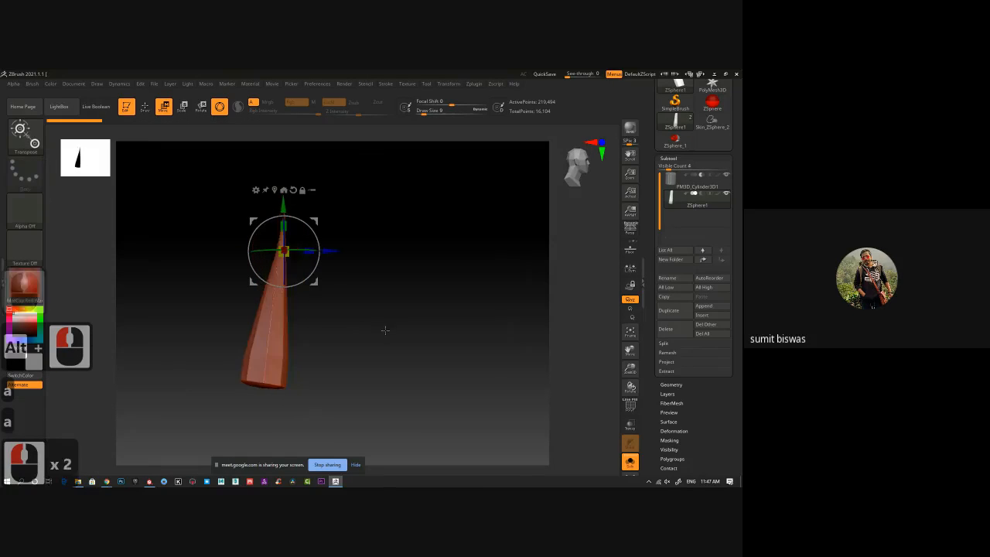
key(a)
drag(292, 207, 270, 199)
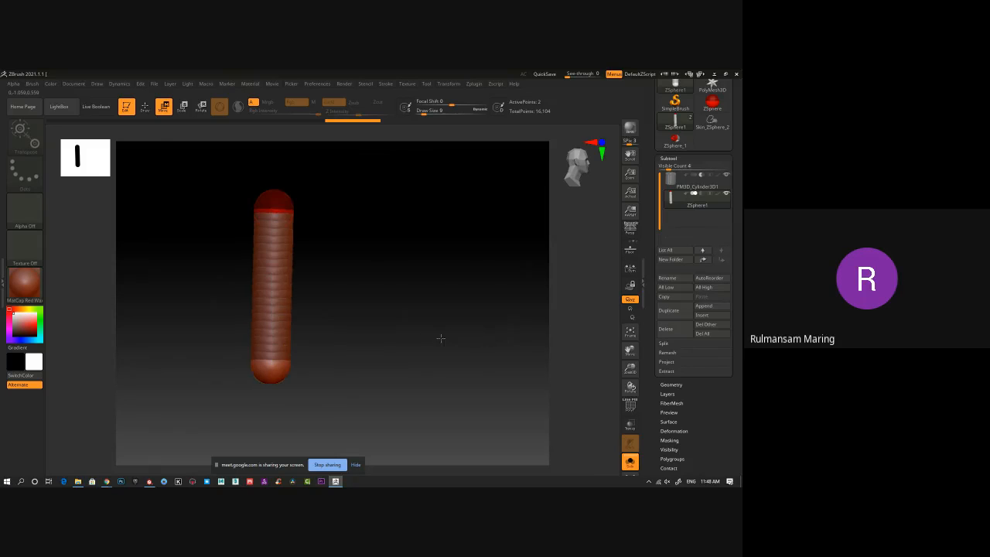
shift+drag(438, 335, 465, 323)
Close ZBrush without saving the project changes.
click(737, 74)
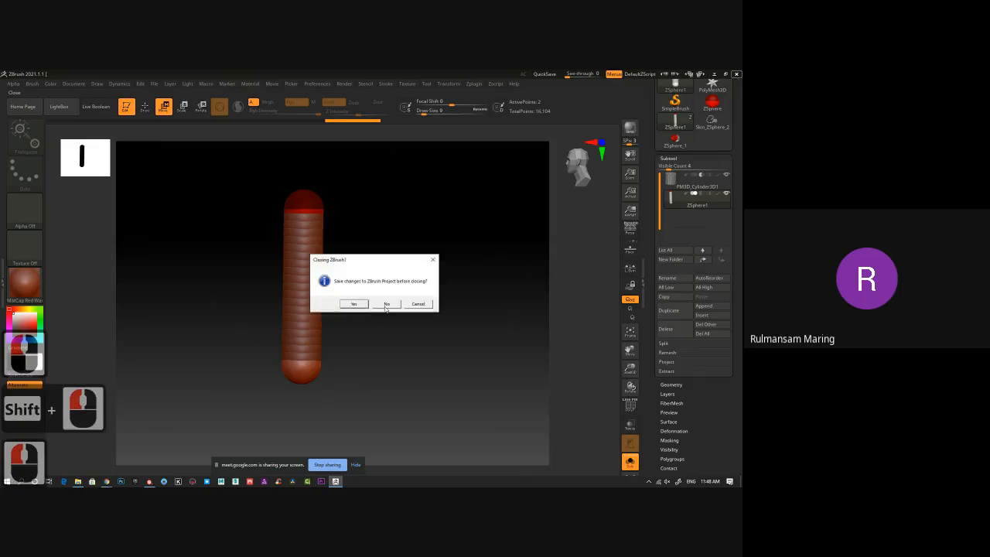
click(389, 311)
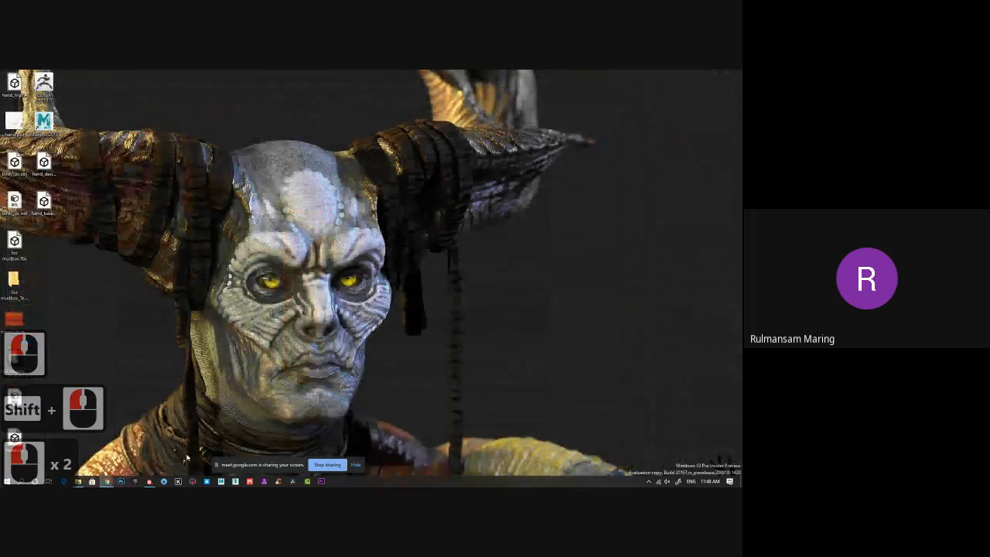
Switch to Substance Painter and open the recent project D:/Online class/Organic/posed.spp.
click(151, 482)
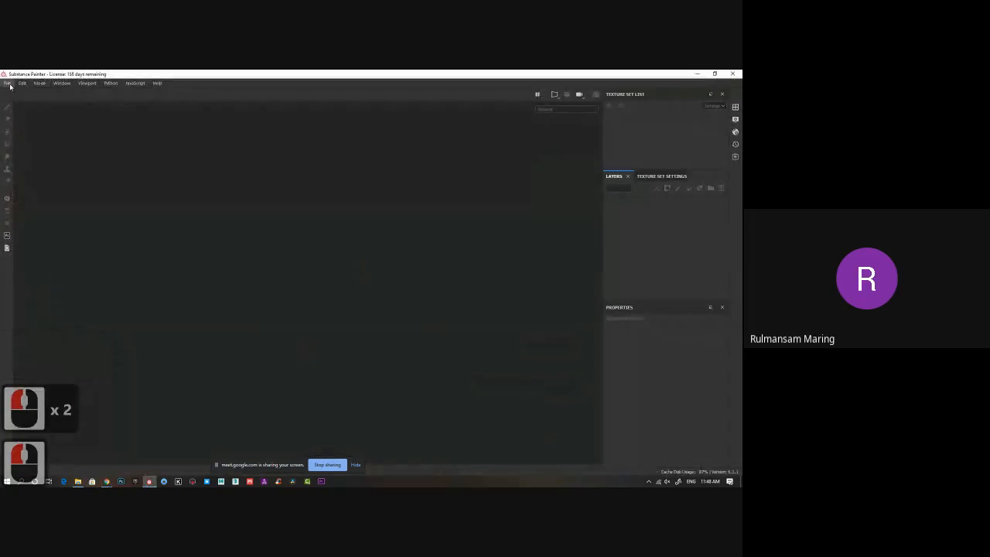
click(9, 85)
mouse_move(23, 108)
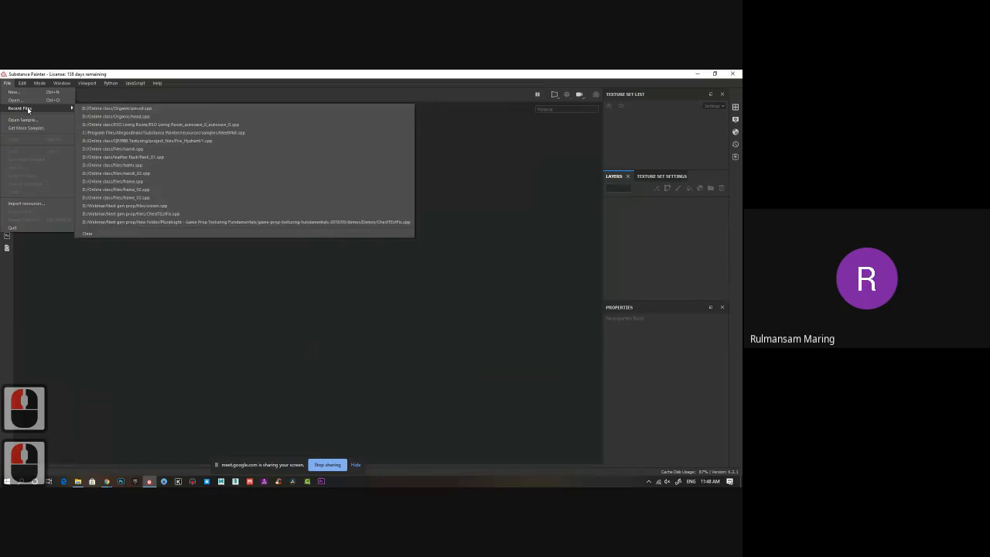
click(123, 110)
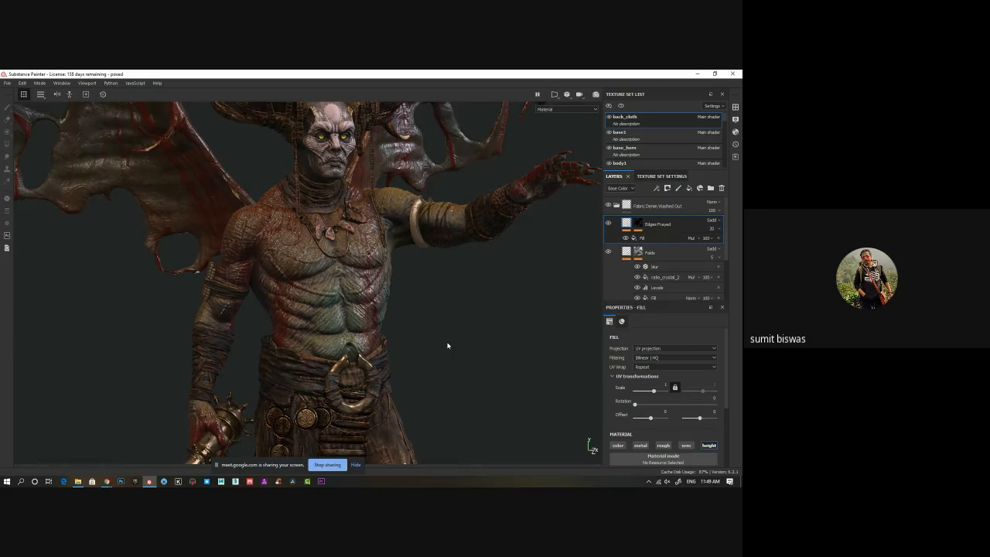
Examine the textured demon's upper body, wings, horns and face in the 3D view.
click(448, 293)
alt+middle_drag(449, 292, 443, 382)
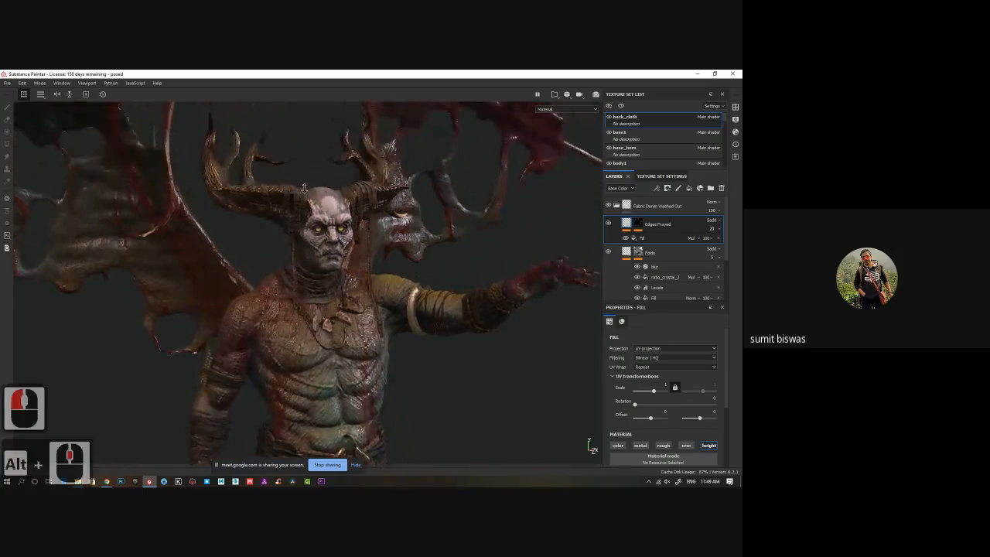
alt+right_drag(305, 188, 380, 204)
alt+middle_drag(380, 203, 385, 386)
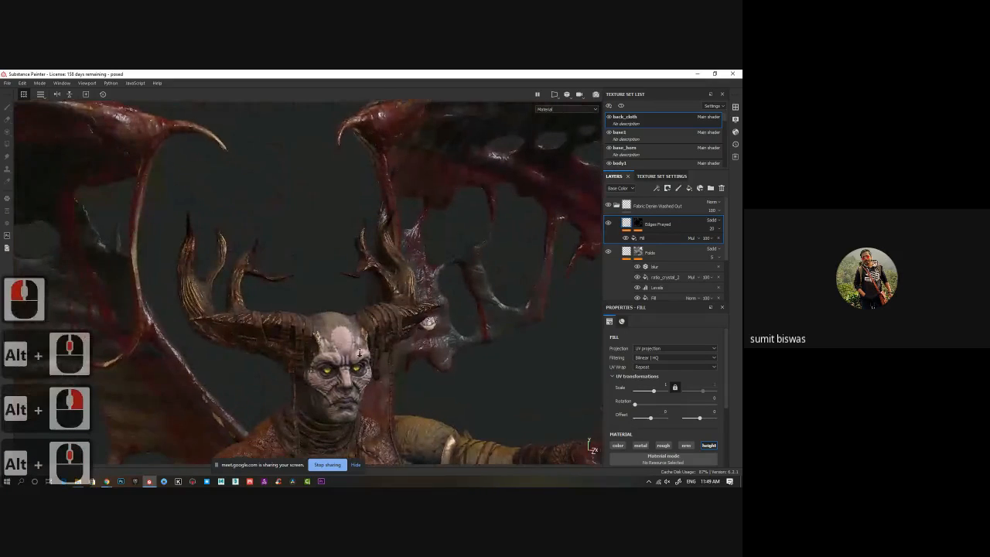
alt+right_drag(360, 352, 393, 360)
alt+middle_drag(393, 360, 401, 263)
alt+right_drag(401, 263, 445, 271)
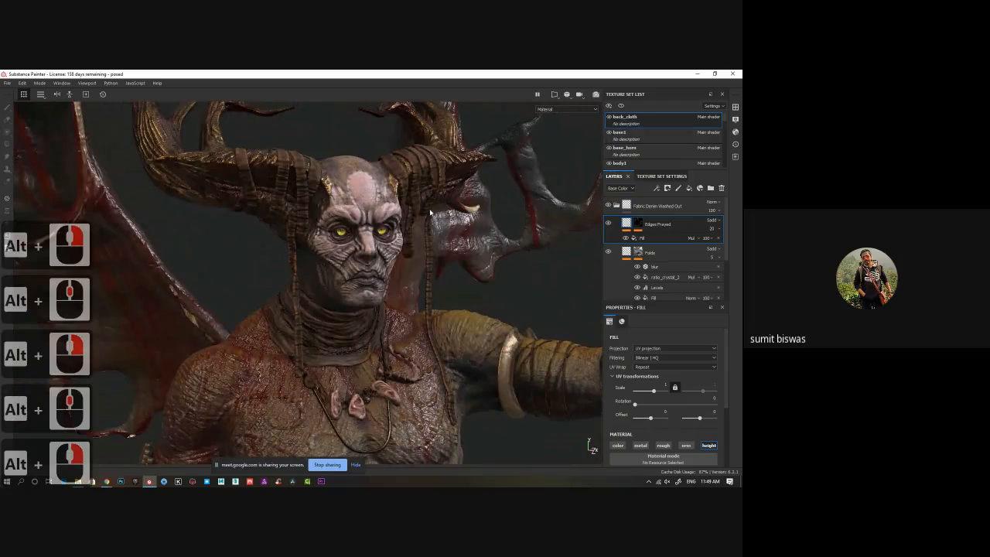
Isolate the strap_2 texture set wrapped around the horns and inspect the straps from several angles.
right_click(417, 172)
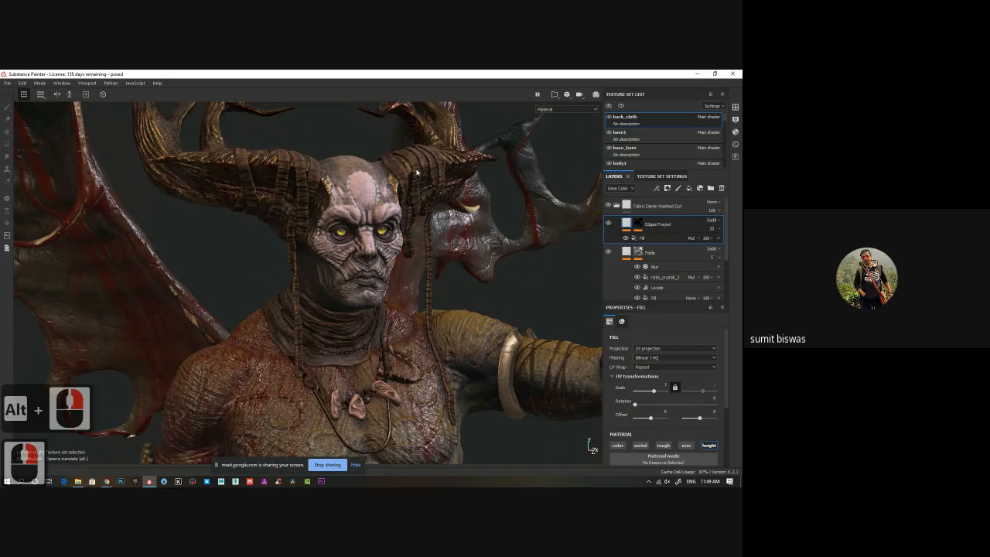
click(622, 106)
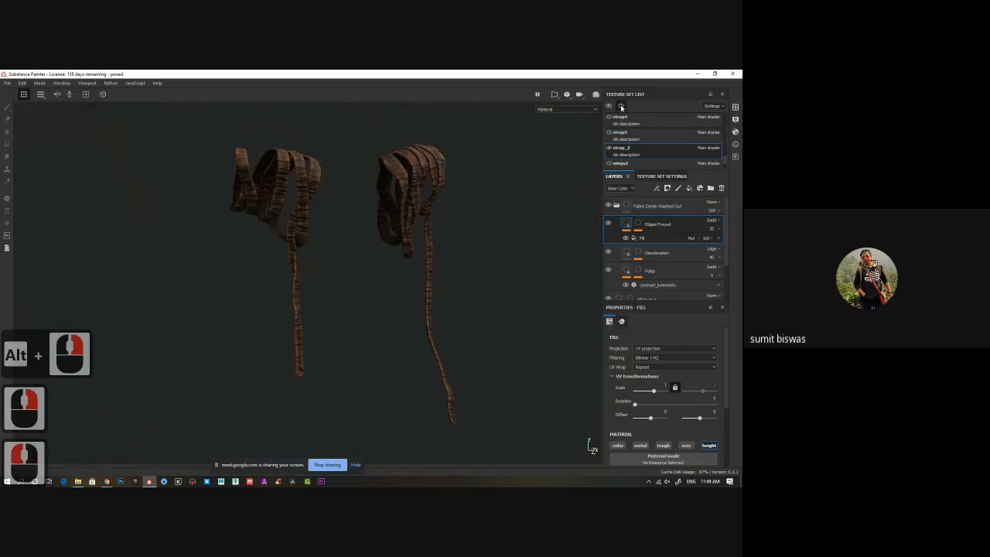
alt+drag(517, 289, 431, 283)
alt+middle_drag(427, 265, 436, 287)
alt+right_drag(436, 287, 410, 253)
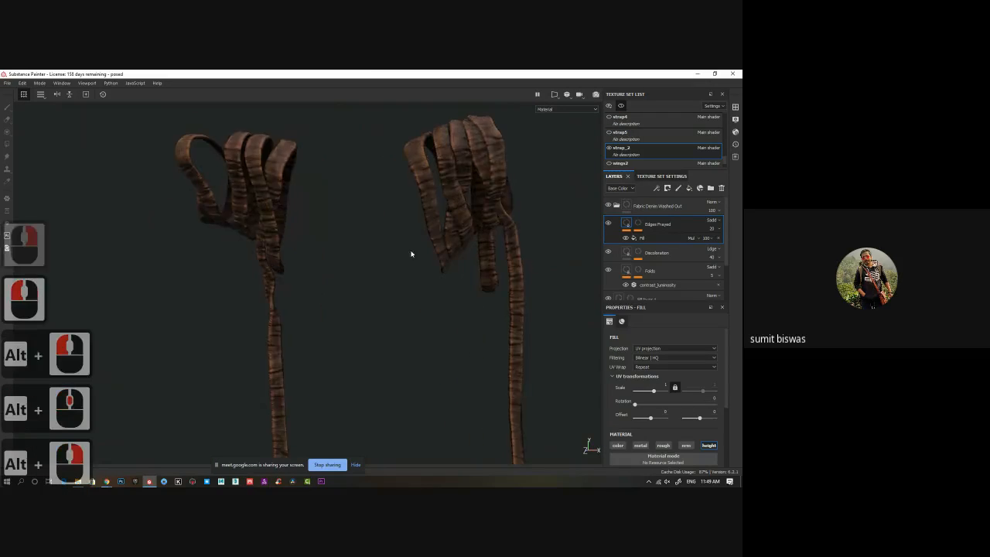
alt+middle_drag(274, 175, 392, 237)
alt+right_drag(393, 238, 488, 323)
alt+middle_drag(488, 322, 429, 270)
alt+drag(429, 270, 438, 258)
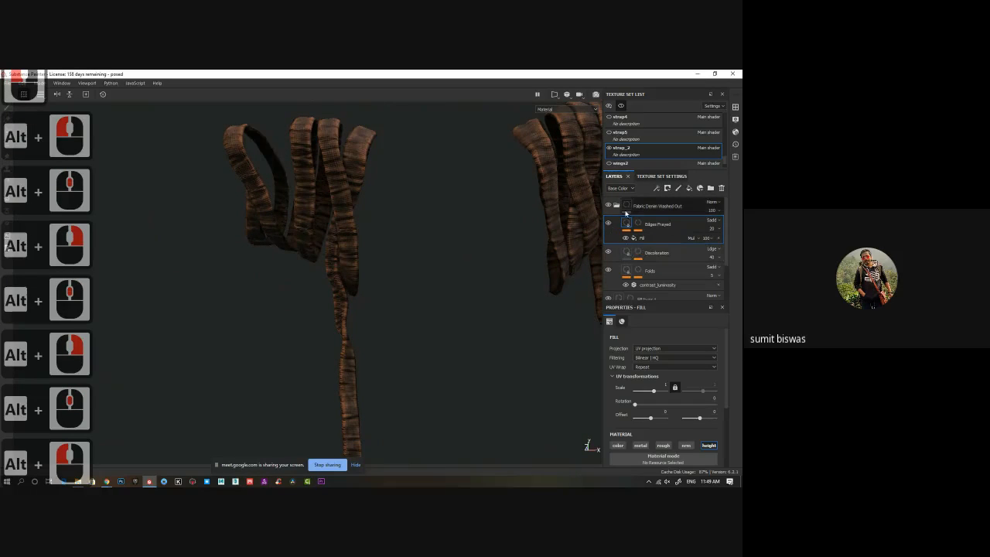
Compare the straps with the Fabric Denim Washed Out folder hidden and shown, then collapse the folder.
click(610, 206)
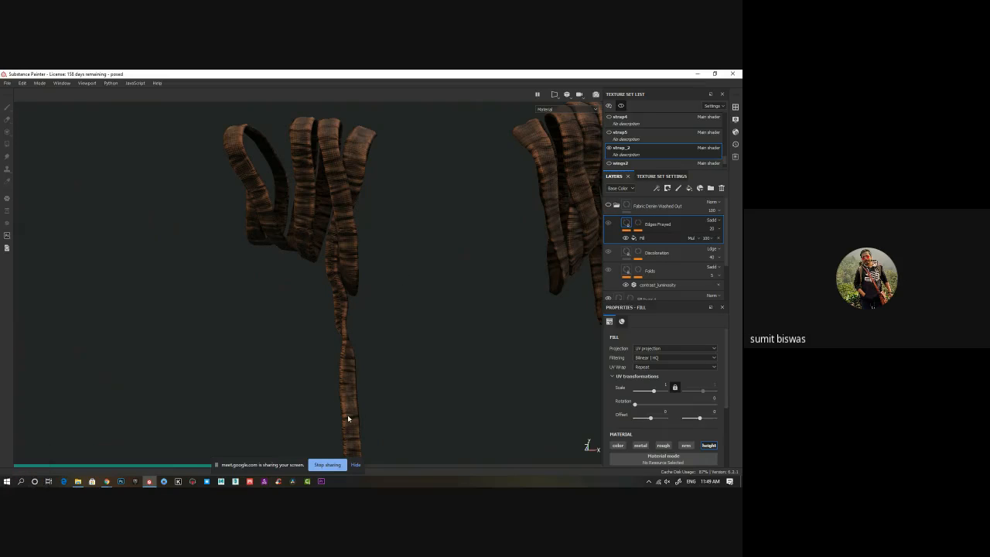
double_click(609, 206)
click(609, 206)
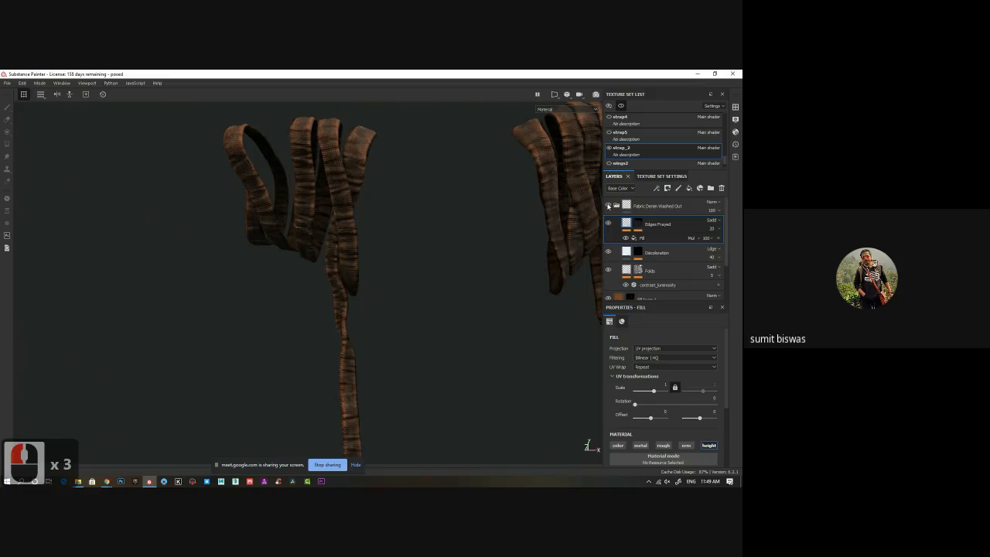
click(618, 206)
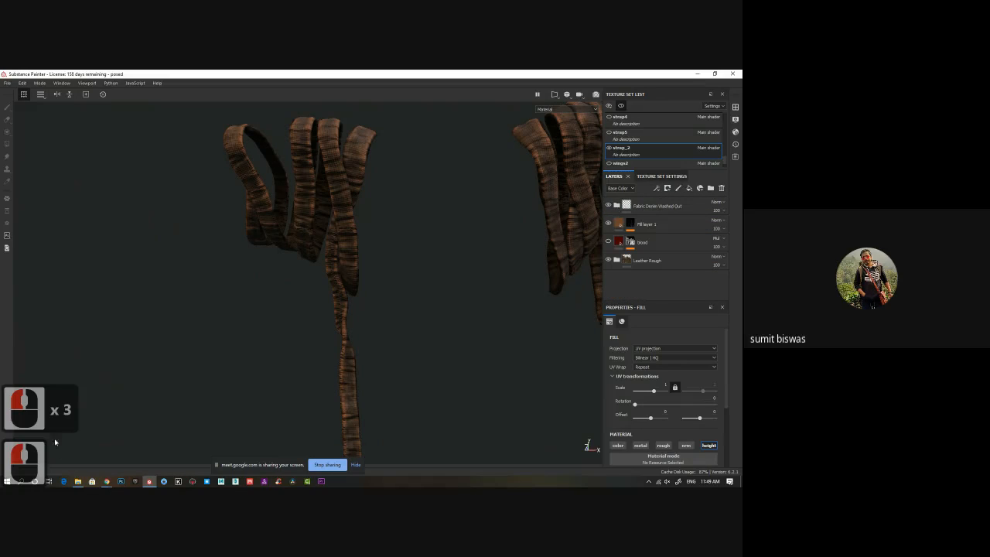
click(87, 83)
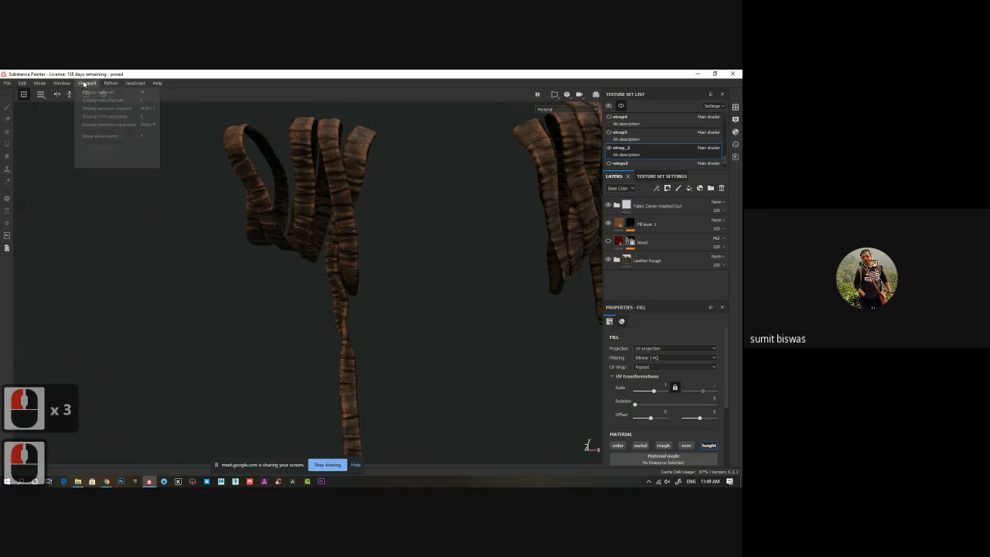
mouse_move(43, 84)
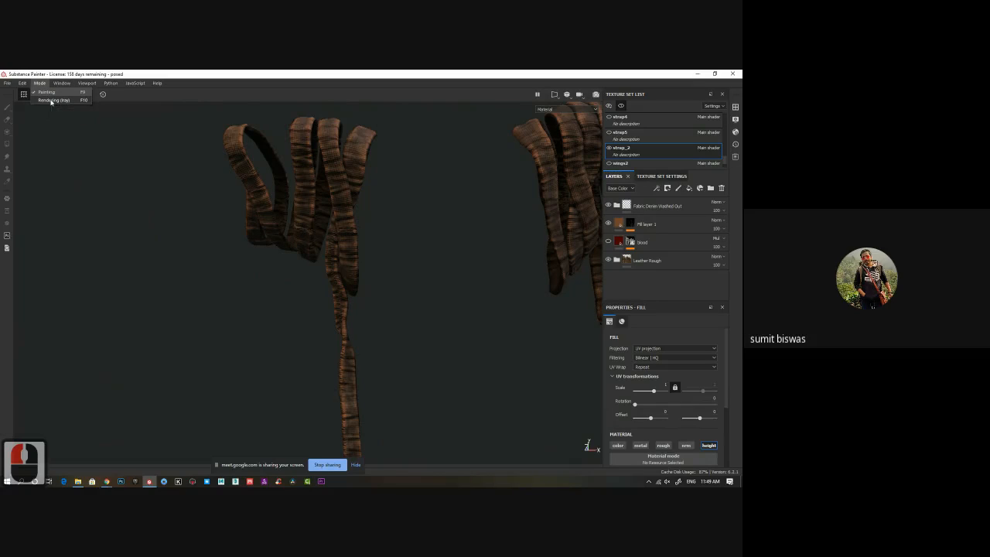
click(53, 100)
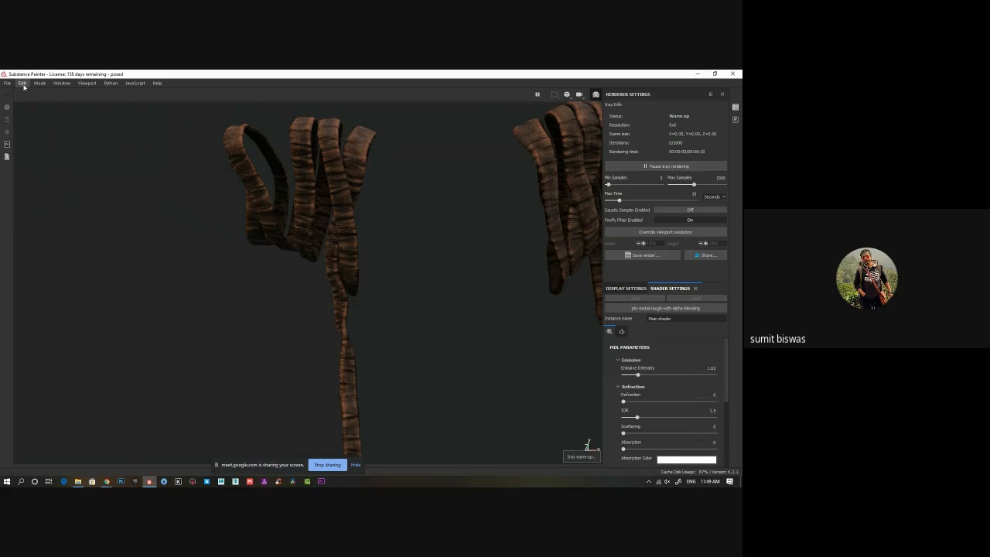
click(595, 95)
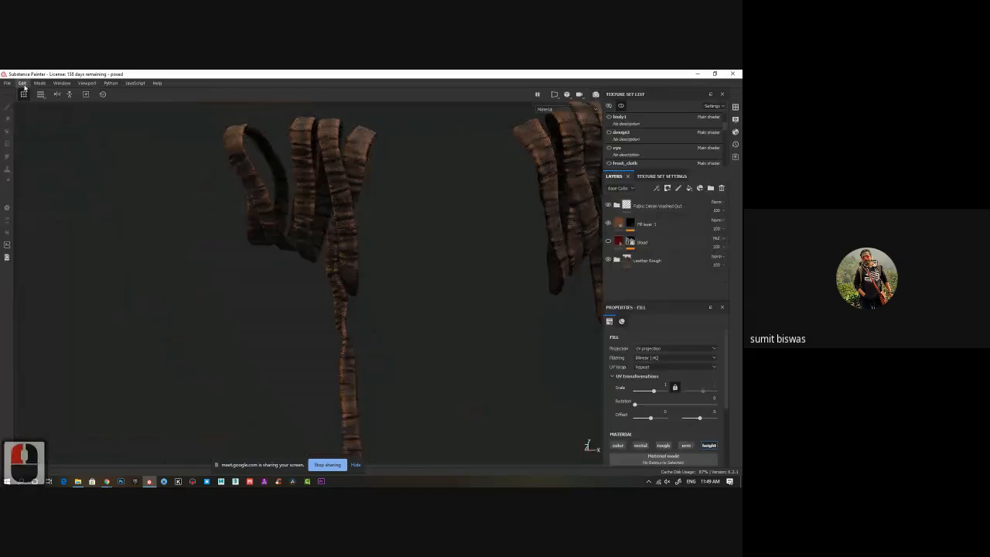
Reset the interface layout to restore an enlarged shelf, and select the Fabric Denim smart material in it.
click(23, 86)
mouse_move(38, 85)
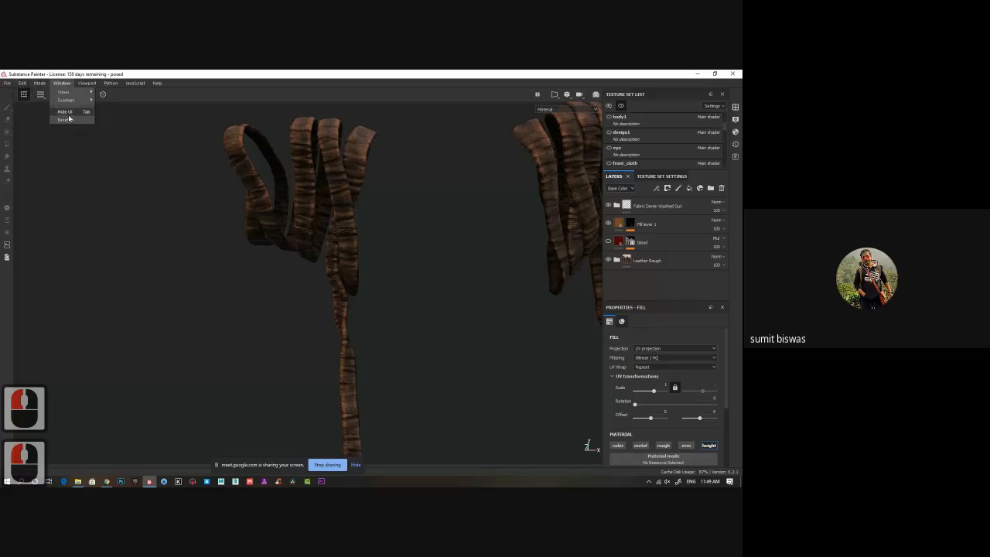
click(68, 122)
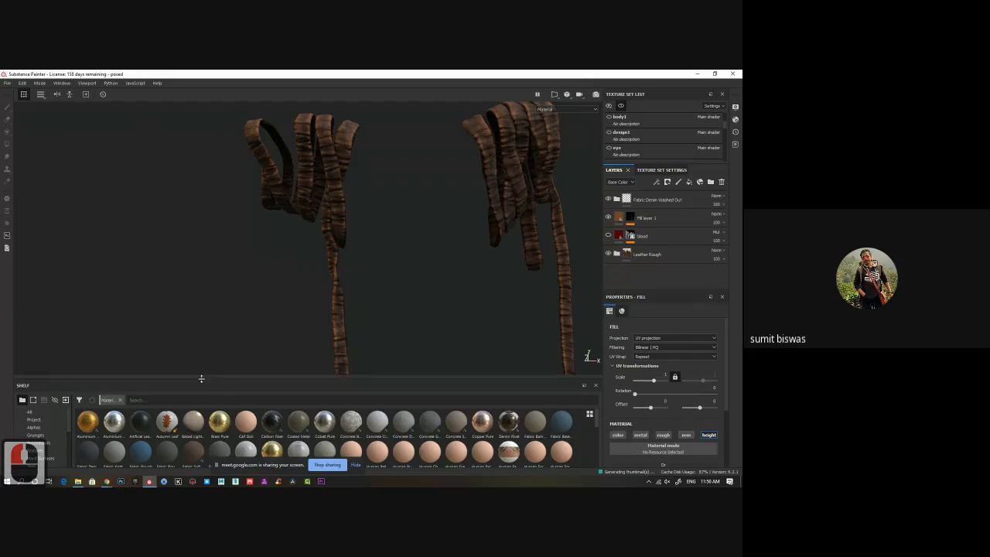
drag(201, 378, 201, 260)
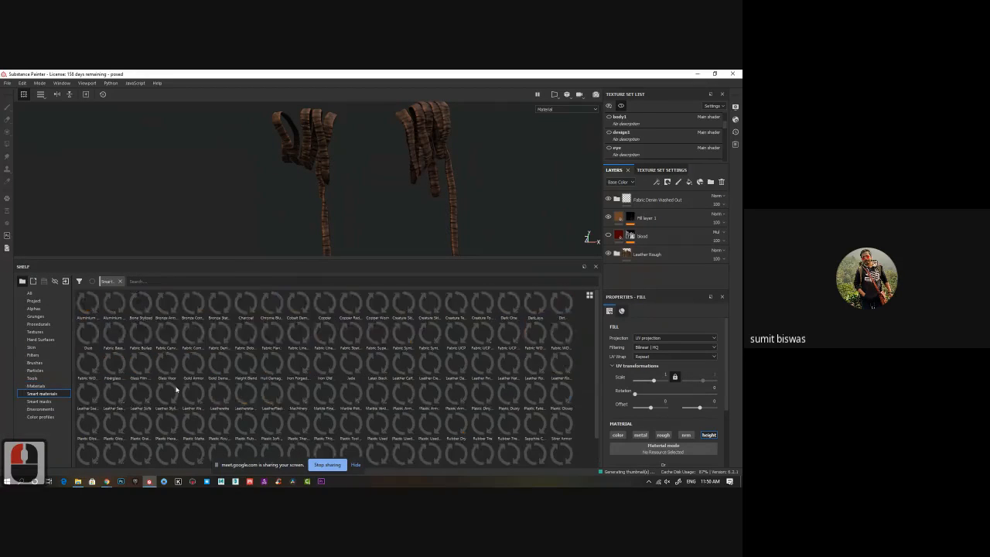
click(219, 333)
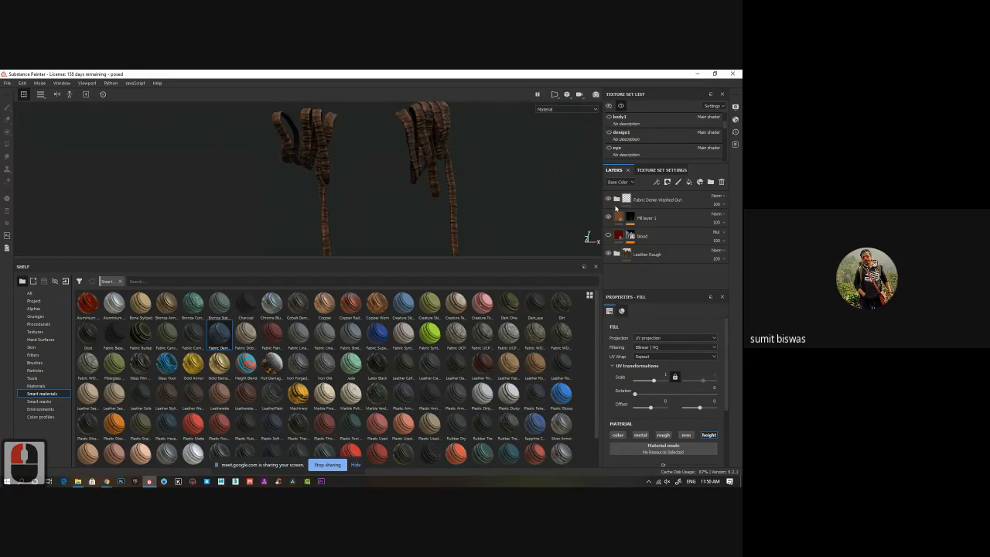
Expand the Fabric Denim Washed Out folder and toggle its Edges Frayed, Discoloration and Folds layers to compare each one's effect.
click(617, 201)
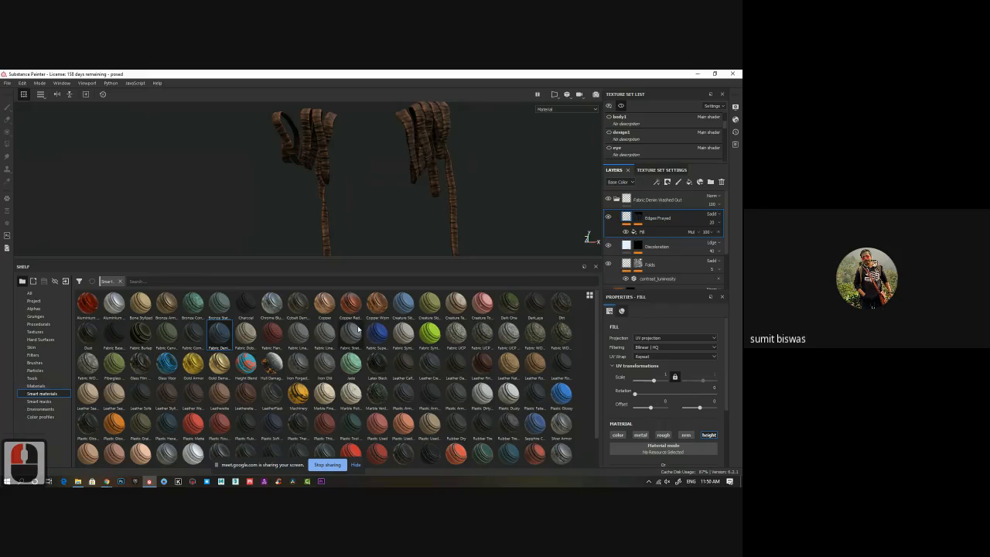
click(610, 219)
click(609, 246)
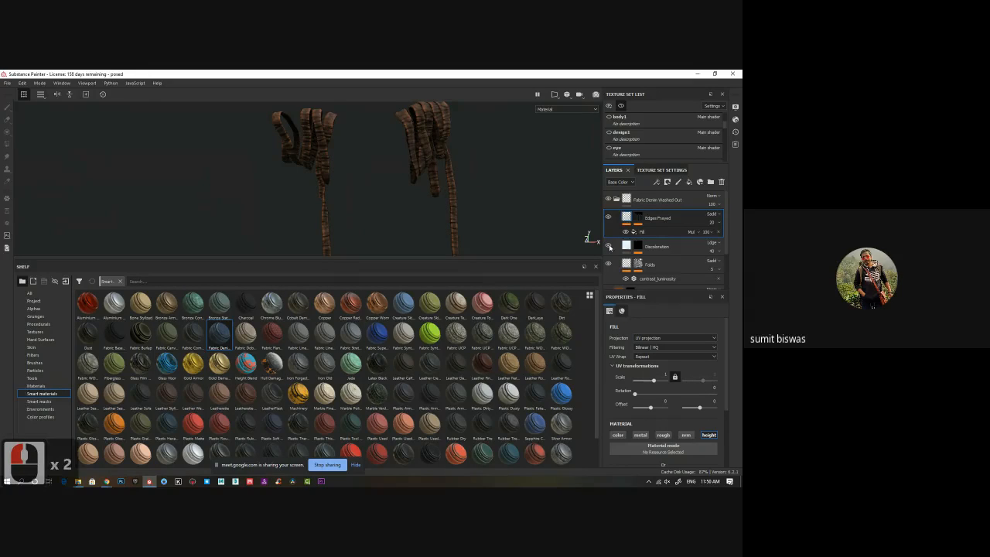
click(608, 247)
click(608, 247)
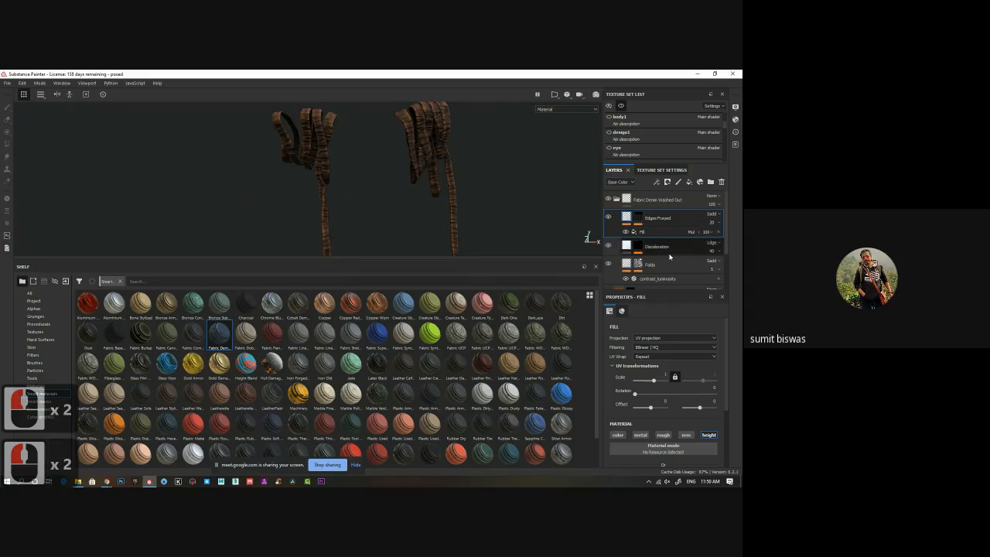
click(609, 265)
click(609, 265)
click(610, 265)
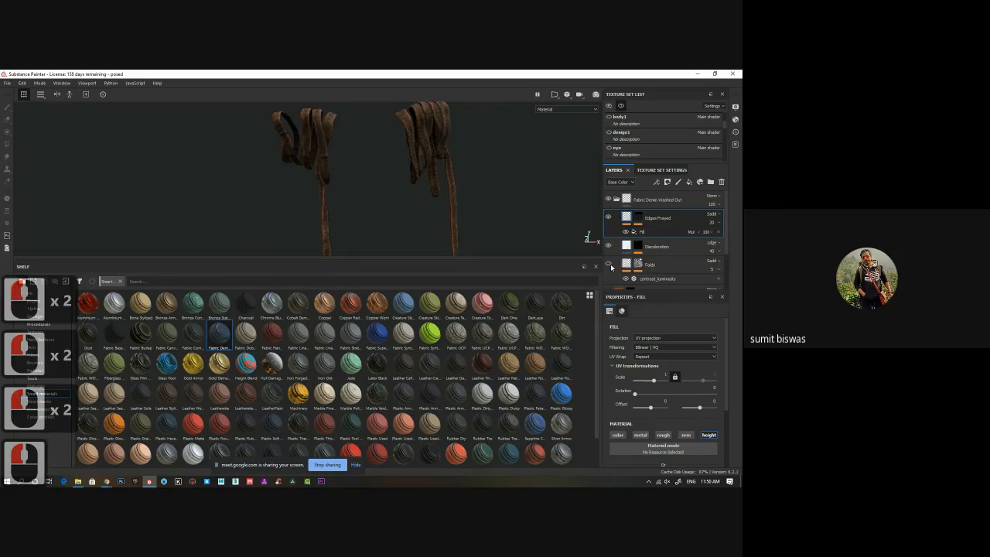
click(610, 264)
Show the Folds layer's Contrast Luminosity filter settings and inspect the straps' folds up close in an enlarged 3D view.
click(658, 279)
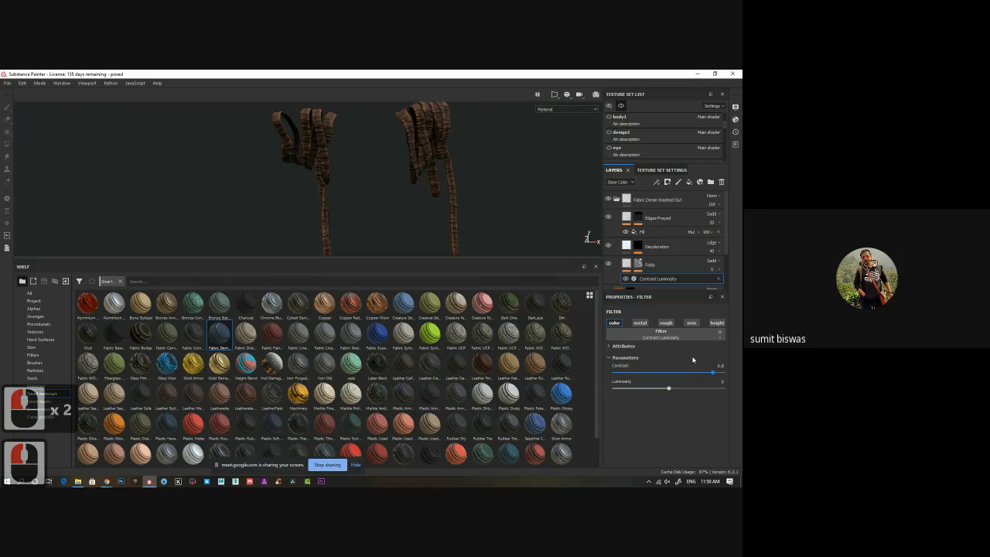
alt+middle_drag(387, 199, 410, 200)
alt+drag(411, 199, 354, 206)
alt+middle_drag(372, 188, 365, 235)
alt+middle_drag(387, 172, 371, 222)
alt+right_drag(372, 221, 376, 213)
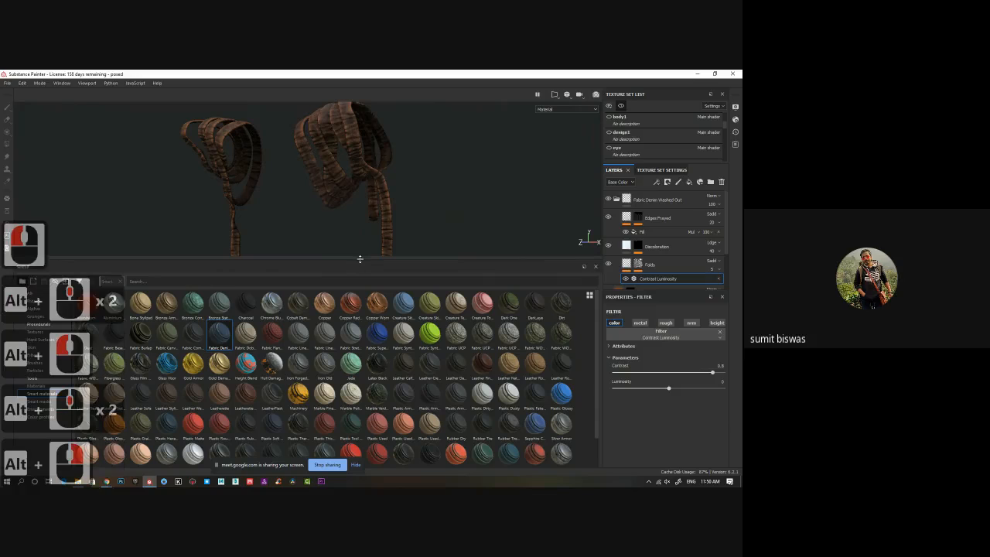
drag(360, 259, 370, 391)
alt+right_drag(345, 314, 315, 311)
alt+middle_drag(315, 311, 338, 264)
alt+right_drag(338, 264, 305, 281)
alt+drag(305, 281, 320, 286)
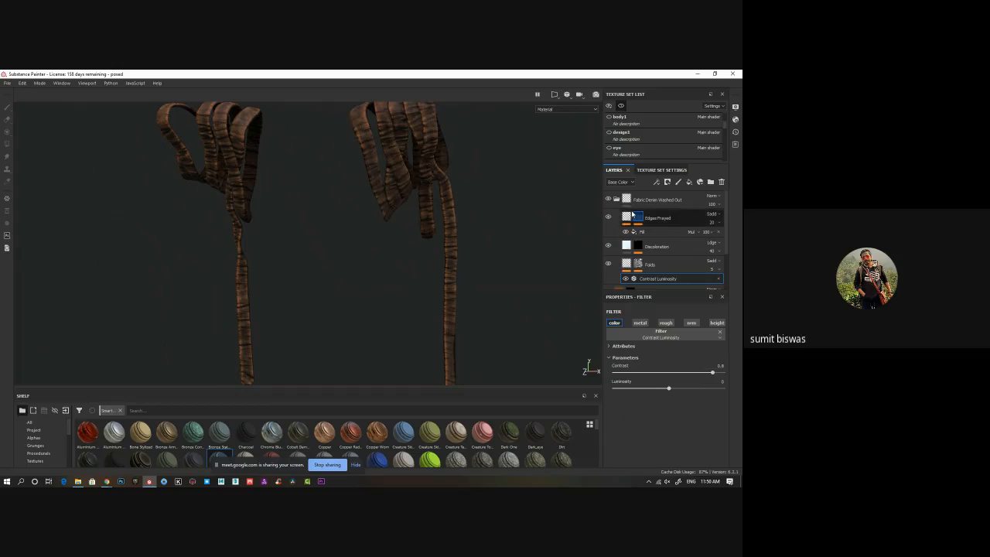
Isolate the body1 texture set and examine the torso and arms.
click(616, 125)
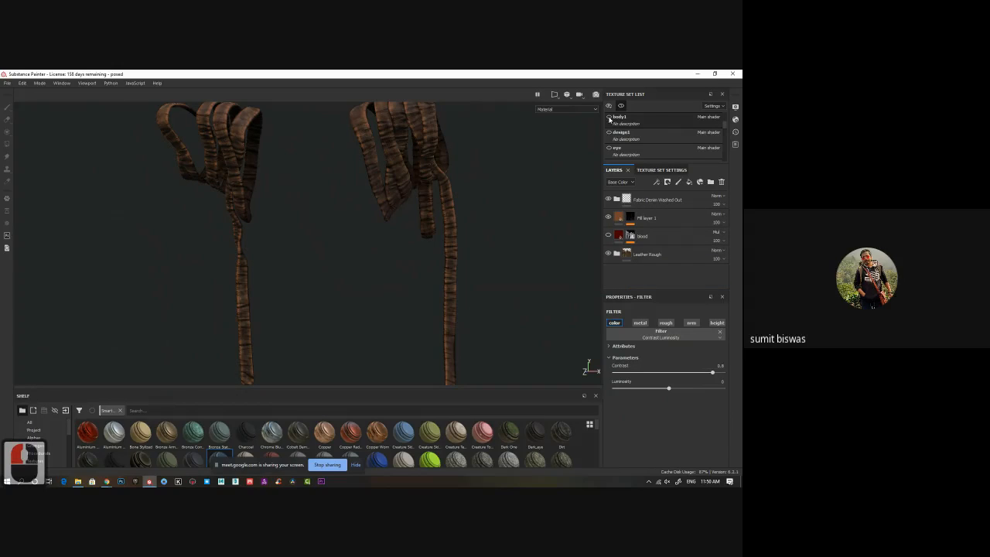
click(610, 118)
click(620, 107)
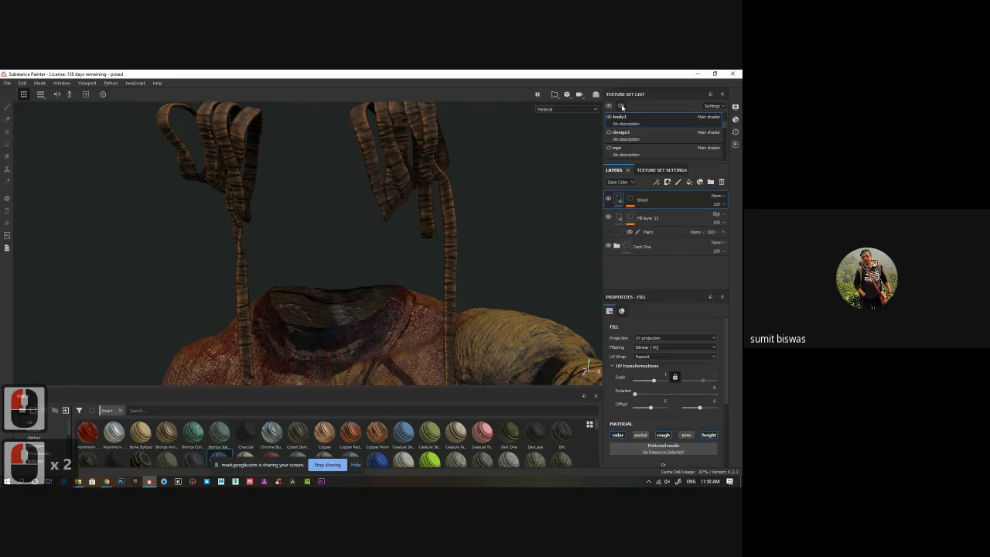
alt+drag(418, 311, 393, 273)
alt+middle_drag(392, 274, 516, 230)
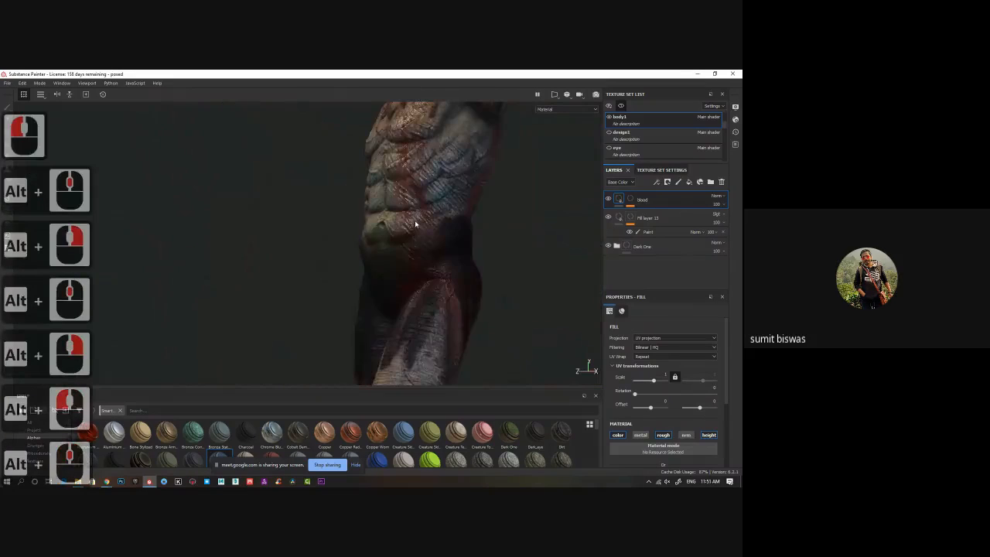
alt+drag(516, 230, 384, 268)
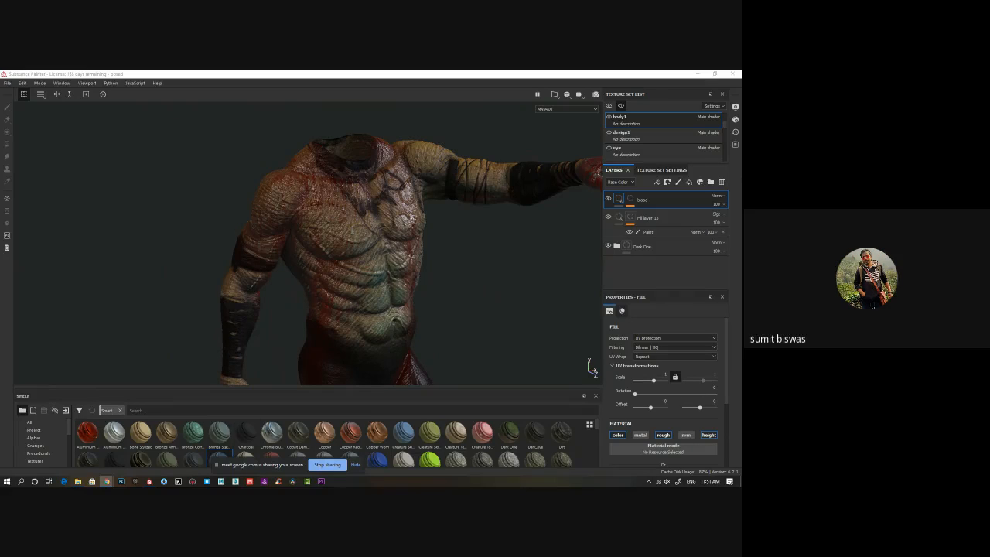
Minimize Substance Painter, launch ZBrush from the desktop and dismiss its Home Page.
click(695, 76)
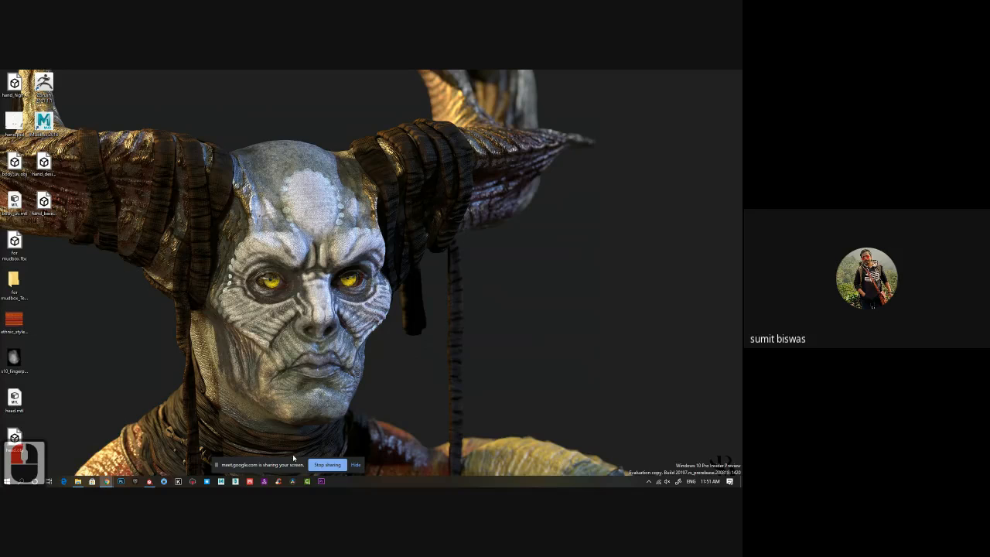
double_click(44, 85)
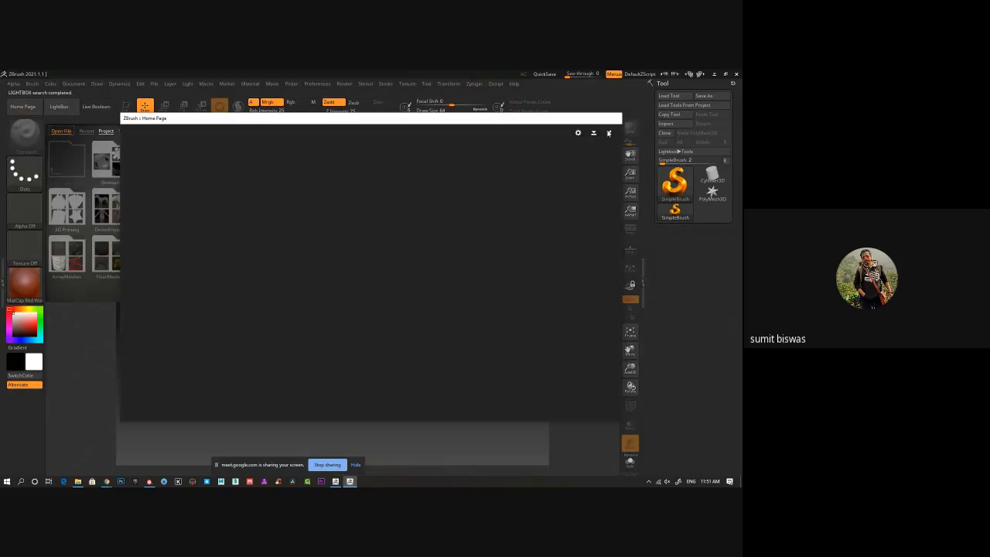
click(609, 134)
Choose the Sphere3D mesh as the active tool and hide LightBox.
click(670, 185)
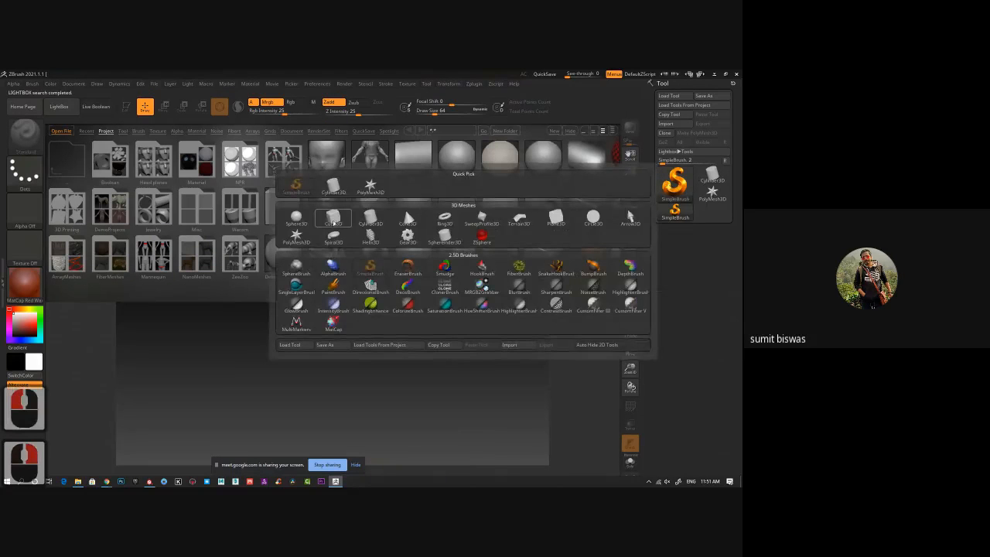
click(304, 219)
key(comma)
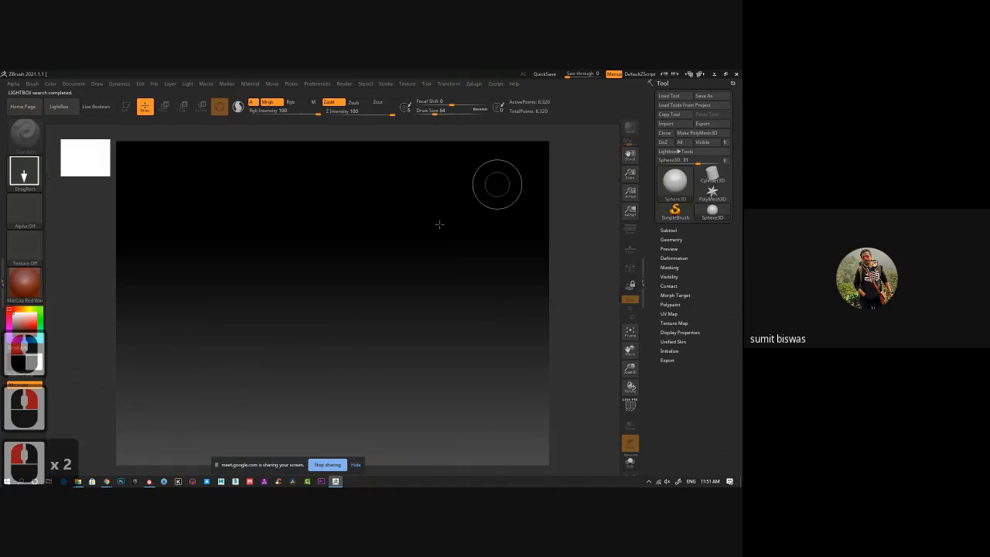
Draw a large sphere in the middle of the canvas and make it editable, with the draw size raised to 176.
shift+drag(323, 282, 340, 418)
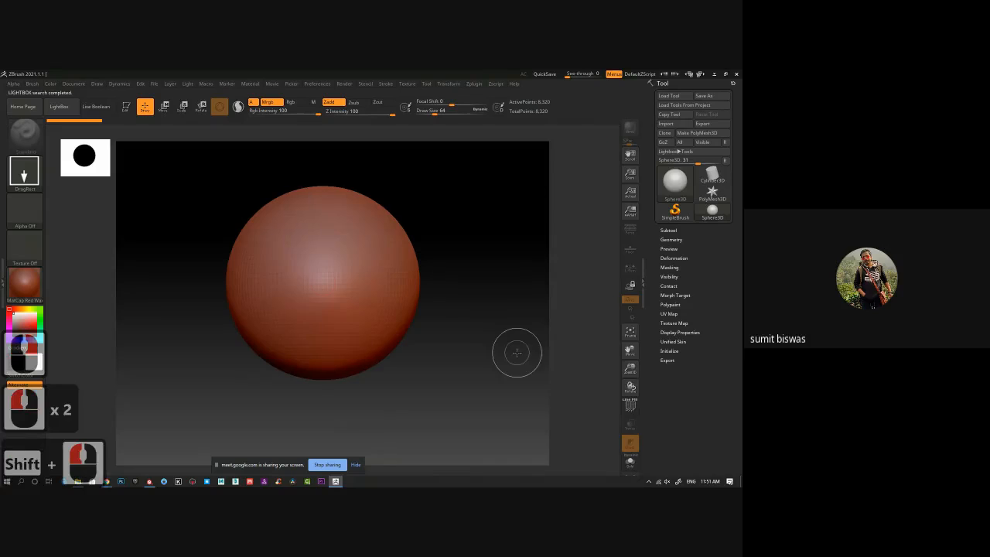
key(t)
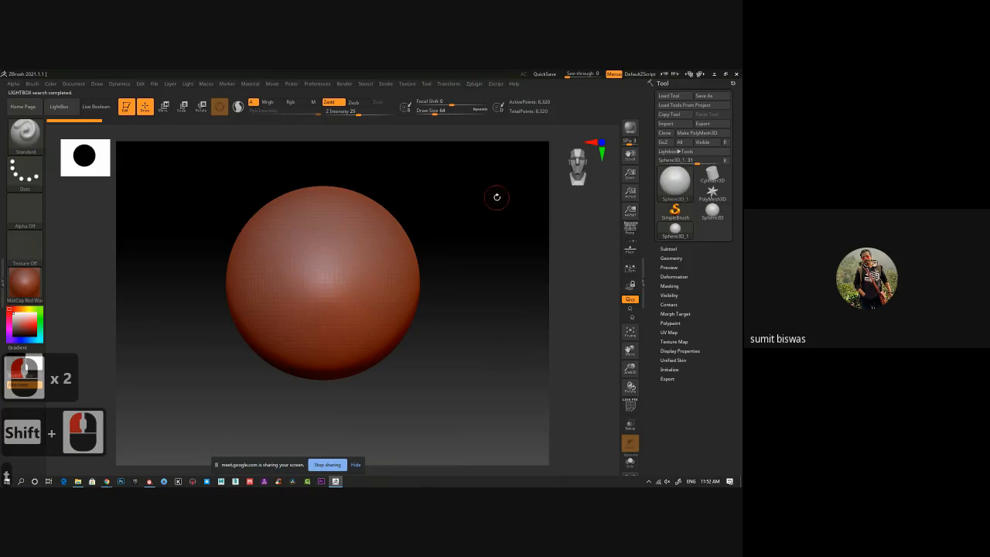
key(bracketright)
key(bracketright)
key(bracketright)
key(bracketright)
key(bracketright)
key(bracketright)
key(bracketright)
key(bracketright)
key(bracketright)
key(bracketright)
key(bracketright)
key(bracketright)
key(bracketright)
key(bracketright)
key(bracketright)
key(bracketright)
key(bracketright)
key(bracketright)
key(bracketright)
key(bracketright)
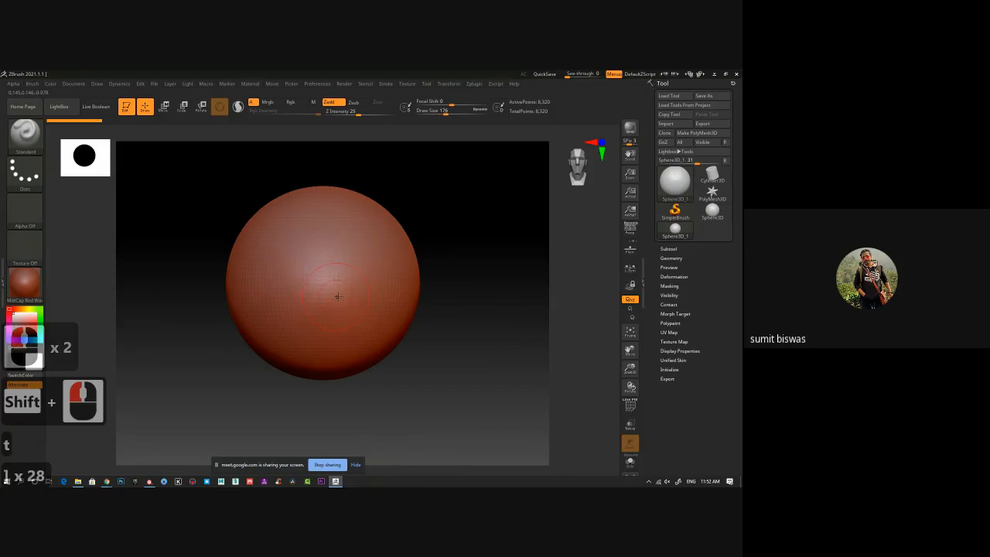
Convert the sphere primitive to a PolyMesh3D so it can be sculpted.
key(alt)
alt+click(333, 279)
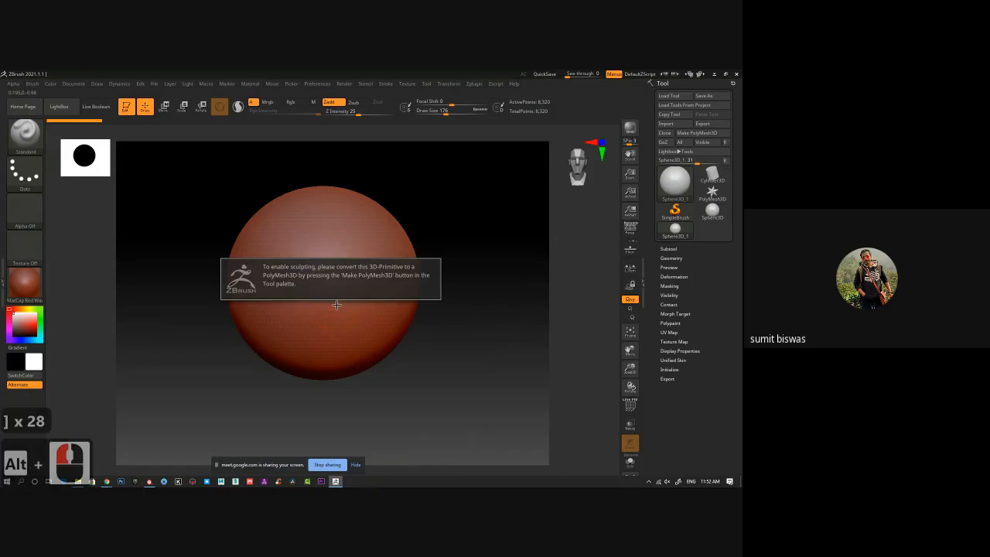
click(707, 136)
click(706, 133)
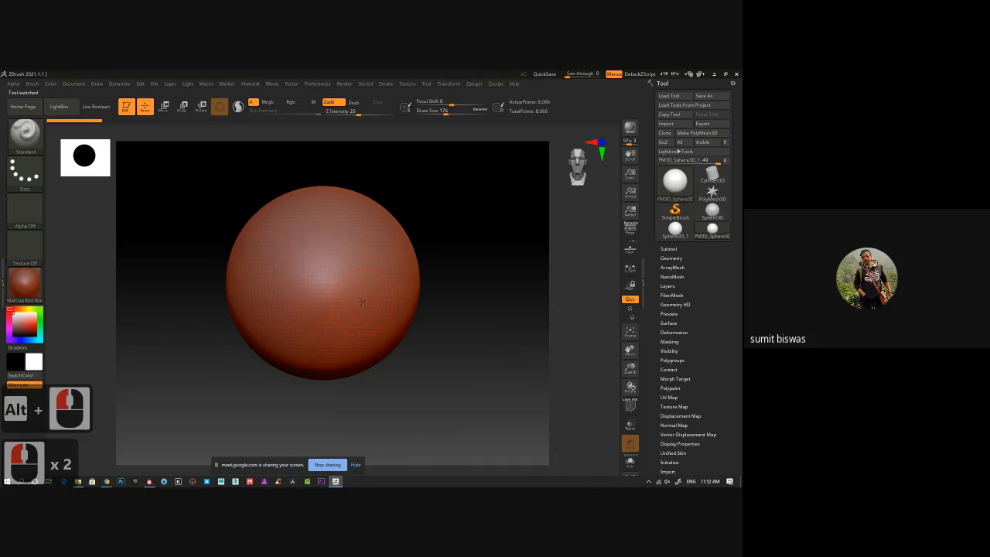
Carve a wide symmetrical recess across the sphere's front with the Standard brush and apply the BasicMaterial2 material.
key(x)
mouse_move(321, 283)
alt+mouse_down()
mouse_move(289, 280)
mouse_move(353, 295)
mouse_move(340, 277)
mouse_move(333, 296)
alt+mouse_up()
click(35, 290)
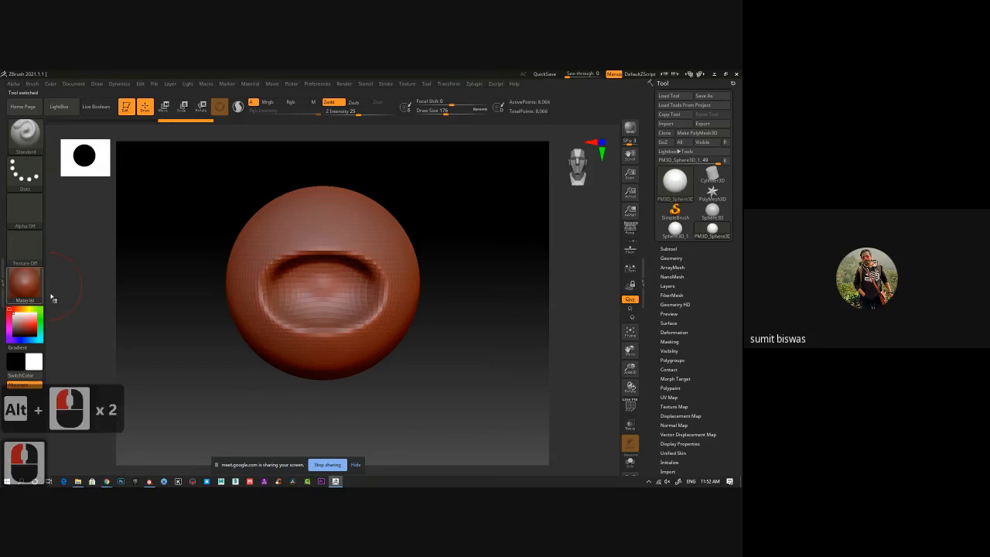
click(112, 393)
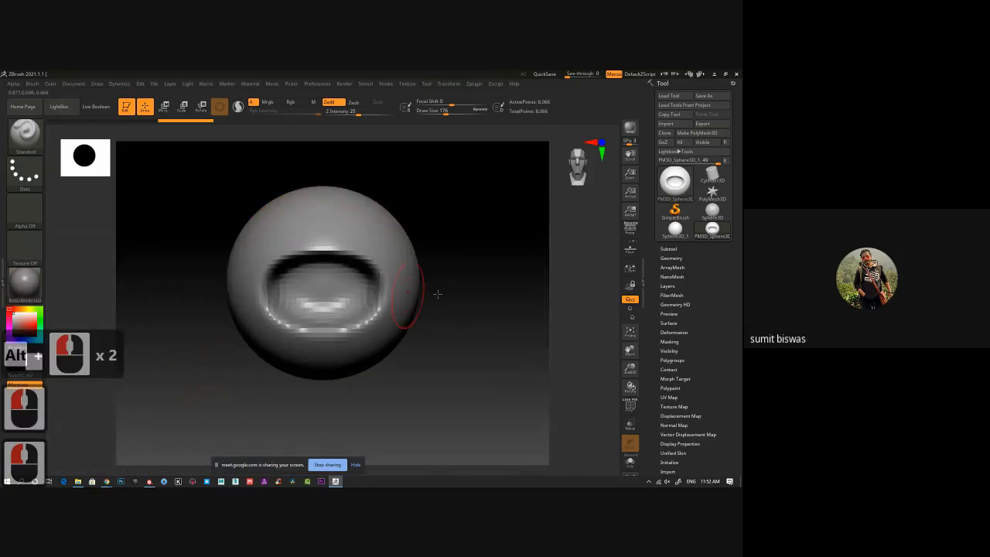
ctrl+right_drag(484, 290, 478, 324)
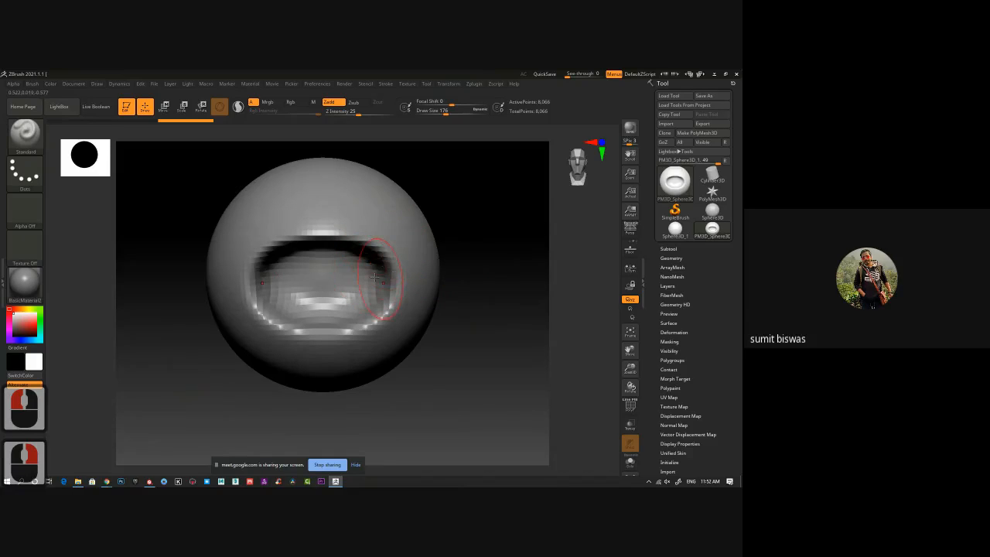
With the Move brush at draw size 248, push the middle of the recess's upper rim down and its lower rim up.
key(b)
key(m)
key(v)
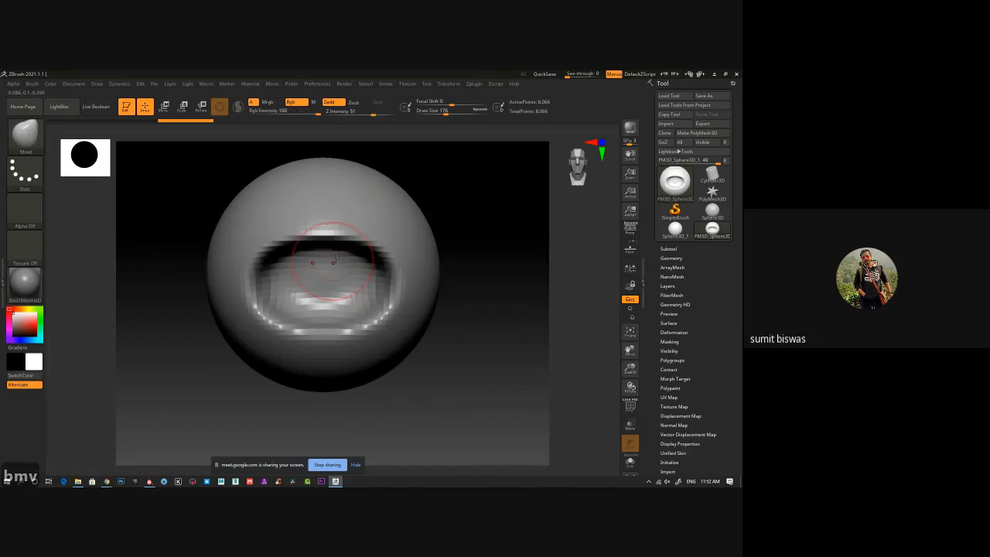
key(bracketright)
key(bracketright)
key(bracketright)
key(bracketright)
key(bracketright)
key(bracketright)
key(bracketright)
key(bracketright)
key(bracketright)
key(bracketright)
key(bracketright)
key(bracketright)
key(bracketright)
key(bracketright)
key(bracketright)
key(bracketright)
key(bracketright)
key(bracketright)
key(bracketright)
key(bracketright)
mouse_move(313, 228)
mouse_down()
mouse_move(296, 256)
mouse_move(264, 264)
mouse_move(255, 290)
mouse_up()
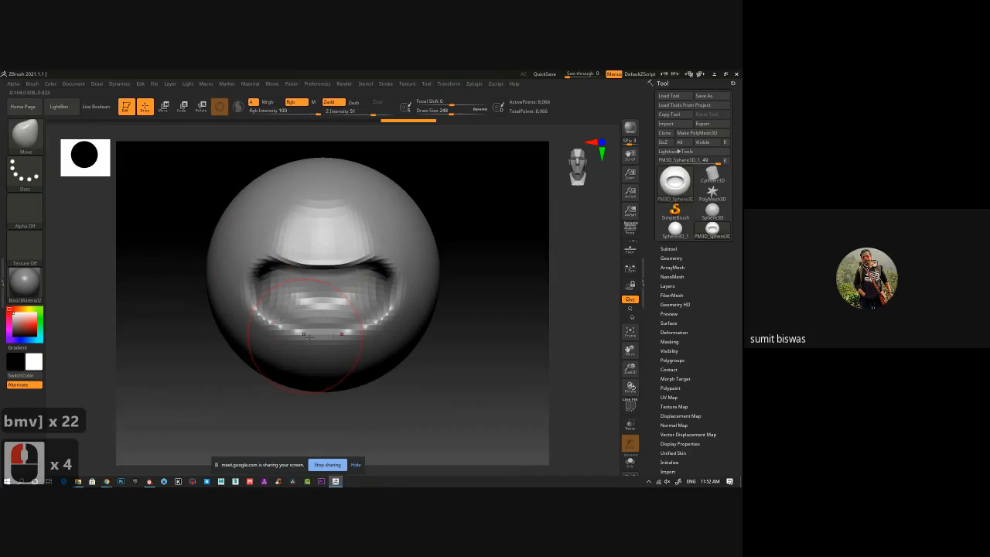
mouse_move(315, 334)
mouse_down()
mouse_move(317, 303)
mouse_move(265, 300)
mouse_up()
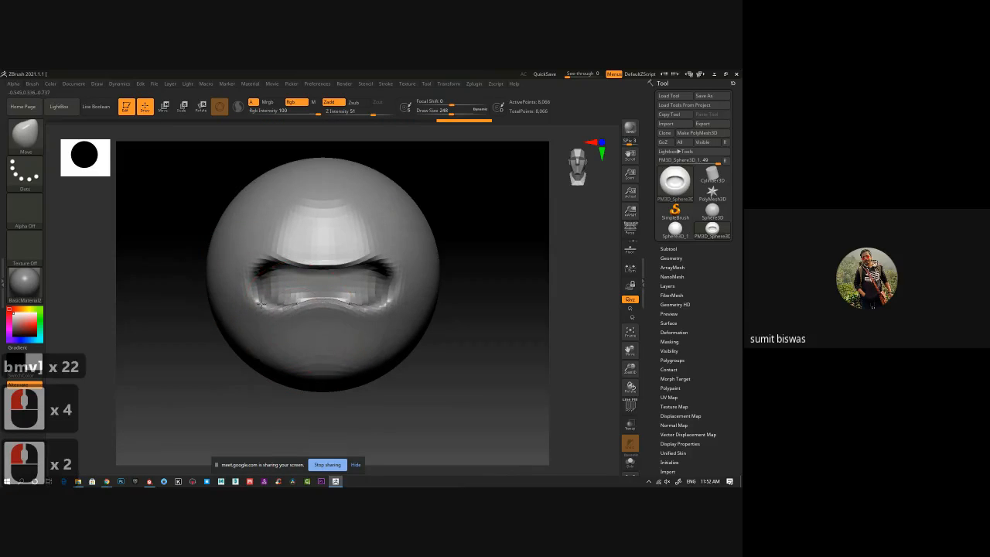
Curve the recess's upper rim and corners with the Move brush and pinch the area above into a narrow nose-like ridge.
drag(321, 264, 345, 270)
drag(364, 255, 365, 263)
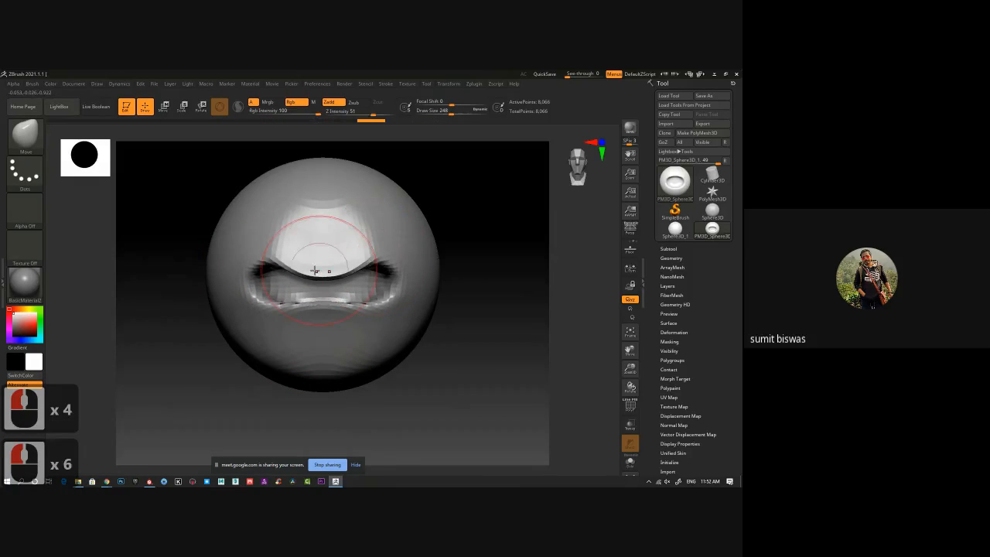
drag(271, 258, 267, 267)
drag(261, 263, 245, 290)
mouse_move(326, 268)
mouse_down()
mouse_move(327, 281)
mouse_move(294, 262)
mouse_up()
drag(281, 246, 297, 243)
drag(284, 229, 302, 223)
mouse_move(289, 208)
mouse_down()
mouse_move(299, 205)
mouse_move(303, 257)
mouse_up()
drag(301, 319, 300, 314)
Switch to the ClayBuildup brush and subdivide the mesh twice.
key(b)
key(c)
key(b)
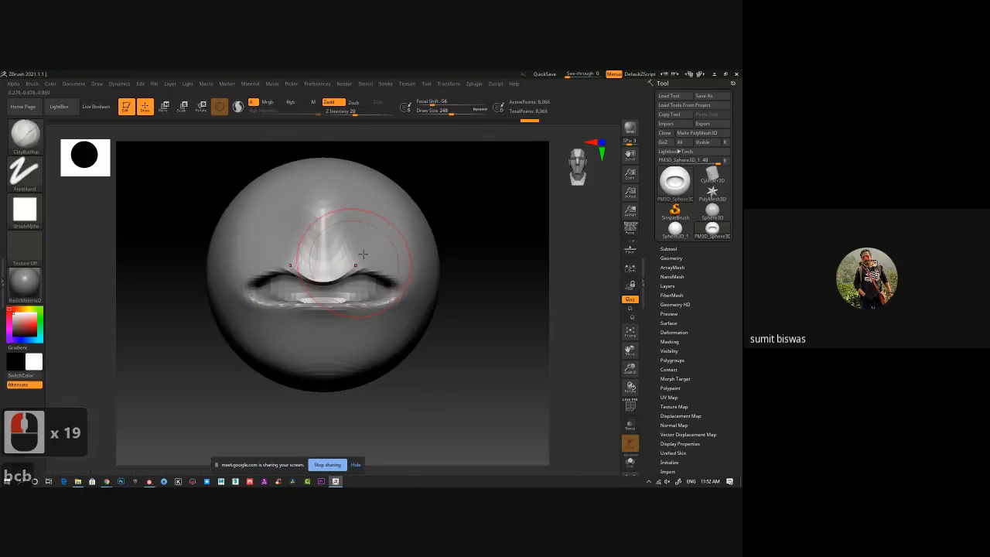
key(ctrl+d)
key(ctrl+d)
Reduce the draw size to 172 and build up clay folds below the recess and around its lower corners.
key(alt)
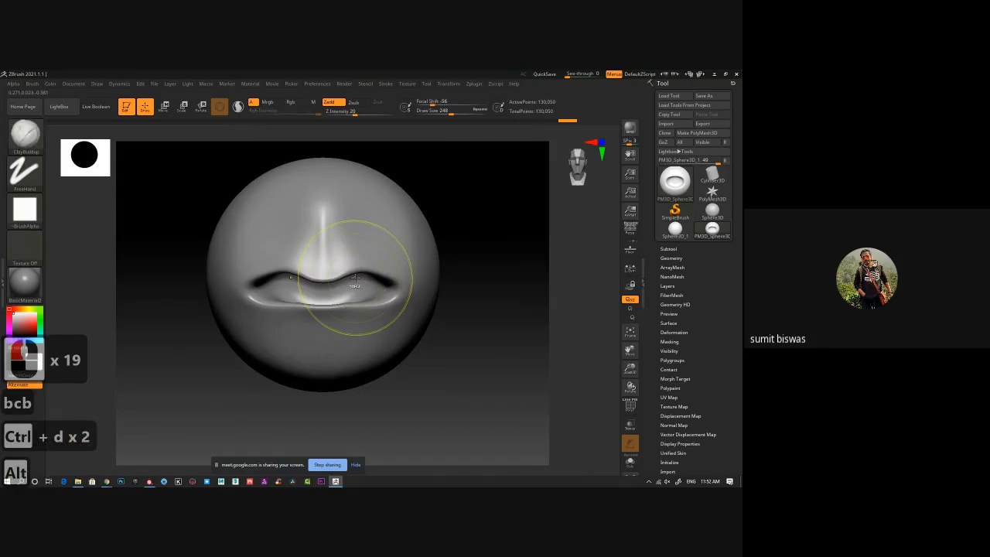
alt+right_drag(355, 277, 298, 301)
key(bracketleft)
key(bracketleft)
key(bracketleft)
key(bracketleft)
key(bracketleft)
key(bracketleft)
key(bracketleft)
key(bracketleft)
key(bracketleft)
key(bracketleft)
key(bracketleft)
key(bracketleft)
key(bracketleft)
key(bracketleft)
key(bracketleft)
key(bracketleft)
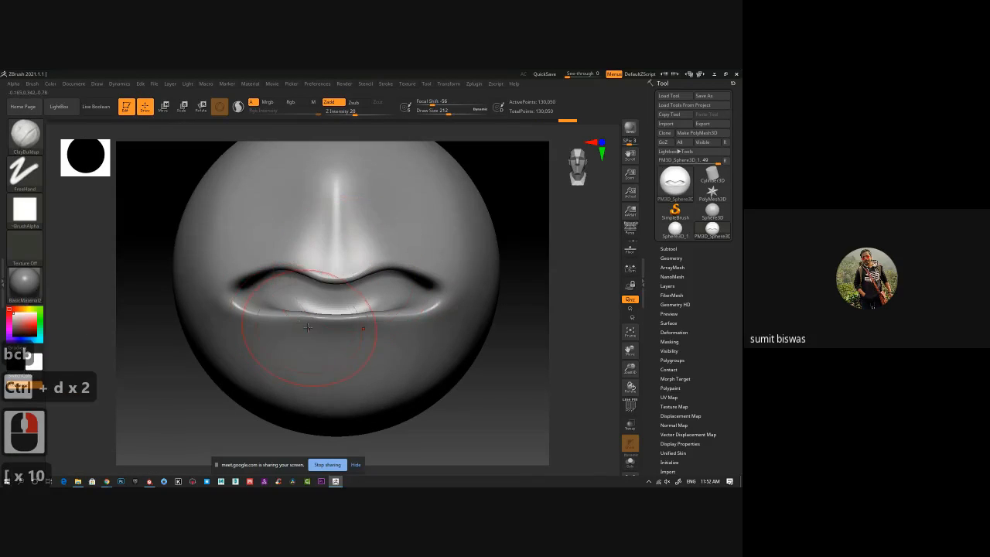
key(bracketleft)
key(bracketleft)
key(bracketleft)
drag(293, 339, 377, 339)
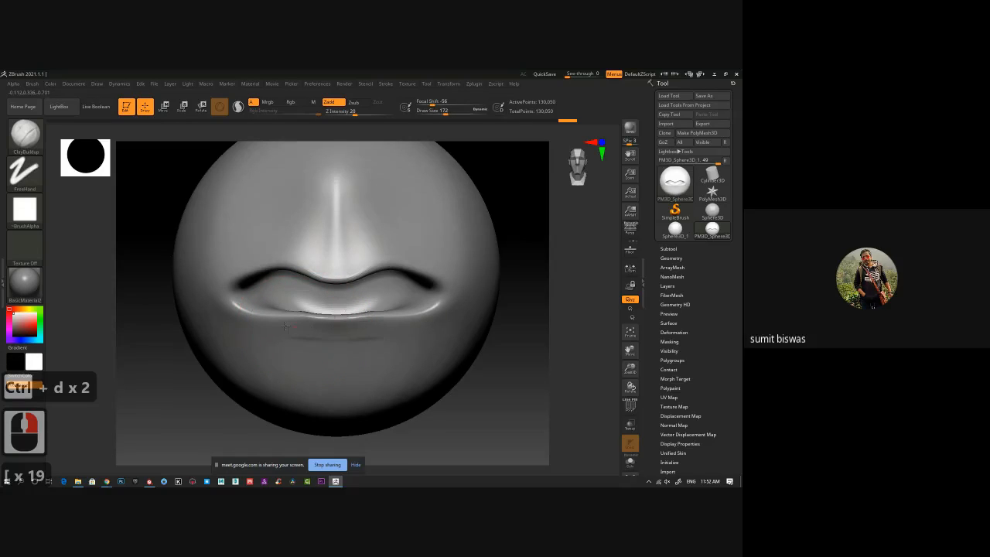
mouse_move(291, 338)
mouse_down()
mouse_move(383, 338)
mouse_move(255, 337)
mouse_up()
mouse_move(287, 338)
mouse_down()
mouse_move(254, 335)
mouse_move(227, 319)
mouse_move(336, 339)
mouse_move(237, 335)
mouse_move(278, 354)
mouse_move(248, 356)
mouse_move(230, 338)
mouse_move(260, 356)
mouse_move(249, 367)
mouse_up()
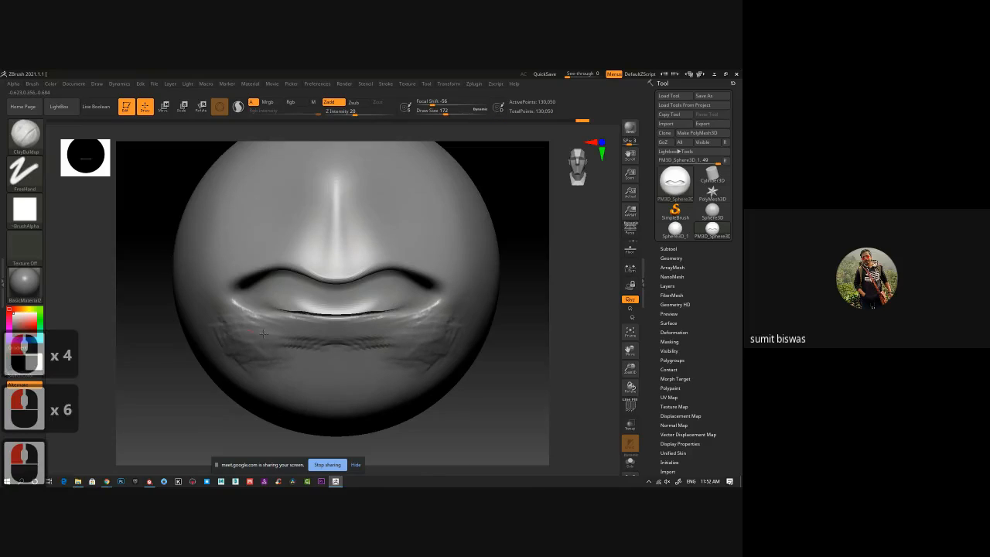
mouse_move(256, 312)
mouse_down()
mouse_move(225, 311)
mouse_move(211, 334)
mouse_up()
Build up long clay strokes over the upper cheeks, along the central ridge and above the recess's upper rim.
drag(253, 232, 244, 263)
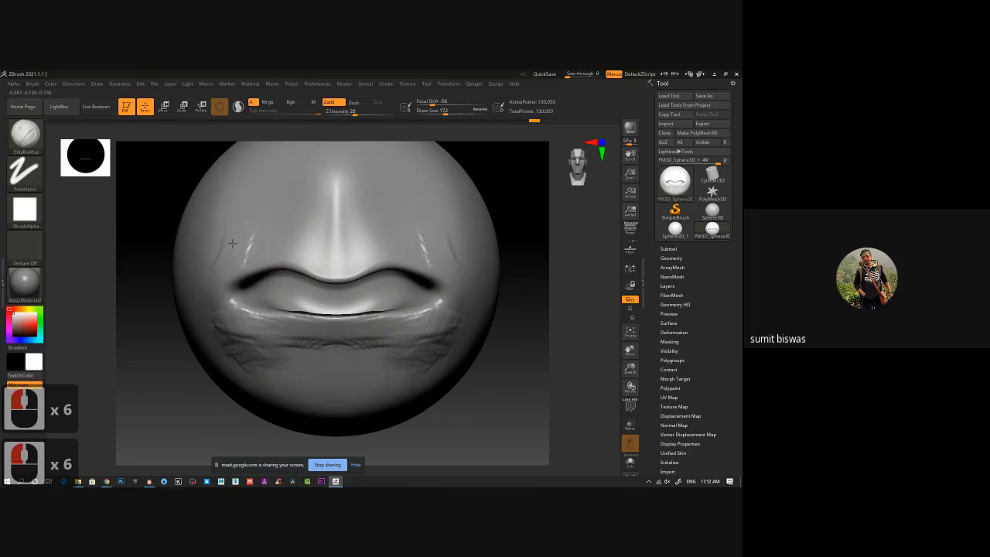
drag(259, 208, 225, 266)
drag(264, 188, 235, 267)
mouse_move(332, 256)
mouse_down()
mouse_move(327, 169)
mouse_move(316, 259)
mouse_up()
drag(305, 191, 286, 258)
mouse_move(283, 161)
mouse_down()
mouse_move(245, 260)
mouse_move(303, 199)
mouse_move(290, 260)
mouse_up()
mouse_move(250, 209)
mouse_down()
mouse_move(243, 265)
mouse_move(277, 261)
mouse_up()
mouse_move(290, 225)
mouse_down()
mouse_move(241, 267)
mouse_move(325, 268)
mouse_move(300, 249)
mouse_move(311, 226)
mouse_move(214, 268)
mouse_move(274, 199)
mouse_up()
Refine the folds above the recess with a smaller ClayBuildup brush, then enlarge the draw size to 152.
key(bracketleft)
key(bracketleft)
key(bracketleft)
key(bracketleft)
key(bracketleft)
key(bracketleft)
key(bracketleft)
key(bracketleft)
key(bracketleft)
key(bracketleft)
key(bracketleft)
key(bracketleft)
key(bracketleft)
key(bracketleft)
key(bracketleft)
key(bracketleft)
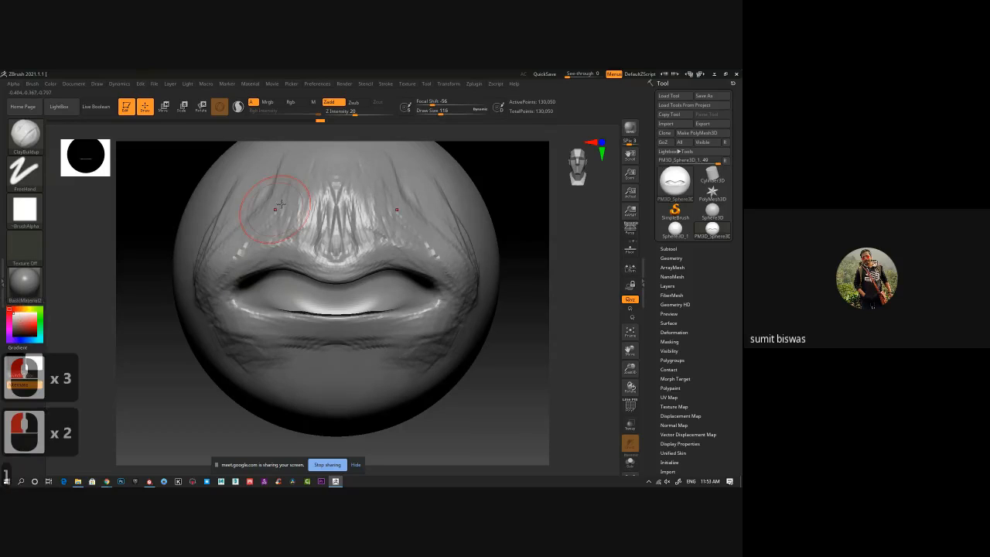
key(bracketright)
key(bracketright)
key(bracketright)
key(bracketright)
key(bracketright)
key(bracketright)
key(bracketright)
key(bracketright)
key(bracketright)
key(bracketright)
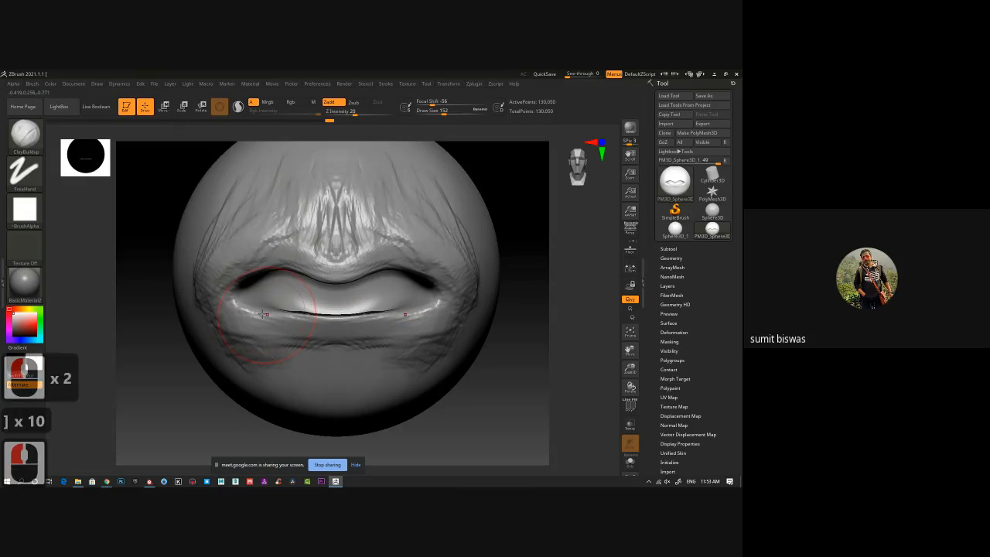
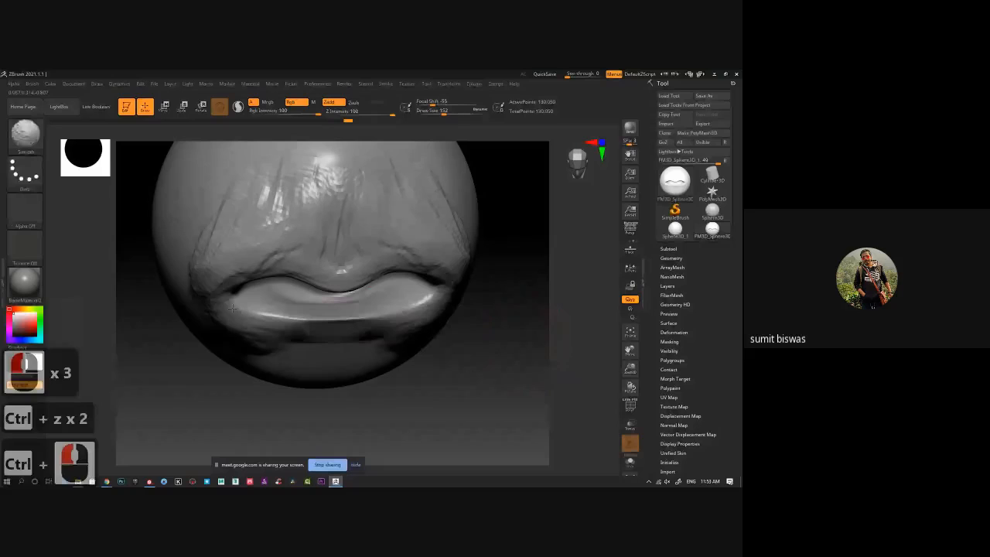
Smooth the folds around the recess and build up ClayBuildup strokes along and below its lower rim.
shift+right_drag(233, 307, 264, 372)
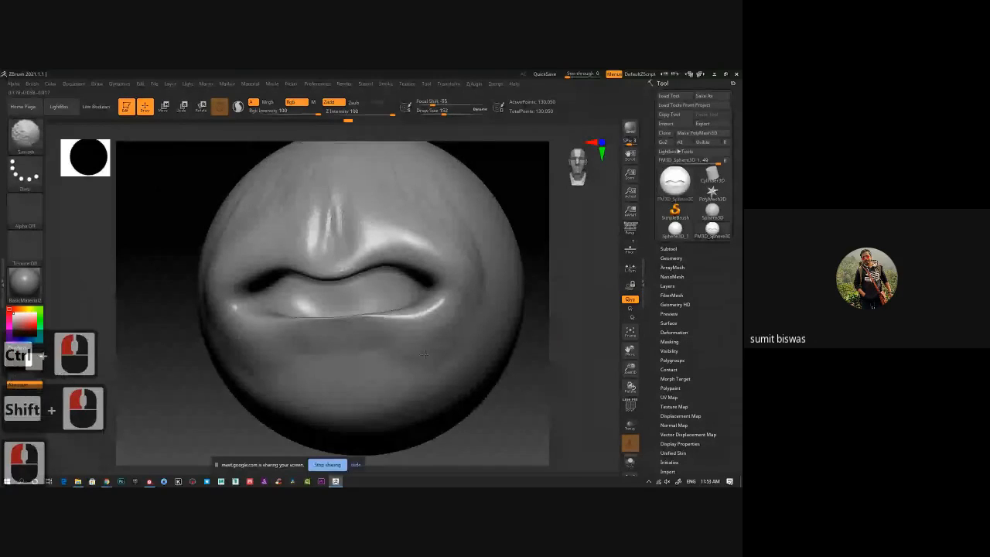
right_drag(424, 354, 299, 338)
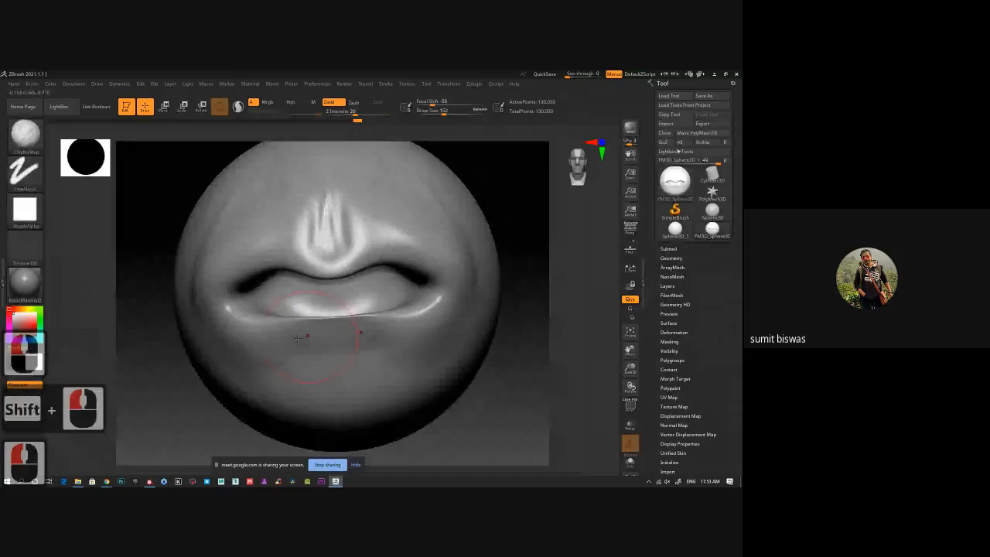
mouse_move(299, 338)
mouse_down()
mouse_move(331, 331)
mouse_move(280, 345)
mouse_up()
mouse_move(281, 345)
mouse_down()
mouse_move(303, 332)
mouse_move(291, 356)
mouse_move(249, 342)
mouse_move(286, 336)
mouse_up()
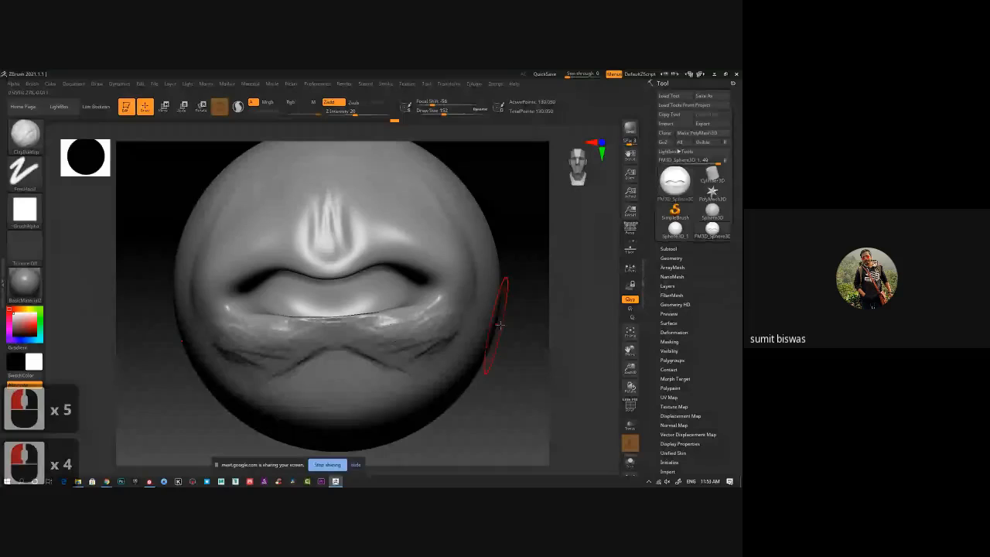
Build up clay along the recess's upper rim and add radiating folds on both sides of the central ridge.
alt+drag(543, 323, 482, 321)
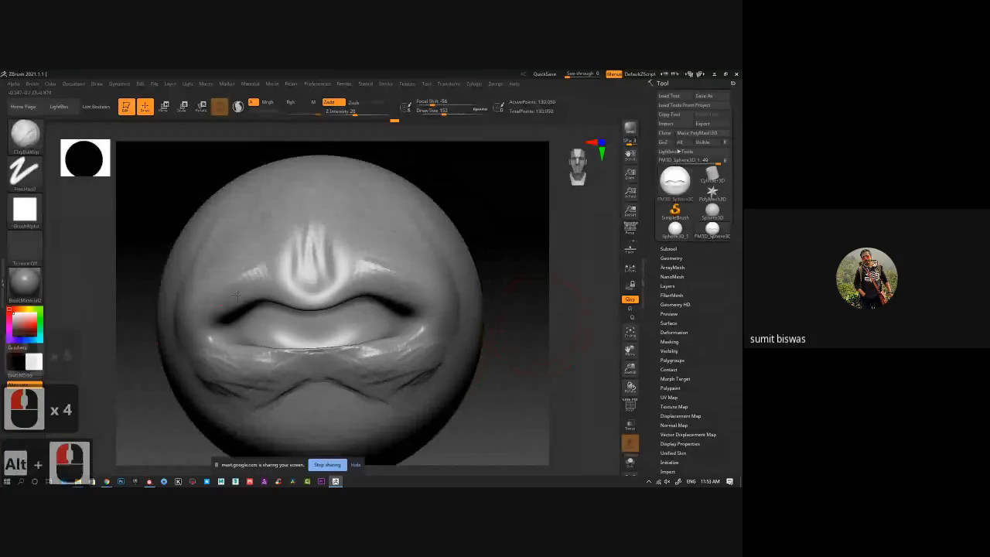
mouse_move(215, 321)
mouse_down()
mouse_move(267, 281)
mouse_move(293, 277)
mouse_move(202, 316)
mouse_up()
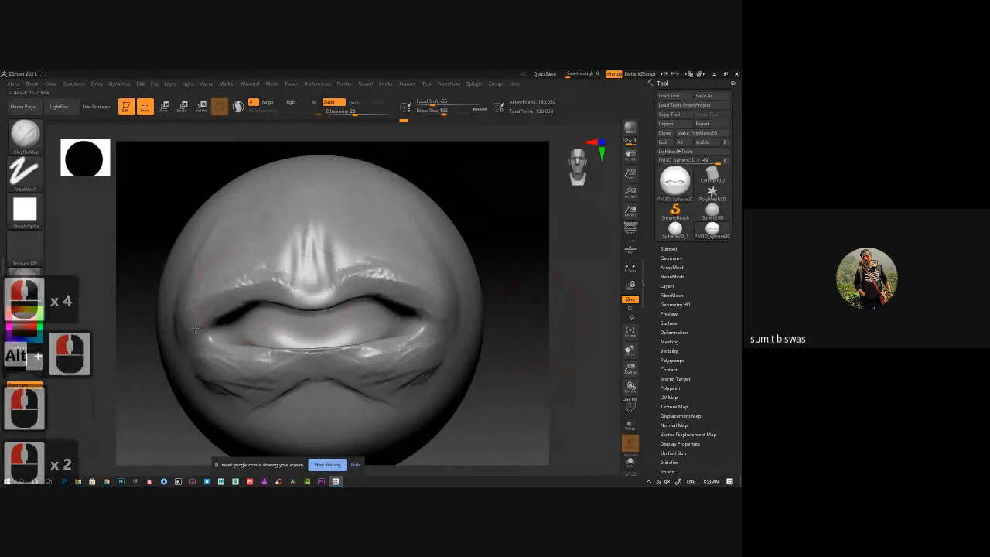
drag(231, 267, 197, 323)
drag(239, 232, 234, 277)
drag(268, 238, 256, 263)
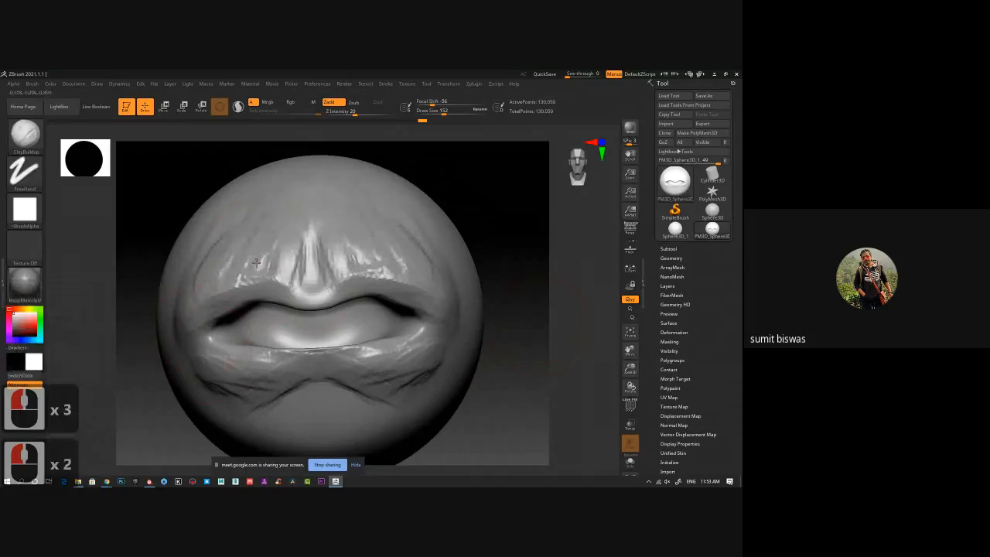
Clear the mask, show the polyframe and convert the sculpt to a DynaMesh at resolution 128 with subdivision levels frozen.
mouse_move(503, 358)
mouse_down()
mouse_move(507, 388)
mouse_move(404, 376)
mouse_up()
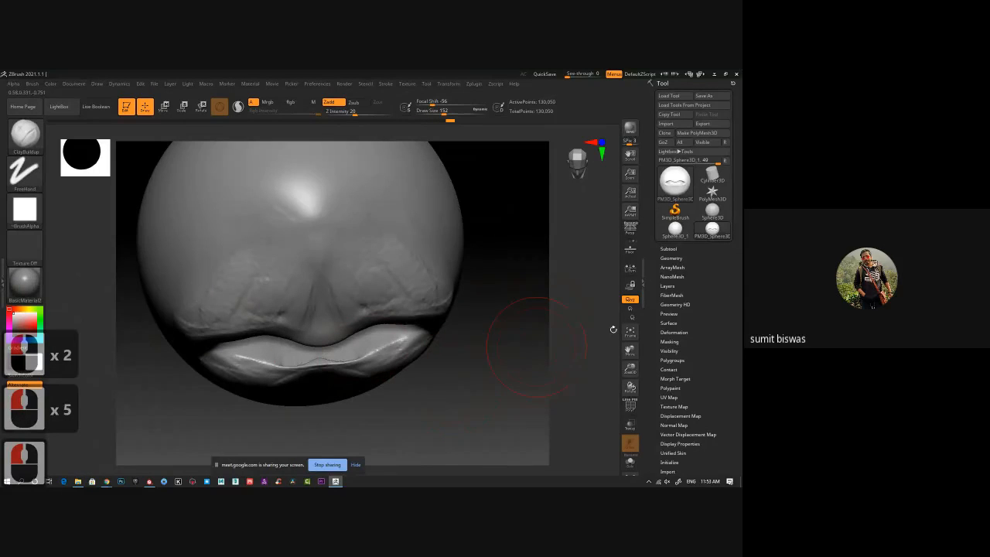
click(687, 258)
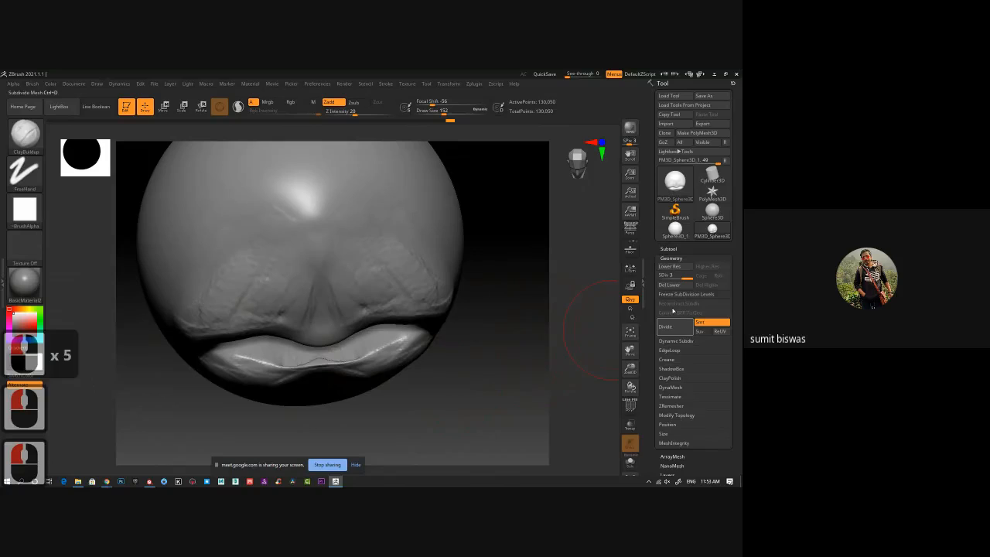
click(673, 260)
click(671, 258)
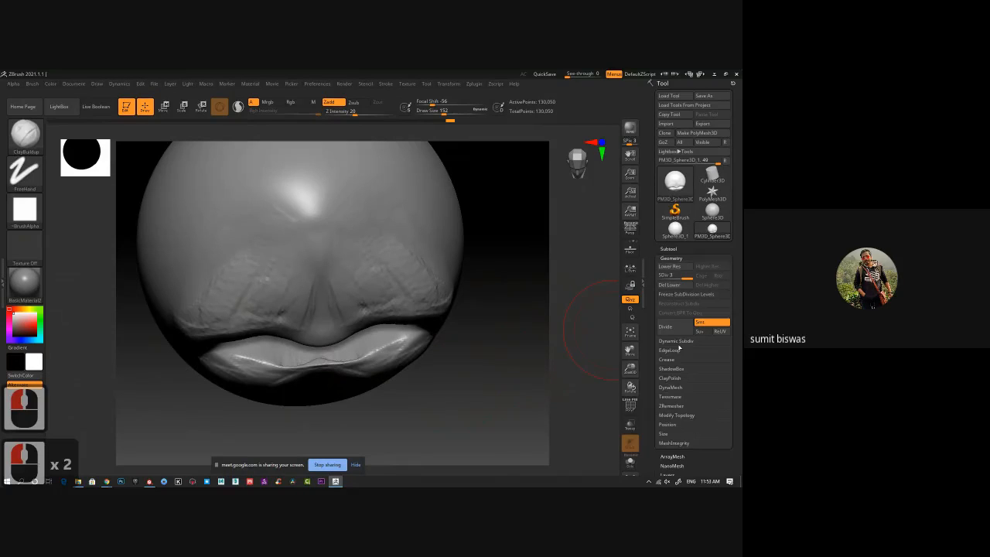
click(670, 387)
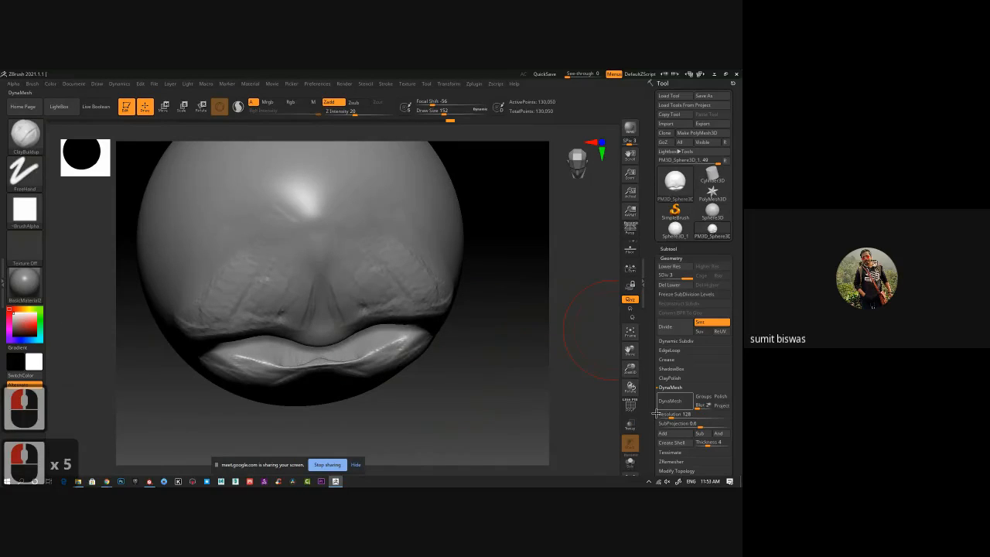
click(670, 401)
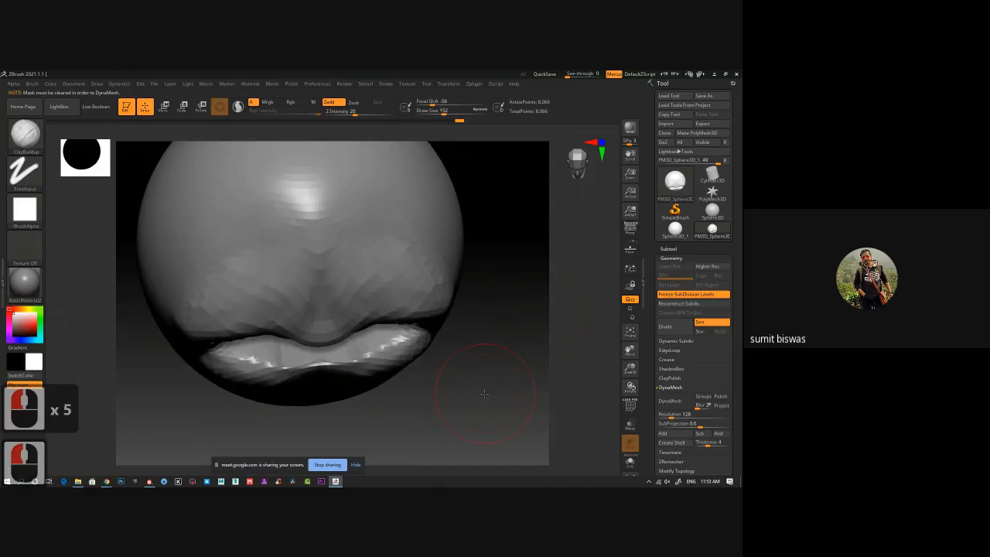
alt+drag(485, 394, 476, 363)
click(670, 400)
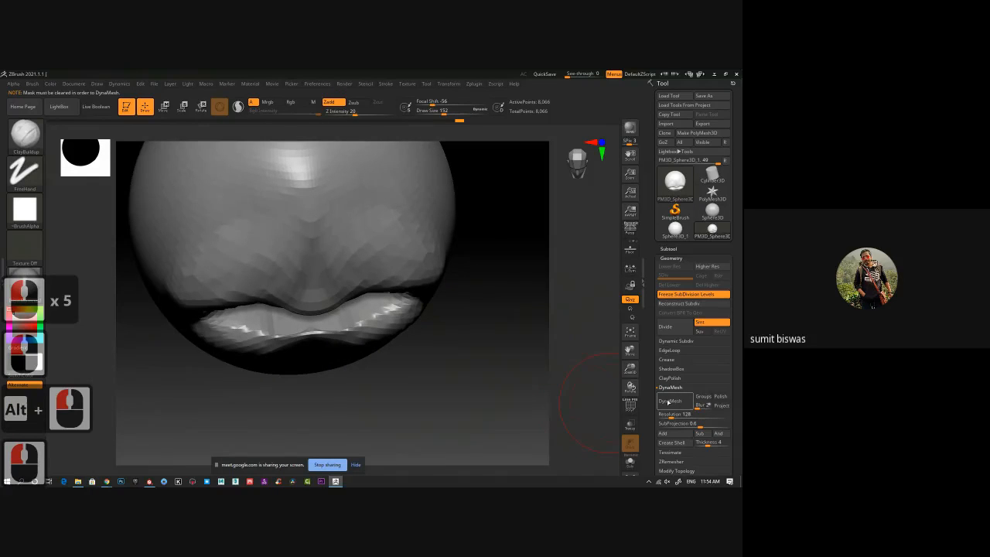
ctrl+drag(517, 400, 509, 396)
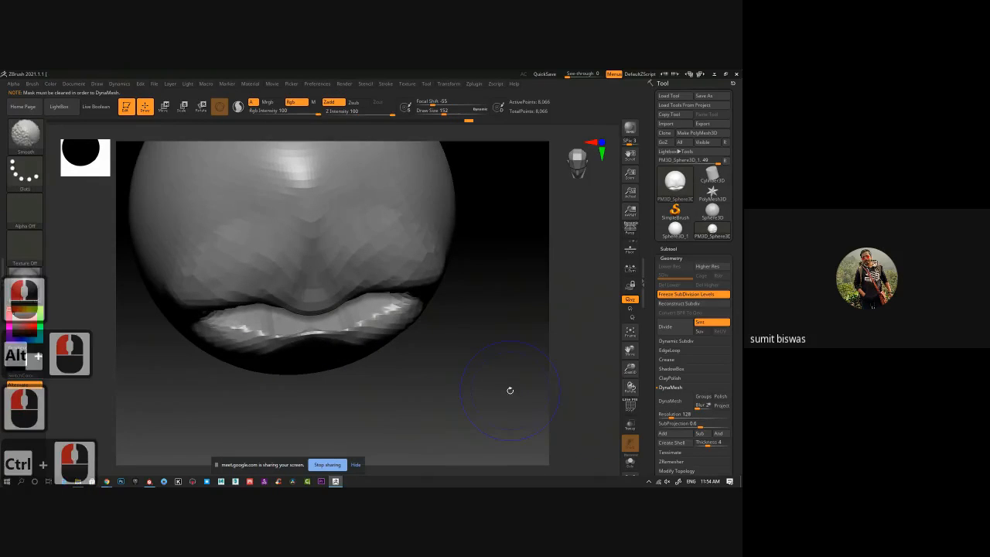
key(shift+f)
click(676, 405)
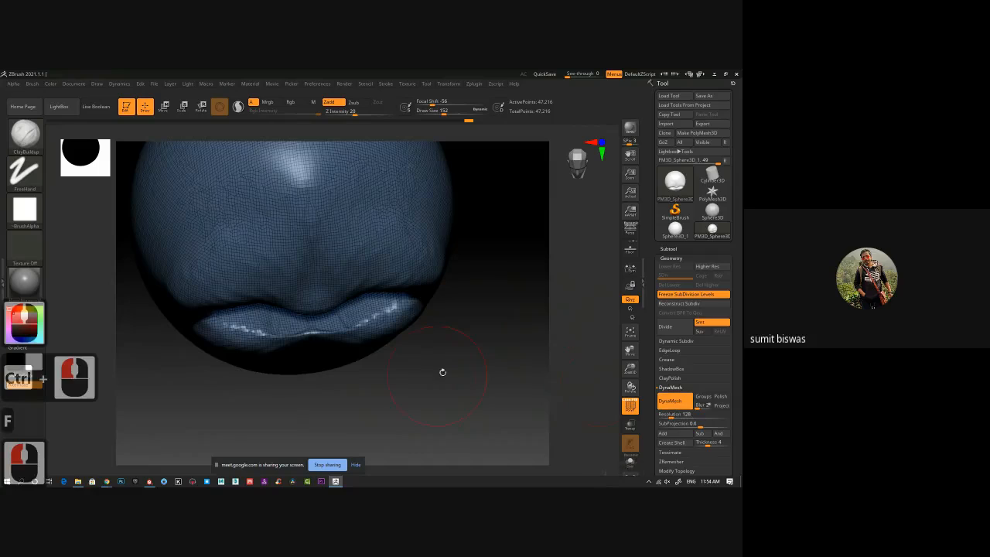
Reduce the draw size to 52 and build up clay along the front edge of the recess's lower rim.
alt+drag(319, 338, 295, 312)
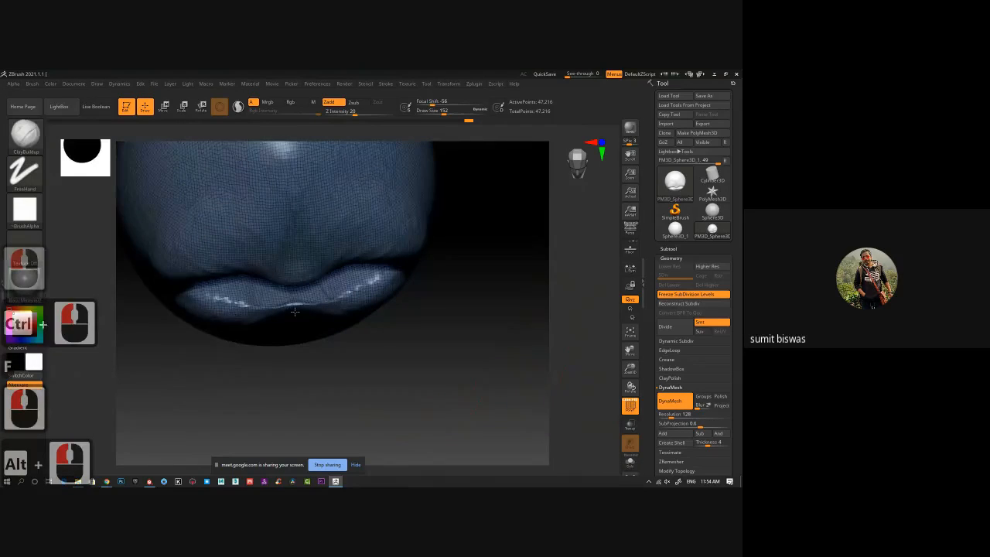
alt+right_drag(295, 312, 503, 395)
mouse_move(345, 308)
shift+mouse_down()
mouse_move(321, 325)
mouse_move(180, 326)
shift+mouse_up()
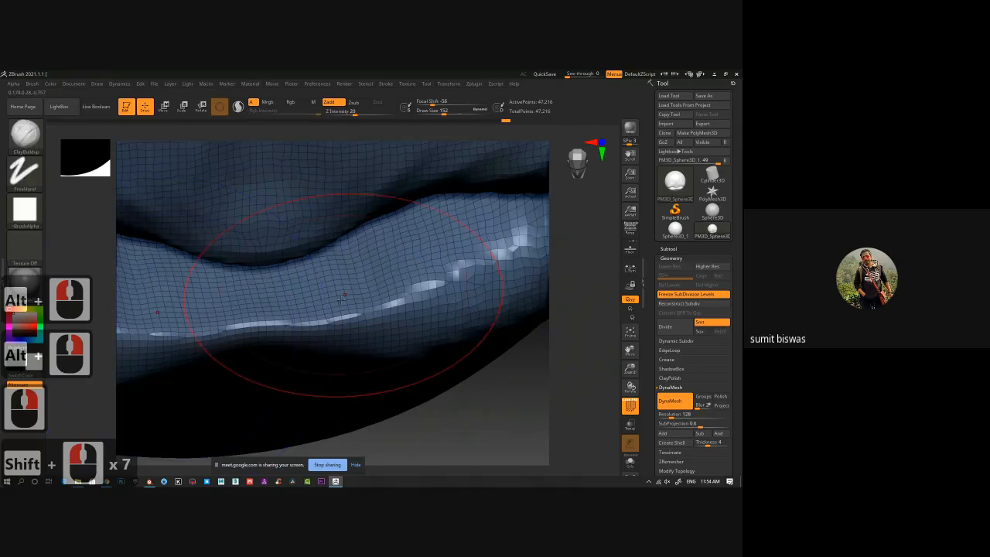
key(bracketleft)
key(bracketleft)
key(bracketleft)
key(bracketleft)
key(bracketleft)
key(bracketleft)
key(bracketleft)
key(bracketleft)
key(bracketleft)
key(bracketleft)
key(bracketleft)
key(bracketleft)
key(bracketleft)
key(bracketleft)
key(bracketleft)
key(bracketleft)
key(bracketleft)
key(bracketleft)
key(bracketleft)
key(bracketleft)
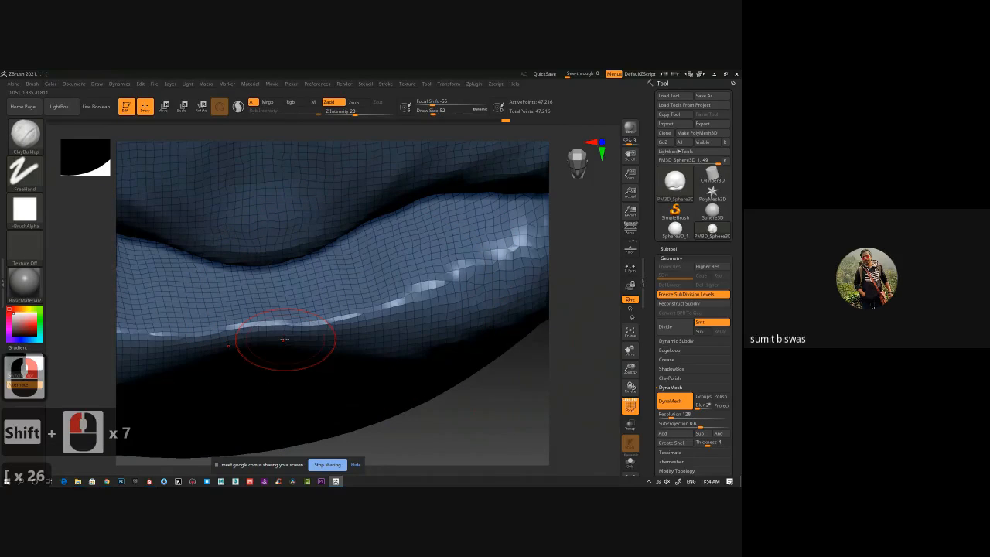
key(bracketright)
key(bracketright)
key(bracketright)
key(bracketright)
mouse_move(236, 341)
mouse_down()
mouse_move(371, 328)
mouse_move(456, 298)
mouse_move(279, 347)
mouse_move(132, 362)
mouse_up()
mouse_move(147, 355)
mouse_down()
mouse_move(483, 327)
mouse_move(534, 294)
mouse_up()
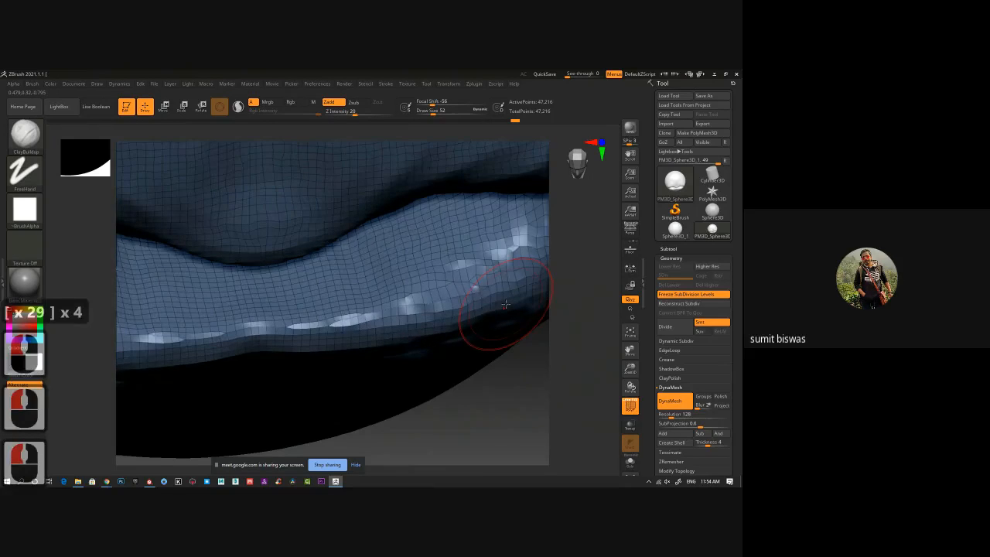
Hide the polyframe, raise the draw size to 68 and add clay beneath the middle of the lower rim.
key(shift+f)
key(f)
shift+right_drag(265, 306, 291, 248)
mouse_move(464, 371)
shift+mouse_down()
mouse_move(480, 387)
mouse_move(505, 310)
shift+mouse_up()
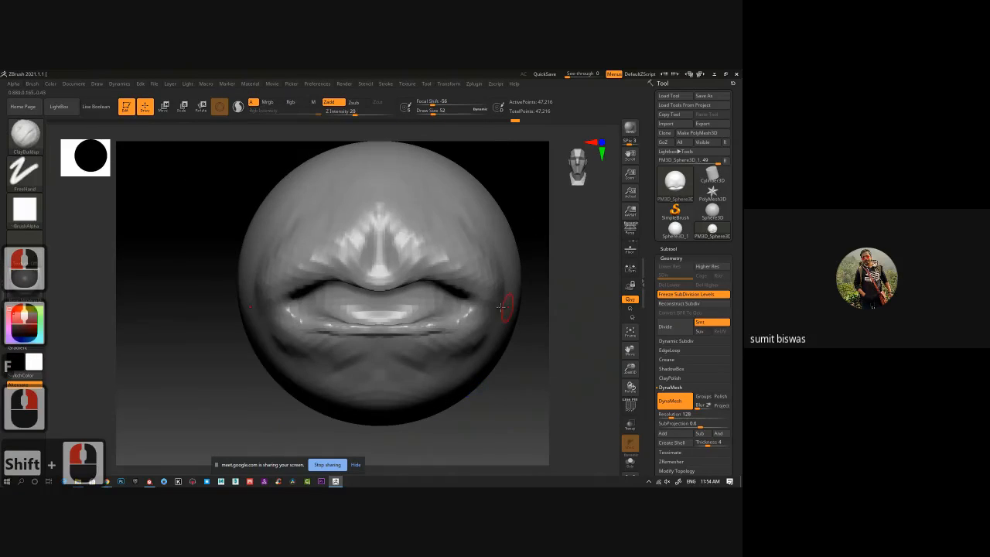
key(])
key(bracketright)
key(bracketright)
key(bracketright)
mouse_move(354, 329)
mouse_down()
mouse_move(322, 328)
mouse_move(362, 343)
mouse_up()
mouse_move(362, 343)
mouse_down()
mouse_move(343, 349)
mouse_move(375, 343)
mouse_up()
Sculpt finer clay strokes along the recess's upper rim in Sculptris Pro mode, then turn that mode off.
key(backslash)
key(backslash)
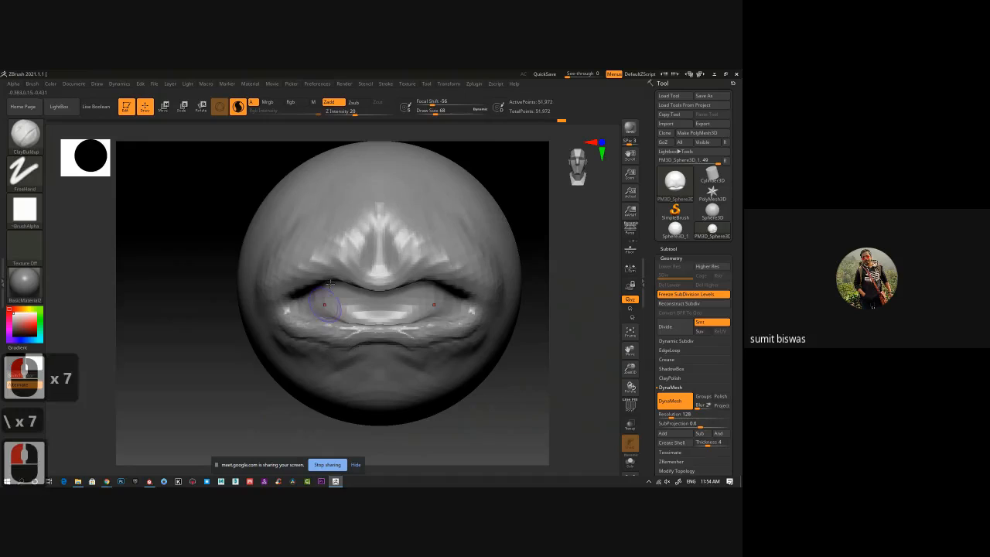
mouse_move(349, 275)
mouse_down()
mouse_move(331, 267)
mouse_move(278, 277)
mouse_move(298, 277)
mouse_up()
key(backslash)
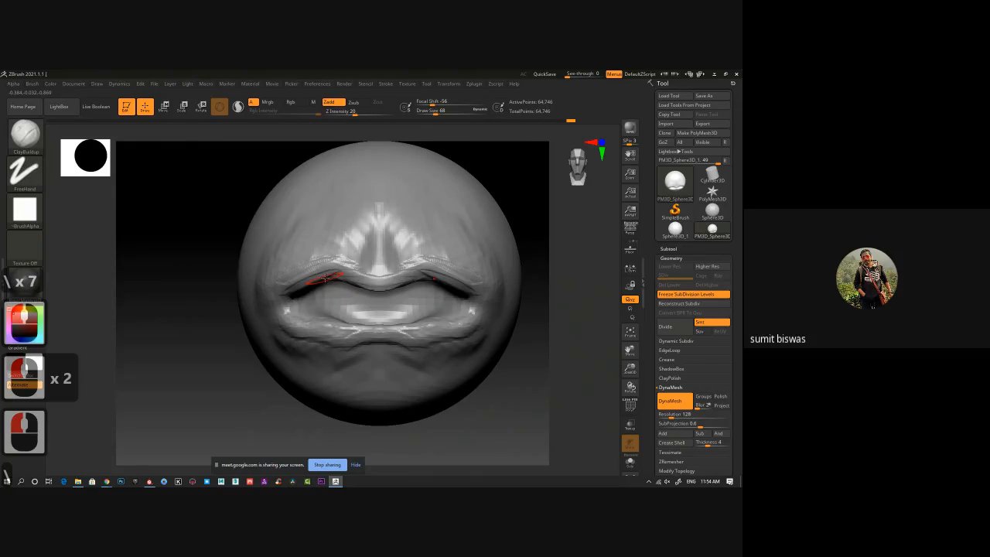
Build up clay strokes on the folds flanking the central ridge and along the ridge itself.
drag(345, 245, 319, 264)
drag(178, 317, 439, 264)
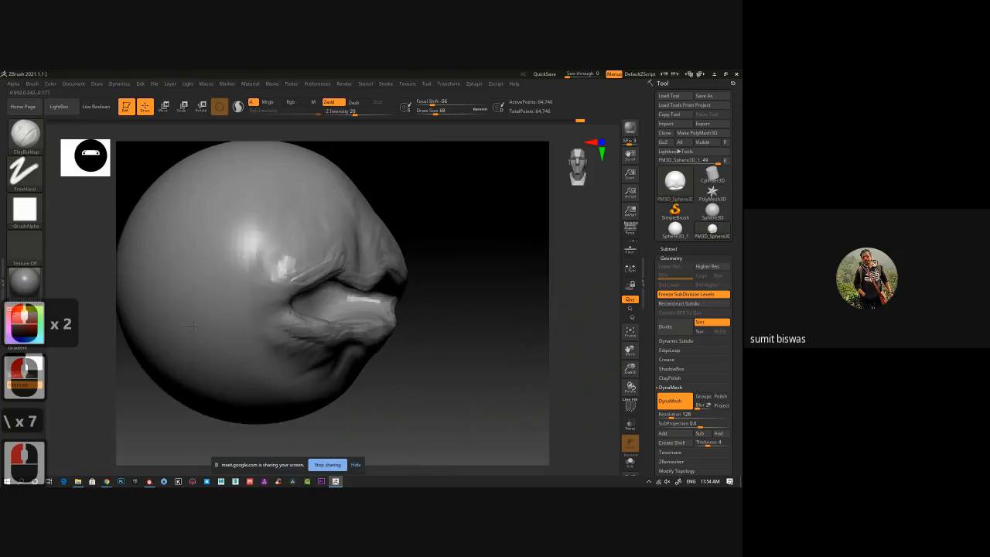
mouse_move(498, 294)
shift+mouse_down()
mouse_move(374, 209)
mouse_move(367, 273)
shift+mouse_up()
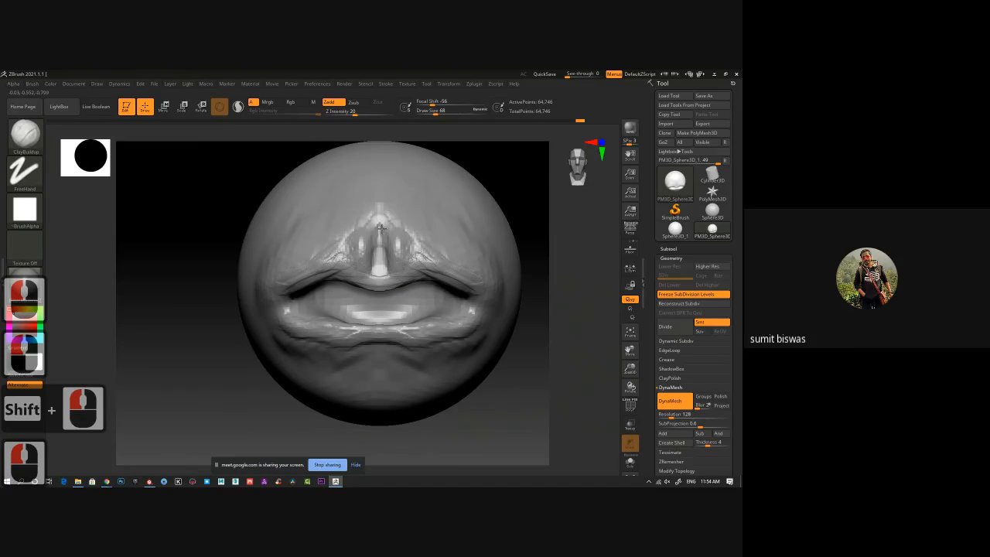
drag(379, 228, 379, 248)
Increase the draw size to 120 and build up broad folds above the upper rim and below the lower rim.
key(bracketright)
key(bracketright)
key(bracketright)
key(bracketright)
key(bracketright)
key(bracketright)
key(bracketright)
key(bracketright)
key(bracketright)
key(bracketright)
key(bracketright)
key(bracketright)
key(bracketright)
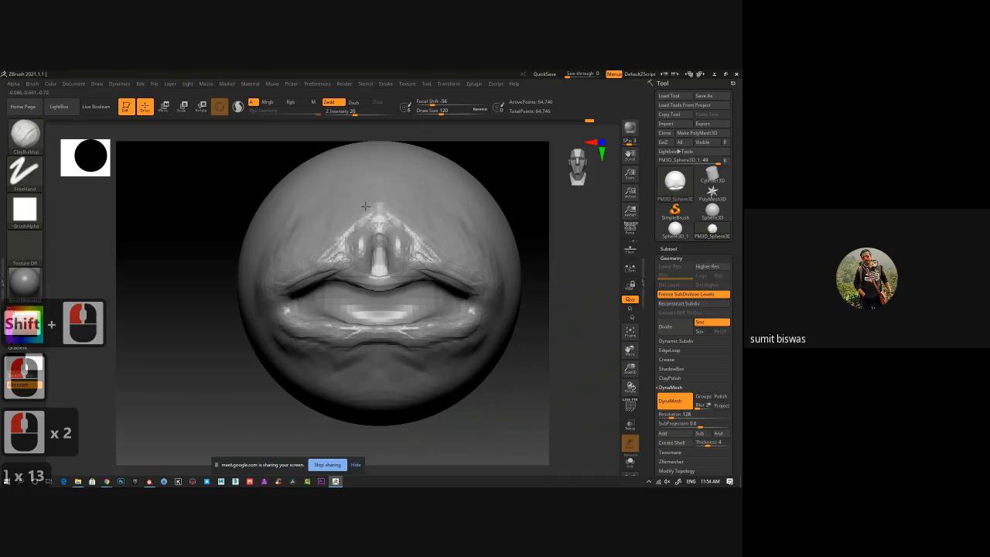
mouse_move(365, 207)
mouse_down()
mouse_move(274, 286)
mouse_move(282, 323)
mouse_move(319, 346)
mouse_up()
mouse_move(314, 348)
mouse_down()
mouse_move(336, 350)
mouse_move(318, 364)
mouse_move(304, 353)
mouse_move(300, 363)
mouse_move(334, 379)
mouse_up()
drag(365, 274, 333, 268)
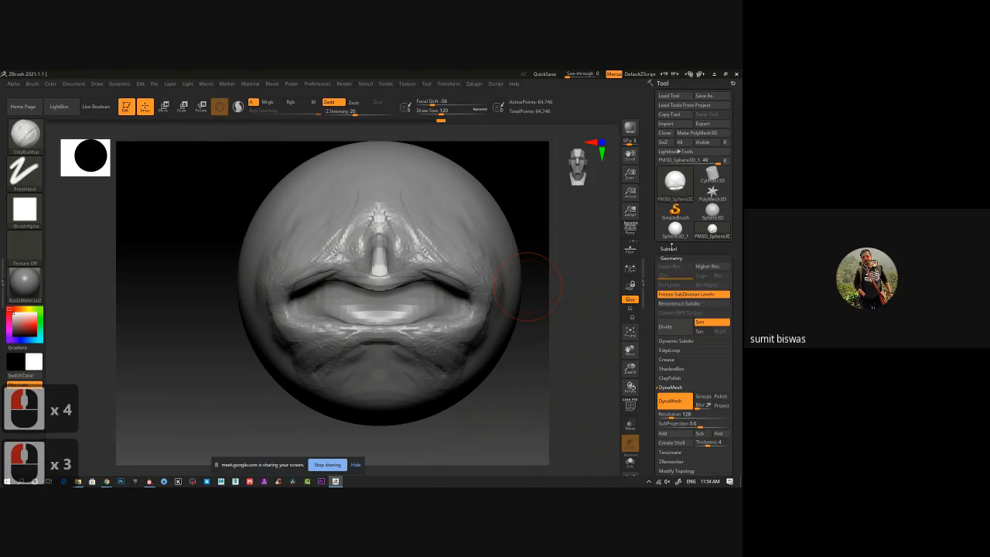
Append a Cylinder3D as a new subtool and make it the active subtool.
click(670, 249)
click(704, 395)
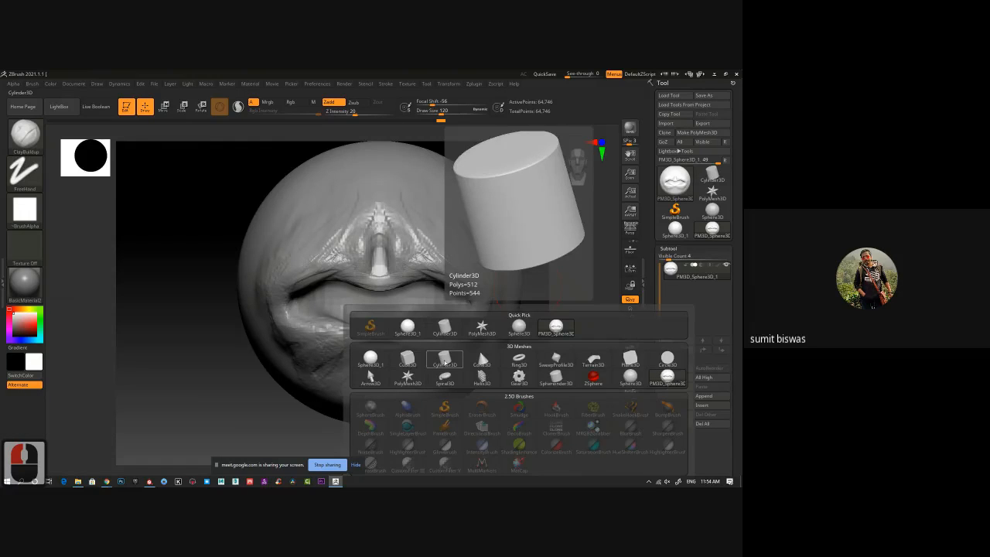
click(445, 359)
alt+click(426, 303)
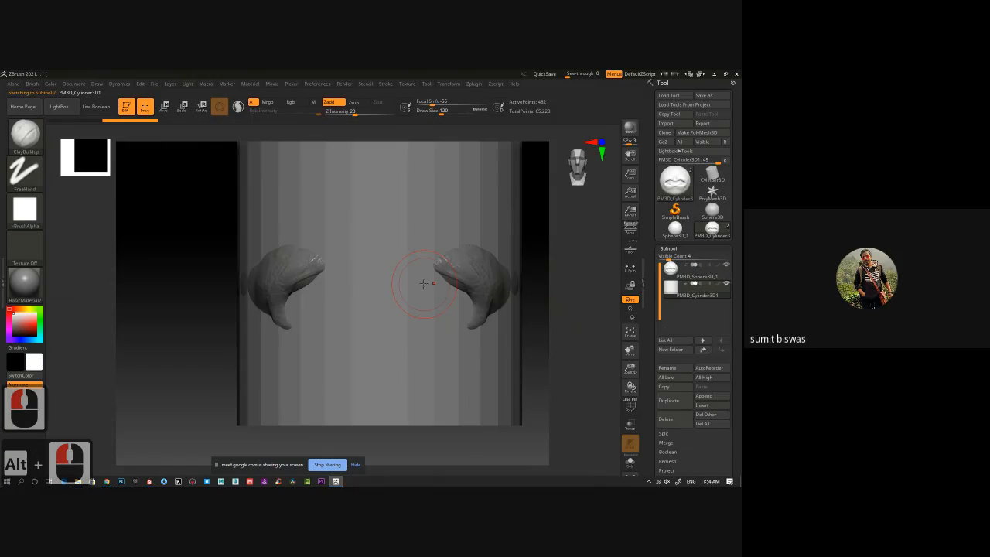
Scale the cylinder down uniformly and move it forward out of the front of the sphere.
key(r)
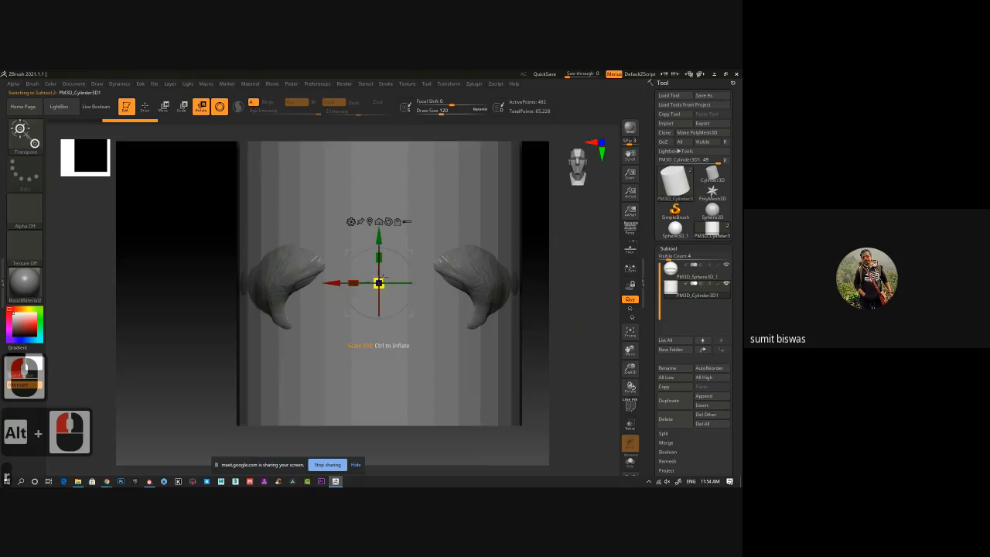
drag(381, 278, 336, 369)
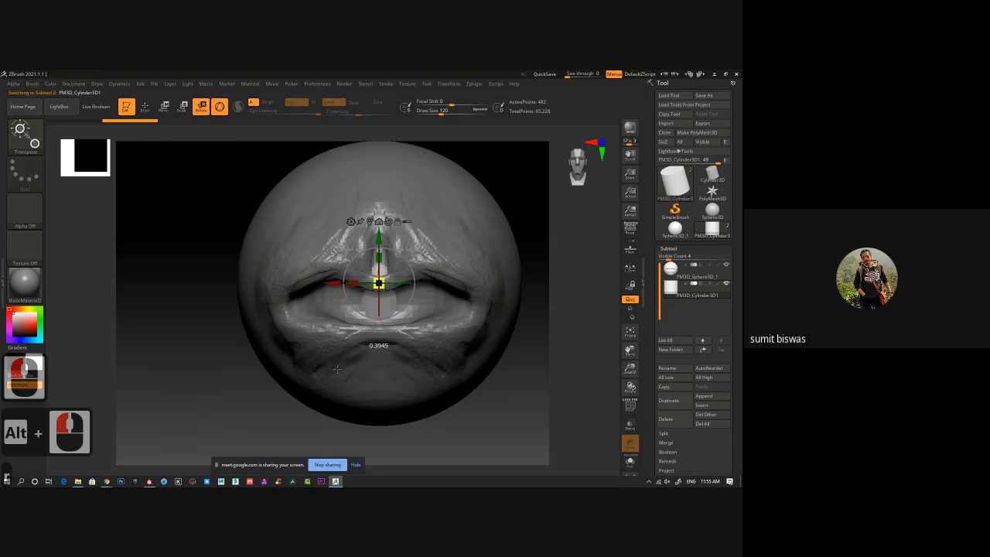
shift+drag(198, 354, 243, 353)
drag(425, 284, 572, 293)
alt+drag(530, 384, 441, 380)
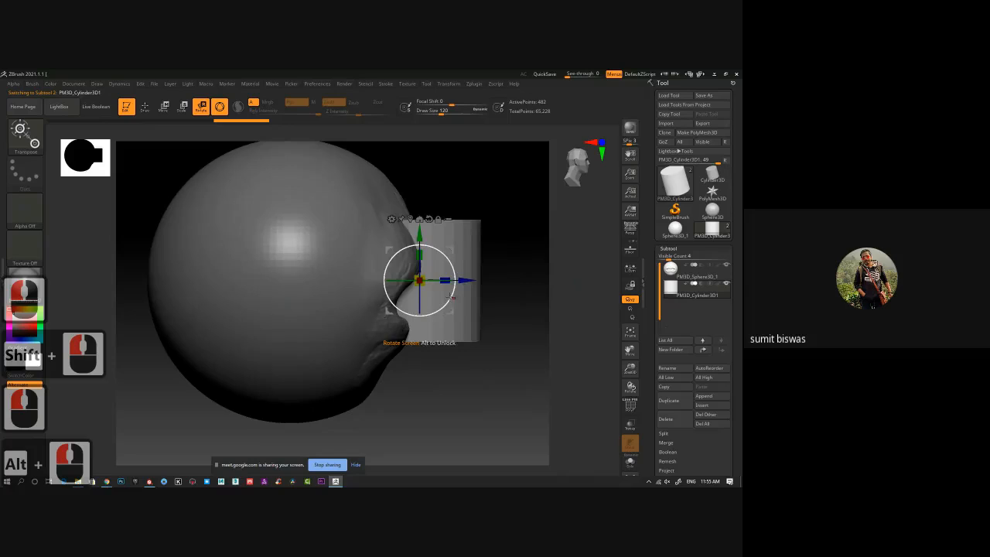
Shrink the cylinder further, tilt it to follow the recess's front slope and lengthen it along its axis.
drag(451, 298, 377, 318)
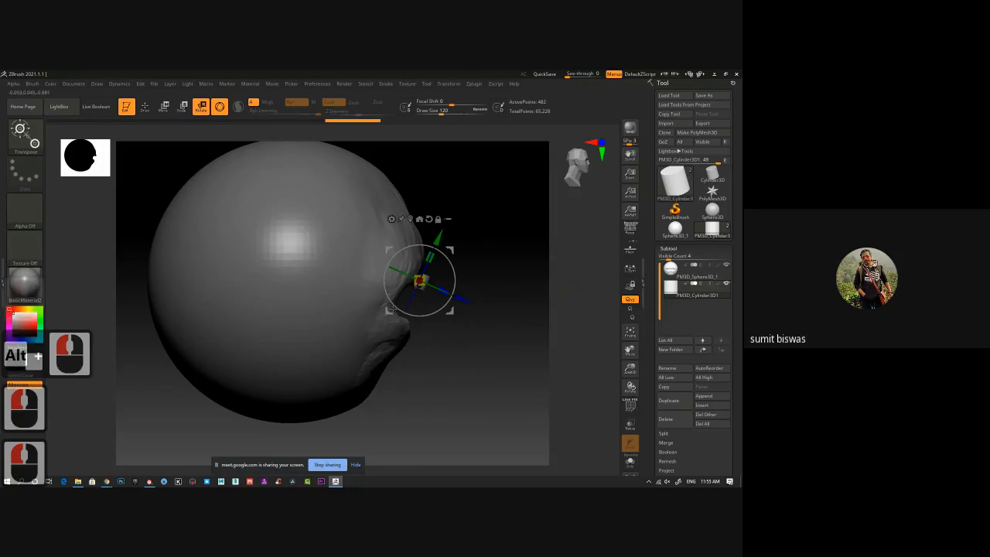
drag(430, 257, 452, 239)
shift+drag(495, 268, 455, 295)
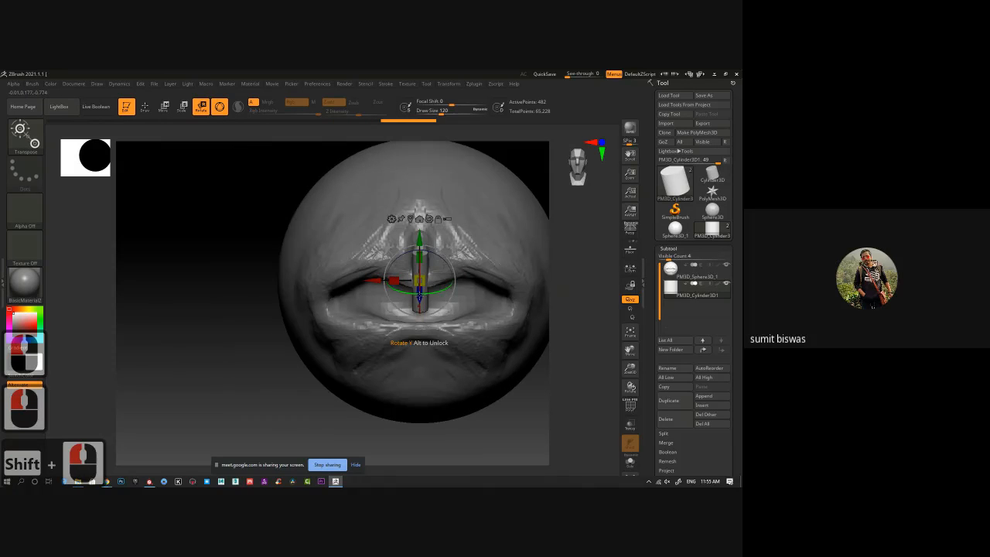
Position the thin cylinder sideways from the center at the recess, pull it slightly forward and show the polyframe.
drag(381, 294, 310, 281)
drag(351, 241, 351, 262)
shift+drag(221, 332, 390, 317)
mouse_move(424, 294)
ctrl+right_down()
mouse_move(449, 314)
mouse_move(424, 312)
ctrl+right_up()
shift+drag(423, 313, 448, 317)
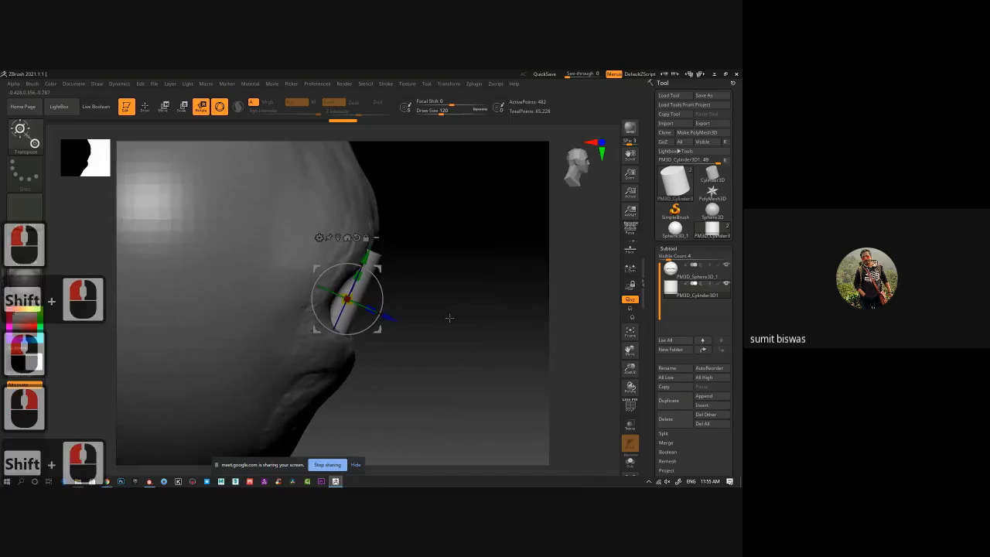
drag(384, 302, 396, 326)
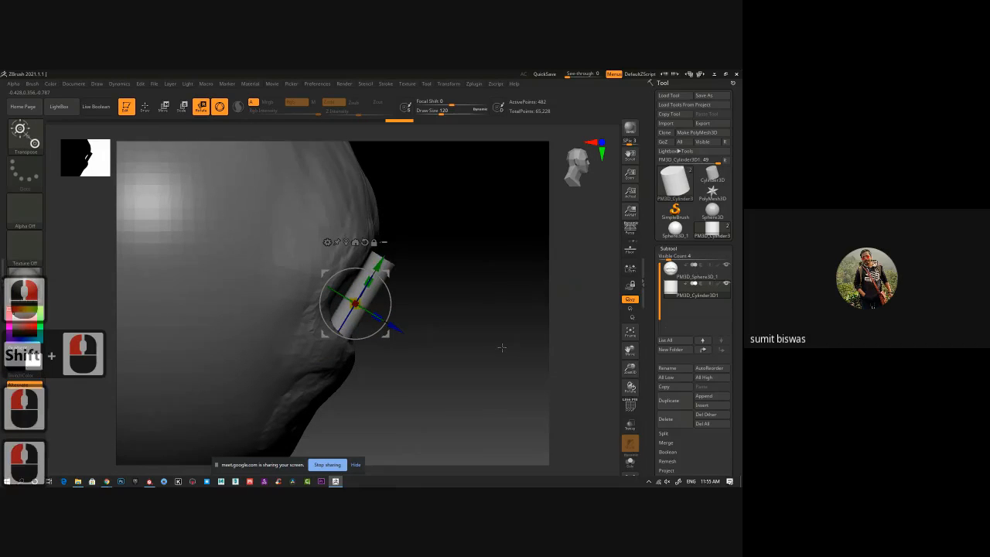
key(shift+f)
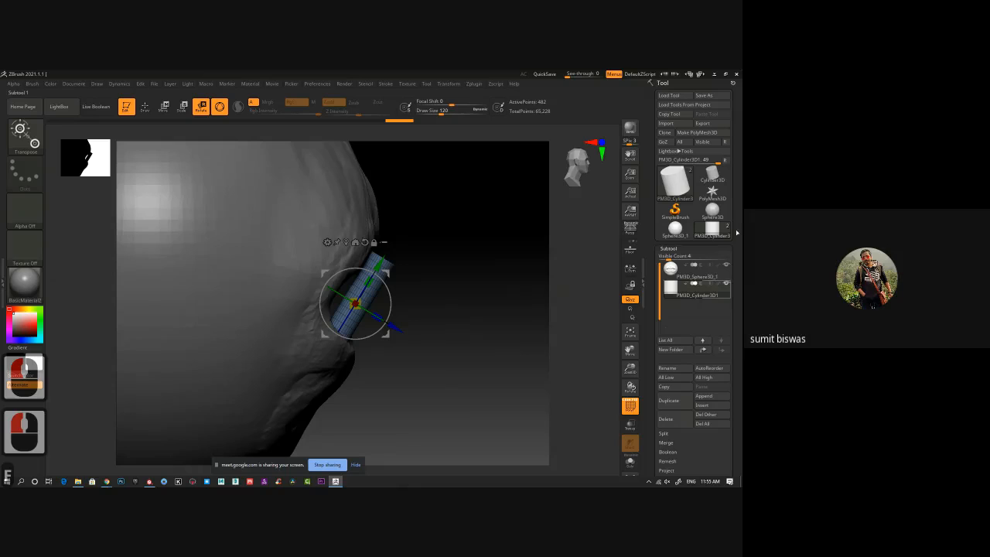
Hide the polyframe and bend the cylinder into a forward-curving tusk using the Move brush at Draw Size 200.
click(671, 248)
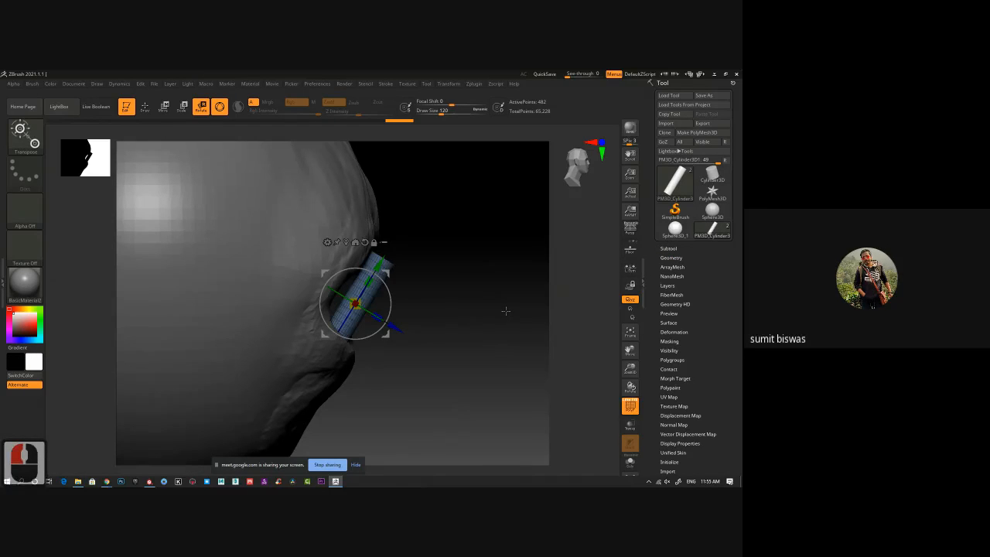
key(shift+f)
key(b)
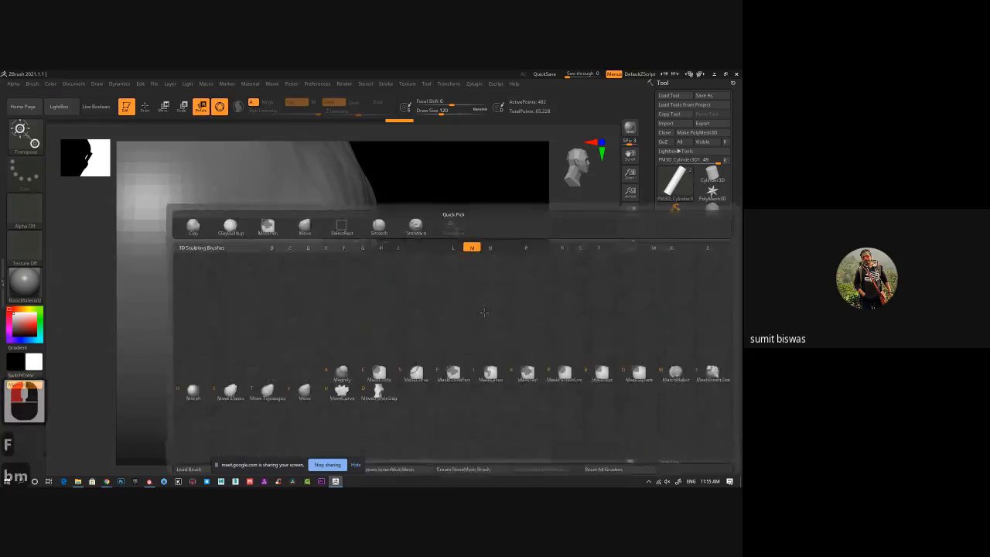
key(m)
key(v)
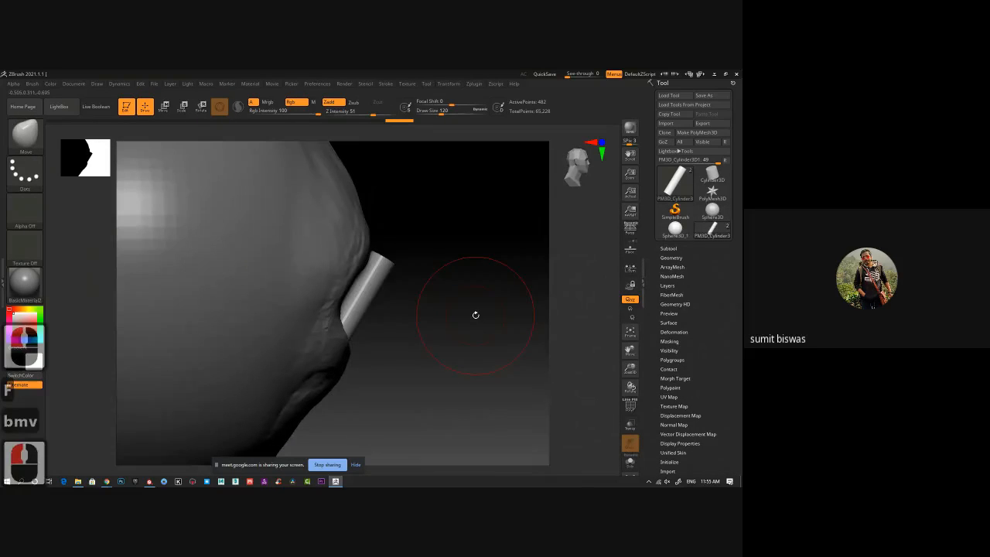
key(bracketright)
key(bracketright)
key(bracketright)
key(bracketright)
key(bracketright)
key(bracketright)
key(bracketright)
key(bracketright)
key(bracketright)
key(bracketright)
key(bracketright)
key(bracketright)
key(bracketright)
key(bracketright)
key(bracketright)
key(bracketright)
key(bracketright)
key(bracketright)
key(bracketright)
key(bracketright)
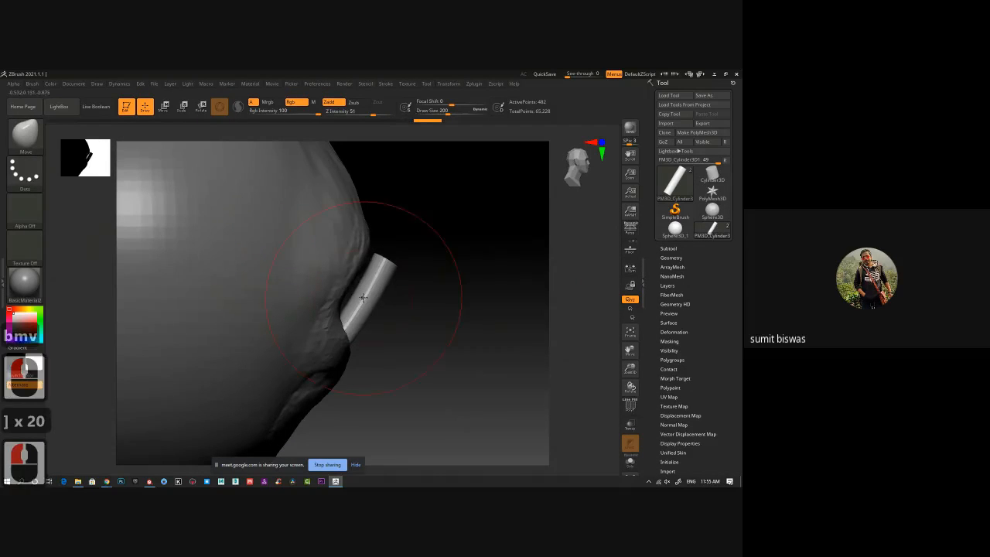
mouse_move(363, 297)
mouse_down()
mouse_move(372, 306)
mouse_move(352, 322)
mouse_move(356, 332)
mouse_move(398, 249)
mouse_up()
mouse_move(388, 285)
mouse_down()
mouse_move(396, 260)
mouse_move(402, 282)
mouse_up()
drag(398, 271, 394, 276)
mouse_move(394, 275)
shift+mouse_down()
mouse_move(408, 286)
mouse_move(370, 314)
mouse_move(386, 302)
mouse_move(386, 280)
shift+mouse_up()
Refine the tusk's curve and its lower end using the Move brush at Draw Size 156.
key(bracketleft)
key(bracketleft)
key(bracketleft)
key(bracketleft)
key(bracketleft)
key(bracketleft)
key(bracketleft)
key(bracketleft)
key(bracketleft)
key(bracketleft)
key(bracketleft)
mouse_move(374, 327)
mouse_down()
mouse_move(353, 350)
mouse_move(366, 337)
mouse_up()
mouse_move(379, 329)
mouse_down()
mouse_move(418, 329)
mouse_move(393, 328)
mouse_move(385, 290)
mouse_move(394, 277)
mouse_up()
Move the tusk back and up against the face so its base sinks into the lower lip.
key(r)
drag(203, 354, 254, 356)
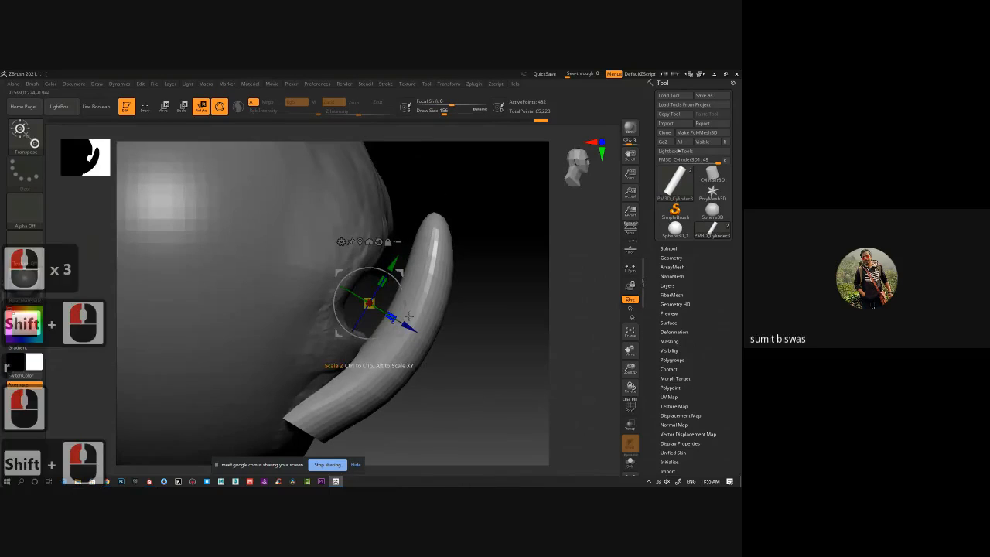
mouse_move(405, 326)
mouse_down()
mouse_move(367, 312)
mouse_move(389, 325)
mouse_up()
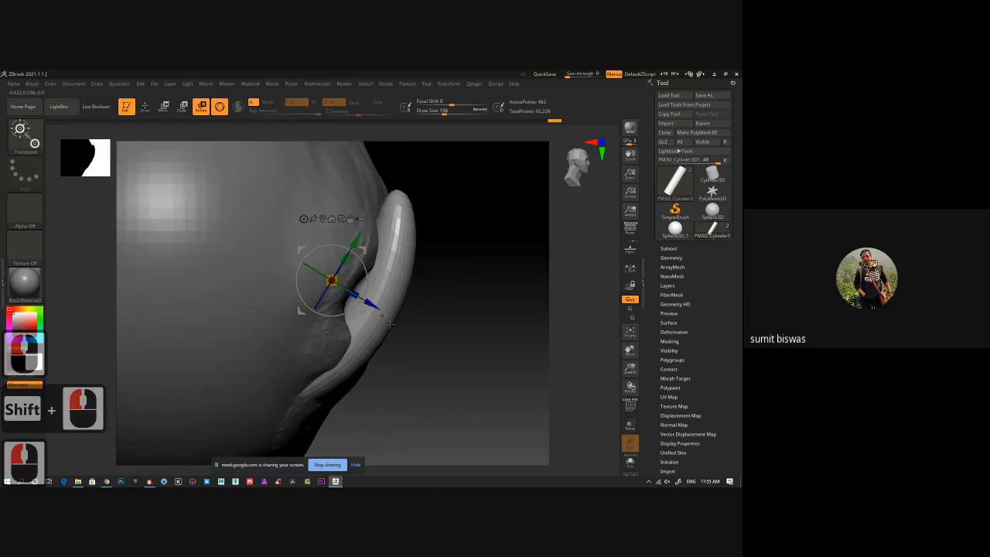
drag(367, 284, 368, 288)
Mirror the tusk to the opposite side of the mouth with SubTool Master.
drag(481, 313, 250, 366)
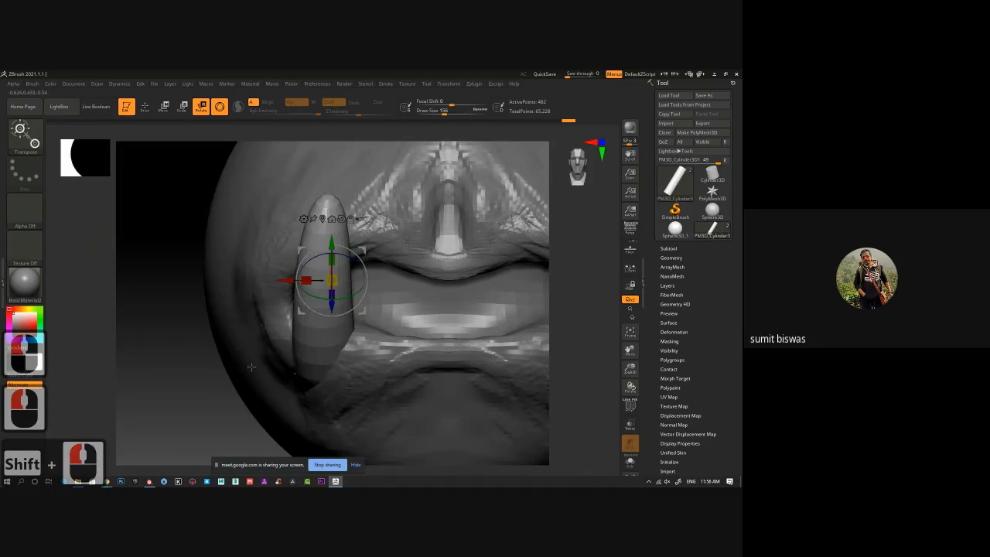
ctrl+right_drag(171, 354, 184, 305)
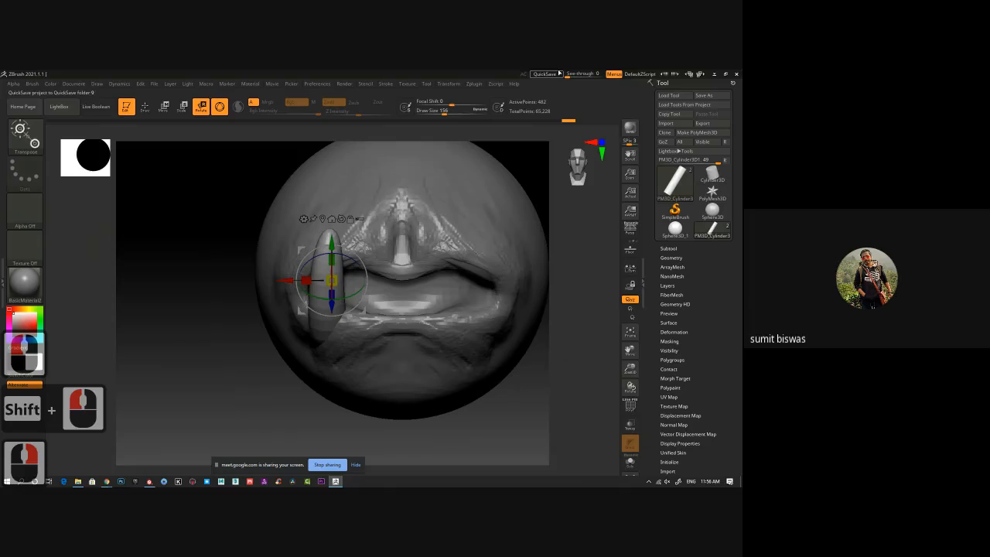
click(473, 85)
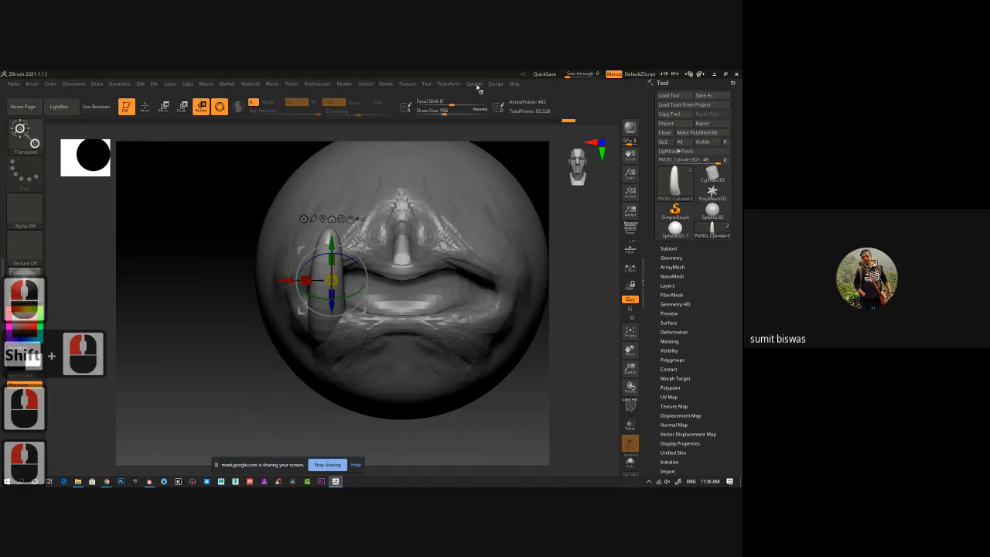
click(478, 87)
click(496, 218)
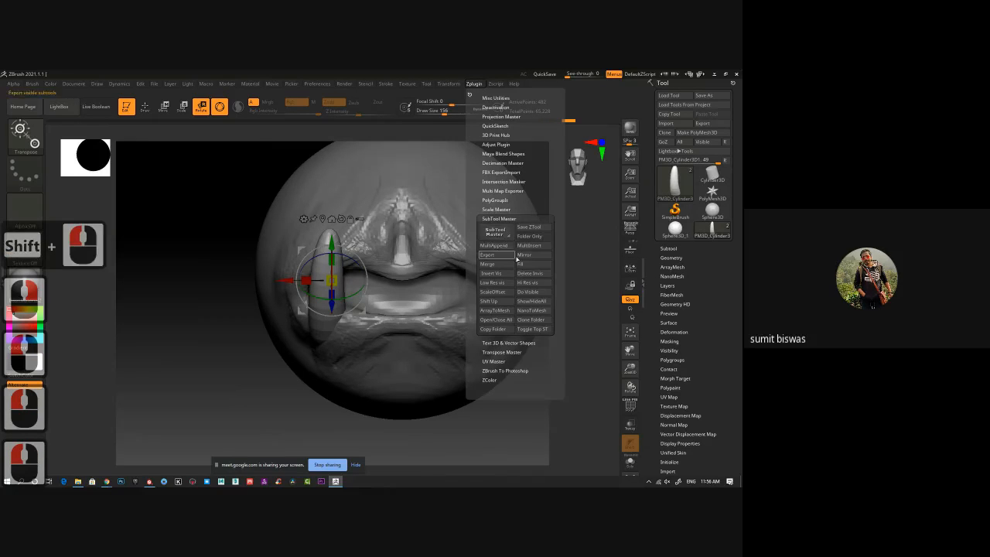
click(534, 259)
click(331, 269)
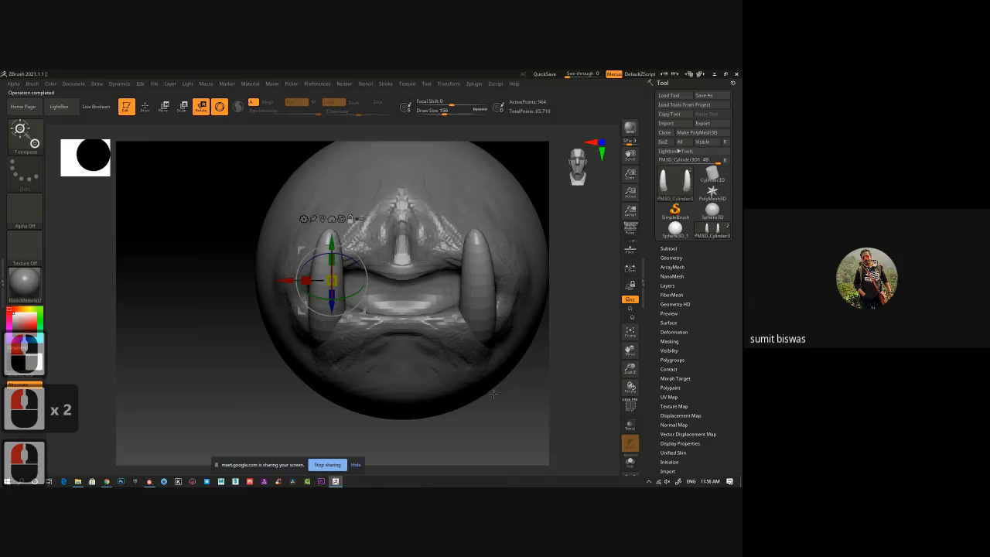
Try a DamStandard stroke near the tusk's base, and undo it together with the mirrored tusk.
alt+drag(495, 383, 452, 389)
key(b)
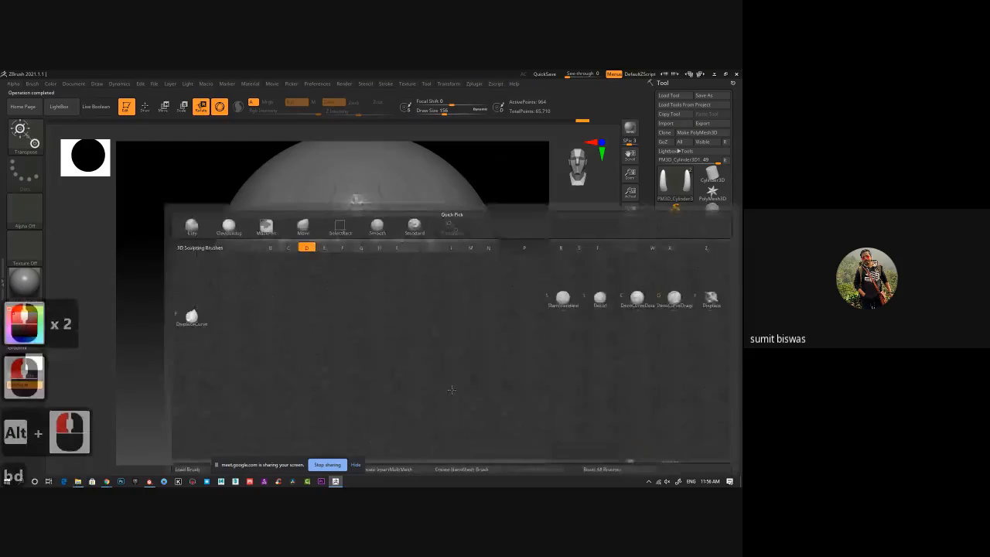
key(d)
key(s)
mouse_move(277, 336)
mouse_down()
mouse_move(269, 331)
mouse_move(283, 333)
mouse_up()
key(ctrl+z)
key(ctrl+z)
key(ctrl+z)
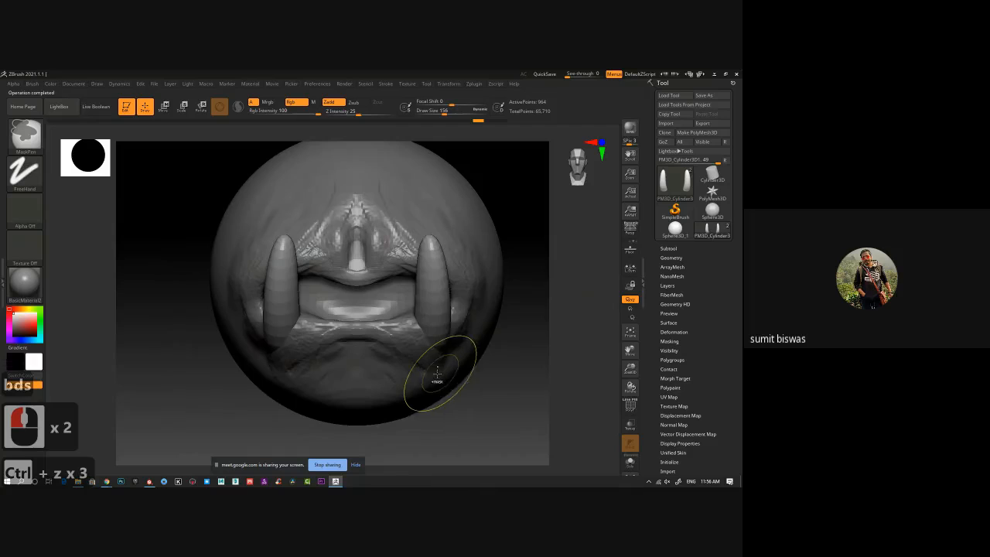
Mirror the tusk across the X axis with SubTool Master, merging both tusks into one subtool.
click(473, 84)
click(524, 255)
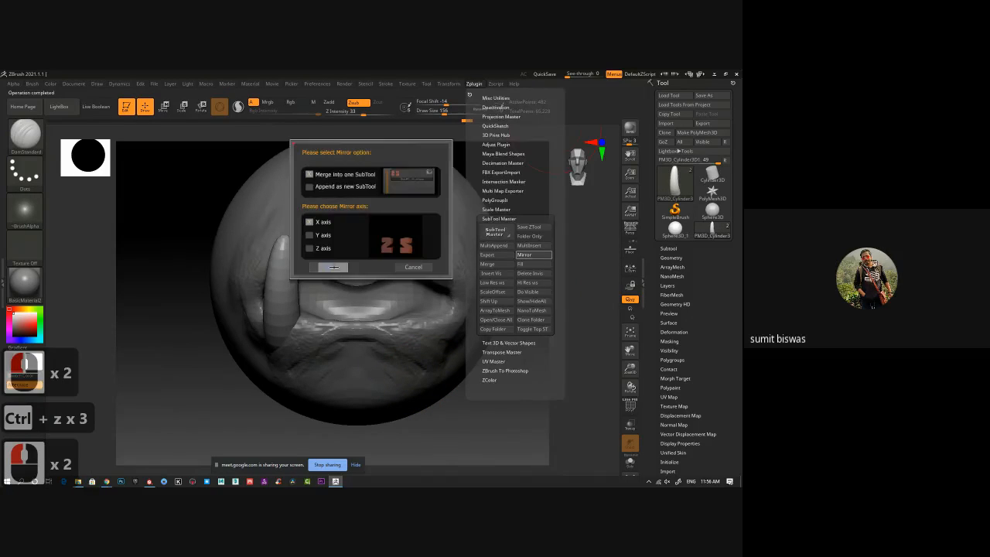
click(334, 267)
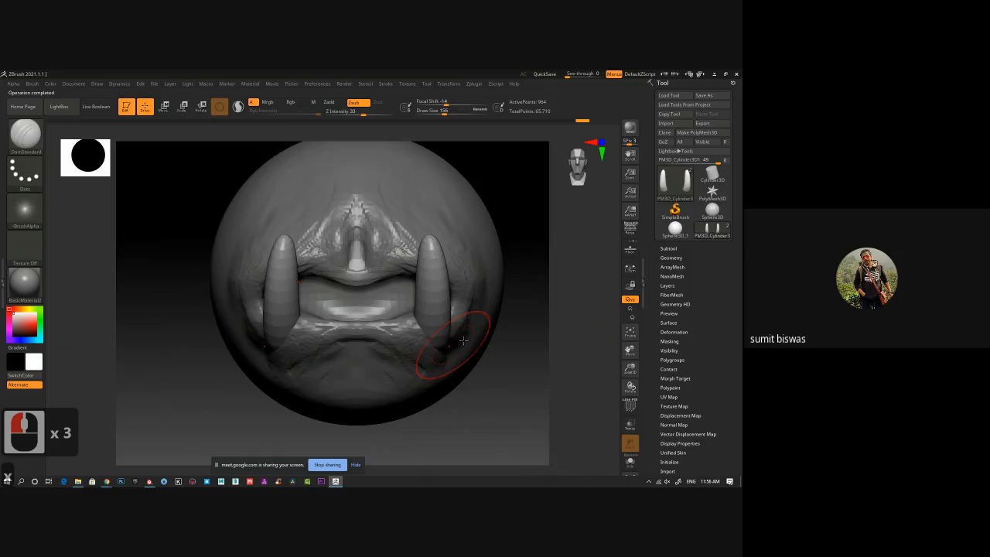
Make the sphere the active subtool and build up flesh around the tusk bases with the ClayBuildup brush.
alt+click(389, 382)
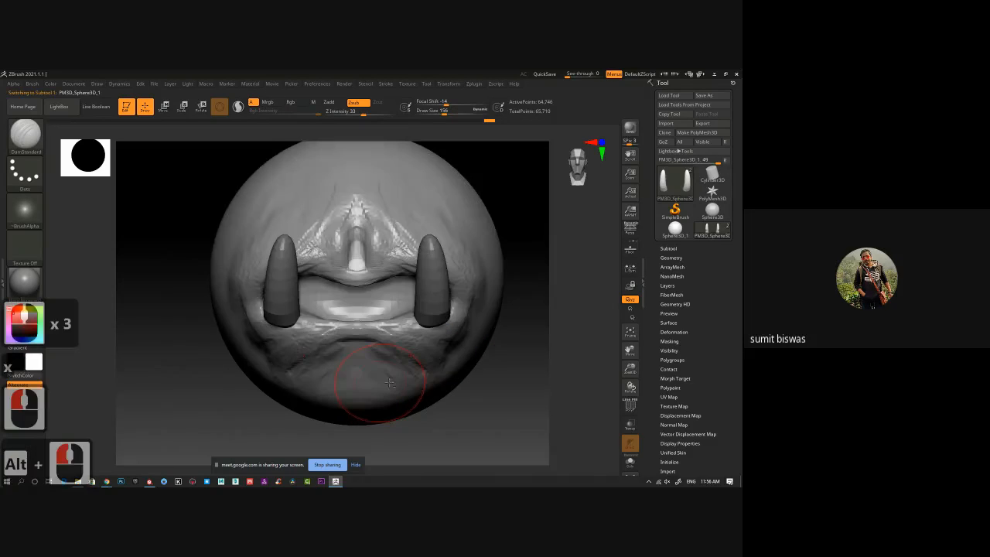
key(b)
key(c)
key(b)
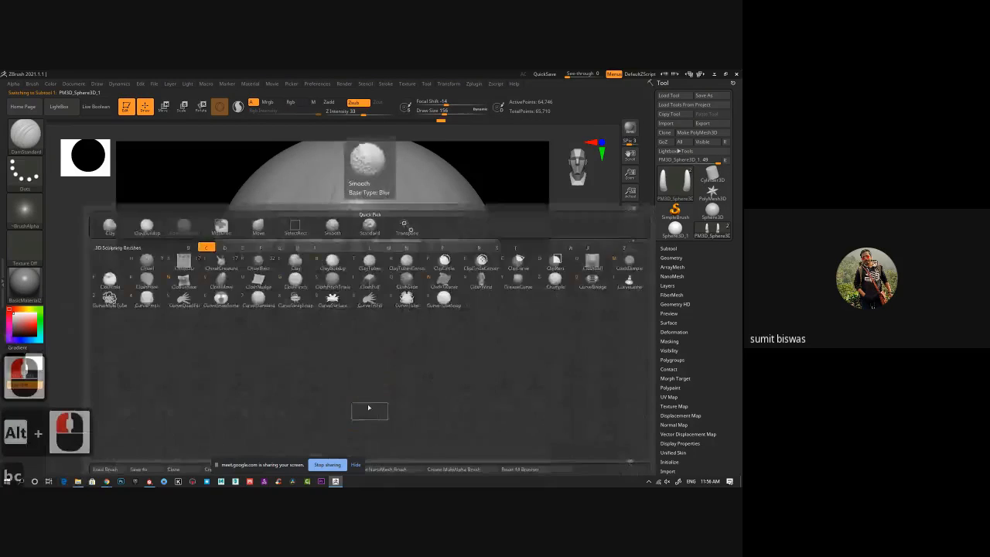
mouse_move(291, 354)
mouse_down()
mouse_move(277, 340)
mouse_move(288, 325)
mouse_move(267, 345)
mouse_move(271, 370)
mouse_move(290, 362)
mouse_move(259, 332)
mouse_up()
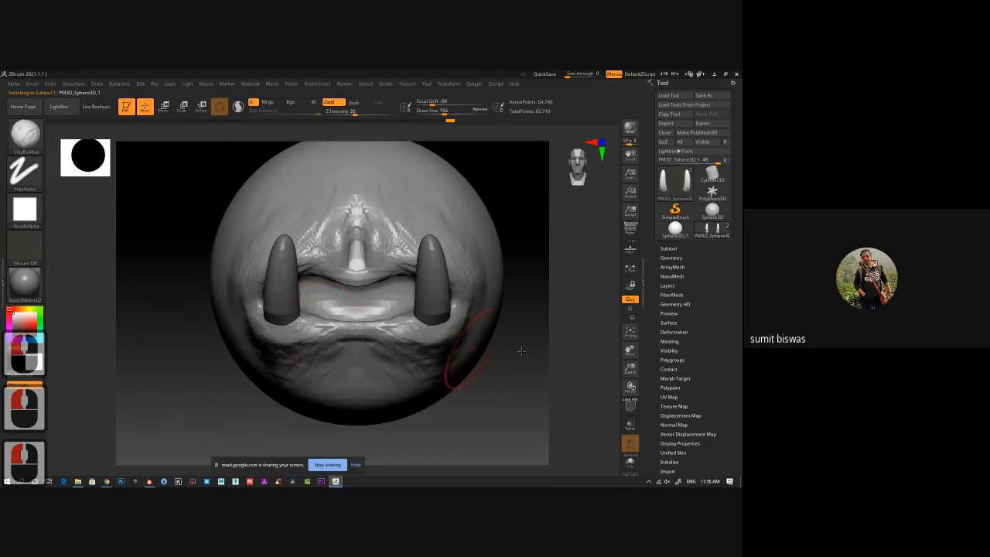
drag(455, 353, 457, 369)
Build up the lower lip between the tusks with ClayBuildup at Draw Size 124 and smooth it.
ctrl+right_drag(392, 330, 397, 391)
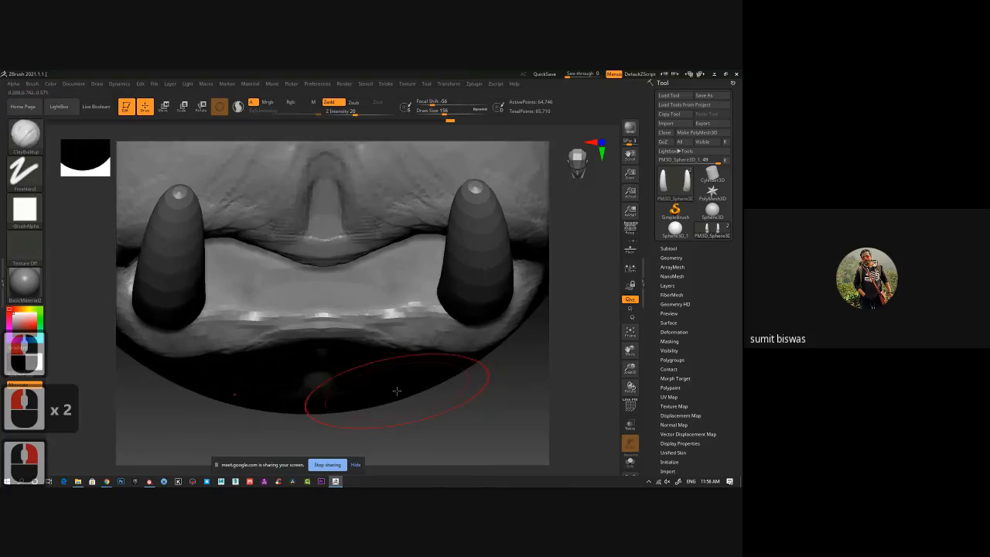
key(bracketleft)
key(bracketleft)
key(bracketleft)
key(bracketleft)
key(bracketleft)
key(bracketleft)
key(bracketleft)
key(bracketleft)
key(bracketleft)
mouse_move(342, 274)
mouse_down()
mouse_move(279, 290)
mouse_move(301, 295)
mouse_move(253, 297)
mouse_move(328, 278)
mouse_move(348, 285)
mouse_move(322, 280)
mouse_move(316, 334)
mouse_up()
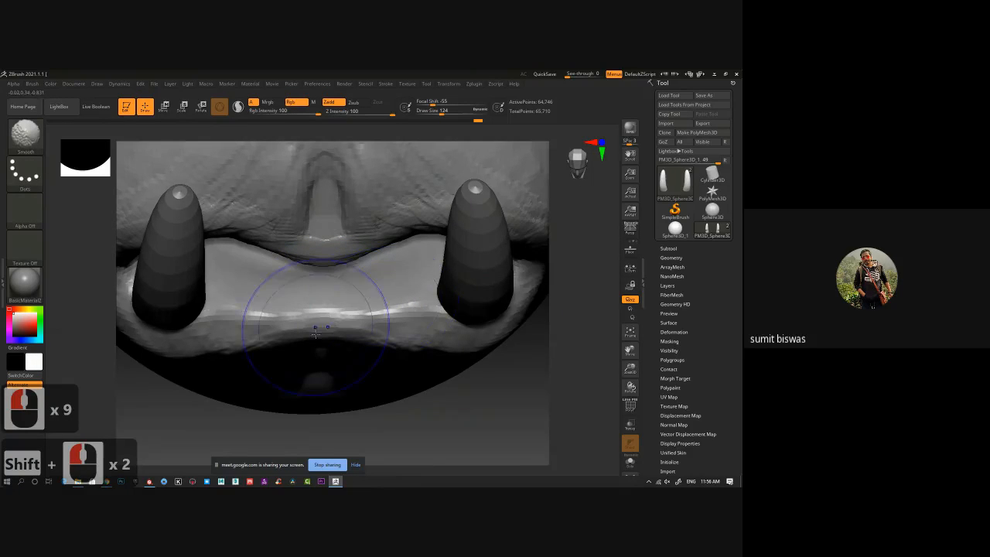
drag(201, 431, 213, 364)
ctrl+right_drag(213, 364, 328, 216)
Pull the upper lip down and the lower lip up with the Move Topological brush to narrow the mouth opening.
key(b)
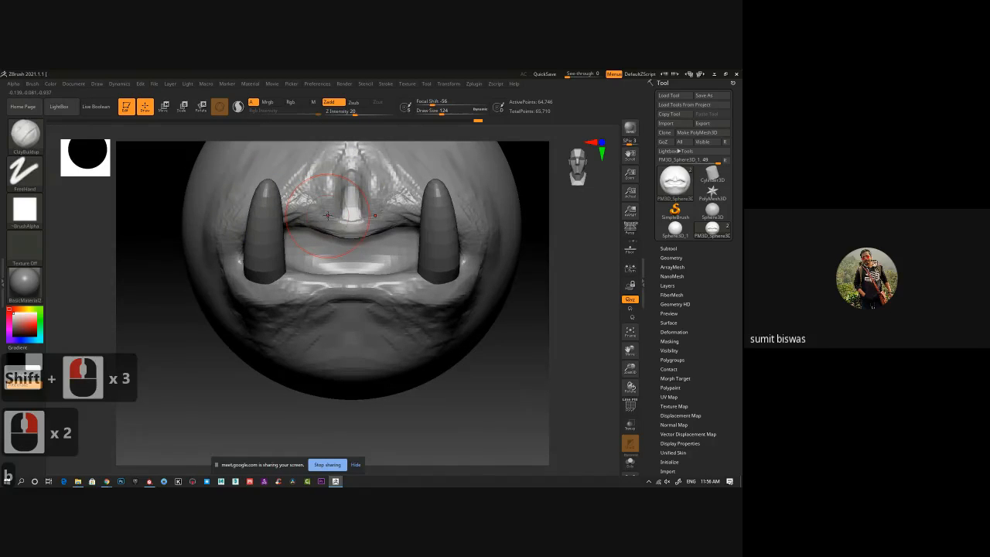
key(m)
key(v)
key(b)
key(m)
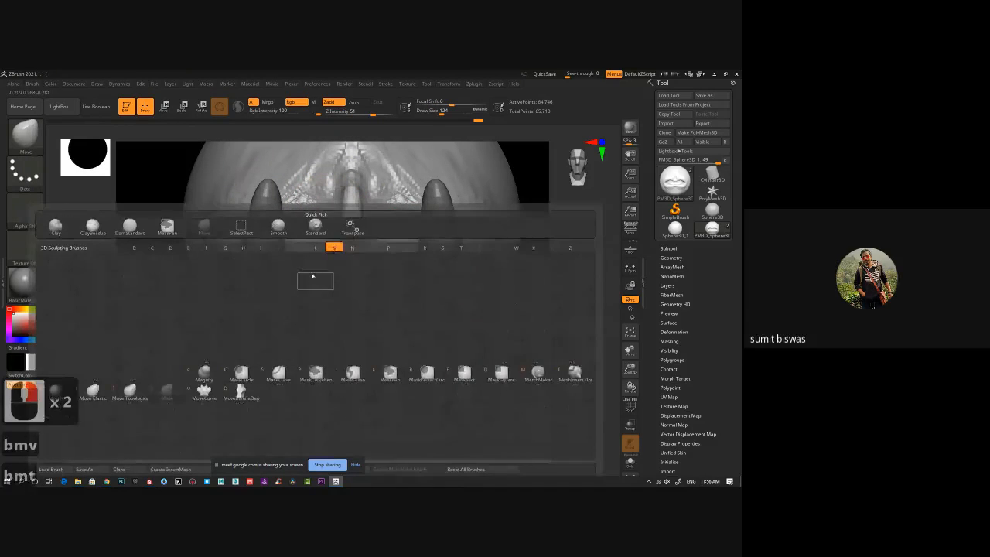
key(t)
key(bracketright)
key(bracketright)
key(bracketright)
key(bracketright)
key(bracketright)
key(bracketright)
key(bracketright)
key(bracketright)
key(bracketright)
key(bracketright)
key(bracketright)
key(bracketright)
key(bracketright)
key(bracketright)
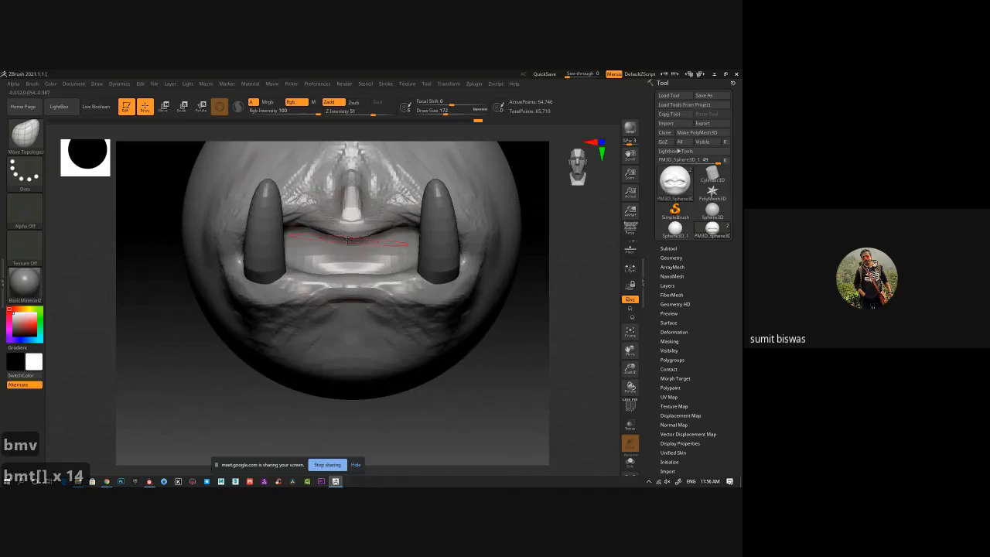
drag(300, 216, 297, 232)
drag(293, 222, 307, 234)
drag(240, 242, 236, 252)
drag(311, 234, 313, 241)
mouse_move(322, 296)
mouse_down()
mouse_move(312, 280)
mouse_move(335, 278)
mouse_up()
drag(347, 285, 348, 278)
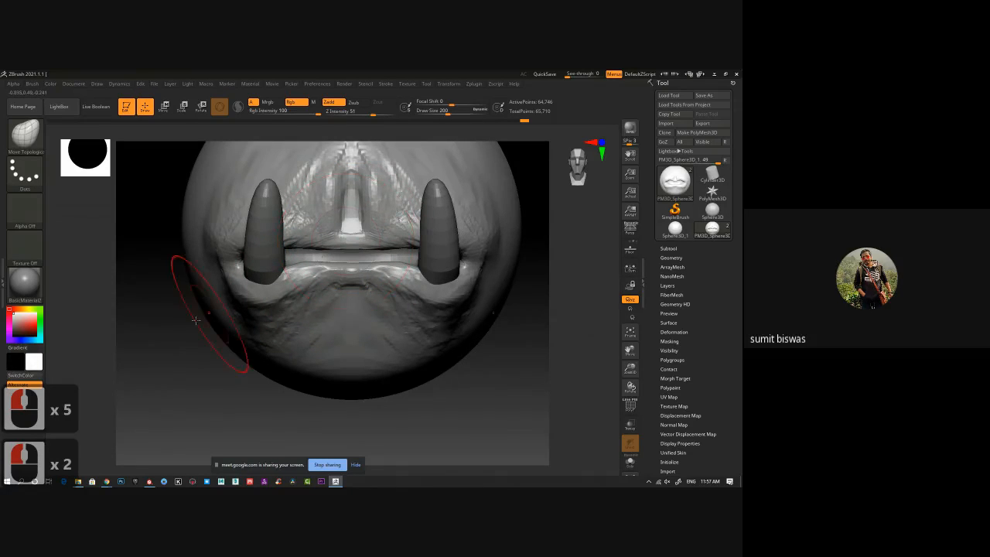
Reshape the lower lip and mouth corner from a three-quarter view with the Move Topological brush.
mouse_move(210, 320)
shift+mouse_down()
mouse_move(366, 297)
mouse_move(396, 285)
mouse_move(367, 255)
mouse_move(373, 231)
mouse_move(396, 243)
mouse_move(392, 255)
shift+mouse_up()
drag(378, 294, 380, 291)
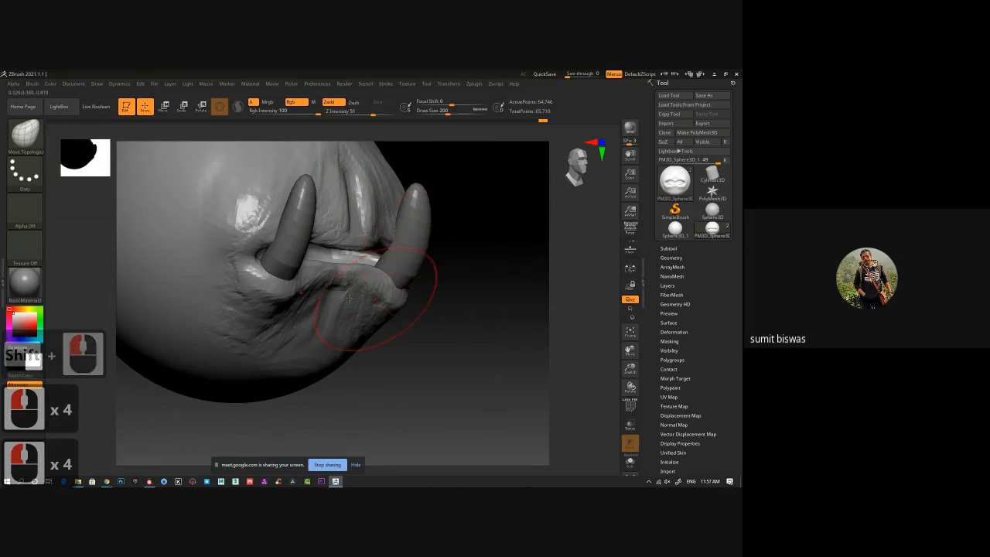
mouse_move(449, 303)
mouse_down()
mouse_move(350, 286)
mouse_move(338, 300)
mouse_up()
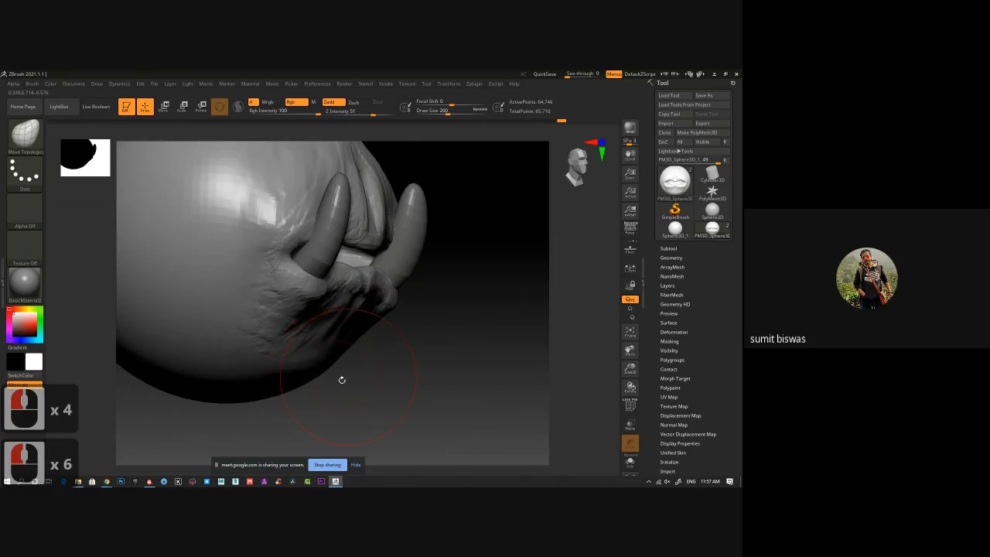
Pull the chin down and forward and shape the jaw below the mouth with the Move Topological brush.
alt+drag(342, 380, 362, 336)
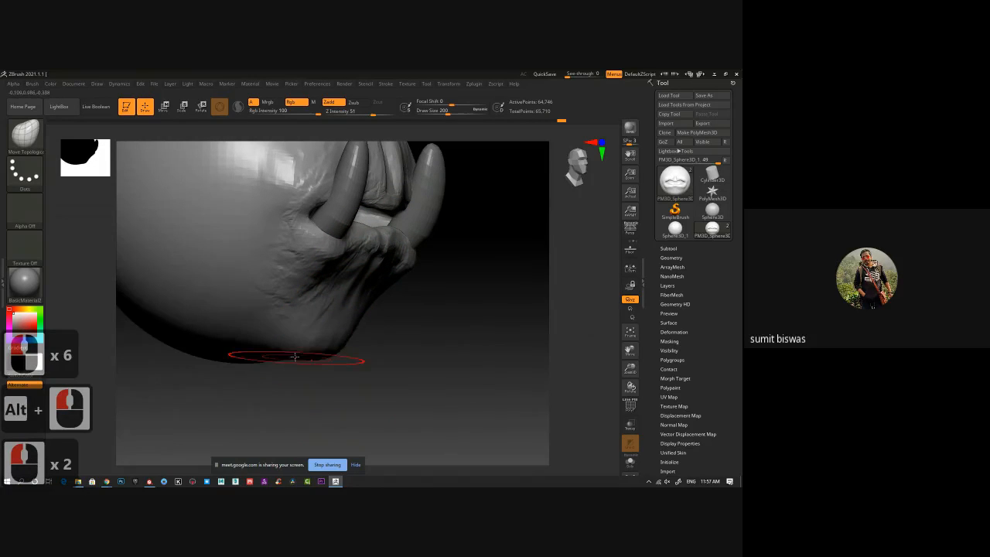
mouse_move(294, 357)
mouse_down()
mouse_move(287, 343)
mouse_move(266, 354)
mouse_up()
drag(315, 351, 359, 339)
drag(457, 341, 355, 340)
mouse_move(290, 339)
mouse_down()
mouse_move(282, 344)
mouse_move(294, 358)
mouse_move(347, 366)
mouse_move(299, 380)
mouse_up()
drag(279, 397, 261, 399)
mouse_move(359, 371)
mouse_down()
mouse_move(358, 389)
mouse_move(322, 391)
mouse_move(334, 378)
mouse_up()
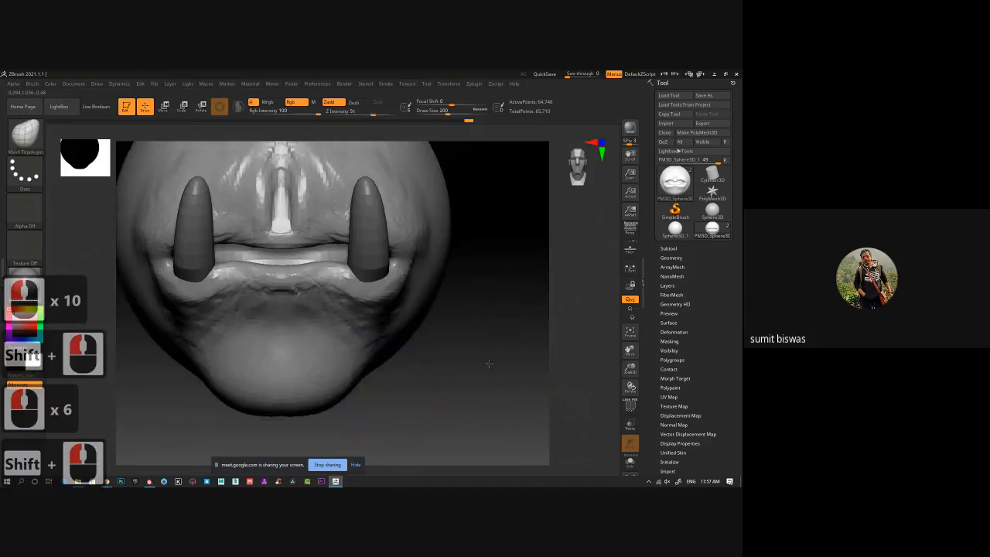
Smooth the nose ridge, the jaw and the chin surface.
alt+drag(411, 337, 410, 376)
mouse_move(258, 223)
shift+mouse_down()
mouse_move(250, 212)
mouse_move(226, 221)
shift+mouse_up()
mouse_move(135, 316)
shift+mouse_down()
mouse_move(193, 356)
mouse_move(261, 337)
shift+mouse_up()
mouse_move(267, 333)
shift+mouse_down()
mouse_move(244, 313)
mouse_move(400, 343)
mouse_move(356, 329)
shift+mouse_up()
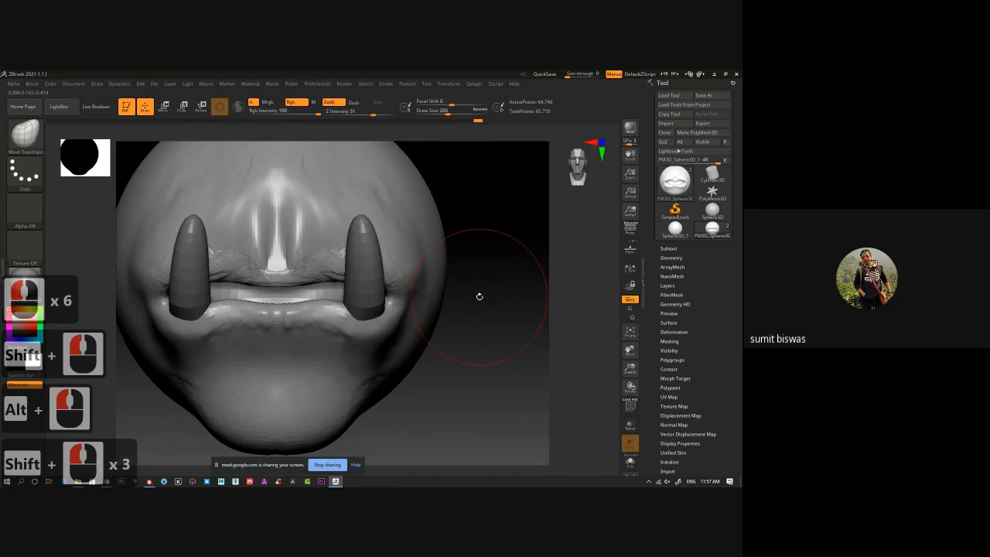
Examine the tusked face from a three-quarter view and browse the tool models in LightBox.
ctrl+right_drag(537, 328, 431, 330)
alt+drag(431, 329, 429, 308)
drag(393, 361, 435, 370)
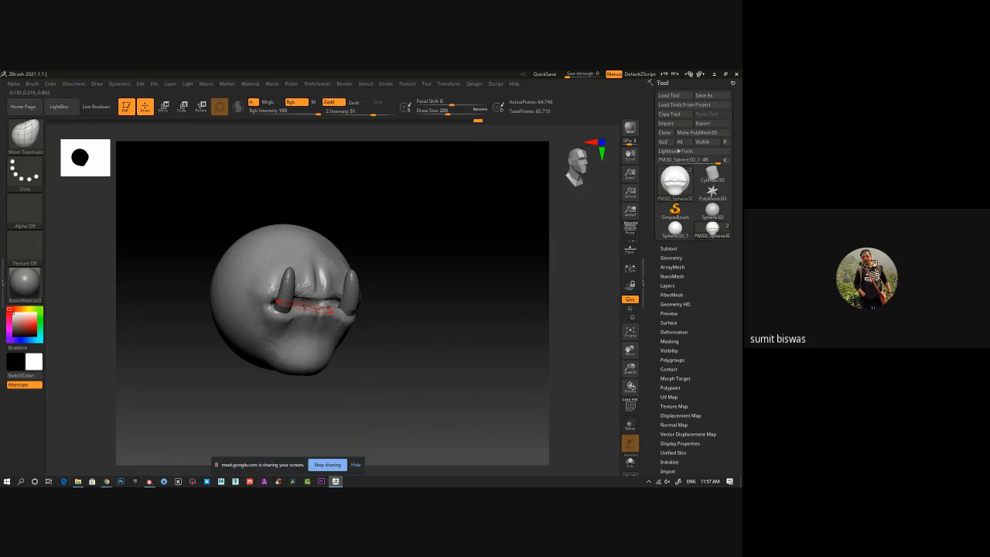
click(70, 109)
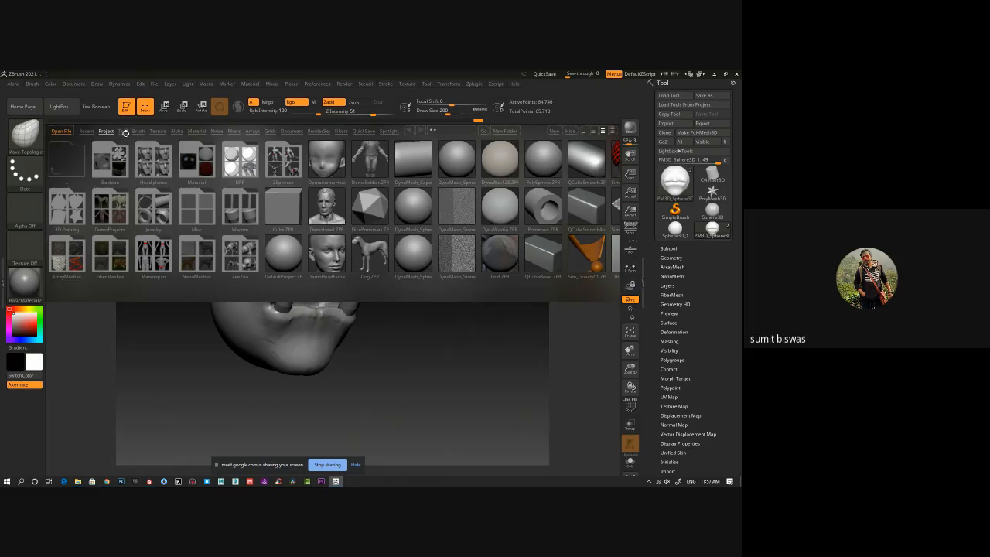
click(124, 131)
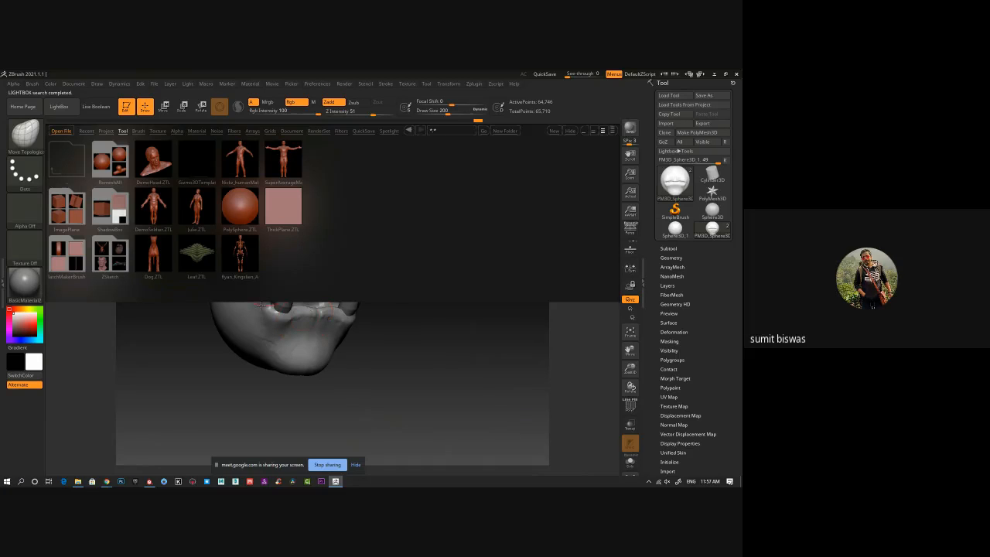
click(570, 130)
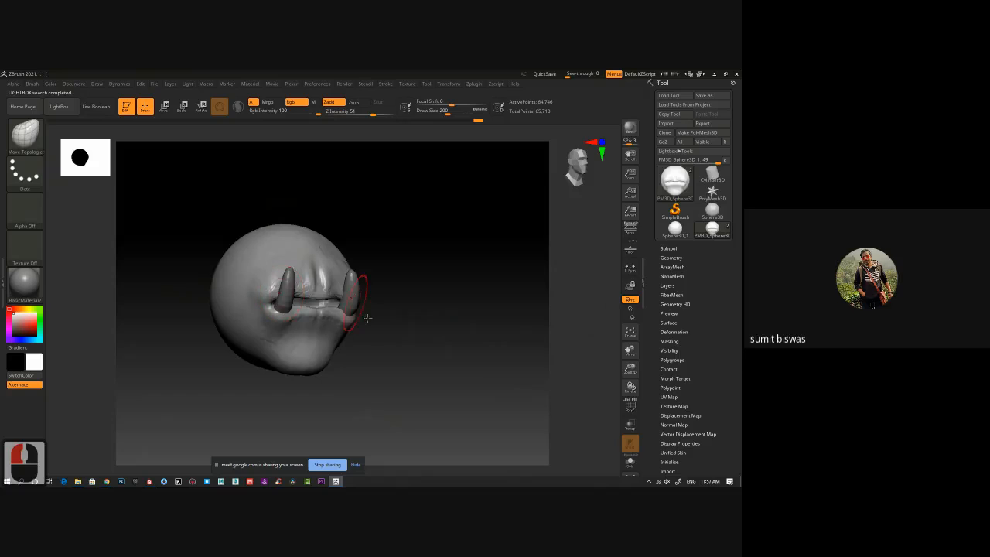
mouse_move(427, 333)
mouse_down()
mouse_move(375, 336)
mouse_move(442, 362)
mouse_move(371, 362)
mouse_move(452, 359)
mouse_up()
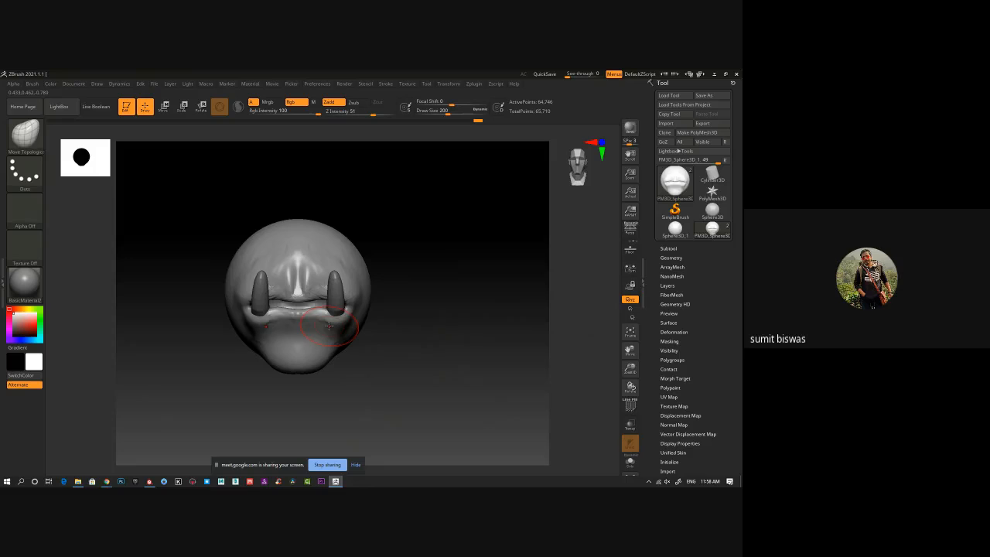
shift+drag(408, 370, 408, 358)
mouse_move(407, 358)
mouse_down()
mouse_move(421, 357)
mouse_move(354, 359)
mouse_move(401, 361)
mouse_up()
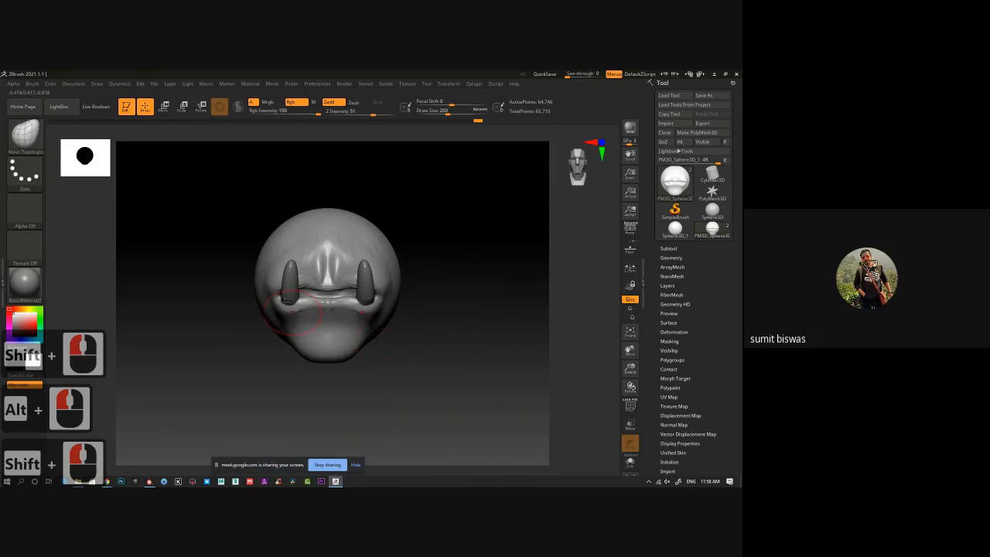
Examine the tusked mouth and chin up close from the front, then the whole head in side profile and from the front.
ctrl+right_drag(285, 289, 309, 289)
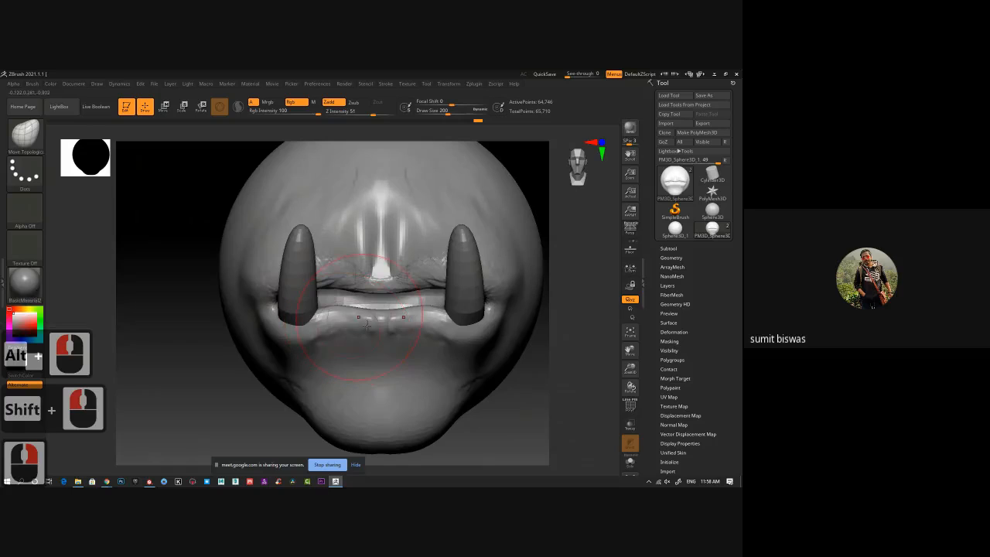
alt+drag(165, 382, 148, 348)
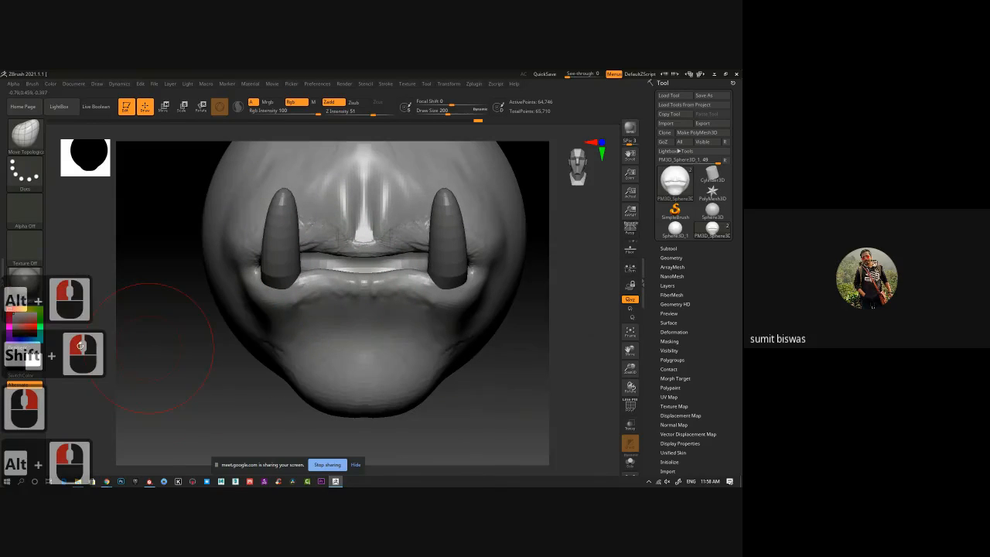
right_click(232, 288)
right_click(33, 243)
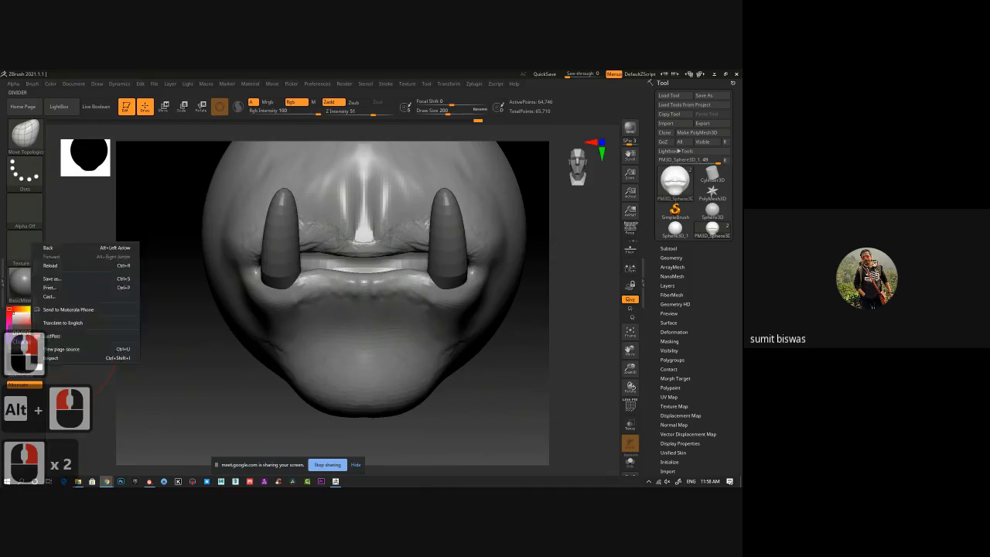
click(204, 225)
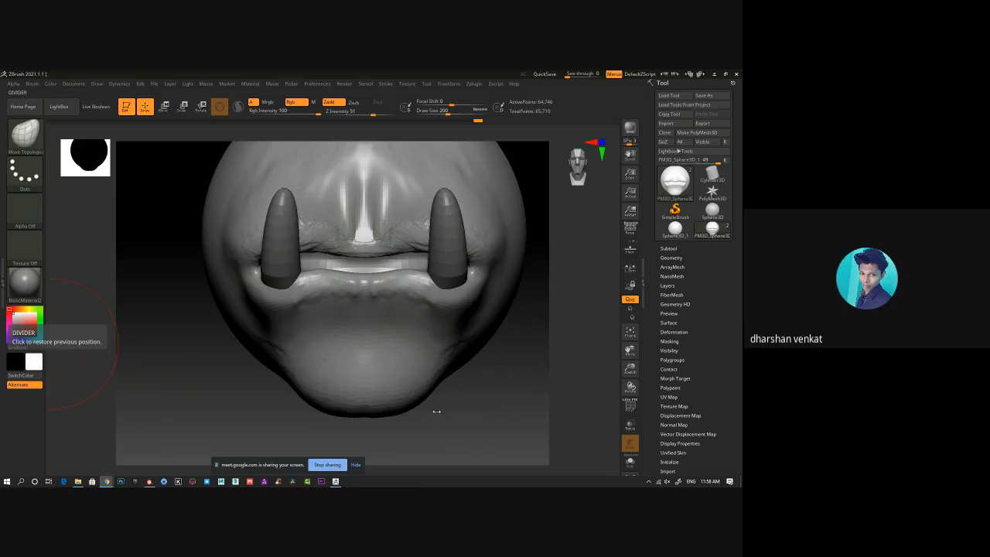
click(548, 403)
ctrl+right_drag(512, 390, 442, 354)
alt+drag(442, 353, 380, 370)
right_drag(380, 369, 374, 374)
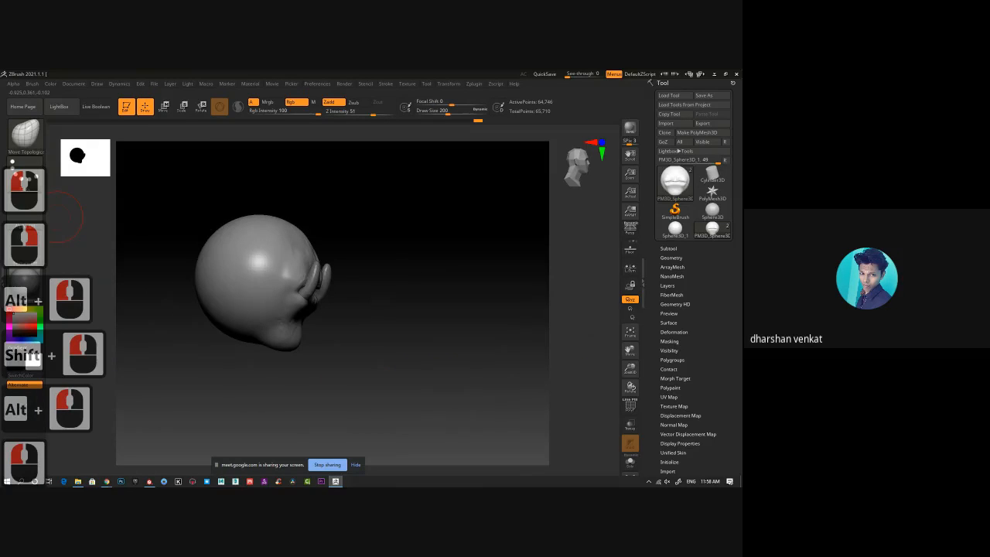
click(107, 481)
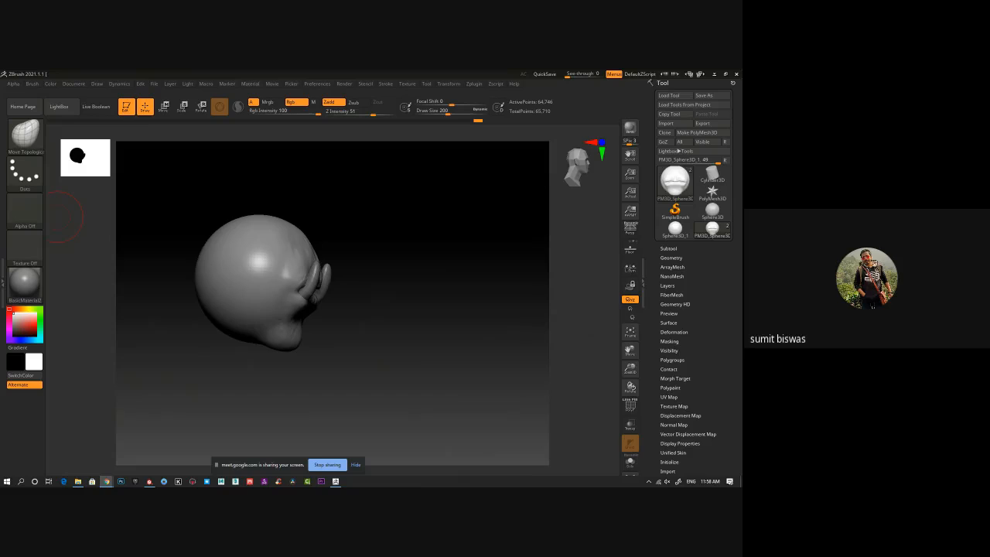
shift+drag(383, 314, 262, 376)
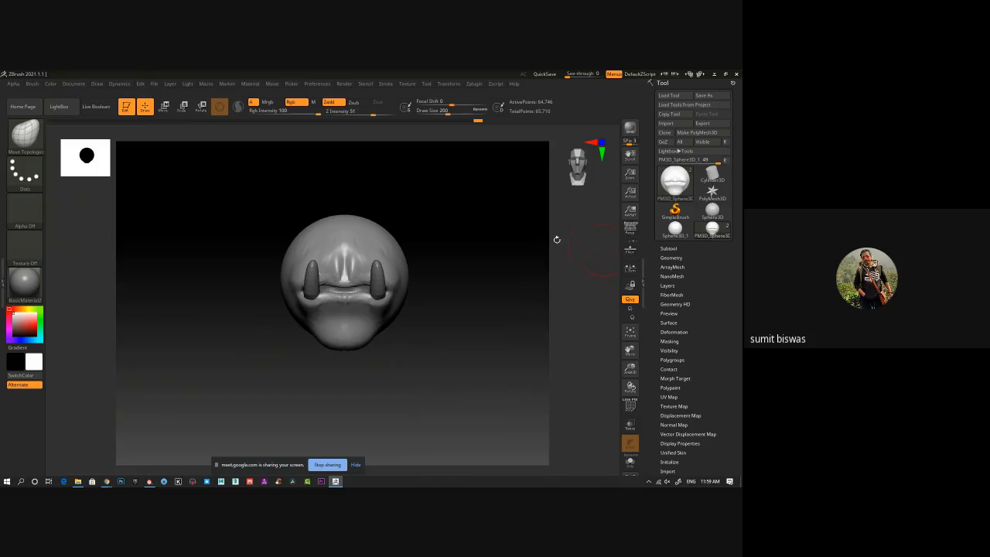
mouse_move(25, 282)
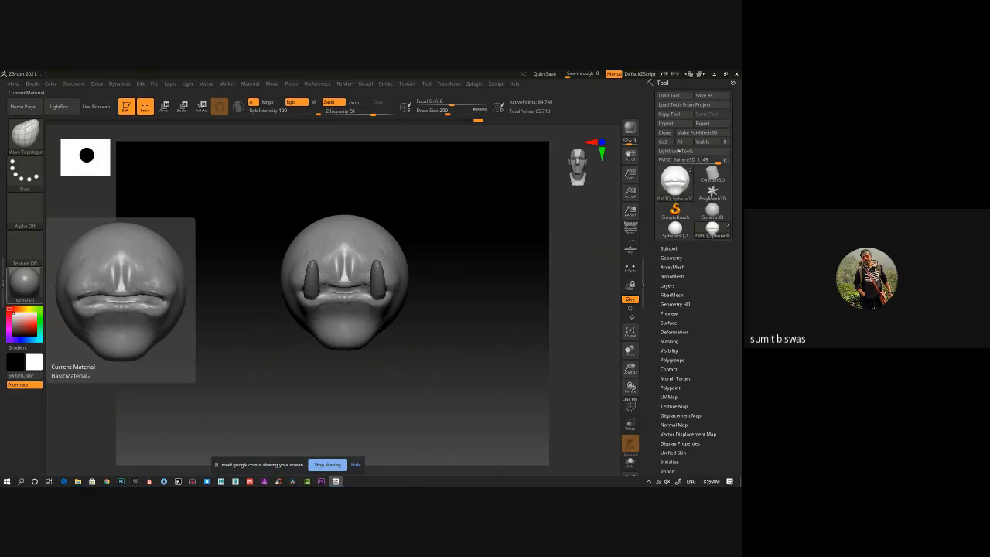